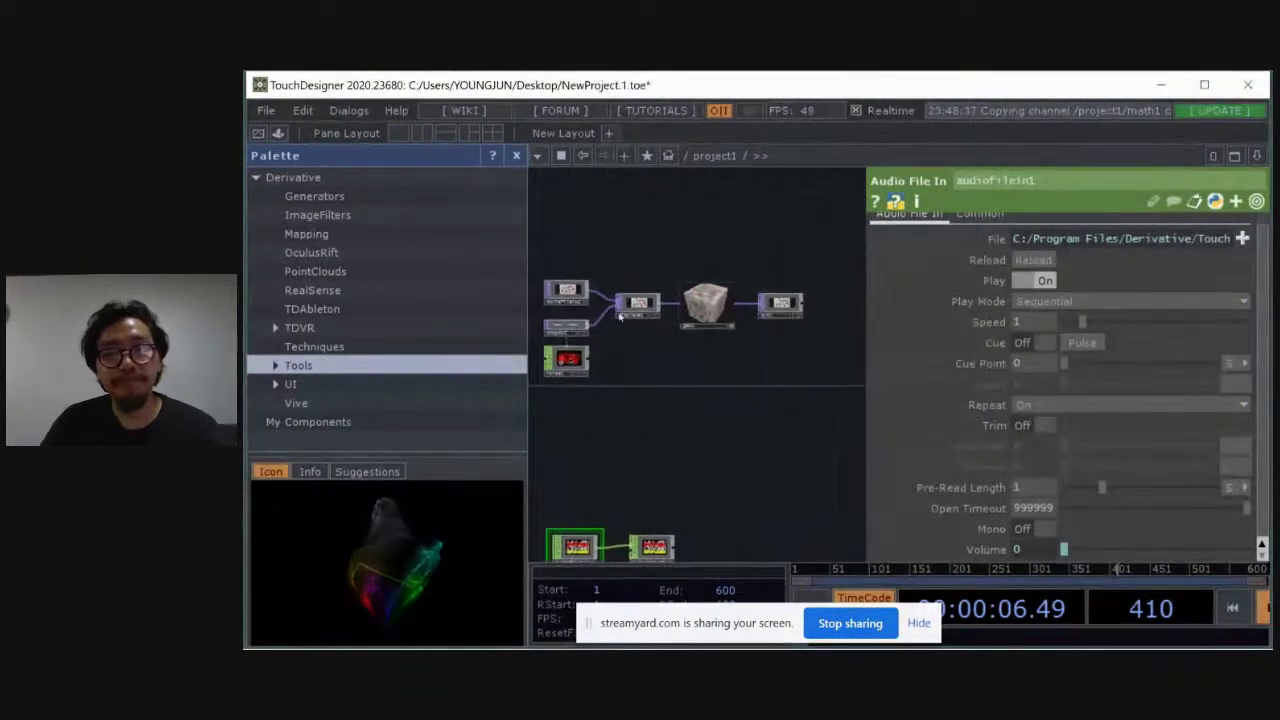
{"action": "scroll", "coordinate": [637, 354], "scroll_direction": "up", "scroll_amount": 2}
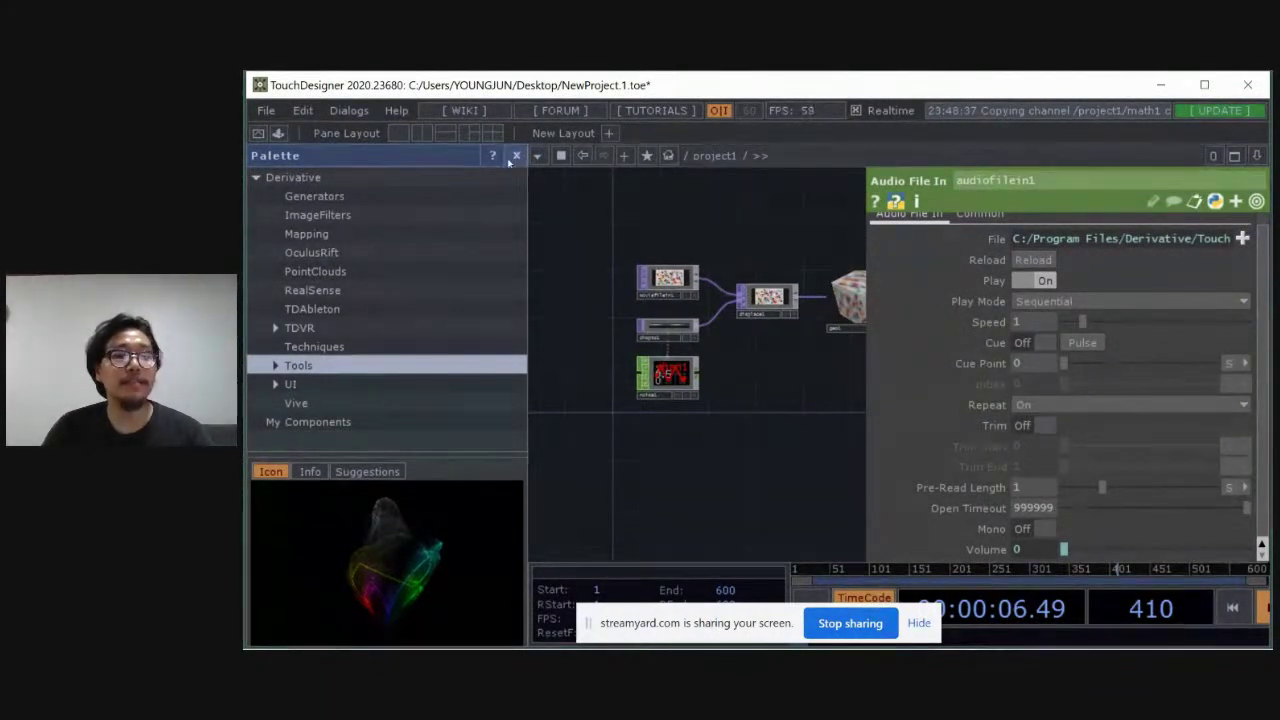
{"action": "left_click_drag", "start_coordinate": [680, 223], "coordinate": [547, 229]}
{"action": "left_click_drag", "start_coordinate": [863, 233], "coordinate": [825, 240]}
{"action": "scroll", "coordinate": [713, 240], "scroll_direction": "left", "scroll_amount": 2}
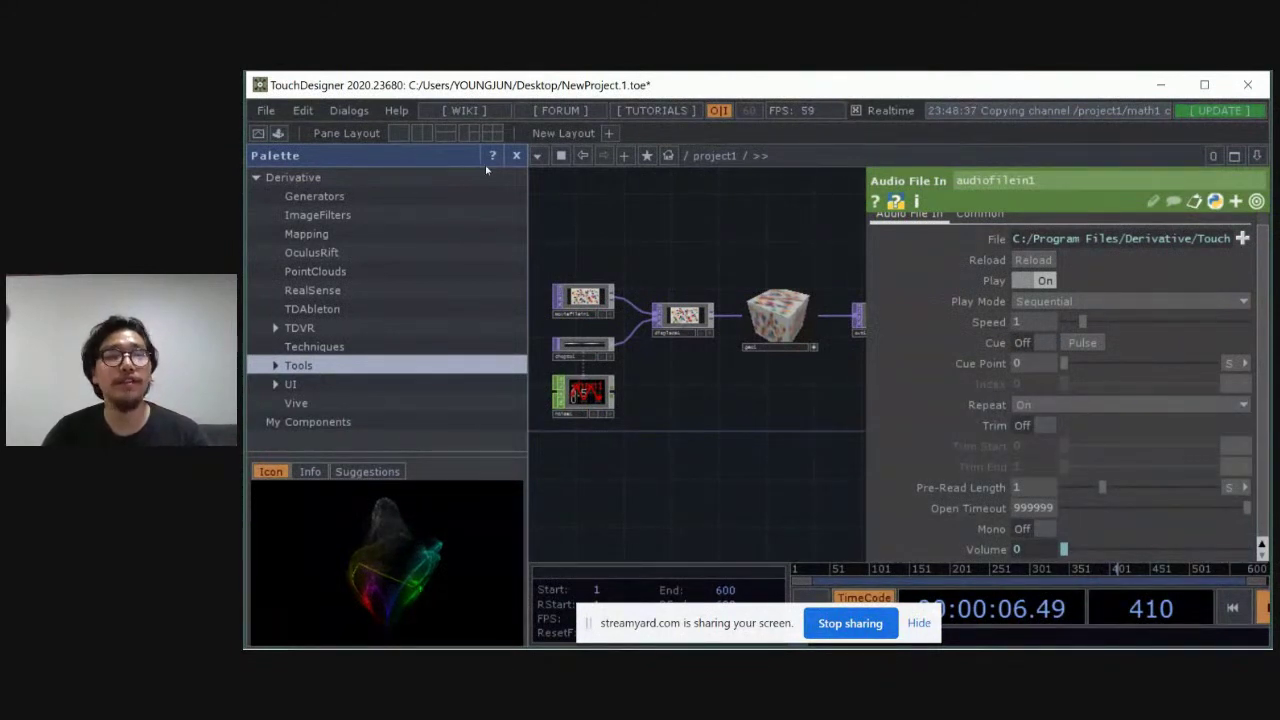
{"action": "scroll", "coordinate": [760, 232], "scroll_direction": "down", "scroll_amount": 3}
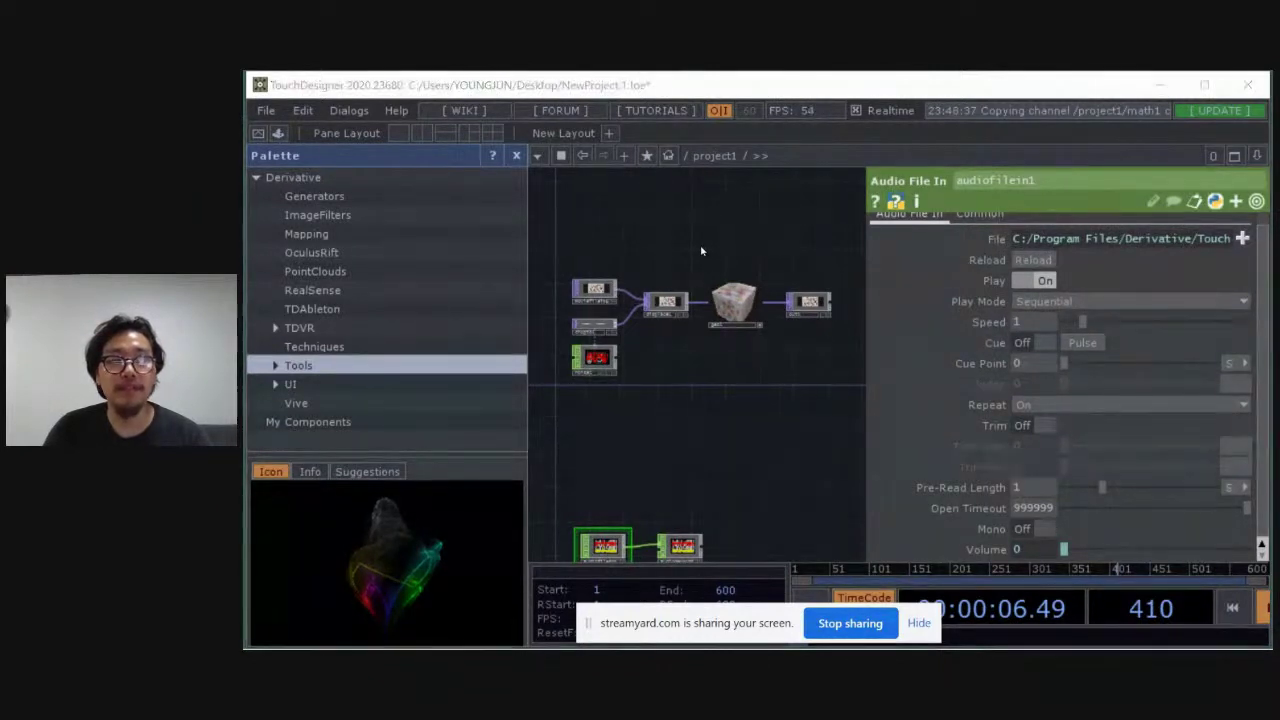
Open the operator creation dialog and look through the COMP, TOP, CHOP, SOP, MAT and DAT operator families
{"action": "key", "text": "Tab"}
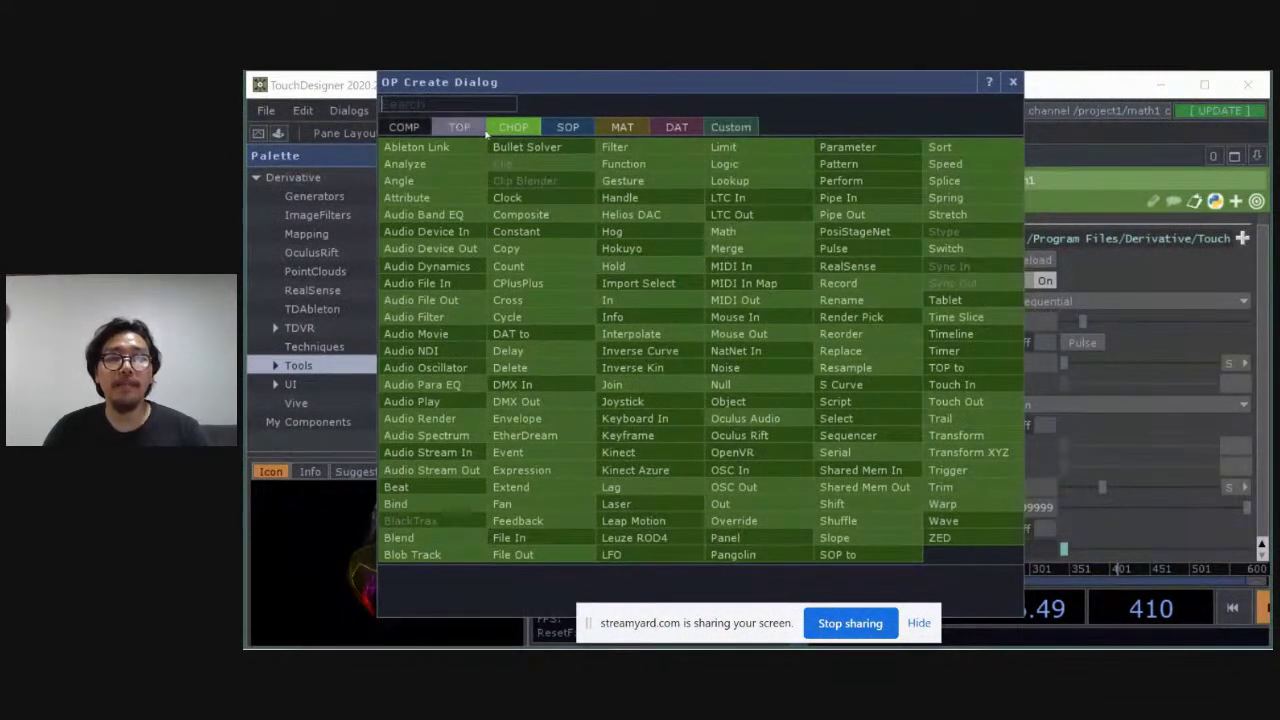
{"action": "left_click", "coordinate": [406, 129]}
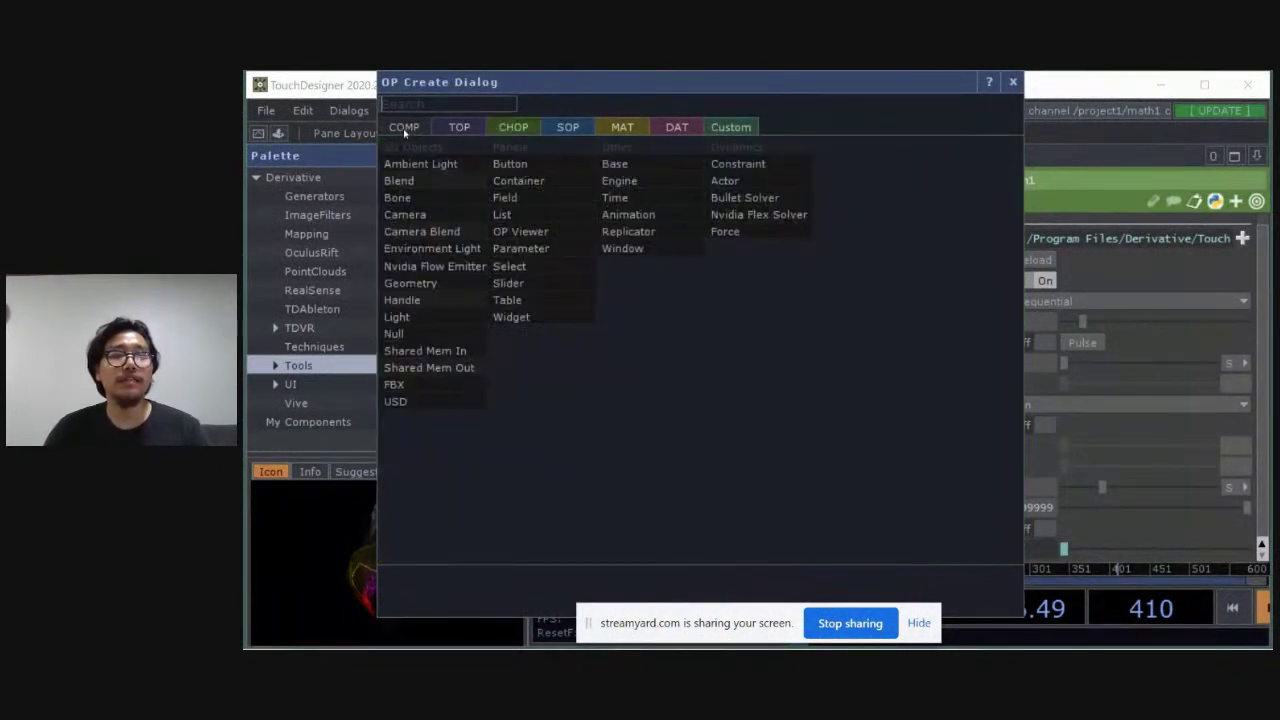
{"action": "left_click", "coordinate": [449, 128]}
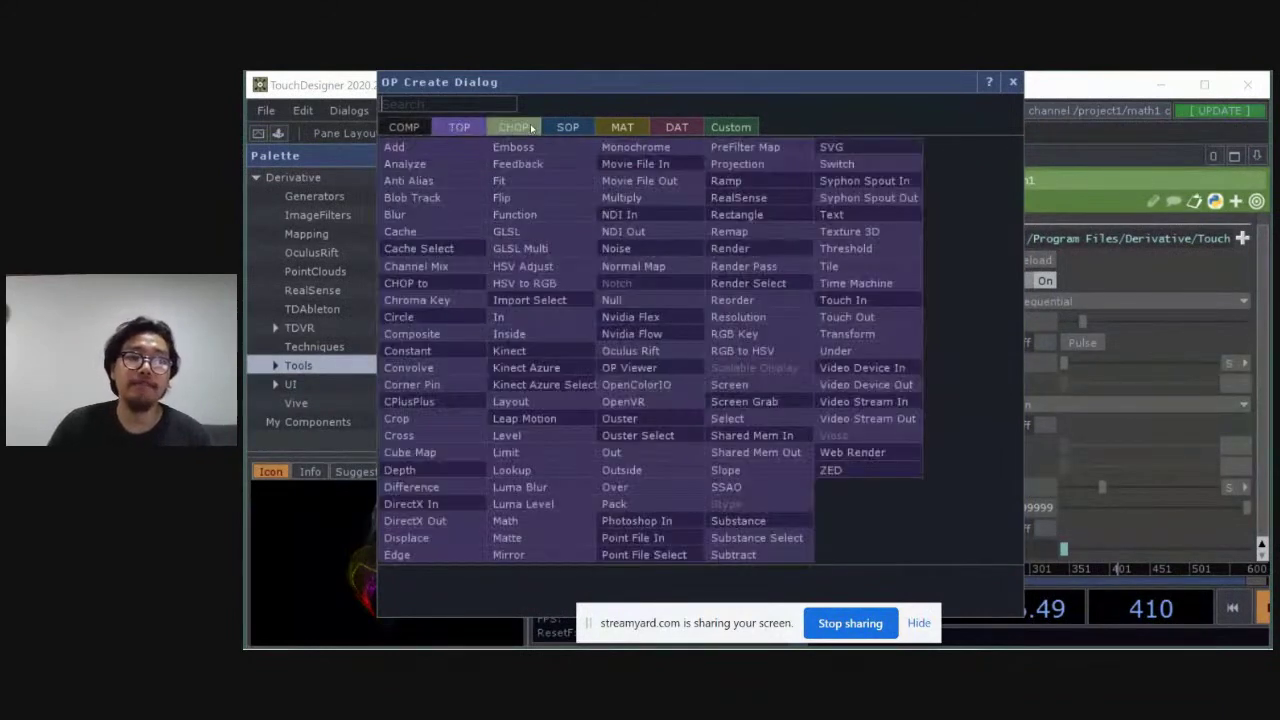
{"action": "left_click", "coordinate": [523, 131]}
{"action": "left_click", "coordinate": [570, 128]}
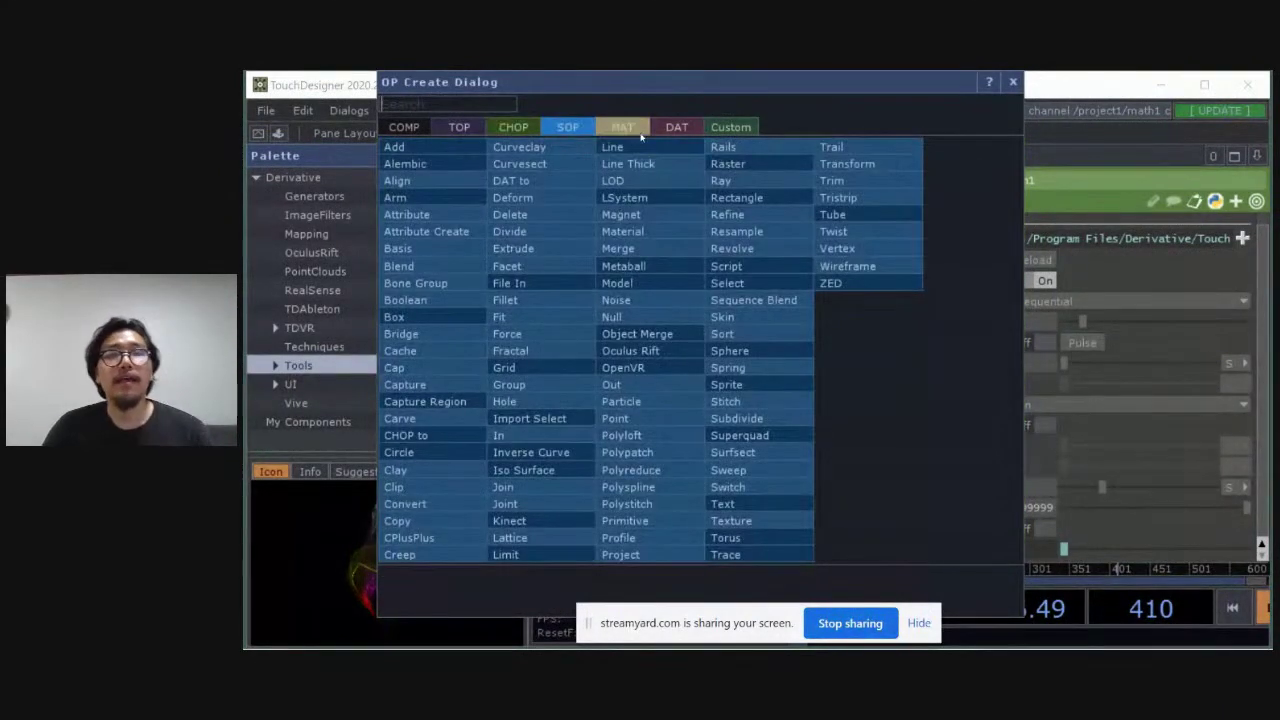
{"action": "left_click", "coordinate": [620, 127]}
{"action": "left_click", "coordinate": [680, 130]}
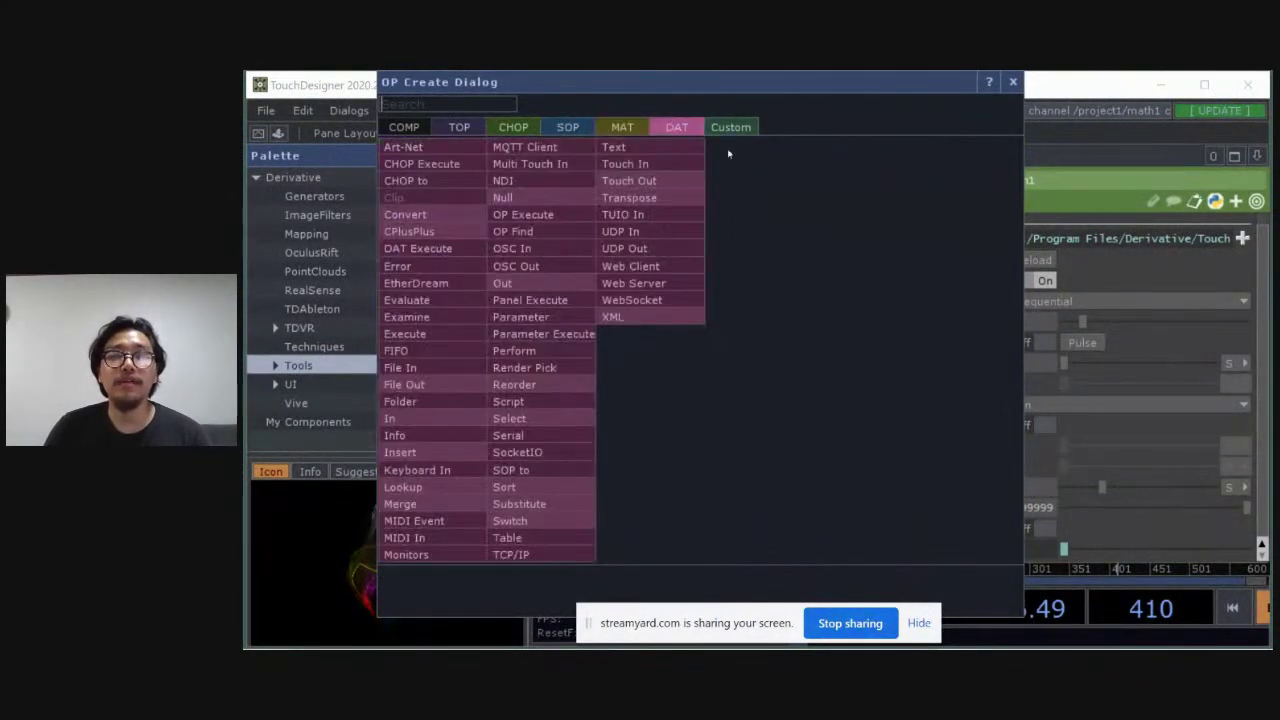
Compare the COMP operator list with the TOP, CHOP, SOP and MAT lists
{"action": "left_click", "coordinate": [456, 128]}
{"action": "left_click", "coordinate": [405, 128]}
{"action": "left_click", "coordinate": [457, 128]}
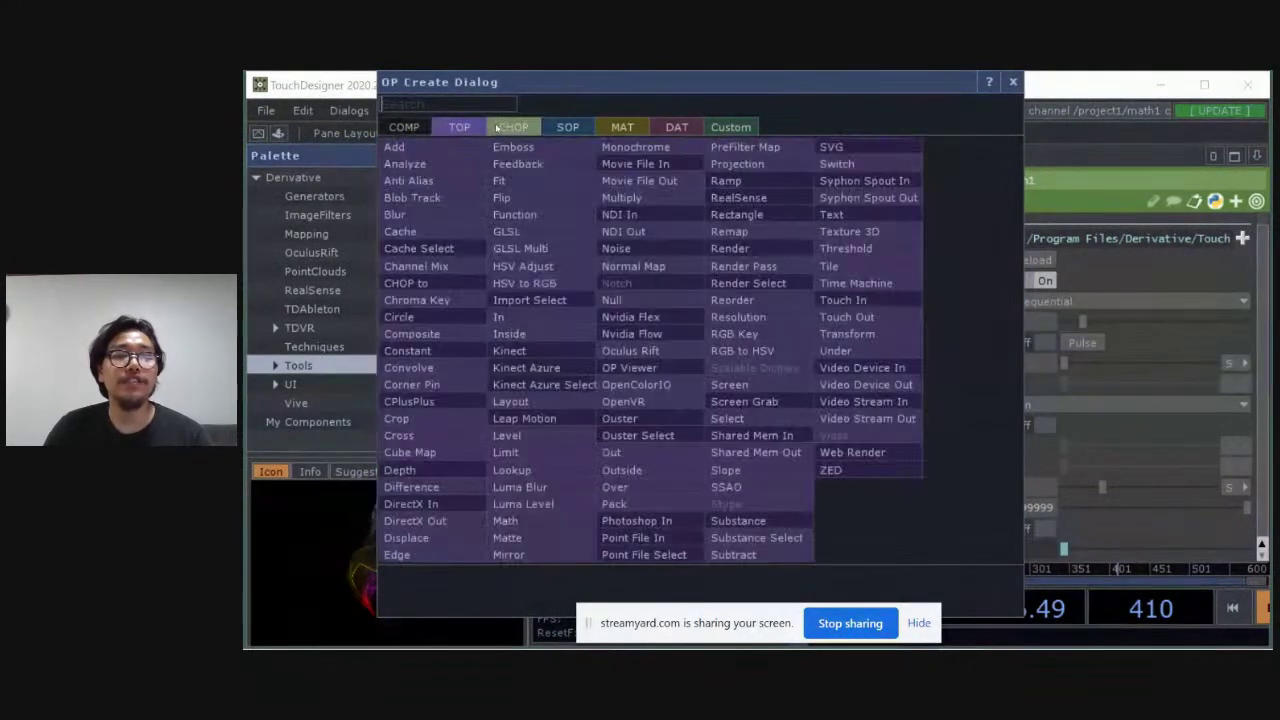
{"action": "left_click", "coordinate": [515, 128]}
{"action": "left_click", "coordinate": [562, 128]}
{"action": "left_click", "coordinate": [622, 127]}
{"action": "left_click", "coordinate": [458, 128]}
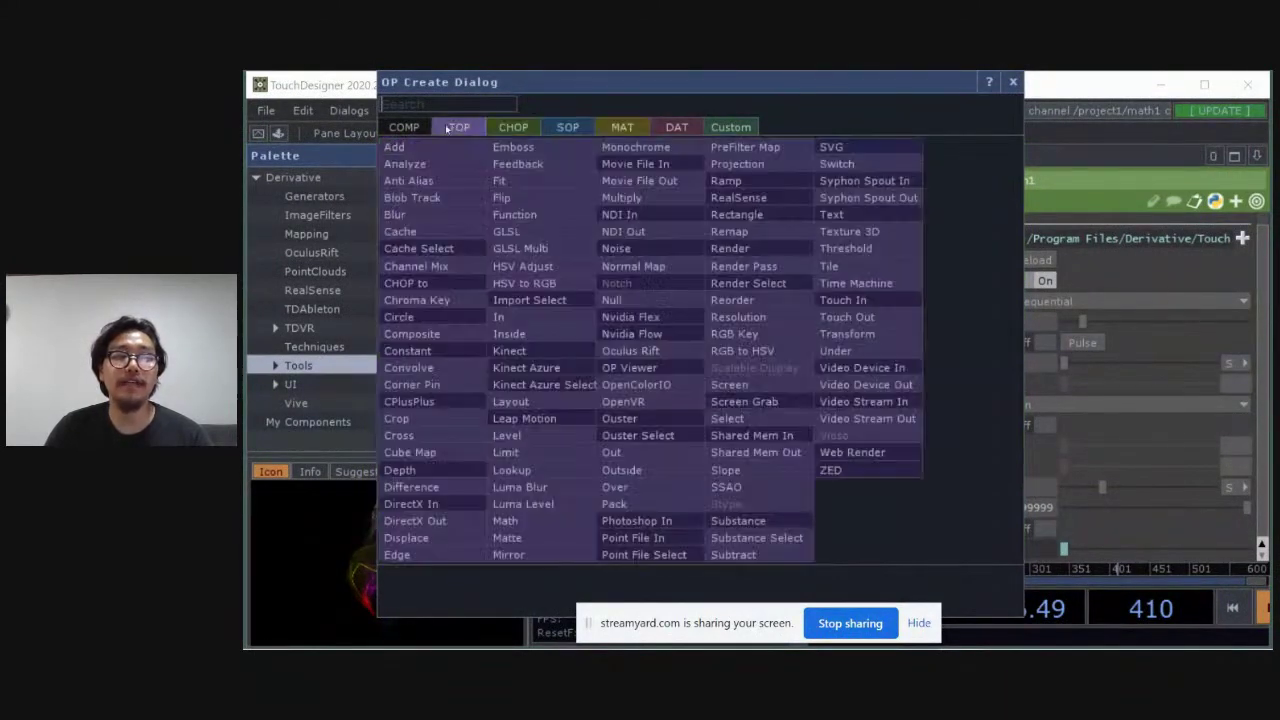
{"action": "left_click", "coordinate": [405, 128]}
{"action": "left_click", "coordinate": [458, 128]}
{"action": "left_click", "coordinate": [410, 128]}
{"action": "left_click", "coordinate": [459, 128]}
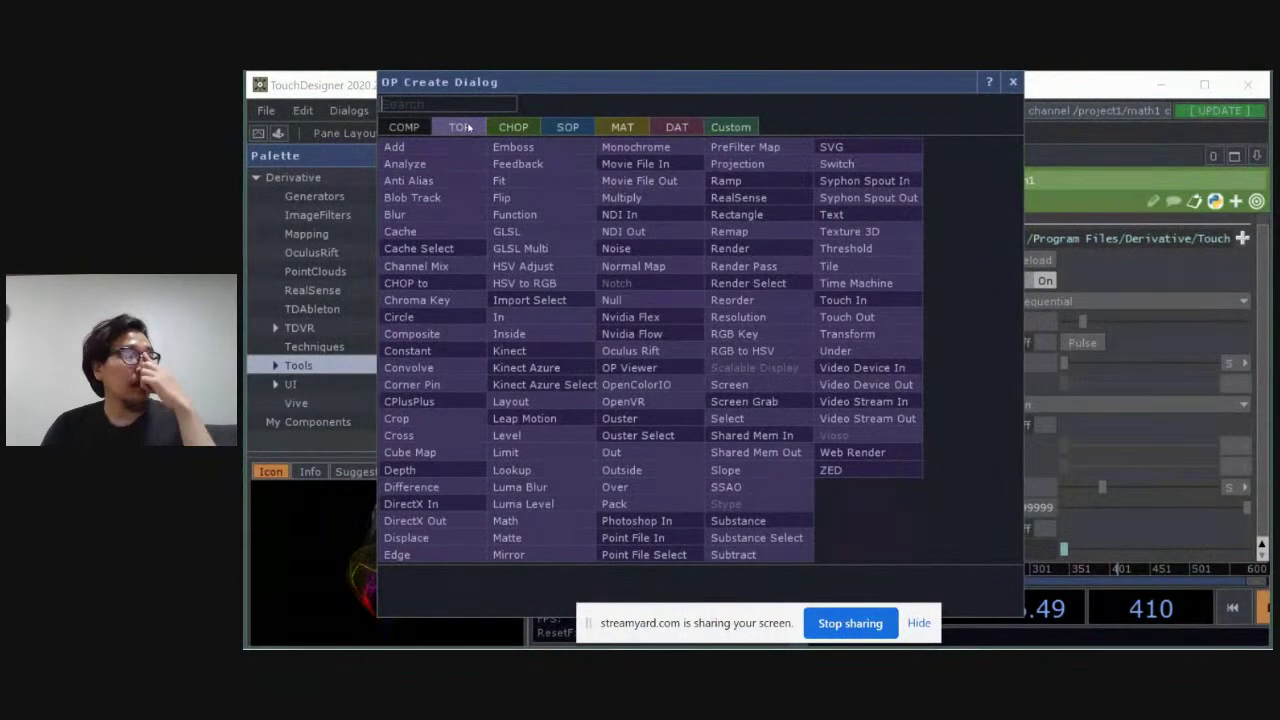
Examine the component operators in COMP and the operators offered in the TOP, CHOP and SOP families
{"action": "left_click", "coordinate": [405, 128]}
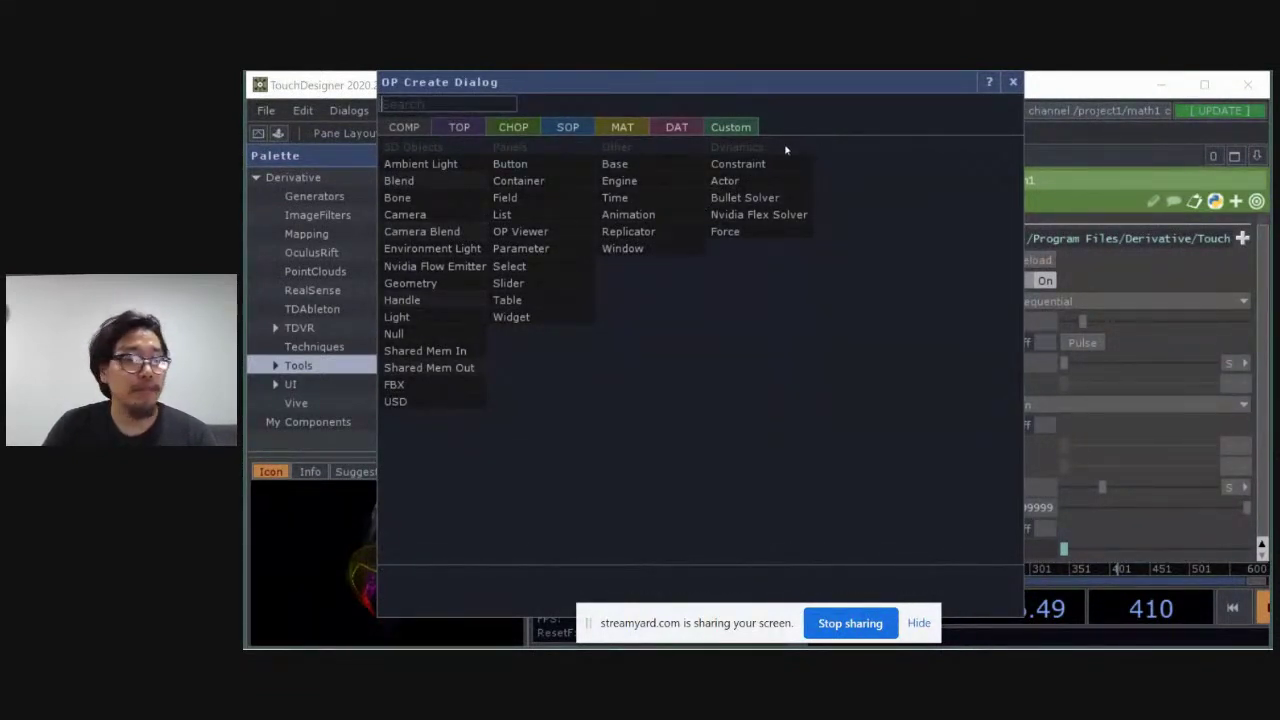
{"action": "left_click", "coordinate": [461, 128]}
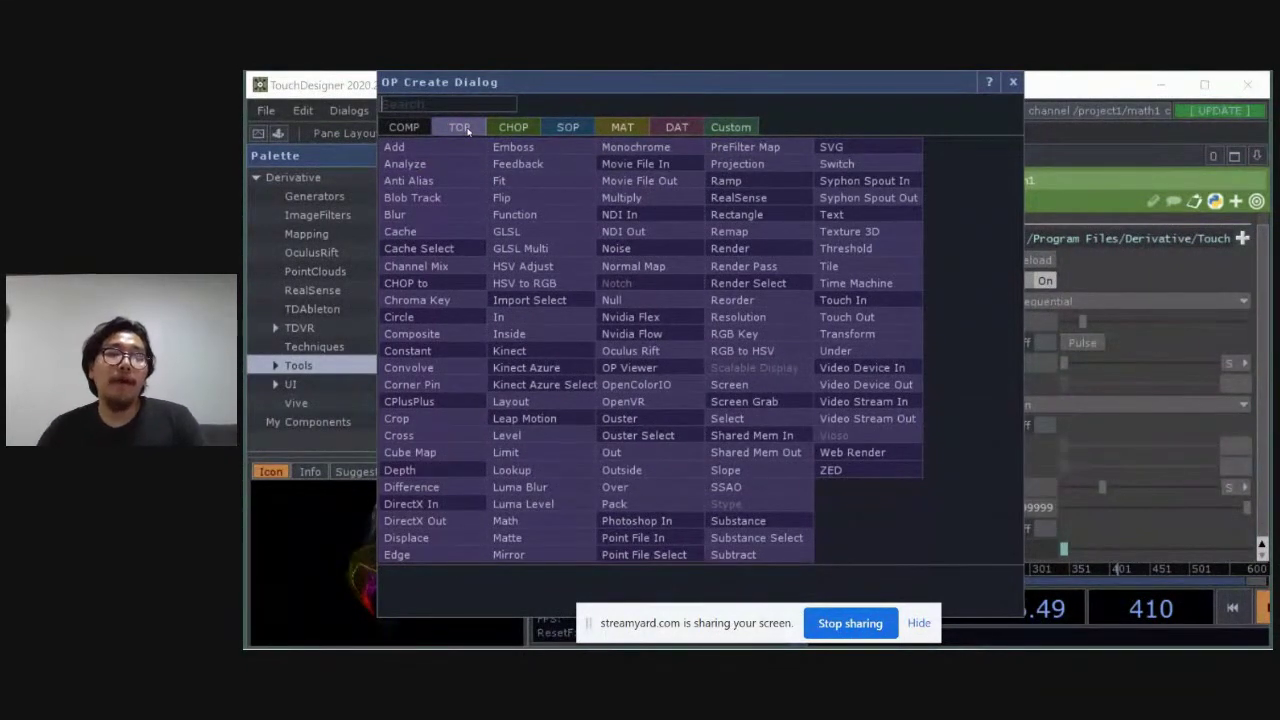
{"action": "left_click", "coordinate": [513, 127]}
{"action": "left_click", "coordinate": [567, 127]}
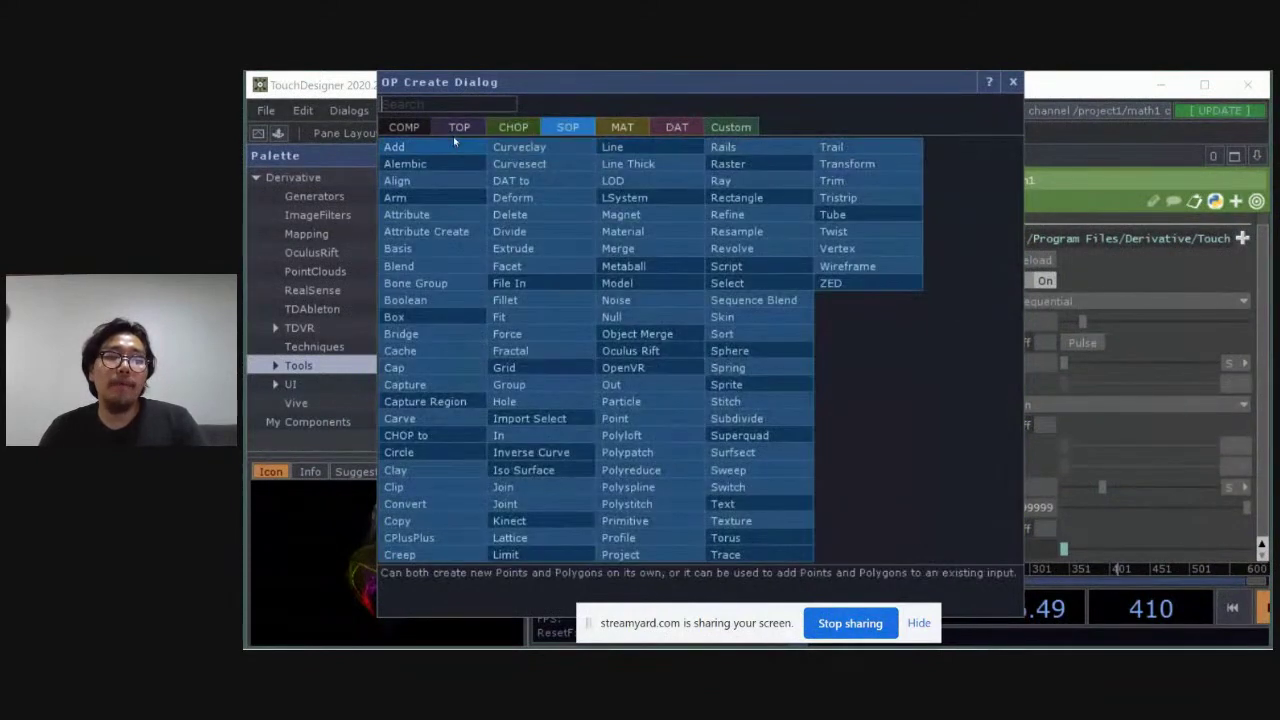
{"action": "mouse_move", "coordinate": [517, 133]}
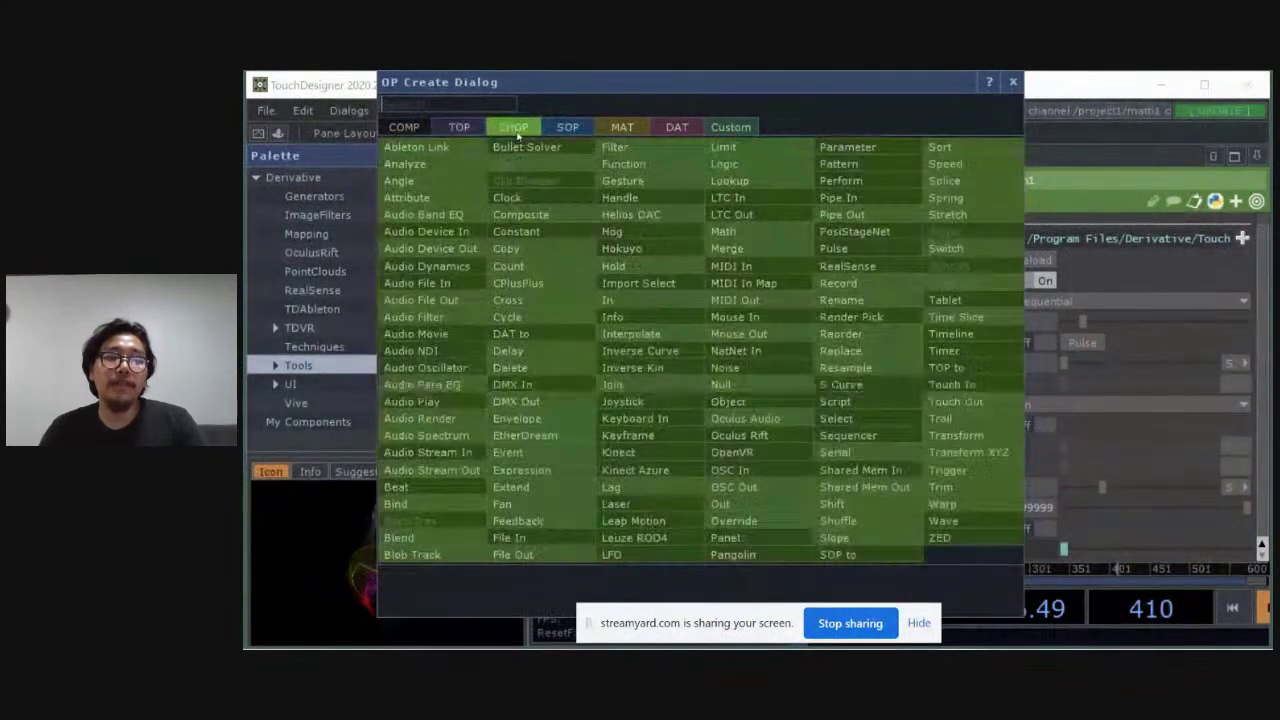
{"action": "left_click", "coordinate": [567, 127]}
{"action": "left_click", "coordinate": [513, 127]}
{"action": "left_click", "coordinate": [458, 127]}
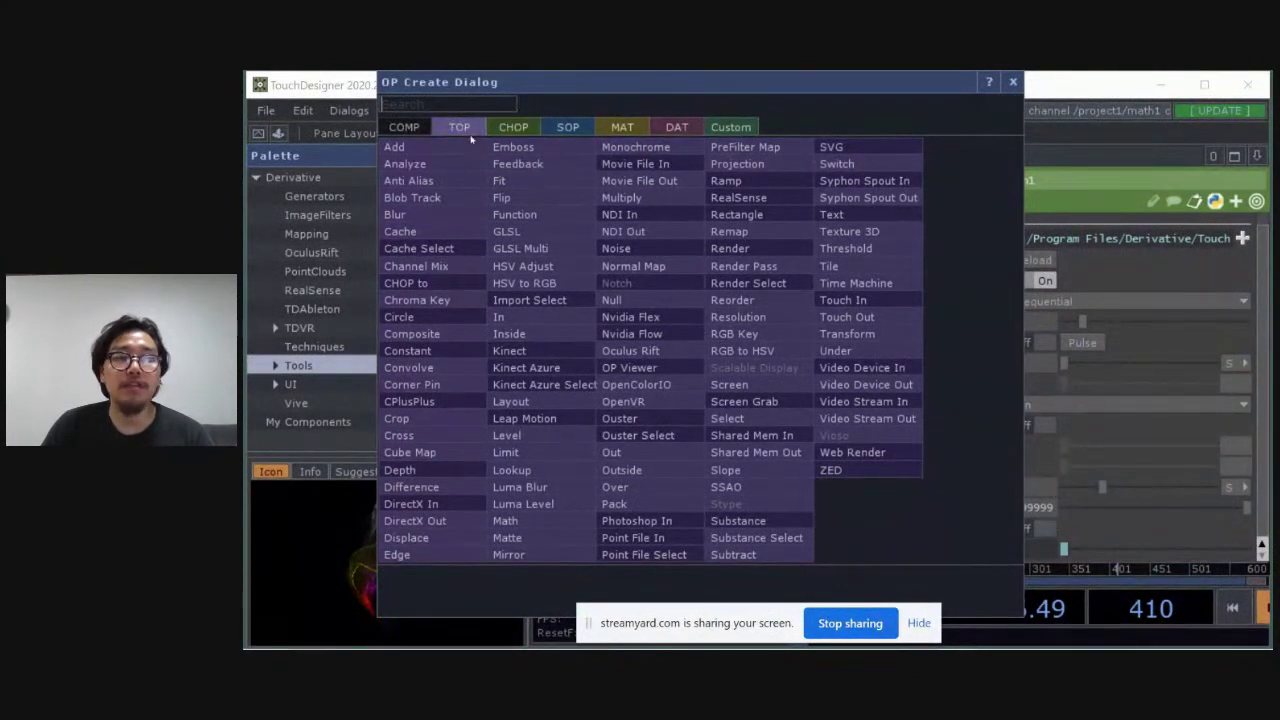
Examine the CHOP, SOP, MAT and DAT operator lists one after another
{"action": "left_click", "coordinate": [507, 129]}
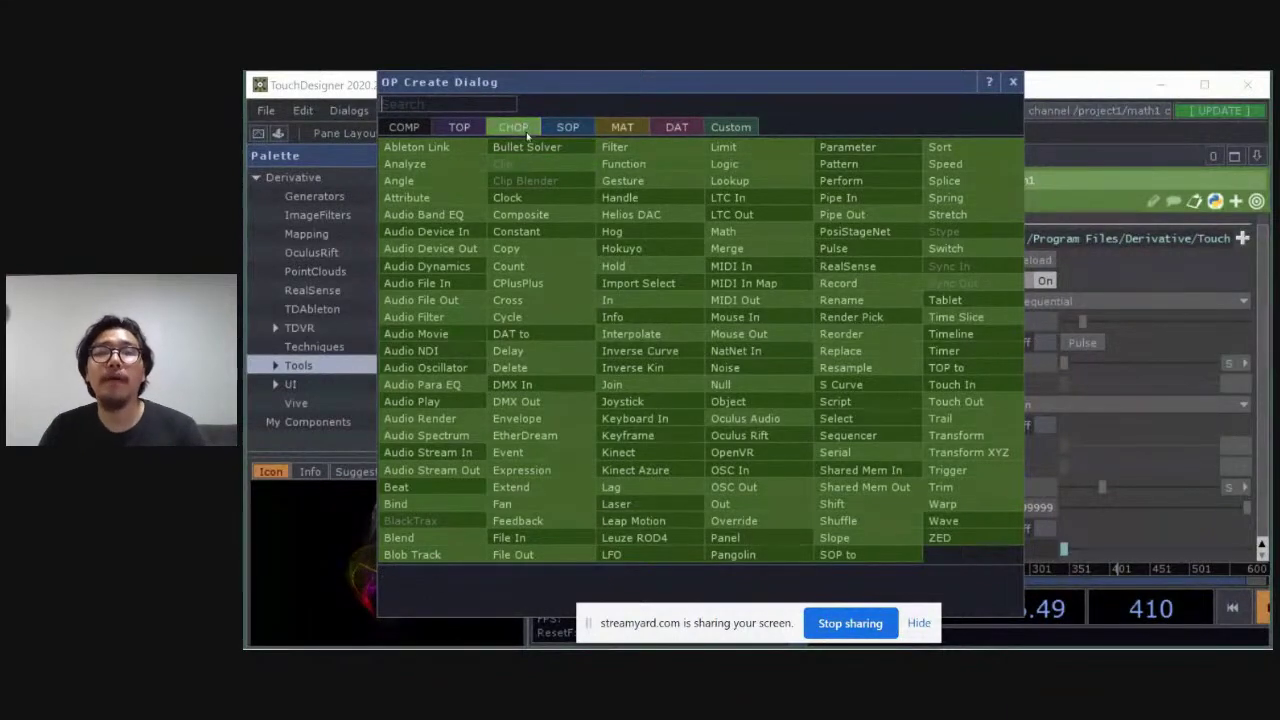
{"action": "left_click", "coordinate": [568, 128]}
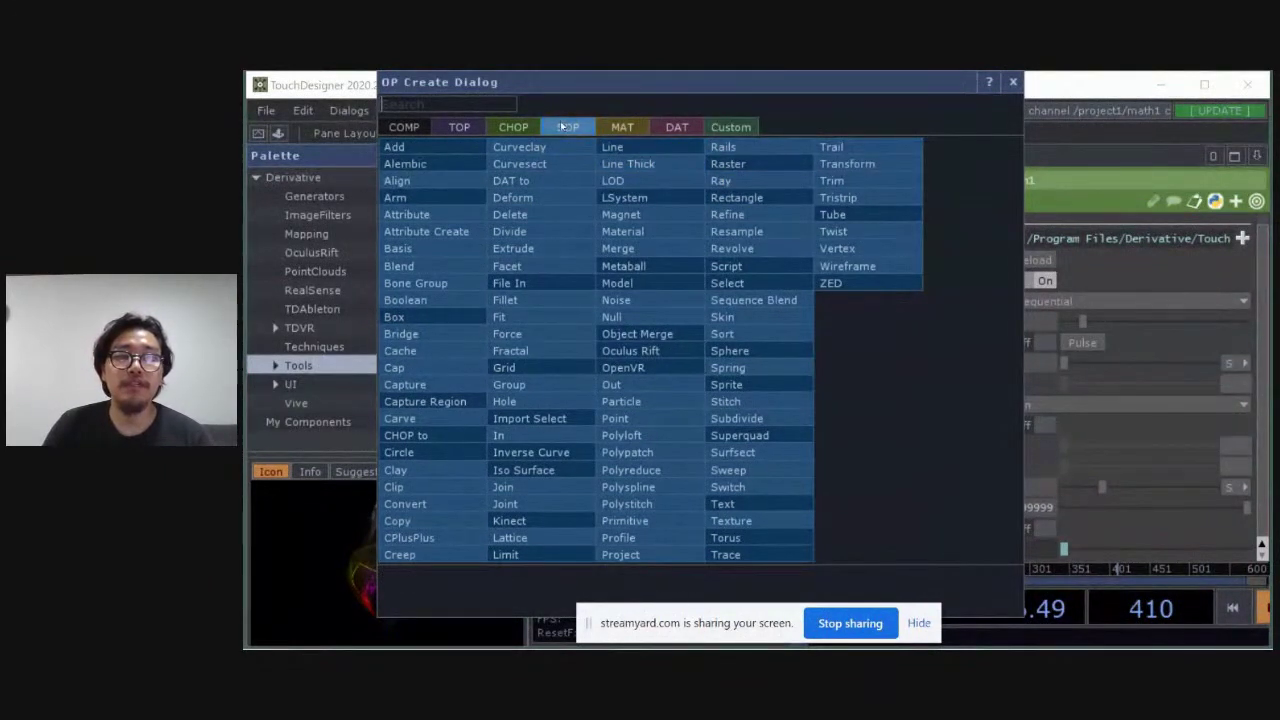
{"action": "left_click", "coordinate": [621, 130]}
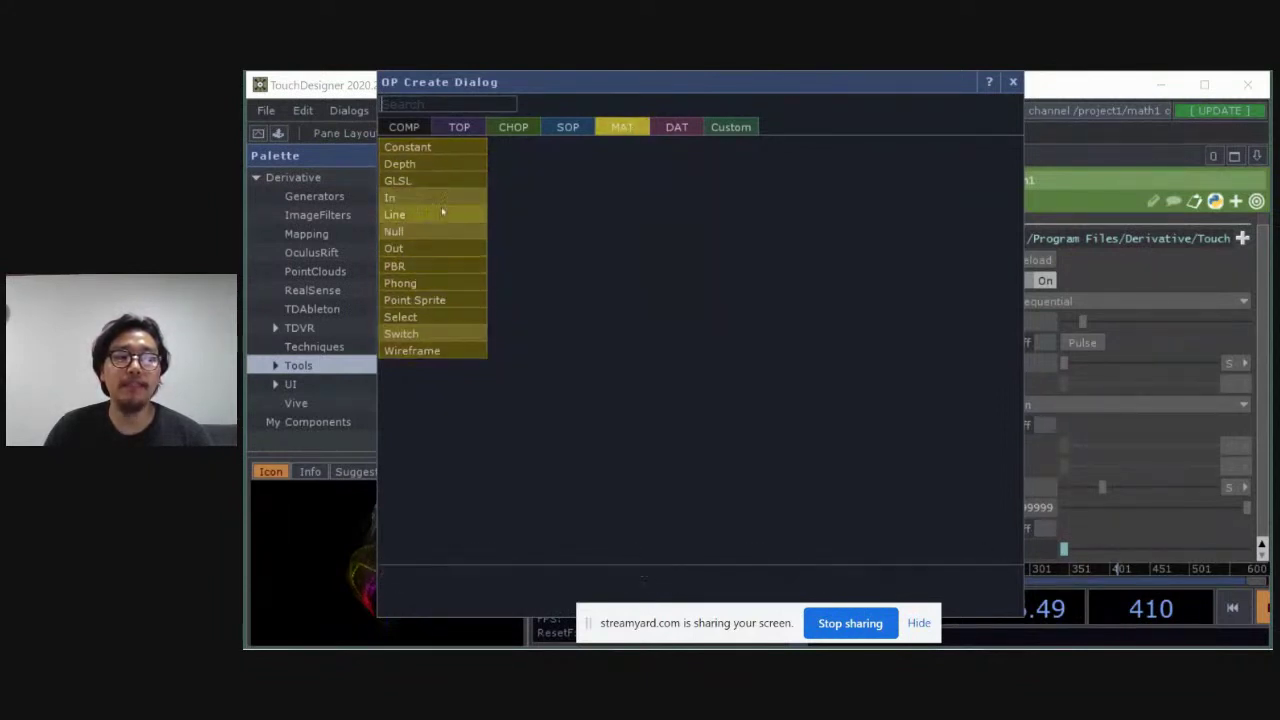
{"action": "left_click", "coordinate": [677, 130]}
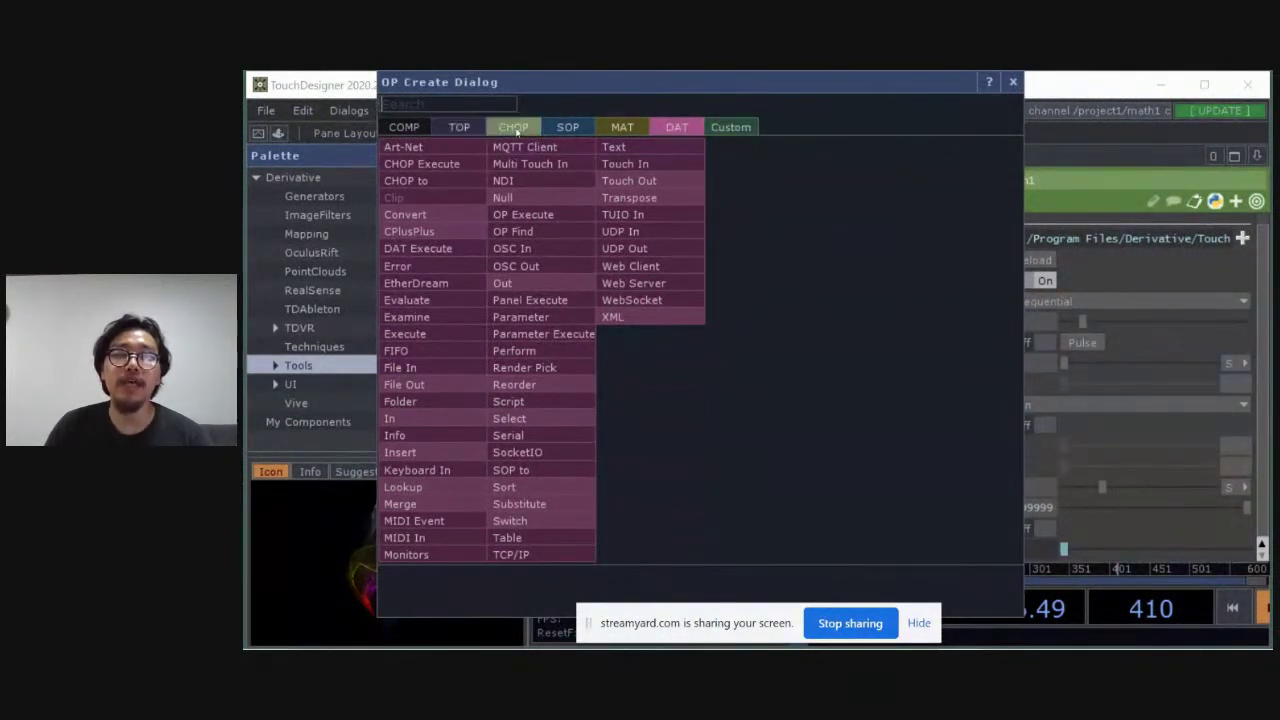
Review the COMP, TOP, CHOP and SOP operator lists once more and close the operator creation dialog
{"action": "left_click", "coordinate": [403, 127]}
{"action": "left_click", "coordinate": [453, 131]}
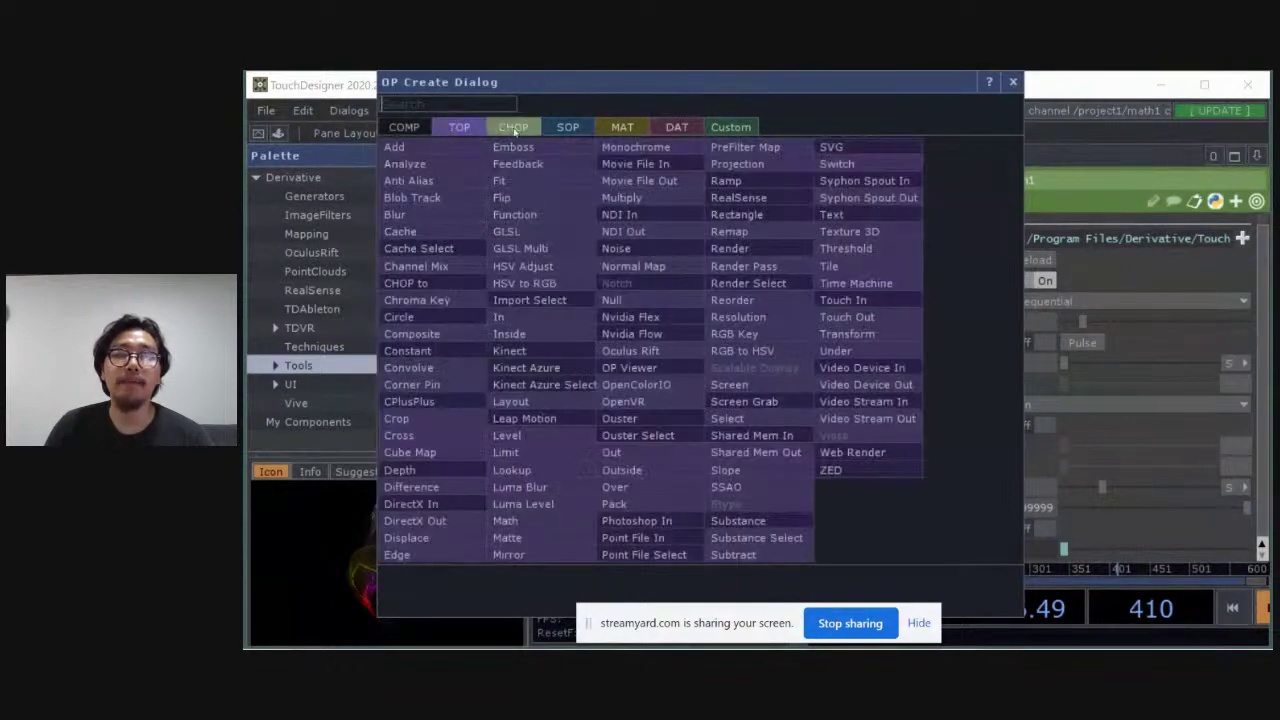
{"action": "left_click", "coordinate": [513, 129]}
{"action": "left_click", "coordinate": [566, 129]}
{"action": "left_click", "coordinate": [516, 130]}
{"action": "left_click", "coordinate": [459, 129]}
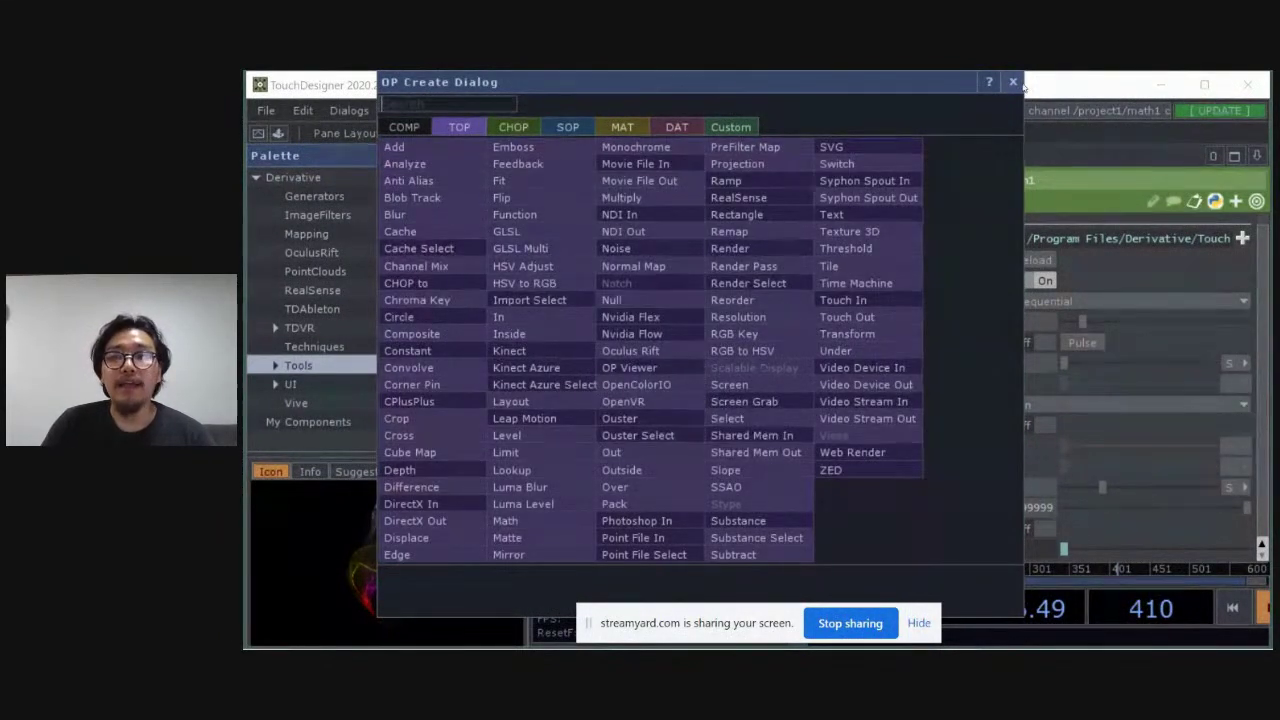
{"action": "left_click", "coordinate": [1013, 82]}
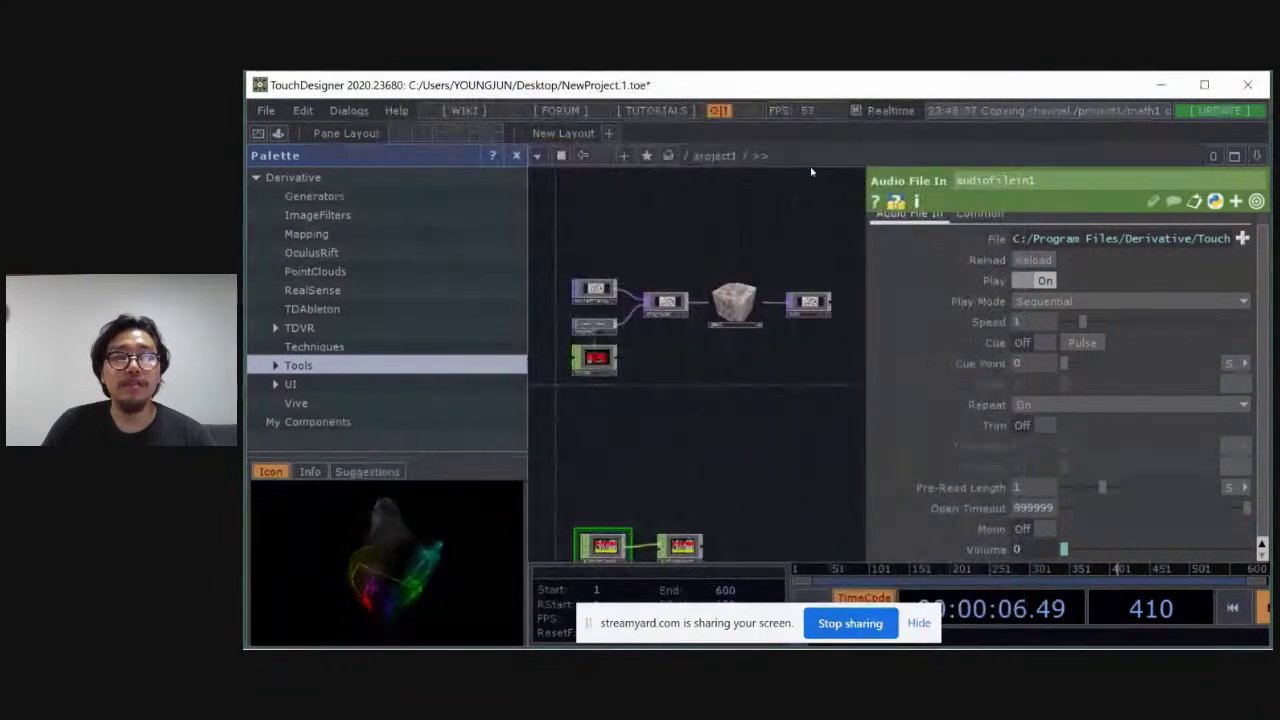
Bring up the operator creation dialog from an empty network area and close it without adding an operator
{"action": "double_click", "coordinate": [695, 239]}
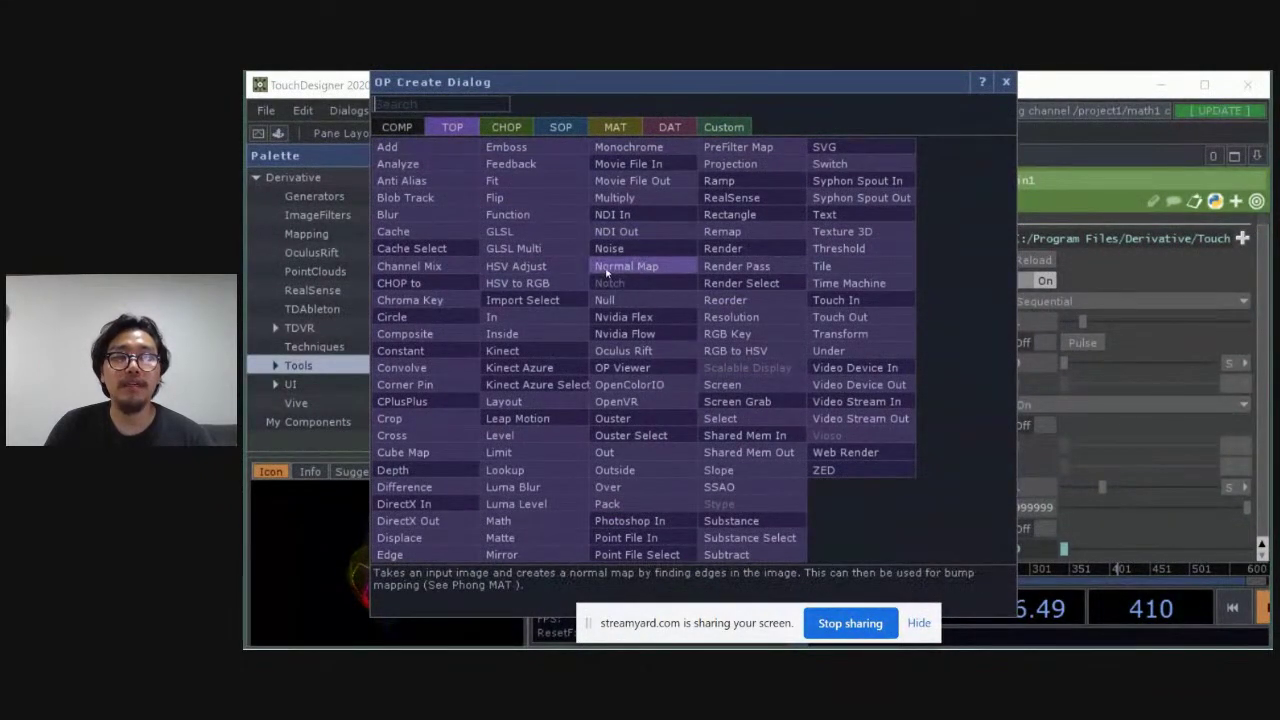
{"action": "left_click", "coordinate": [1006, 82]}
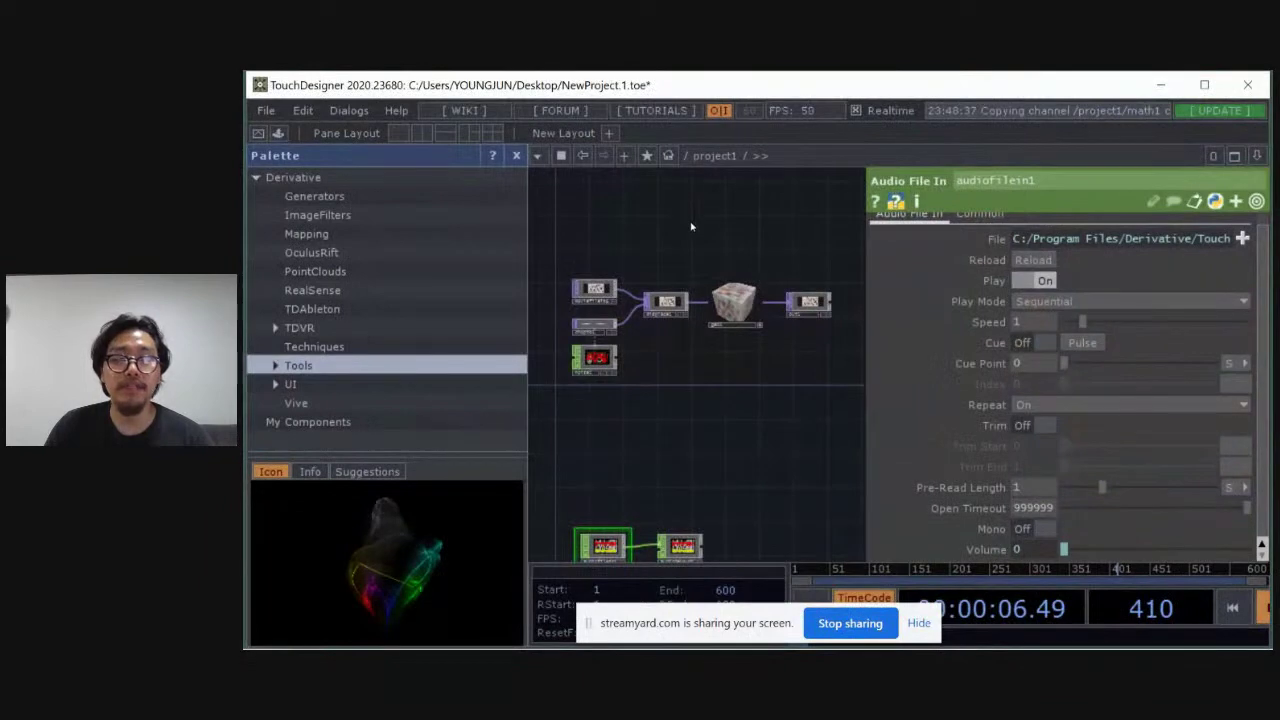
{"action": "double_click", "coordinate": [690, 226]}
{"action": "left_click", "coordinate": [1004, 82]}
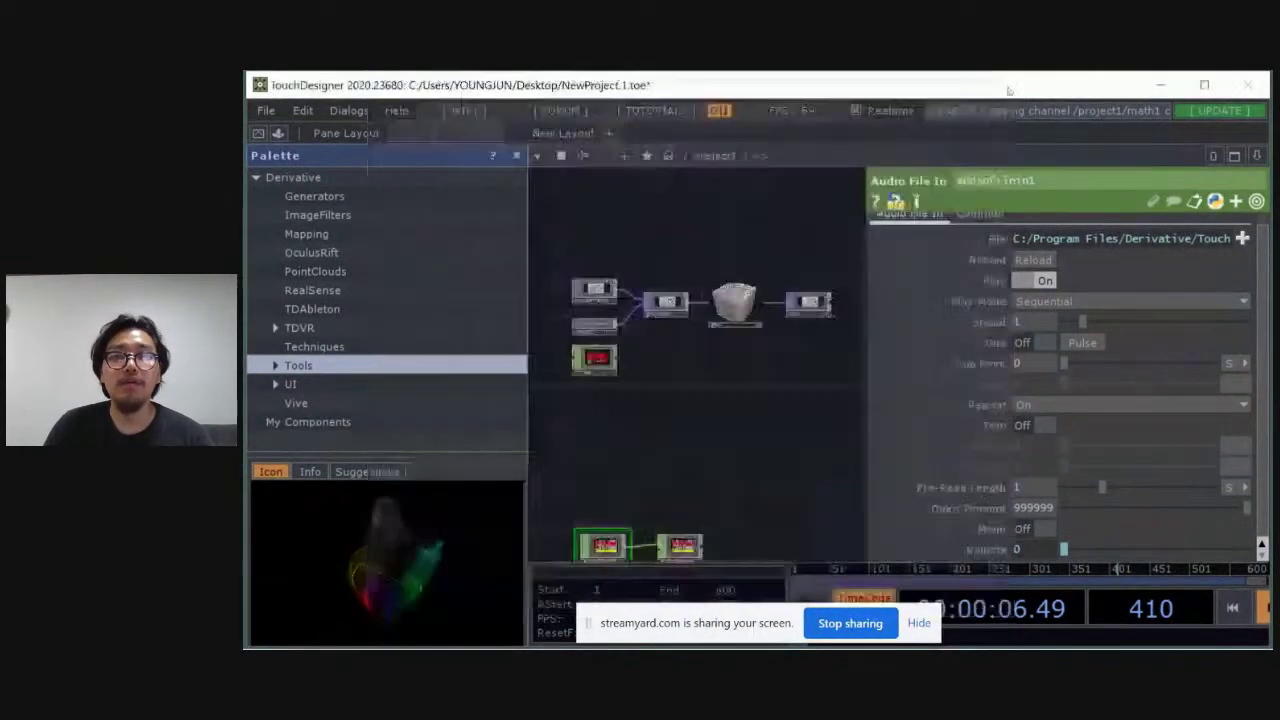
{"action": "double_click", "coordinate": [688, 232]}
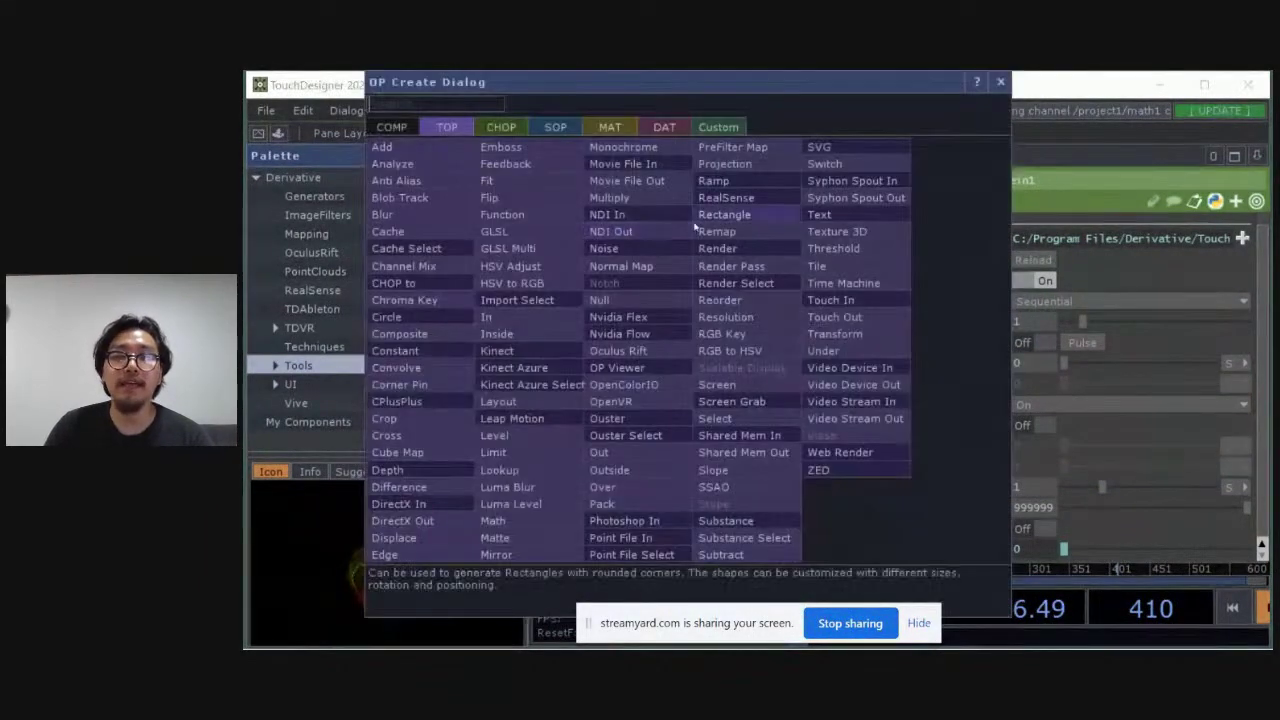
{"action": "left_click", "coordinate": [1002, 83]}
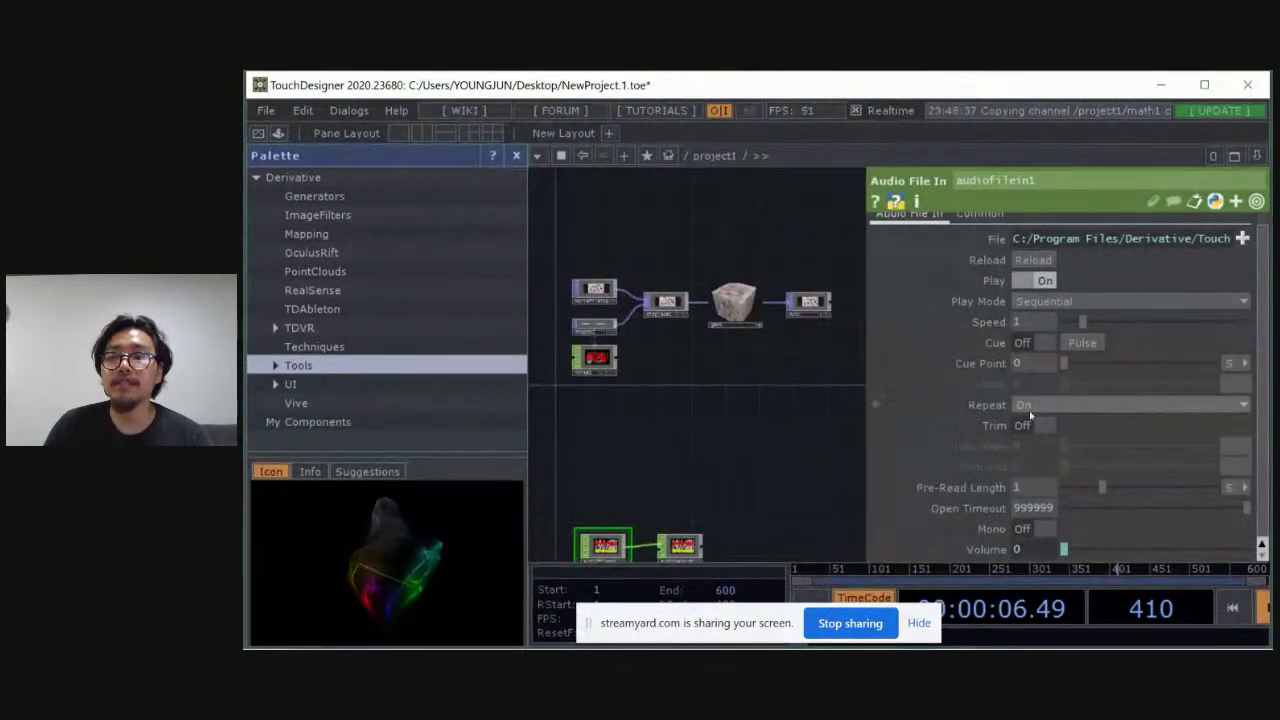
Inspect the parameters of moviefilein1 and the Displace and Common parameter pages of displace1
{"action": "scroll", "coordinate": [586, 402], "scroll_direction": "up", "scroll_amount": 2}
{"action": "left_click_drag", "start_coordinate": [756, 304], "coordinate": [697, 370]}
{"action": "left_click_drag", "start_coordinate": [817, 399], "coordinate": [833, 393]}
{"action": "scroll", "coordinate": [791, 391], "scroll_direction": "down", "scroll_amount": 2}
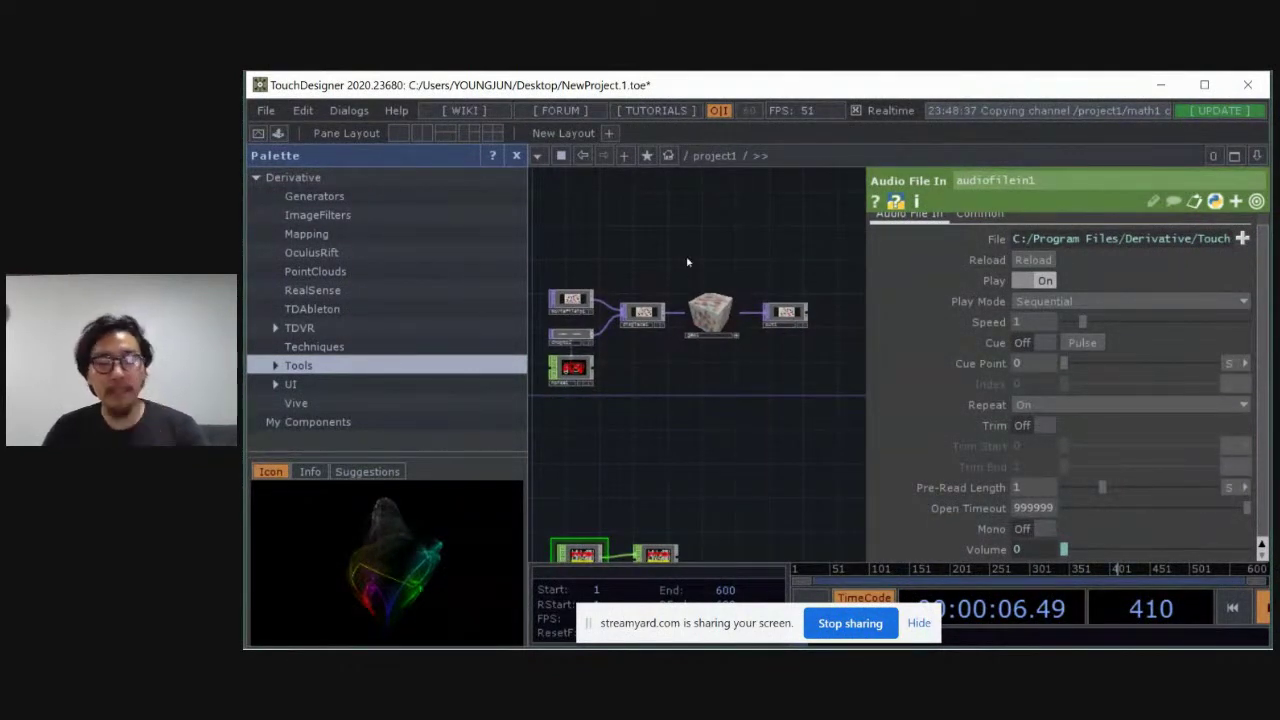
{"action": "left_click_drag", "start_coordinate": [687, 262], "coordinate": [709, 250]}
{"action": "right_click_drag", "start_coordinate": [837, 234], "coordinate": [591, 386]}
{"action": "scroll", "coordinate": [650, 315], "scroll_direction": "up", "scroll_amount": 1}
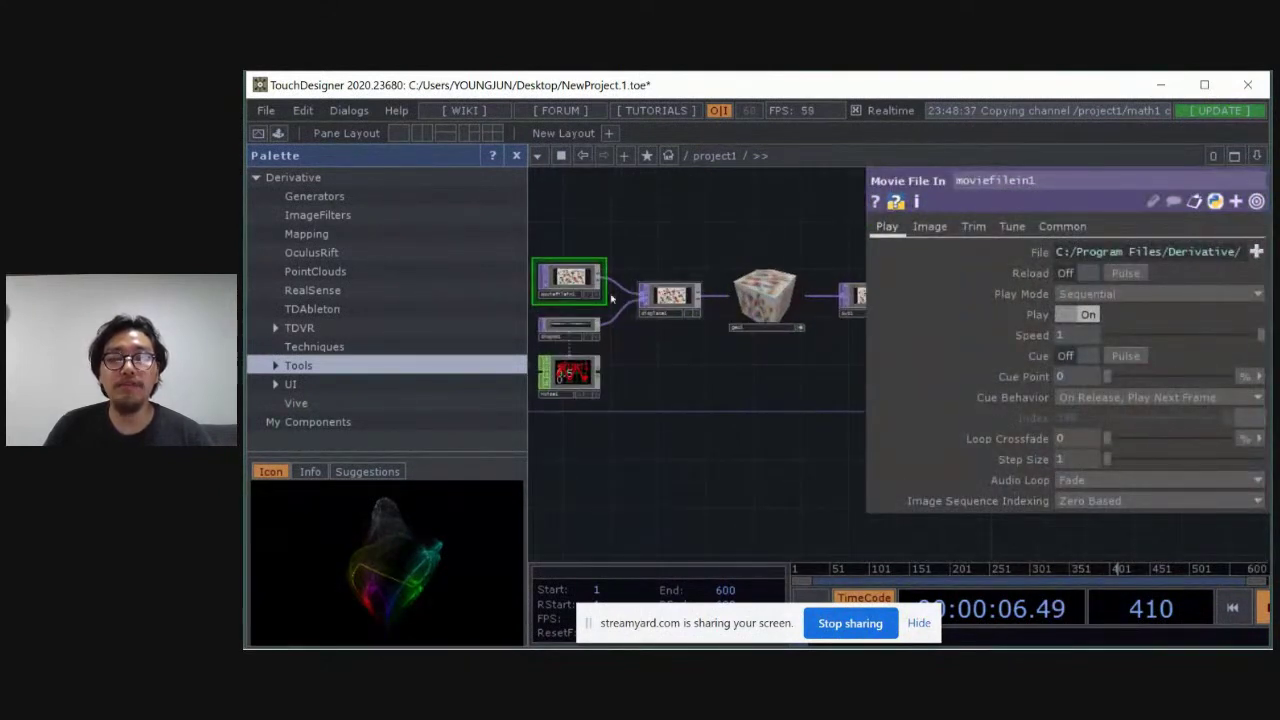
{"action": "left_click", "coordinate": [672, 300]}
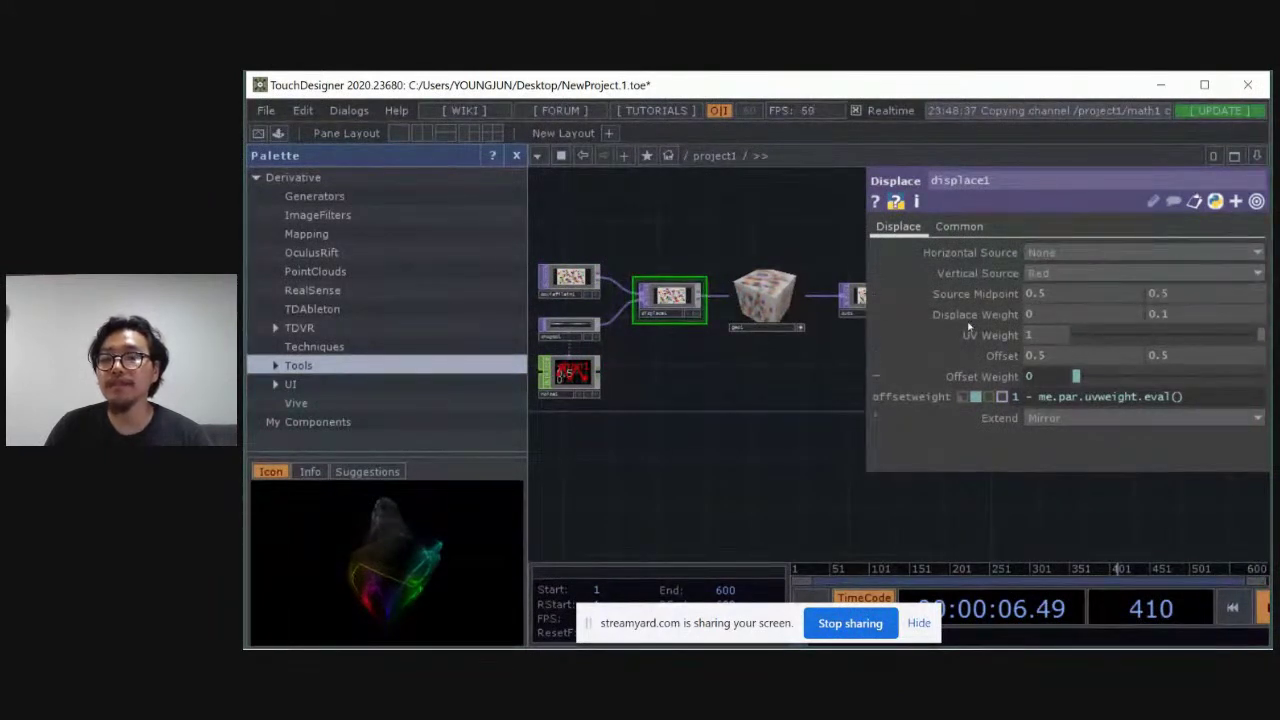
{"action": "left_click", "coordinate": [956, 227]}
{"action": "left_click", "coordinate": [899, 227]}
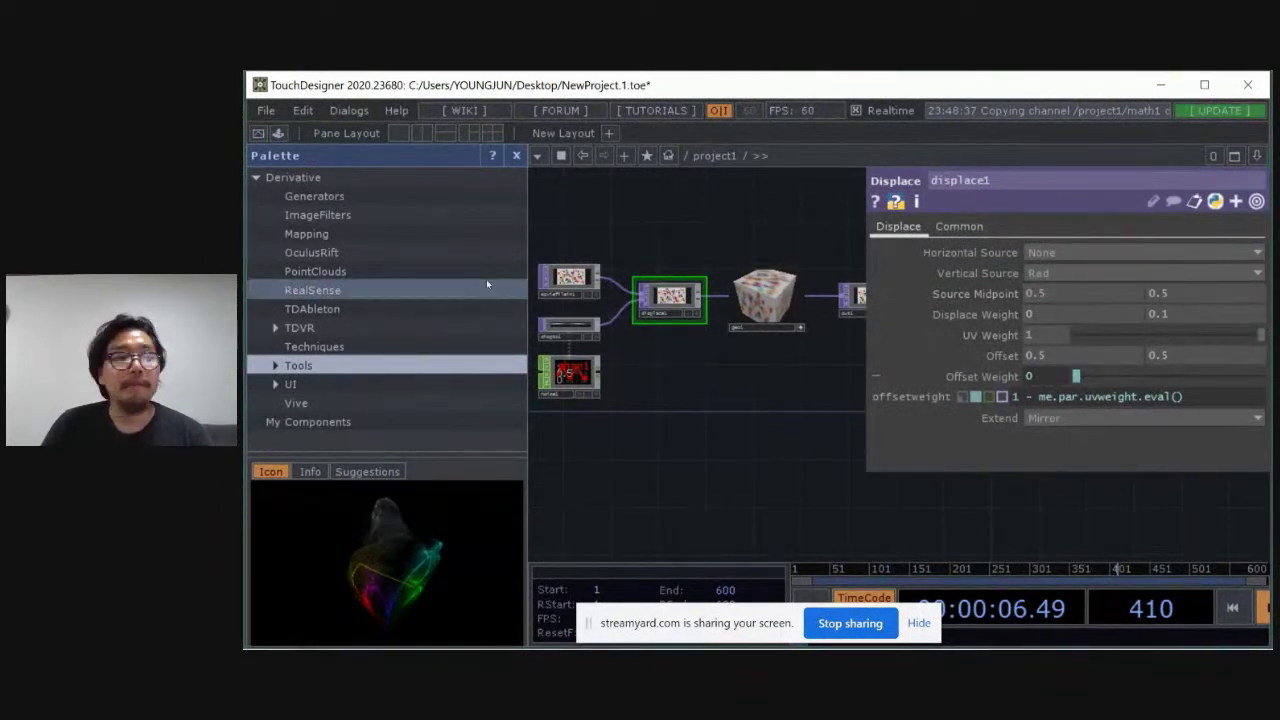
Examine the network's operators and connections from noise1 and chopto1 through displace1 to geo1
{"action": "scroll", "coordinate": [700, 298], "scroll_direction": "up", "scroll_amount": 2}
{"action": "scroll", "coordinate": [682, 304], "scroll_direction": "up", "scroll_amount": 3}
{"action": "scroll", "coordinate": [790, 441], "scroll_direction": "down", "scroll_amount": 3}
{"action": "left_click_drag", "start_coordinate": [803, 443], "coordinate": [940, 345]}
{"action": "scroll", "coordinate": [623, 348], "scroll_direction": "up", "scroll_amount": 3}
{"action": "left_click_drag", "start_coordinate": [623, 348], "coordinate": [558, 375]}
{"action": "scroll", "coordinate": [760, 297], "scroll_direction": "down", "scroll_amount": 2}
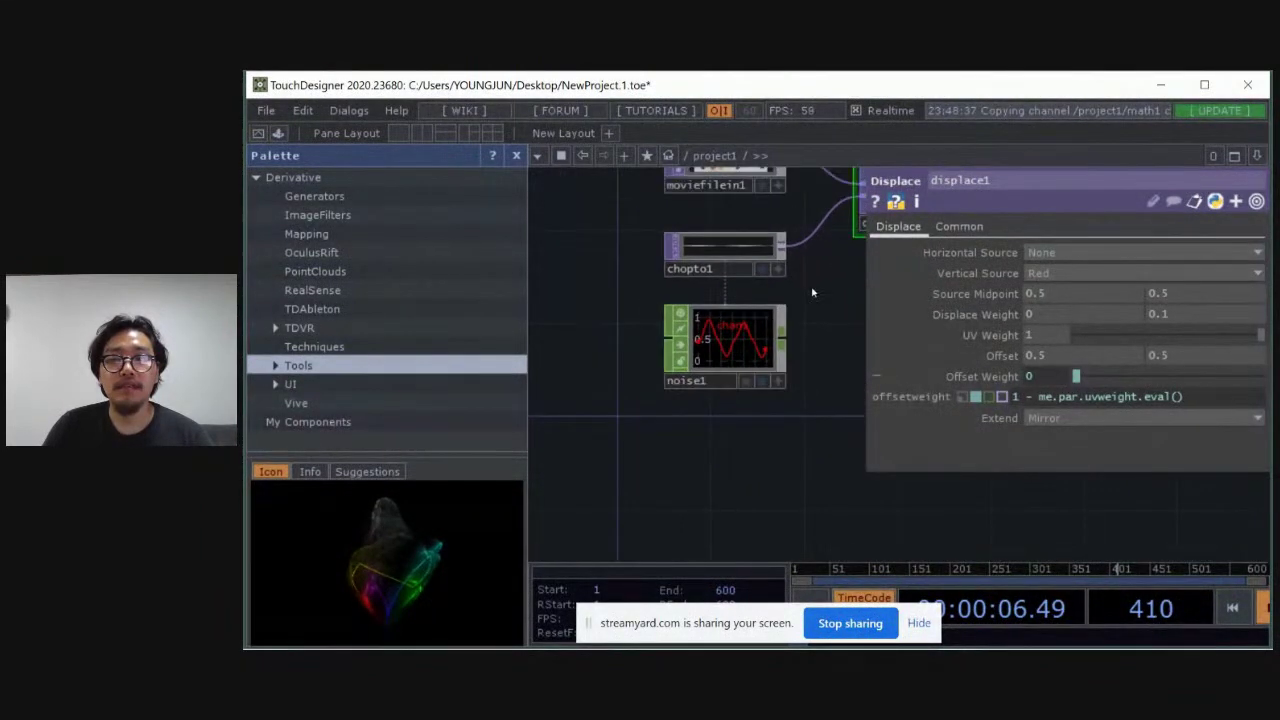
{"action": "left_click_drag", "start_coordinate": [811, 291], "coordinate": [693, 359]}
{"action": "left_click_drag", "start_coordinate": [811, 354], "coordinate": [569, 338]}
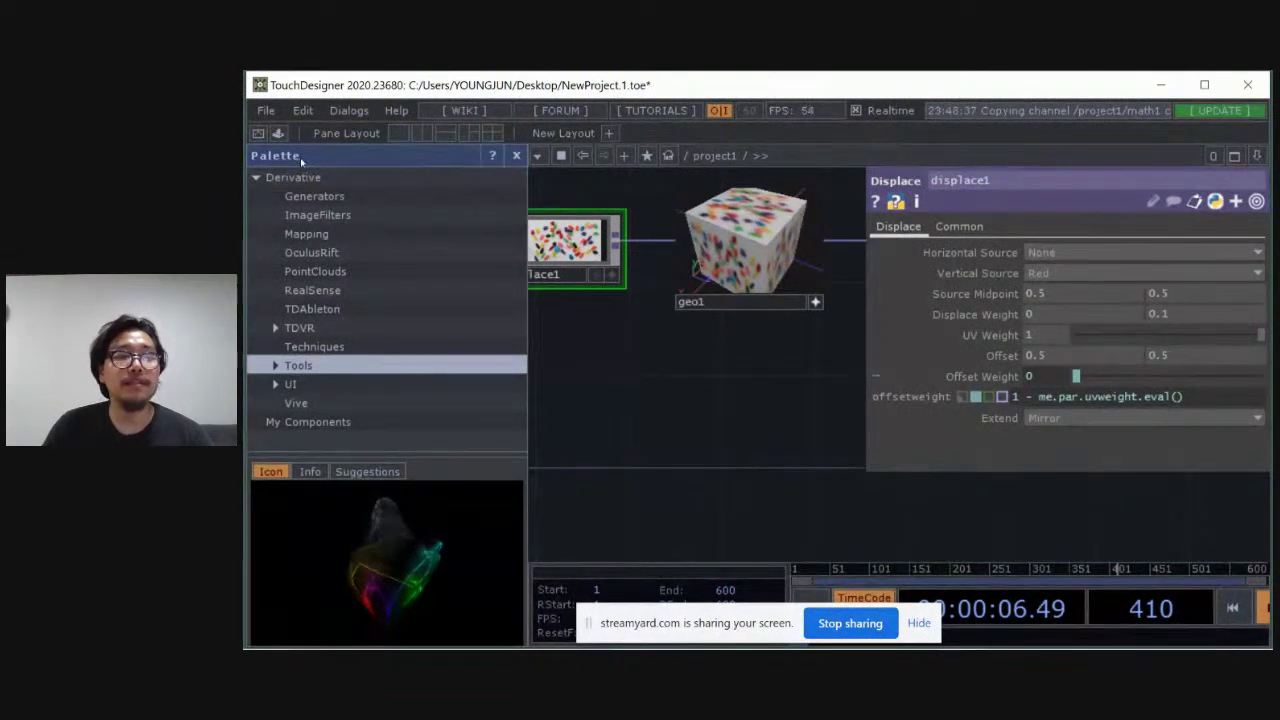
Preview the ImageFilters category in the Palette
{"action": "left_click", "coordinate": [375, 214]}
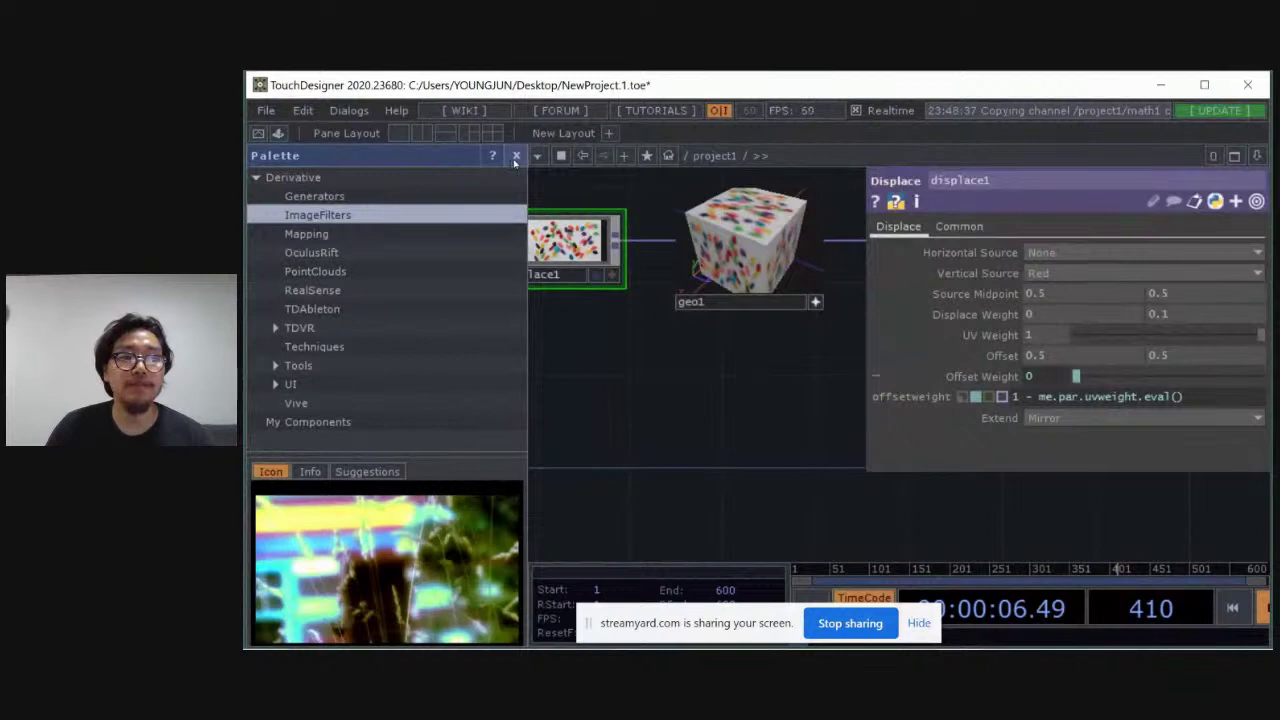
Close the Palette browser to give the network editor the full width
{"action": "left_click", "coordinate": [516, 156]}
{"action": "left_click_drag", "start_coordinate": [323, 200], "coordinate": [580, 337]}
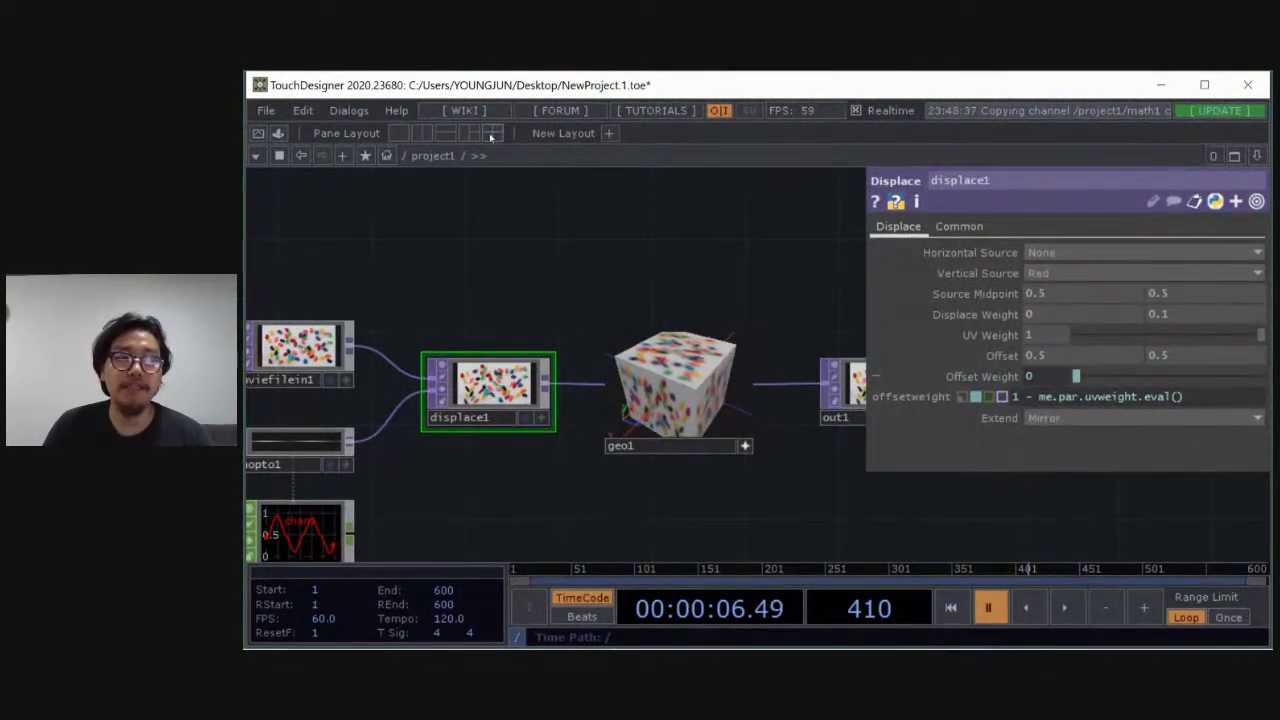
Examine the available help resources and the file commands for creating, opening, saving, importing and exporting a project
{"action": "left_click", "coordinate": [266, 111]}
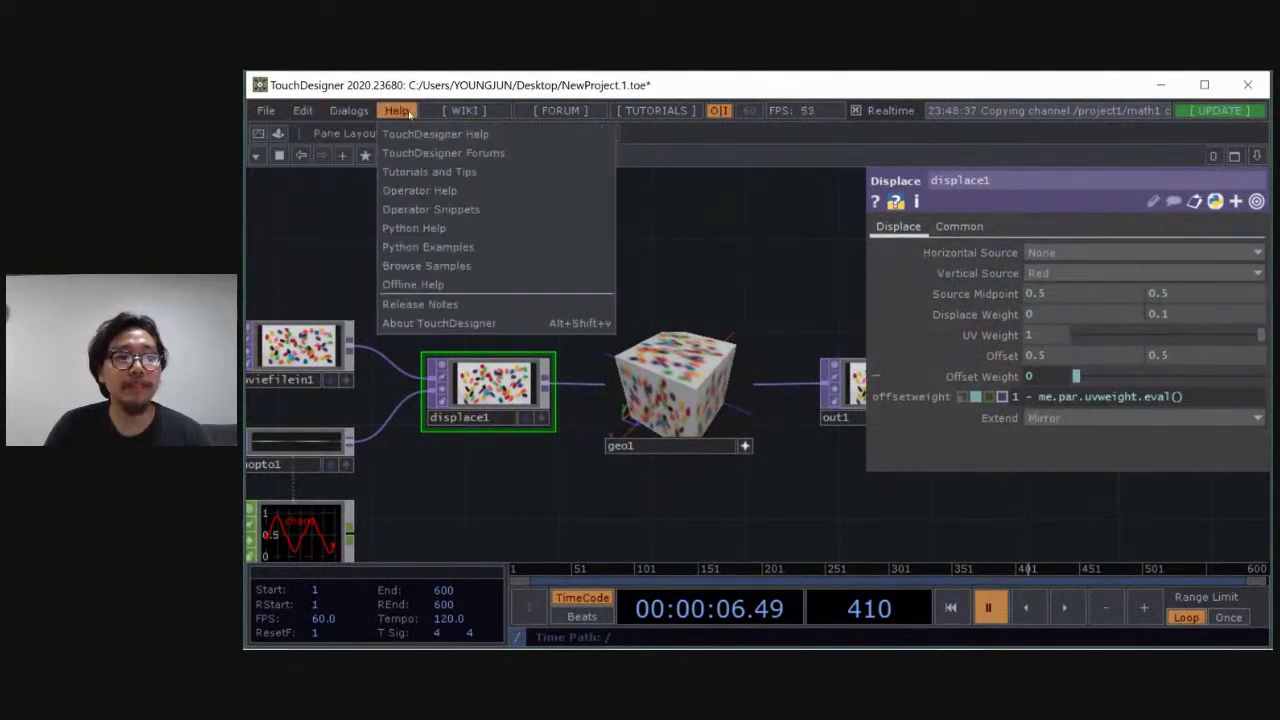
{"action": "left_click", "coordinate": [766, 211]}
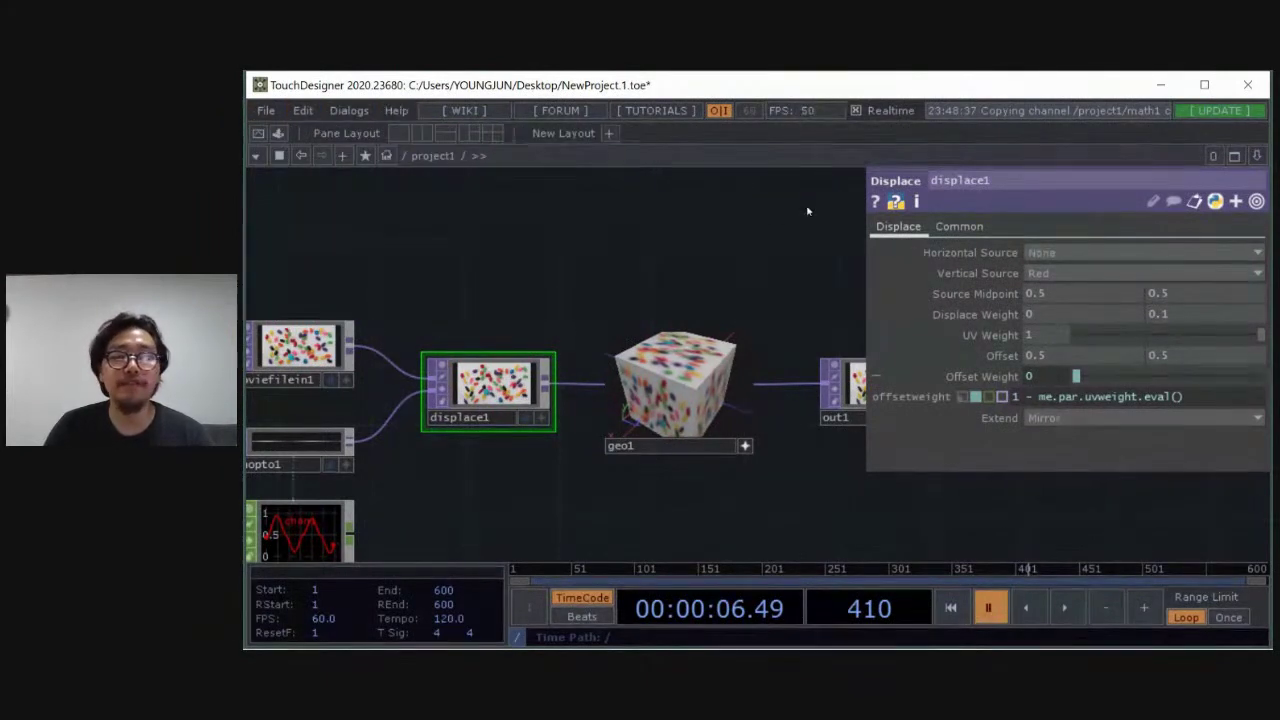
{"action": "scroll", "coordinate": [714, 223], "scroll_direction": "down", "scroll_amount": 3}
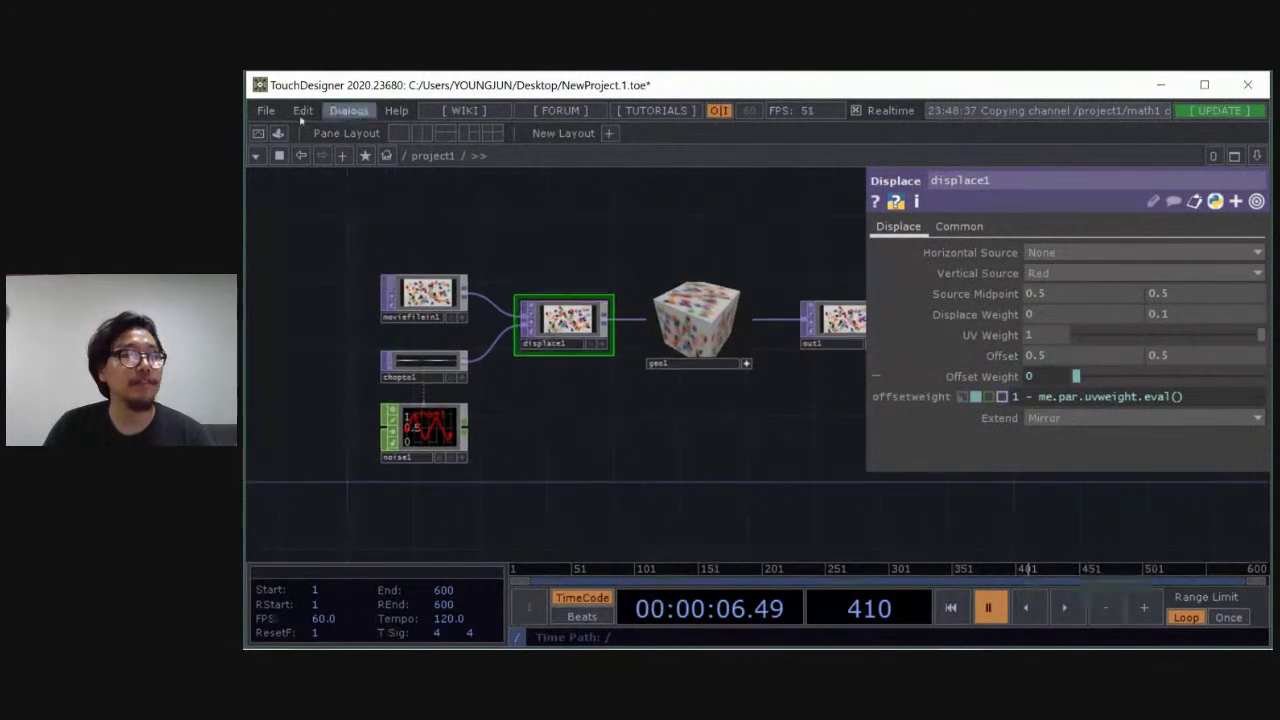
{"action": "left_click", "coordinate": [266, 111]}
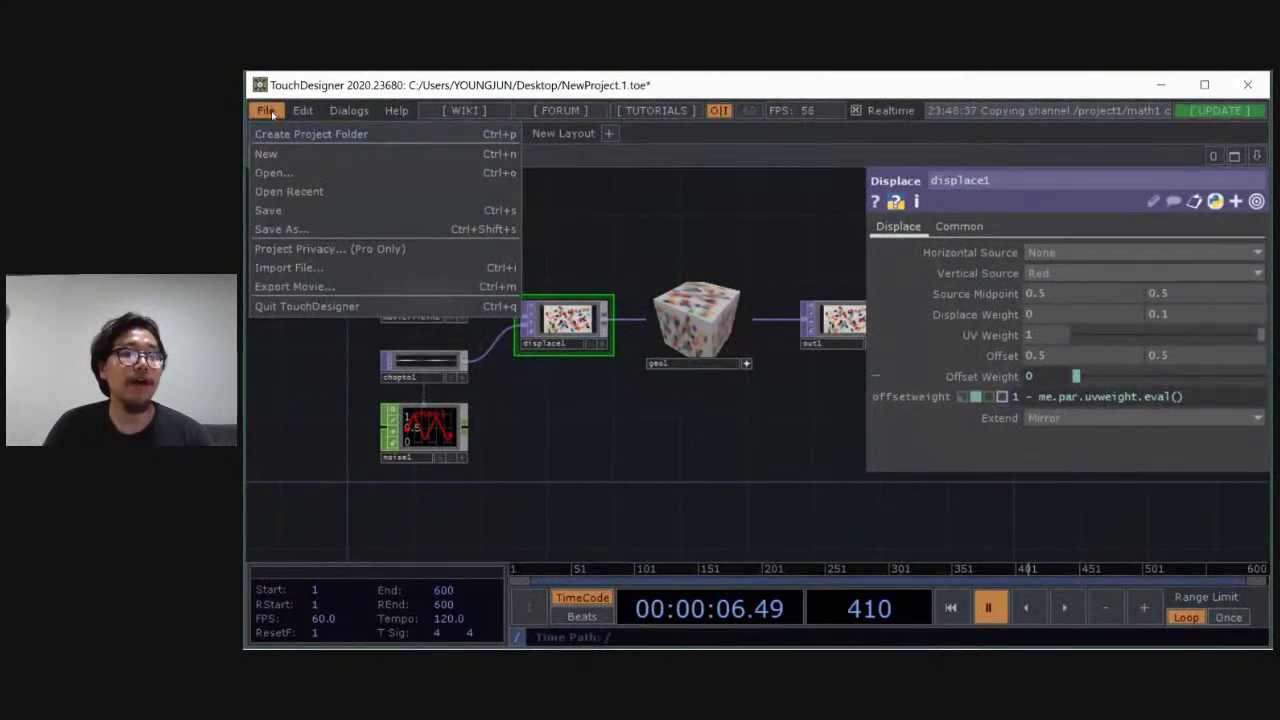
{"action": "mouse_move", "coordinate": [297, 188]}
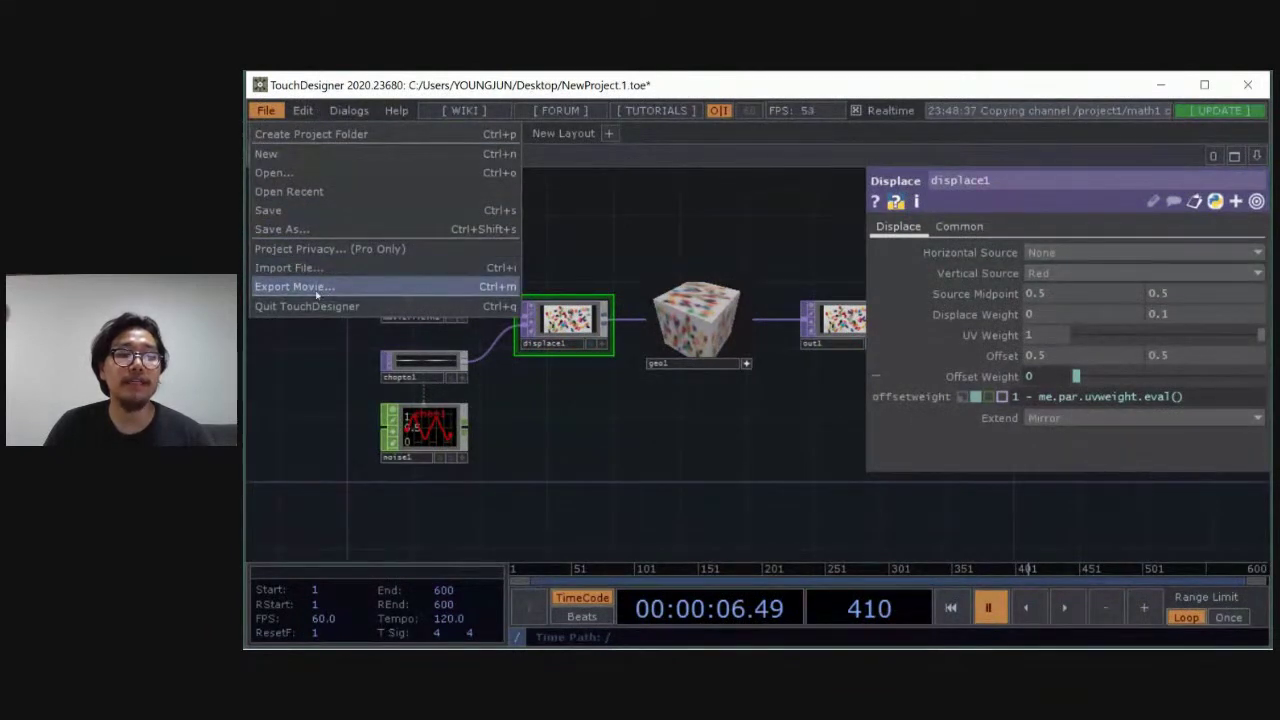
{"action": "left_click", "coordinate": [628, 228]}
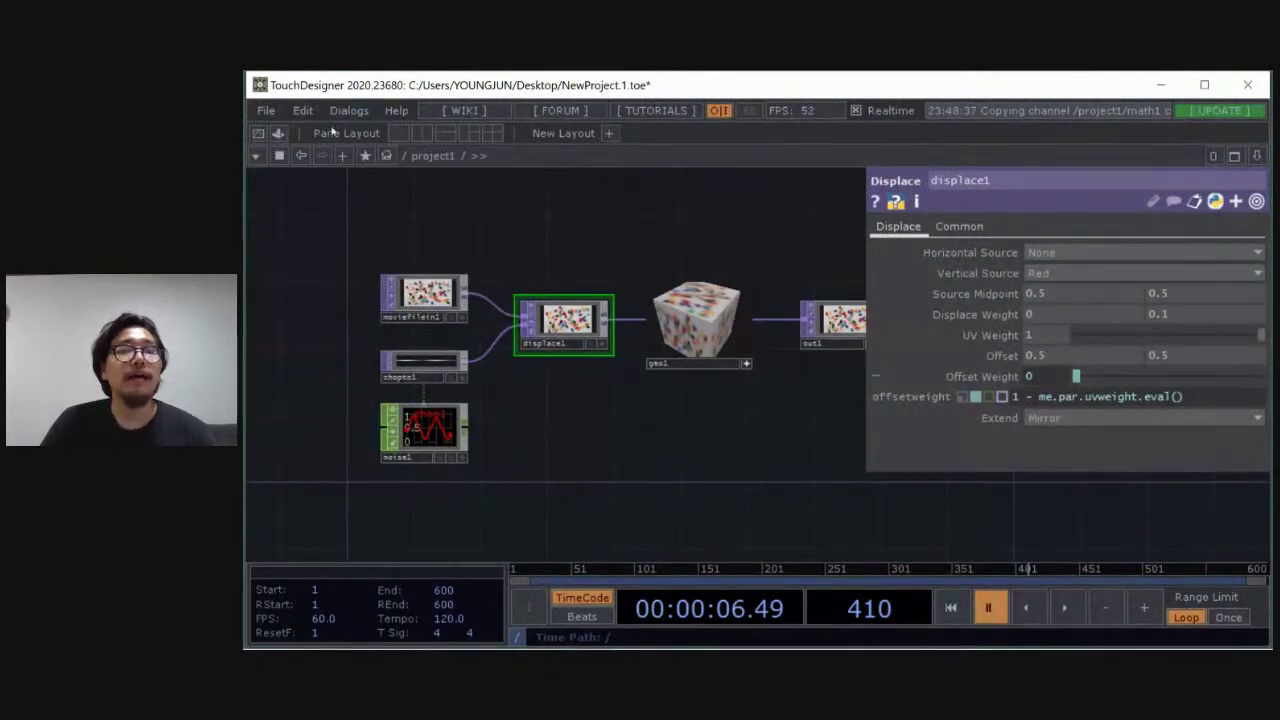
{"action": "left_click_drag", "start_coordinate": [471, 266], "coordinate": [505, 206]}
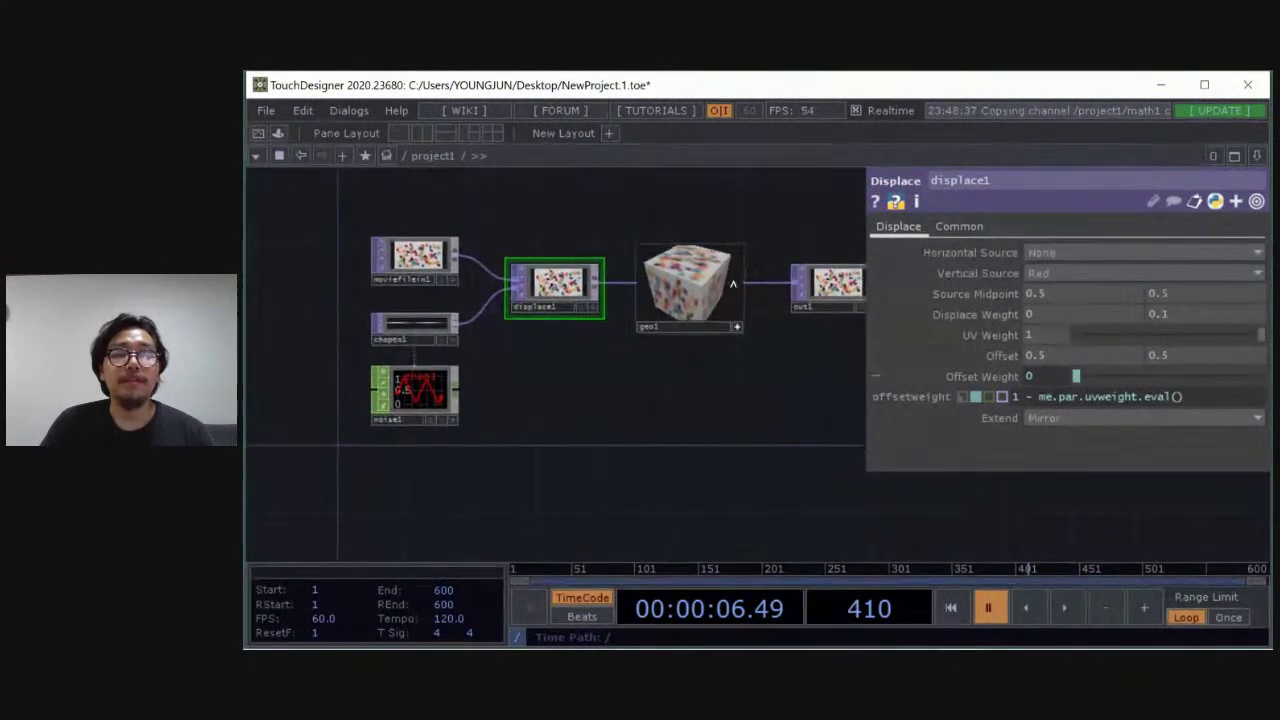
{"action": "left_click_drag", "start_coordinate": [737, 215], "coordinate": [657, 240]}
{"action": "left_click_drag", "start_coordinate": [514, 216], "coordinate": [598, 219]}
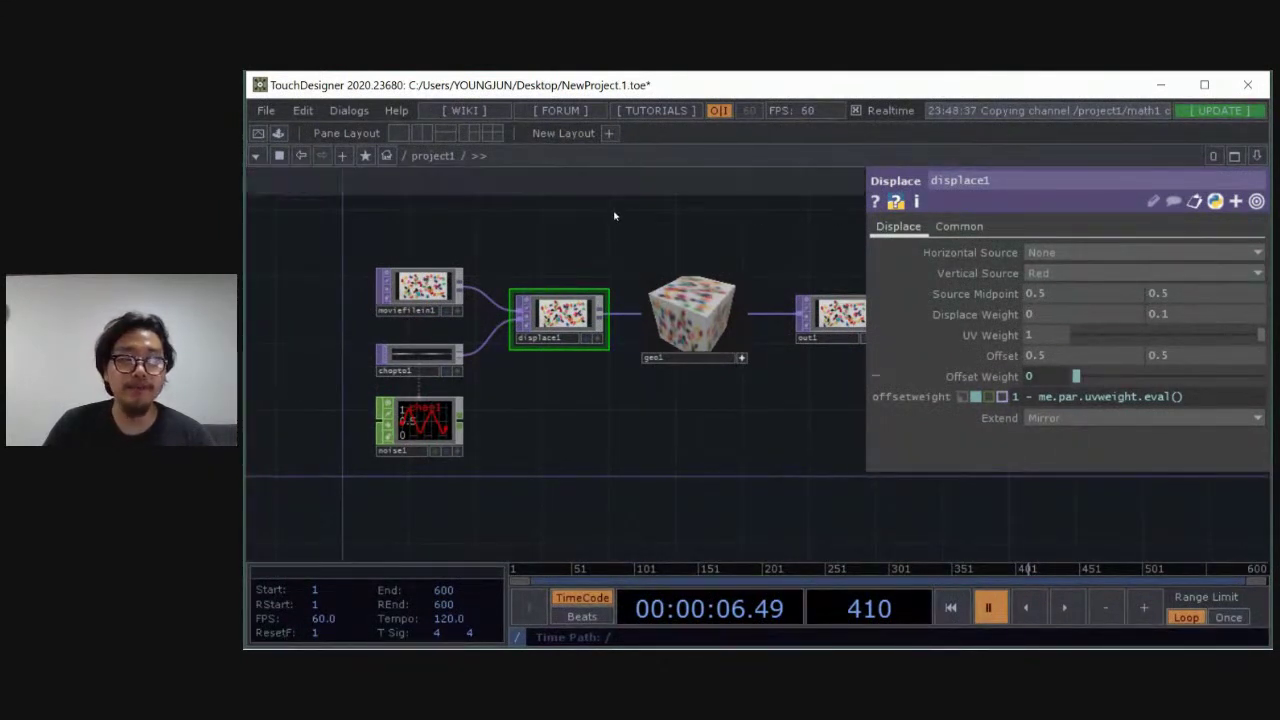
{"action": "left_click_drag", "start_coordinate": [614, 214], "coordinate": [602, 206]}
{"action": "left_click_drag", "start_coordinate": [766, 226], "coordinate": [676, 240]}
Delete the whole network in project1, from moviefilein1, chopto1 and noise1 through displace1 and geo1 to out1
{"action": "right_click_drag", "start_coordinate": [785, 216], "coordinate": [300, 470]}
{"action": "left_click", "coordinate": [697, 207]}
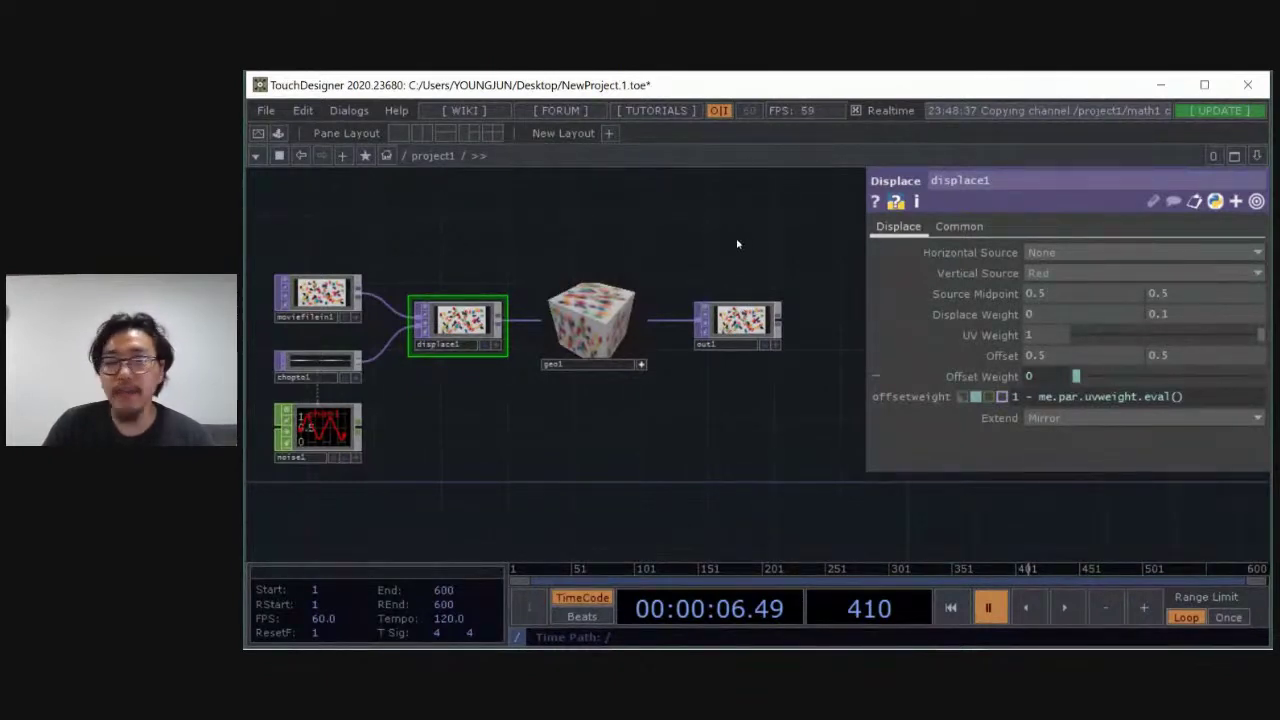
{"action": "right_click_drag", "start_coordinate": [772, 212], "coordinate": [275, 512]}
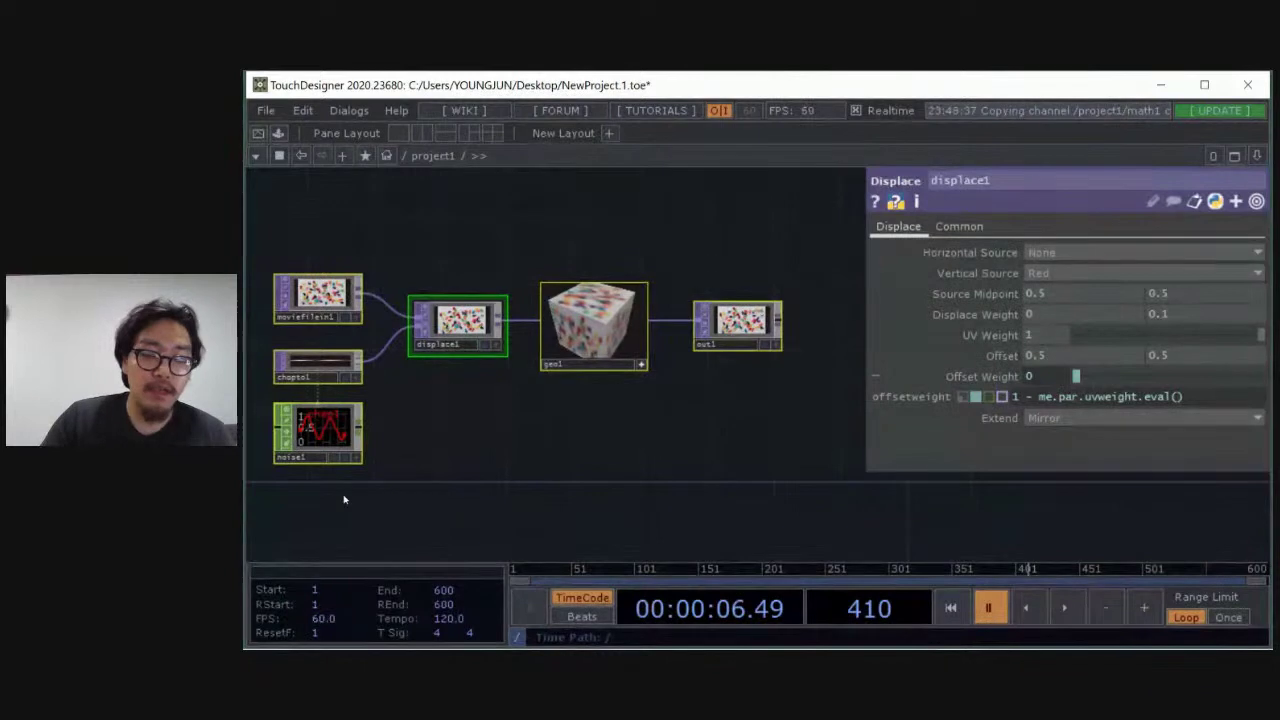
{"action": "key", "text": "Delete"}
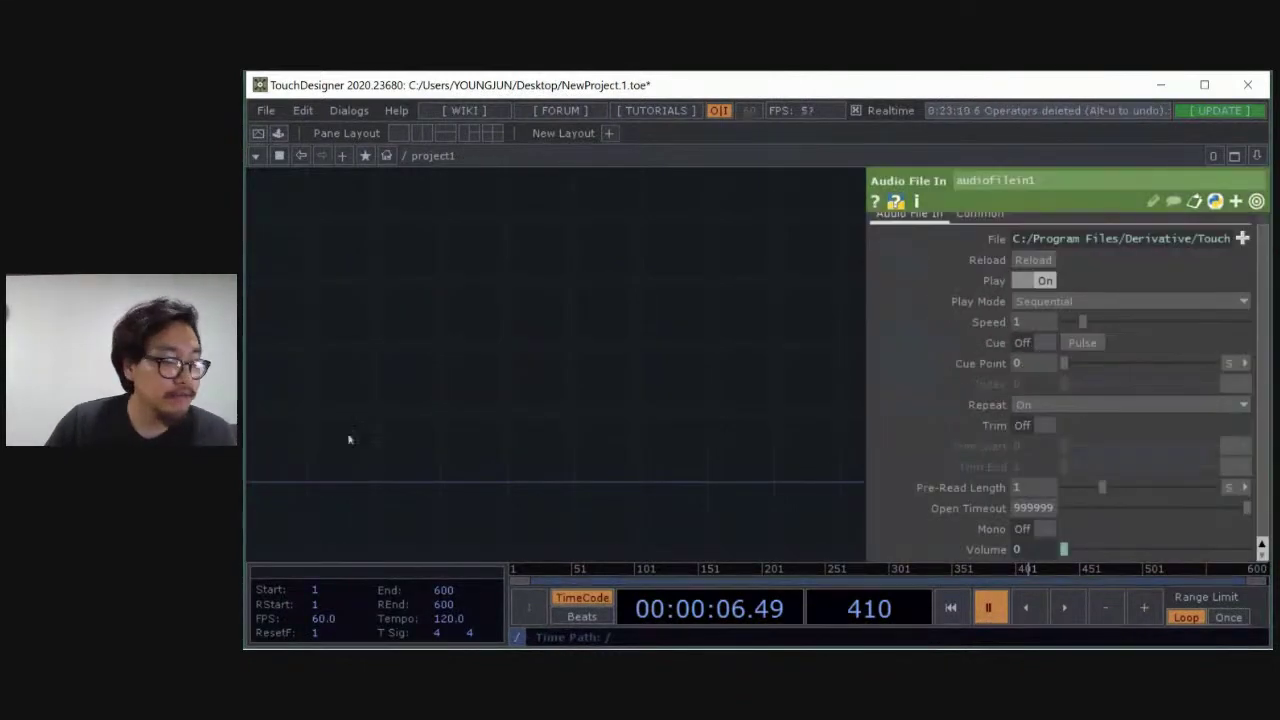
{"action": "left_click_drag", "start_coordinate": [501, 336], "coordinate": [657, 327]}
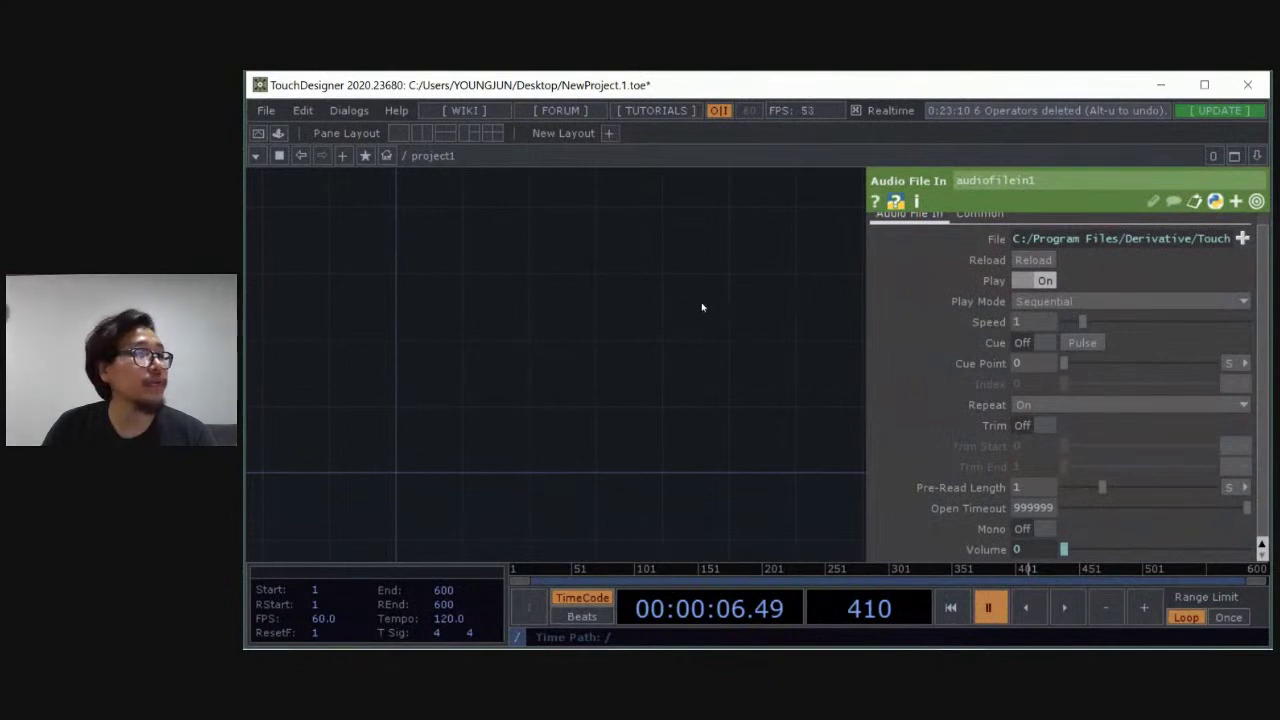
{"action": "left_click_drag", "start_coordinate": [656, 302], "coordinate": [563, 323]}
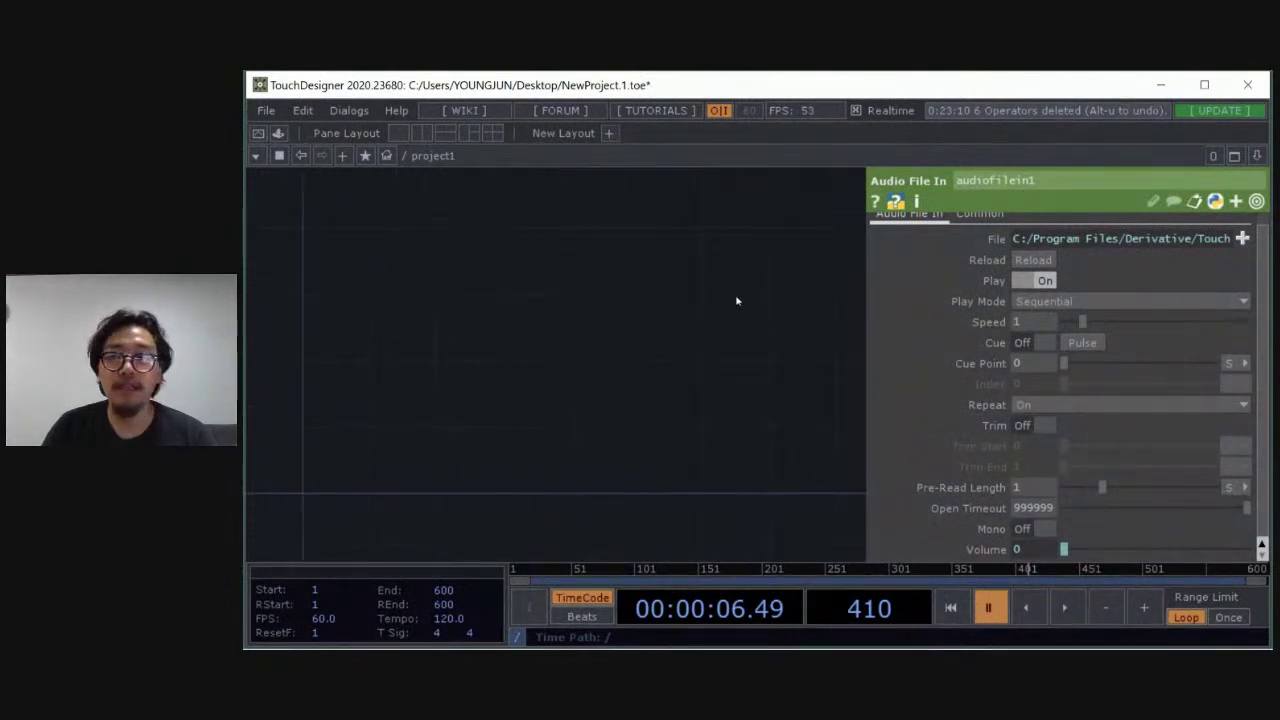
{"action": "mouse_move", "coordinate": [679, 317]}
{"action": "left_mouse_down"}
{"action": "mouse_move", "coordinate": [646, 314]}
{"action": "mouse_move", "coordinate": [660, 318]}
{"action": "left_mouse_up"}
{"action": "left_click_drag", "start_coordinate": [676, 238], "coordinate": [690, 302]}
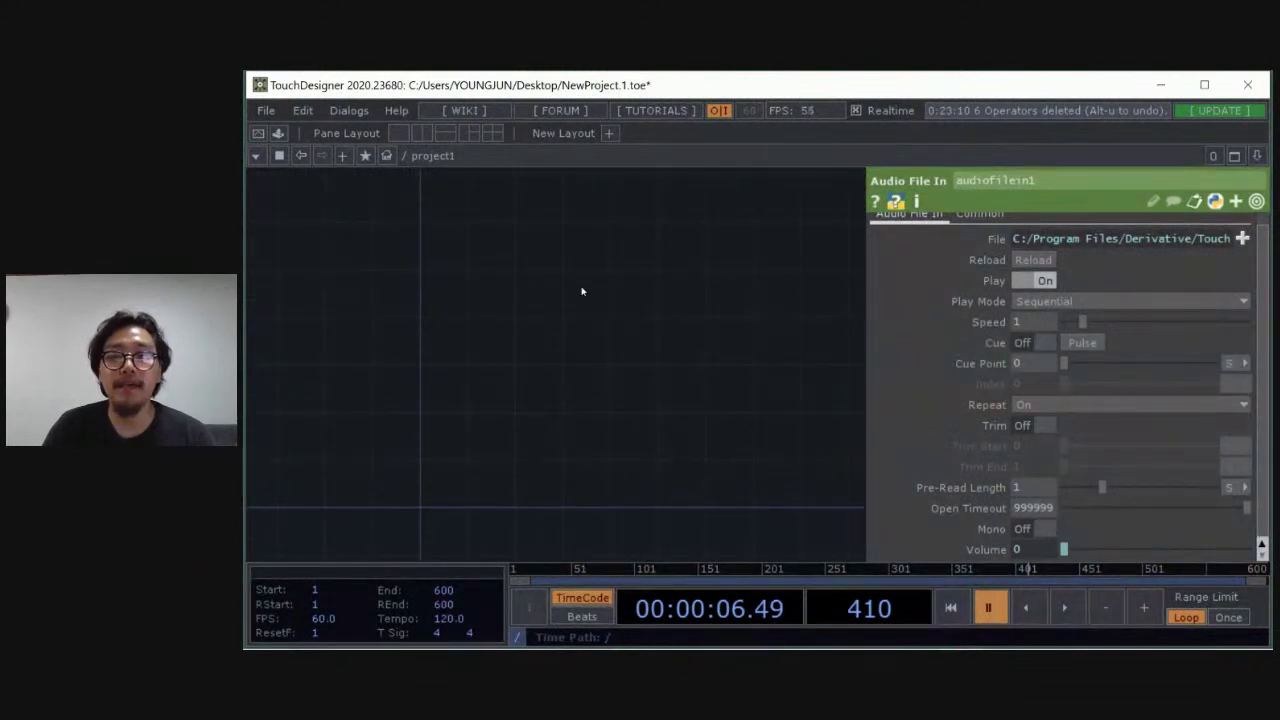
{"action": "key", "text": "XF86AudioRaiseVolume"}
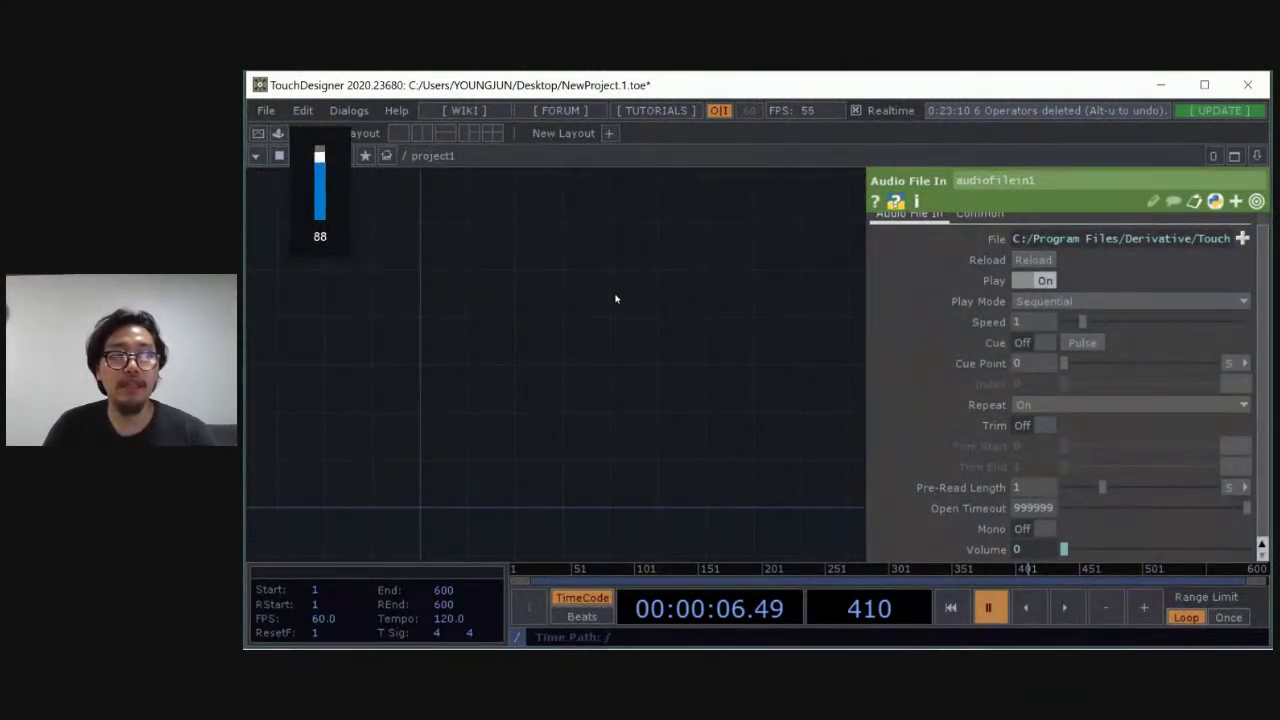
{"action": "scroll", "coordinate": [653, 372], "scroll_direction": "down", "scroll_amount": 2}
{"action": "left_click_drag", "start_coordinate": [839, 337], "coordinate": [705, 328]}
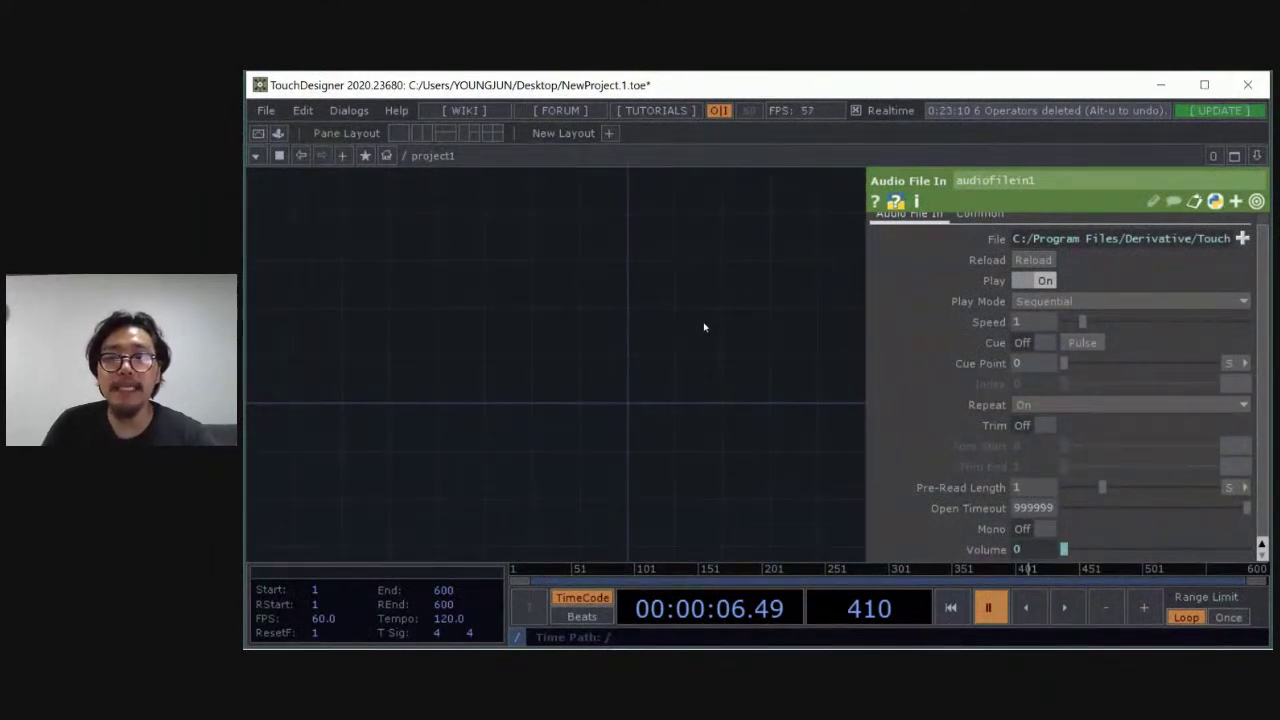
Hide the operator parameters overlaying the network editor
{"action": "key", "text": "p"}
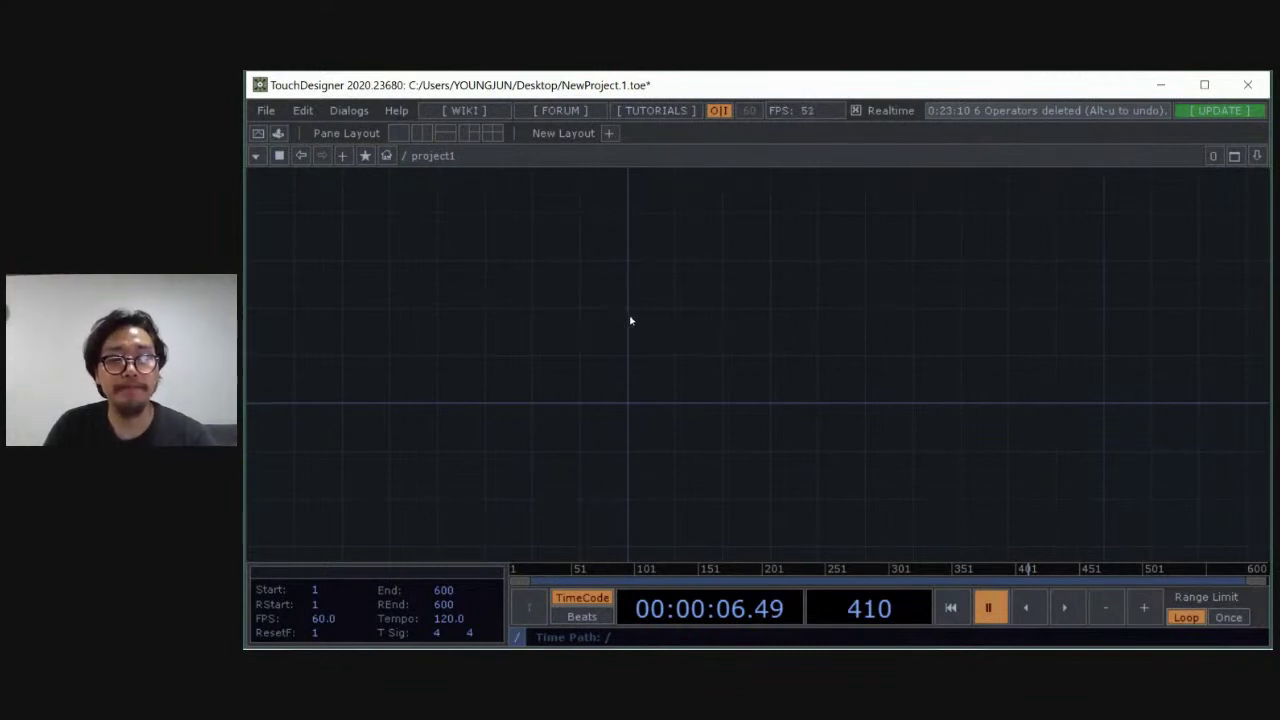
{"action": "key", "text": "Tab"}
{"action": "left_click_drag", "start_coordinate": [549, 88], "coordinate": [619, 103]}
{"action": "left_click", "coordinate": [1014, 99]}
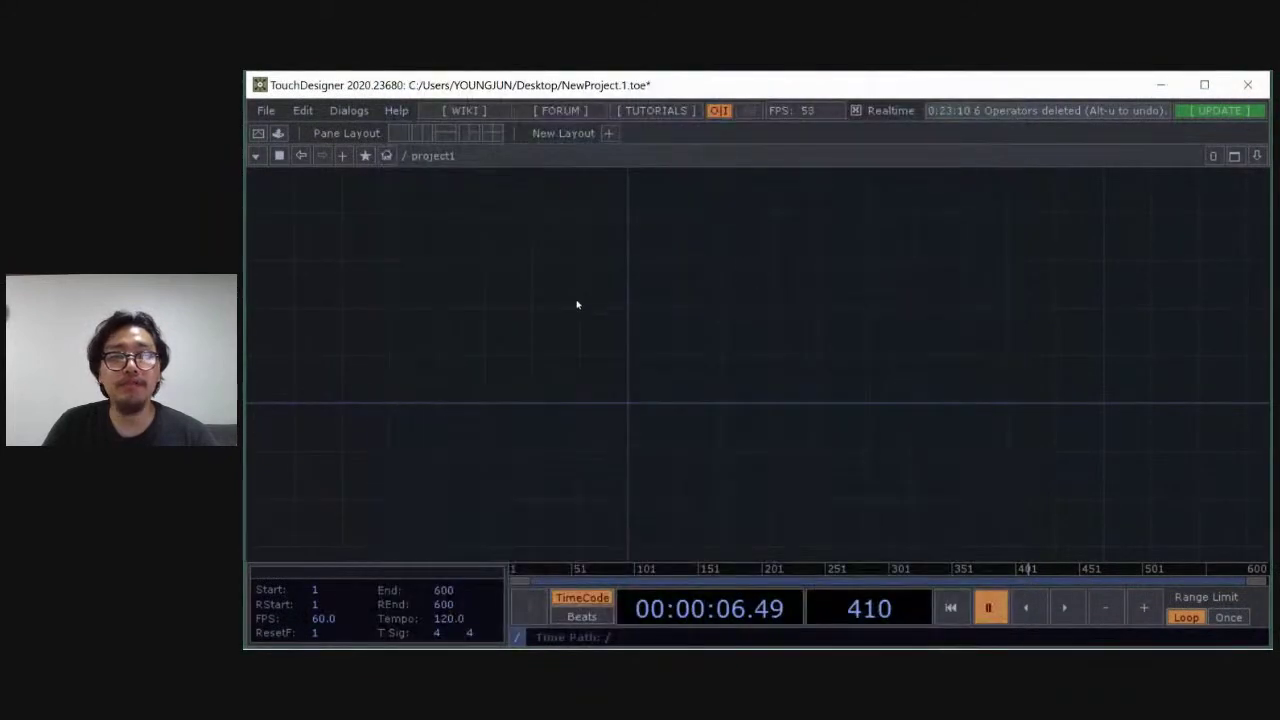
Add an Audio File In CHOP to the empty network, just above the horizontal origin line
{"action": "key", "text": "Tab"}
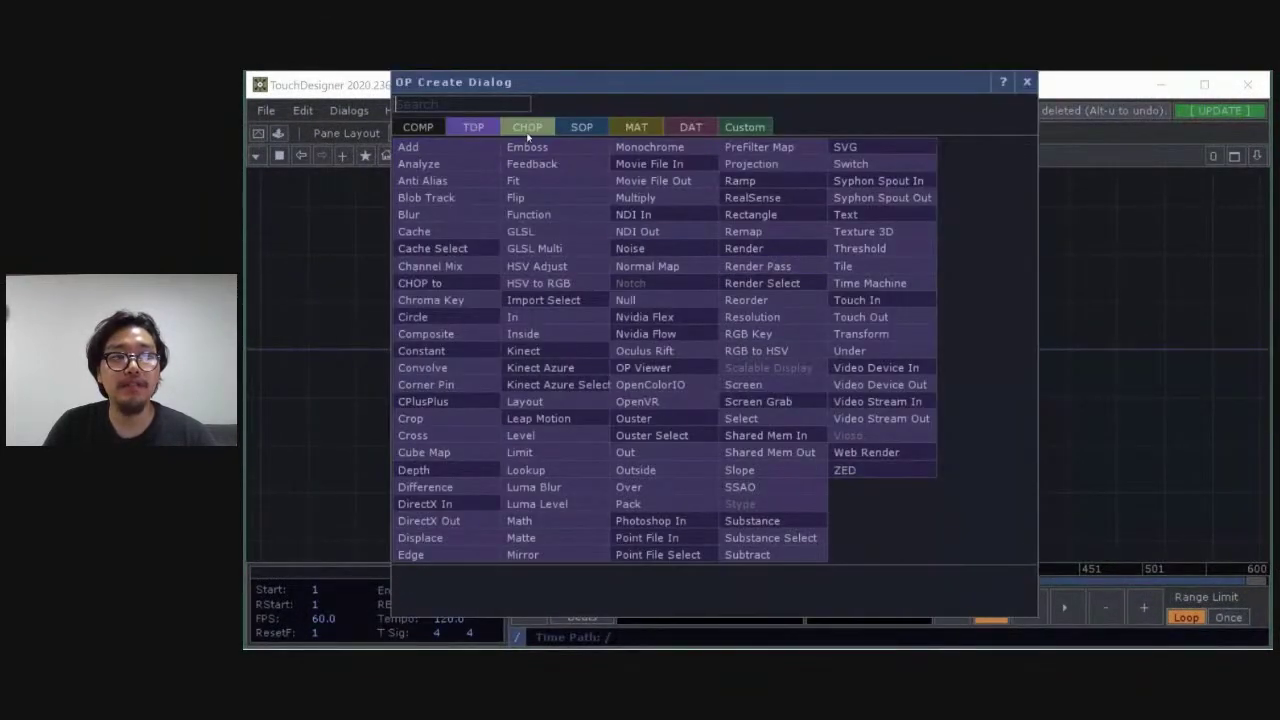
{"action": "left_click", "coordinate": [528, 128]}
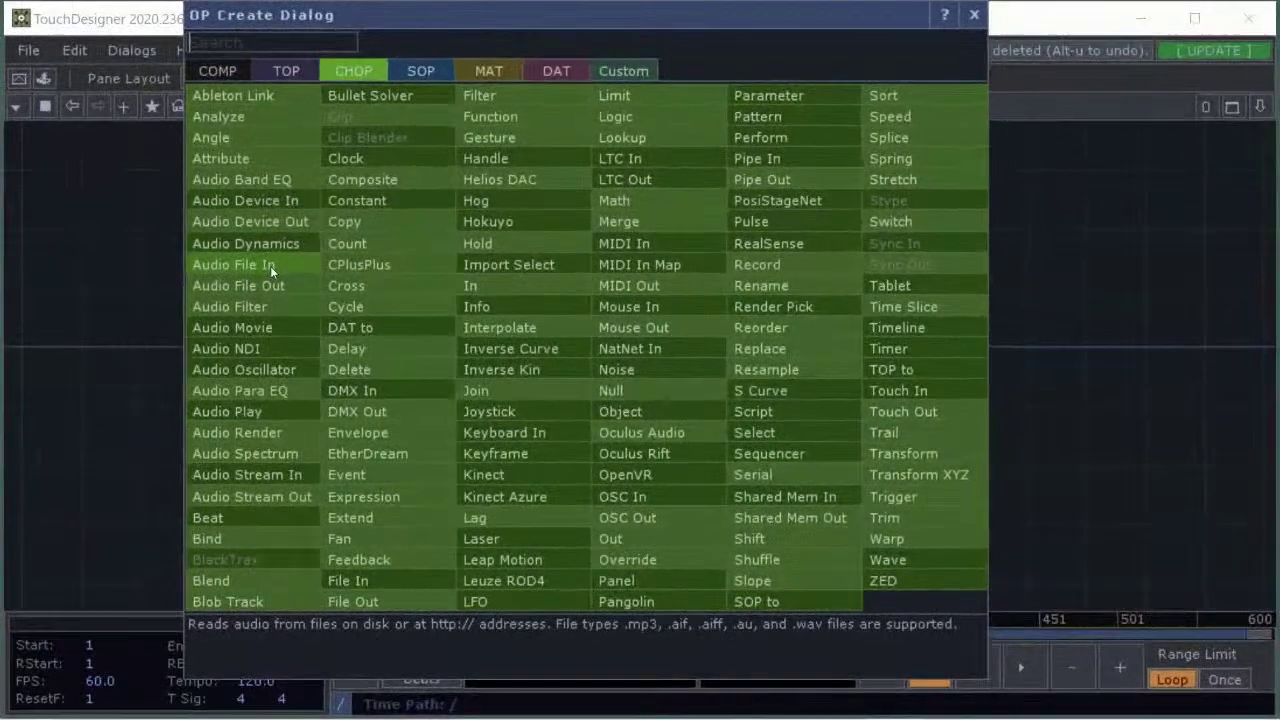
{"action": "left_click", "coordinate": [455, 283]}
{"action": "left_click", "coordinate": [533, 306]}
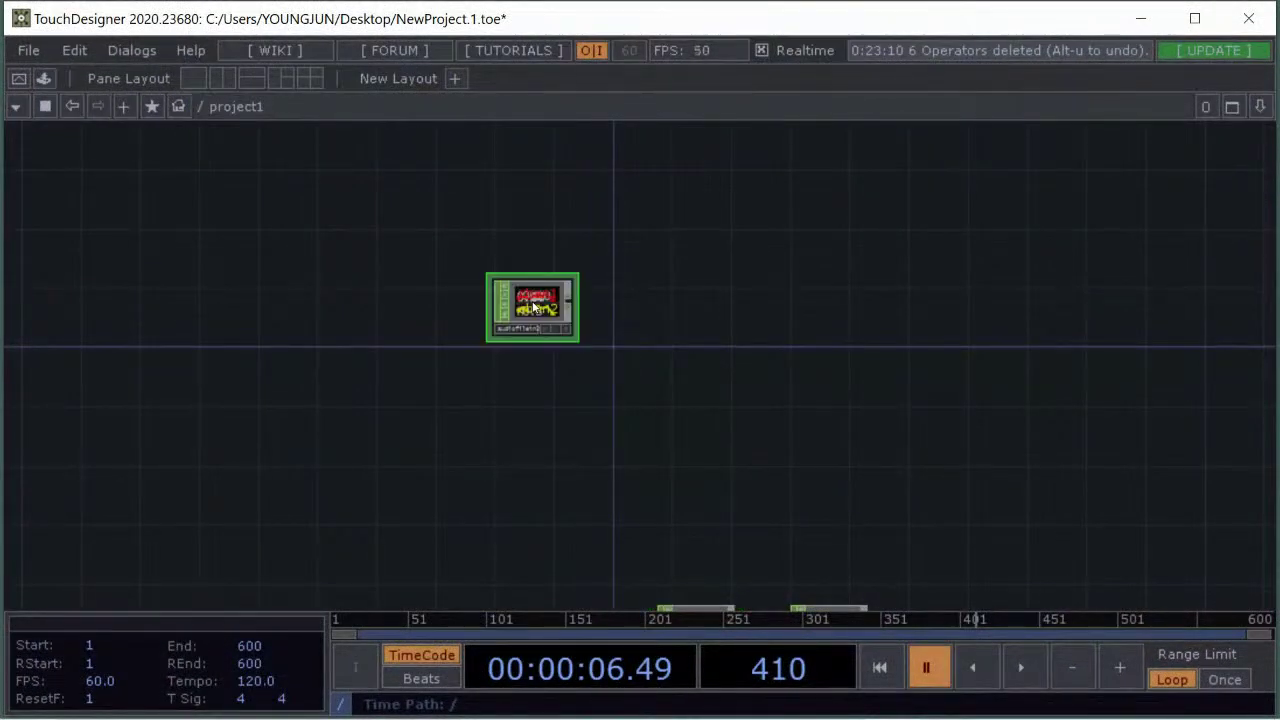
Enlarge the Audio File In node to about twice its size and move it to the left of the network's origin
{"action": "left_click_drag", "start_coordinate": [577, 339], "coordinate": [672, 413]}
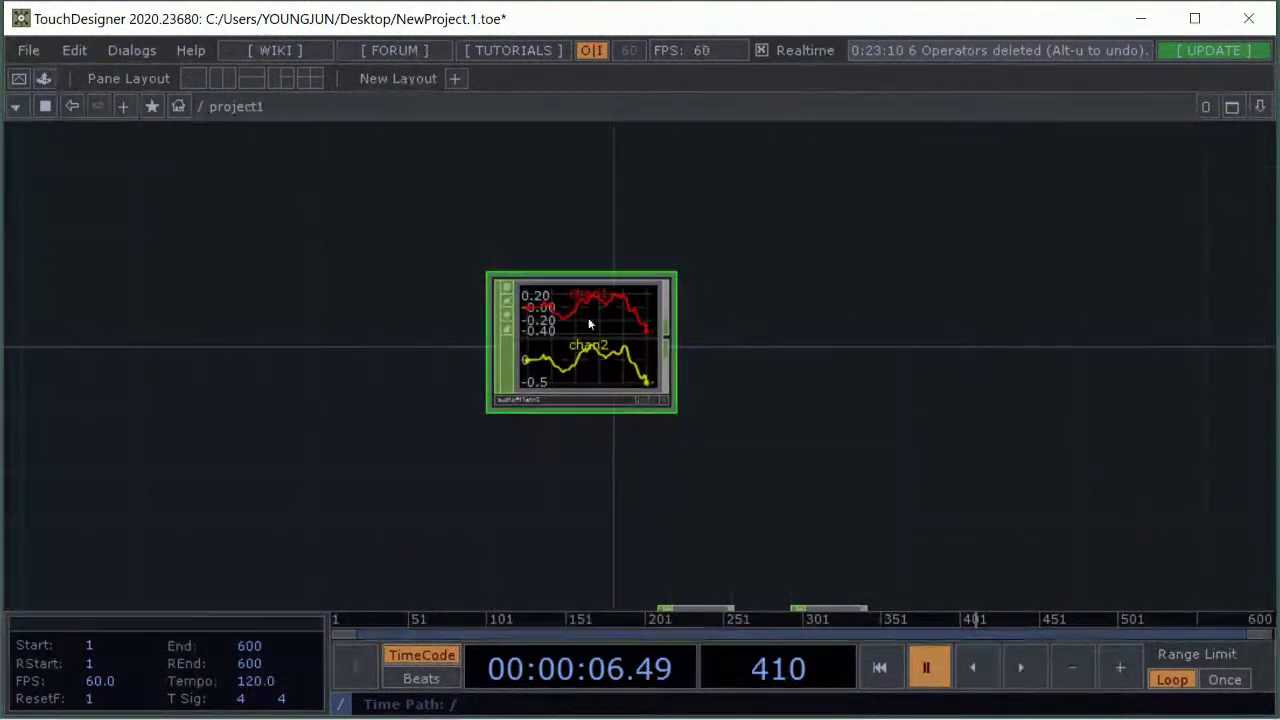
{"action": "left_click_drag", "start_coordinate": [588, 317], "coordinate": [312, 287]}
{"action": "scroll", "coordinate": [285, 347], "scroll_direction": "up", "scroll_amount": 2}
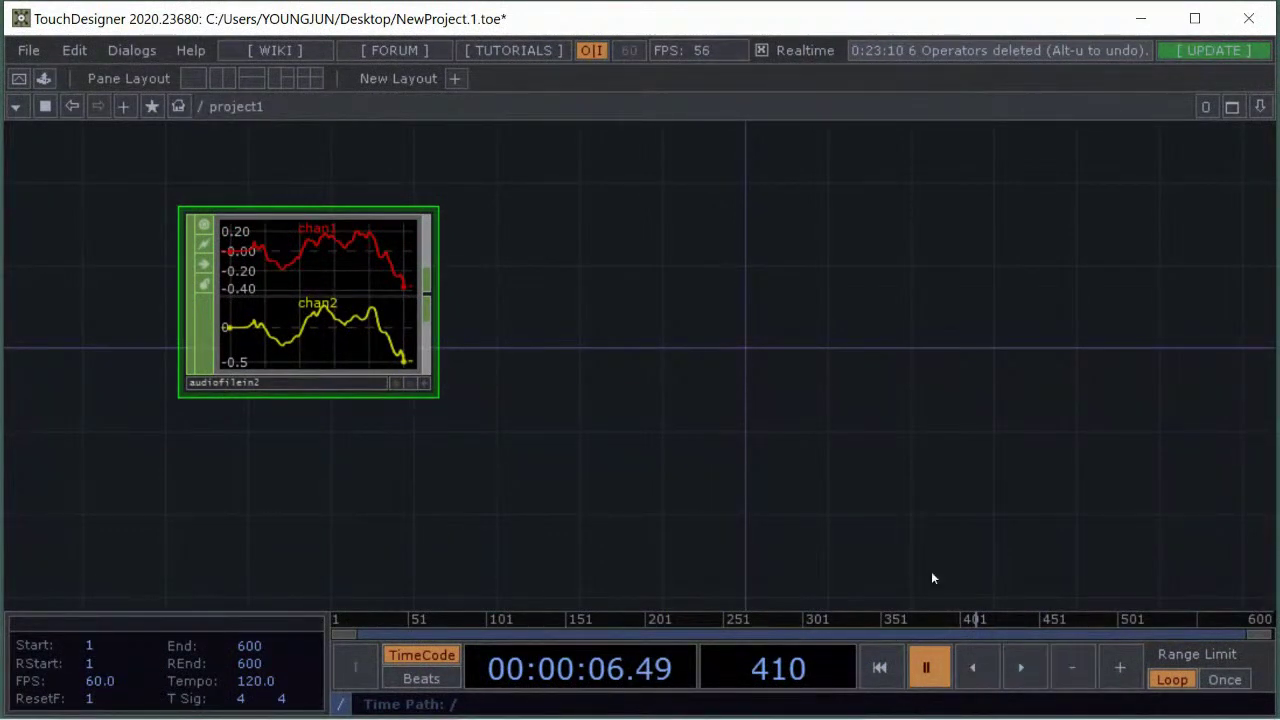
Play and pause the timeline several times to watch the audio waveforms of both channels in audiofilein2
{"action": "left_click", "coordinate": [1025, 664]}
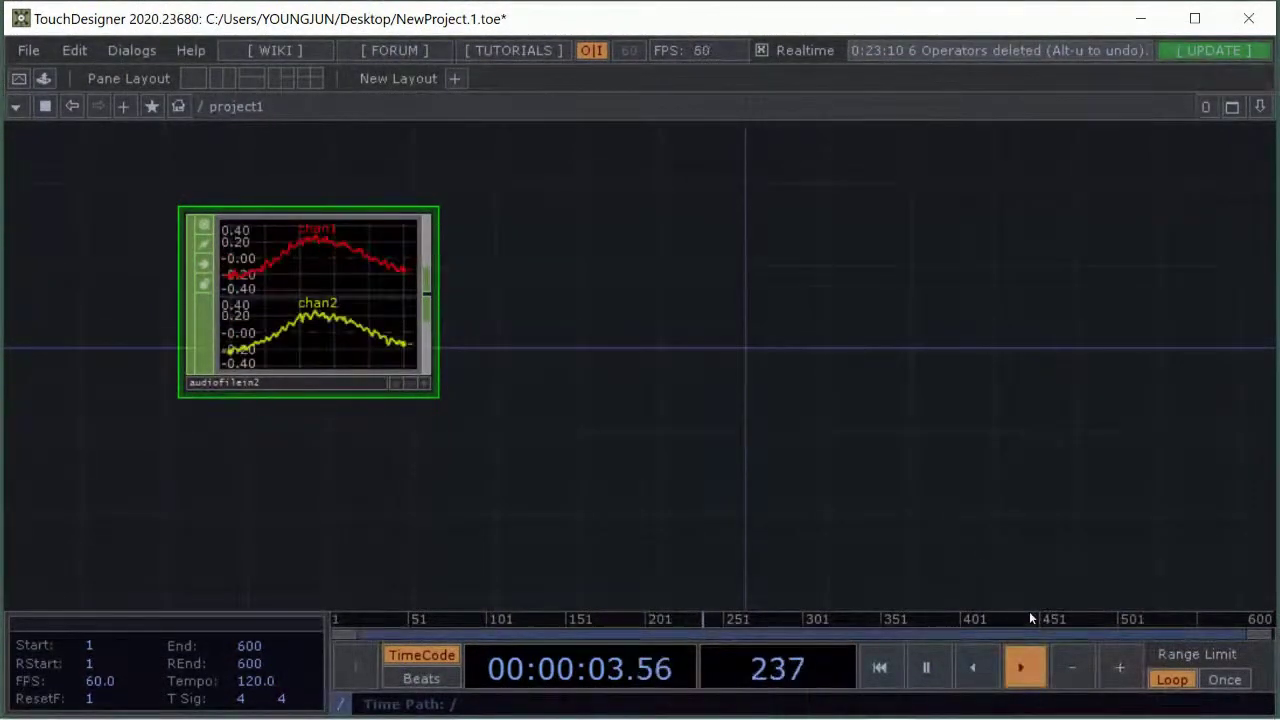
{"action": "left_click", "coordinate": [1022, 670]}
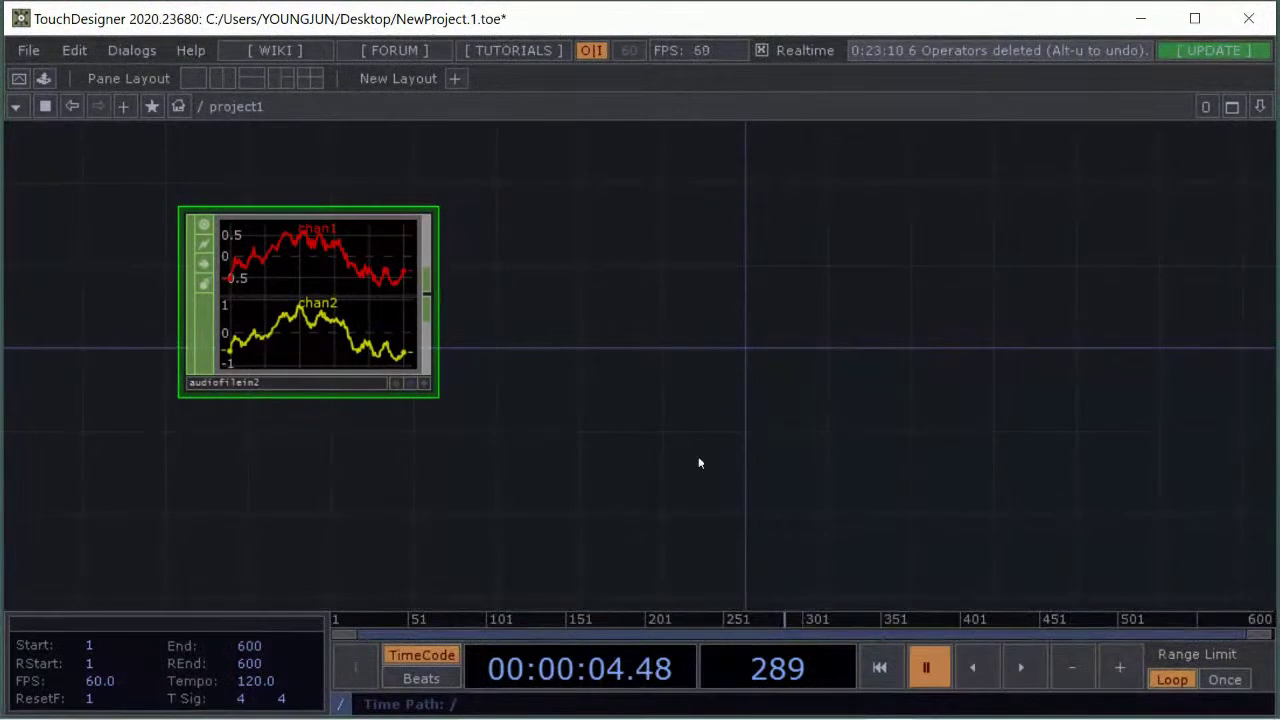
{"action": "key", "text": "space"}
{"action": "key", "text": "space"}
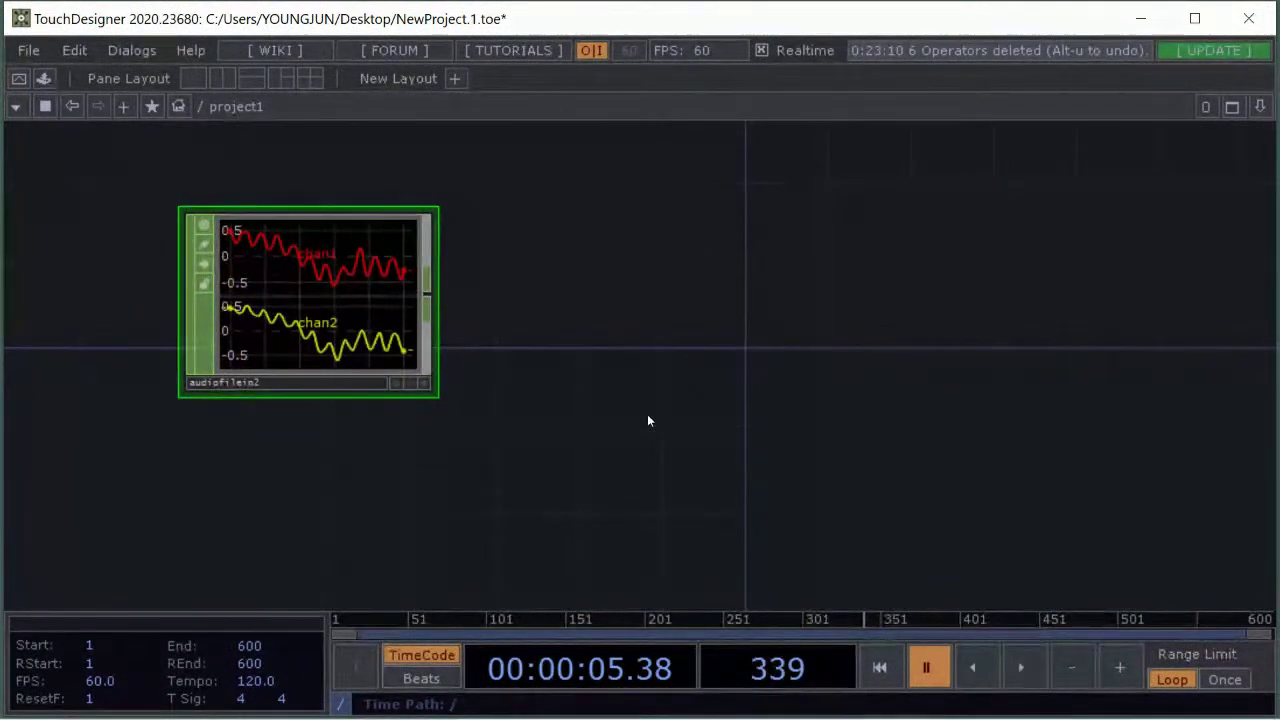
{"action": "key", "text": "space"}
{"action": "key", "text": "space"}
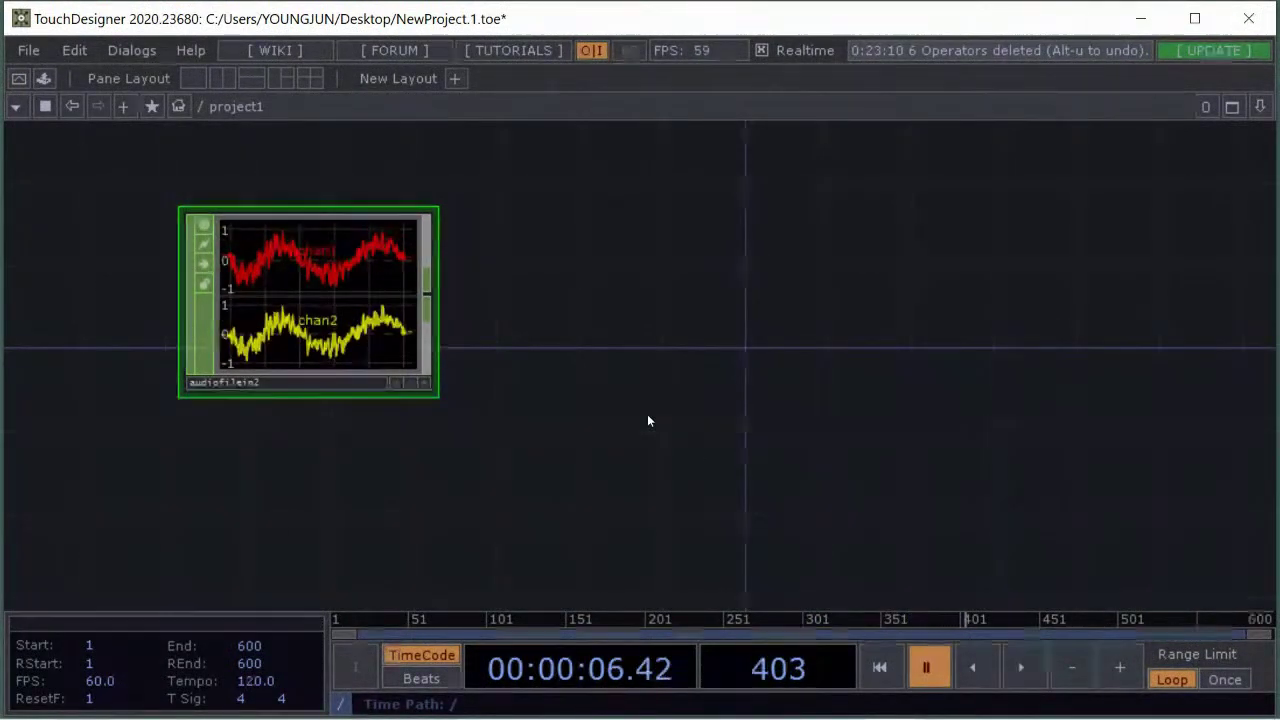
{"action": "key", "text": "space"}
{"action": "key", "text": "space"}
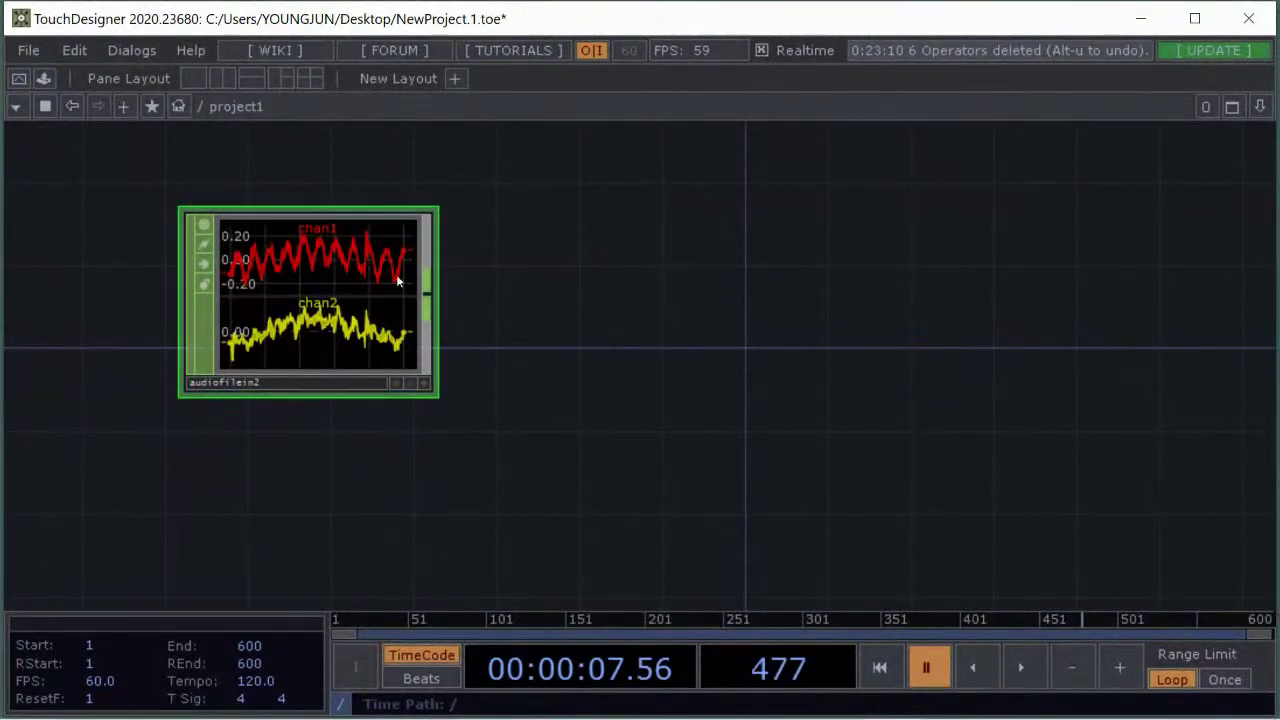
Reposition the audiofilein2 node slightly higher and further right in the network
{"action": "left_click_drag", "start_coordinate": [397, 281], "coordinate": [397, 263]}
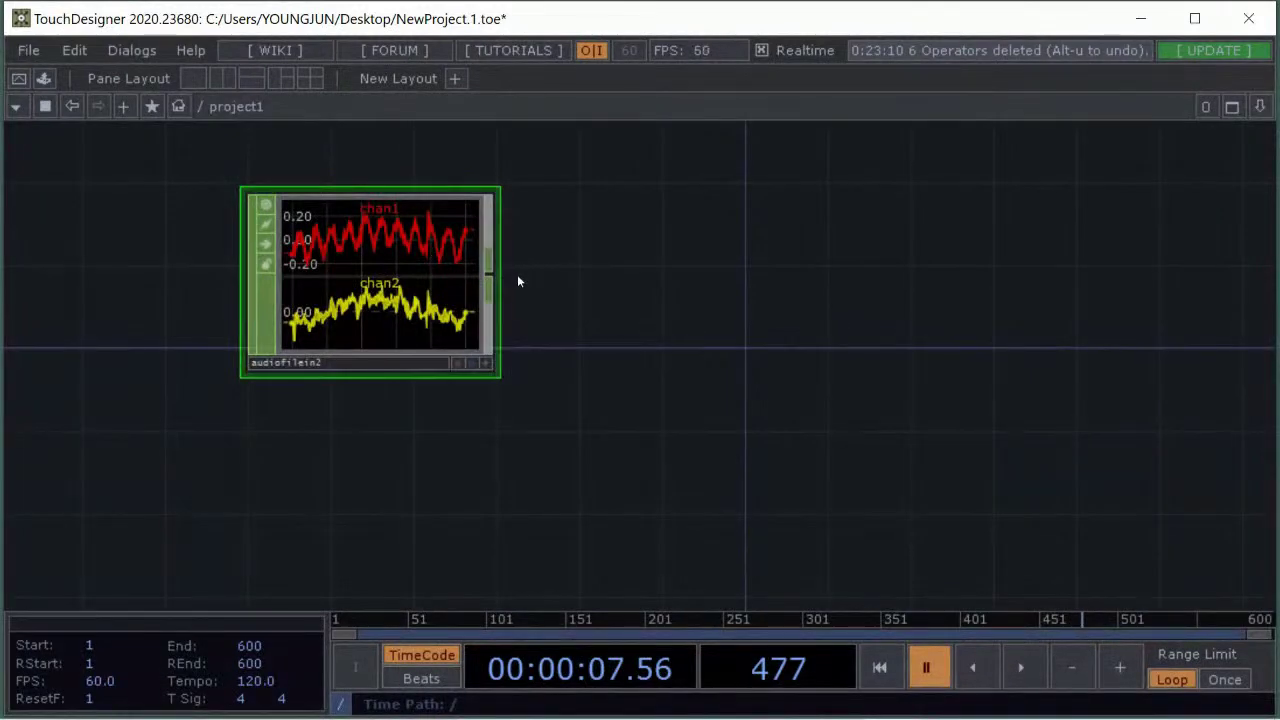
{"action": "left_click_drag", "start_coordinate": [474, 278], "coordinate": [452, 236]}
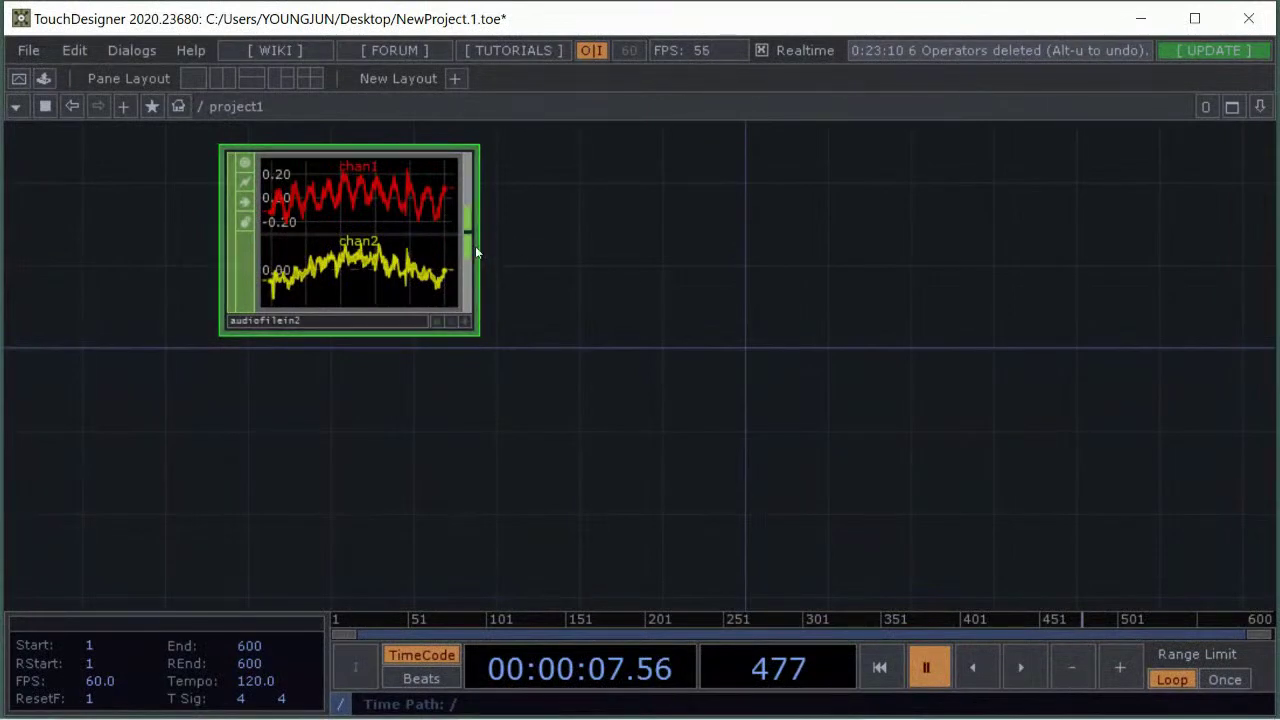
{"action": "left_click_drag", "start_coordinate": [338, 215], "coordinate": [343, 236]}
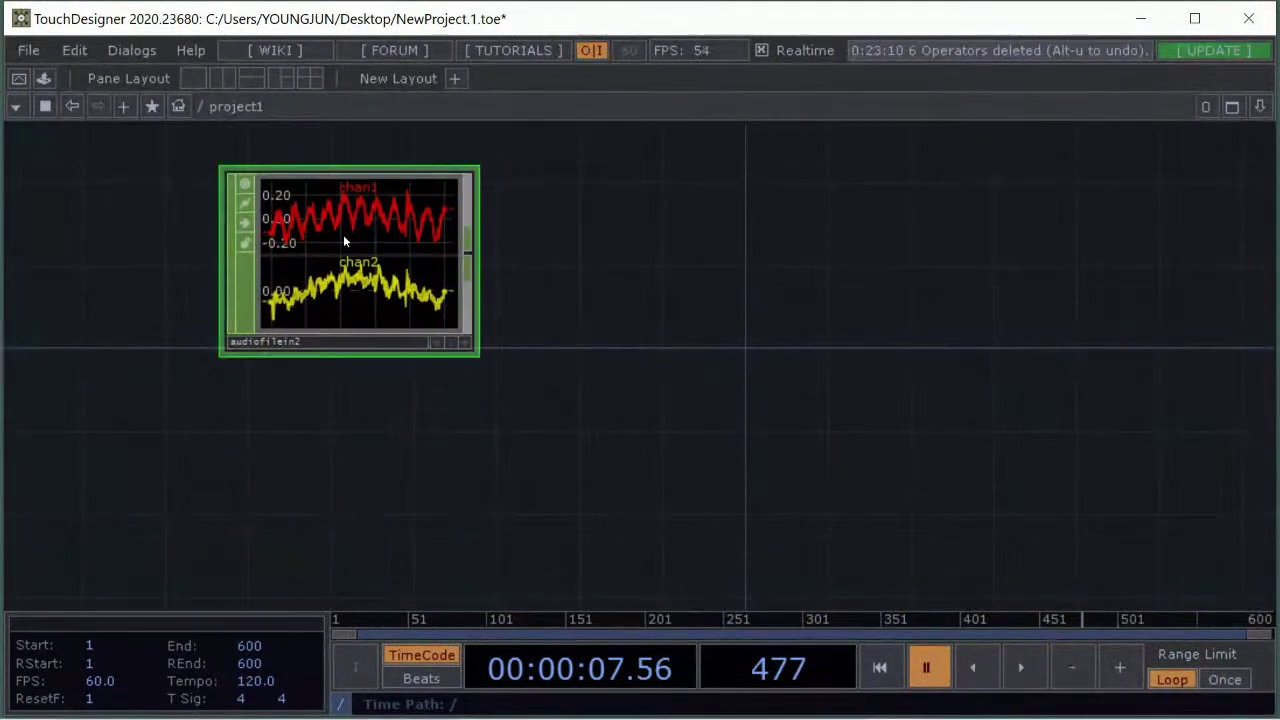
Start a connection from audiofilein2's output, bring up the operators that can follow it, and close the list without adding one
{"action": "left_click", "coordinate": [466, 262]}
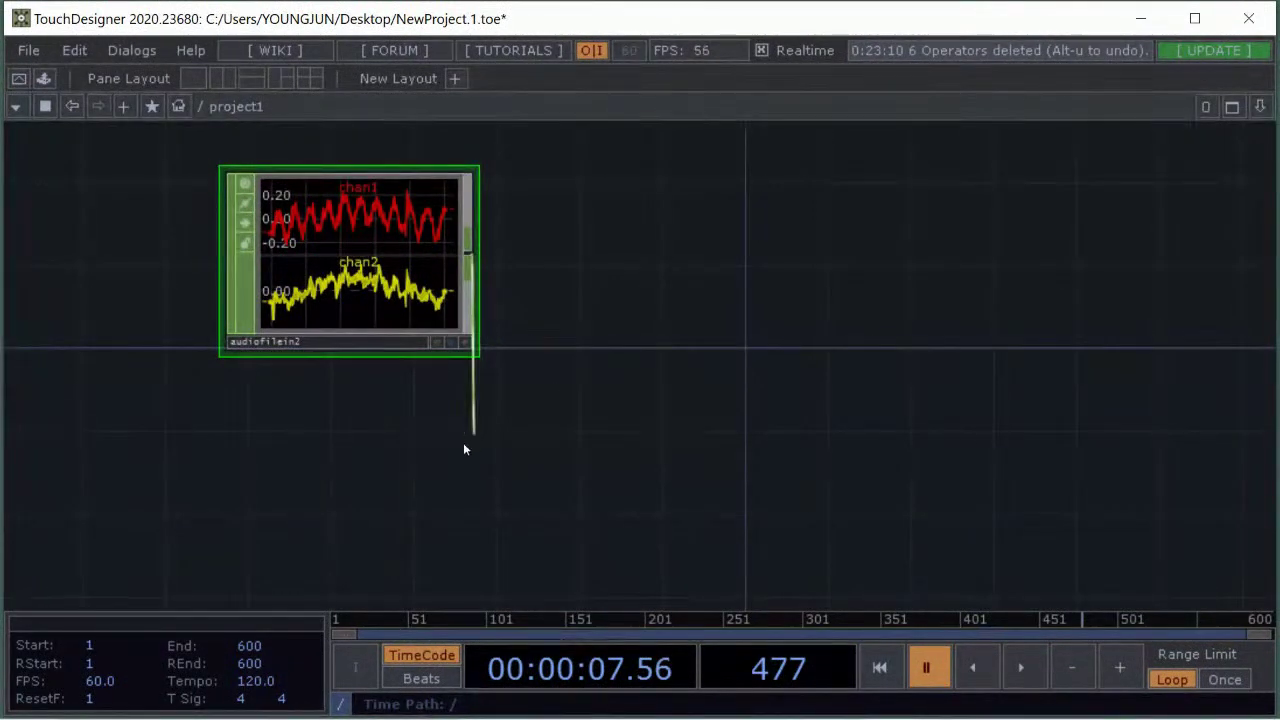
{"action": "left_click", "coordinate": [436, 461]}
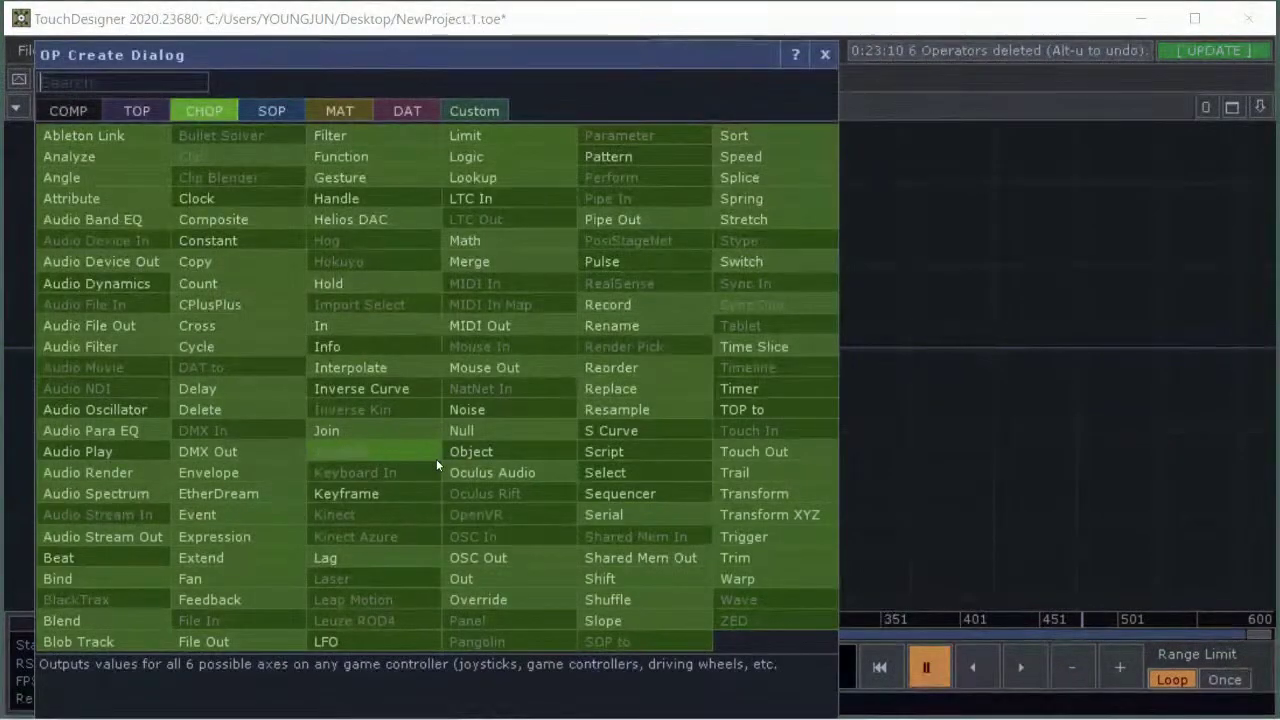
{"action": "key", "text": "Escape"}
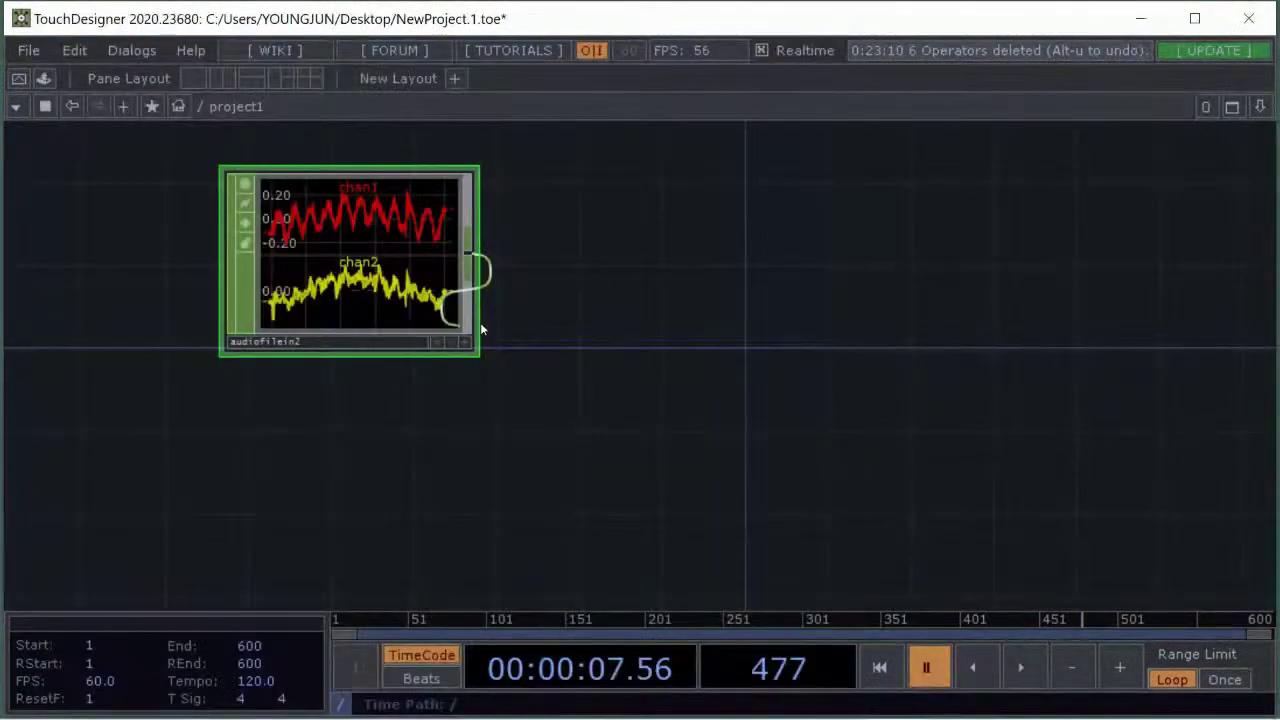
Add an Audio Device Out CHOP fed by audiofilein2's output and place it below that node
{"action": "left_click", "coordinate": [472, 252]}
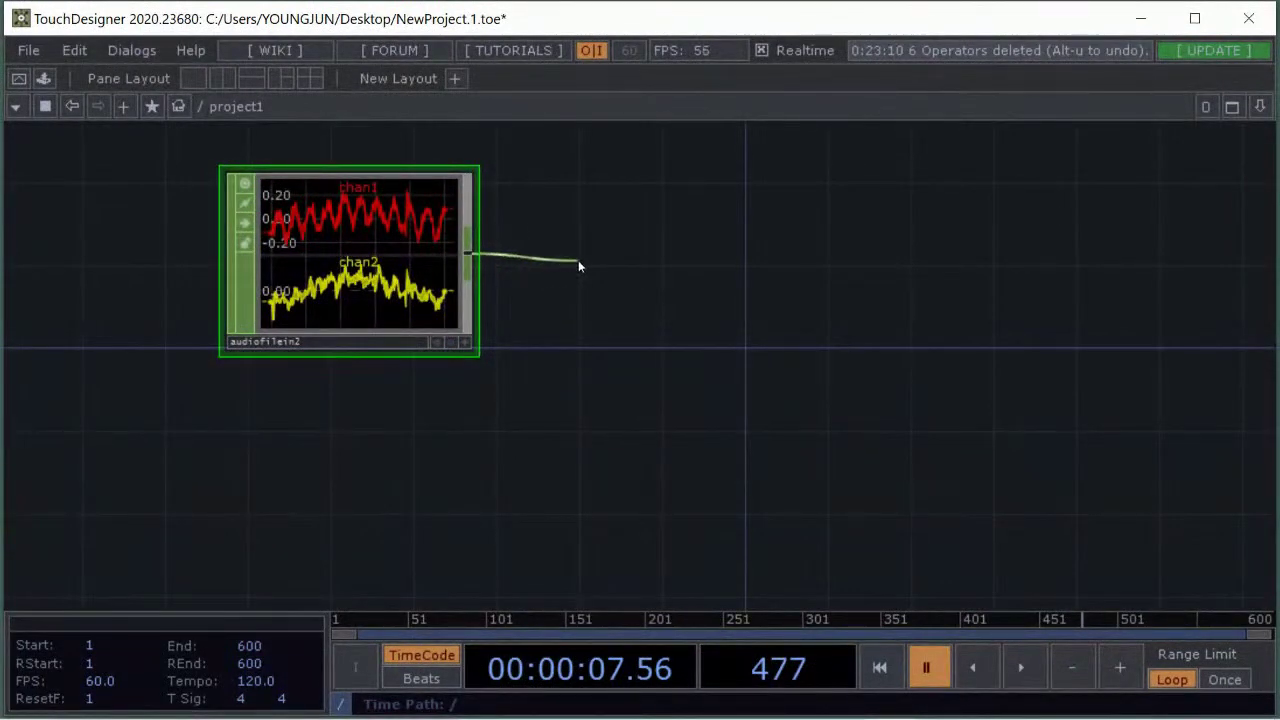
{"action": "left_click", "coordinate": [874, 262]}
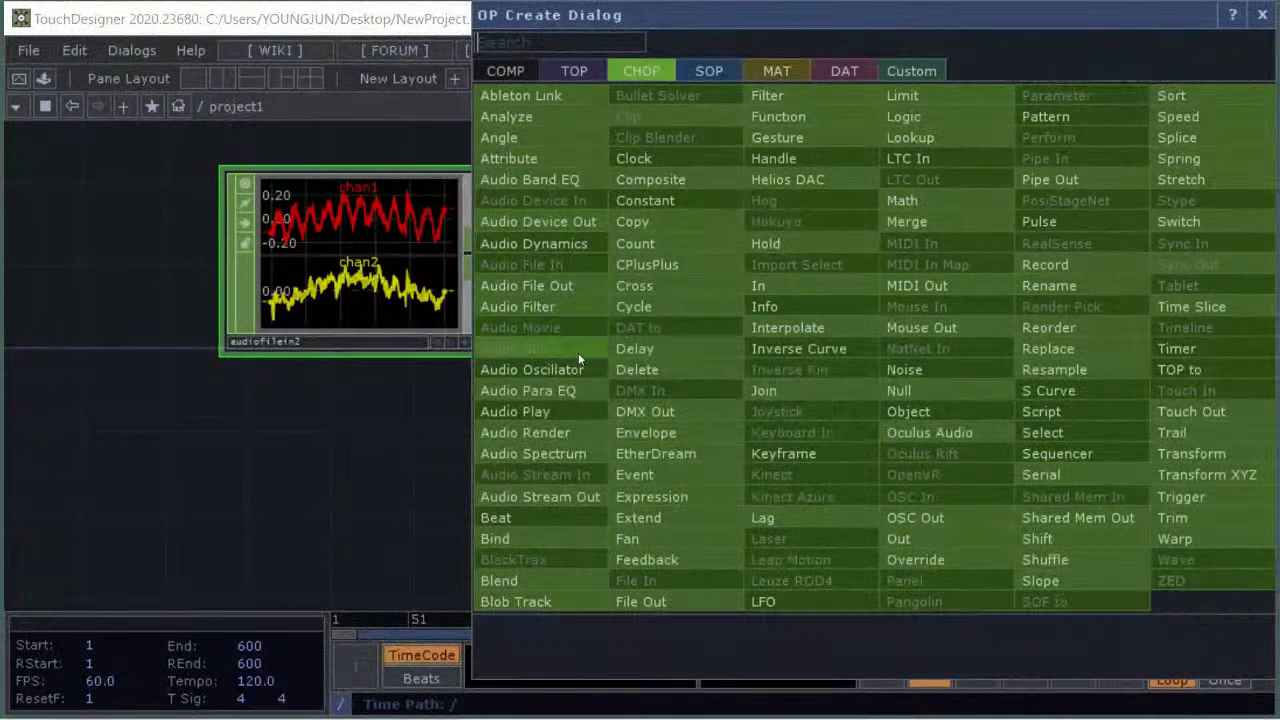
{"action": "left_click", "coordinate": [558, 224]}
{"action": "left_click", "coordinate": [464, 448]}
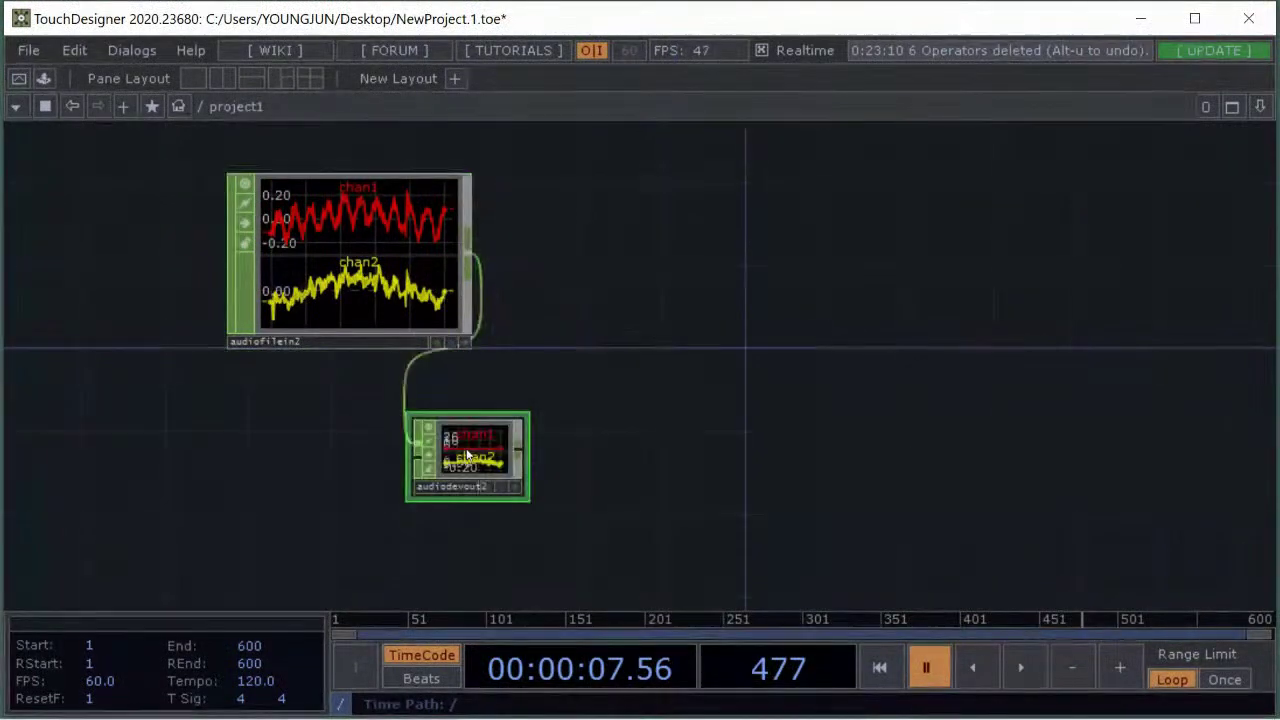
Play and pause the timeline twice to check the audio passing from audiofilein2 into audiodevout2
{"action": "left_click_drag", "start_coordinate": [611, 489], "coordinate": [692, 294]}
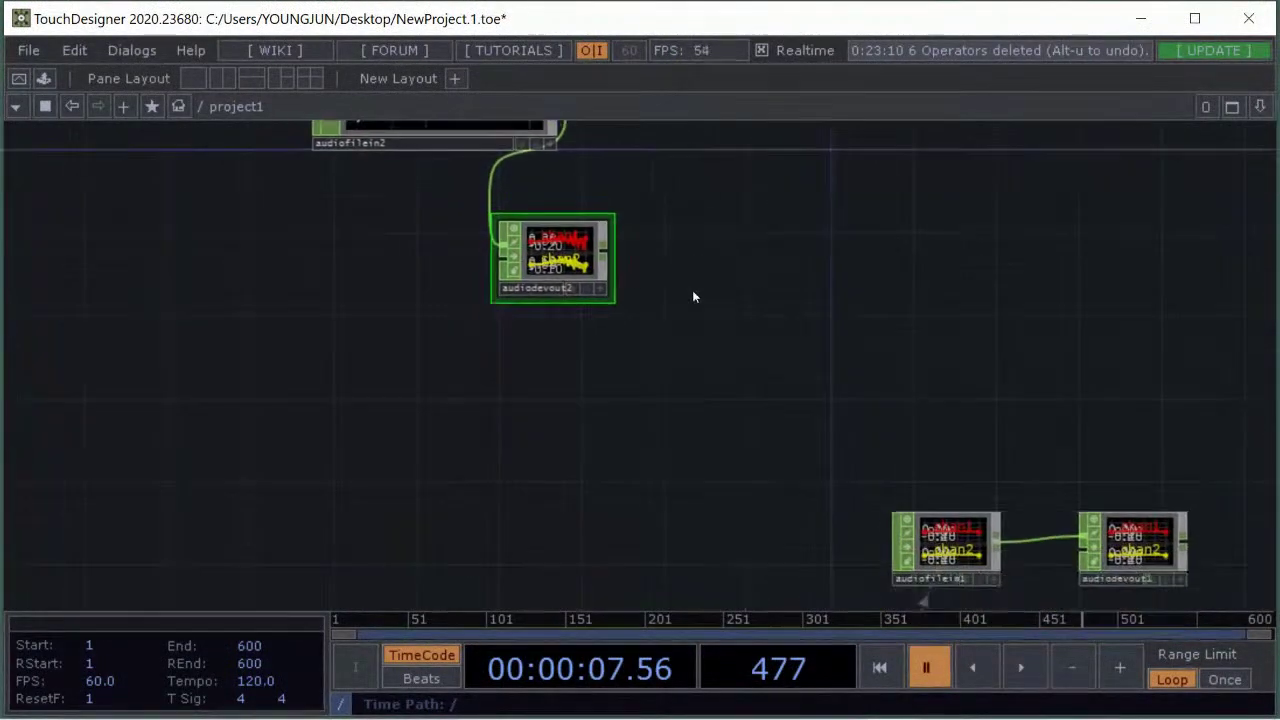
{"action": "left_click_drag", "start_coordinate": [816, 316], "coordinate": [769, 340]}
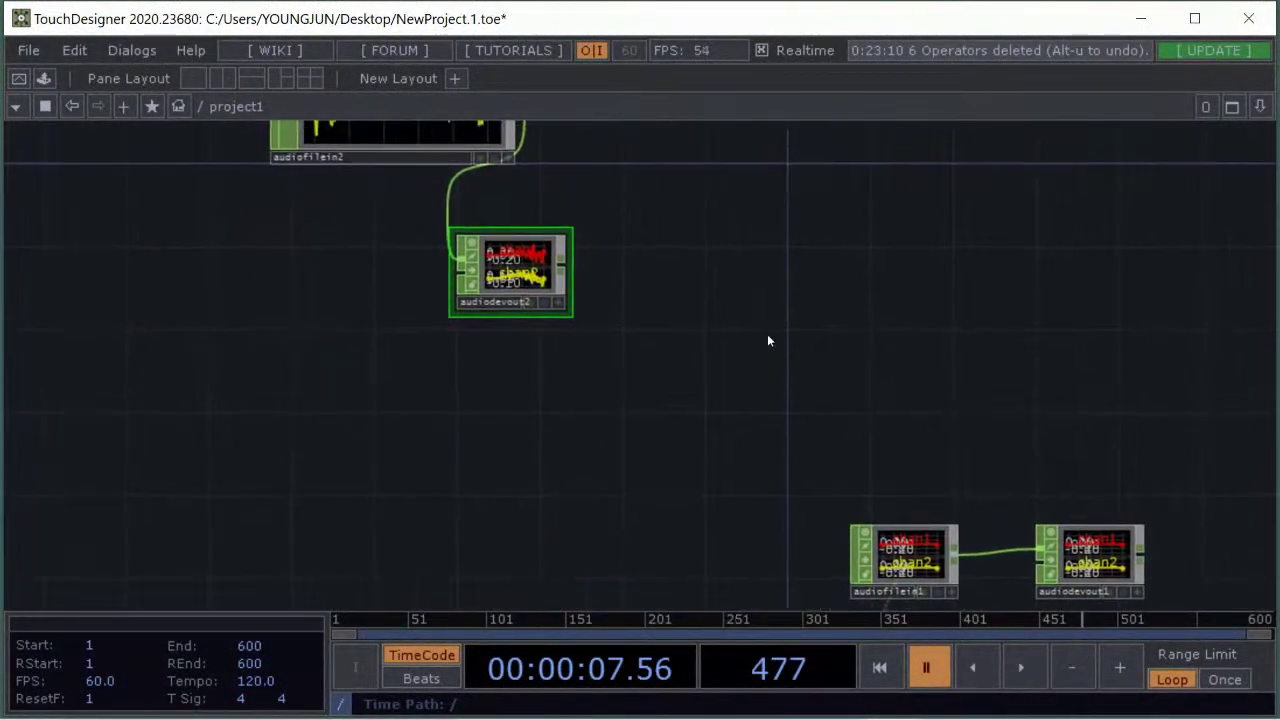
{"action": "left_click_drag", "start_coordinate": [899, 470], "coordinate": [665, 377]}
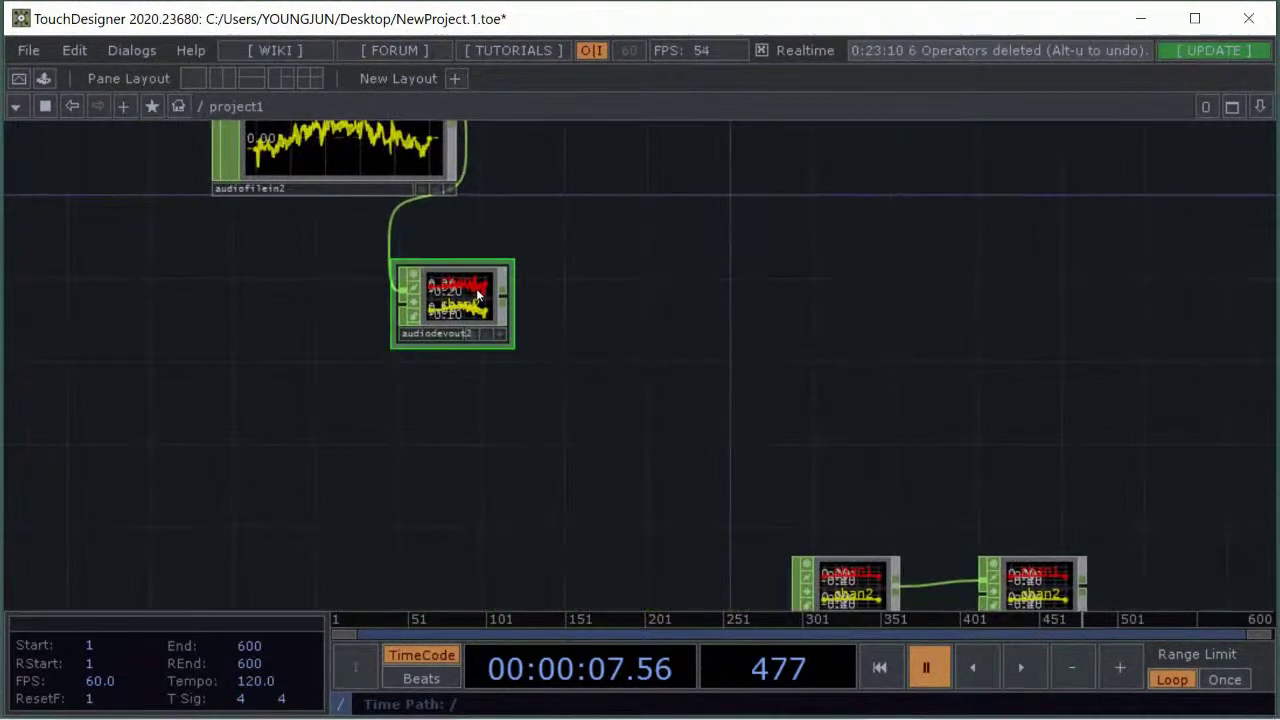
{"action": "key", "text": "space"}
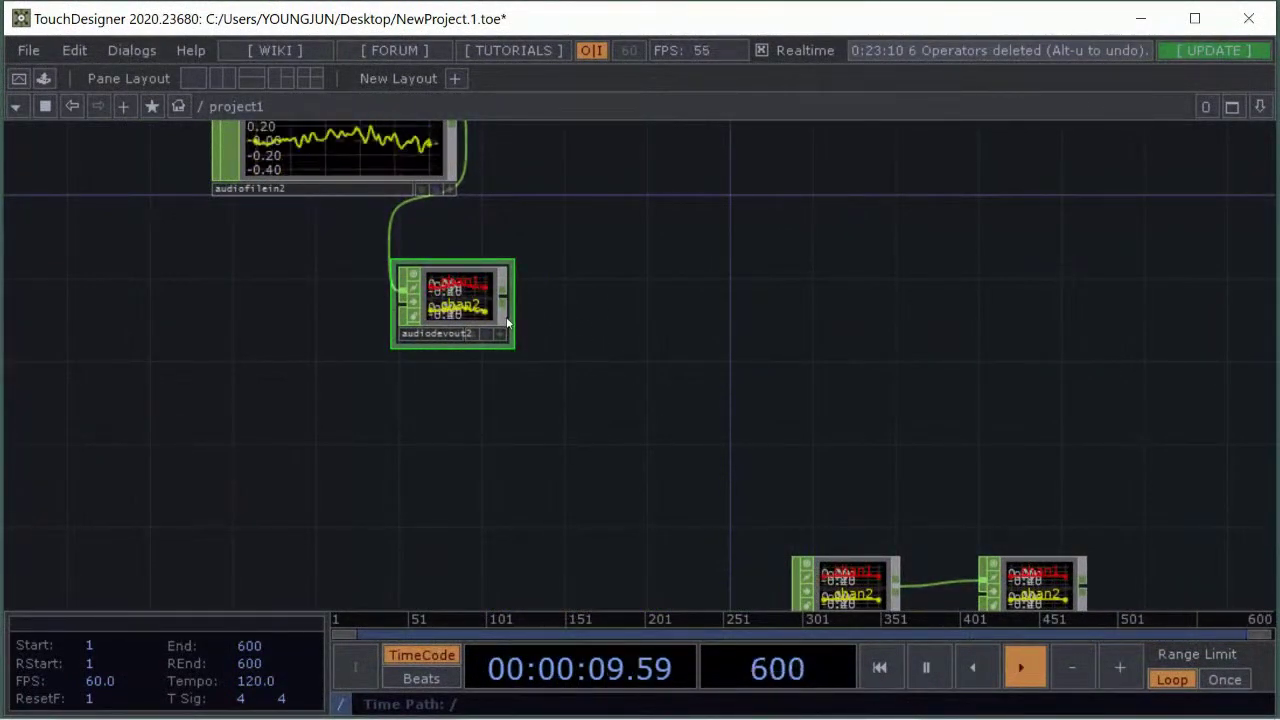
{"action": "key", "text": "space"}
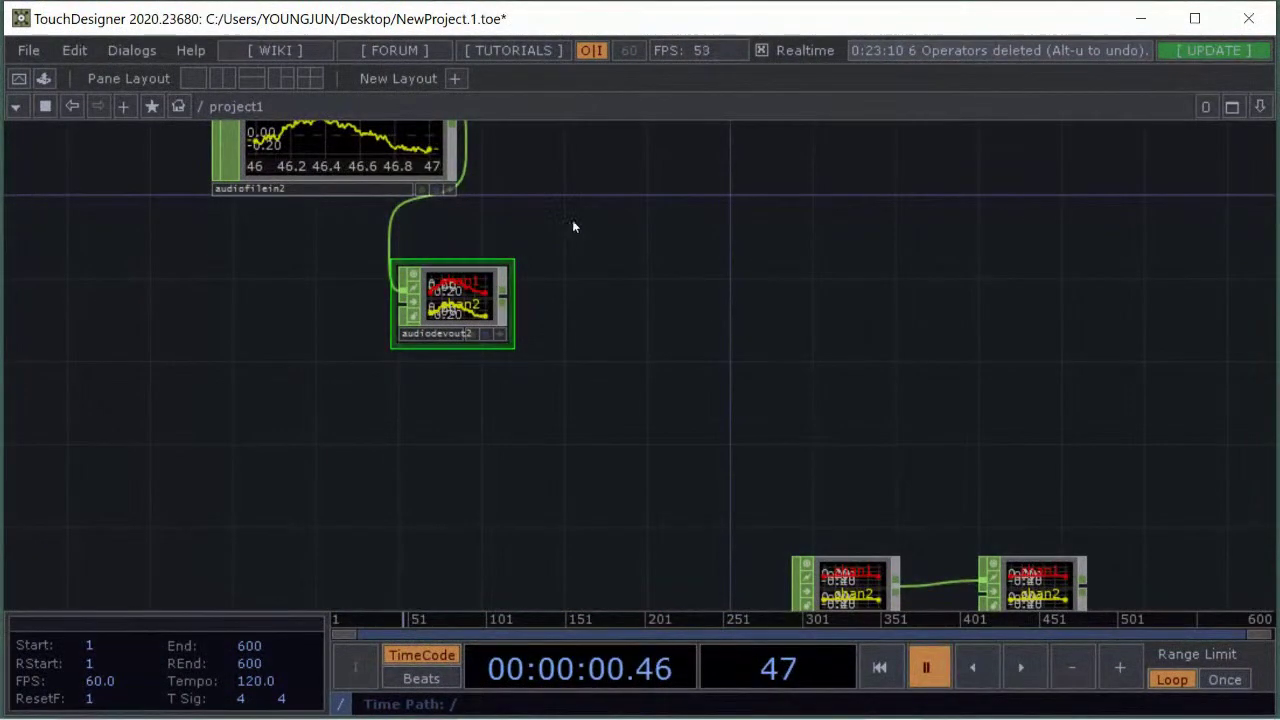
{"action": "left_click_drag", "start_coordinate": [571, 223], "coordinate": [497, 296]}
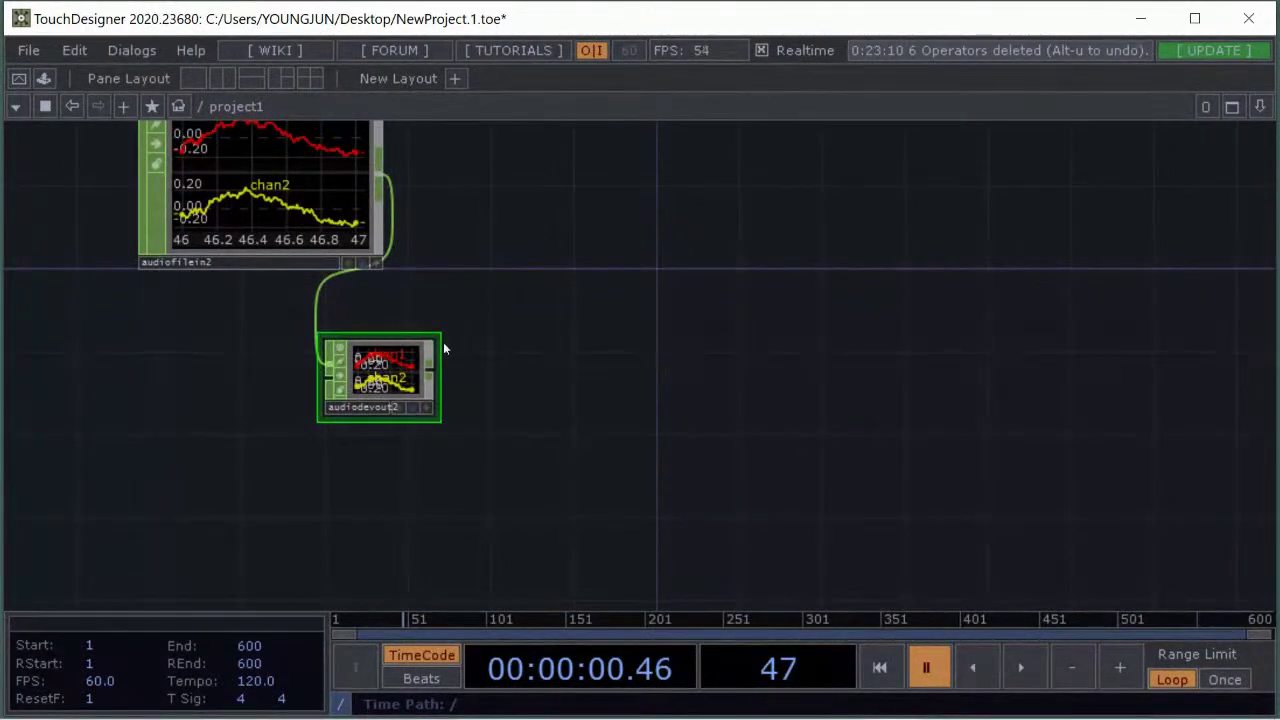
{"action": "key", "text": "space"}
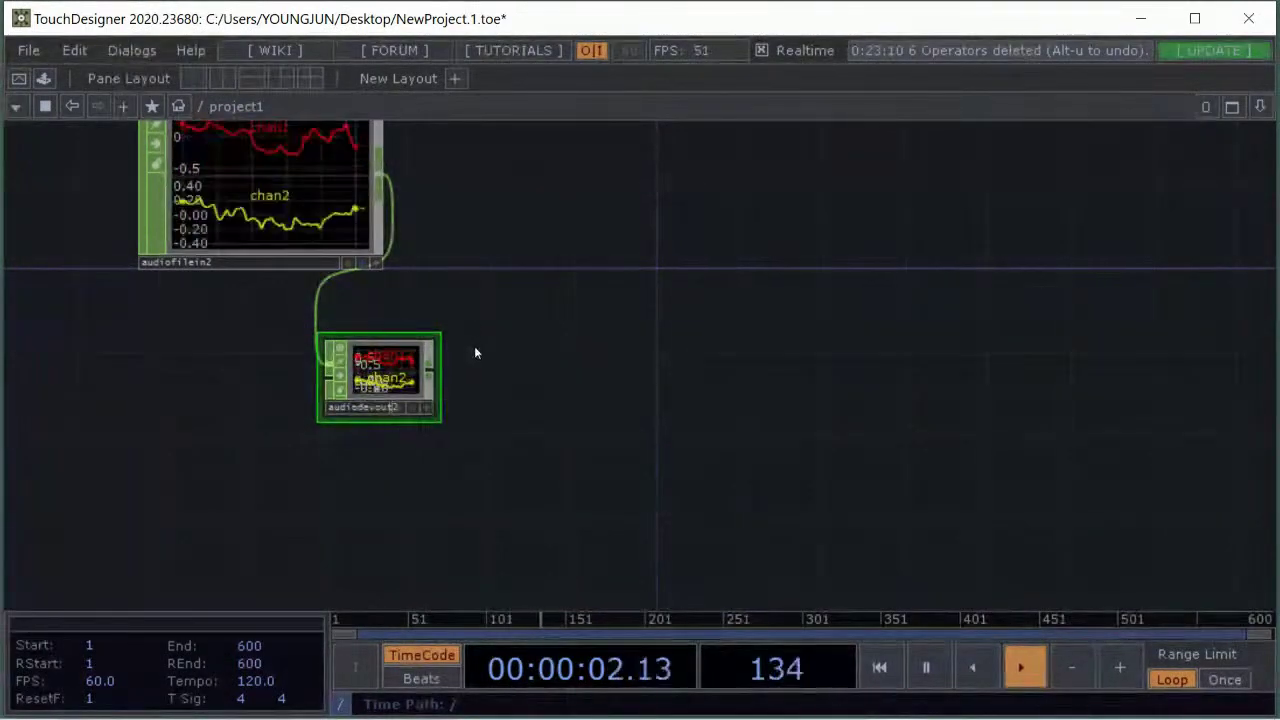
{"action": "key", "text": "space"}
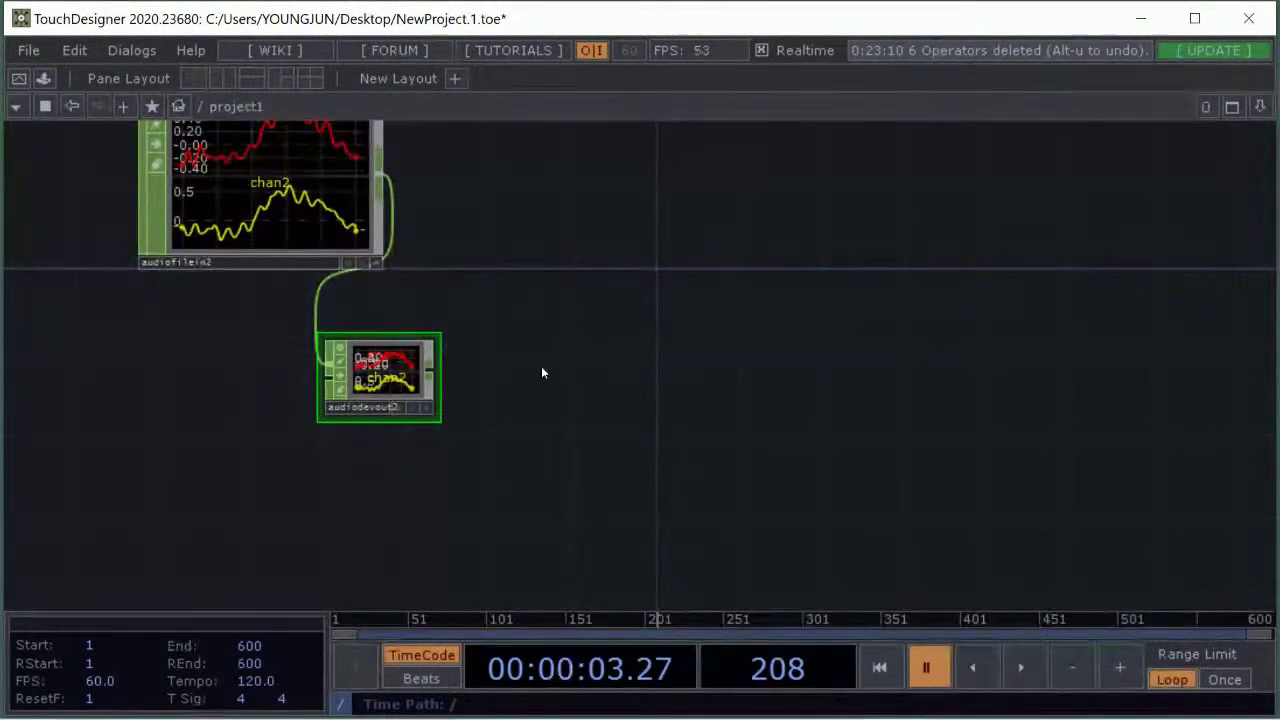
Move audiodevout2 further right in the network and play the timeline briefly before pausing it again
{"action": "left_click_drag", "start_coordinate": [645, 371], "coordinate": [734, 379]}
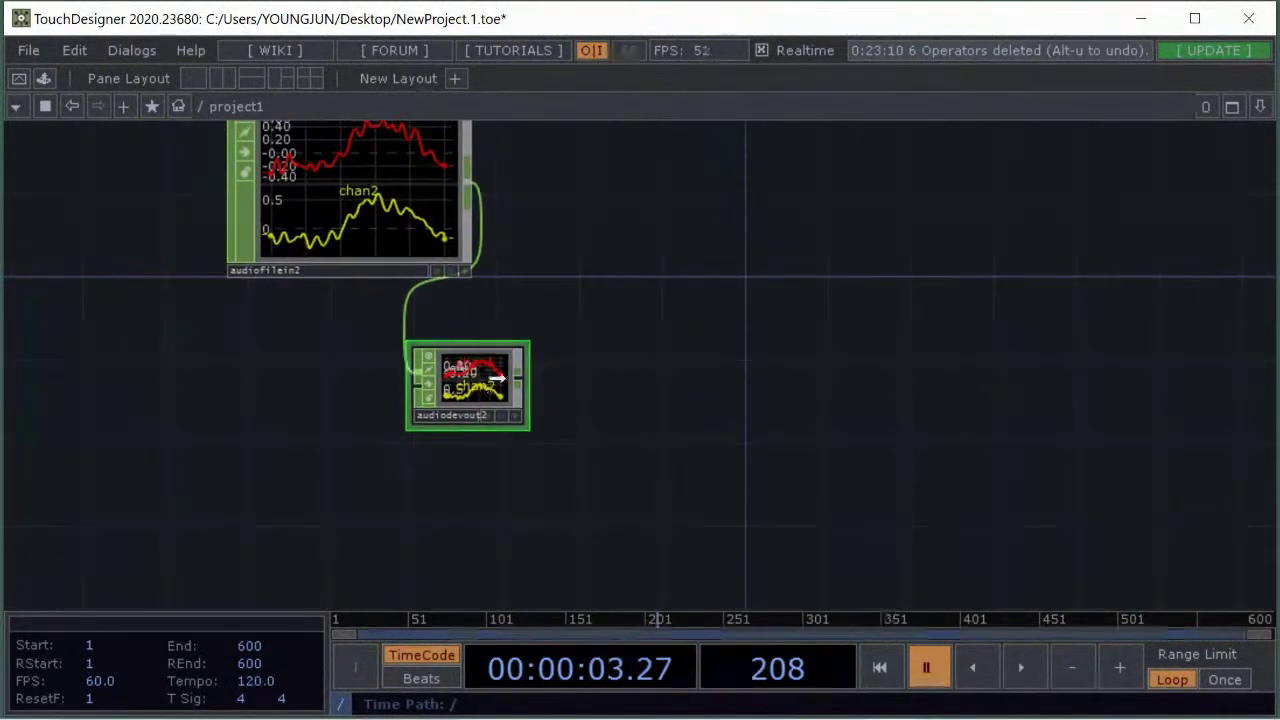
{"action": "left_click_drag", "start_coordinate": [468, 376], "coordinate": [593, 376]}
{"action": "key", "text": "space"}
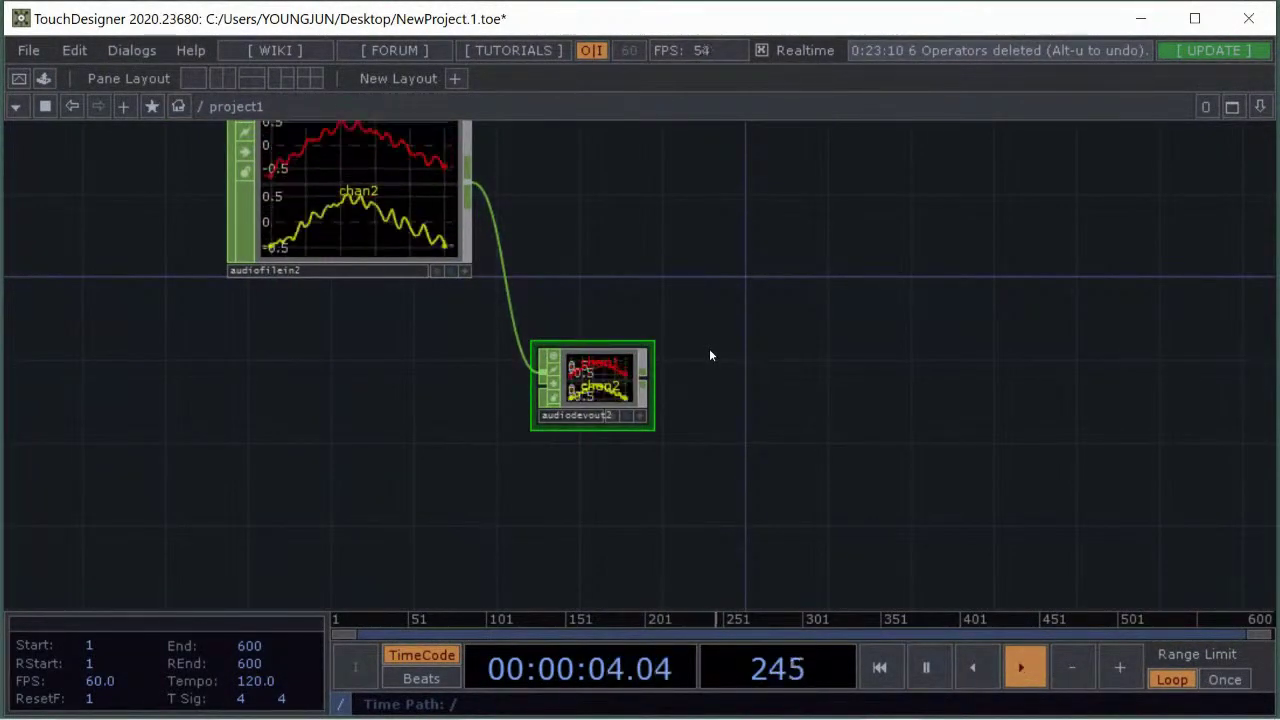
{"action": "key", "text": "space"}
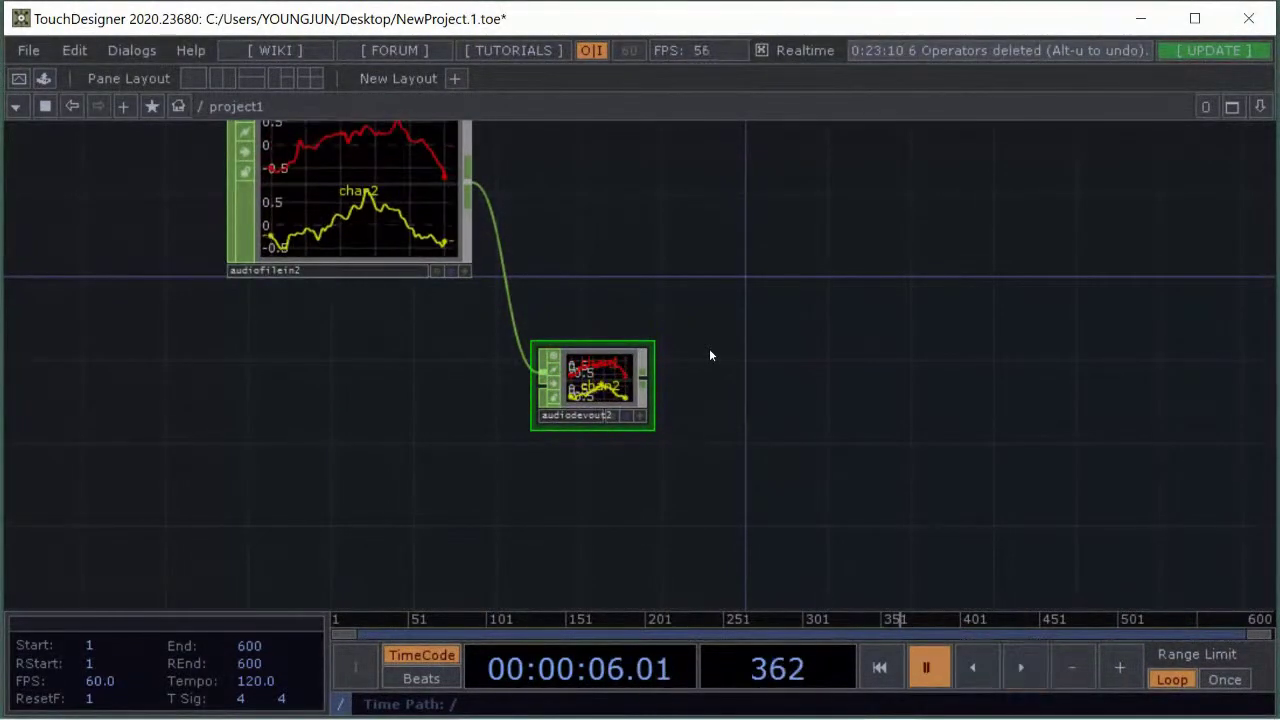
Arrange audiofilein2 and audiodevout2 side by side, with audiofilein2 further left and audiodevout2 level with its output
{"action": "left_click_drag", "start_coordinate": [709, 348], "coordinate": [611, 363]}
{"action": "left_click_drag", "start_coordinate": [520, 400], "coordinate": [520, 234]}
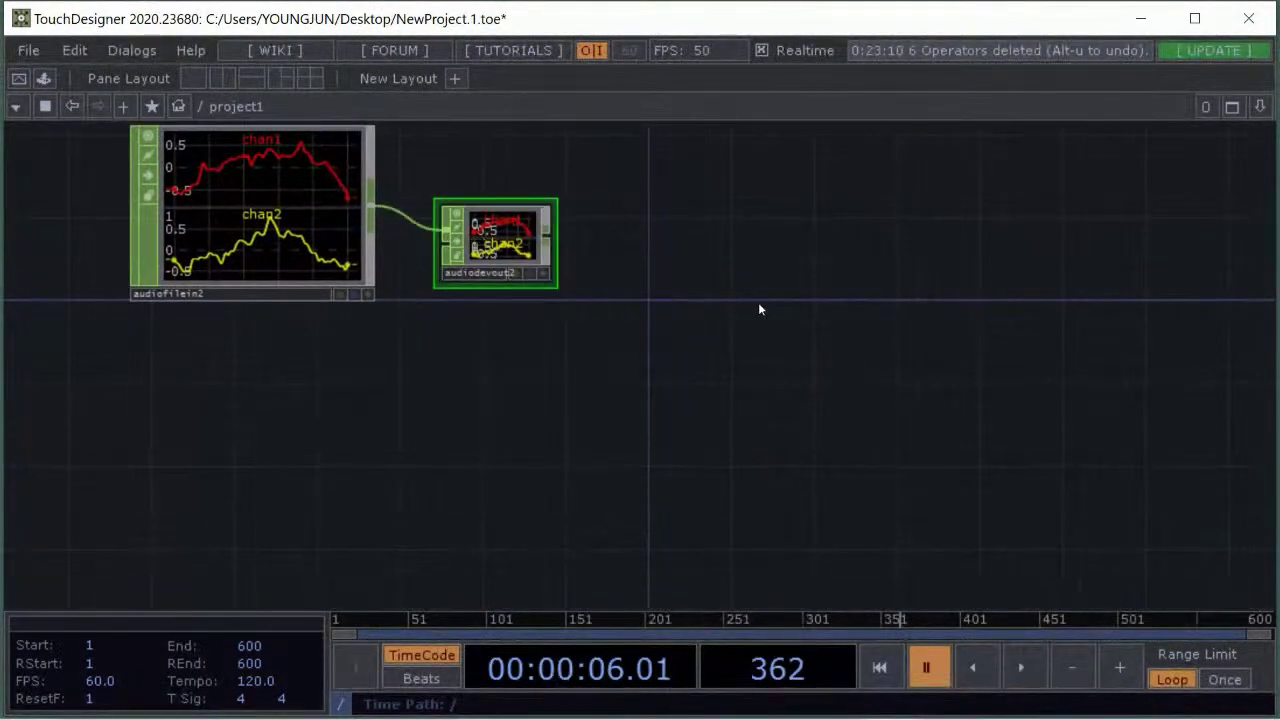
{"action": "left_click_drag", "start_coordinate": [311, 246], "coordinate": [228, 266]}
{"action": "left_click_drag", "start_coordinate": [525, 258], "coordinate": [484, 258]}
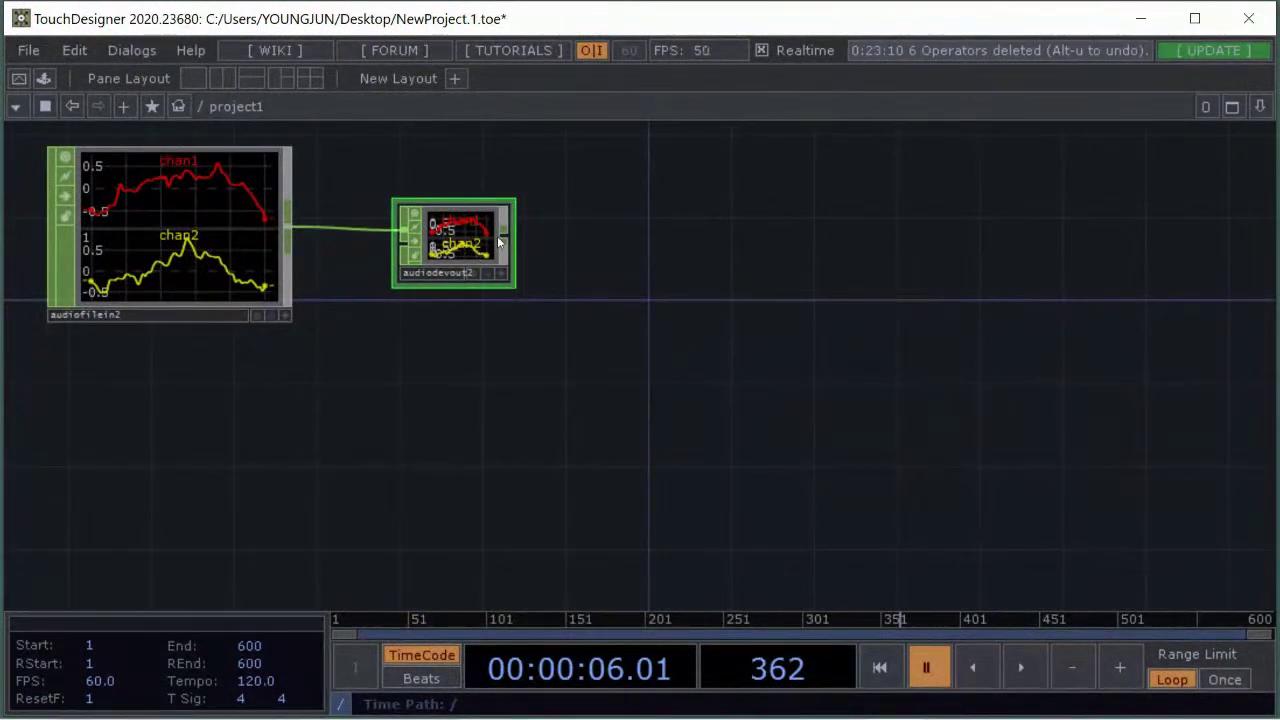
{"action": "left_click_drag", "start_coordinate": [481, 258], "coordinate": [460, 258]}
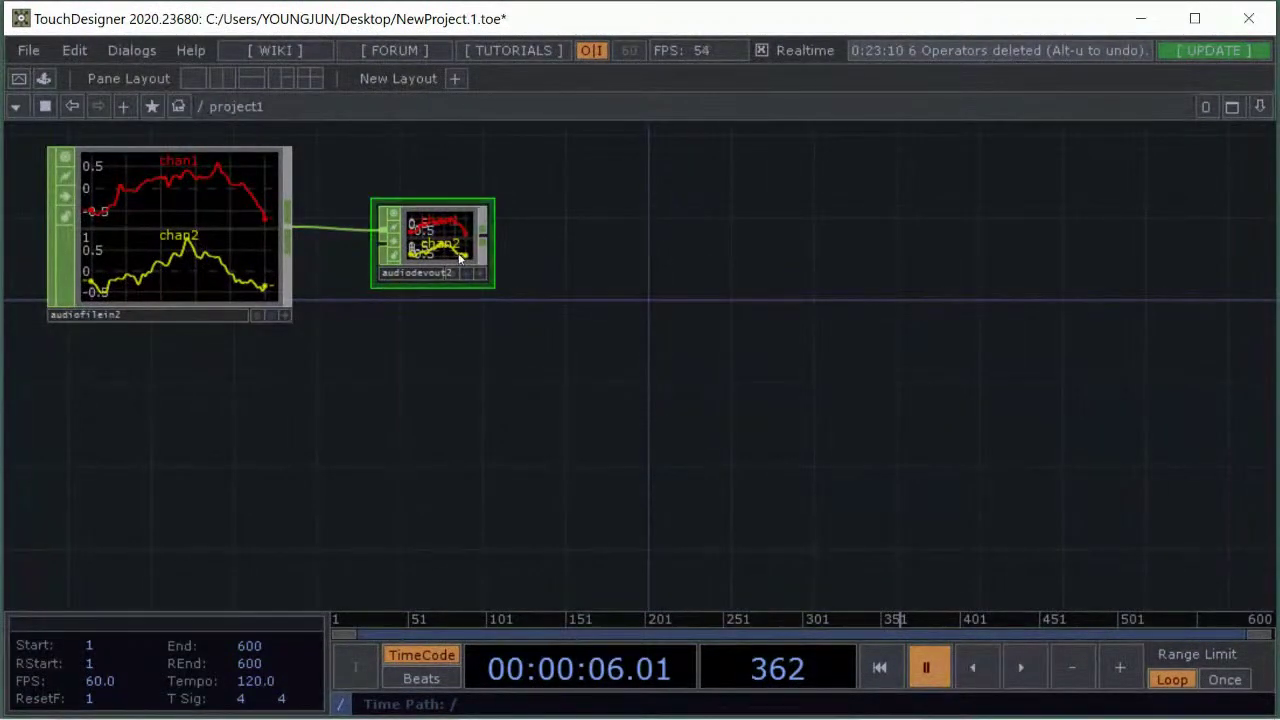
{"action": "left_click_drag", "start_coordinate": [682, 419], "coordinate": [719, 164]}
{"action": "left_click_drag", "start_coordinate": [678, 340], "coordinate": [629, 372]}
{"action": "middle_click_drag", "start_coordinate": [629, 372], "coordinate": [575, 367]}
{"action": "left_click_drag", "start_coordinate": [575, 367], "coordinate": [604, 424]}
{"action": "right_click_drag", "start_coordinate": [590, 340], "coordinate": [232, 212]}
{"action": "middle_click_drag", "start_coordinate": [415, 244], "coordinate": [612, 282]}
{"action": "left_click_drag", "start_coordinate": [504, 162], "coordinate": [527, 276]}
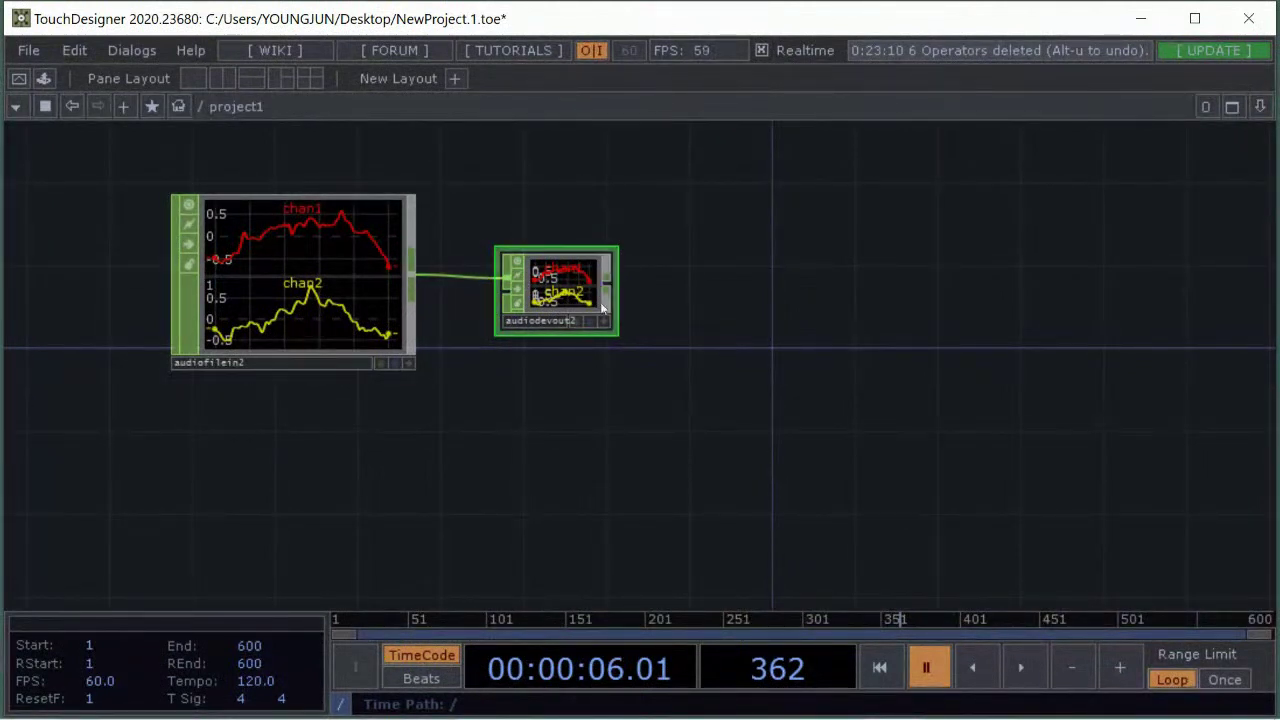
Move audiodevout2 further right and add an Analyze CHOP below it, fed by a second connection from audiofilein2's output
{"action": "left_click_drag", "start_coordinate": [591, 295], "coordinate": [674, 295]}
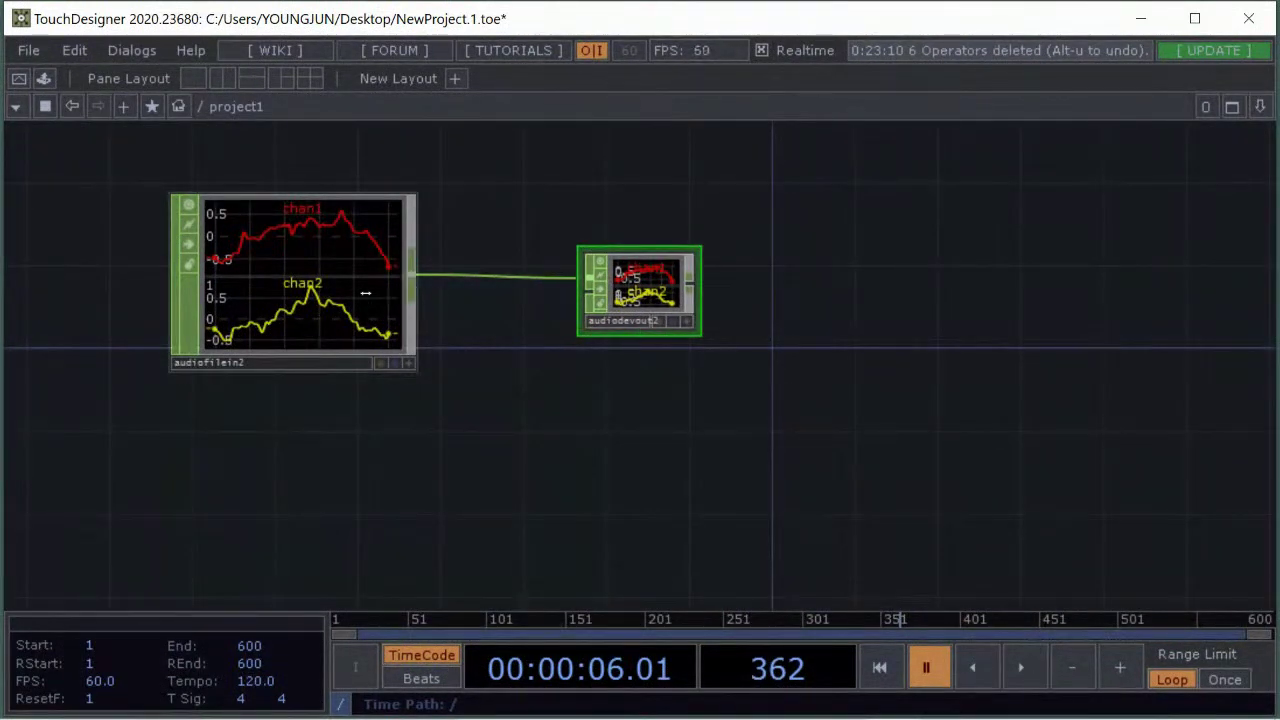
{"action": "left_click", "coordinate": [413, 268]}
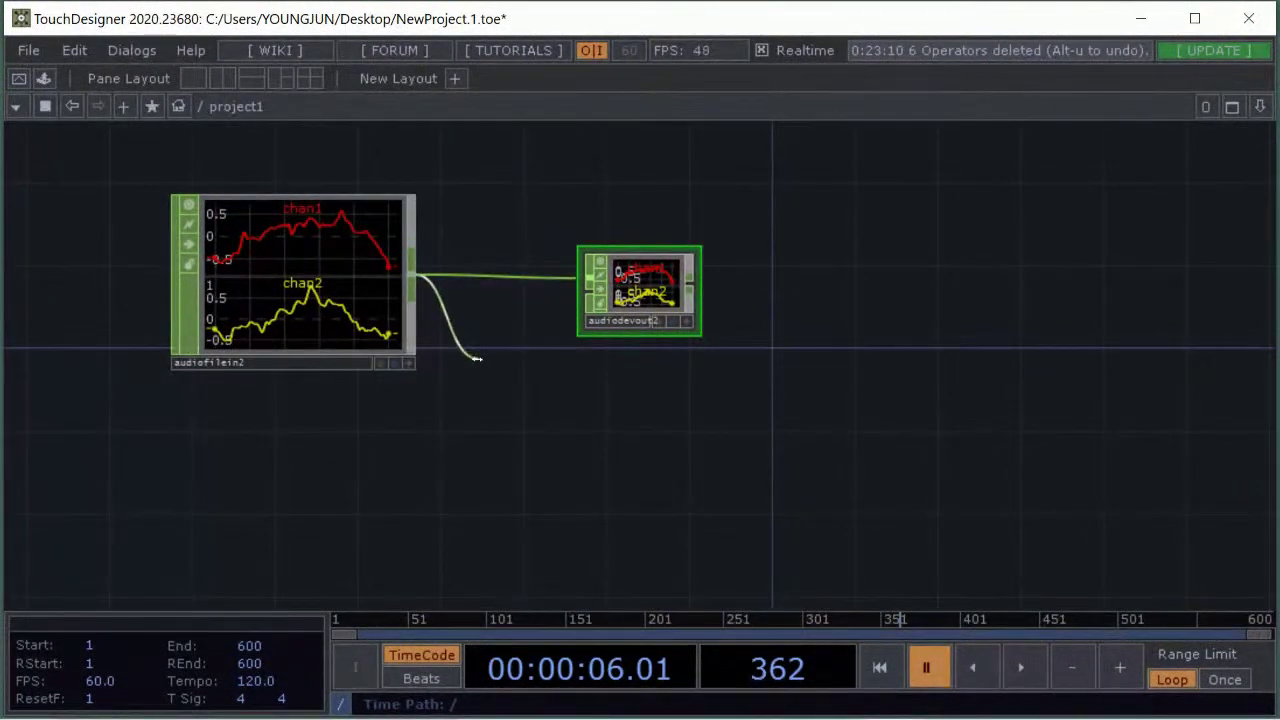
{"action": "left_click", "coordinate": [485, 416]}
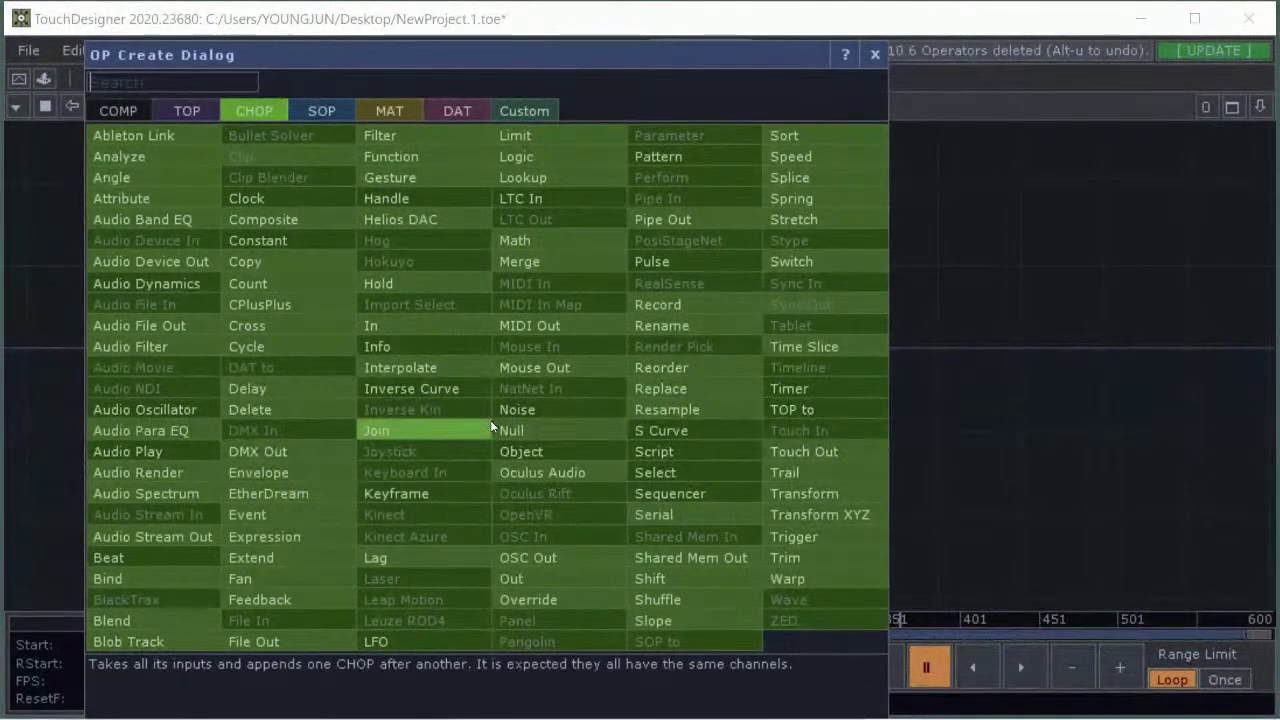
{"action": "left_click", "coordinate": [160, 162]}
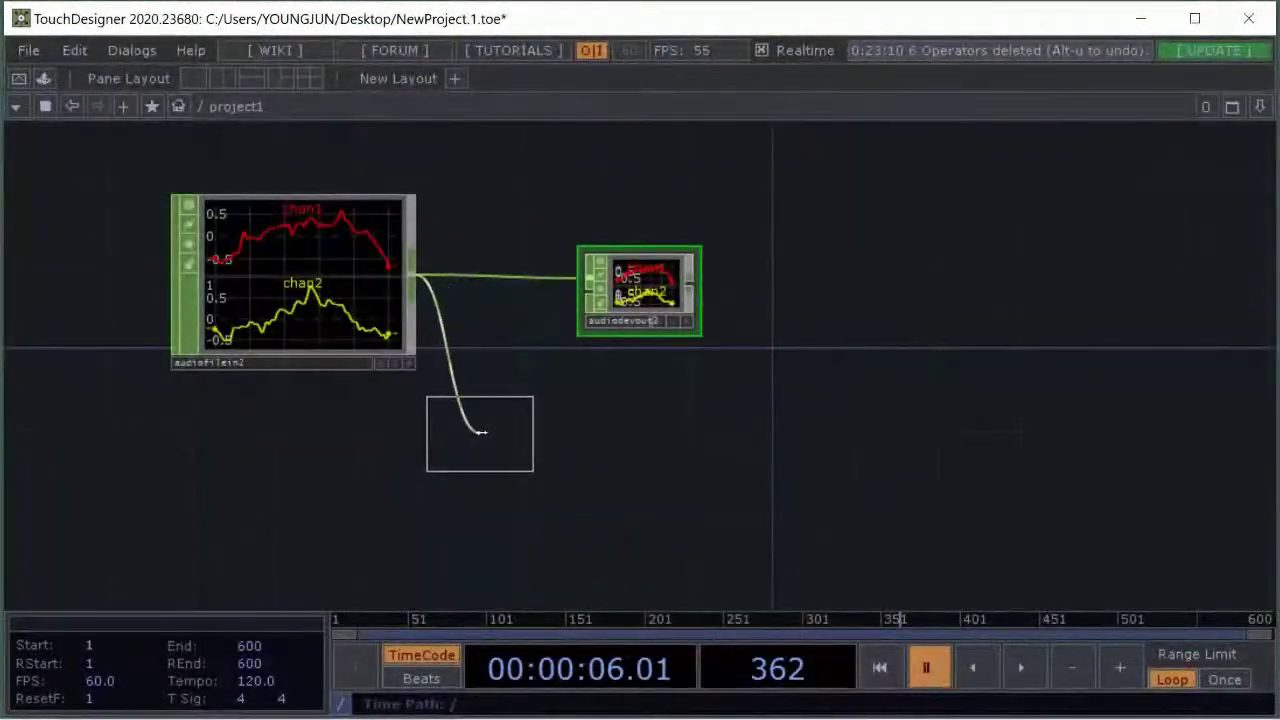
{"action": "left_click", "coordinate": [494, 427]}
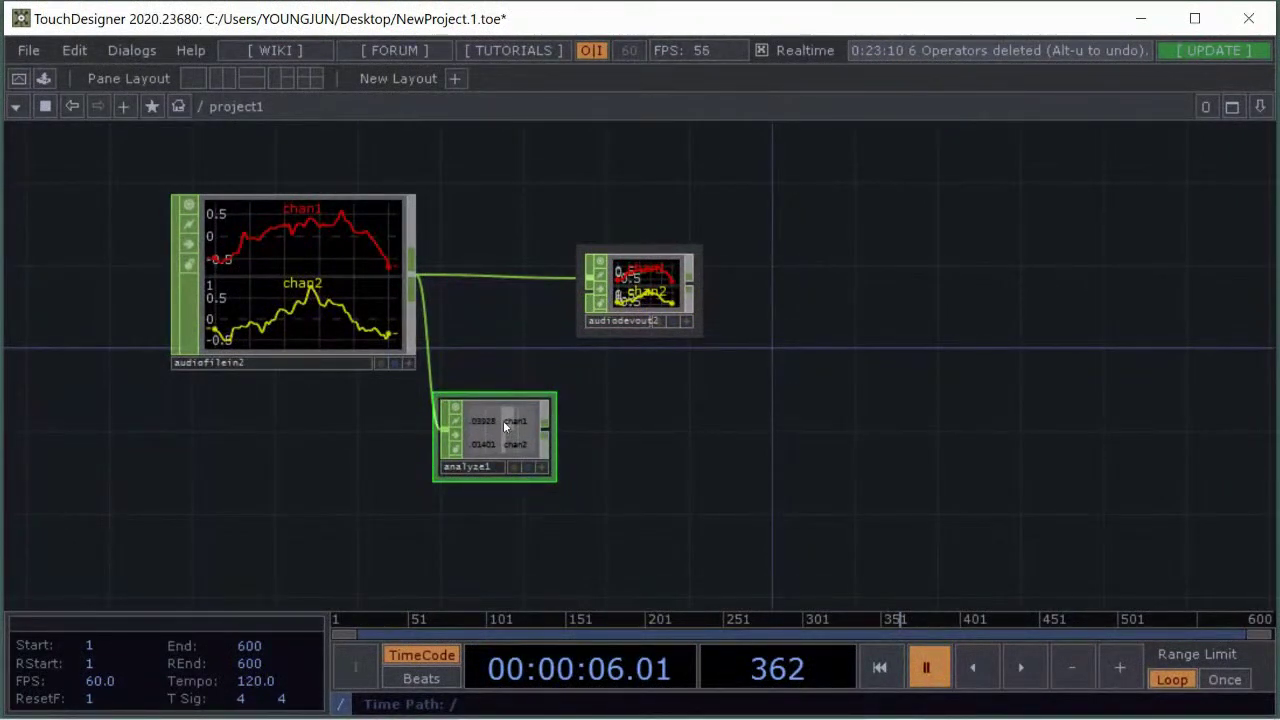
{"action": "left_click_drag", "start_coordinate": [505, 418], "coordinate": [553, 434]}
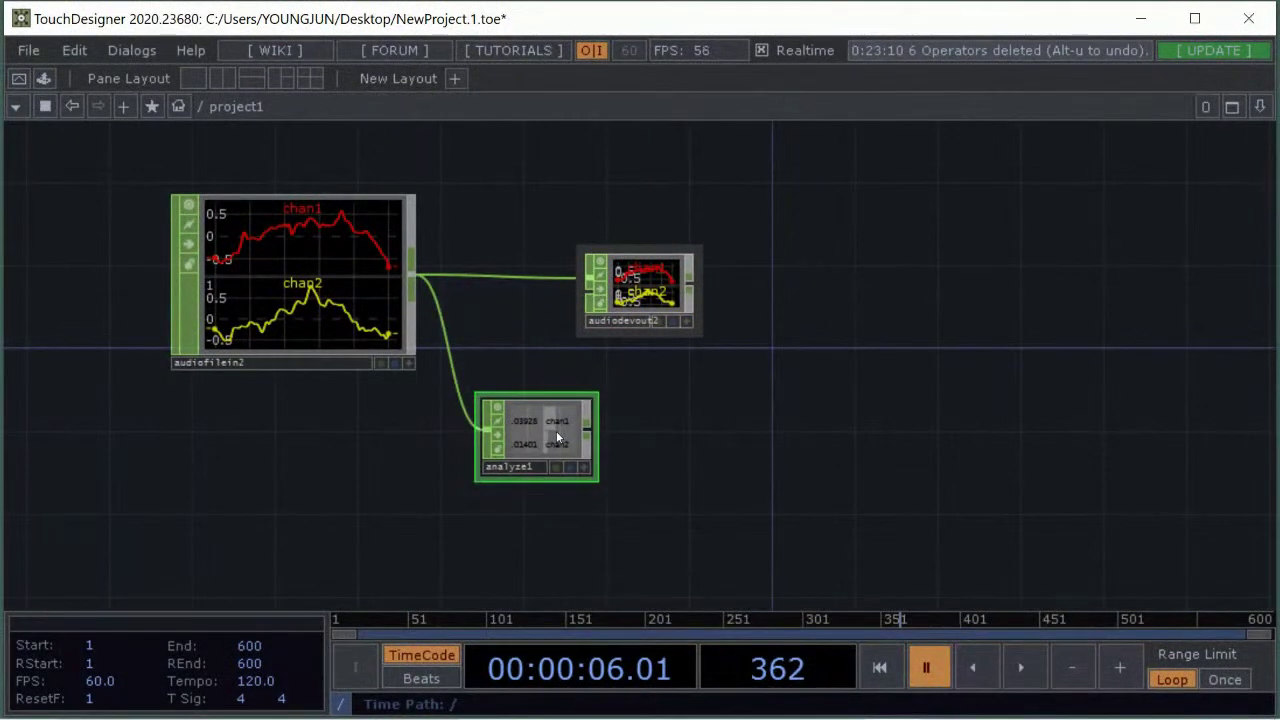
Delete the analyze1 and audiodevout2 nodes, keeping only audiofilein2
{"action": "key", "text": "Delete"}
{"action": "left_click", "coordinate": [640, 290]}
{"action": "key", "text": "Delete"}
Add an Audio Device Out CHOP again from audiofilein2's output and place it to the right of that node
{"action": "left_click", "coordinate": [412, 275]}
{"action": "left_click", "coordinate": [585, 278]}
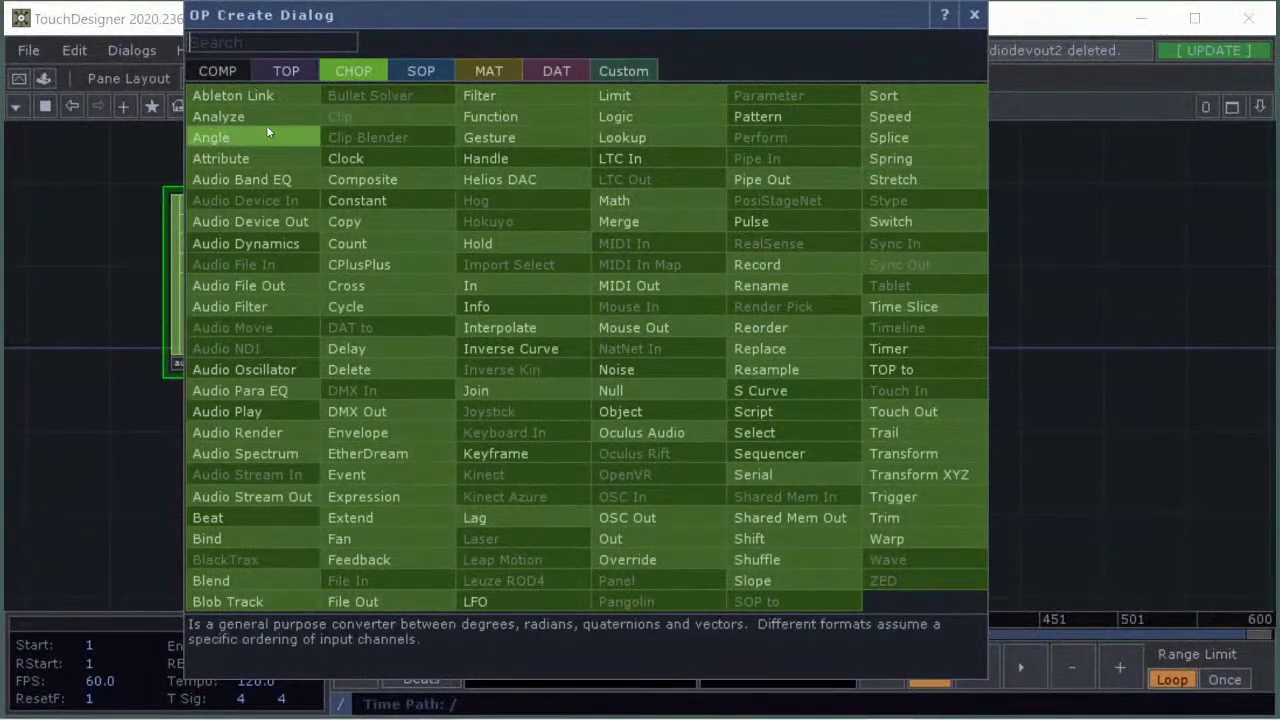
{"action": "left_click", "coordinate": [288, 220]}
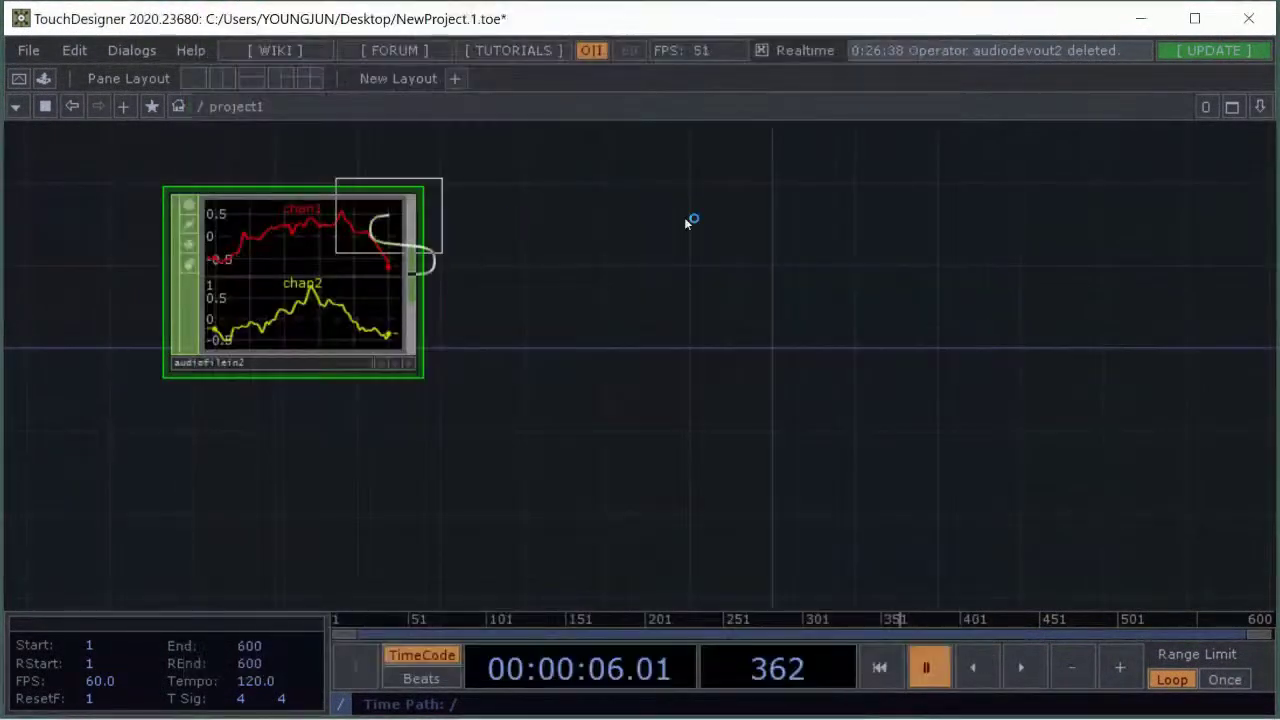
{"action": "left_click", "coordinate": [565, 266]}
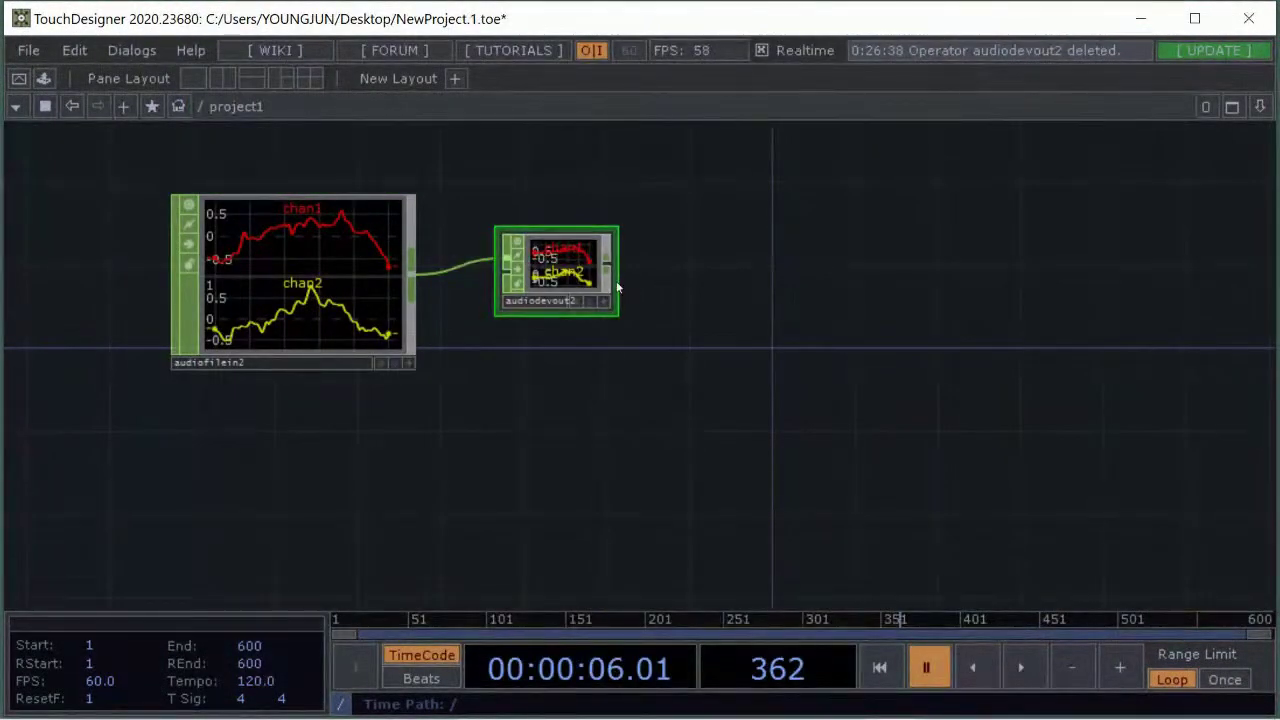
Play and pause the timeline, then shift audiodevout2 slightly down and right to line up with audiofilein2's output
{"action": "key", "text": "space"}
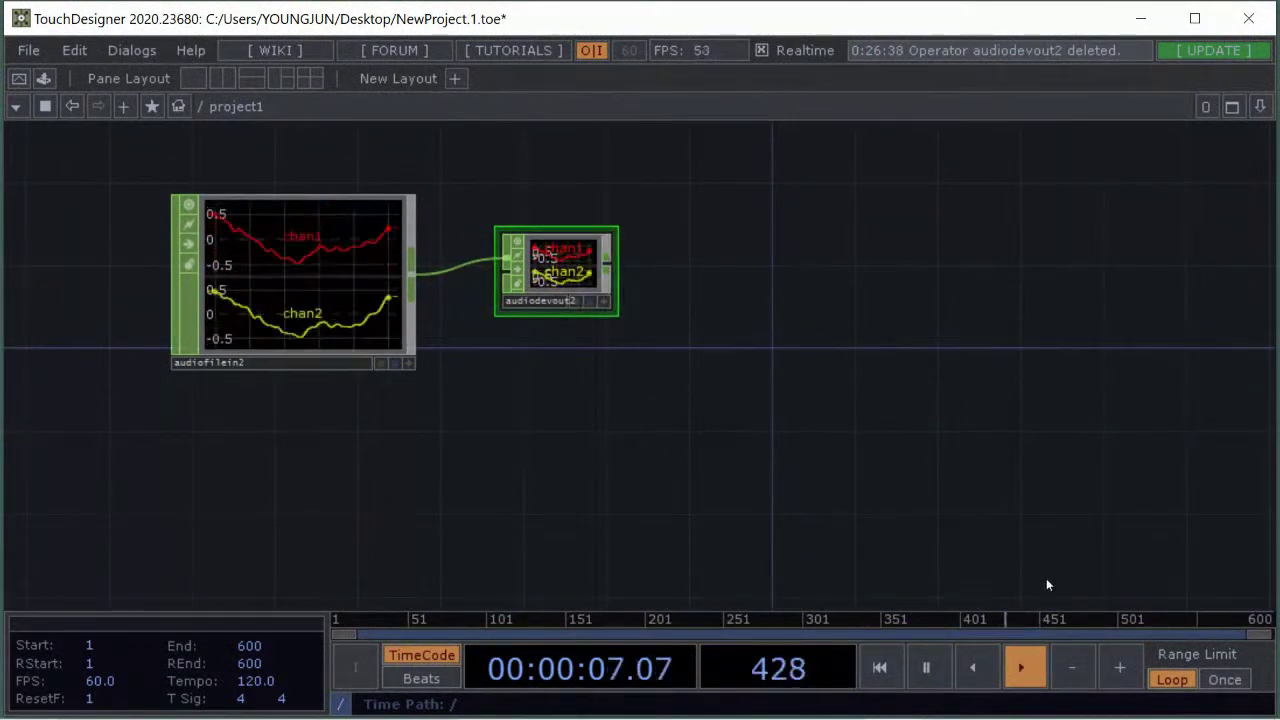
{"action": "key", "text": "space"}
{"action": "left_click_drag", "start_coordinate": [558, 277], "coordinate": [578, 297]}
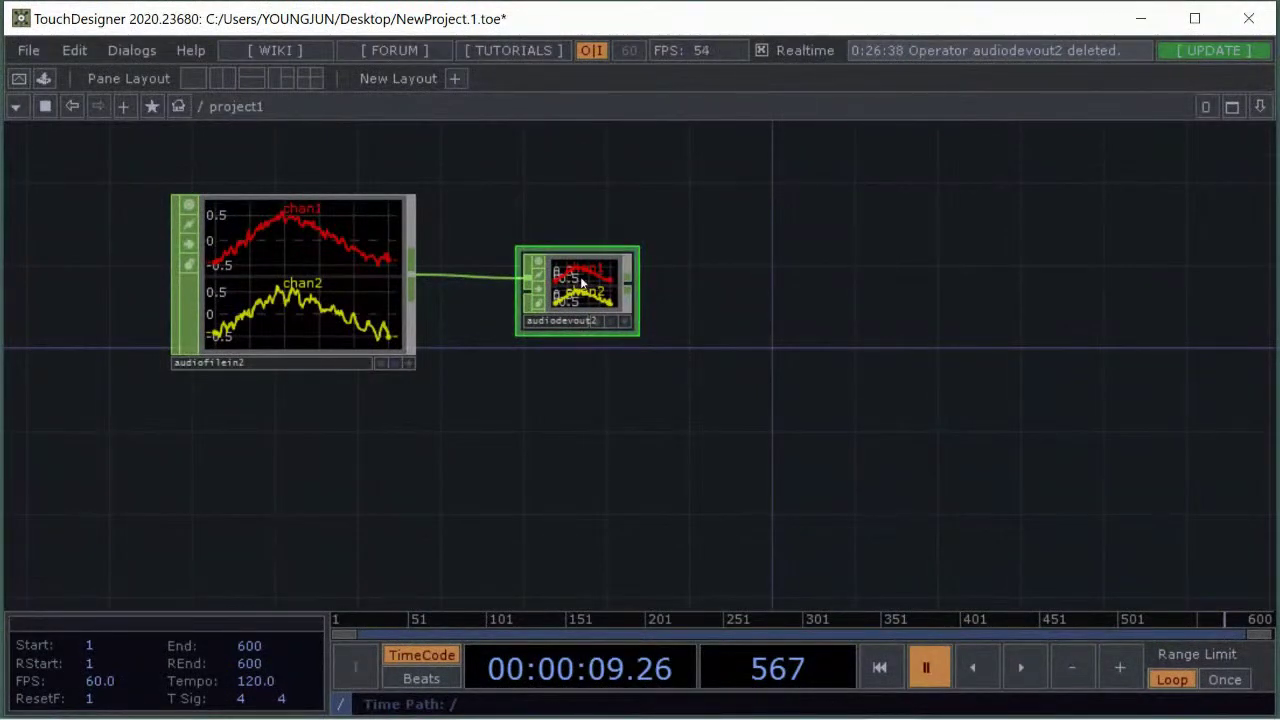
Replace audiodevout2 by deleting it and connecting a new Audio Device Out CHOP to audiofilein2, filtering the operators by "AUDIO"
{"action": "key", "text": "Delete"}
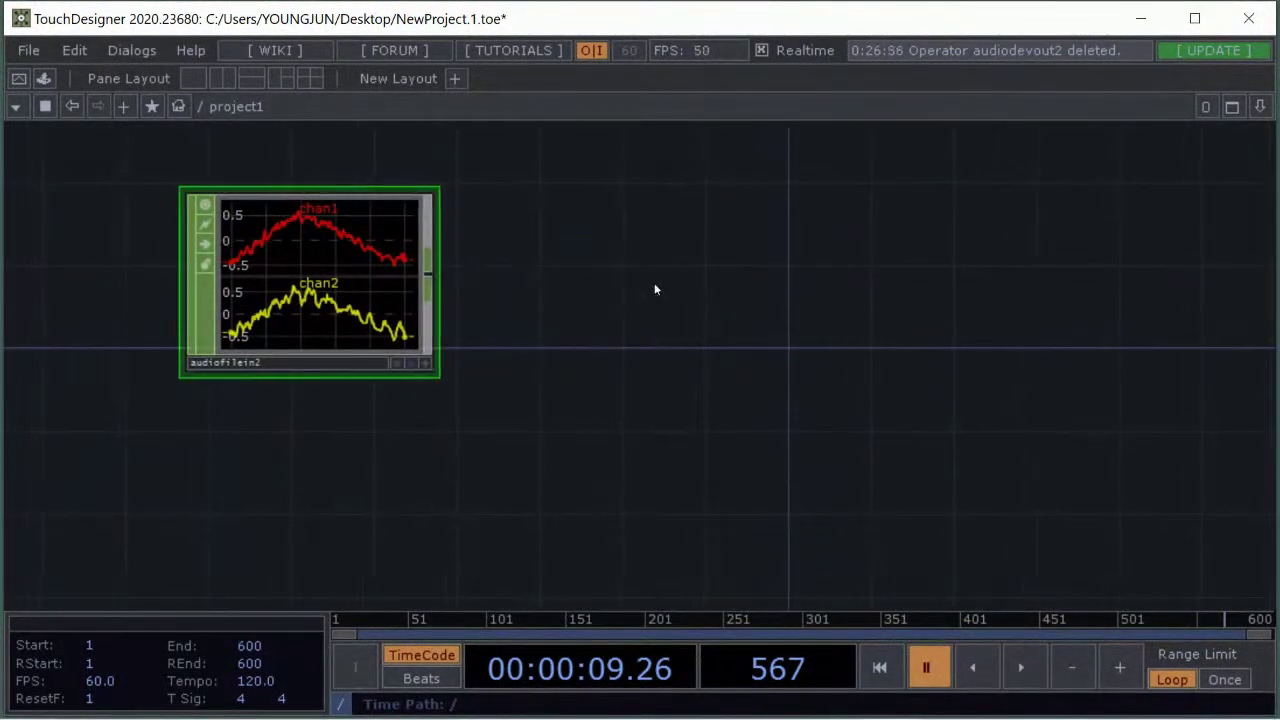
{"action": "left_click_drag", "start_coordinate": [436, 272], "coordinate": [667, 265]}
{"action": "type", "text": "AU"}
{"action": "key", "text": "BackSpace"}
{"action": "key", "text": "BackSpace"}
{"action": "type", "text": "AU"}
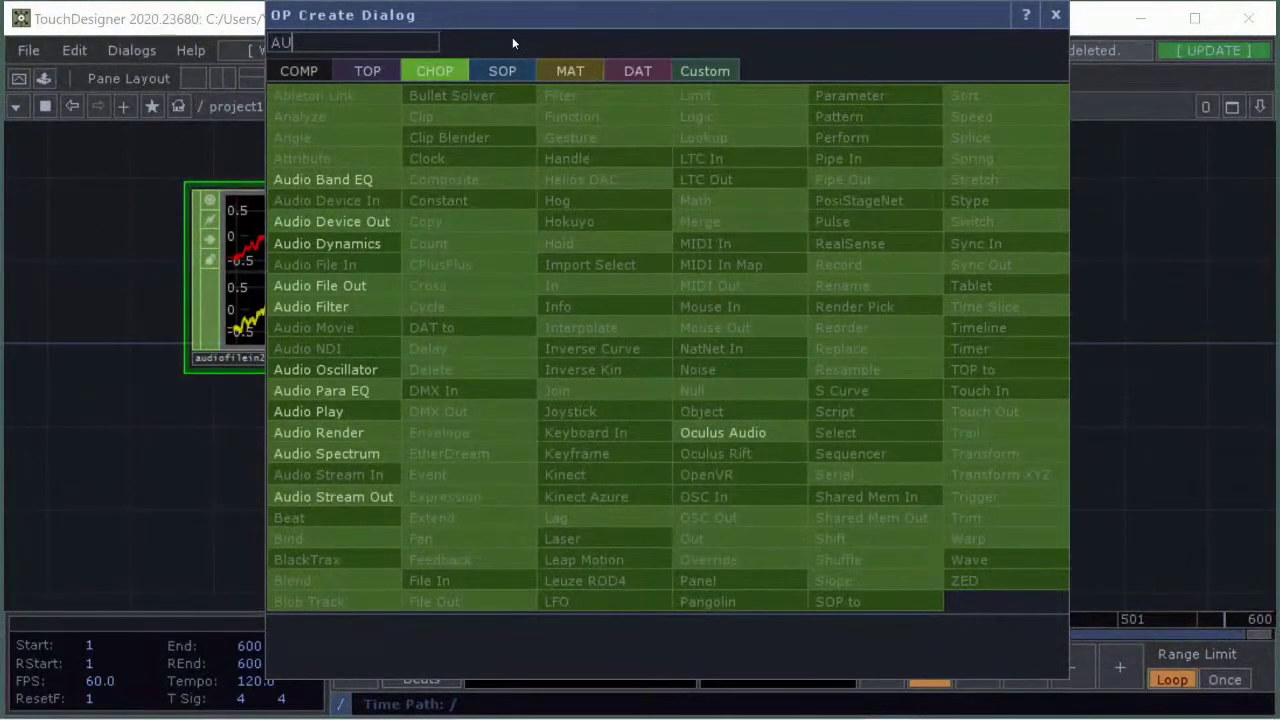
{"action": "type", "text": "DIO"}
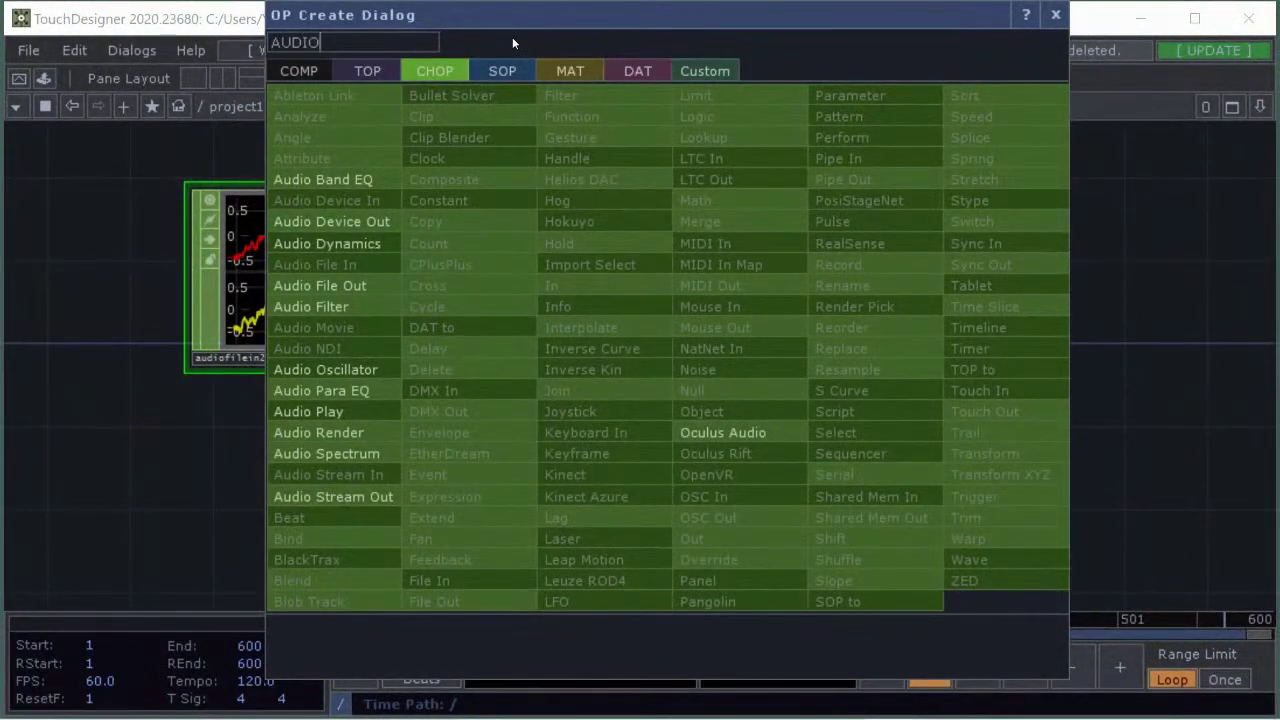
{"action": "left_click", "coordinate": [353, 221]}
{"action": "left_click", "coordinate": [577, 280]}
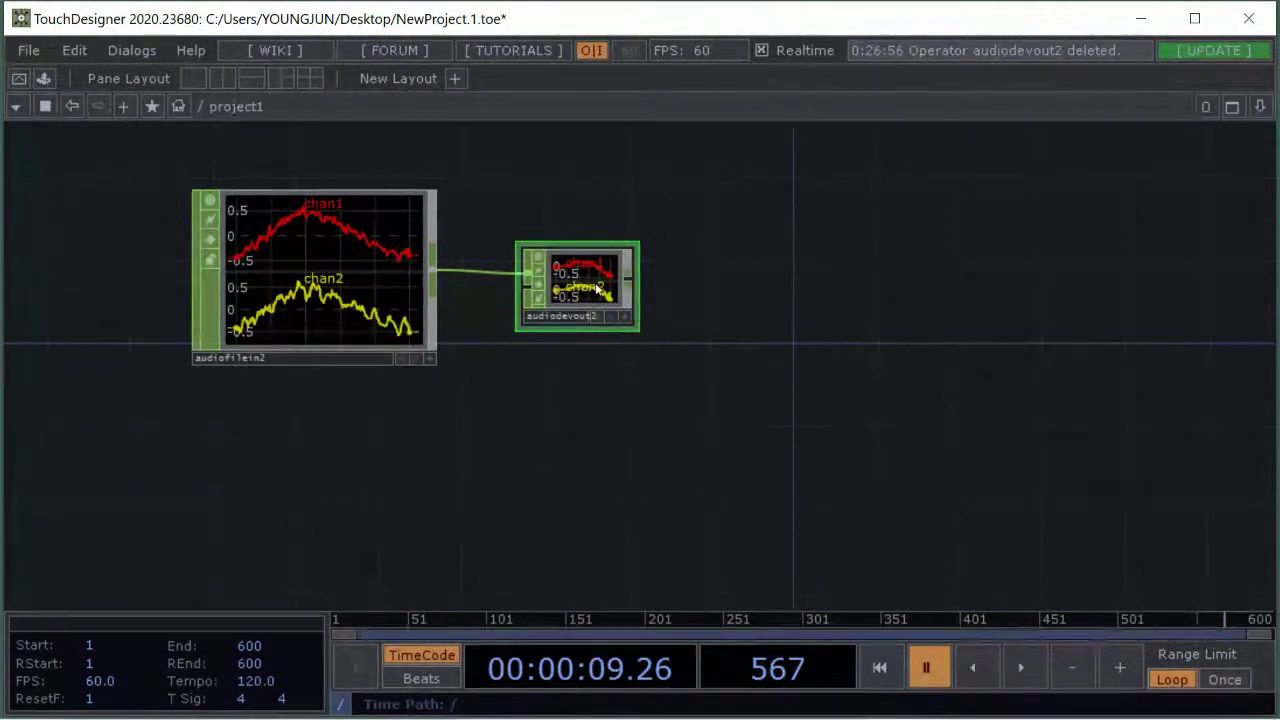
{"action": "scroll", "coordinate": [651, 284], "scroll_direction": "up", "scroll_amount": 3}
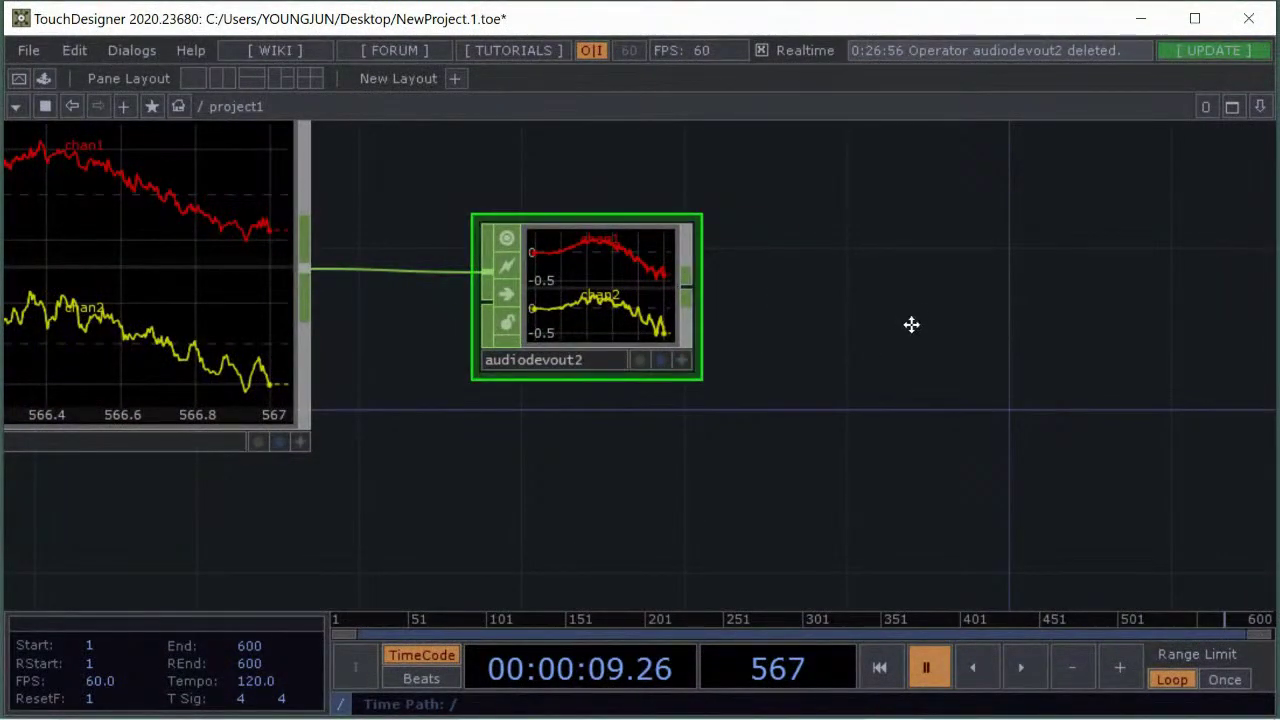
{"action": "left_click_drag", "start_coordinate": [906, 327], "coordinate": [956, 299]}
{"action": "scroll", "coordinate": [634, 324], "scroll_direction": "down", "scroll_amount": 3}
{"action": "left_click_drag", "start_coordinate": [798, 258], "coordinate": [807, 322]}
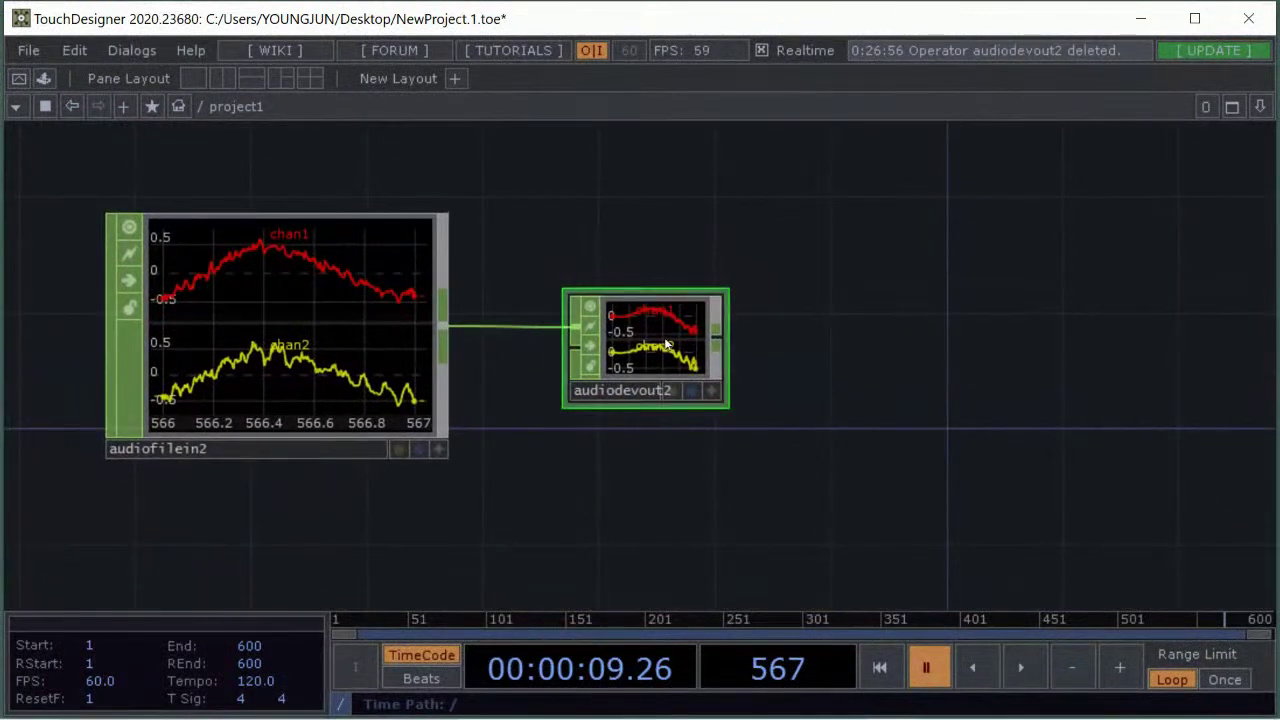
Delete the audiofilein2 and audiodevout2 nodes from the project1 network
{"action": "left_click_drag", "start_coordinate": [720, 339], "coordinate": [953, 350]}
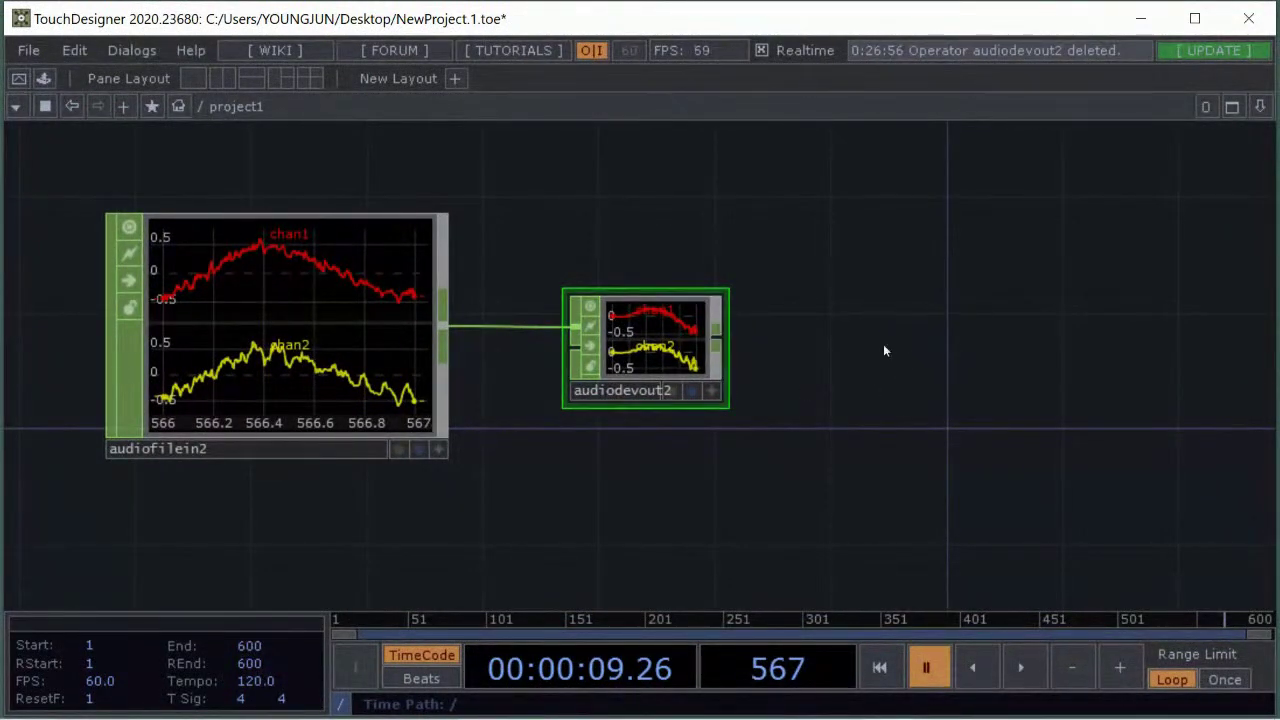
{"action": "left_click_drag", "start_coordinate": [814, 346], "coordinate": [516, 341]}
{"action": "left_click_drag", "start_coordinate": [421, 333], "coordinate": [580, 331]}
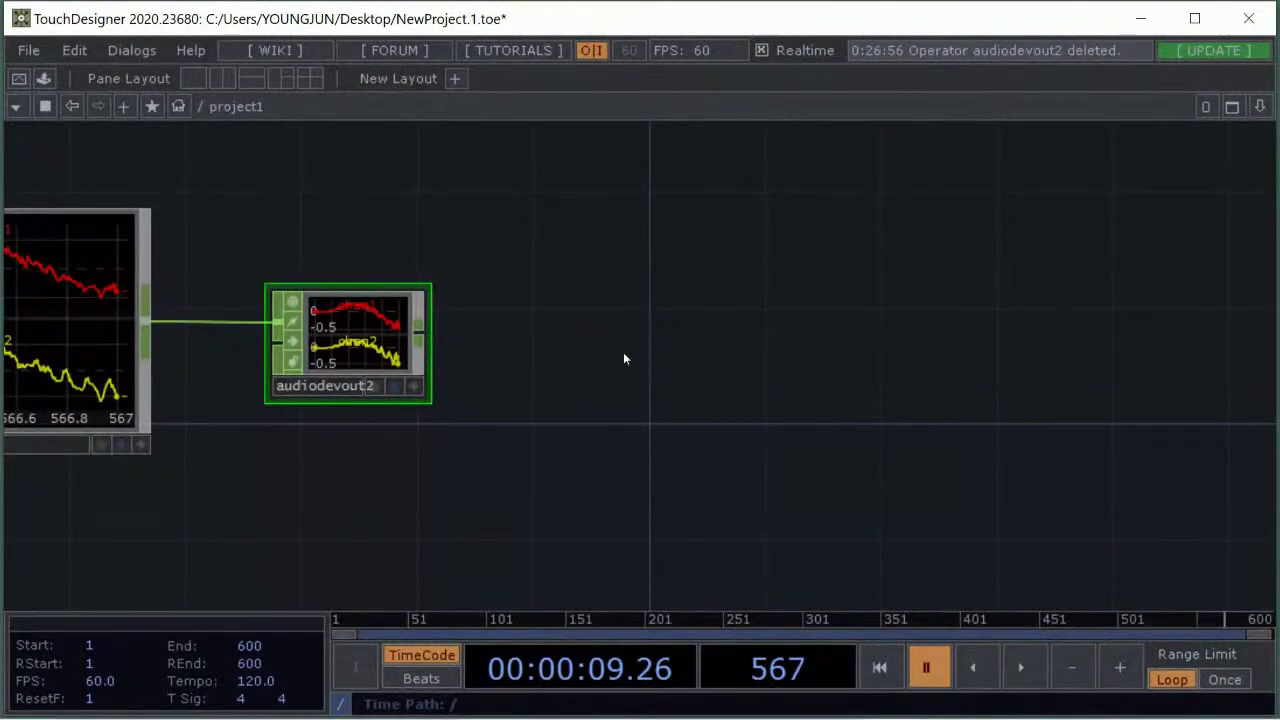
{"action": "left_click_drag", "start_coordinate": [577, 302], "coordinate": [688, 282]}
{"action": "scroll", "coordinate": [675, 357], "scroll_direction": "down", "scroll_amount": 3}
{"action": "left_click_drag", "start_coordinate": [665, 406], "coordinate": [648, 367]}
{"action": "scroll", "coordinate": [722, 354], "scroll_direction": "down", "scroll_amount": 2}
{"action": "right_click_drag", "start_coordinate": [708, 199], "coordinate": [308, 396]}
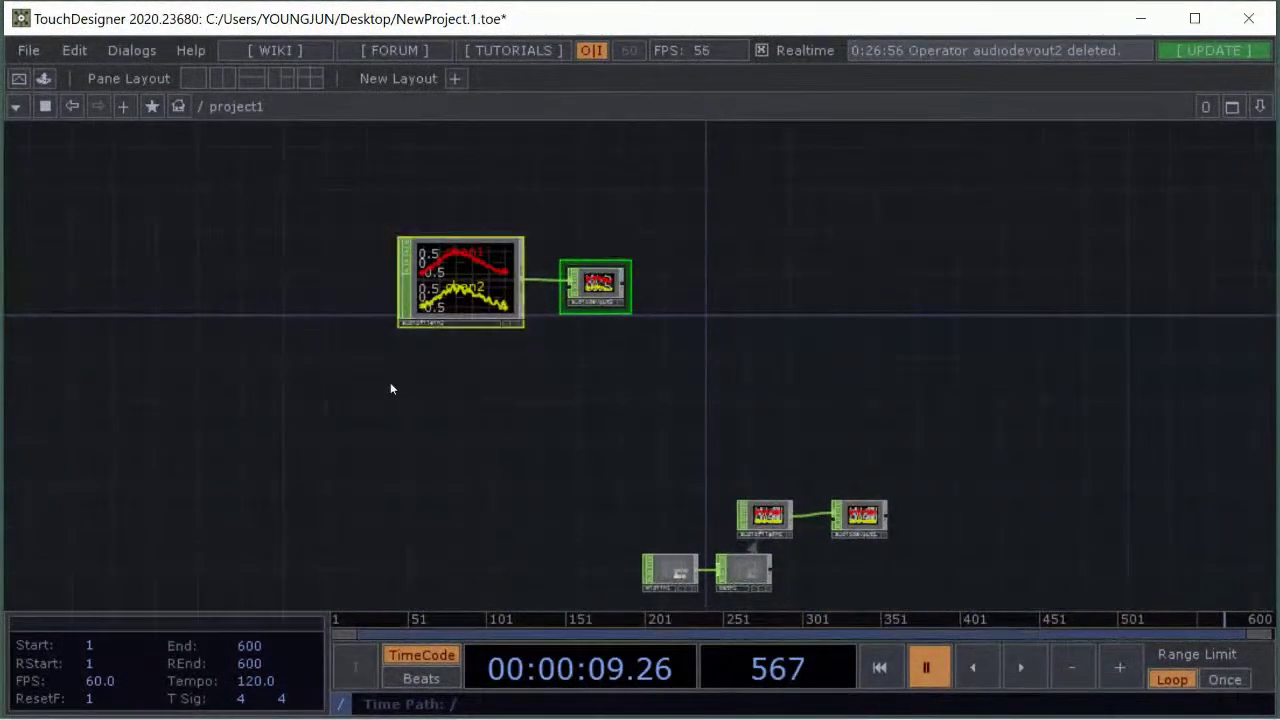
{"action": "key", "text": "Delete"}
Select the audiofilein1 and audiodevout1 nodes together and move them up into the space freed in the network
{"action": "right_click_drag", "start_coordinate": [917, 466], "coordinate": [734, 529]}
{"action": "left_click_drag", "start_coordinate": [766, 516], "coordinate": [438, 252]}
{"action": "scroll", "coordinate": [479, 309], "scroll_direction": "up", "scroll_amount": 3}
{"action": "left_click_drag", "start_coordinate": [597, 295], "coordinate": [619, 349]}
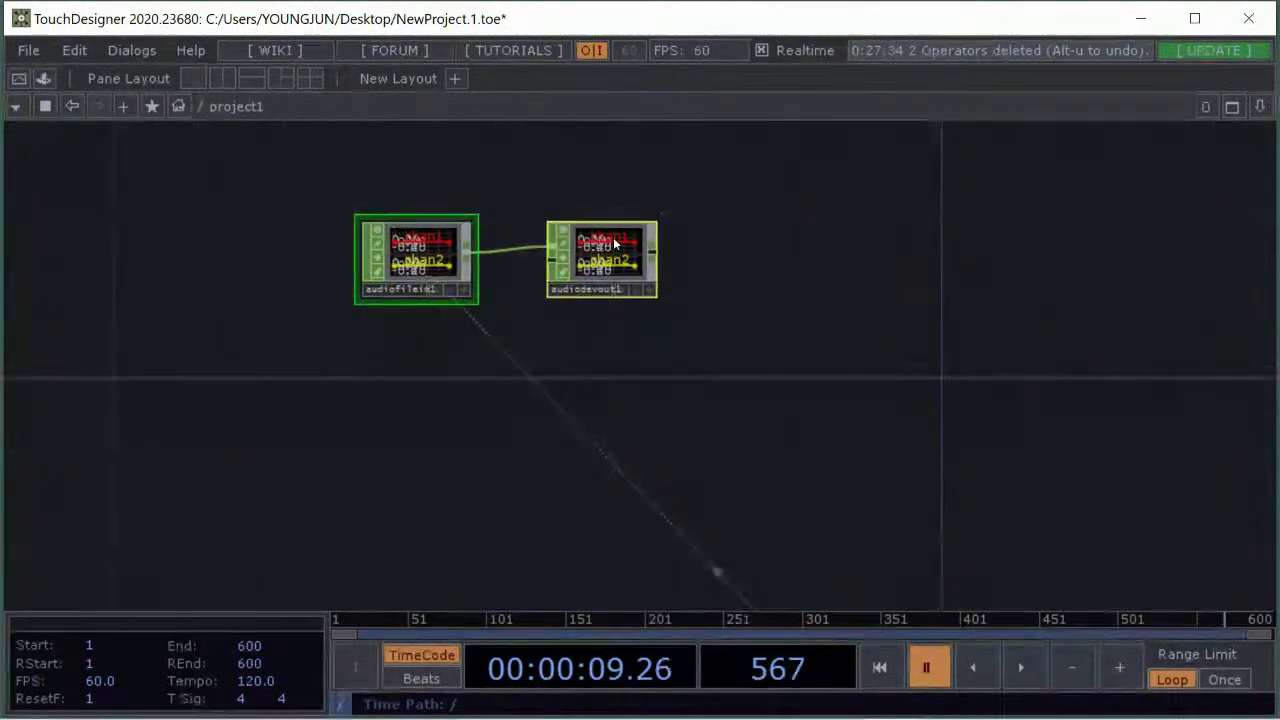
{"action": "left_click_drag", "start_coordinate": [613, 243], "coordinate": [634, 265]}
{"action": "left_click", "coordinate": [905, 291]}
{"action": "left_click", "coordinate": [635, 260]}
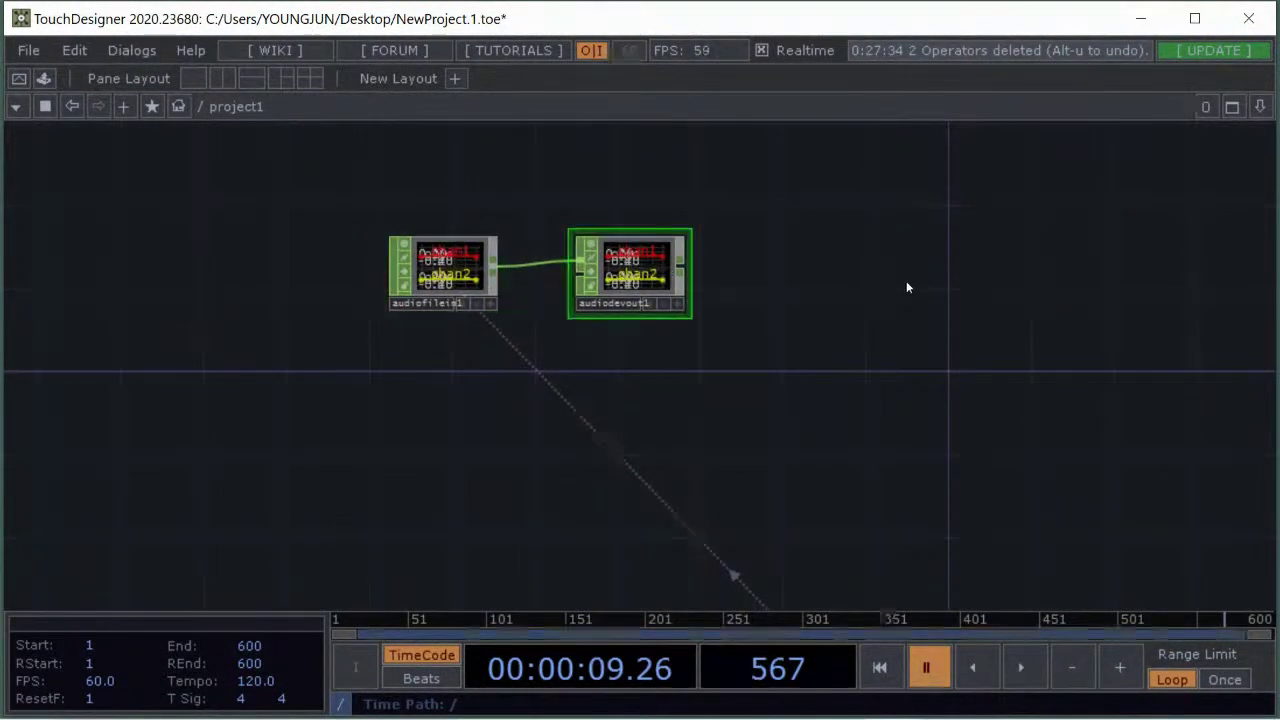
Select the audiofilein1 node and show its Audio File In parameters
{"action": "left_click", "coordinate": [498, 268]}
{"action": "key", "text": "p"}
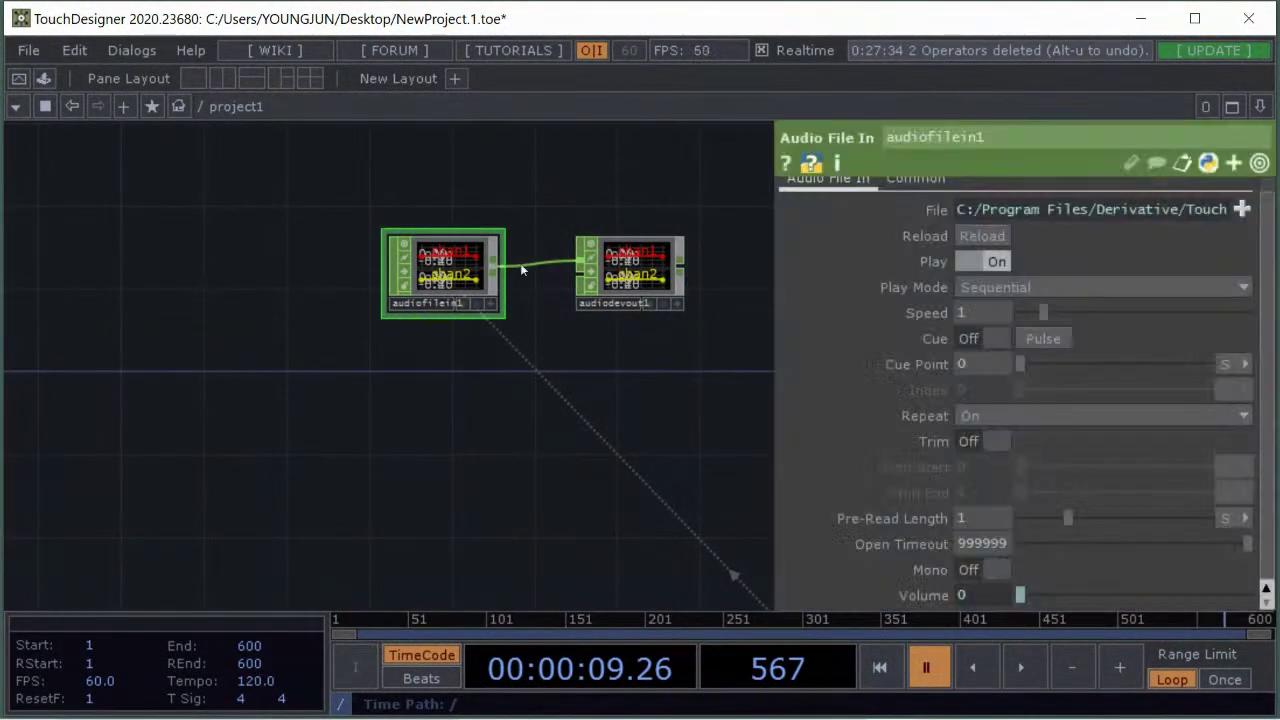
{"action": "scroll", "coordinate": [519, 266], "scroll_direction": "up", "scroll_amount": 6}
{"action": "scroll", "coordinate": [414, 229], "scroll_direction": "down", "scroll_amount": 2}
{"action": "left_click_drag", "start_coordinate": [662, 226], "coordinate": [310, 284]}
{"action": "left_click_drag", "start_coordinate": [456, 252], "coordinate": [707, 235]}
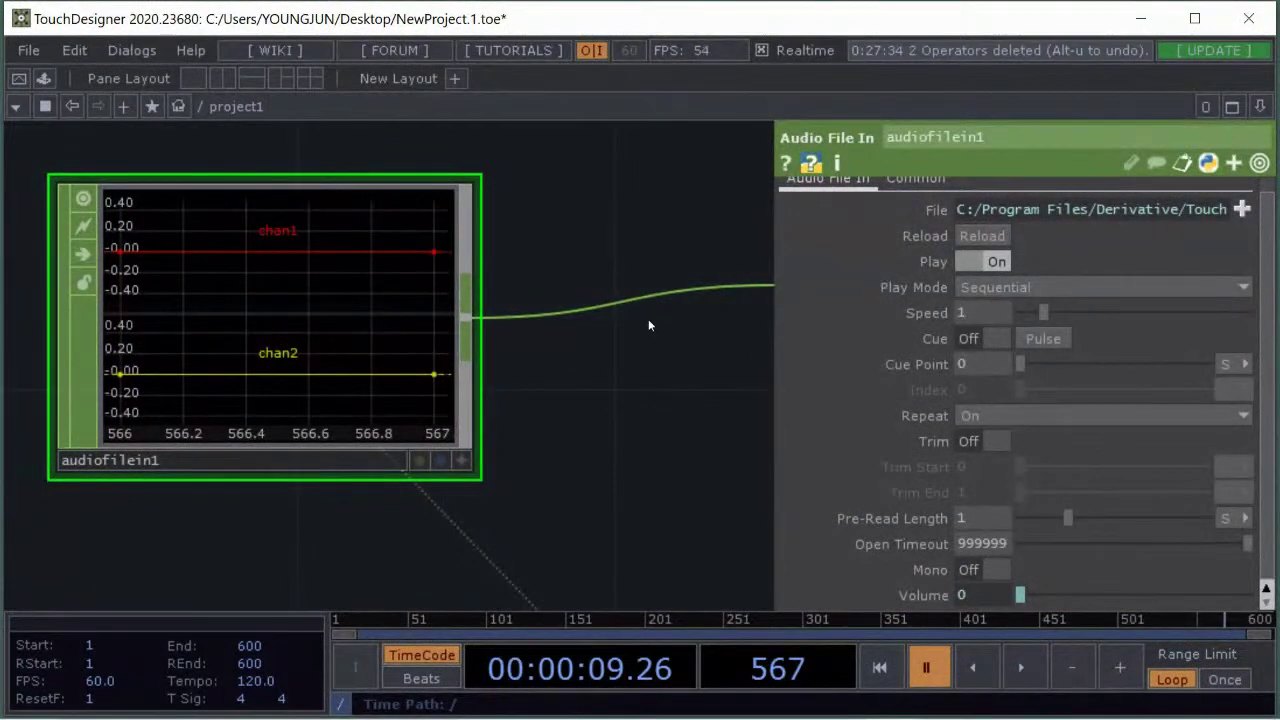
{"action": "scroll", "coordinate": [647, 328], "scroll_direction": "up", "scroll_amount": 2}
{"action": "scroll", "coordinate": [647, 328], "scroll_direction": "down", "scroll_amount": 4}
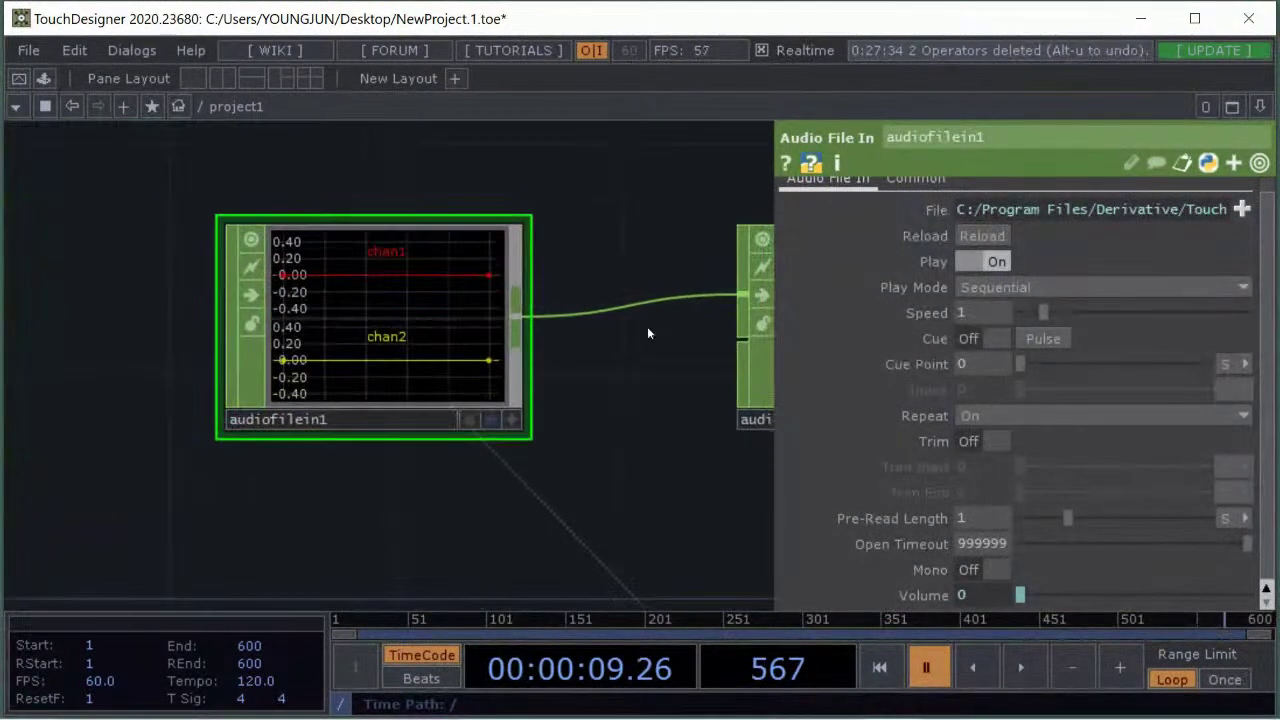
{"action": "scroll", "coordinate": [647, 328], "scroll_direction": "up", "scroll_amount": 2}
{"action": "scroll", "coordinate": [647, 328], "scroll_direction": "down", "scroll_amount": 1}
{"action": "scroll", "coordinate": [645, 324], "scroll_direction": "down", "scroll_amount": 1}
{"action": "left_click_drag", "start_coordinate": [628, 247], "coordinate": [588, 237]}
{"action": "left_click_drag", "start_coordinate": [678, 242], "coordinate": [666, 242]}
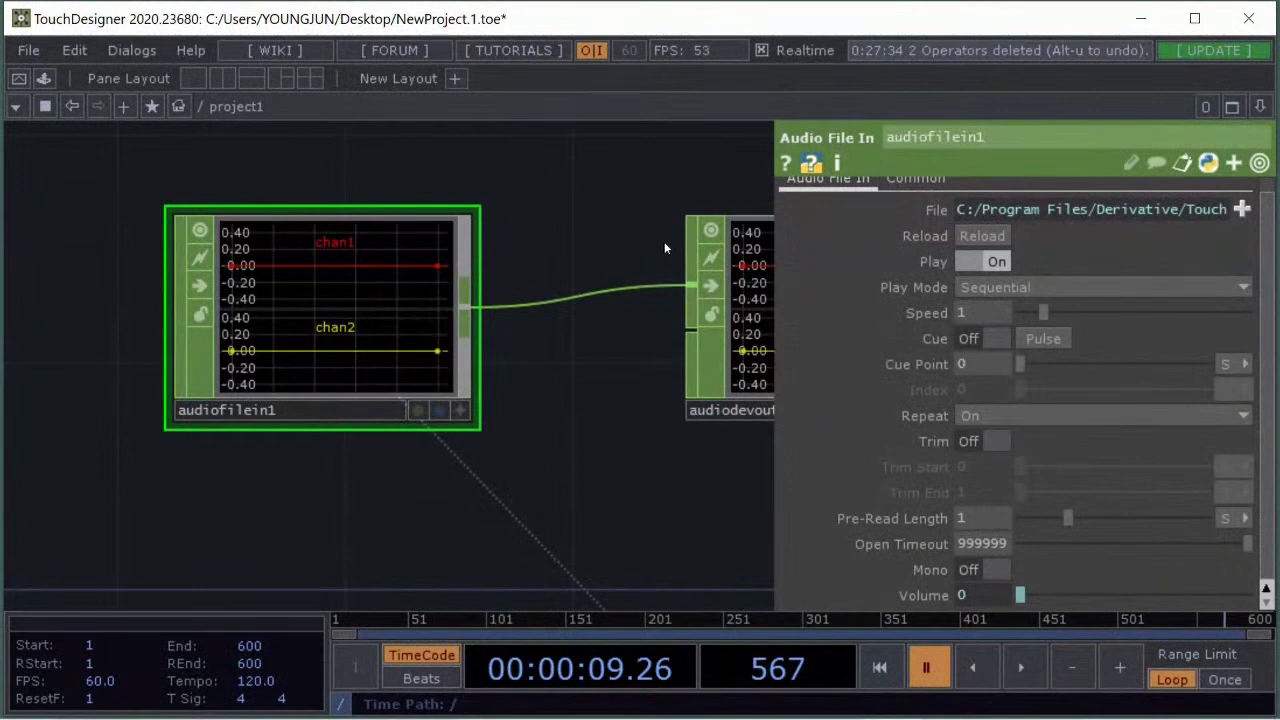
{"action": "left_click_drag", "start_coordinate": [560, 229], "coordinate": [427, 176]}
Look at the TDAbleton category in the component Palette, including tdAbletonPackage, and close the Palette
{"action": "left_click", "coordinate": [44, 78]}
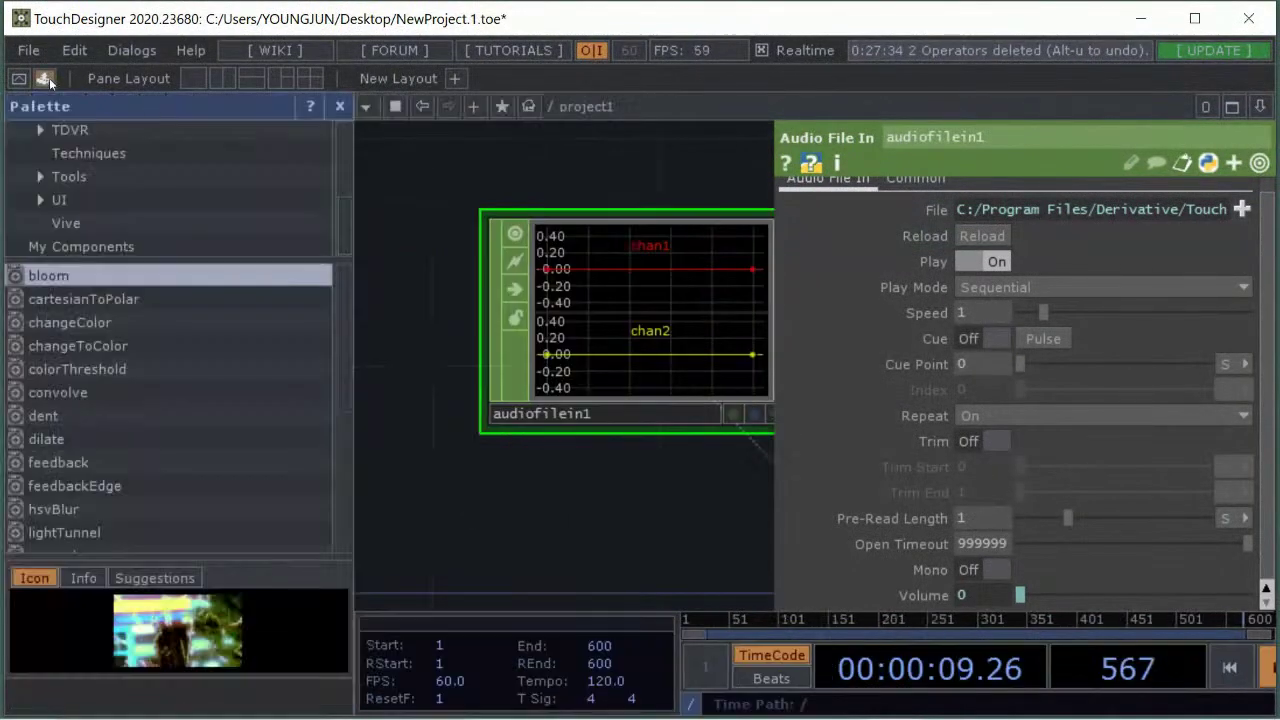
{"action": "scroll", "coordinate": [193, 185], "scroll_direction": "up", "scroll_amount": 2}
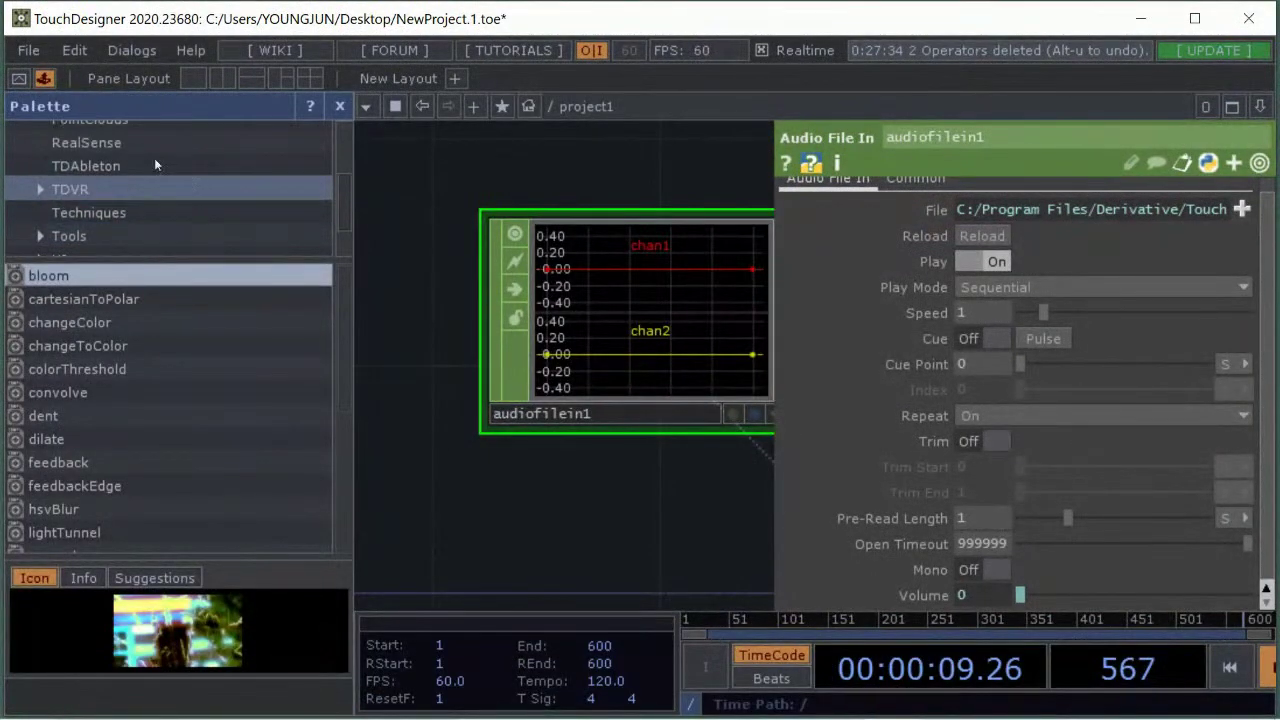
{"action": "left_click", "coordinate": [140, 165]}
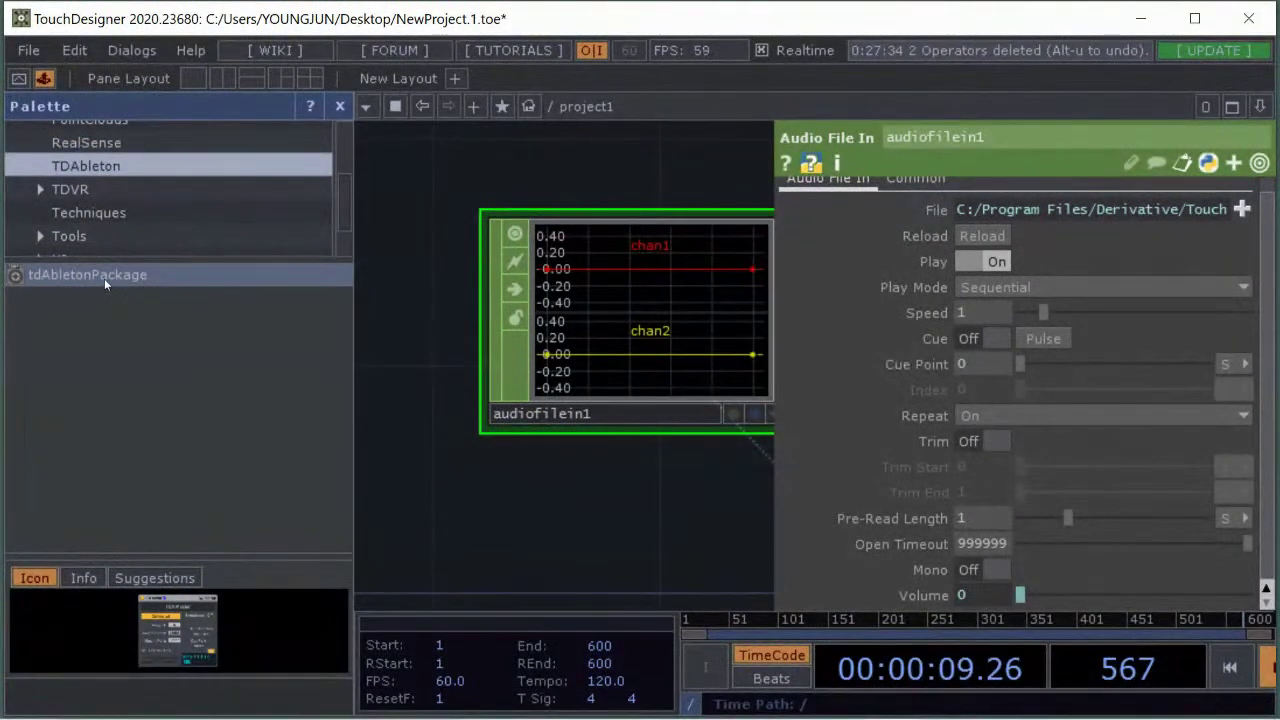
{"action": "left_click", "coordinate": [341, 107]}
{"action": "left_click_drag", "start_coordinate": [616, 202], "coordinate": [408, 224]}
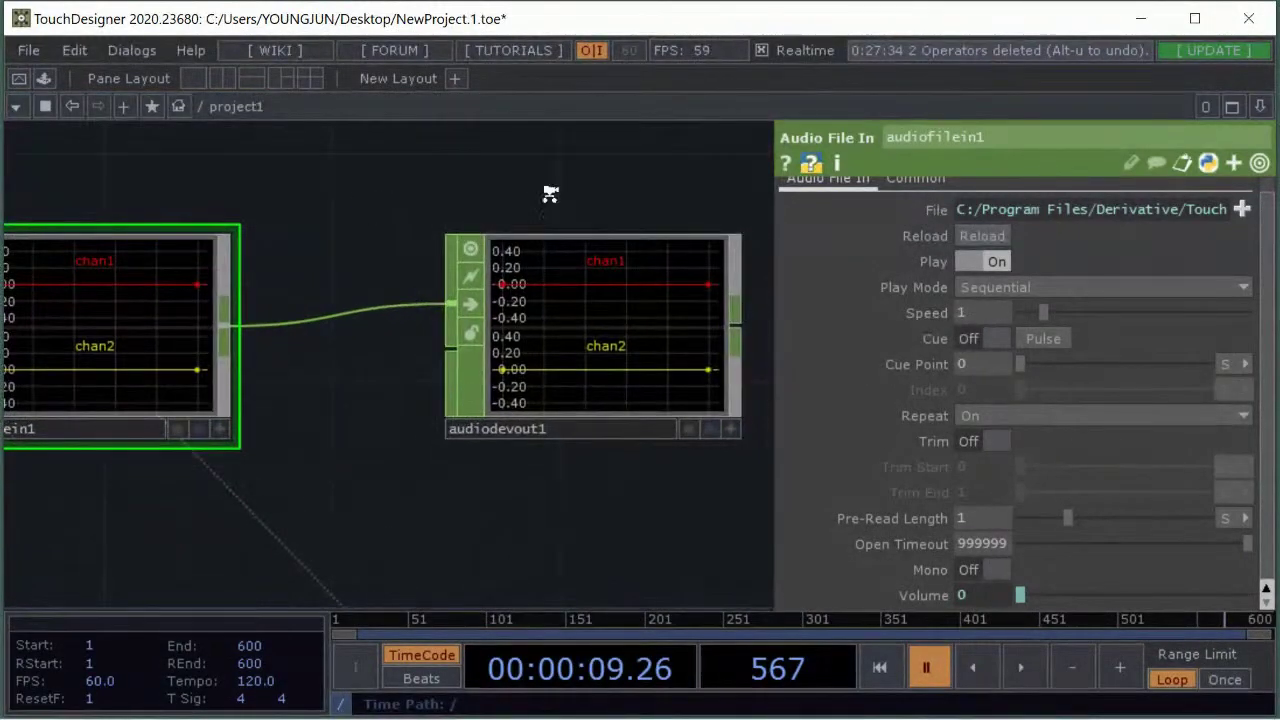
{"action": "middle_click_drag", "start_coordinate": [550, 194], "coordinate": [549, 171]}
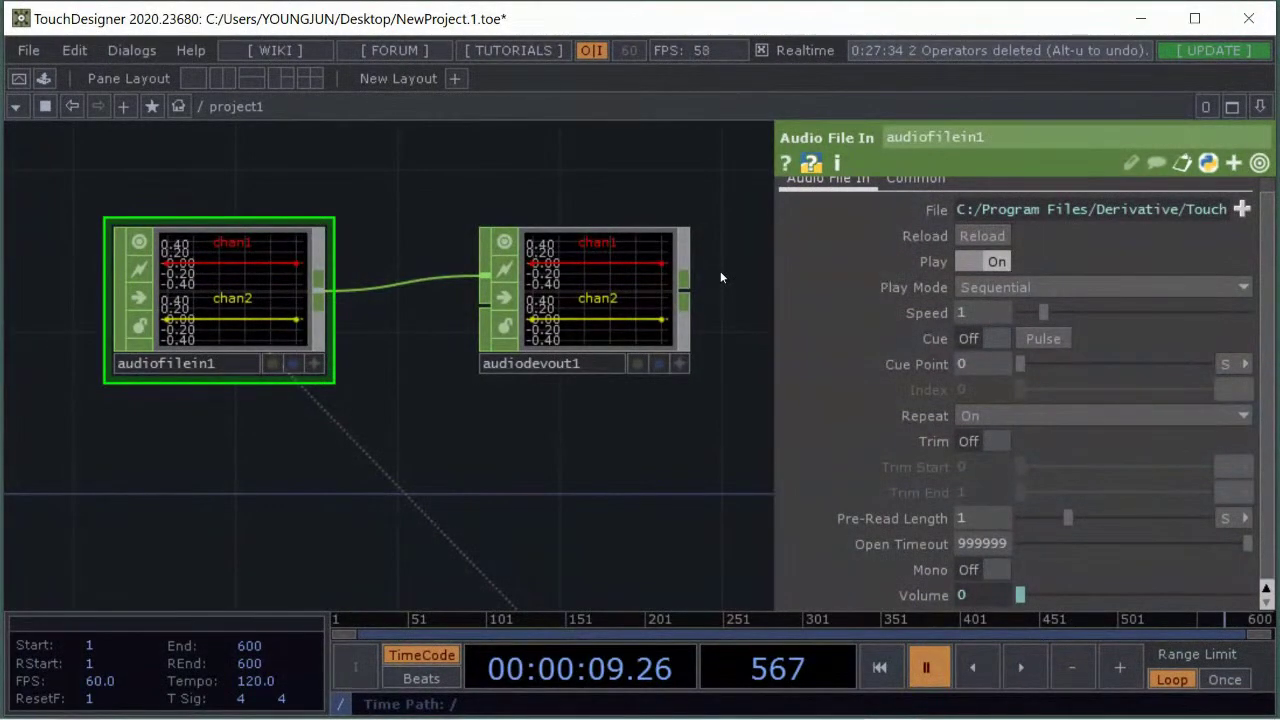
{"action": "left_click_drag", "start_coordinate": [732, 302], "coordinate": [686, 301]}
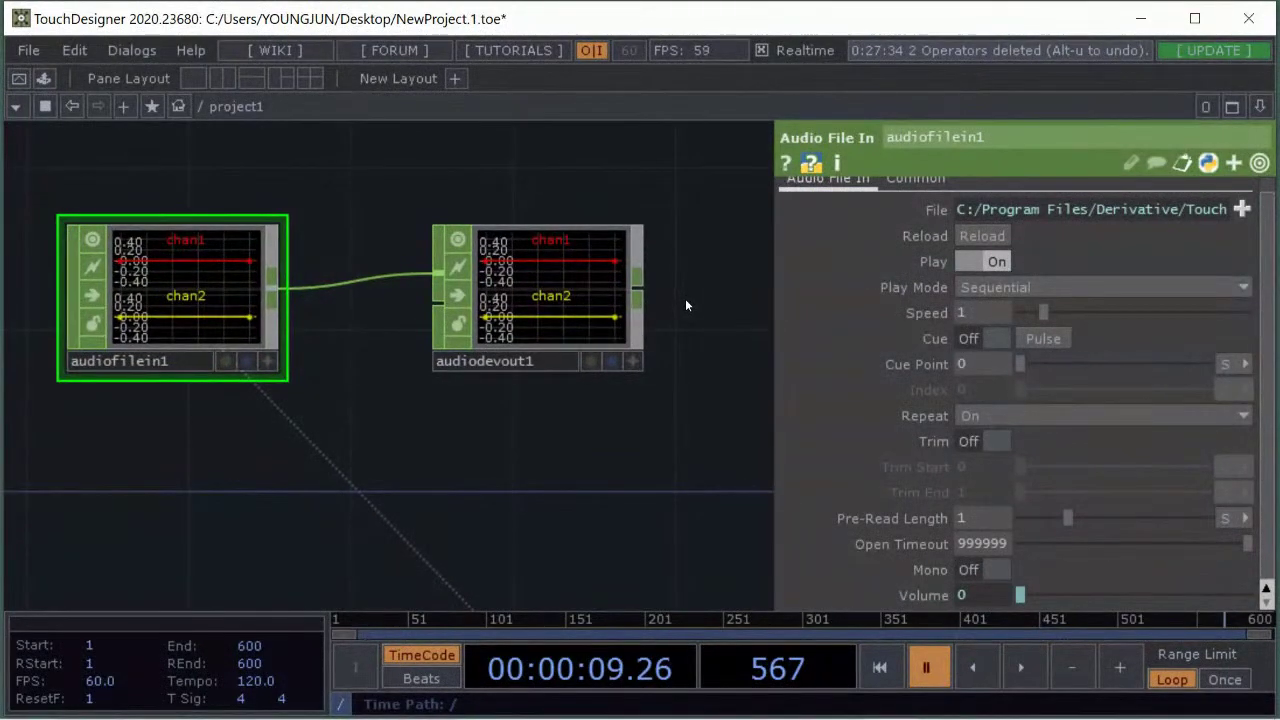
{"action": "left_click_drag", "start_coordinate": [731, 353], "coordinate": [714, 340]}
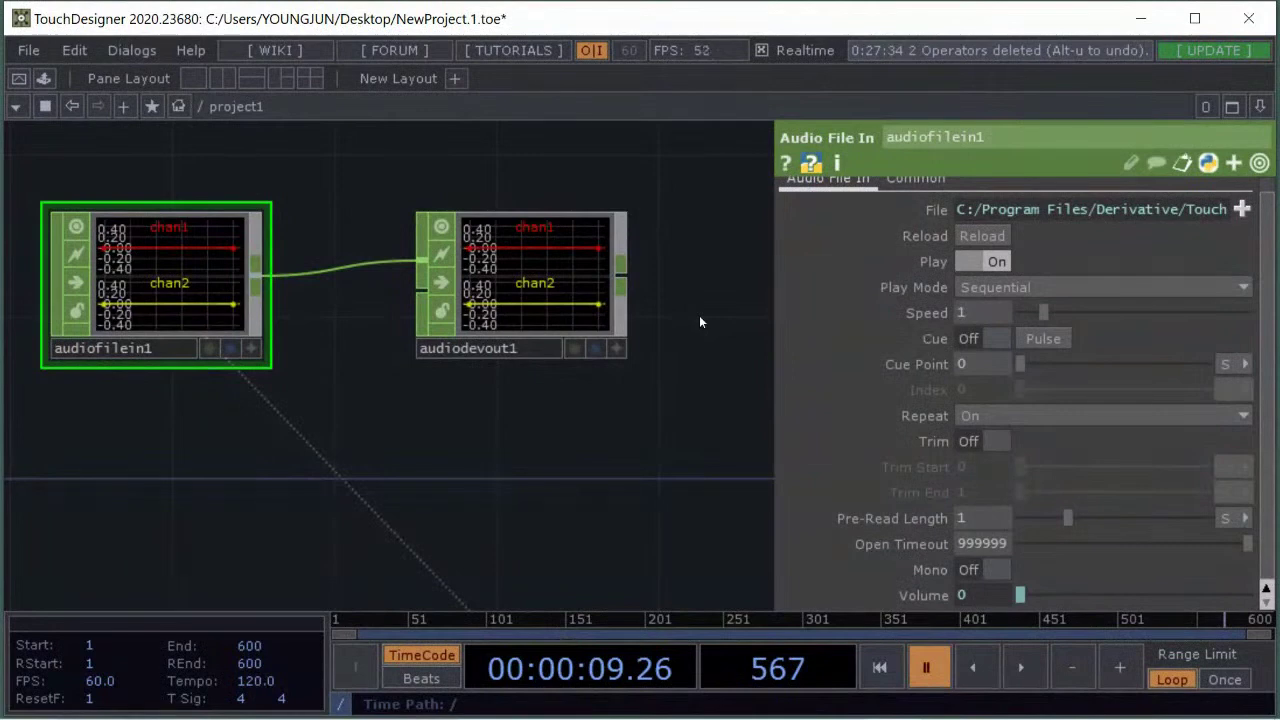
{"action": "left_click_drag", "start_coordinate": [679, 286], "coordinate": [674, 272]}
Move audiodevout1 up and bring it back level with audiofilein1
{"action": "left_click_drag", "start_coordinate": [493, 285], "coordinate": [500, 255]}
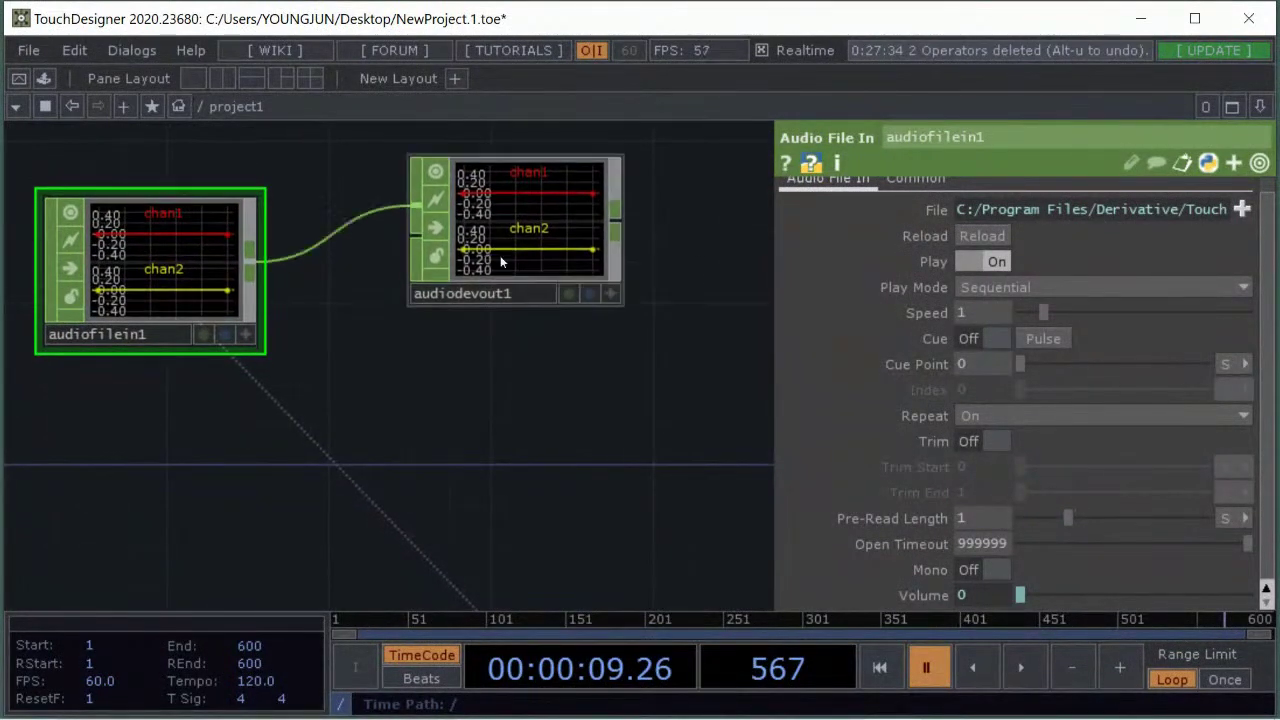
{"action": "scroll", "coordinate": [475, 354], "scroll_direction": "down", "scroll_amount": 3}
{"action": "scroll", "coordinate": [408, 395], "scroll_direction": "up", "scroll_amount": 2}
{"action": "scroll", "coordinate": [408, 395], "scroll_direction": "up", "scroll_amount": 2}
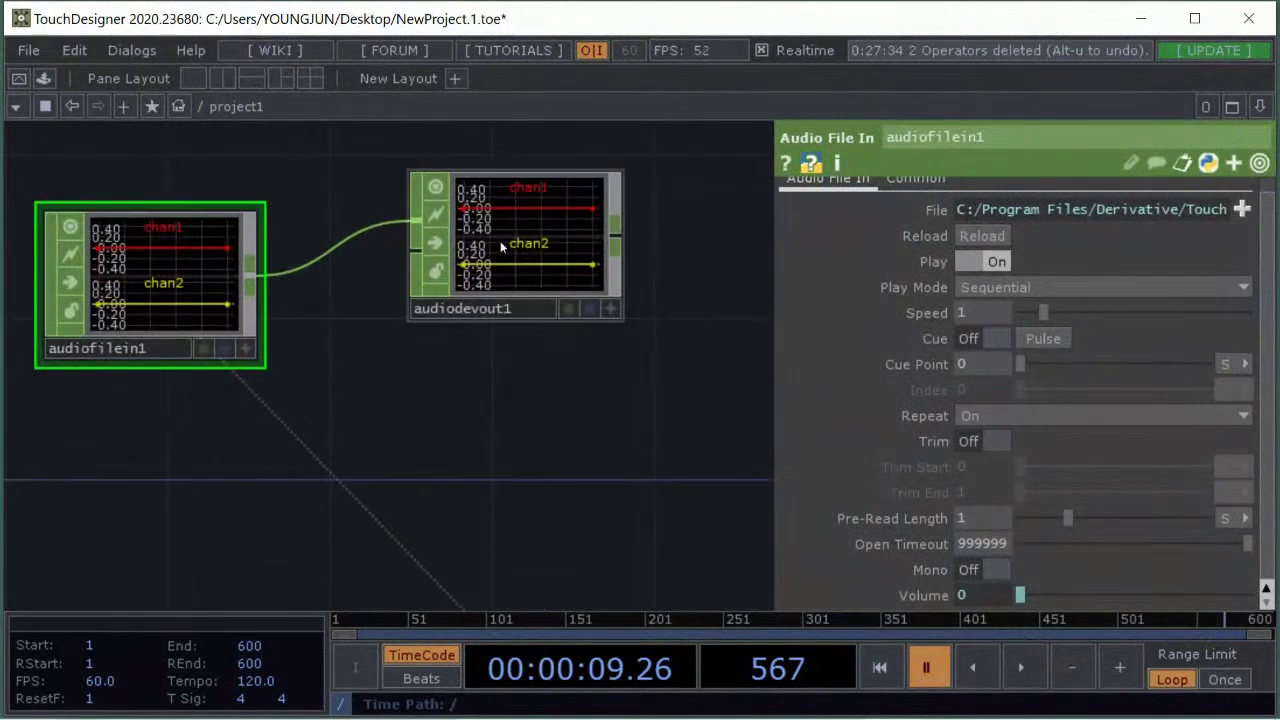
{"action": "left_click_drag", "start_coordinate": [500, 241], "coordinate": [506, 278]}
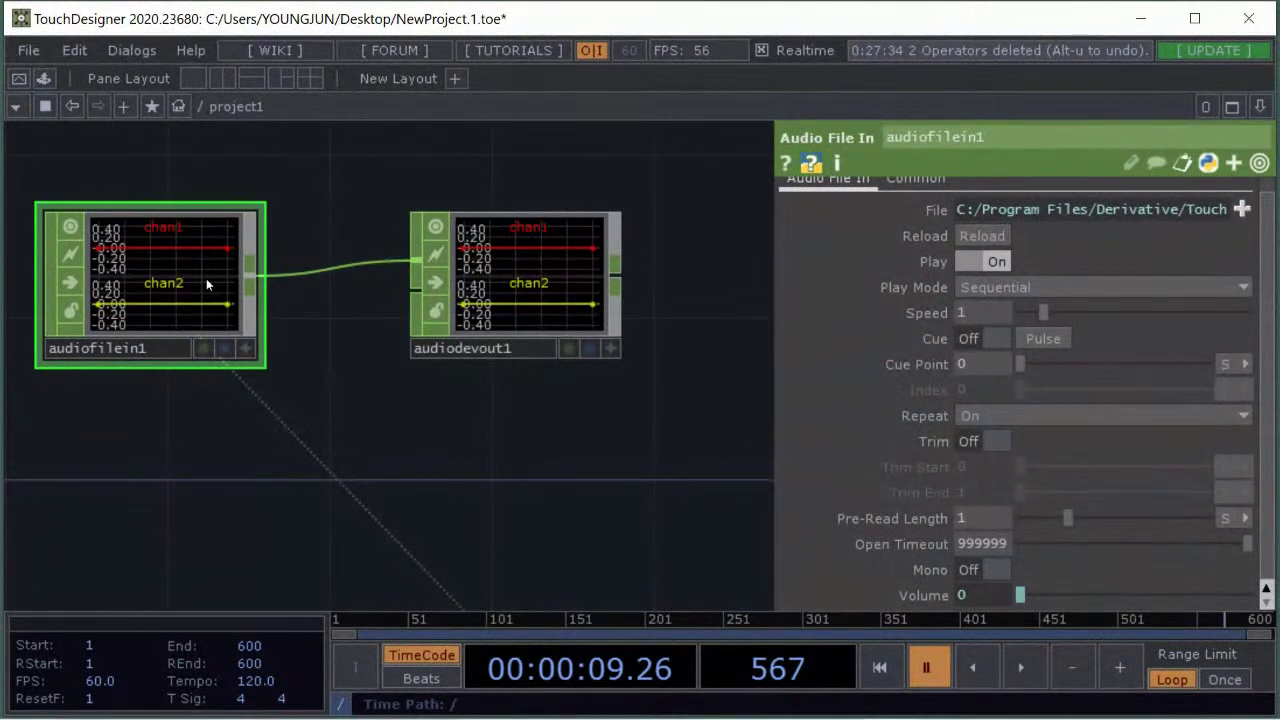
Play and pause the timeline twice to check the signal flowing from audiofilein1 to audiodevout1
{"action": "key", "text": "space"}
{"action": "key", "text": "space"}
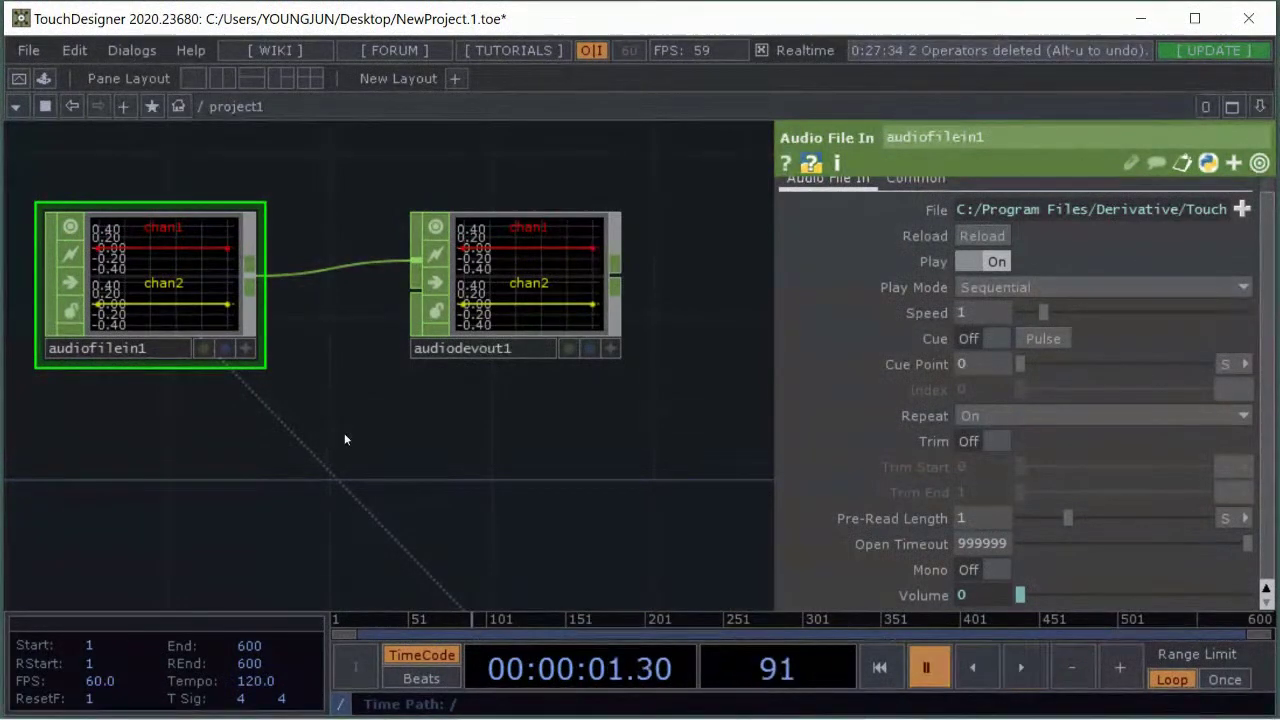
{"action": "scroll", "coordinate": [380, 465], "scroll_direction": "down", "scroll_amount": 3}
{"action": "scroll", "coordinate": [430, 508], "scroll_direction": "down", "scroll_amount": 2}
{"action": "scroll", "coordinate": [440, 480], "scroll_direction": "up", "scroll_amount": 5}
{"action": "key", "text": "space"}
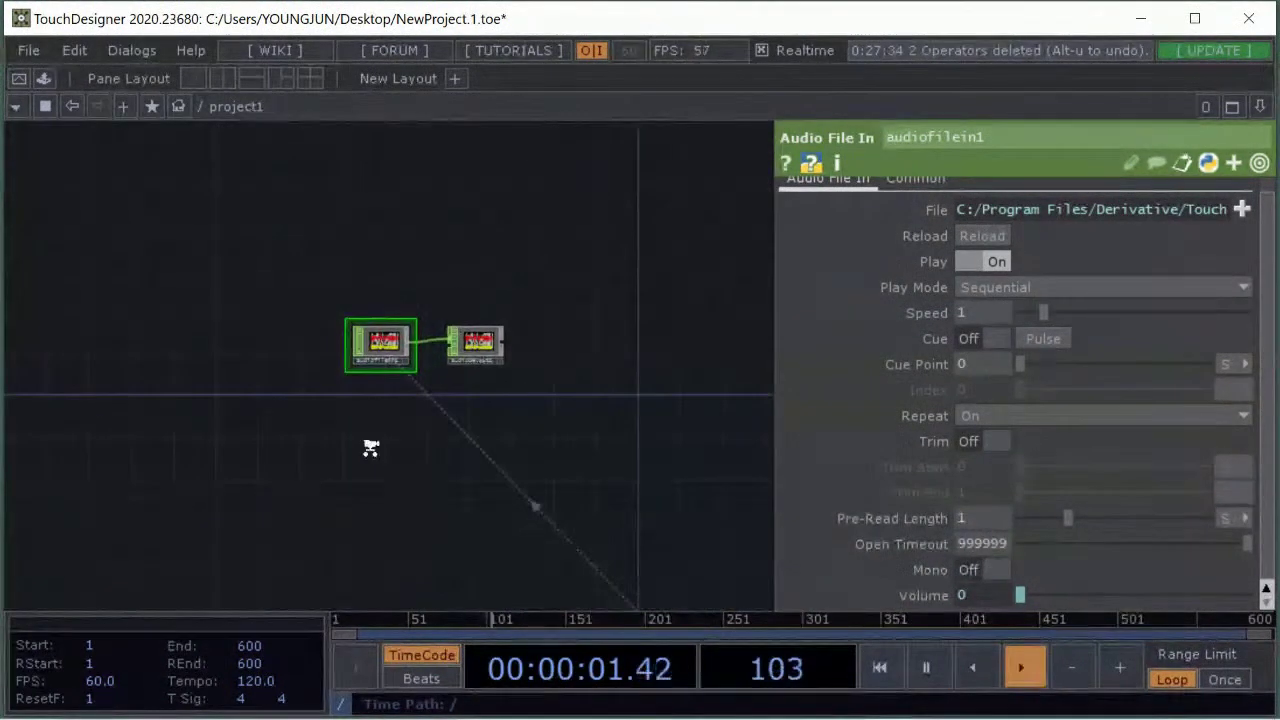
{"action": "left_click_drag", "start_coordinate": [525, 355], "coordinate": [518, 429]}
{"action": "key", "text": "space"}
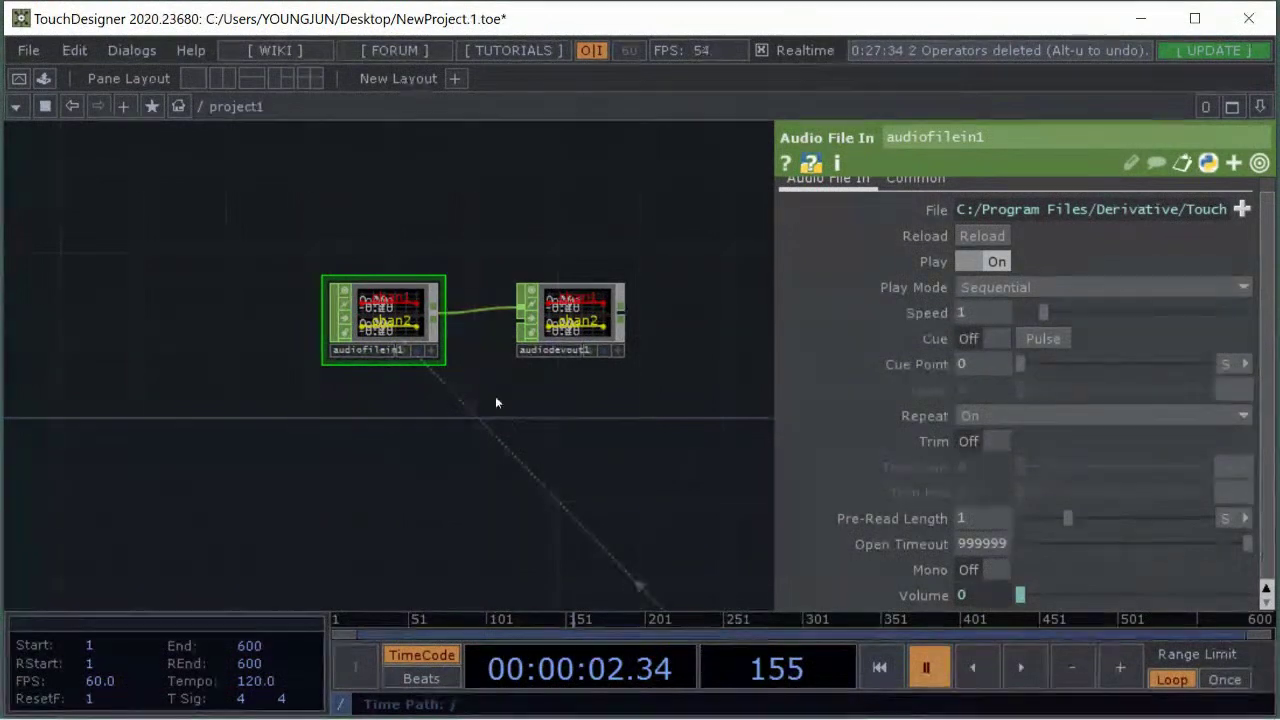
Resume timeline playback and delete the audiofilein1 and audiodevout1 nodes
{"action": "scroll", "coordinate": [449, 358], "scroll_direction": "up", "scroll_amount": 2}
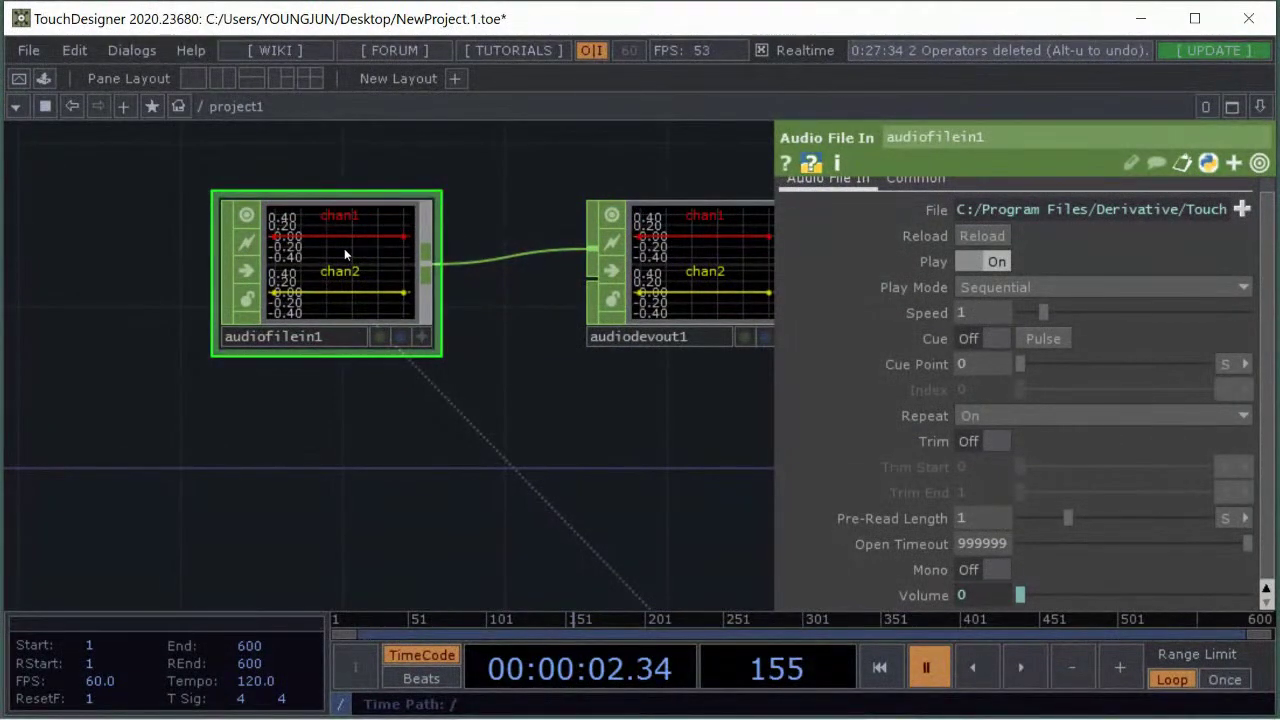
{"action": "scroll", "coordinate": [376, 252], "scroll_direction": "up", "scroll_amount": 2}
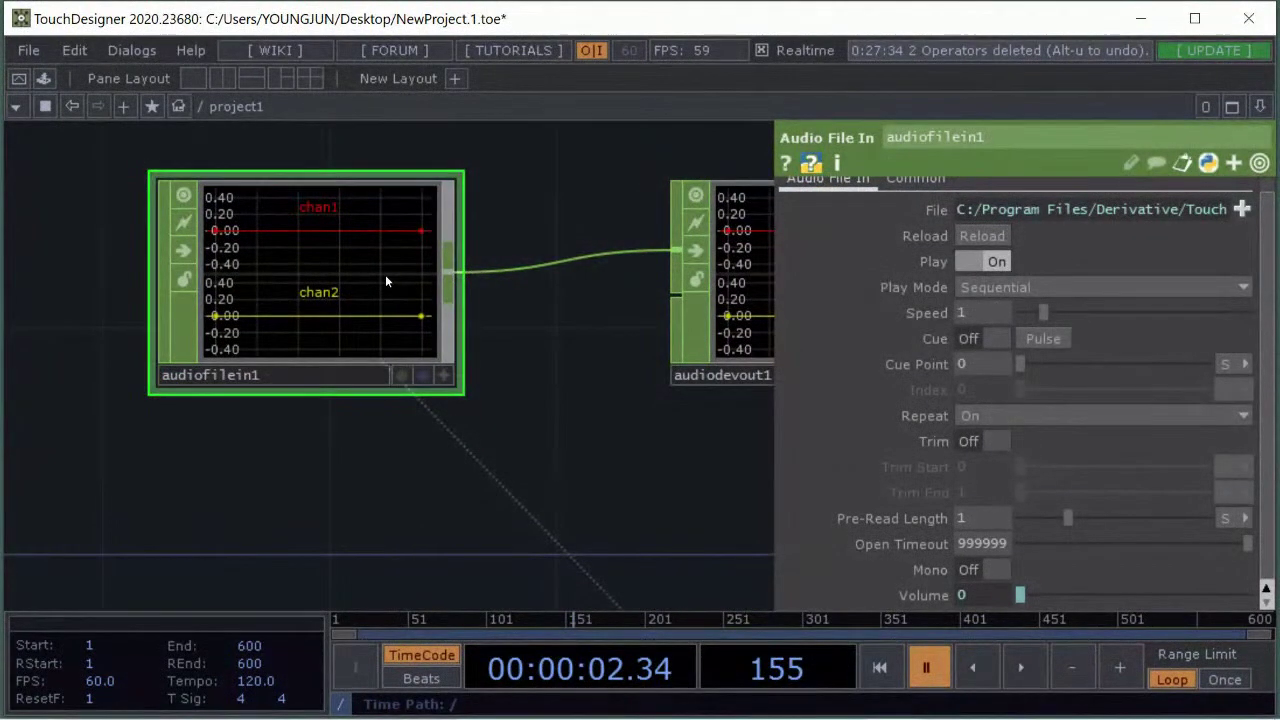
{"action": "key", "text": "space"}
{"action": "key", "text": "Delete"}
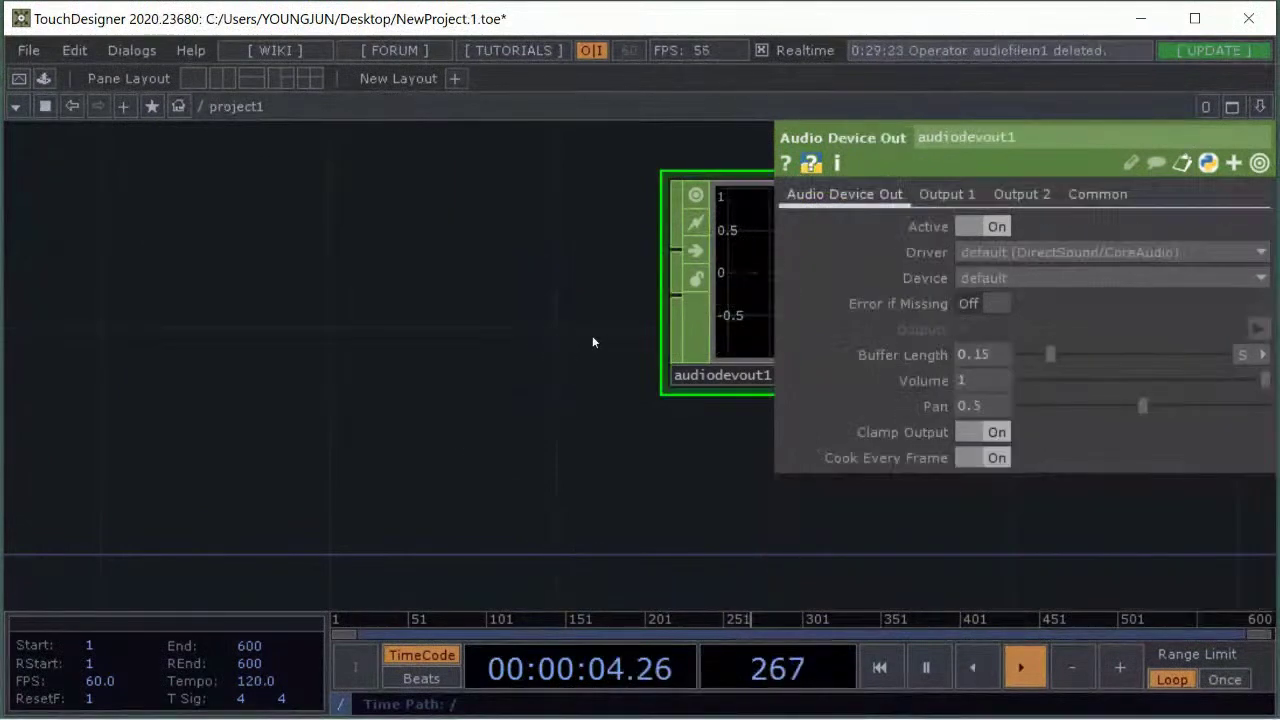
{"action": "key", "text": "Delete"}
Add a new Audio File In CHOP to the network, filtering the operators by "AUDI"
{"action": "key", "text": "Tab"}
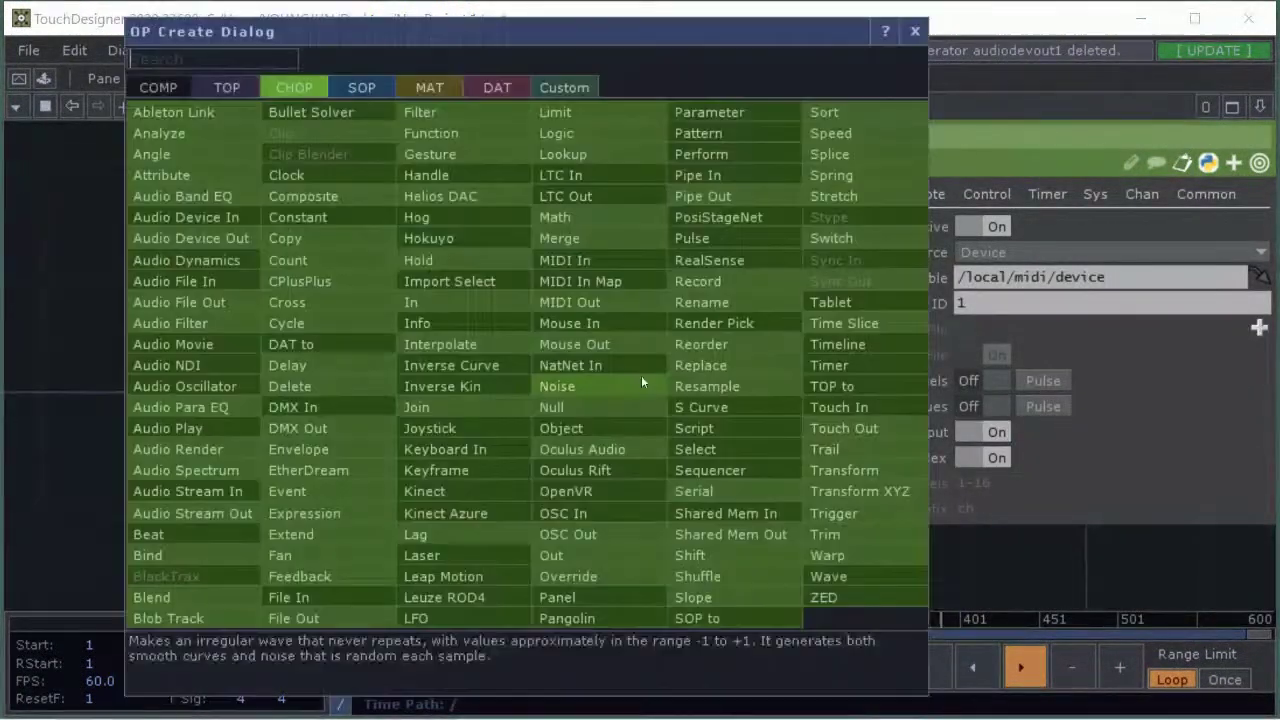
{"action": "type", "text": "AUDI"}
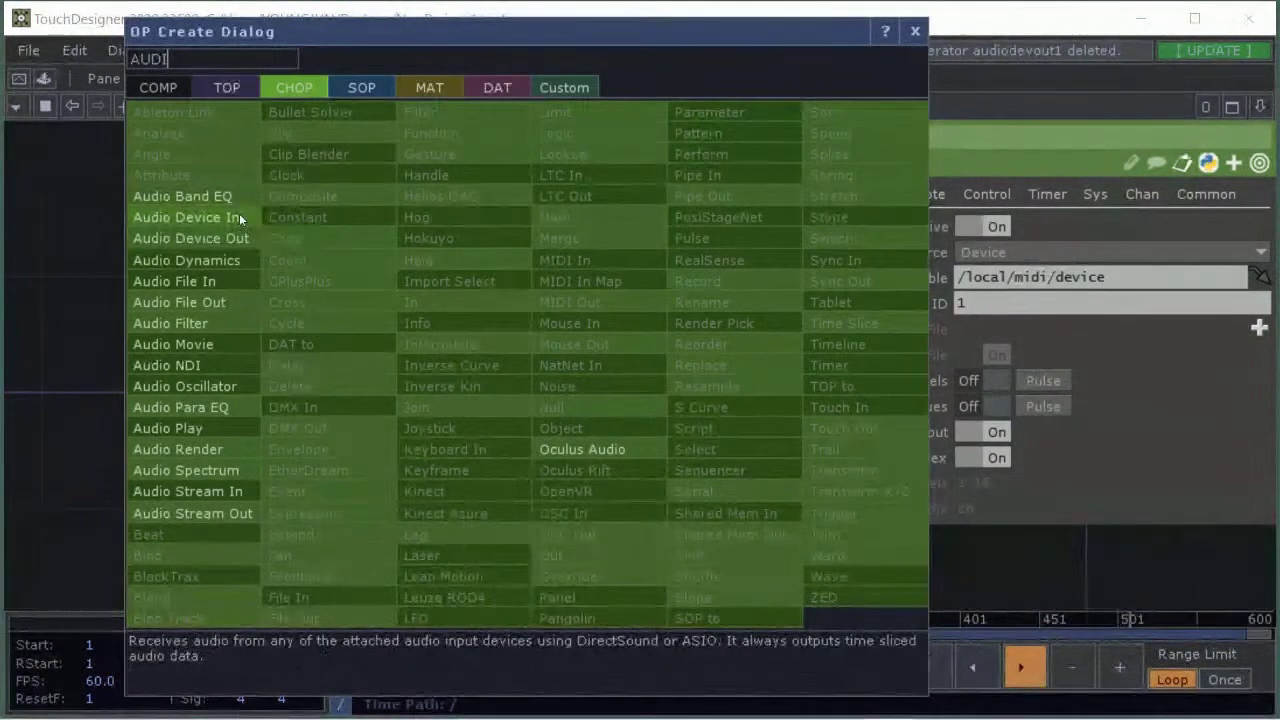
{"action": "left_click", "coordinate": [208, 286]}
{"action": "scroll", "coordinate": [220, 283], "scroll_direction": "up", "scroll_amount": 3}
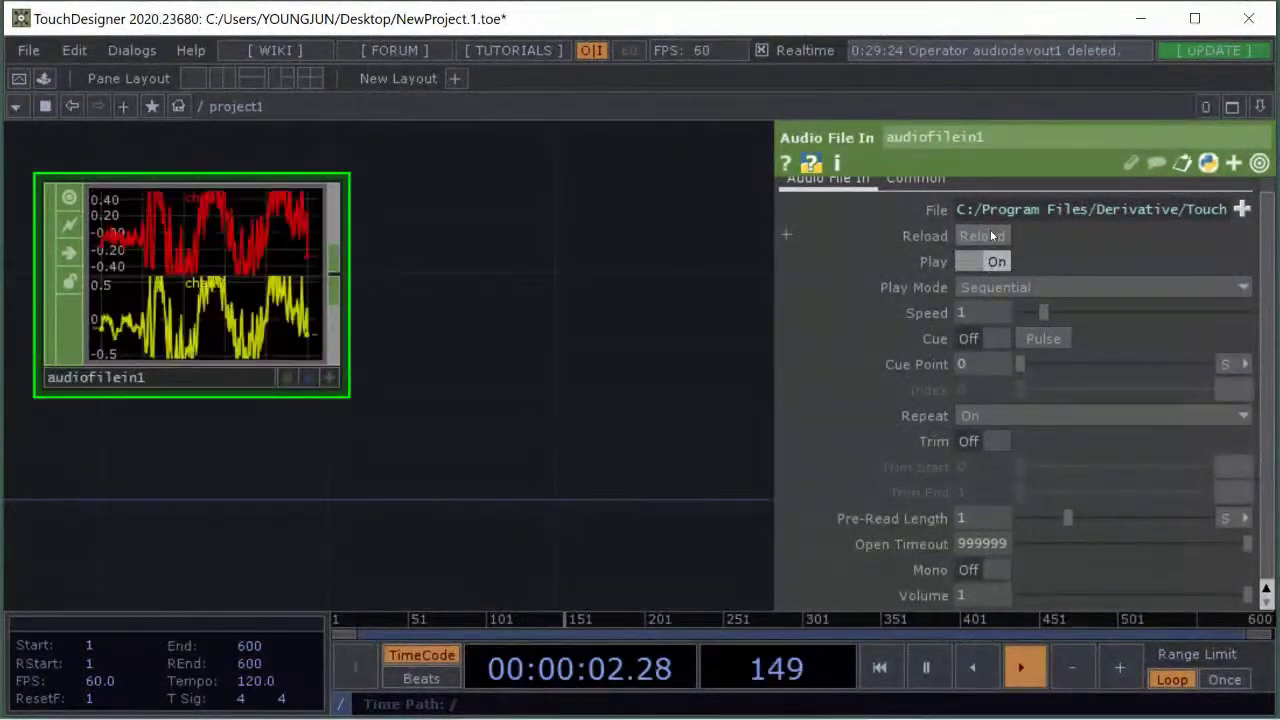
Try a higher Speed on the new audiofilein1 node and undo the change
{"action": "left_click_drag", "start_coordinate": [576, 497], "coordinate": [582, 385]}
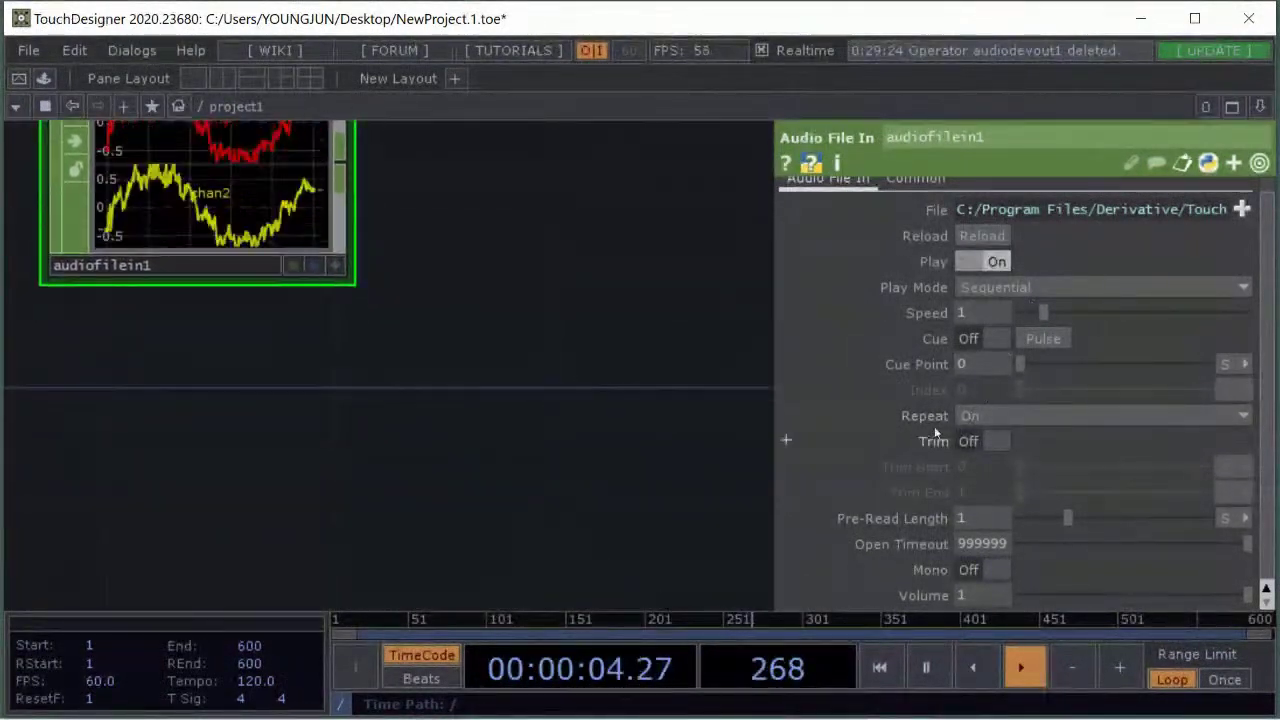
{"action": "left_click_drag", "start_coordinate": [1044, 313], "coordinate": [1118, 311]}
{"action": "key", "text": "ctrl+z"}
{"action": "left_click_drag", "start_coordinate": [480, 433], "coordinate": [416, 532]}
{"action": "left_click_drag", "start_coordinate": [677, 409], "coordinate": [842, 375]}
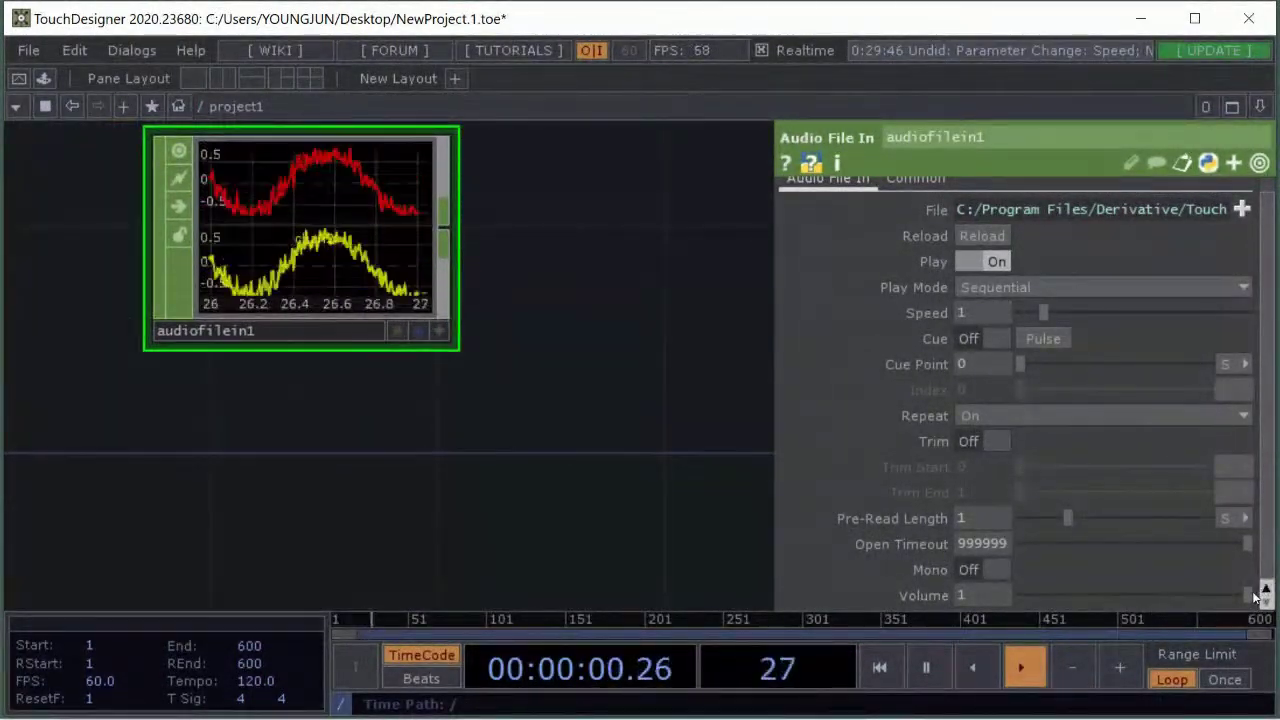
Select the midiin1 and math1 nodes together and move them beneath audiofilein1
{"action": "left_click_drag", "start_coordinate": [485, 424], "coordinate": [503, 349]}
{"action": "scroll", "coordinate": [503, 349], "scroll_direction": "down", "scroll_amount": 2}
{"action": "left_click_drag", "start_coordinate": [508, 253], "coordinate": [448, 305]}
{"action": "scroll", "coordinate": [520, 310], "scroll_direction": "down", "scroll_amount": 4}
{"action": "left_click_drag", "start_coordinate": [533, 428], "coordinate": [525, 235]}
{"action": "scroll", "coordinate": [645, 470], "scroll_direction": "down", "scroll_amount": 2}
{"action": "left_click_drag", "start_coordinate": [650, 392], "coordinate": [488, 348]}
{"action": "scroll", "coordinate": [640, 446], "scroll_direction": "up", "scroll_amount": 1}
{"action": "scroll", "coordinate": [616, 464], "scroll_direction": "up", "scroll_amount": 1}
{"action": "right_click_drag", "start_coordinate": [680, 520], "coordinate": [464, 355]}
{"action": "left_click_drag", "start_coordinate": [470, 400], "coordinate": [696, 572]}
{"action": "left_click_drag", "start_coordinate": [712, 466], "coordinate": [689, 393]}
{"action": "left_click_drag", "start_coordinate": [715, 560], "coordinate": [314, 279]}
{"action": "left_click_drag", "start_coordinate": [431, 204], "coordinate": [498, 382]}
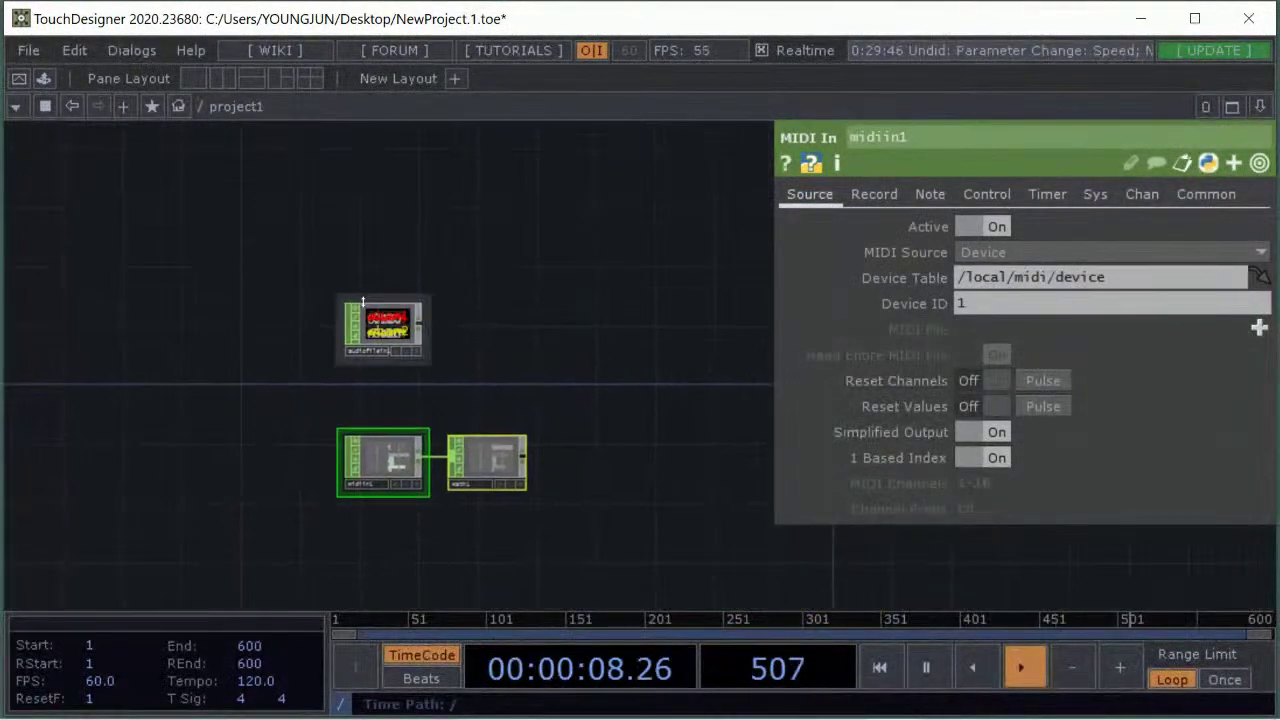
Make math1's viewer active and reference one of its control channels in audiofilein1's Volume parameter
{"action": "scroll", "coordinate": [480, 400], "scroll_direction": "up", "scroll_amount": 2}
{"action": "left_click", "coordinate": [541, 511]}
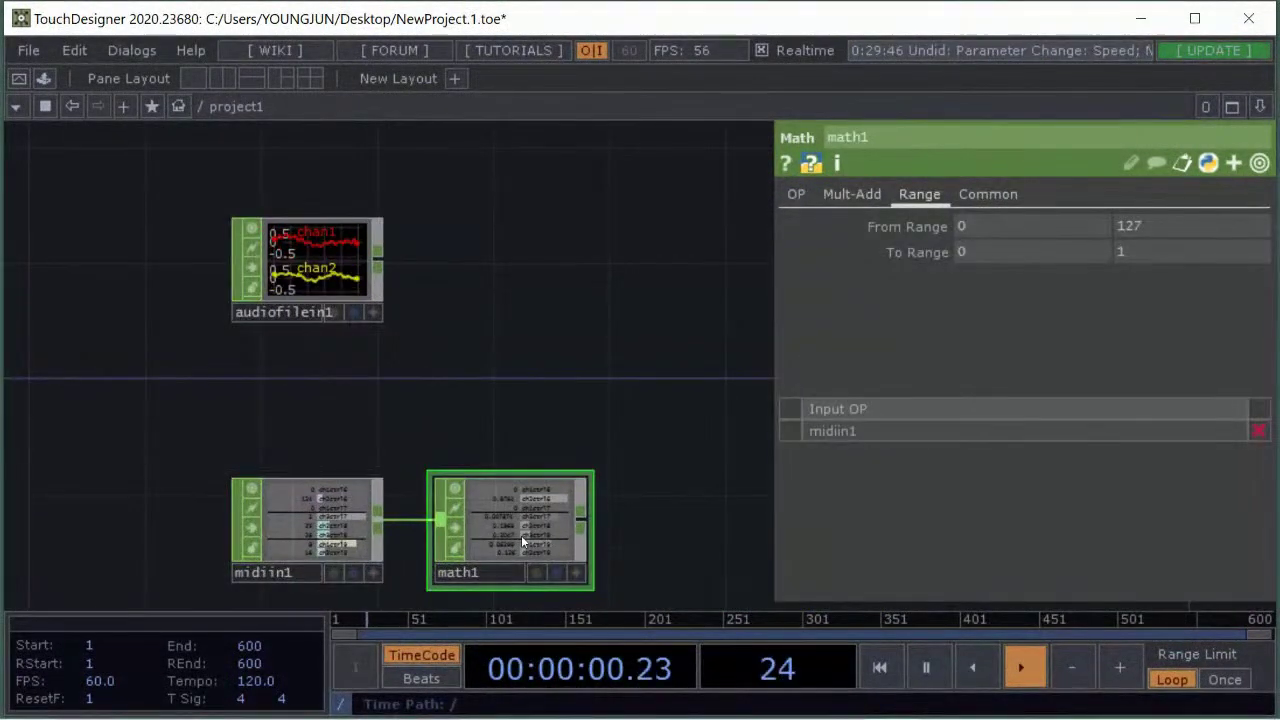
{"action": "key", "text": "a"}
{"action": "left_click", "coordinate": [532, 485]}
{"action": "left_click", "coordinate": [340, 270]}
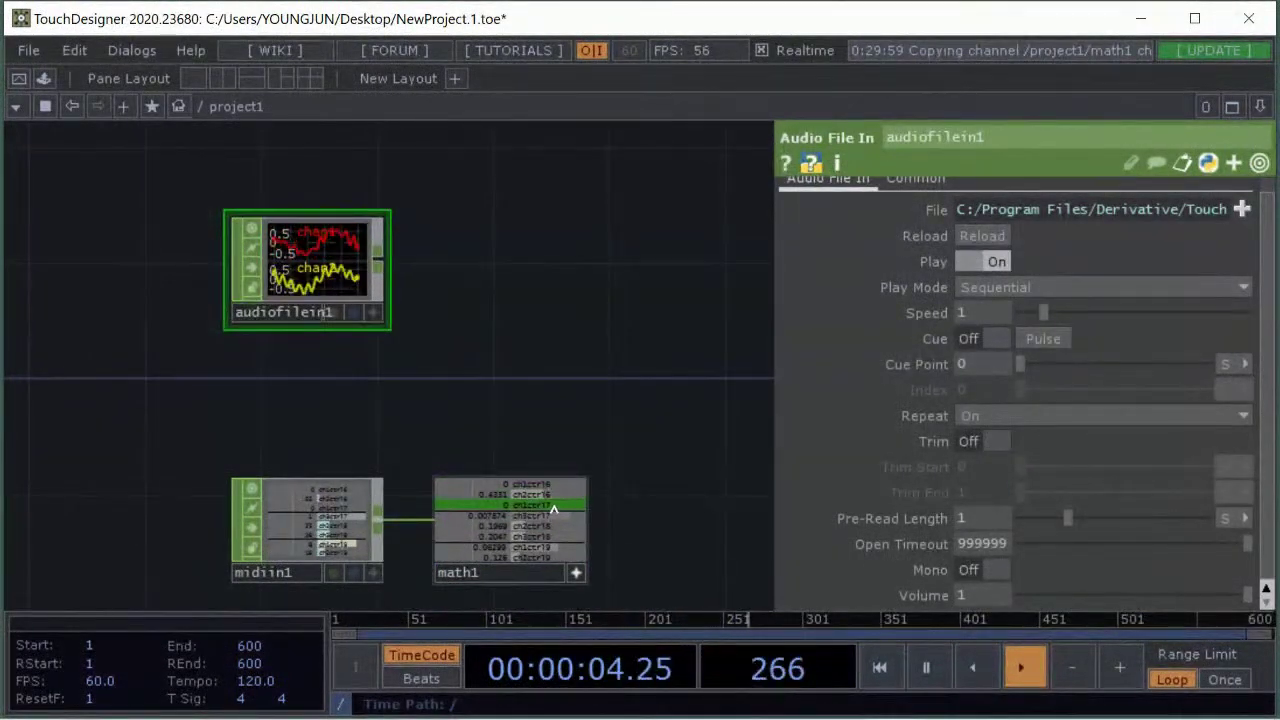
{"action": "left_click_drag", "start_coordinate": [559, 497], "coordinate": [998, 595]}
{"action": "left_click", "coordinate": [990, 583]}
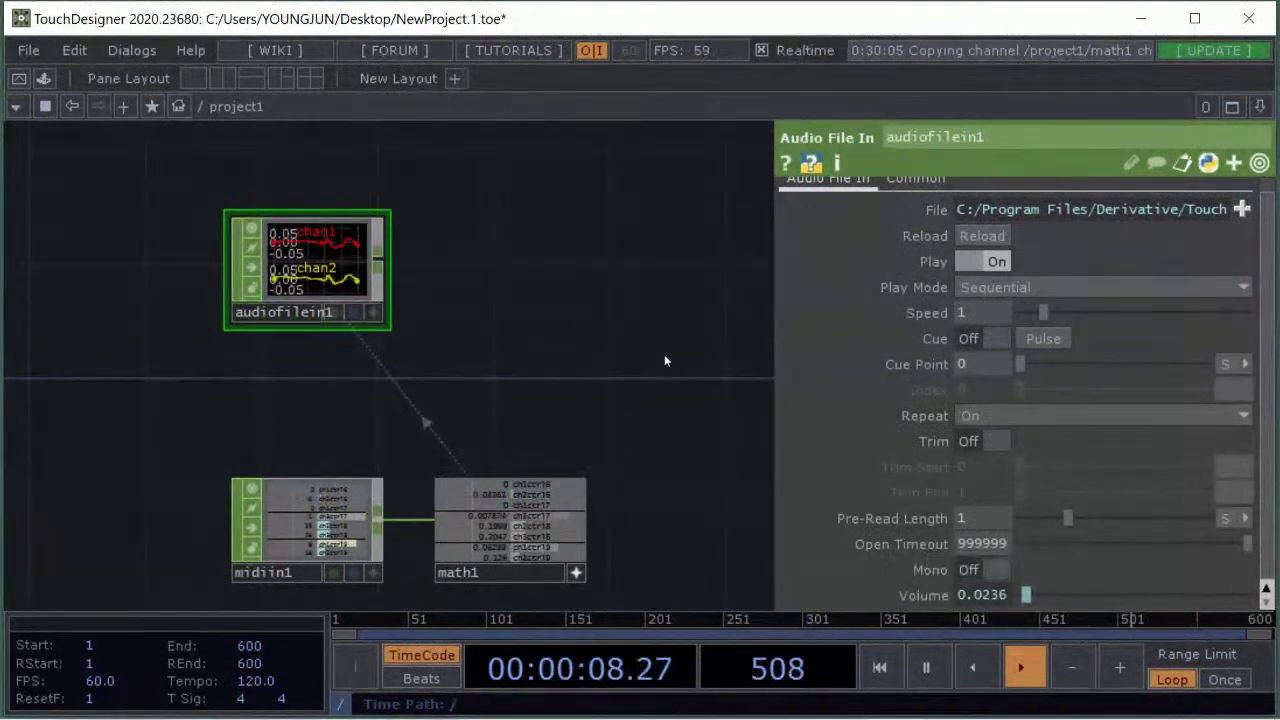
{"action": "key", "text": "XF86AudioRaiseVolume"}
{"action": "key", "text": "XF86AudioLowerVolume"}
{"action": "key", "text": "XF86AudioLowerVolume"}
{"action": "key", "text": "XF86AudioMute"}
Add an Audio Device Out CHOP fed by audiofilein1 and place it above that node
{"action": "key", "text": "Tab"}
{"action": "type", "text": "out"}
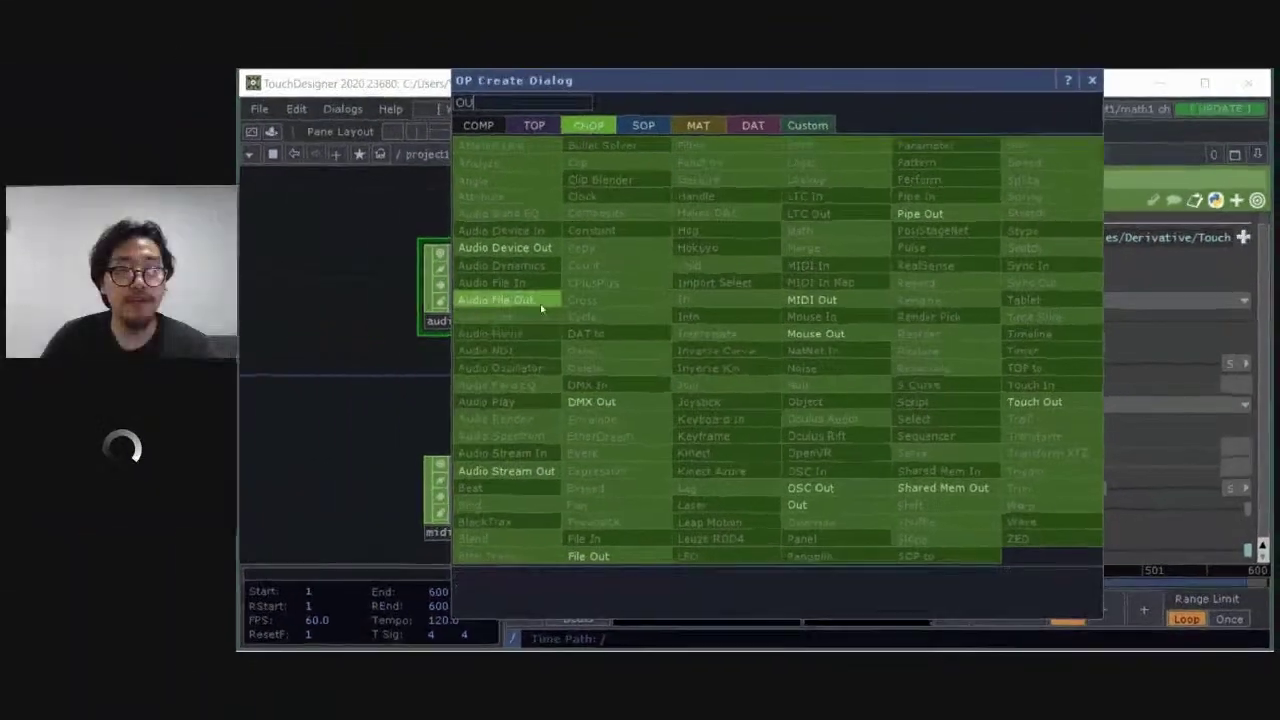
{"action": "left_click", "coordinate": [371, 286]}
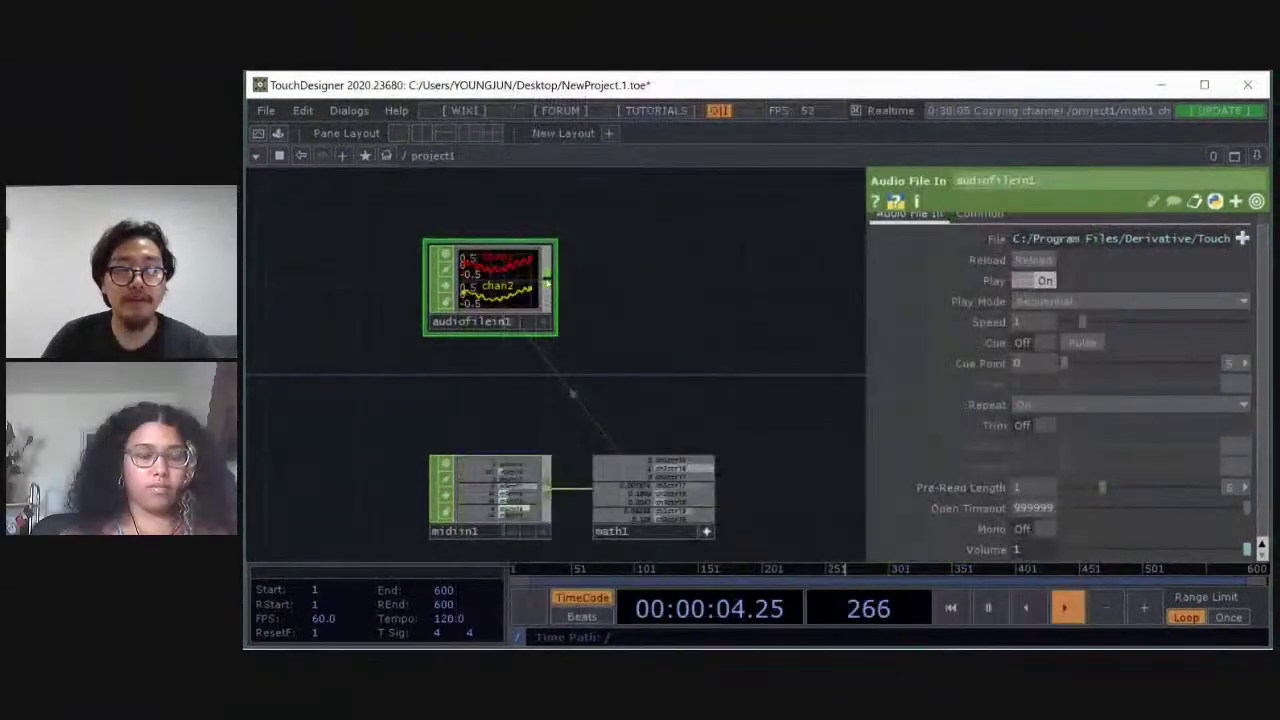
{"action": "key", "text": "Tab"}
{"action": "left_click", "coordinate": [378, 249]}
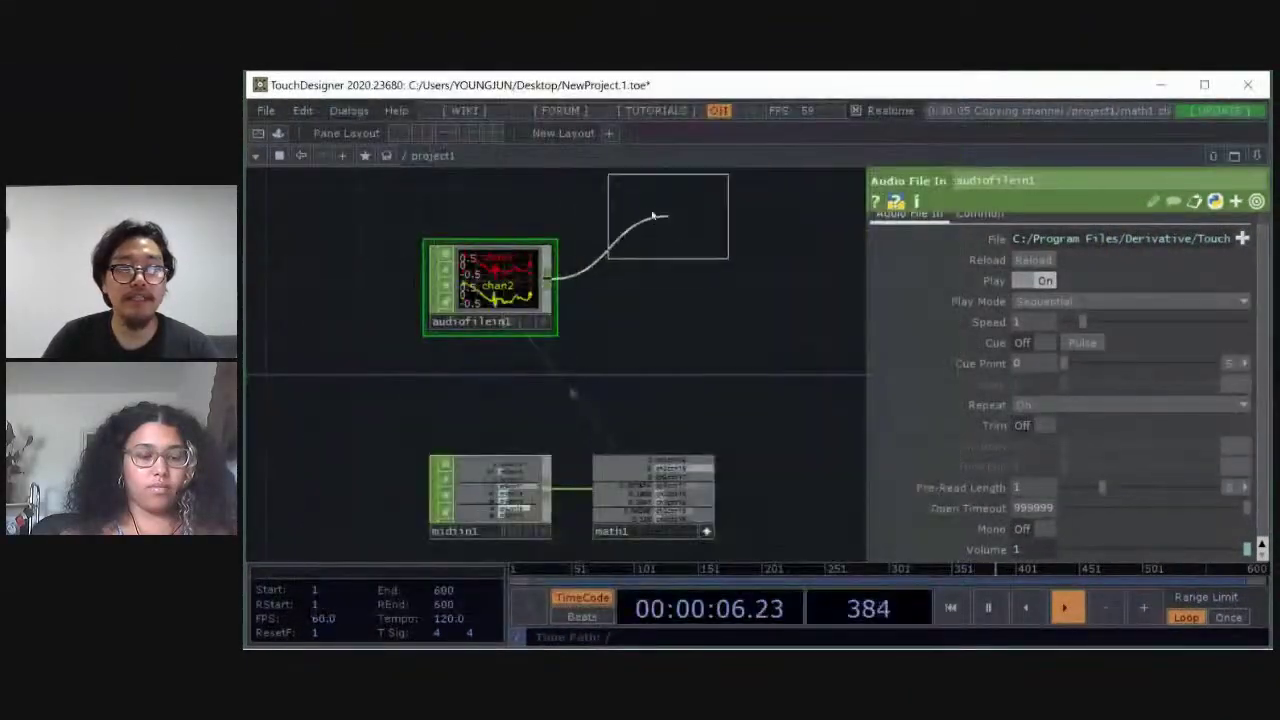
{"action": "left_click", "coordinate": [656, 215]}
{"action": "left_click_drag", "start_coordinate": [691, 317], "coordinate": [601, 399]}
{"action": "left_click_drag", "start_coordinate": [560, 268], "coordinate": [510, 176]}
Branch a Null CHOP off audiofilein1's output and line it up beside audiofilein1
{"action": "left_click", "coordinate": [462, 361]}
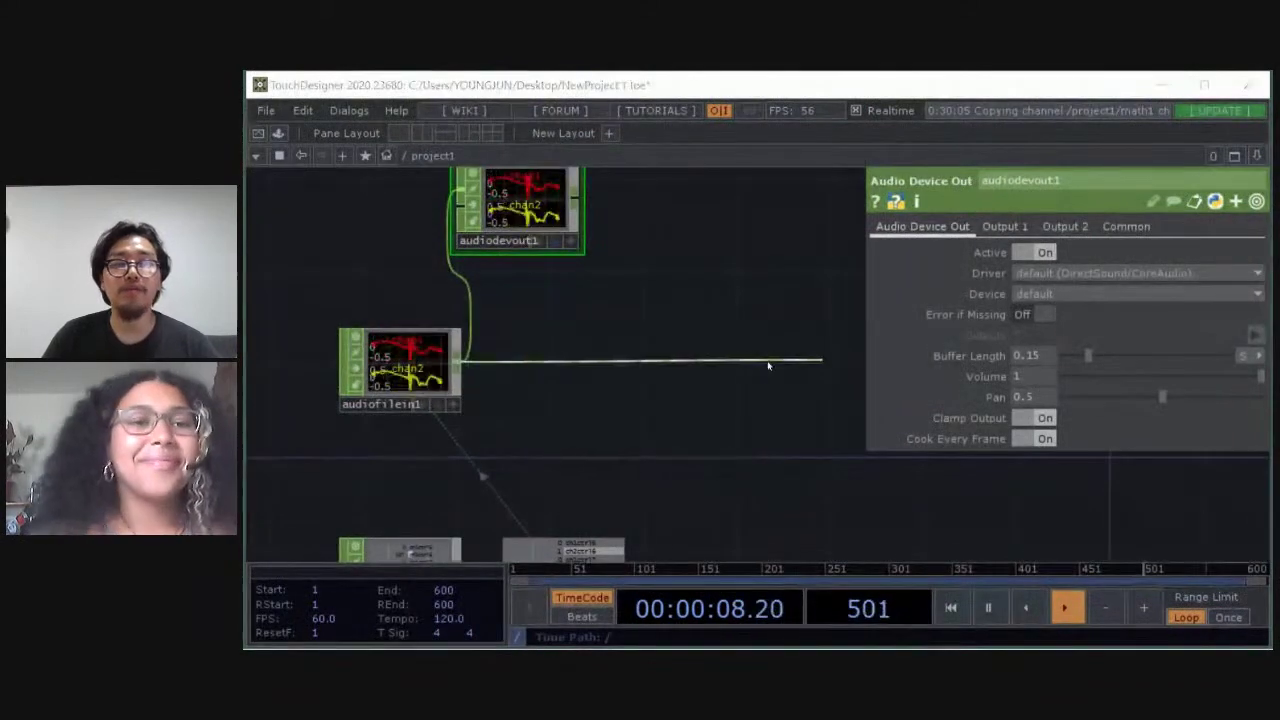
{"action": "left_click", "coordinate": [815, 363]}
{"action": "type", "text": "NULL"}
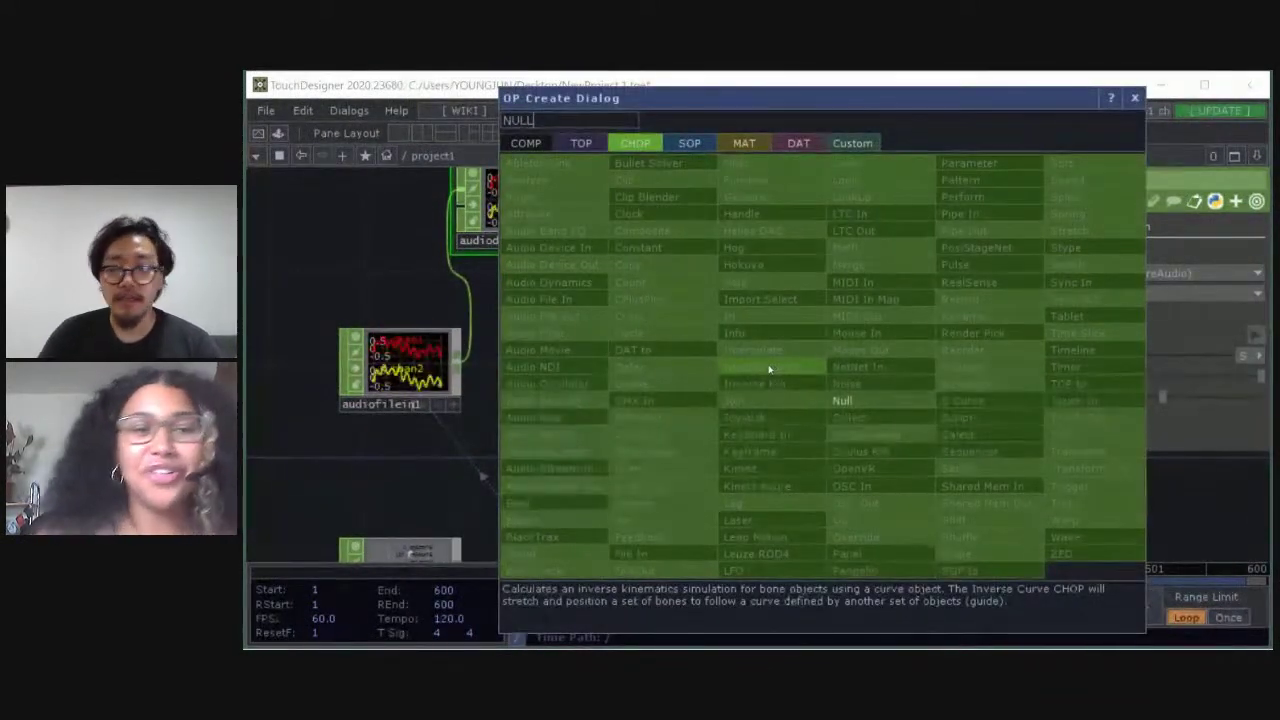
{"action": "key", "text": "Return"}
{"action": "left_click", "coordinate": [705, 345]}
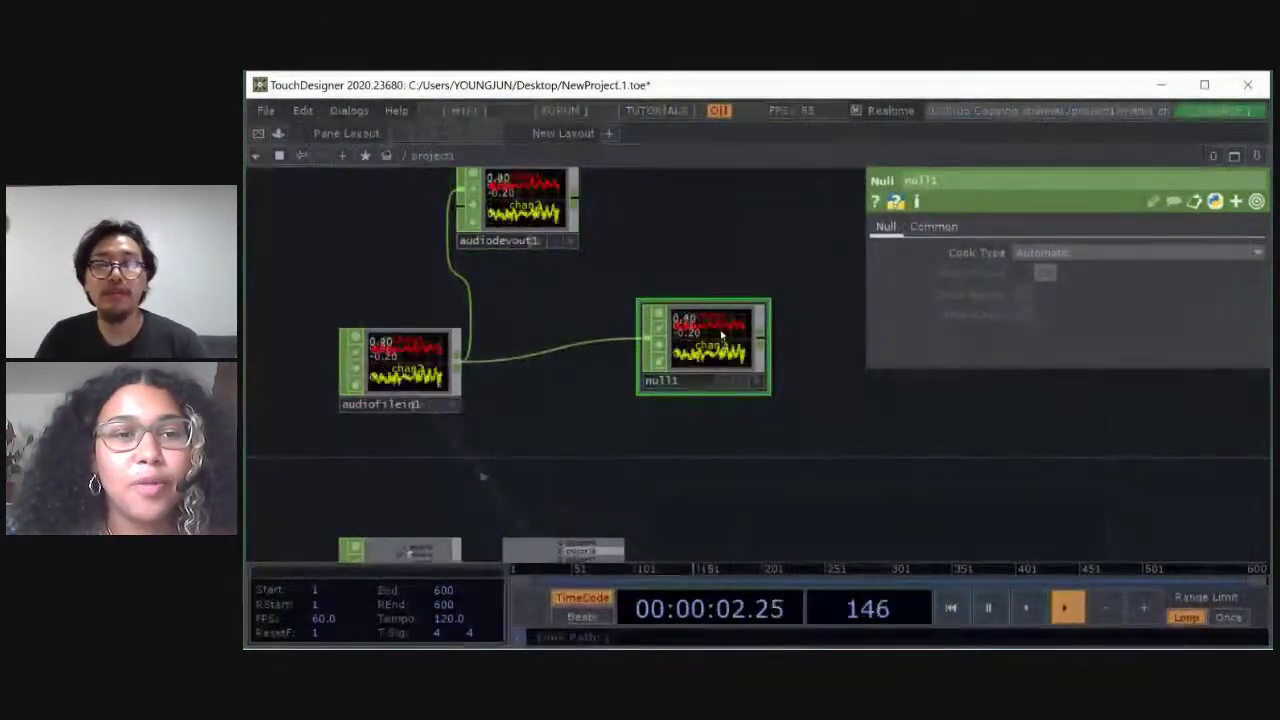
{"action": "left_click_drag", "start_coordinate": [711, 343], "coordinate": [758, 367]}
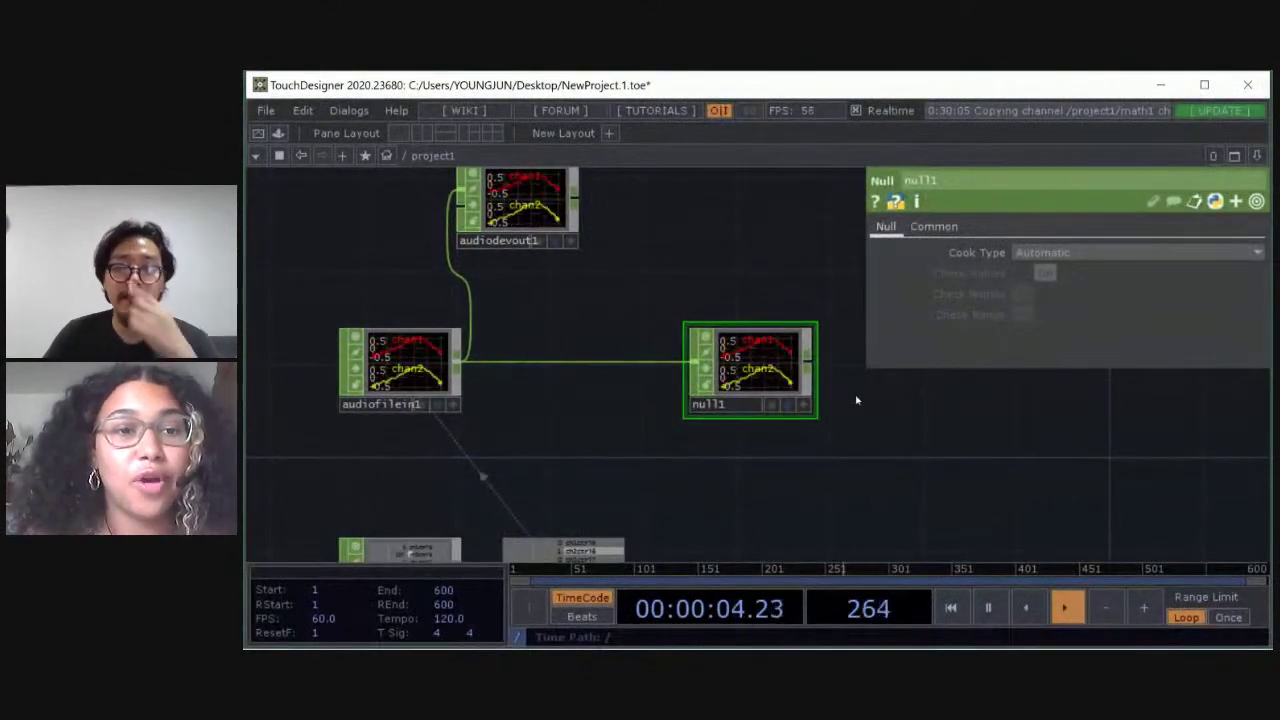
Move null1 farther away from audiofilein1 to leave room between them, keeping the two nodes level
{"action": "left_click_drag", "start_coordinate": [897, 451], "coordinate": [671, 462]}
{"action": "left_click_drag", "start_coordinate": [540, 382], "coordinate": [679, 406]}
{"action": "left_click_drag", "start_coordinate": [442, 270], "coordinate": [763, 280]}
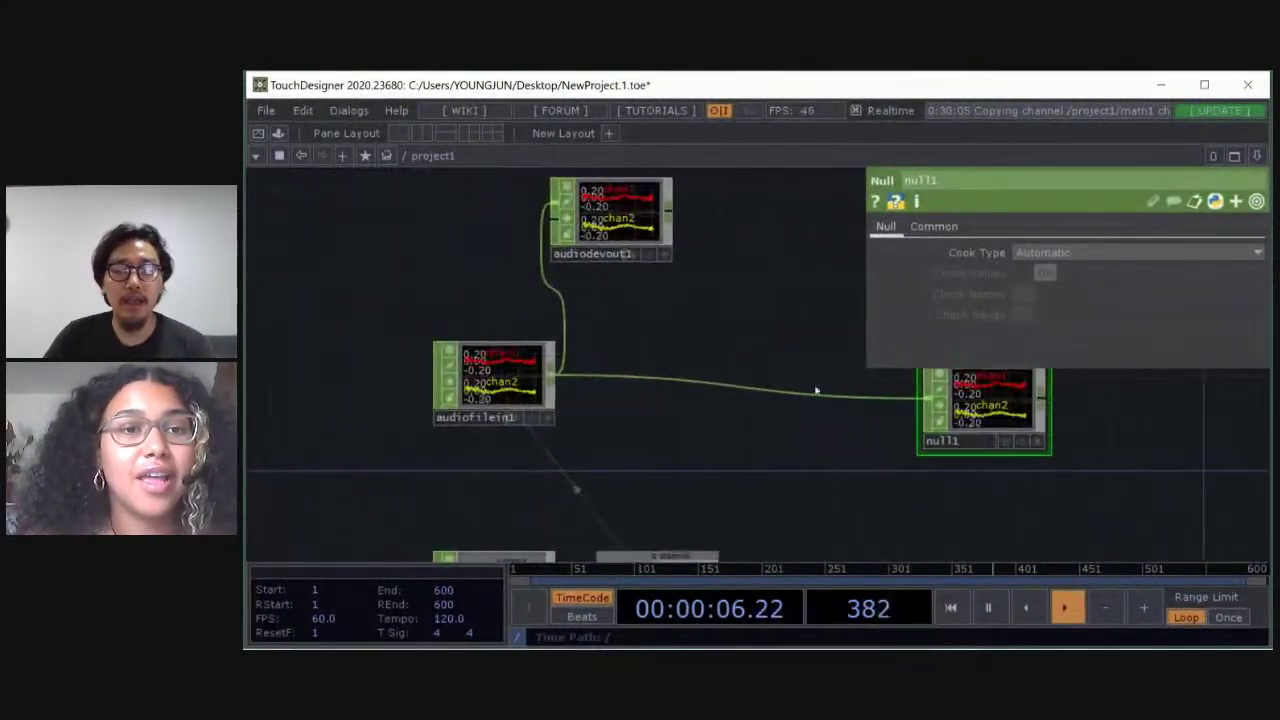
{"action": "left_click_drag", "start_coordinate": [1077, 434], "coordinate": [946, 439]}
{"action": "left_click_drag", "start_coordinate": [827, 425], "coordinate": [827, 400]}
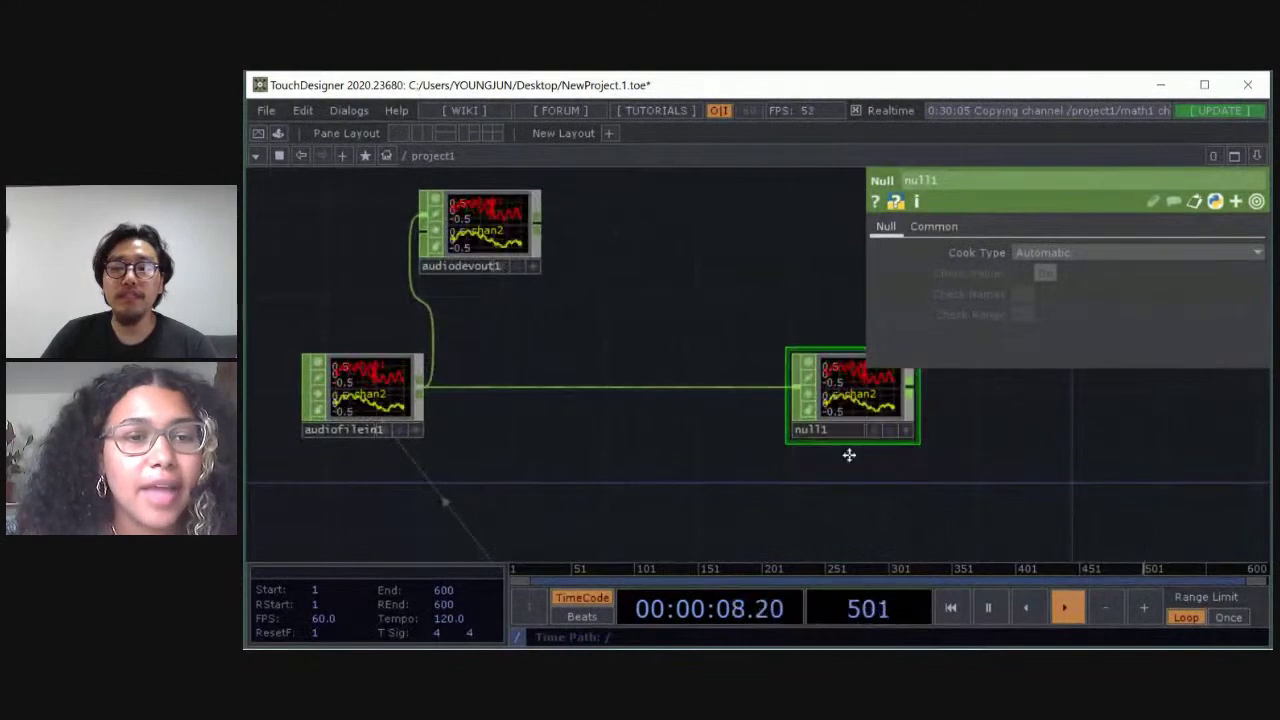
Examine null1's waveform viewer and the wire feeding it from audiofilein1
{"action": "left_click_drag", "start_coordinate": [849, 456], "coordinate": [718, 456]}
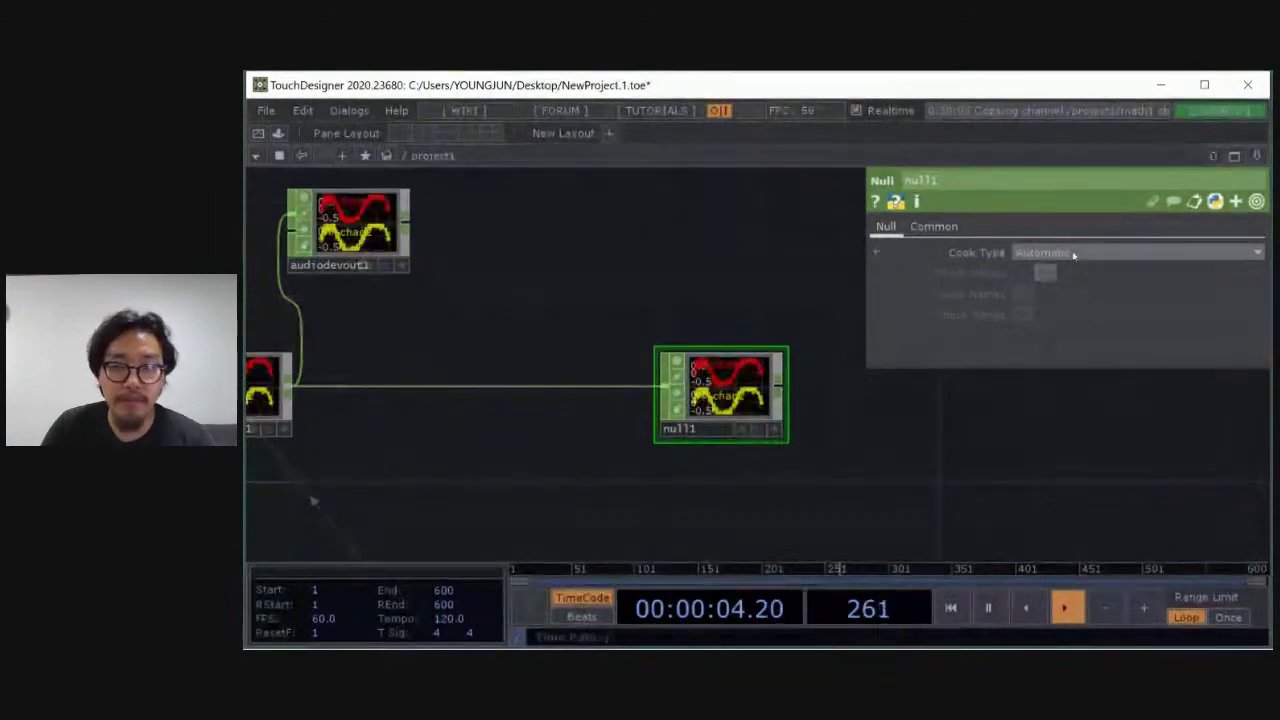
{"action": "left_click_drag", "start_coordinate": [534, 337], "coordinate": [744, 333]}
{"action": "left_click_drag", "start_coordinate": [773, 475], "coordinate": [635, 479]}
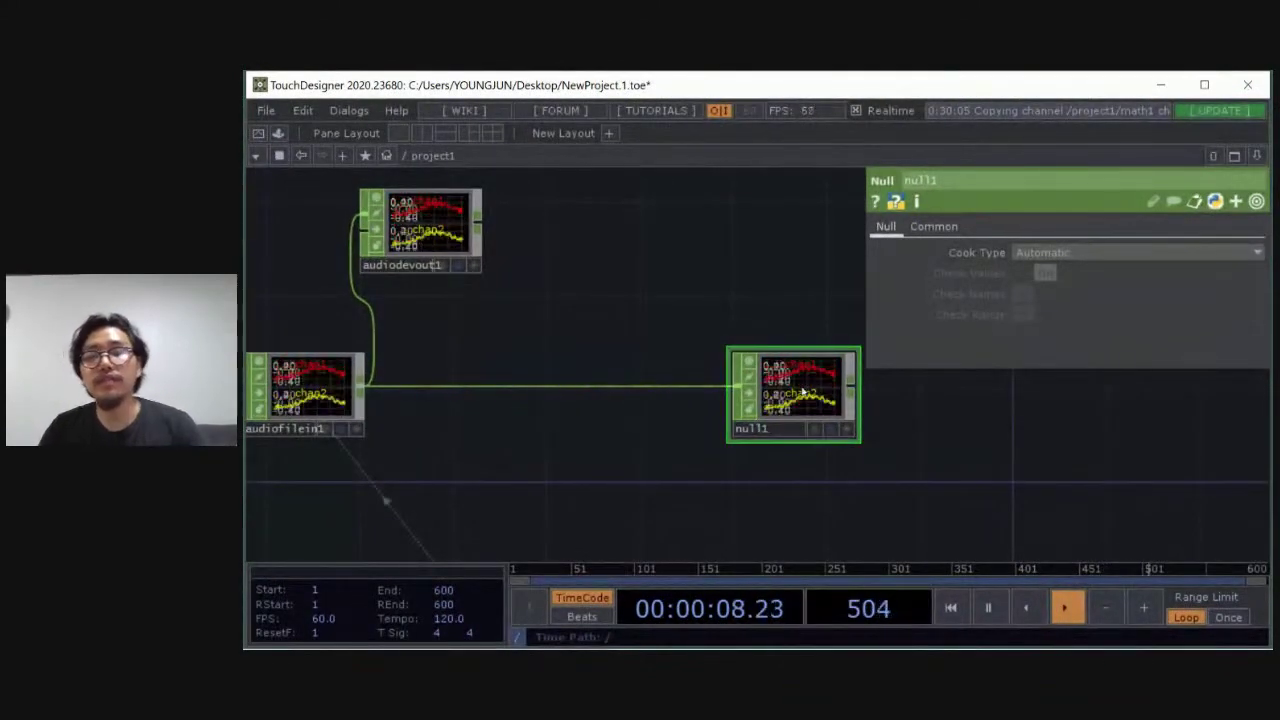
{"action": "scroll", "coordinate": [830, 395], "scroll_direction": "up", "scroll_amount": 4}
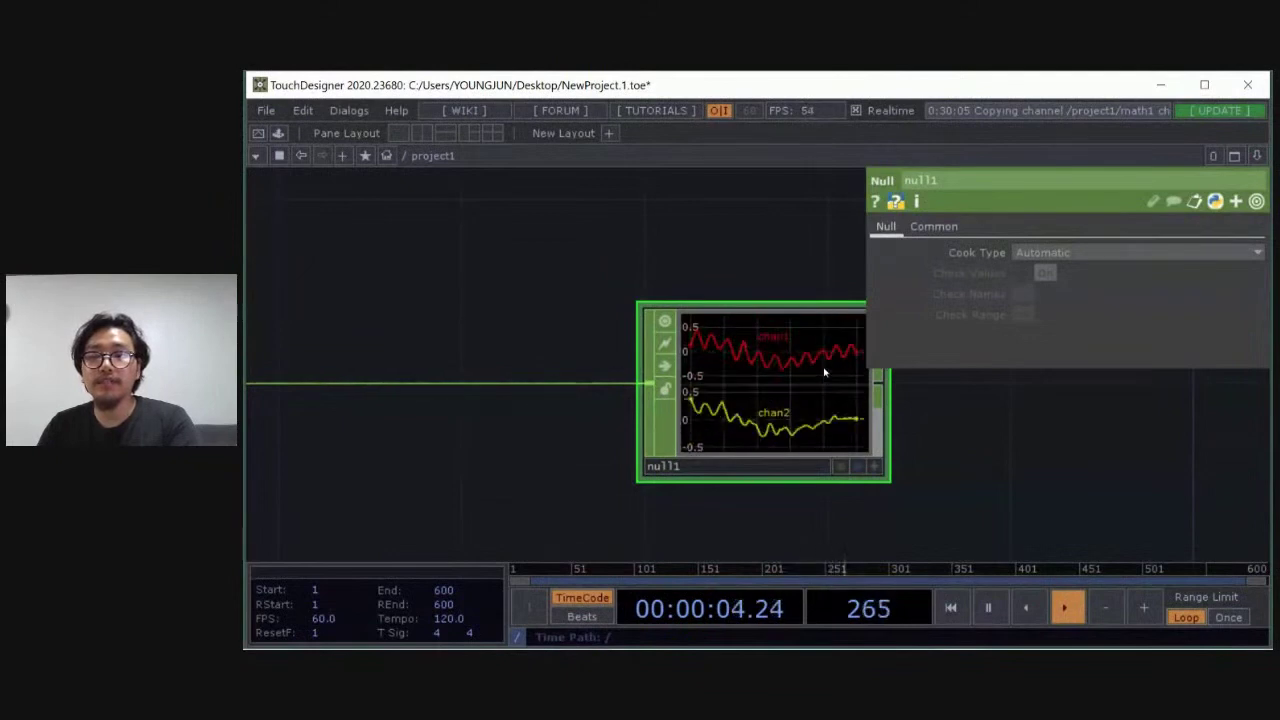
{"action": "left_click_drag", "start_coordinate": [443, 257], "coordinate": [625, 273]}
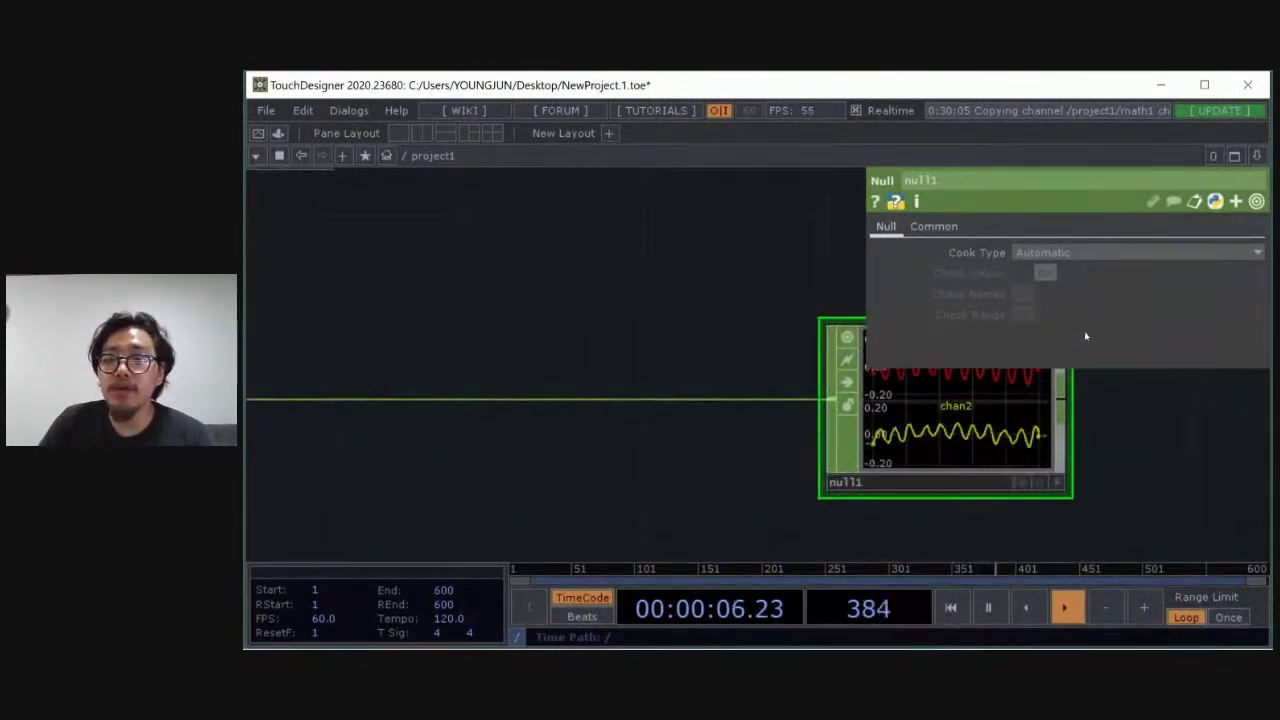
{"action": "left_click_drag", "start_coordinate": [1110, 398], "coordinate": [920, 400]}
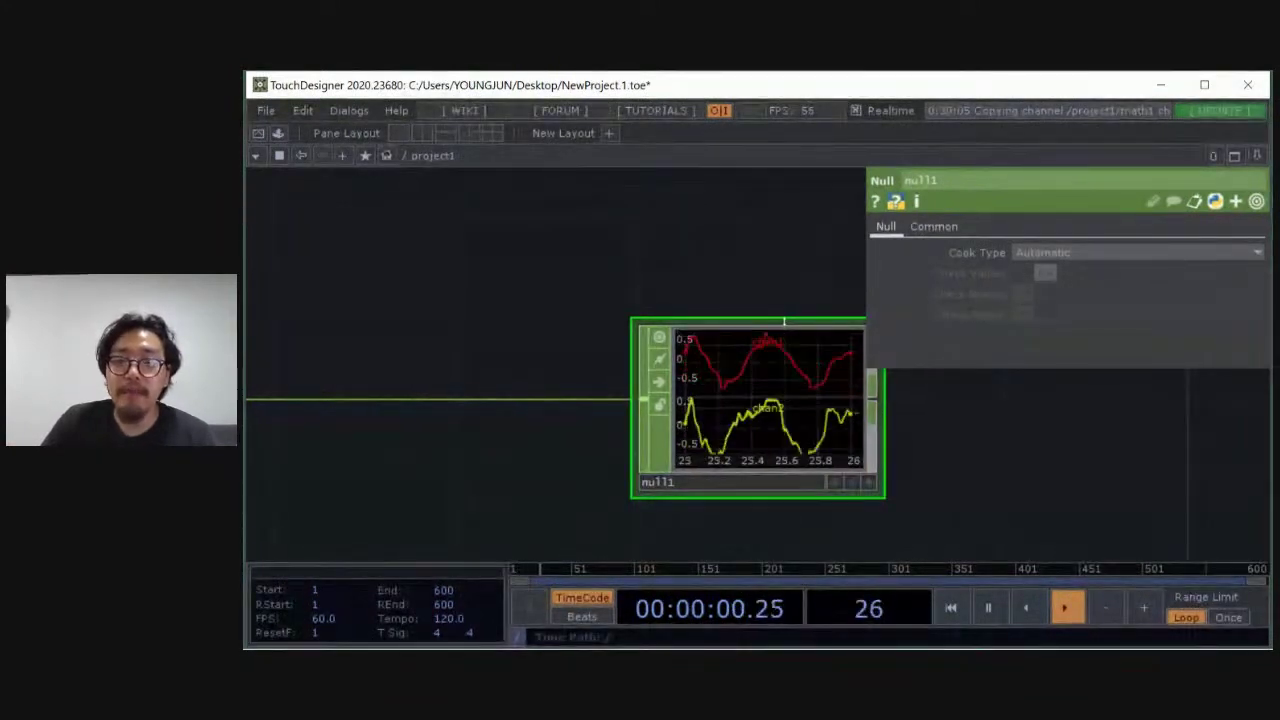
{"action": "left_click_drag", "start_coordinate": [394, 301], "coordinate": [699, 308]}
{"action": "middle_click_drag", "start_coordinate": [699, 308], "coordinate": [484, 312]}
{"action": "left_click_drag", "start_coordinate": [556, 344], "coordinate": [398, 380]}
{"action": "left_click_drag", "start_coordinate": [720, 286], "coordinate": [648, 288]}
{"action": "left_click_drag", "start_coordinate": [928, 400], "coordinate": [980, 375]}
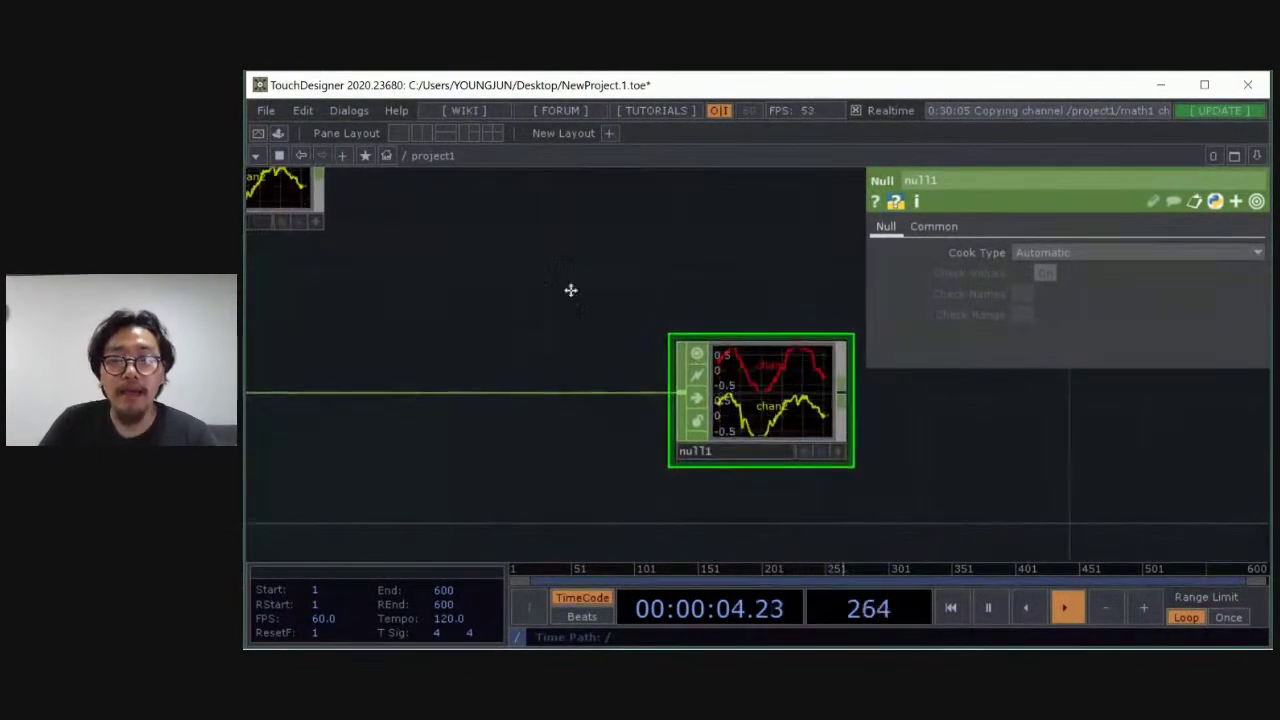
{"action": "left_click_drag", "start_coordinate": [446, 286], "coordinate": [789, 294]}
{"action": "left_click_drag", "start_coordinate": [831, 360], "coordinate": [570, 347]}
{"action": "left_click_drag", "start_coordinate": [922, 378], "coordinate": [1023, 423]}
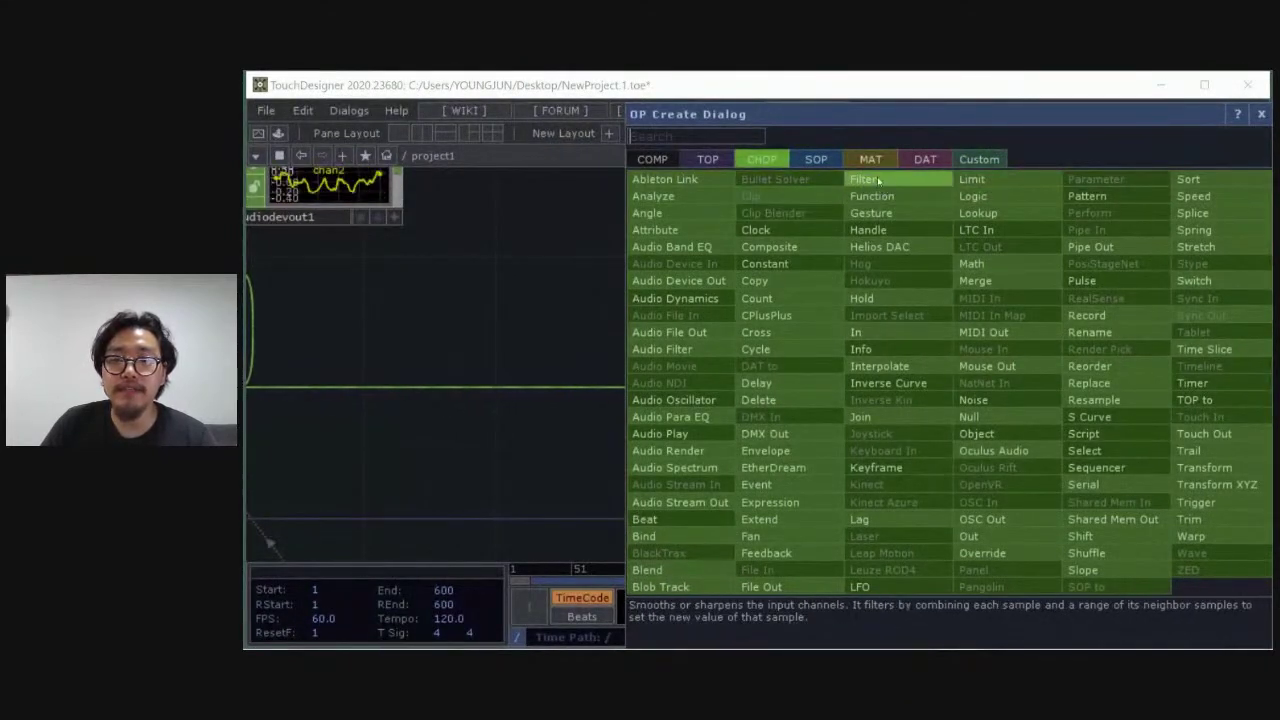
{"action": "left_click", "coordinate": [969, 417]}
{"action": "left_click", "coordinate": [840, 393]}
{"action": "right_click", "coordinate": [583, 317]}
{"action": "left_click_drag", "start_coordinate": [420, 343], "coordinate": [637, 340]}
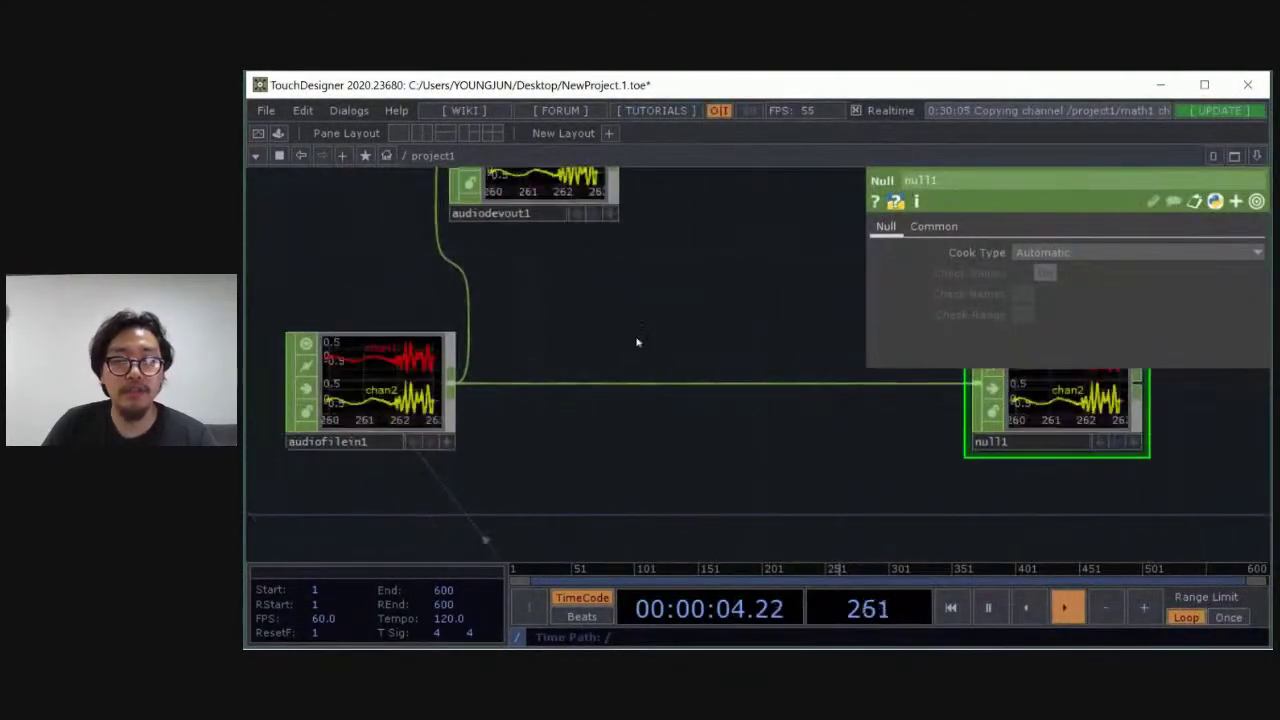
Try inserting a Select CHOP on the wire between audiofilein1 and null1, and delete it again
{"action": "scroll", "coordinate": [830, 366], "scroll_direction": "down", "scroll_amount": 1}
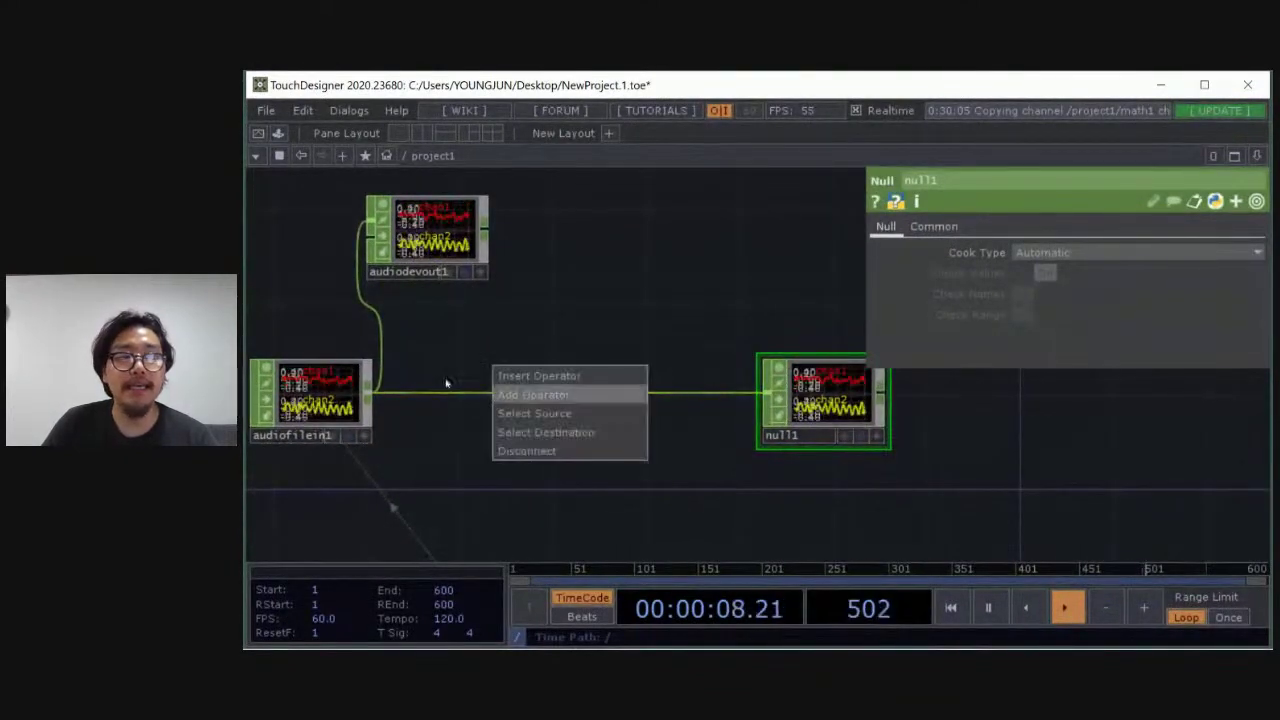
{"action": "left_click", "coordinate": [518, 376]}
{"action": "type", "text": "SE"}
{"action": "left_click", "coordinate": [705, 448]}
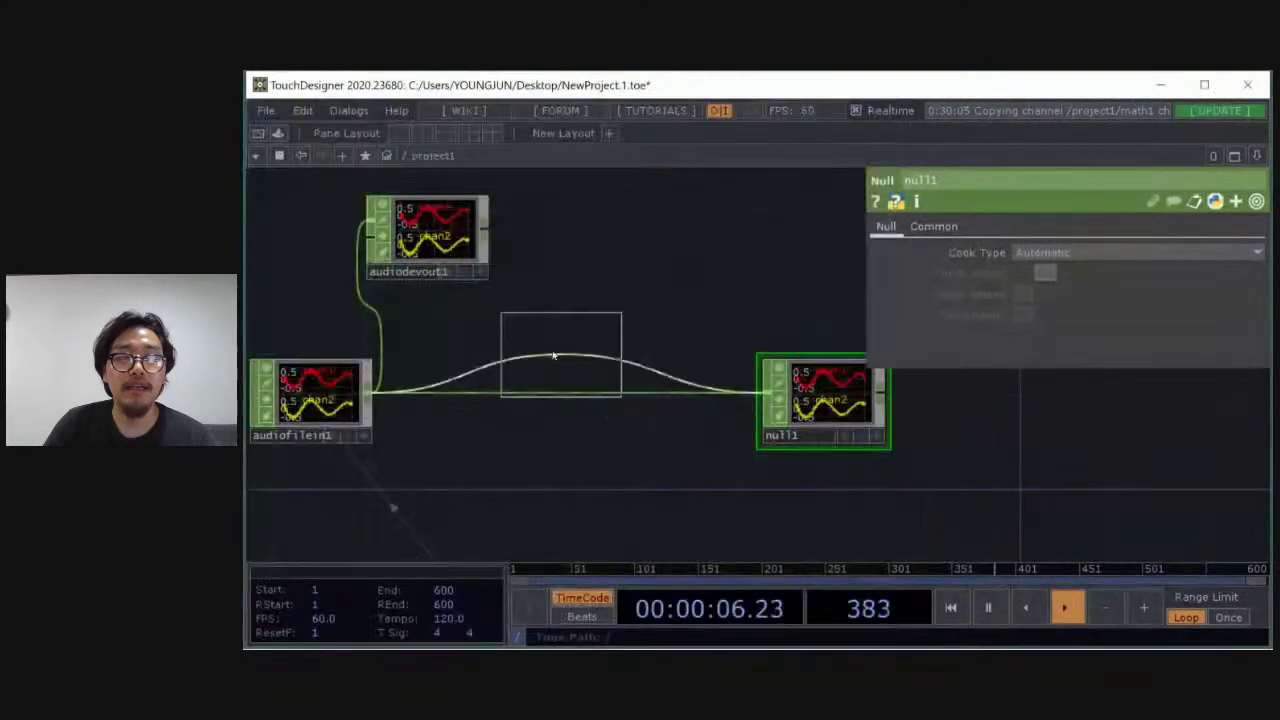
{"action": "left_click", "coordinate": [571, 398]}
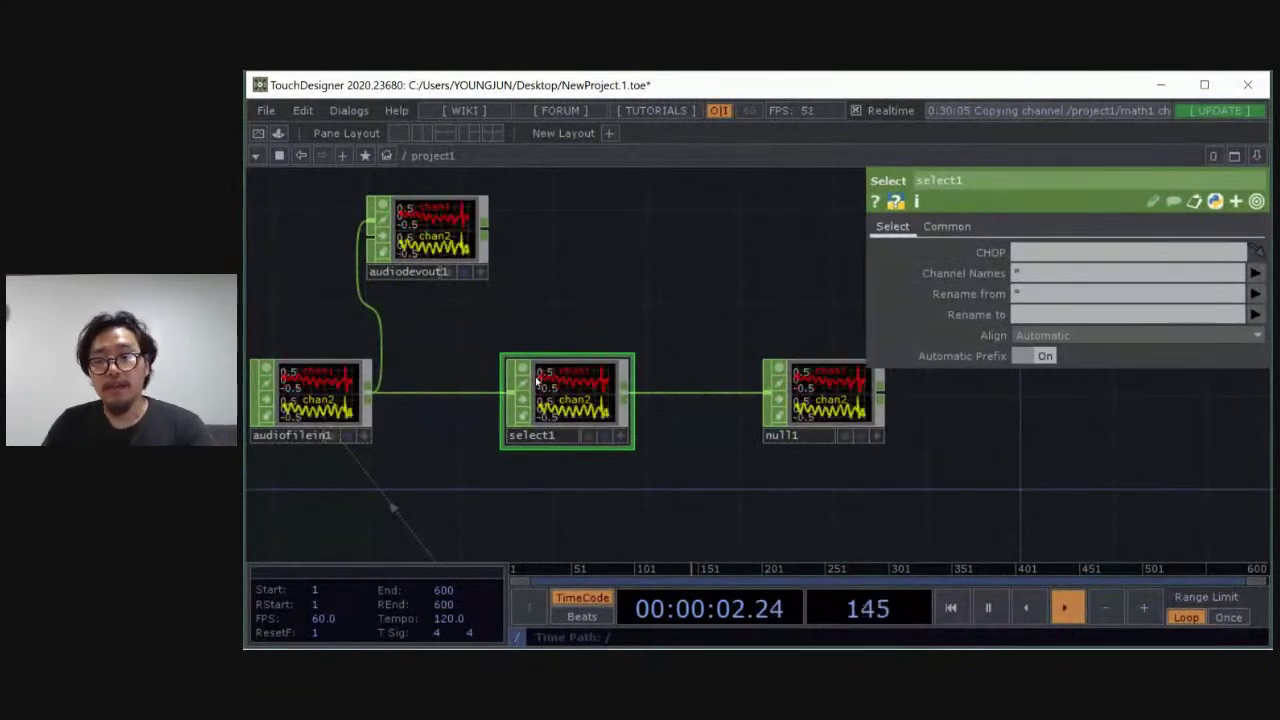
{"action": "key", "text": "Delete"}
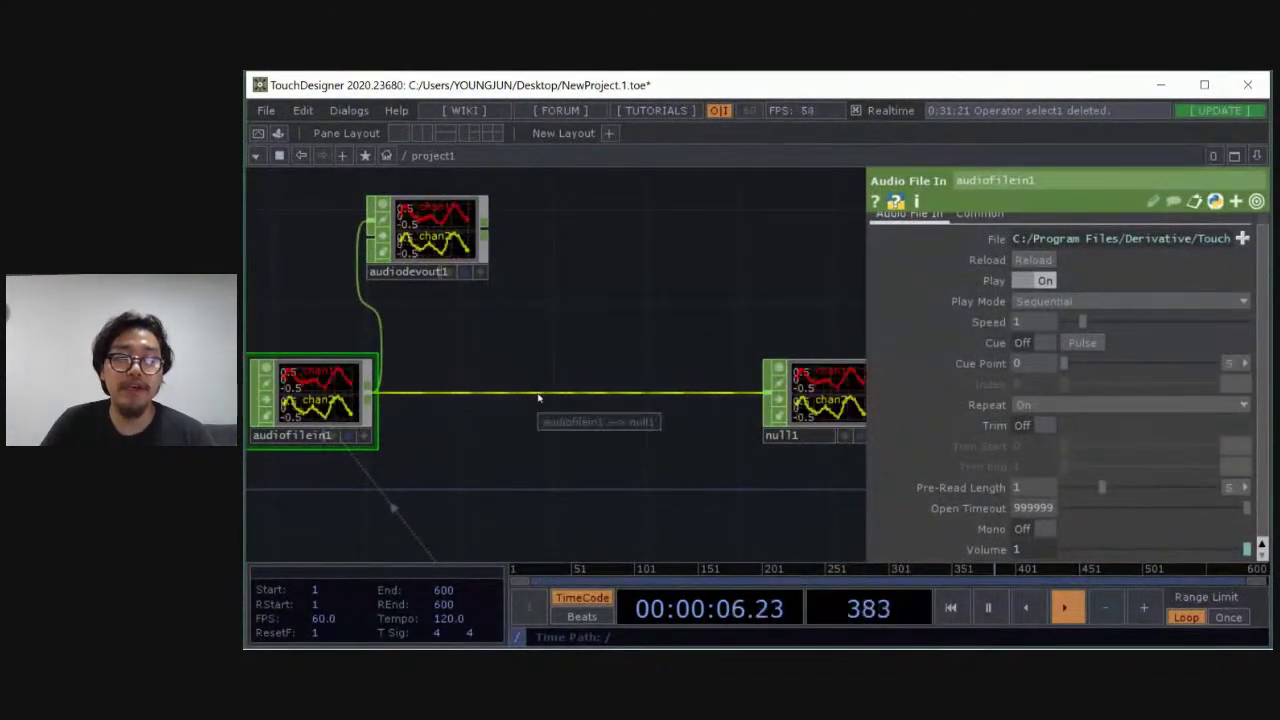
Insert a Select CHOP on the wire between audiofilein1 and null1, filtering the operators by "SELE"
{"action": "right_click", "coordinate": [539, 397]}
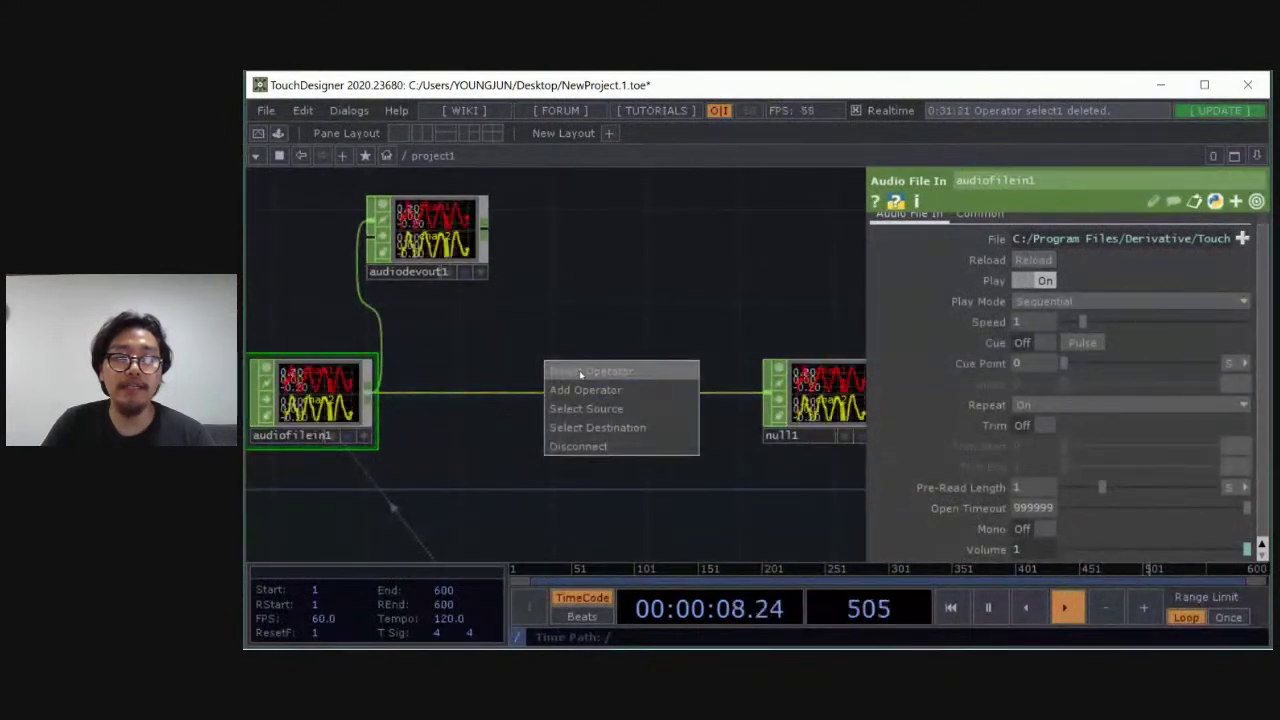
{"action": "left_click", "coordinate": [580, 373]}
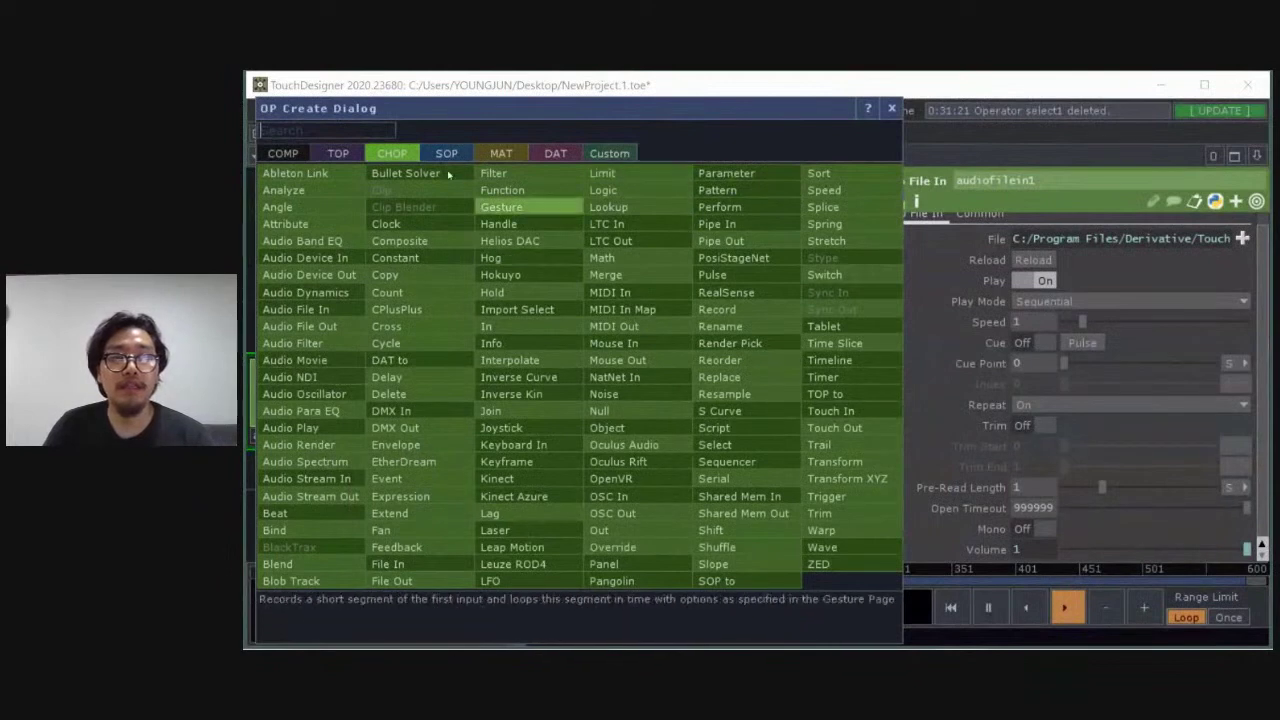
{"action": "type", "text": "D"}
{"action": "key", "text": "BackSpace"}
{"action": "type", "text": "MATH"}
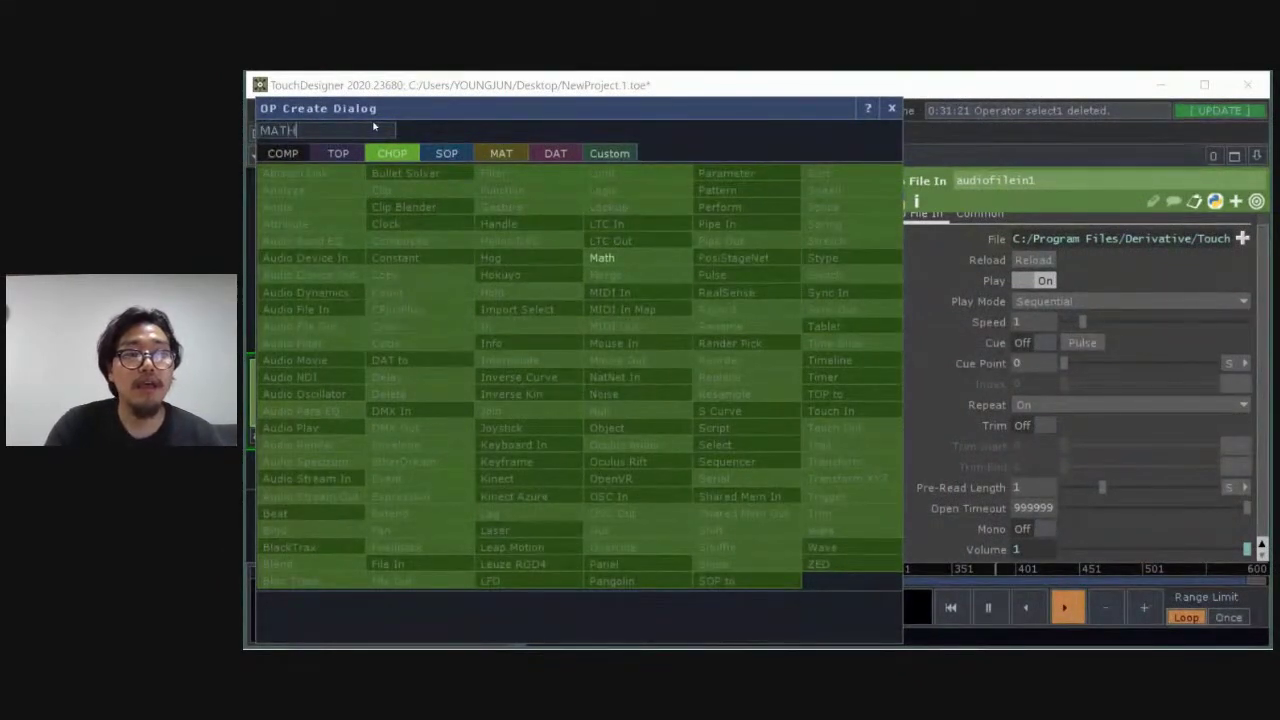
{"action": "key", "text": "BackSpace"}
{"action": "key", "text": "BackSpace"}
{"action": "type", "text": "SE"}
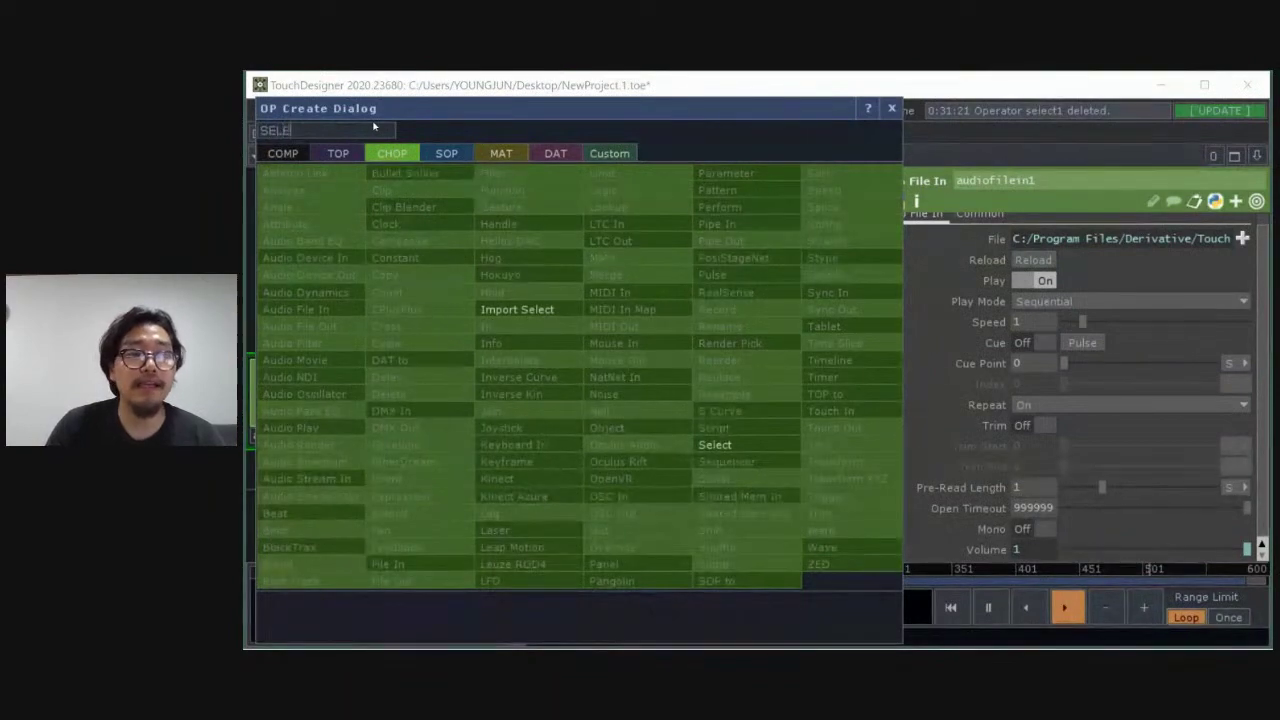
{"action": "type", "text": "LE"}
{"action": "left_click", "coordinate": [715, 444]}
{"action": "left_click", "coordinate": [572, 376]}
{"action": "left_click_drag", "start_coordinate": [572, 376], "coordinate": [572, 352]}
{"action": "left_click_drag", "start_coordinate": [669, 318], "coordinate": [624, 302]}
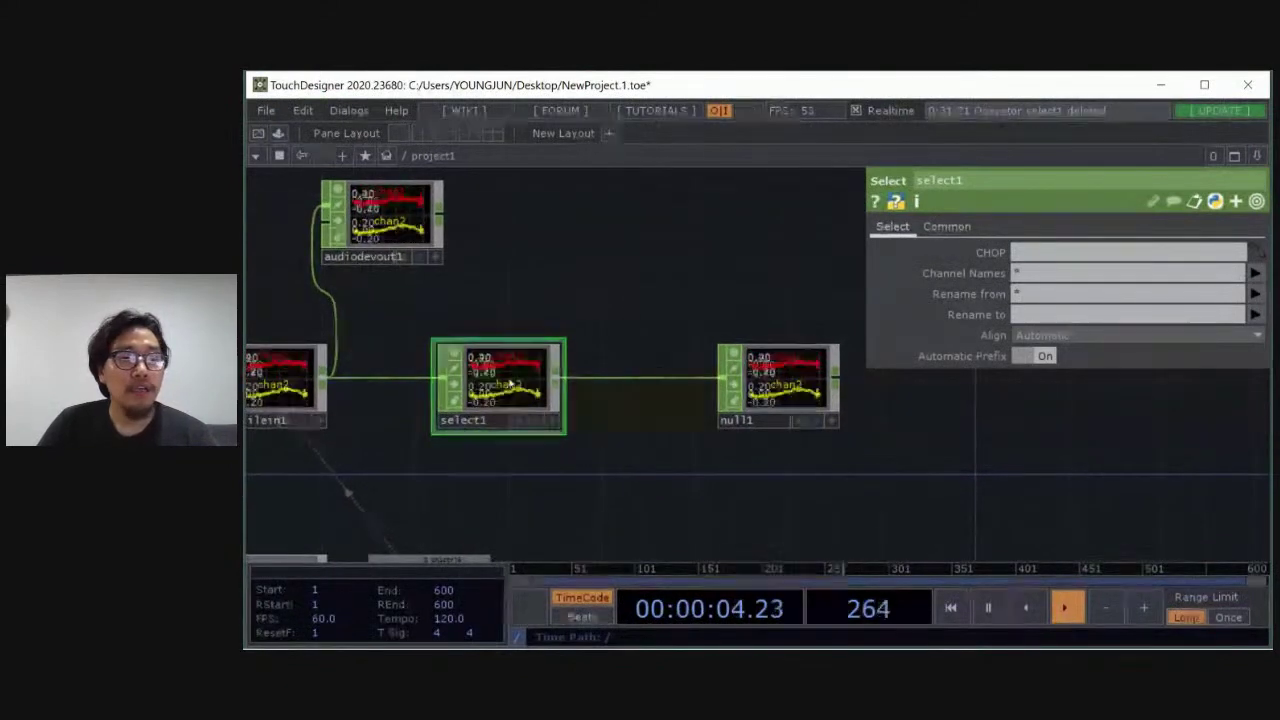
Pause the timeline and check the MIDI-driven Volume in audiofilein1's parameters
{"action": "left_click_drag", "start_coordinate": [654, 449], "coordinate": [694, 429]}
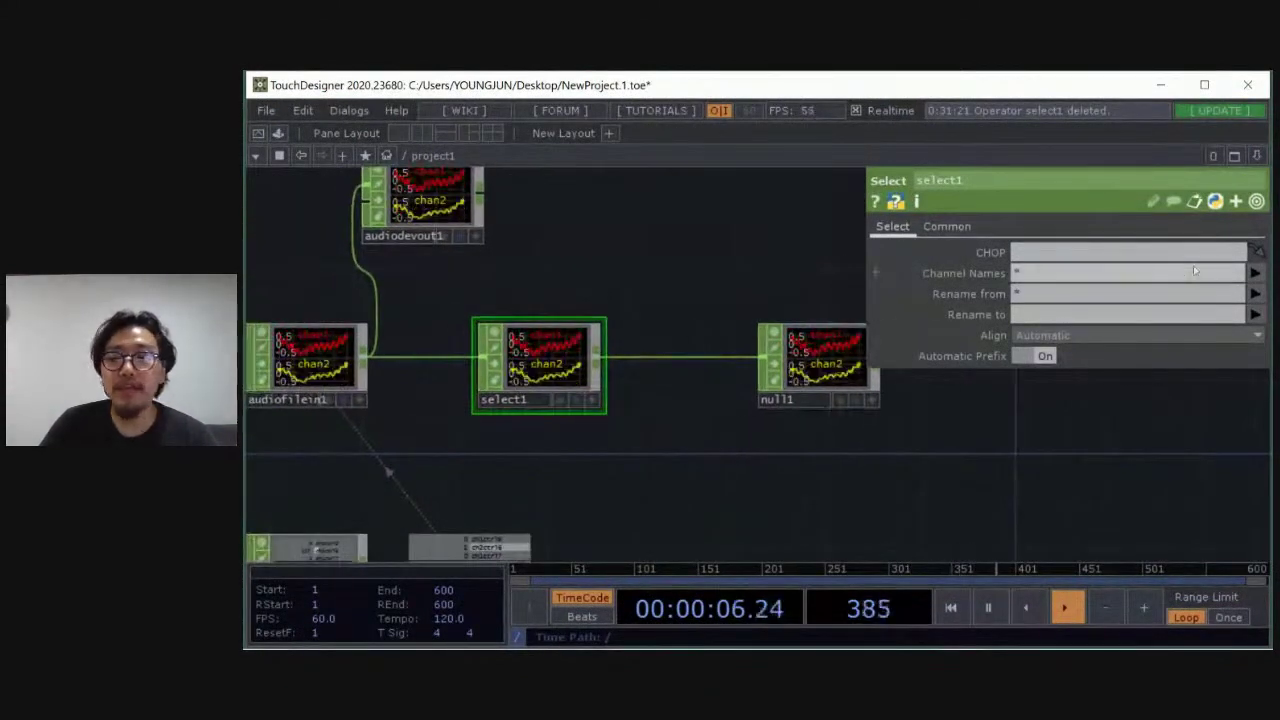
{"action": "left_click_drag", "start_coordinate": [686, 440], "coordinate": [571, 334]}
{"action": "key", "text": "space"}
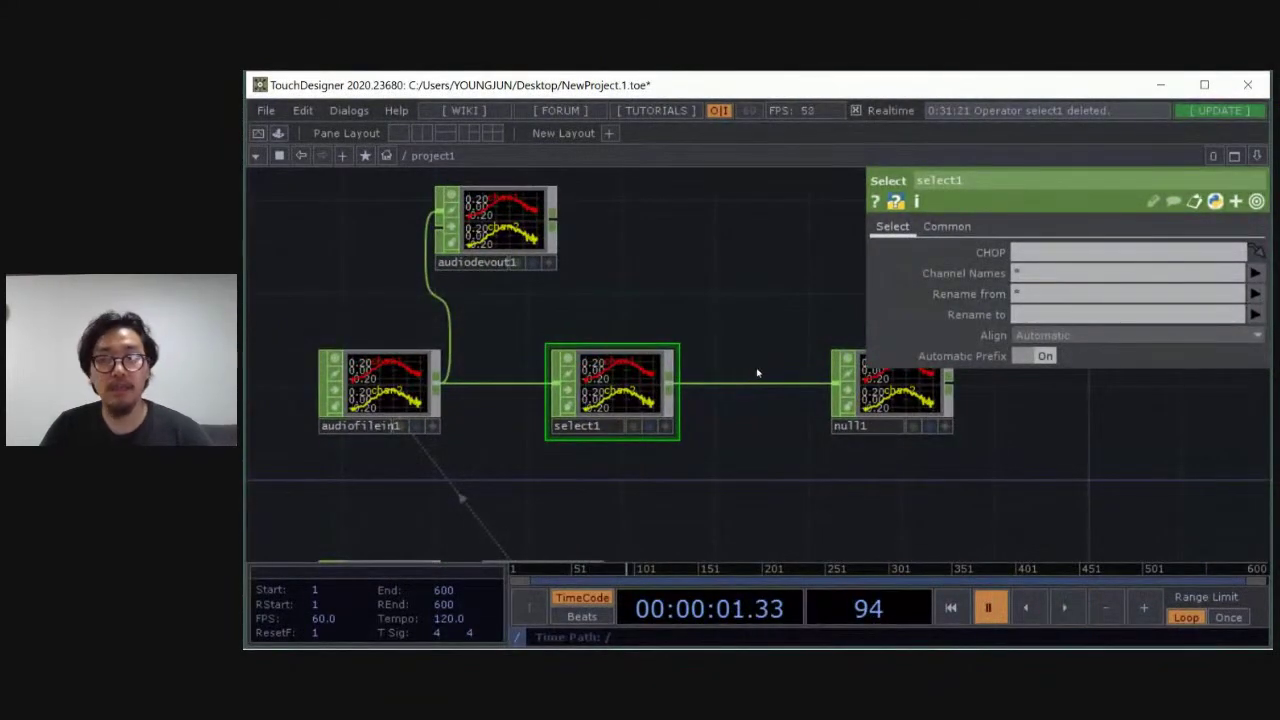
{"action": "left_click_drag", "start_coordinate": [669, 510], "coordinate": [689, 417]}
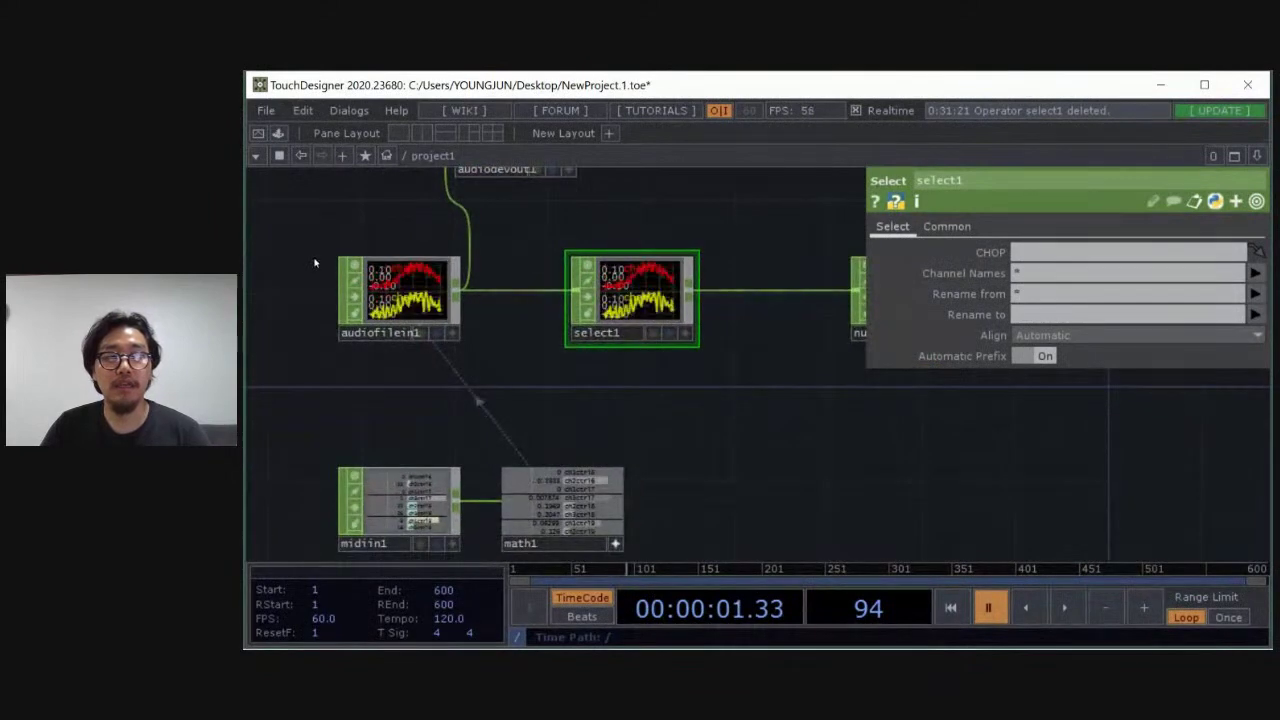
{"action": "left_click", "coordinate": [400, 300]}
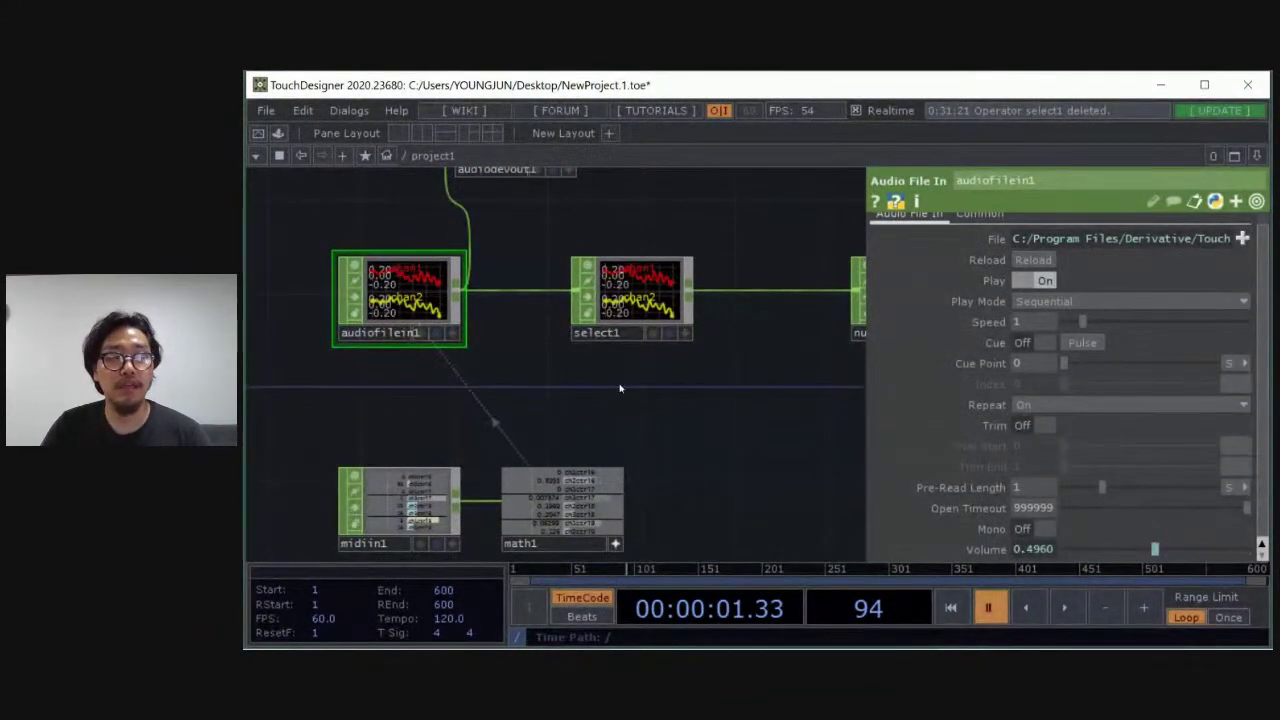
{"action": "left_click_drag", "start_coordinate": [669, 247], "coordinate": [625, 325]}
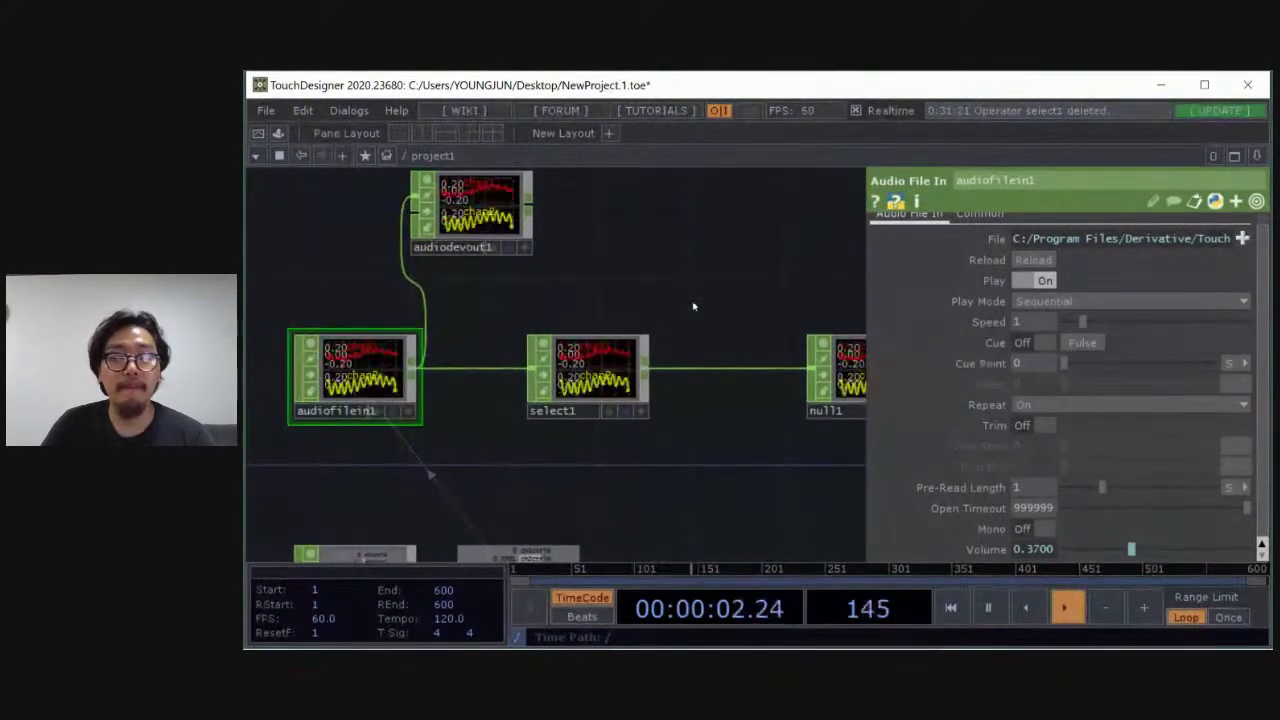
{"action": "left_click_drag", "start_coordinate": [602, 257], "coordinate": [506, 199]}
Set select1's Channel Names to chan1
{"action": "left_click", "coordinate": [495, 320]}
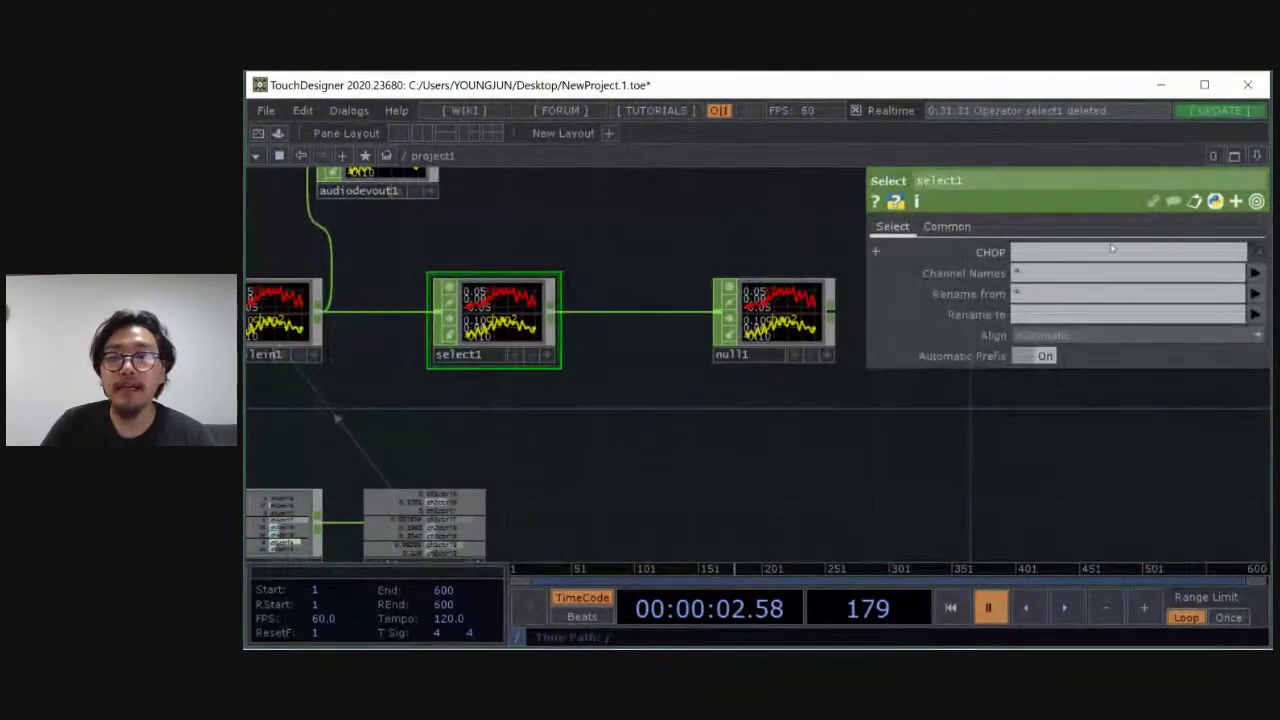
{"action": "left_click", "coordinate": [1254, 272]}
{"action": "left_click", "coordinate": [1240, 307]}
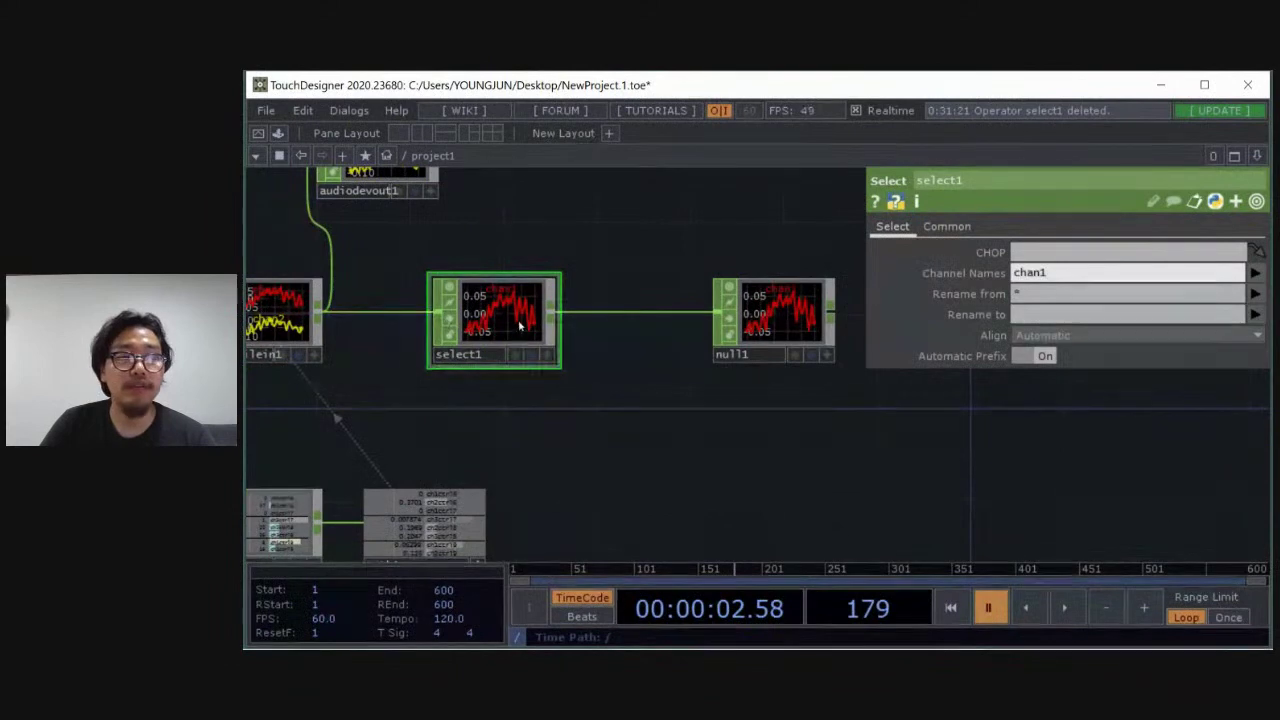
Play the timeline briefly, pause it, and examine the chan1 waveform in null1's viewer
{"action": "key", "text": "space"}
{"action": "left_click_drag", "start_coordinate": [700, 279], "coordinate": [598, 352]}
{"action": "key", "text": "space"}
{"action": "scroll", "coordinate": [680, 395], "scroll_direction": "up", "scroll_amount": 5}
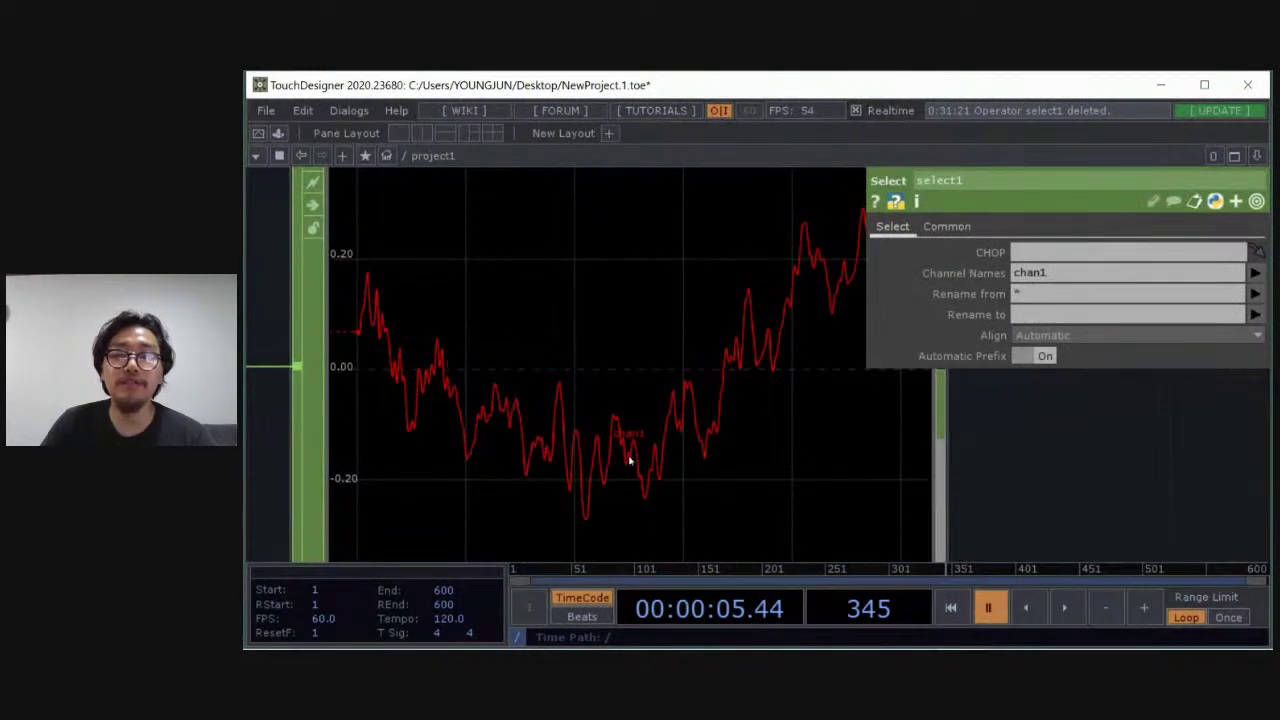
{"action": "scroll", "coordinate": [624, 401], "scroll_direction": "down", "scroll_amount": 3}
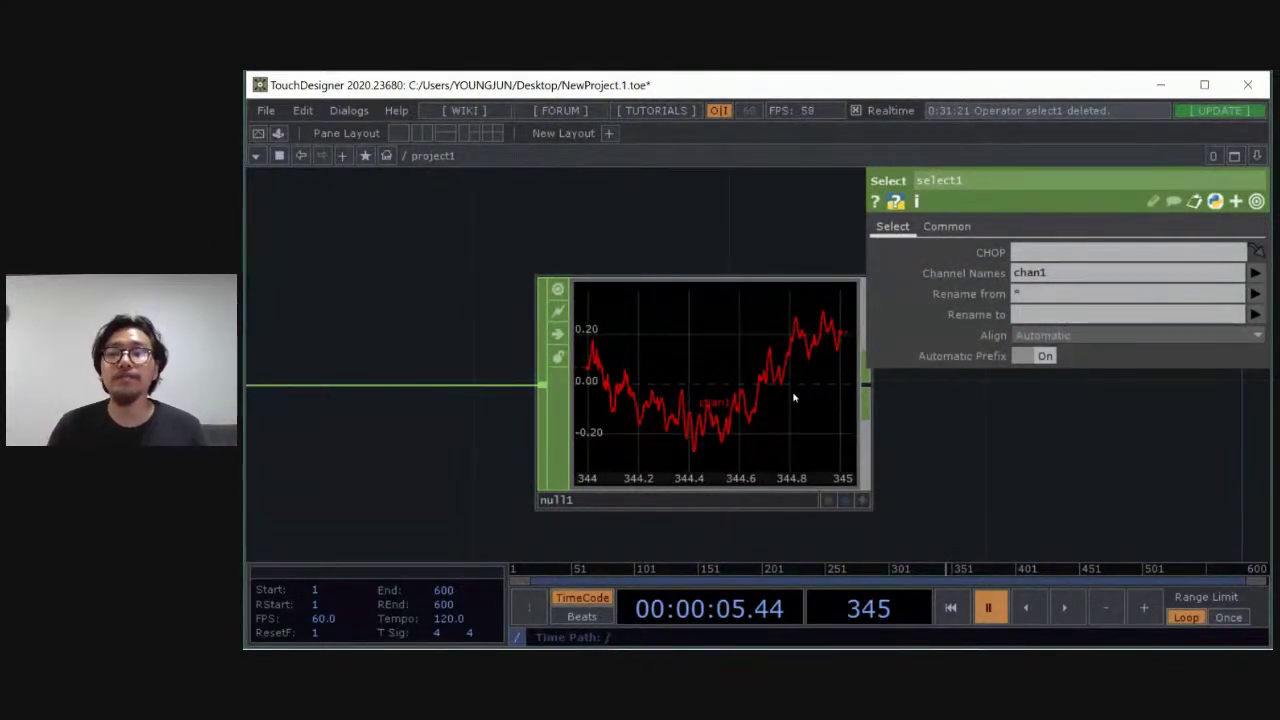
{"action": "left_click_drag", "start_coordinate": [945, 457], "coordinate": [852, 476]}
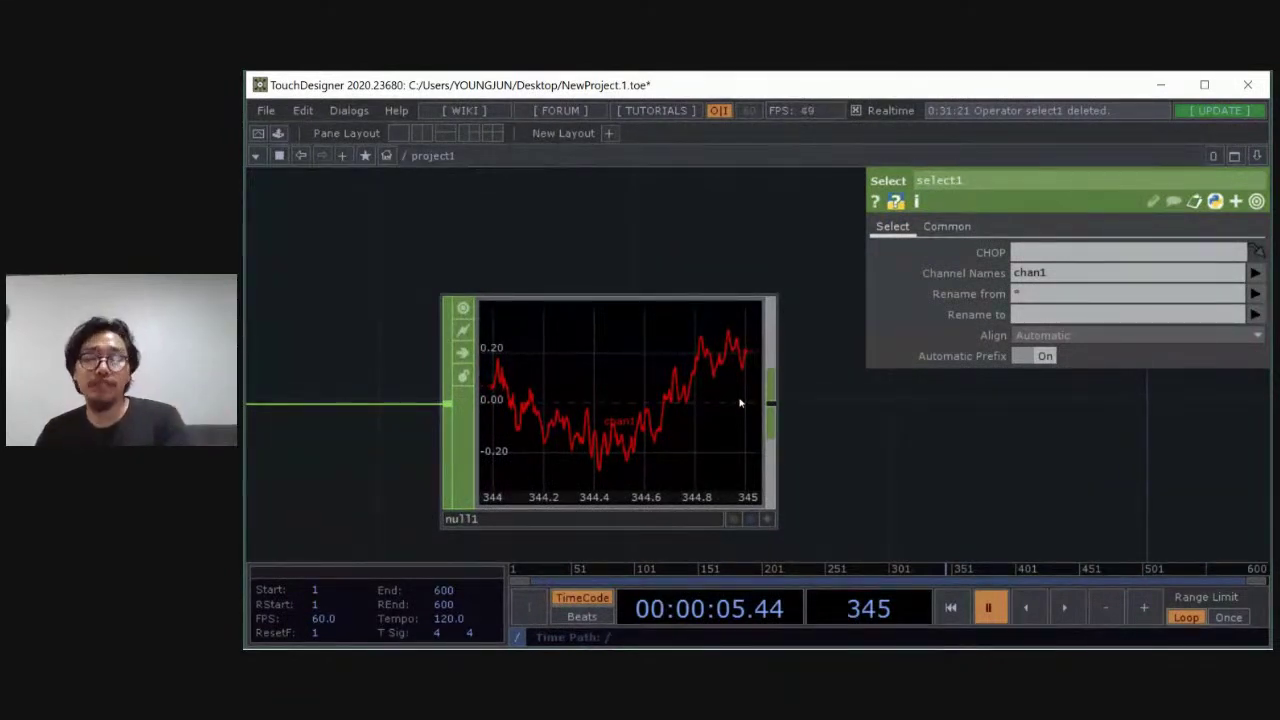
{"action": "scroll", "coordinate": [800, 418], "scroll_direction": "down", "scroll_amount": 2}
{"action": "left_click_drag", "start_coordinate": [791, 420], "coordinate": [684, 438]}
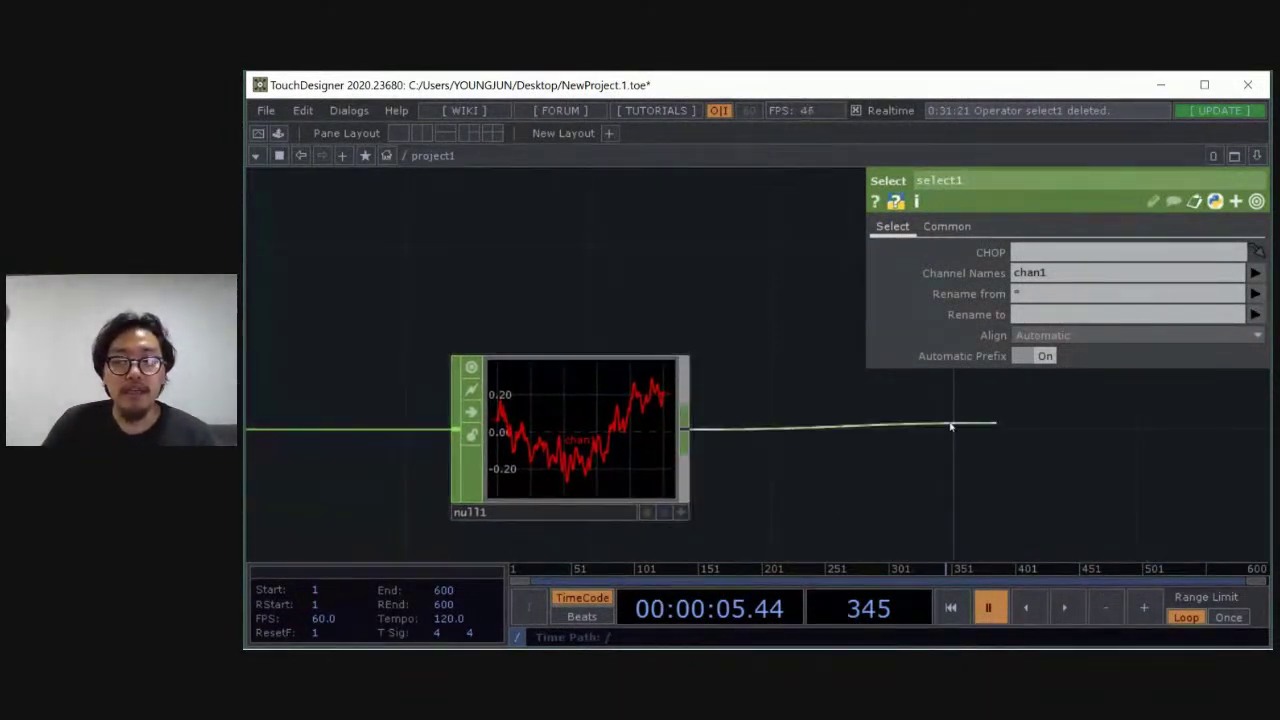
{"action": "left_click_drag", "start_coordinate": [760, 395], "coordinate": [717, 383]}
{"action": "key", "text": "Tab"}
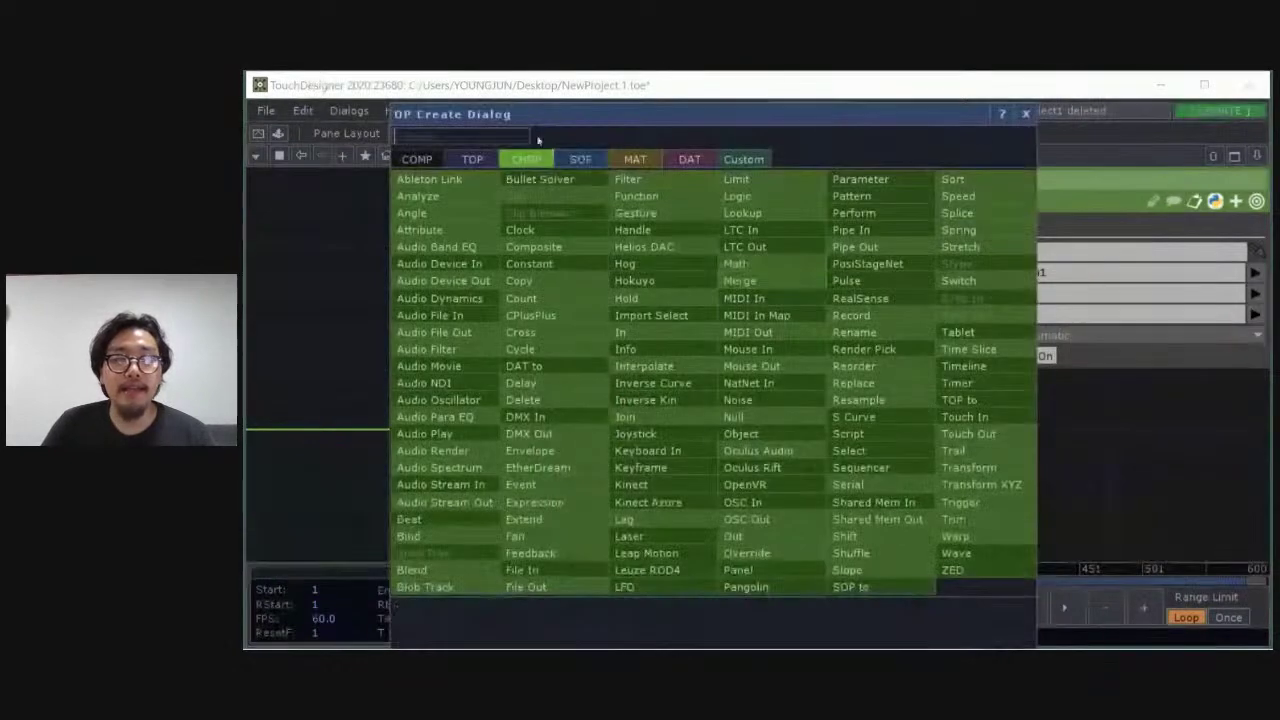
{"action": "left_click", "coordinate": [579, 160]}
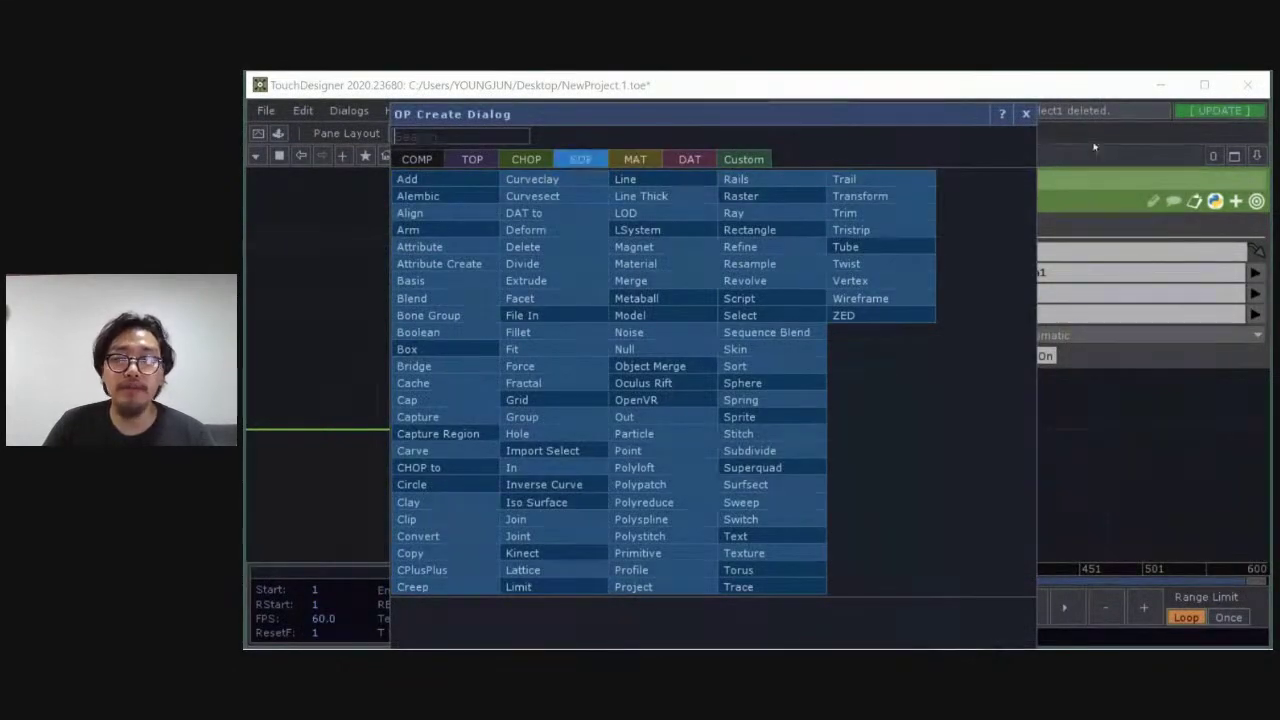
{"action": "left_click", "coordinate": [1025, 116]}
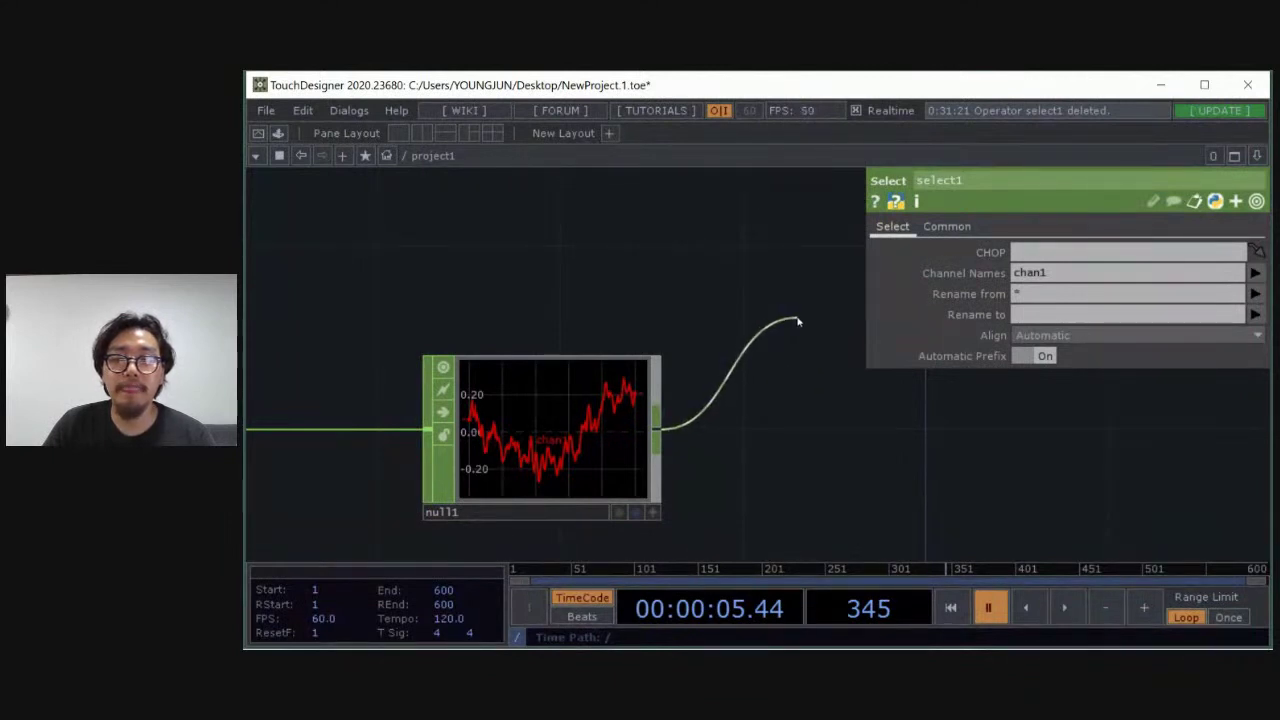
Create a CHOP to SOP from null1's output and place it above null1
{"action": "left_click", "coordinate": [797, 321]}
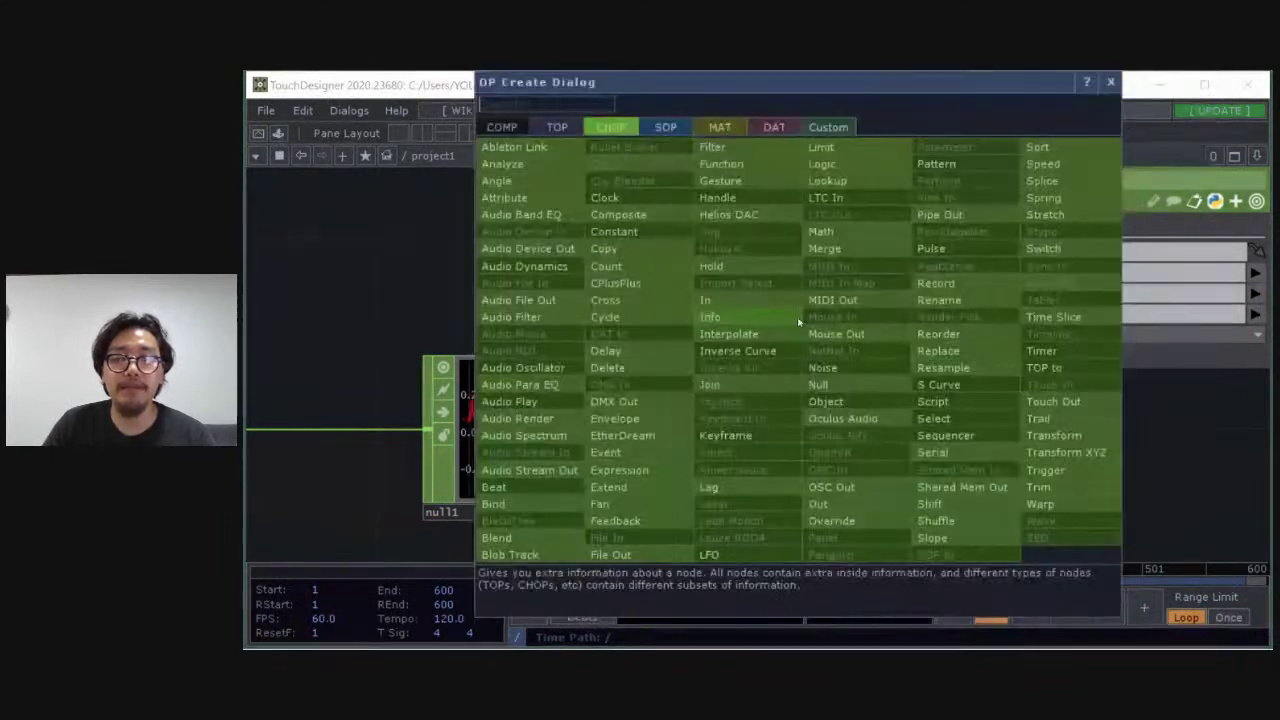
{"action": "left_click", "coordinate": [668, 130]}
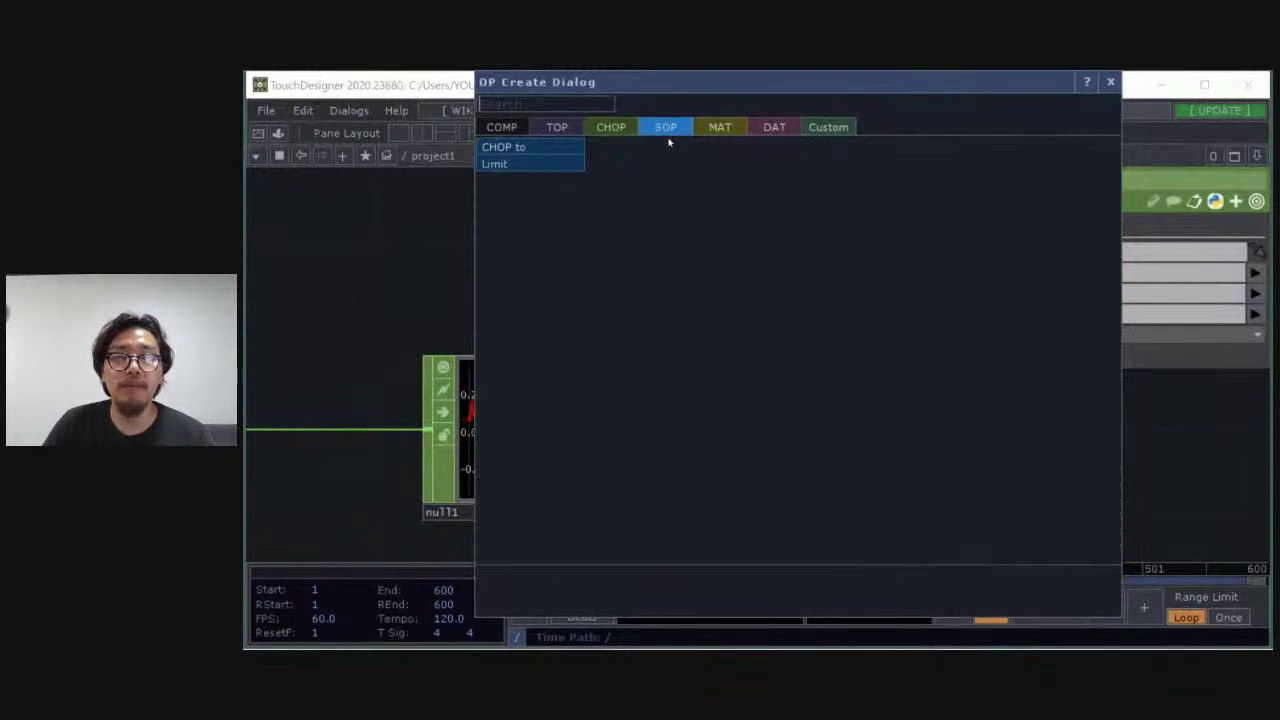
{"action": "left_click", "coordinate": [513, 150]}
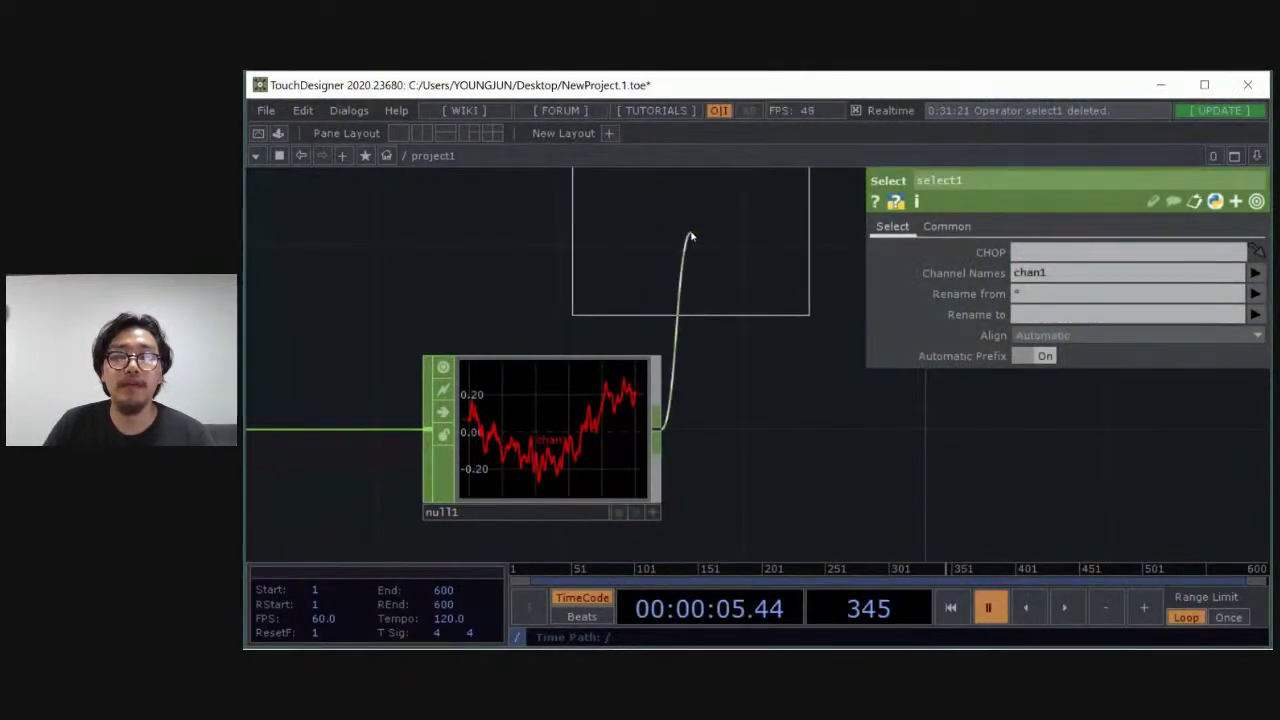
{"action": "left_click", "coordinate": [690, 237]}
{"action": "left_click_drag", "start_coordinate": [786, 362], "coordinate": [827, 380]}
{"action": "scroll", "coordinate": [811, 425], "scroll_direction": "down", "scroll_amount": 4}
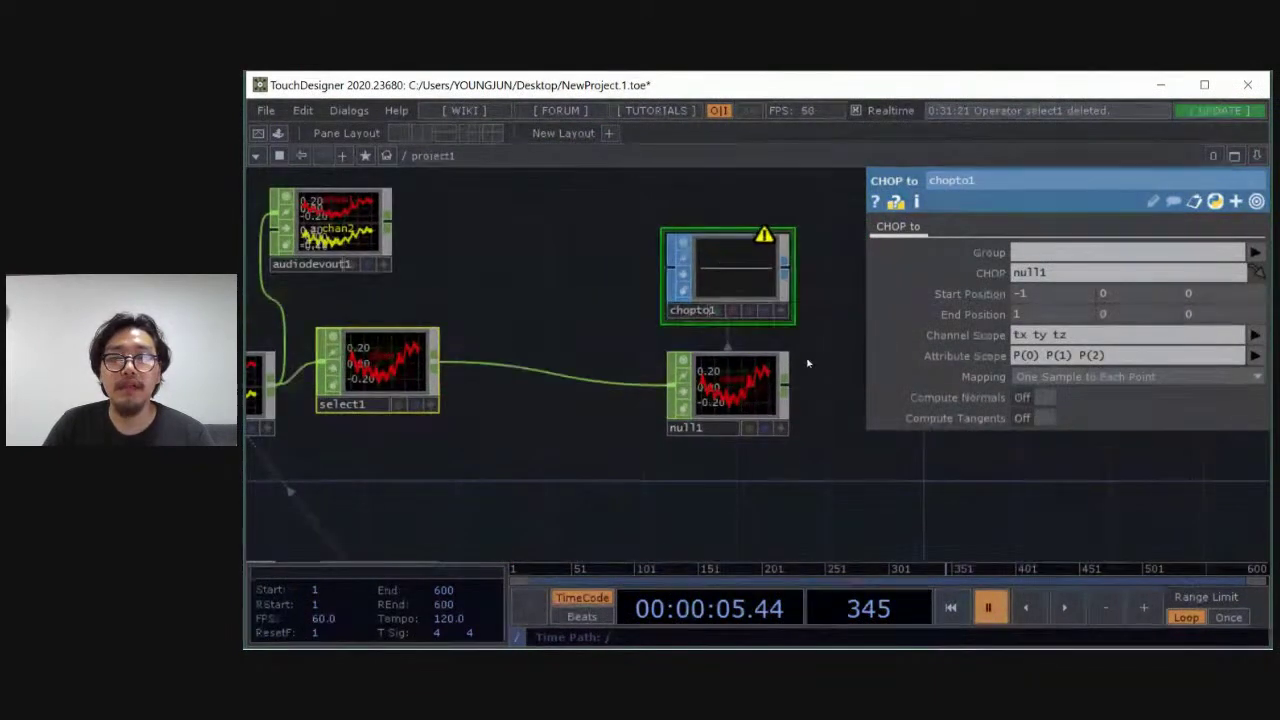
Activate audiodevout1's viewer, straighten select1 into line with null1, and position chopto1 directly above null1
{"action": "left_click", "coordinate": [383, 264]}
{"action": "left_click_drag", "start_coordinate": [421, 334], "coordinate": [445, 358]}
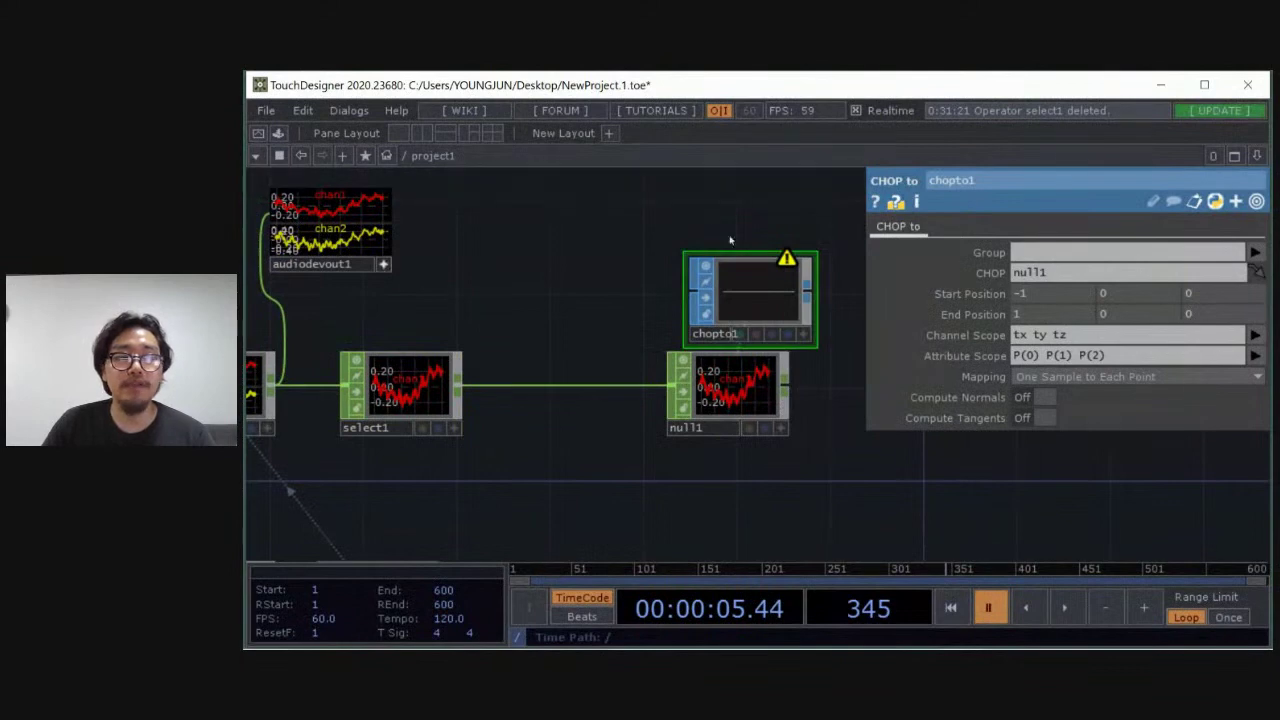
{"action": "left_click_drag", "start_coordinate": [735, 262], "coordinate": [713, 216]}
{"action": "left_click_drag", "start_coordinate": [830, 256], "coordinate": [754, 276]}
{"action": "left_click_drag", "start_coordinate": [526, 357], "coordinate": [655, 345]}
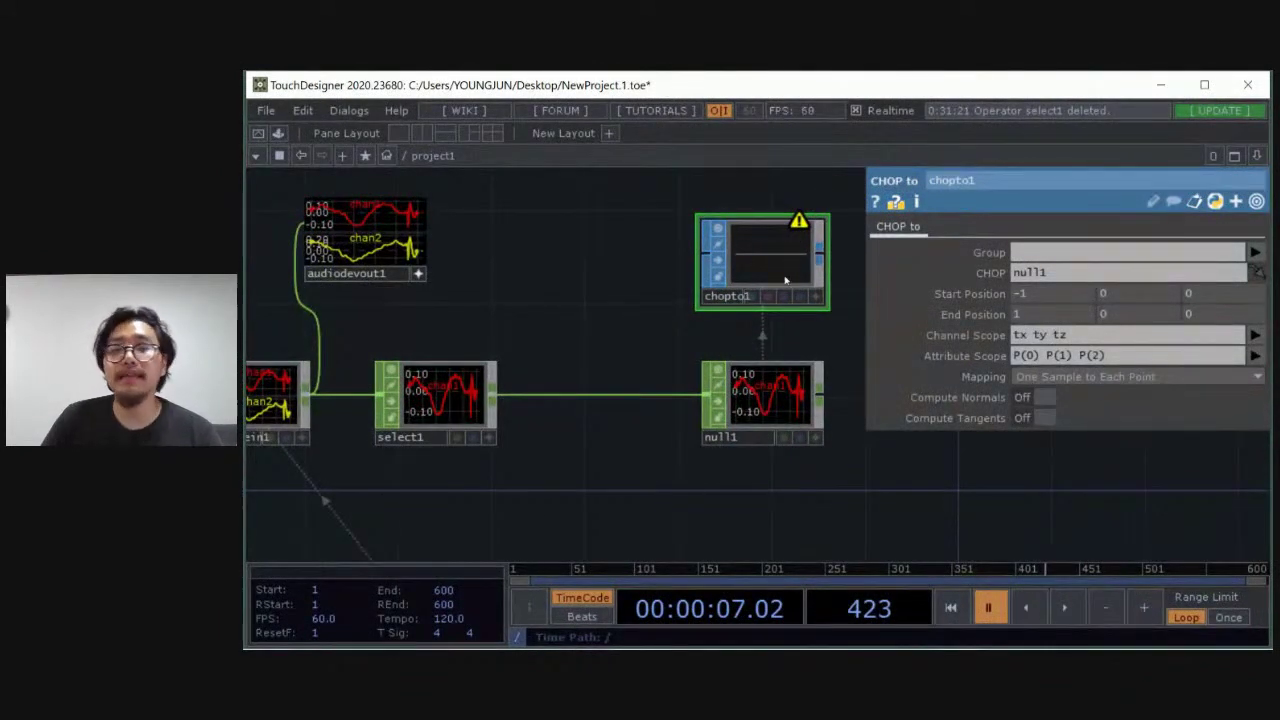
Set chopto1's Channel Scope to only chan1, undoing the accidental node deletion
{"action": "scroll", "coordinate": [785, 280], "scroll_direction": "up", "scroll_amount": 5}
{"action": "scroll", "coordinate": [754, 243], "scroll_direction": "down", "scroll_amount": 2}
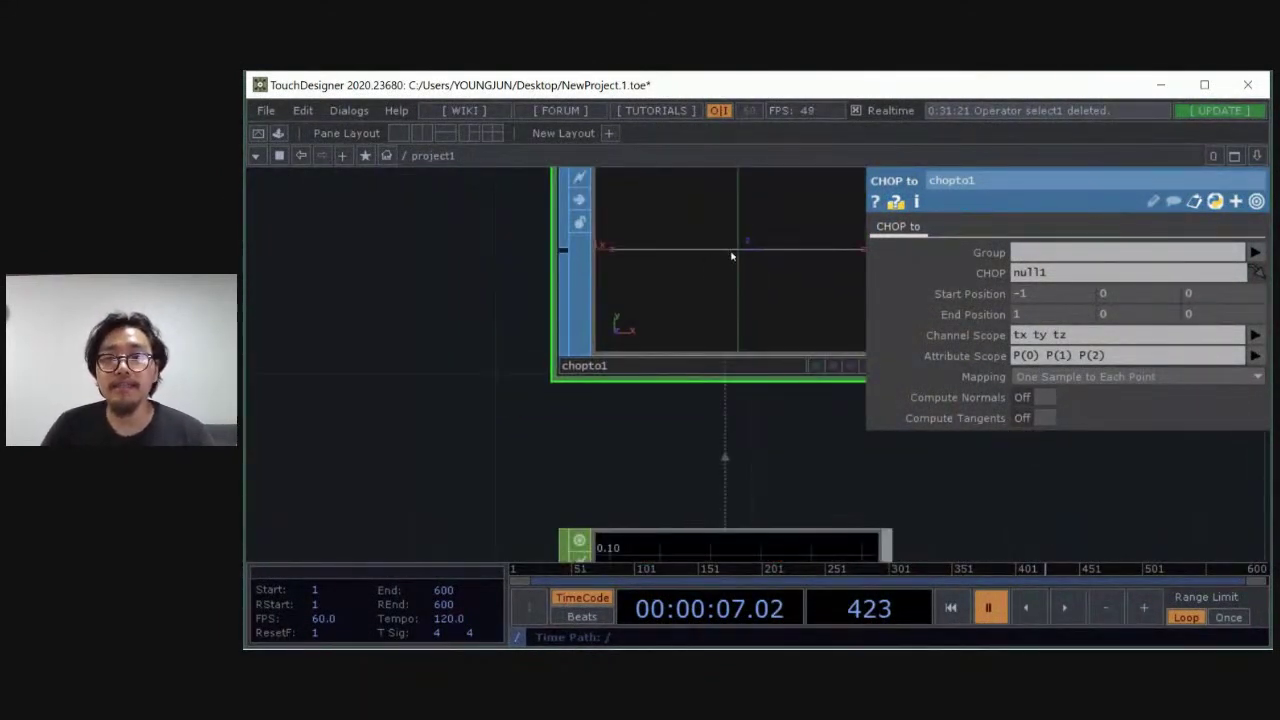
{"action": "scroll", "coordinate": [761, 279], "scroll_direction": "down", "scroll_amount": 3}
{"action": "left_click_drag", "start_coordinate": [777, 388], "coordinate": [682, 372]}
{"action": "scroll", "coordinate": [748, 382], "scroll_direction": "down", "scroll_amount": 2}
{"action": "left_click_drag", "start_coordinate": [771, 340], "coordinate": [763, 283]}
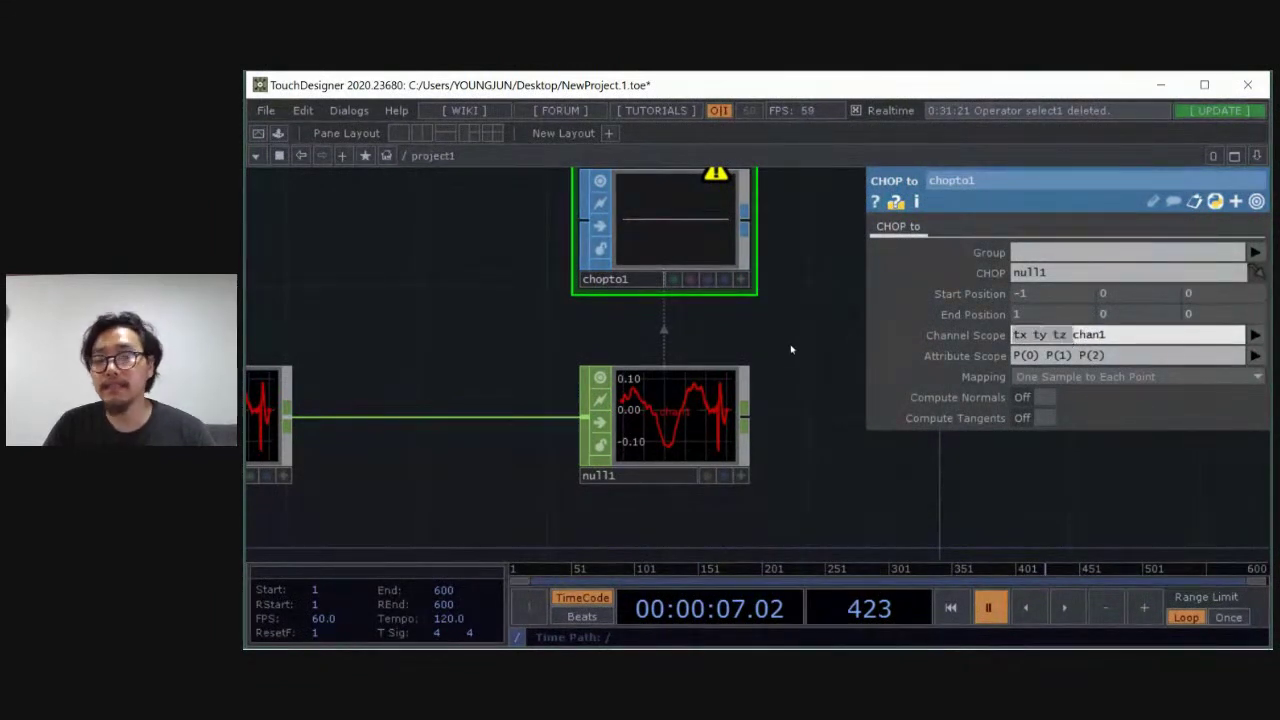
{"action": "key", "text": "Delete"}
{"action": "key", "text": "ctrl+z"}
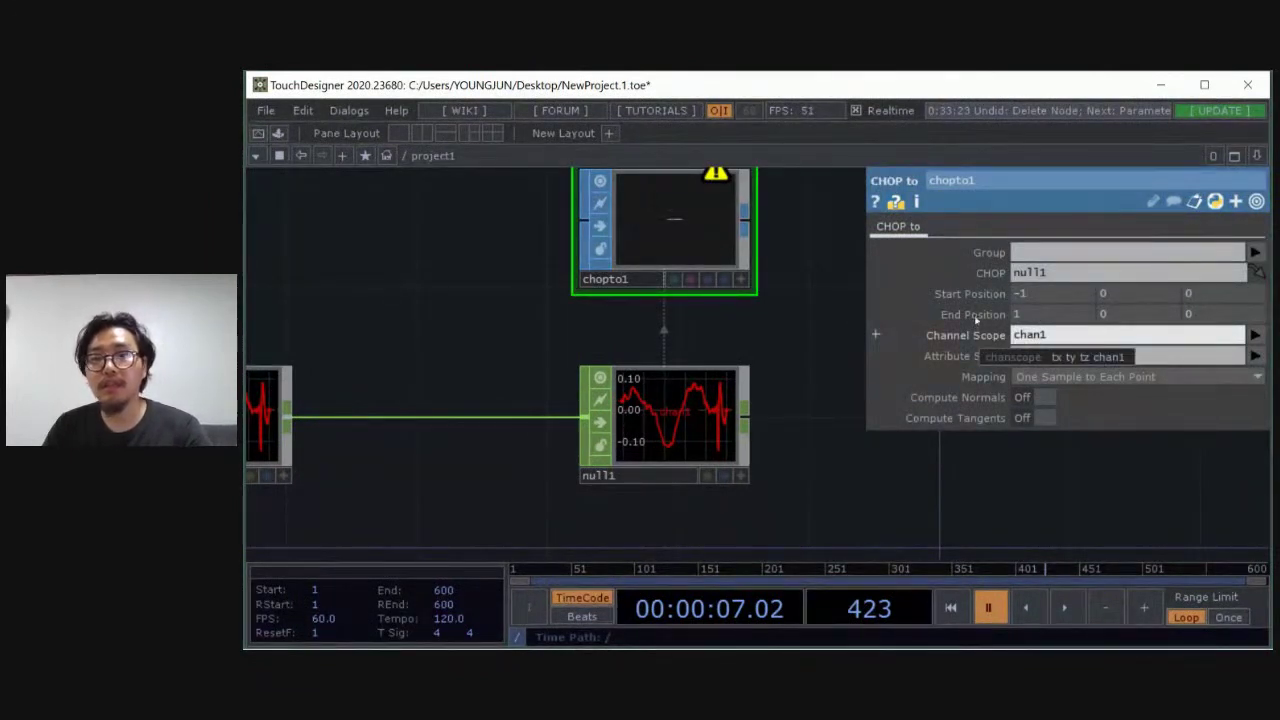
Play the timeline briefly, pause it, and compare chopto1's geometry with the chan1 waveform in null1
{"action": "scroll", "coordinate": [660, 232], "scroll_direction": "up", "scroll_amount": 3}
{"action": "scroll", "coordinate": [734, 297], "scroll_direction": "down", "scroll_amount": 4}
{"action": "left_click_drag", "start_coordinate": [750, 388], "coordinate": [722, 334]}
{"action": "key", "text": "space"}
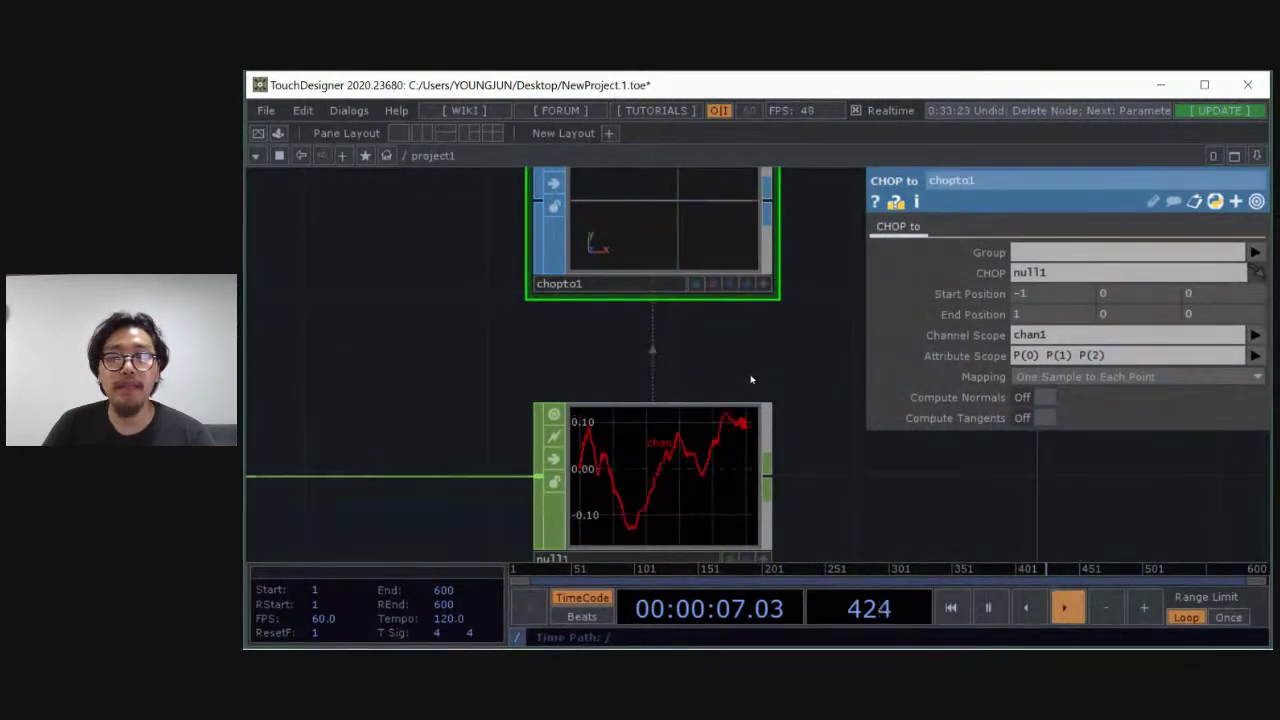
{"action": "left_click_drag", "start_coordinate": [723, 382], "coordinate": [806, 420]}
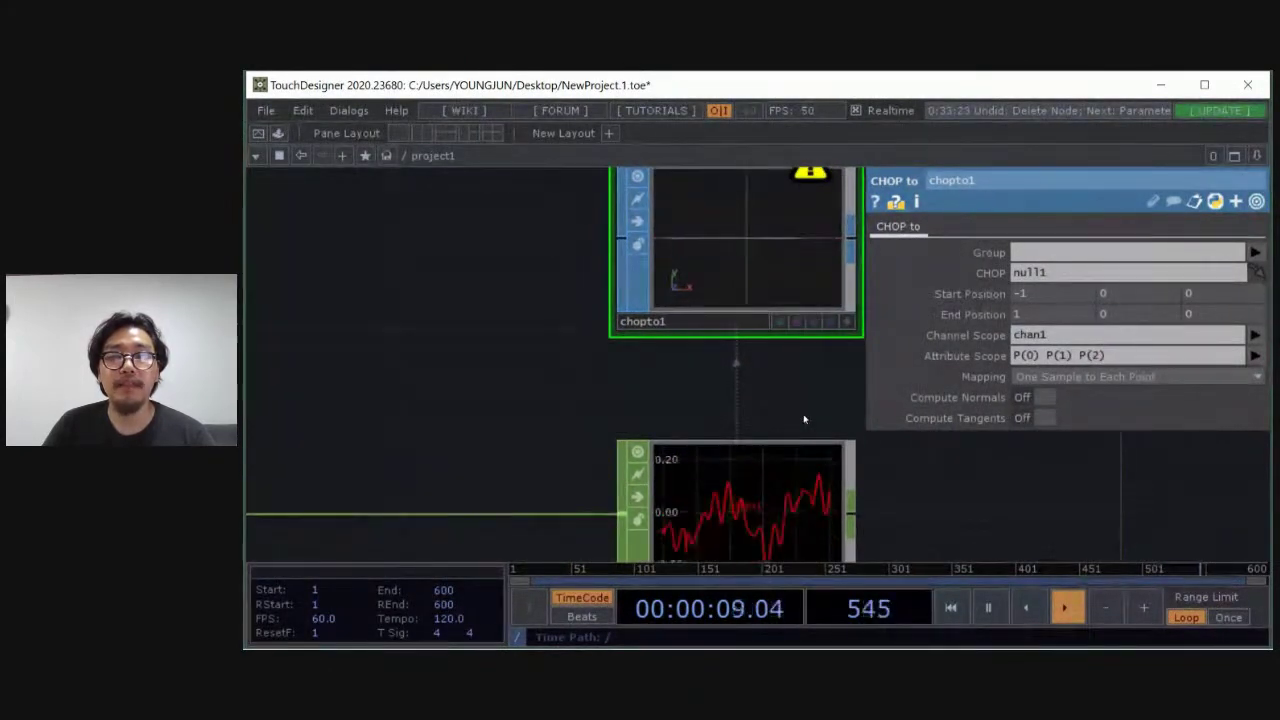
{"action": "key", "text": "space"}
{"action": "left_click_drag", "start_coordinate": [766, 373], "coordinate": [732, 346]}
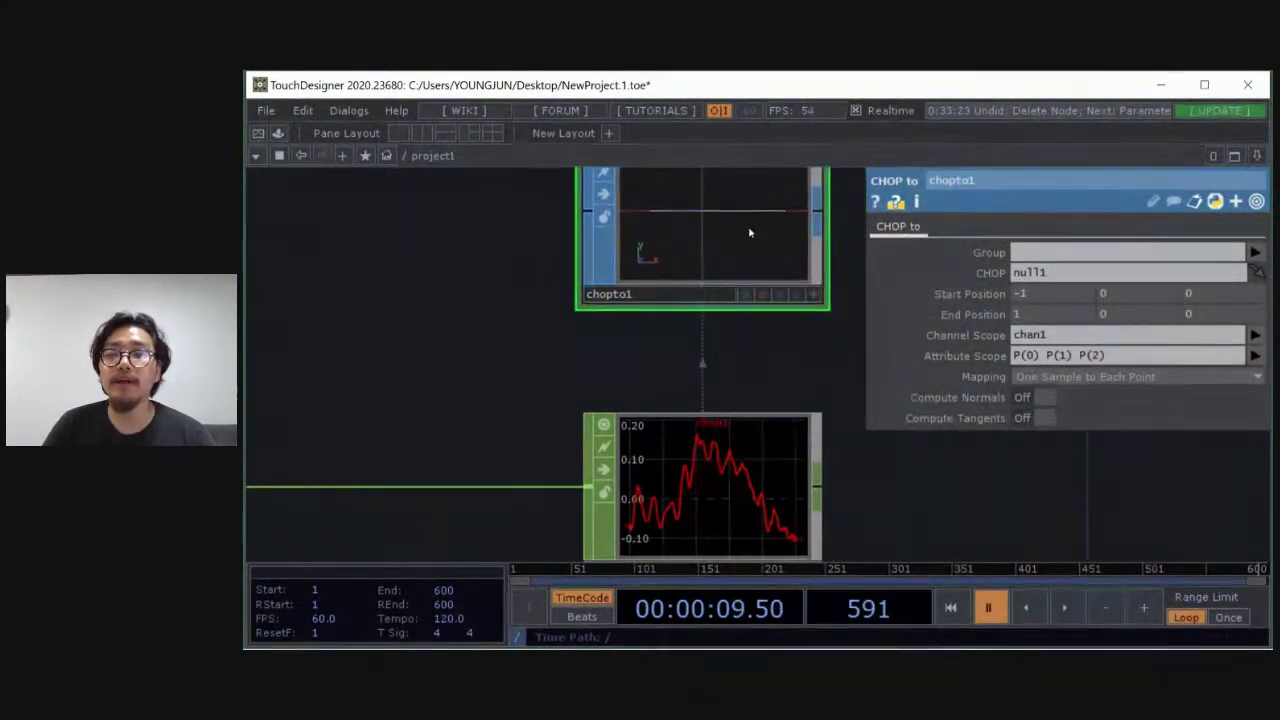
{"action": "scroll", "coordinate": [786, 371], "scroll_direction": "down", "scroll_amount": 2}
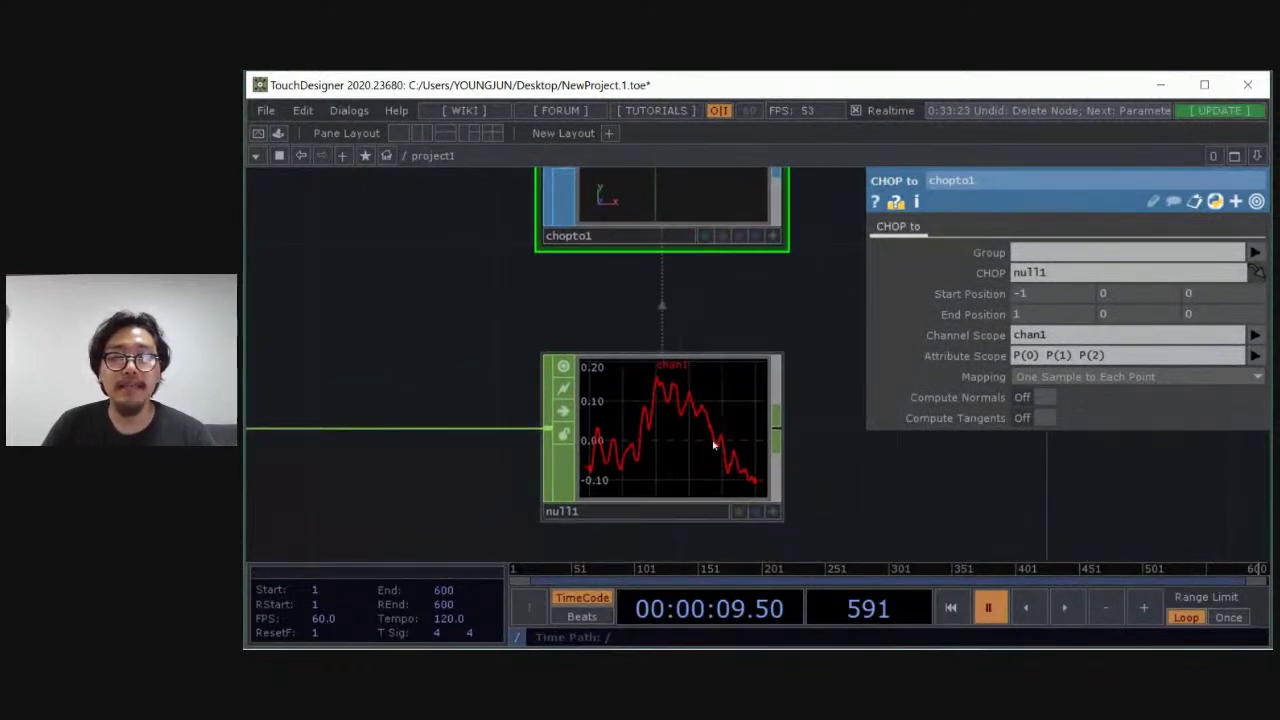
{"action": "left_click_drag", "start_coordinate": [794, 299], "coordinate": [751, 306]}
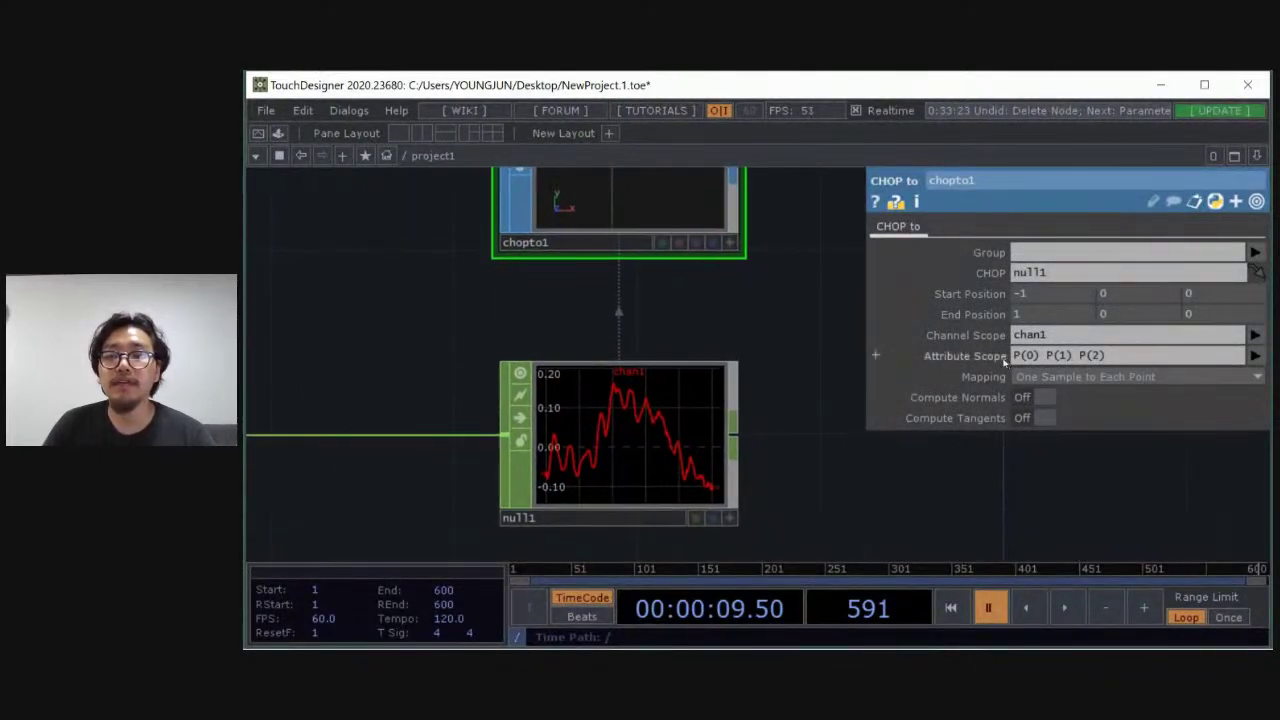
{"action": "scroll", "coordinate": [722, 282], "scroll_direction": "up", "scroll_amount": 2}
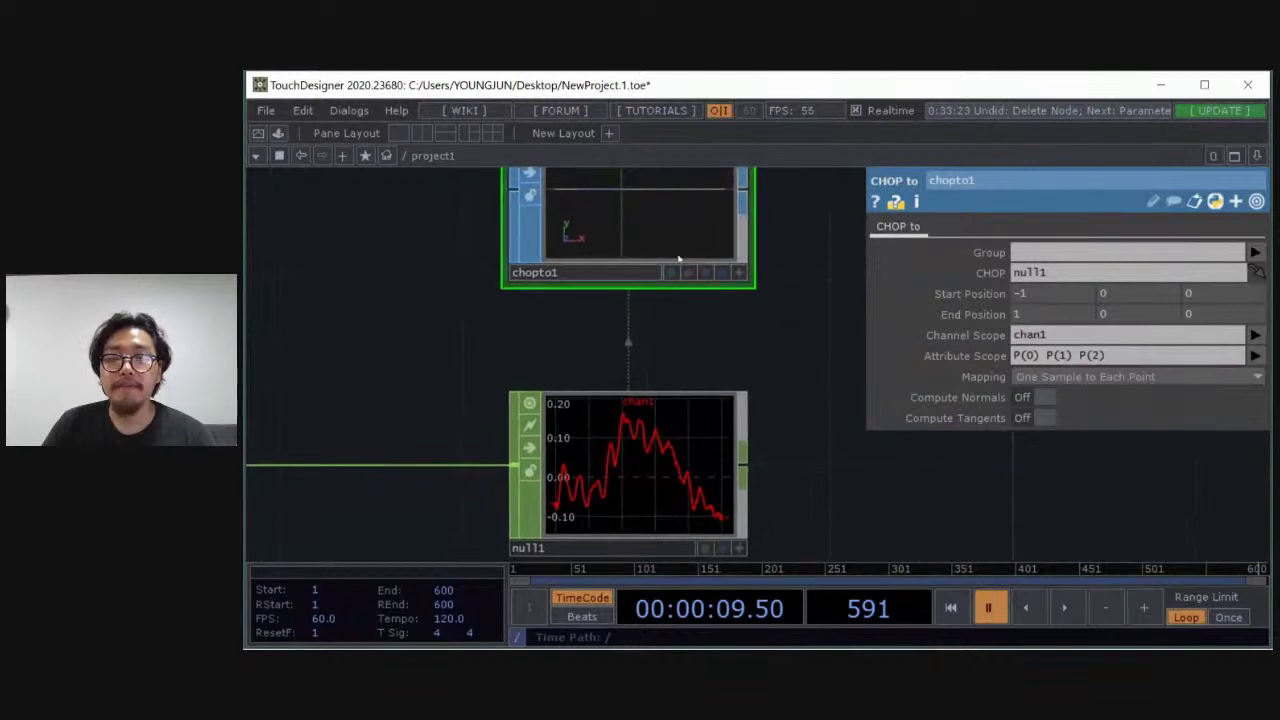
{"action": "scroll", "coordinate": [694, 463], "scroll_direction": "down", "scroll_amount": 2}
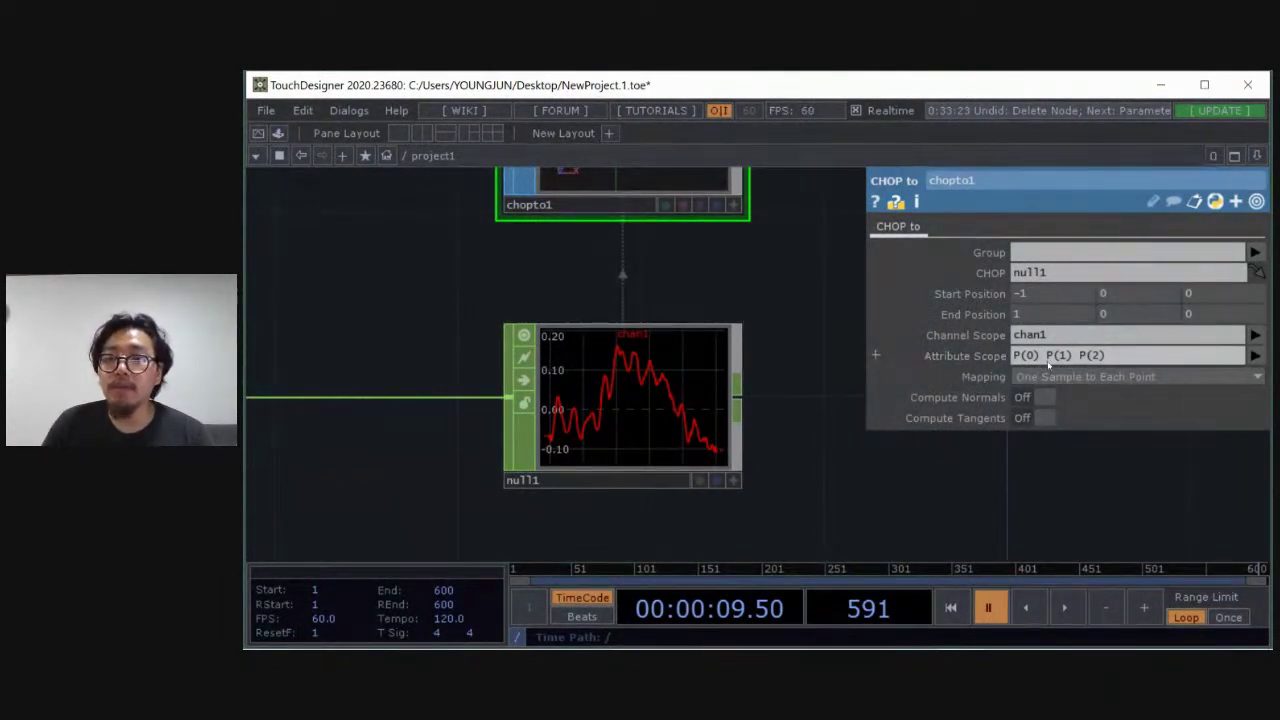
Replace chopto1's Attribute Scope with only P(1), the point position Y
{"action": "left_click", "coordinate": [1244, 357]}
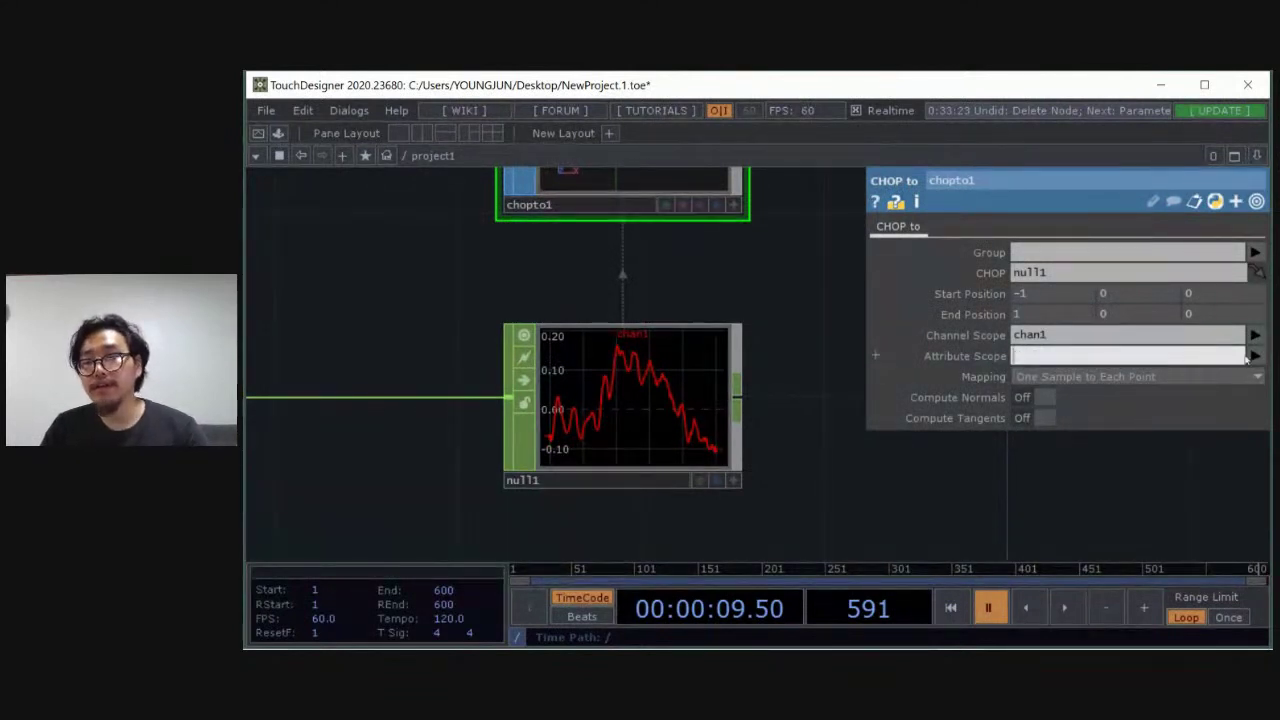
{"action": "left_click", "coordinate": [1256, 355]}
{"action": "left_click", "coordinate": [1256, 355]}
{"action": "left_click", "coordinate": [1256, 355]}
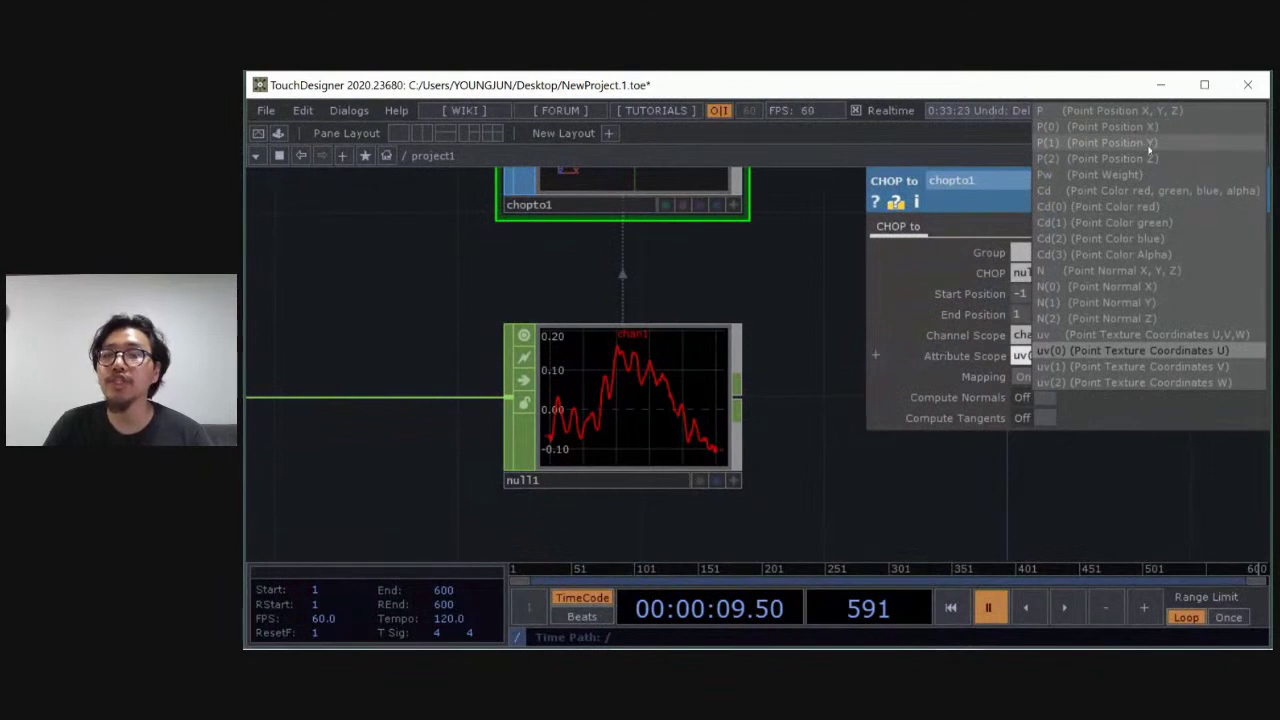
{"action": "left_click", "coordinate": [1097, 145]}
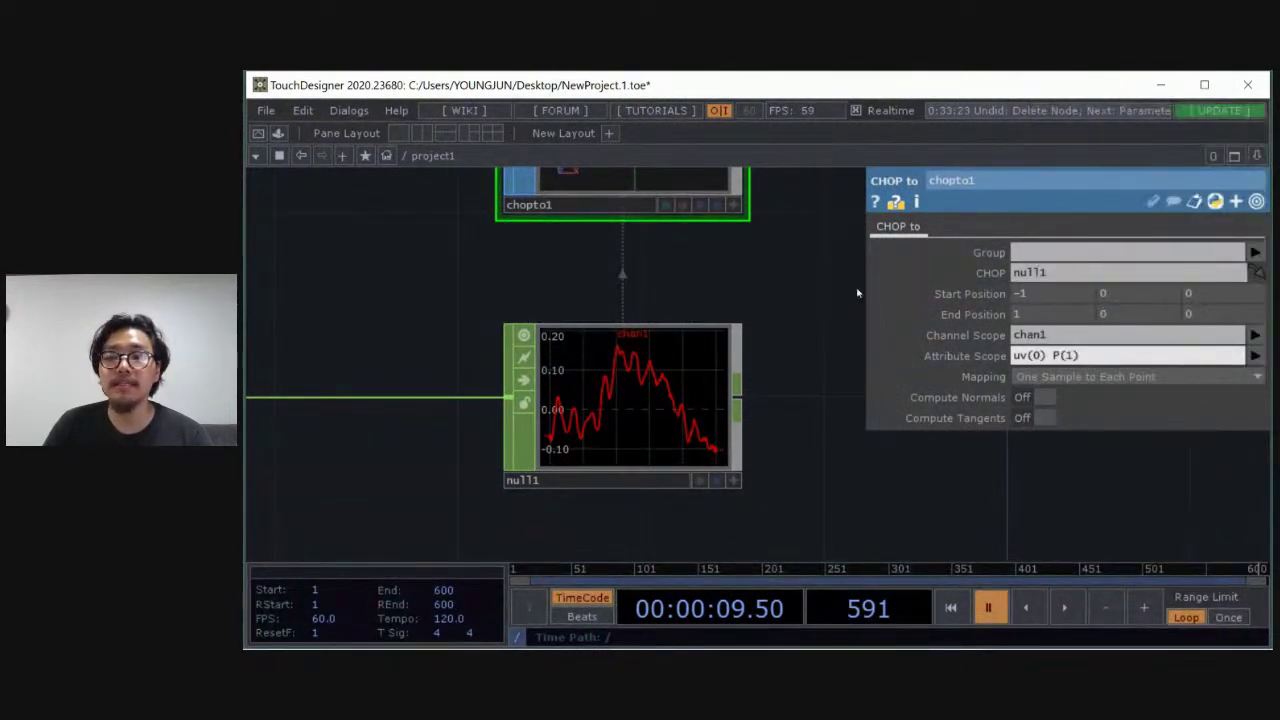
{"action": "left_click_drag", "start_coordinate": [1050, 357], "coordinate": [942, 357]}
{"action": "key", "text": "BackSpace"}
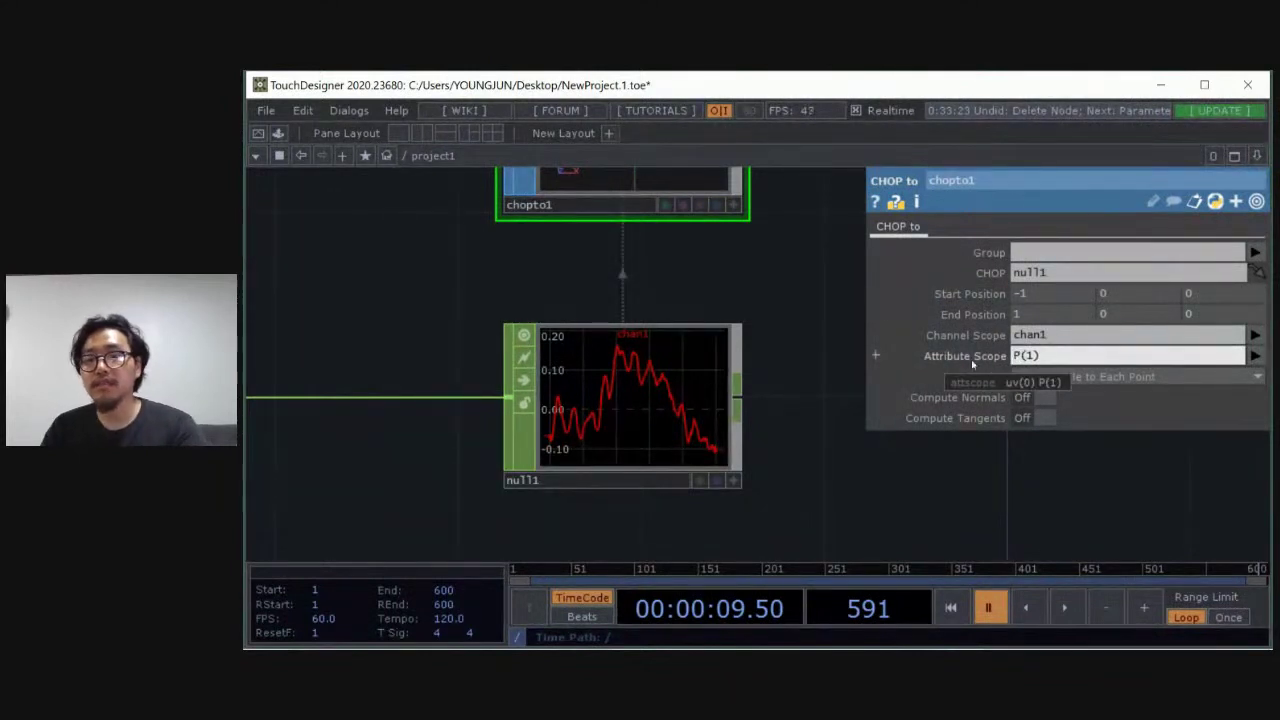
Play and pause the timeline to compare the line in chopto1's viewer with null1's chan1 waveform
{"action": "left_click_drag", "start_coordinate": [785, 211], "coordinate": [837, 372]}
{"action": "key", "text": "space"}
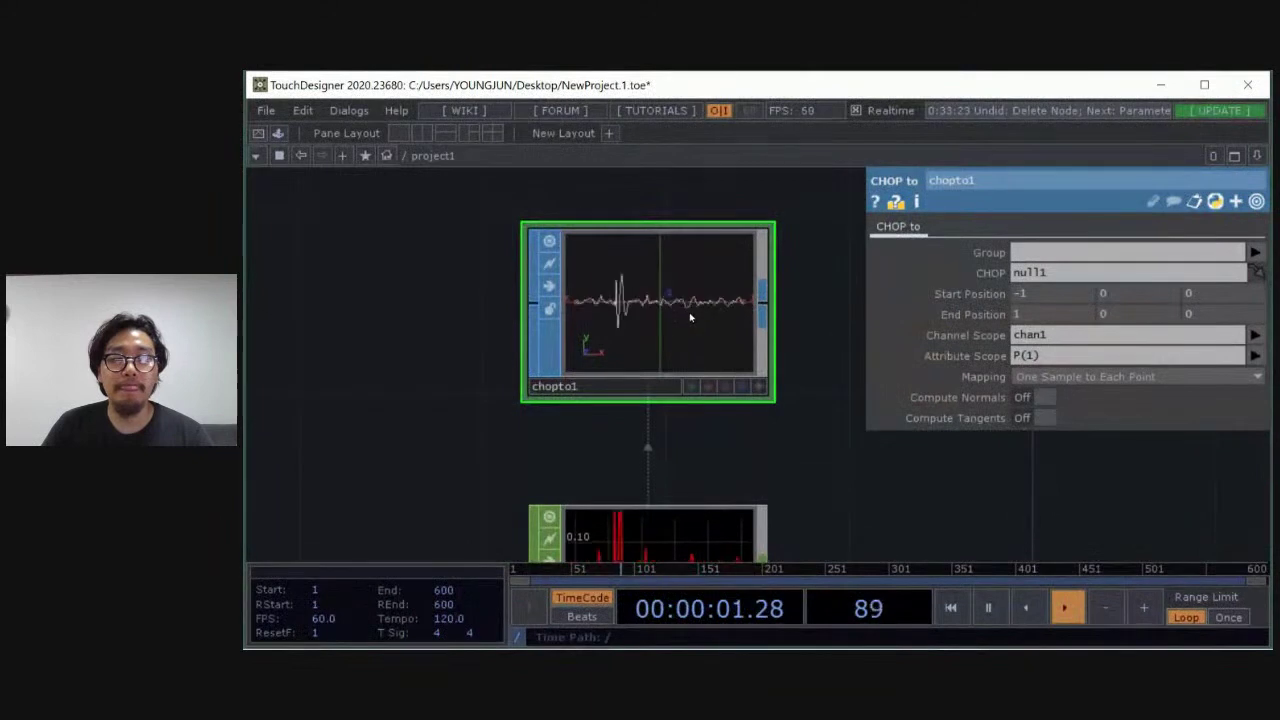
{"action": "scroll", "coordinate": [690, 317], "scroll_direction": "up", "scroll_amount": 2}
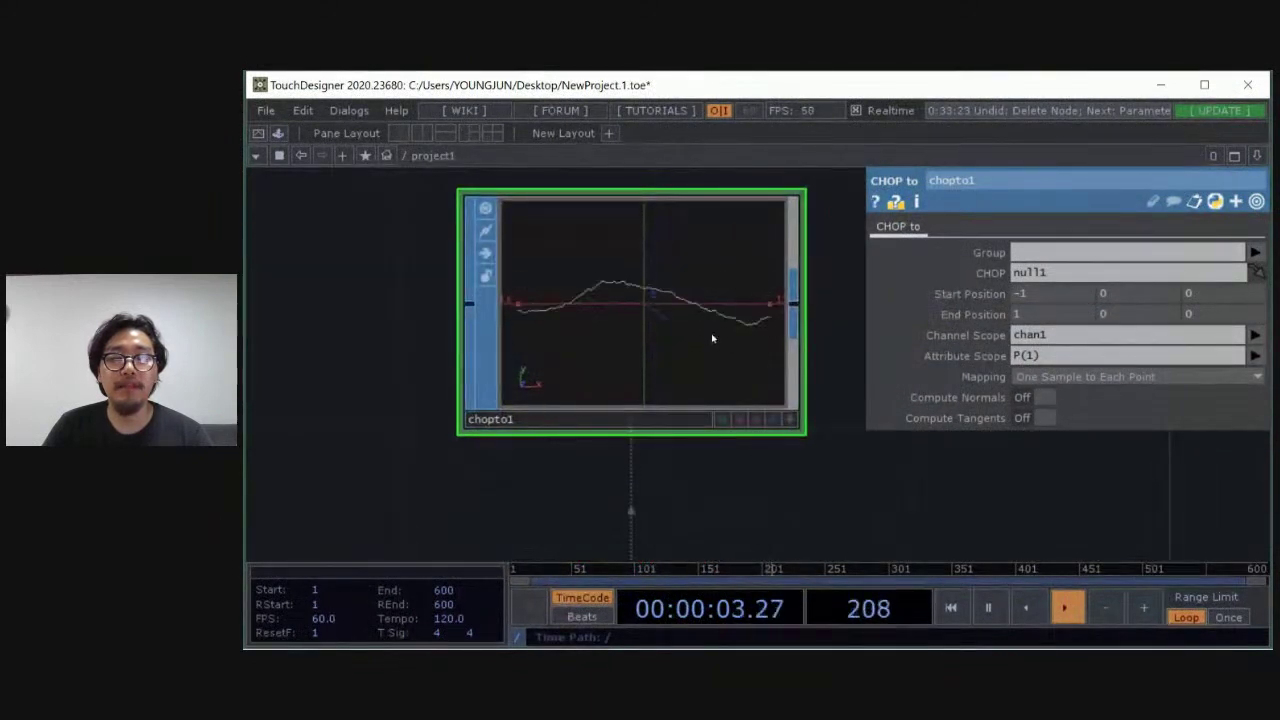
{"action": "key", "text": "space"}
{"action": "left_click_drag", "start_coordinate": [831, 440], "coordinate": [808, 257]}
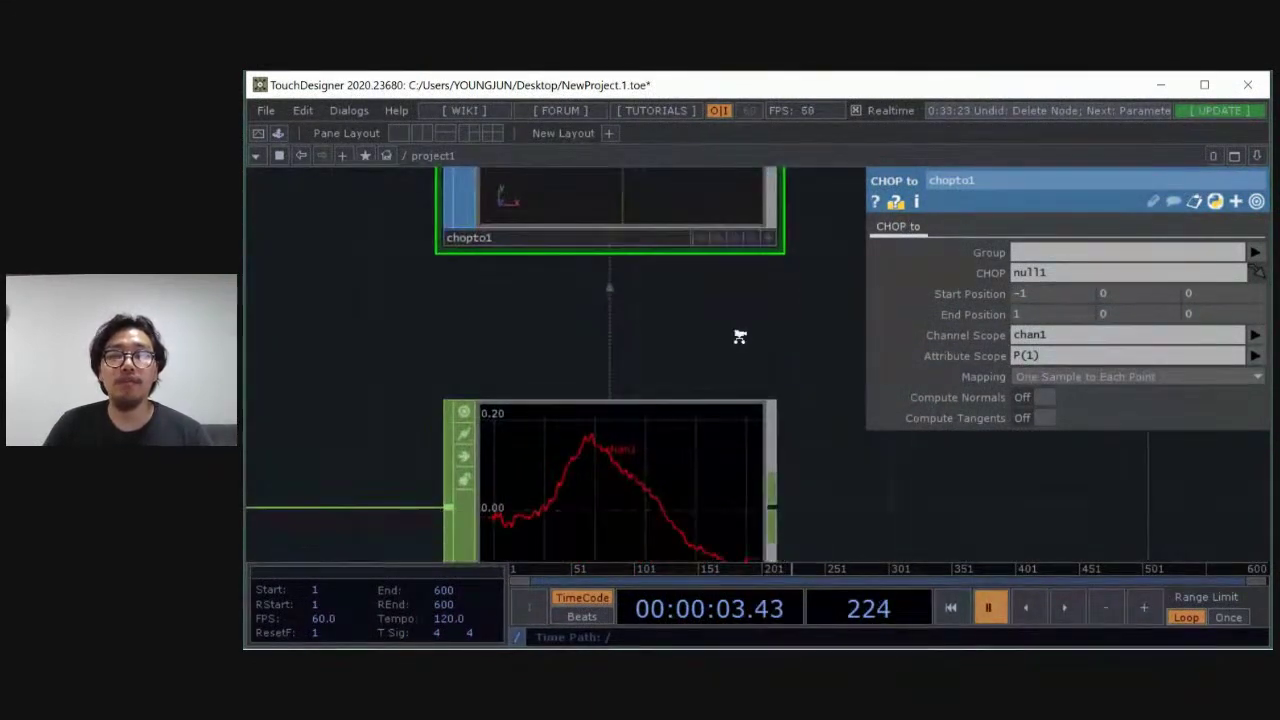
{"action": "scroll", "coordinate": [744, 340], "scroll_direction": "down", "scroll_amount": 2}
{"action": "left_click_drag", "start_coordinate": [630, 290], "coordinate": [634, 341]}
{"action": "scroll", "coordinate": [622, 264], "scroll_direction": "up", "scroll_amount": 3}
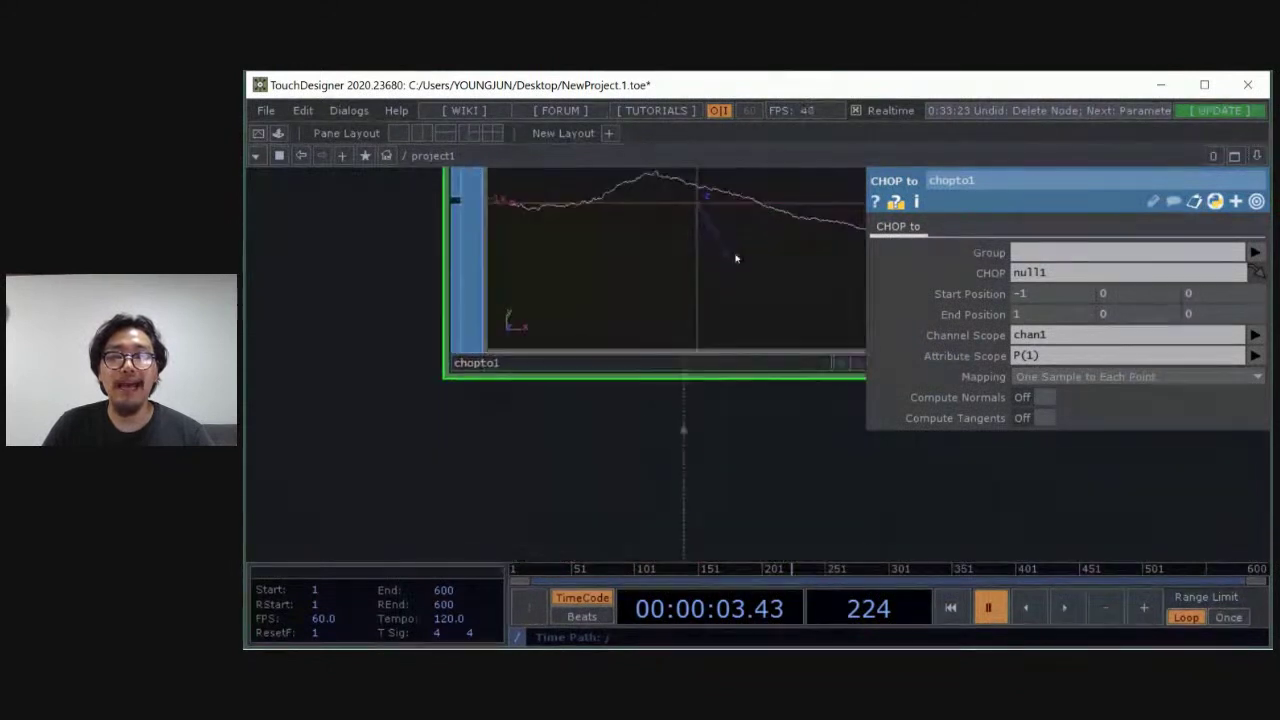
{"action": "left_click_drag", "start_coordinate": [804, 459], "coordinate": [762, 497]}
{"action": "scroll", "coordinate": [745, 439], "scroll_direction": "down", "scroll_amount": 2}
{"action": "left_click_drag", "start_coordinate": [851, 443], "coordinate": [746, 426]}
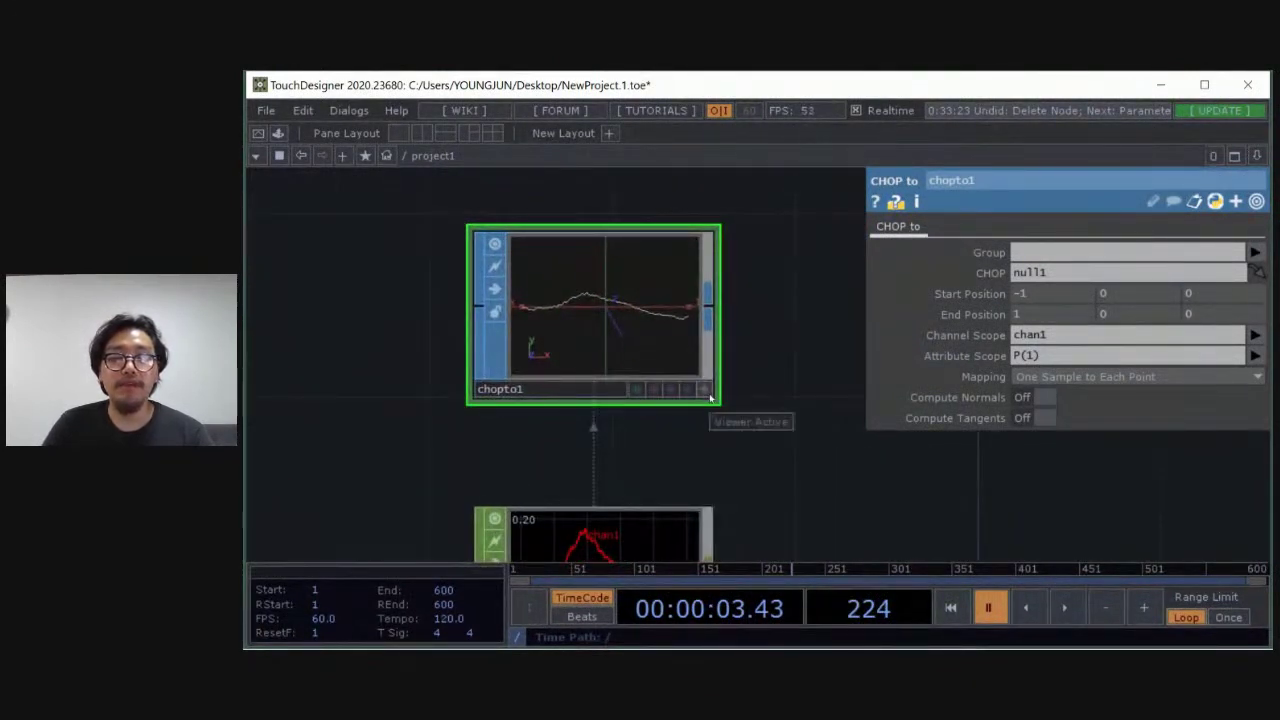
Toggle chopto1's Viewer Active on and off several times, ending with it off
{"action": "left_click", "coordinate": [709, 396]}
{"action": "left_click", "coordinate": [706, 391]}
{"action": "left_click", "coordinate": [706, 391]}
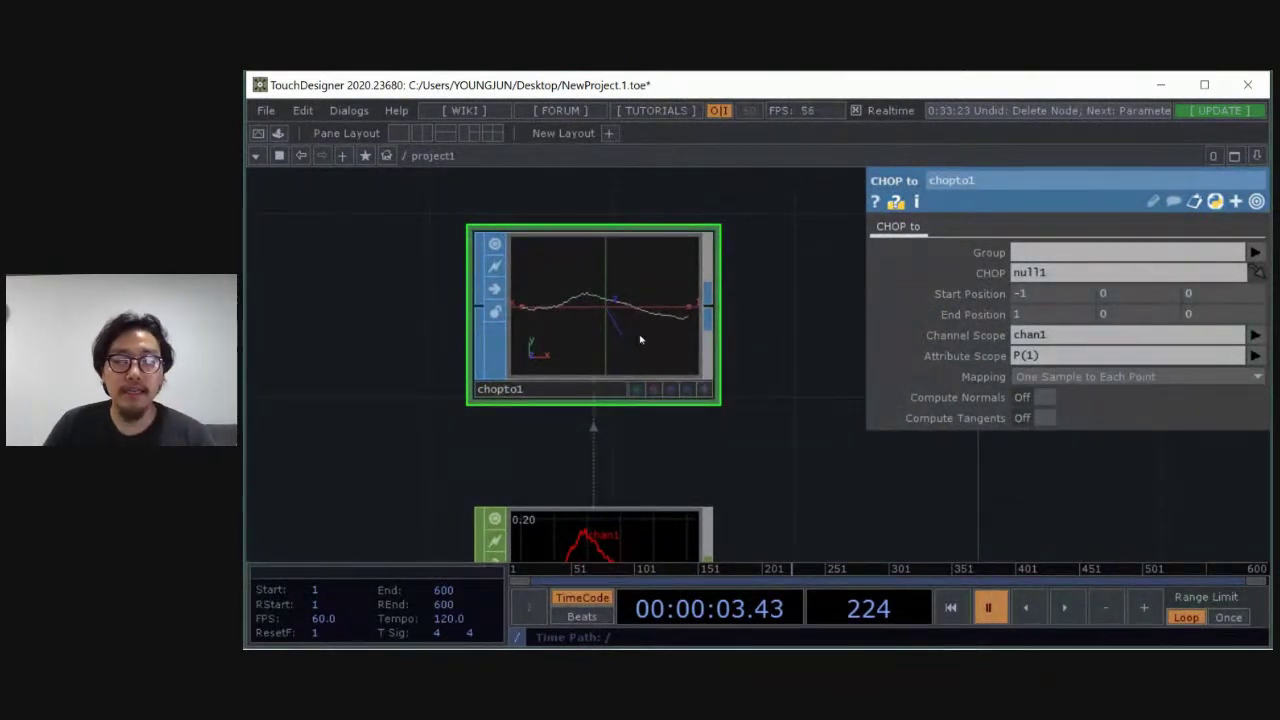
{"action": "left_click", "coordinate": [705, 391]}
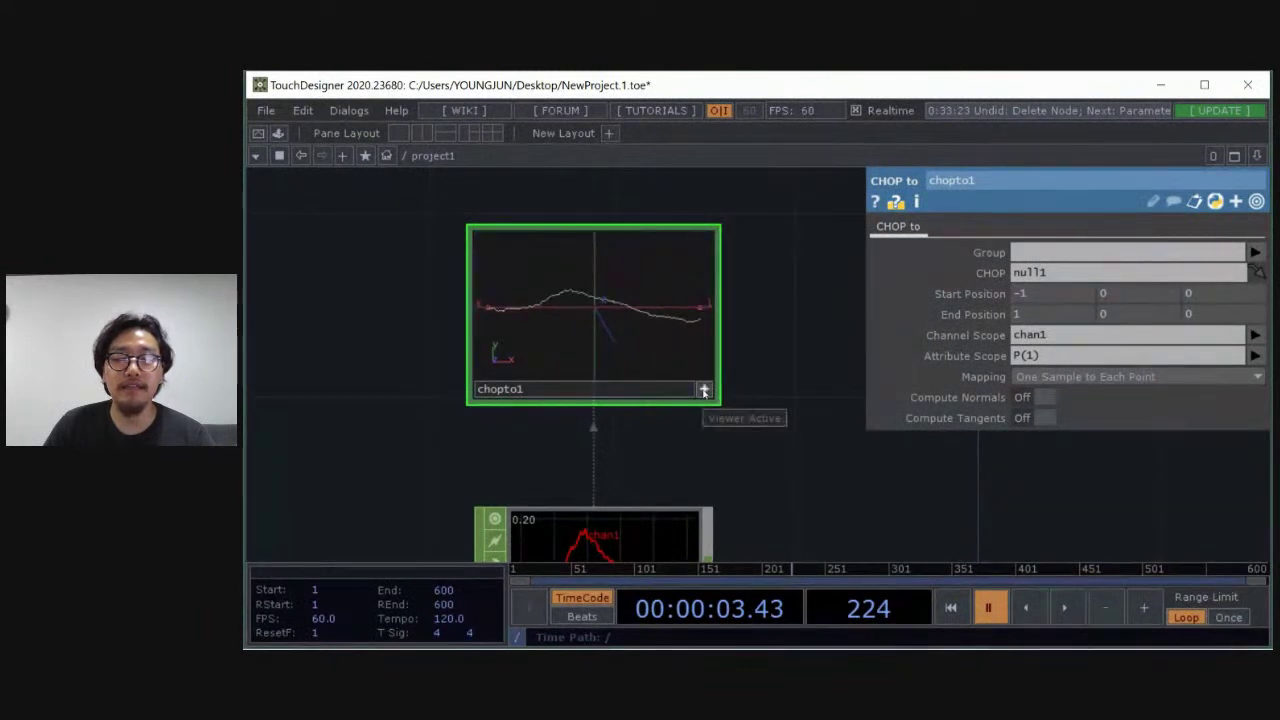
{"action": "left_click", "coordinate": [706, 390]}
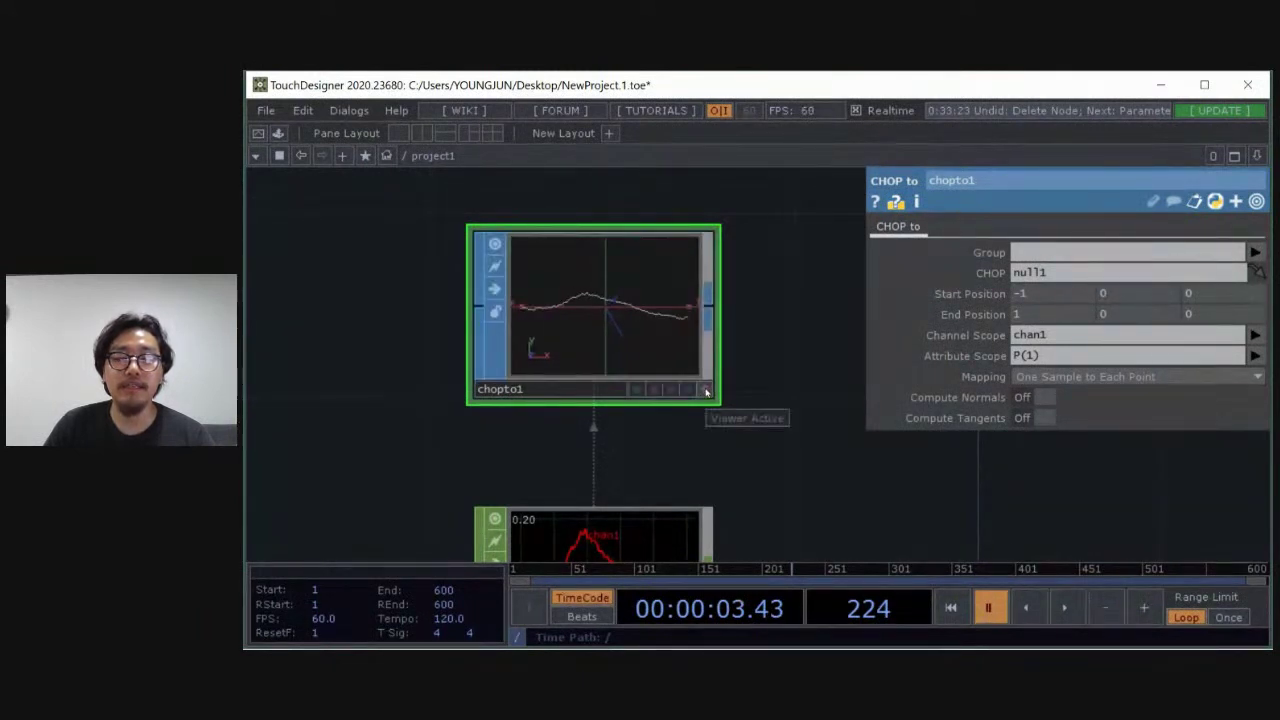
{"action": "left_click", "coordinate": [705, 391]}
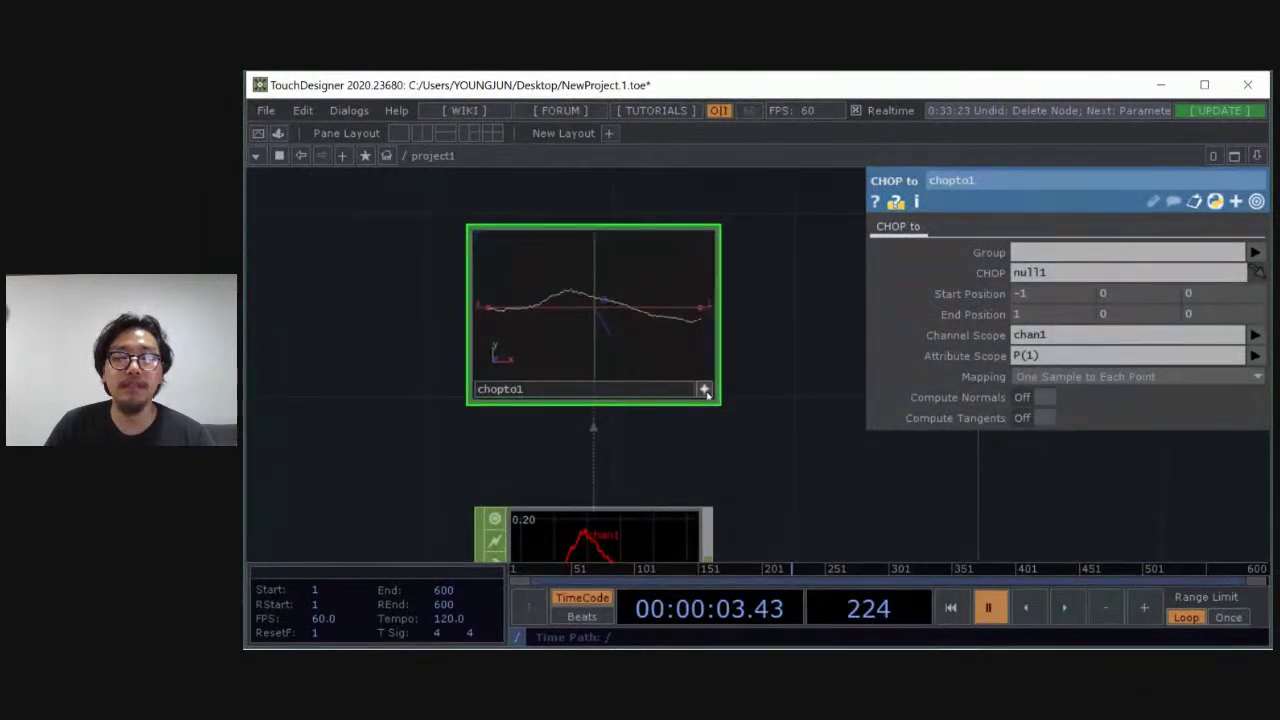
{"action": "left_click", "coordinate": [705, 391]}
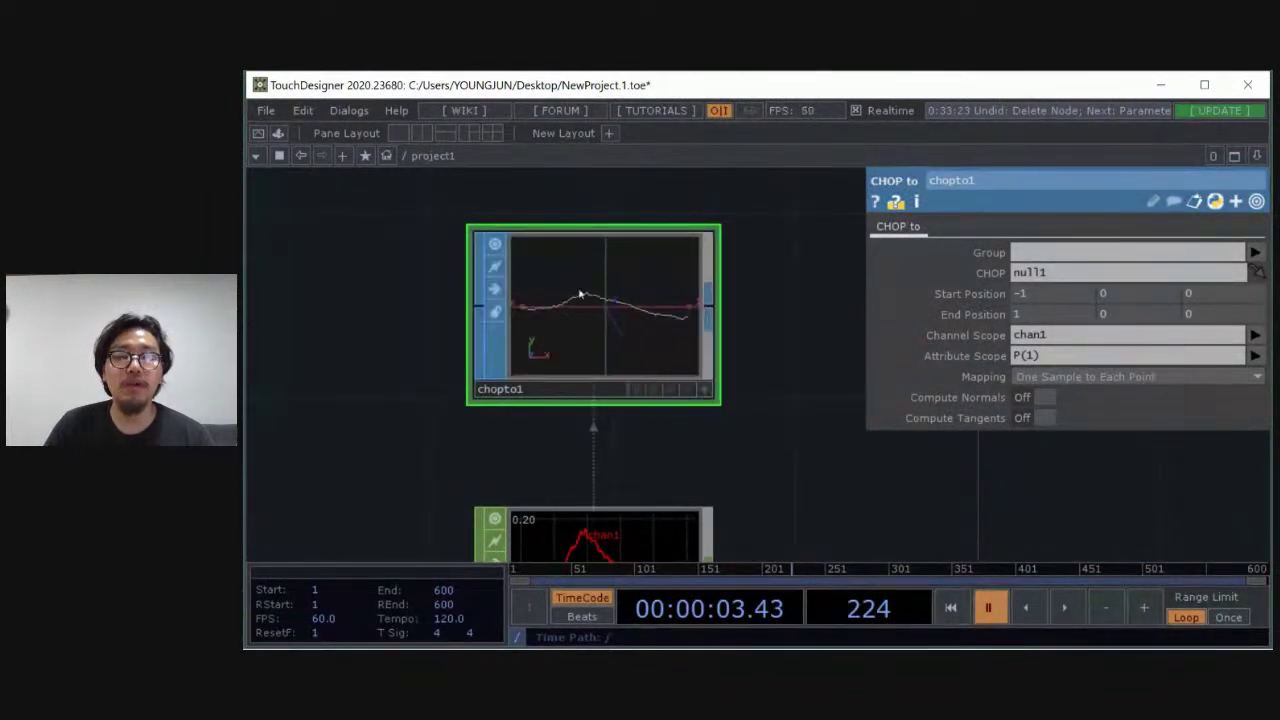
Open chopto1's view in a separate floating window and place it beside the node
{"action": "right_click", "coordinate": [583, 297]}
{"action": "left_click", "coordinate": [557, 281]}
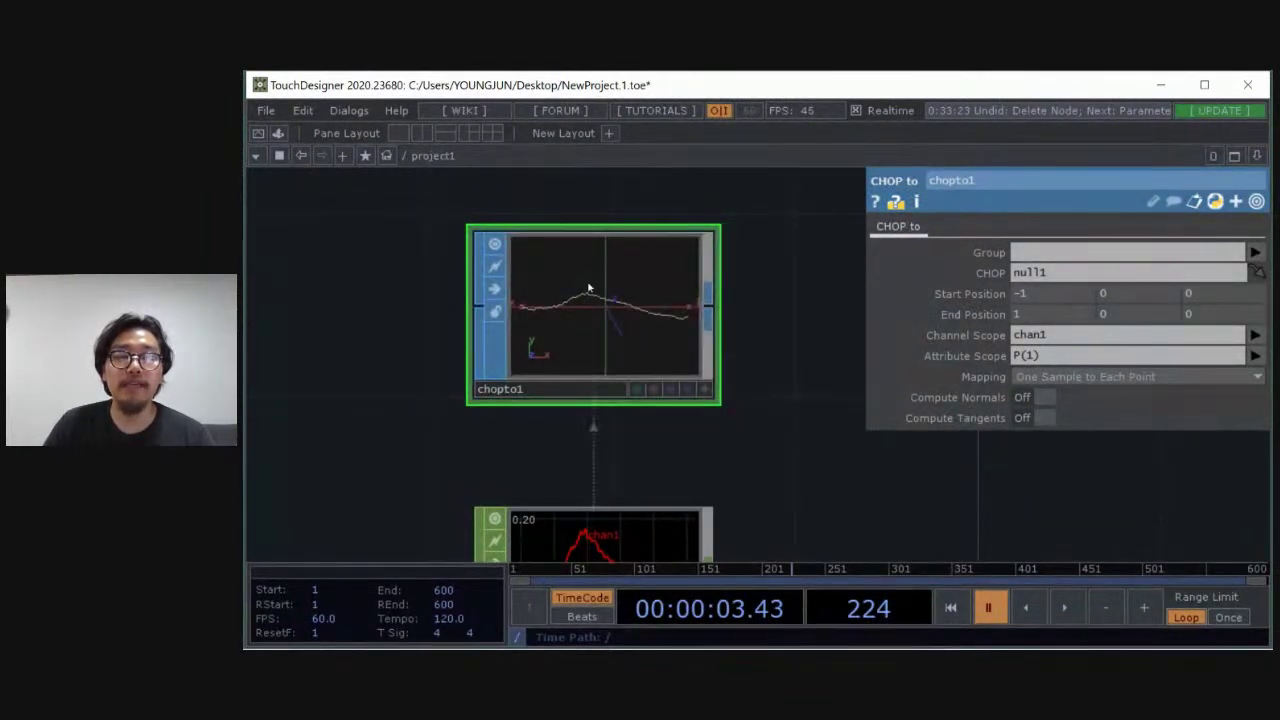
{"action": "right_click", "coordinate": [589, 288]}
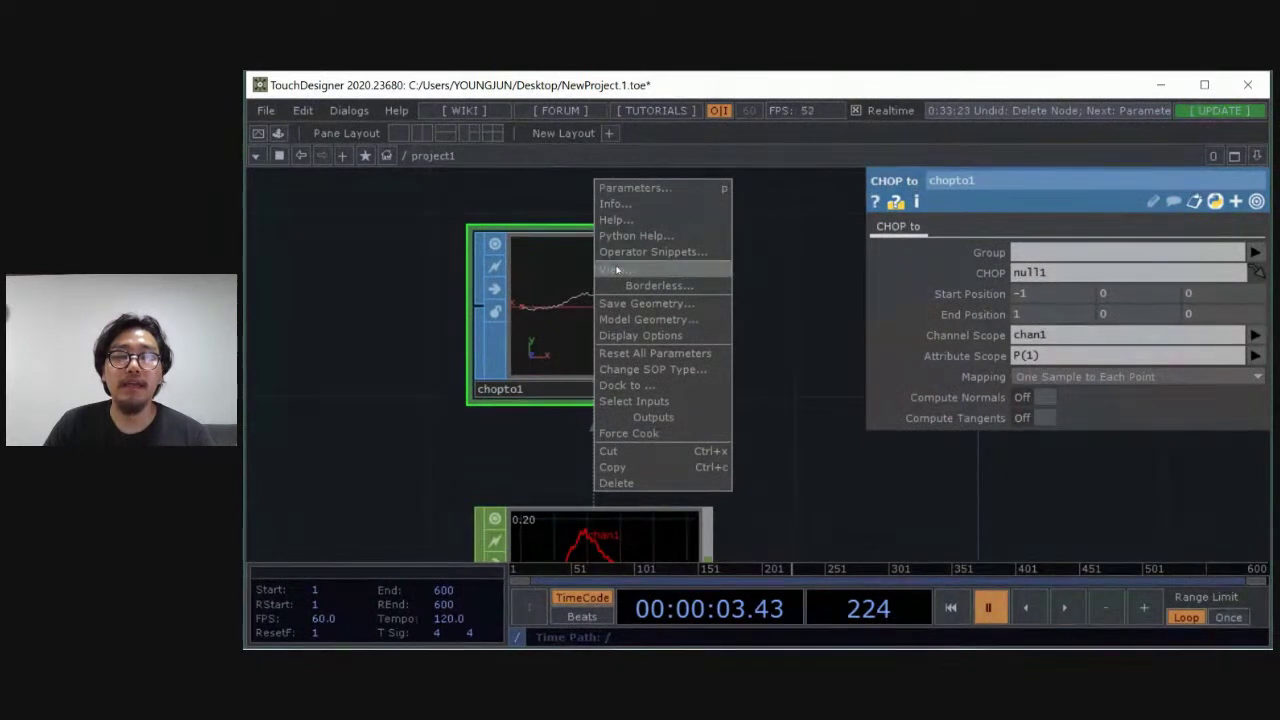
{"action": "left_click", "coordinate": [617, 270]}
{"action": "left_click_drag", "start_coordinate": [651, 124], "coordinate": [998, 166]}
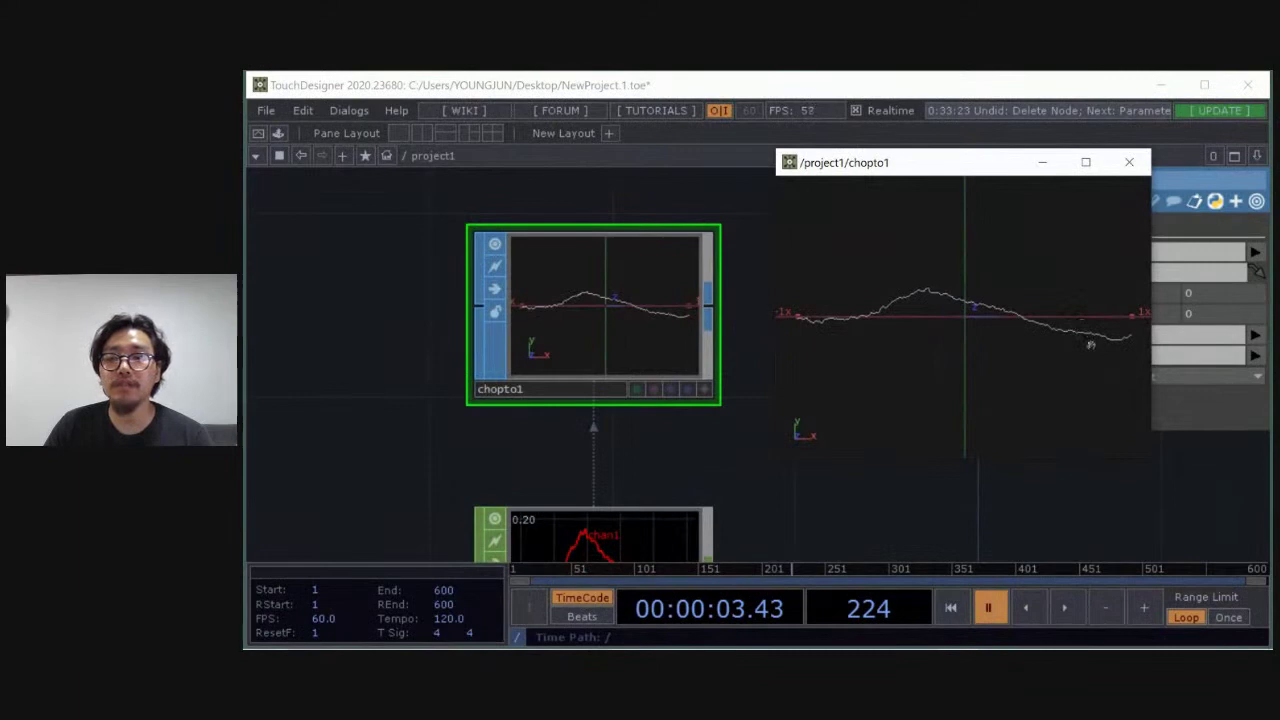
Play and pause the timeline while orbiting the waveform line in chopto1's floating viewer
{"action": "key", "text": "space"}
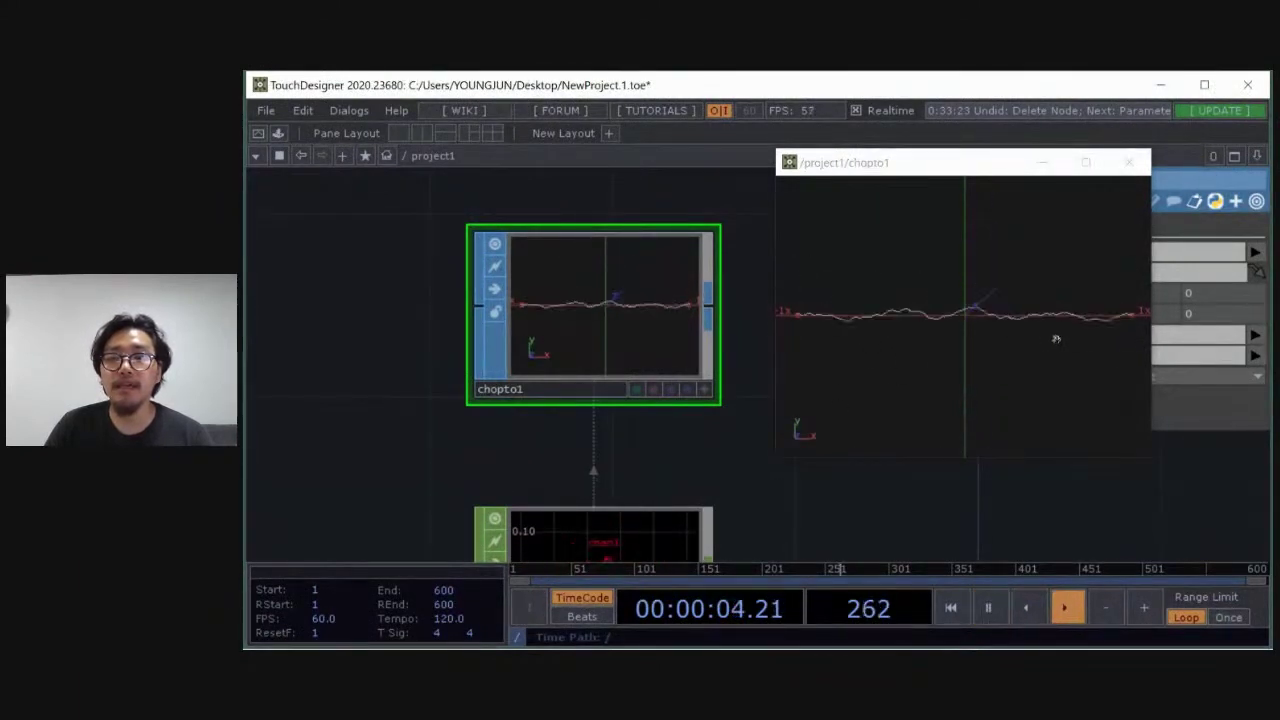
{"action": "left_click_drag", "start_coordinate": [1100, 334], "coordinate": [1060, 334]}
{"action": "left_click", "coordinate": [867, 523]}
{"action": "key", "text": "space"}
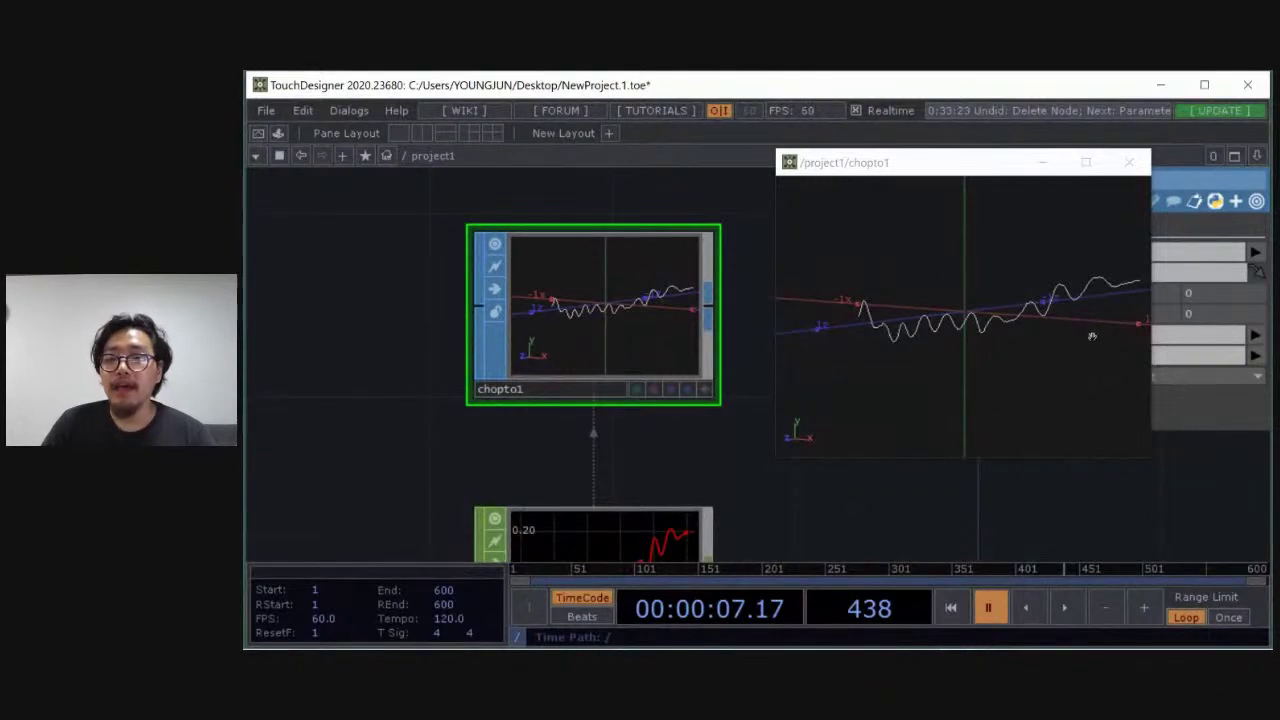
{"action": "left_click", "coordinate": [1063, 327]}
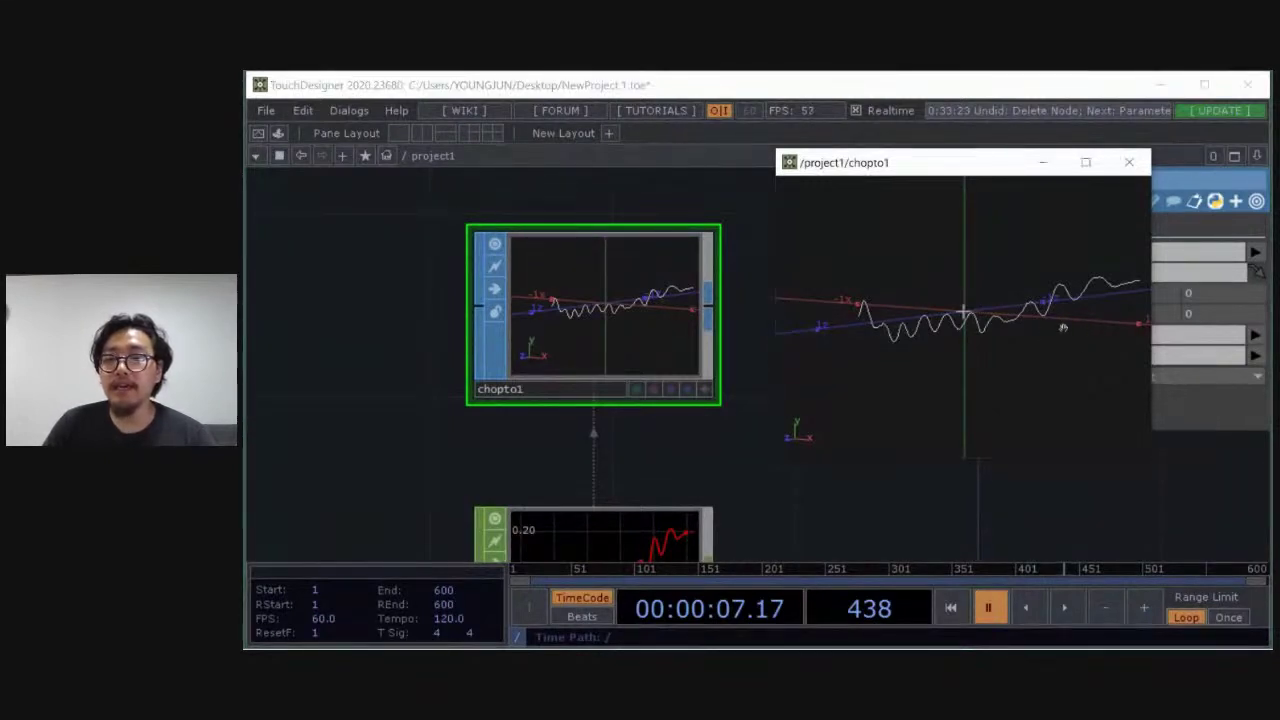
{"action": "mouse_move", "coordinate": [1064, 327]}
{"action": "left_mouse_down"}
{"action": "mouse_move", "coordinate": [851, 331]}
{"action": "mouse_move", "coordinate": [1140, 341]}
{"action": "mouse_move", "coordinate": [911, 331]}
{"action": "mouse_move", "coordinate": [1105, 335]}
{"action": "mouse_move", "coordinate": [1057, 271]}
{"action": "mouse_move", "coordinate": [1002, 326]}
{"action": "mouse_move", "coordinate": [1068, 341]}
{"action": "left_mouse_up"}
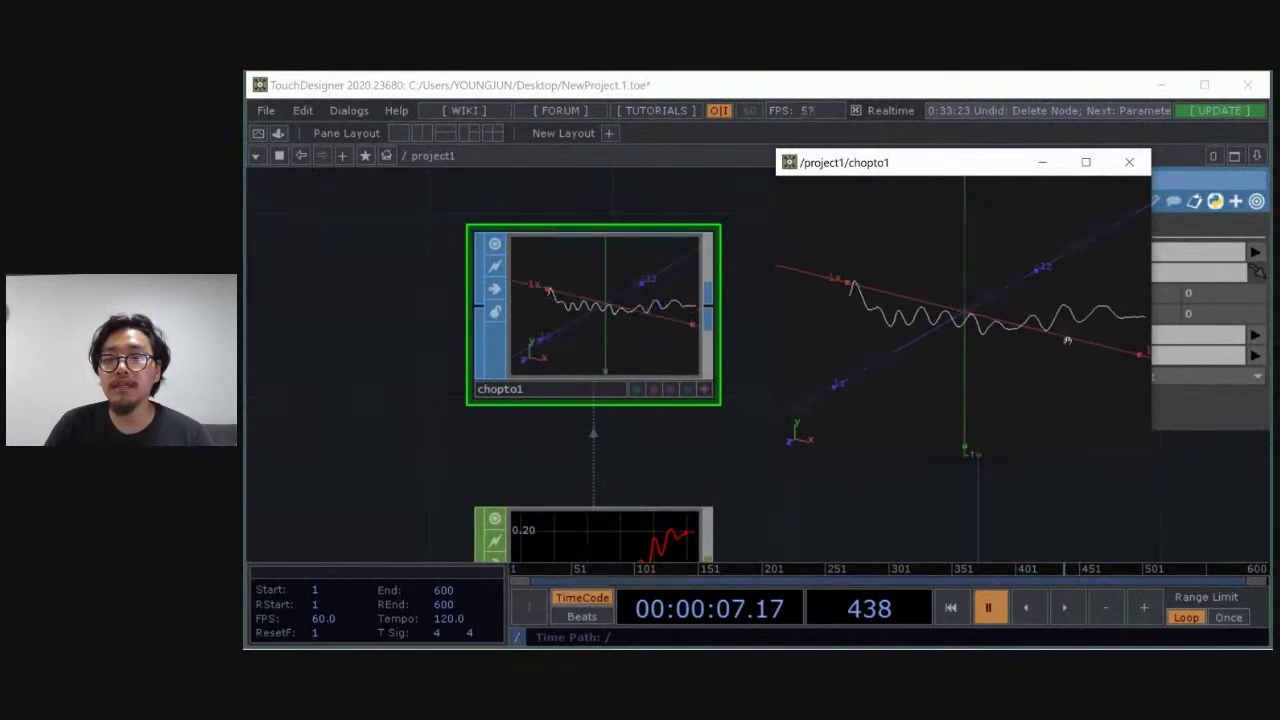
Examine chopto1's line from shifted angles, home the view, and close the floating viewer
{"action": "left_click_drag", "start_coordinate": [716, 208], "coordinate": [668, 206]}
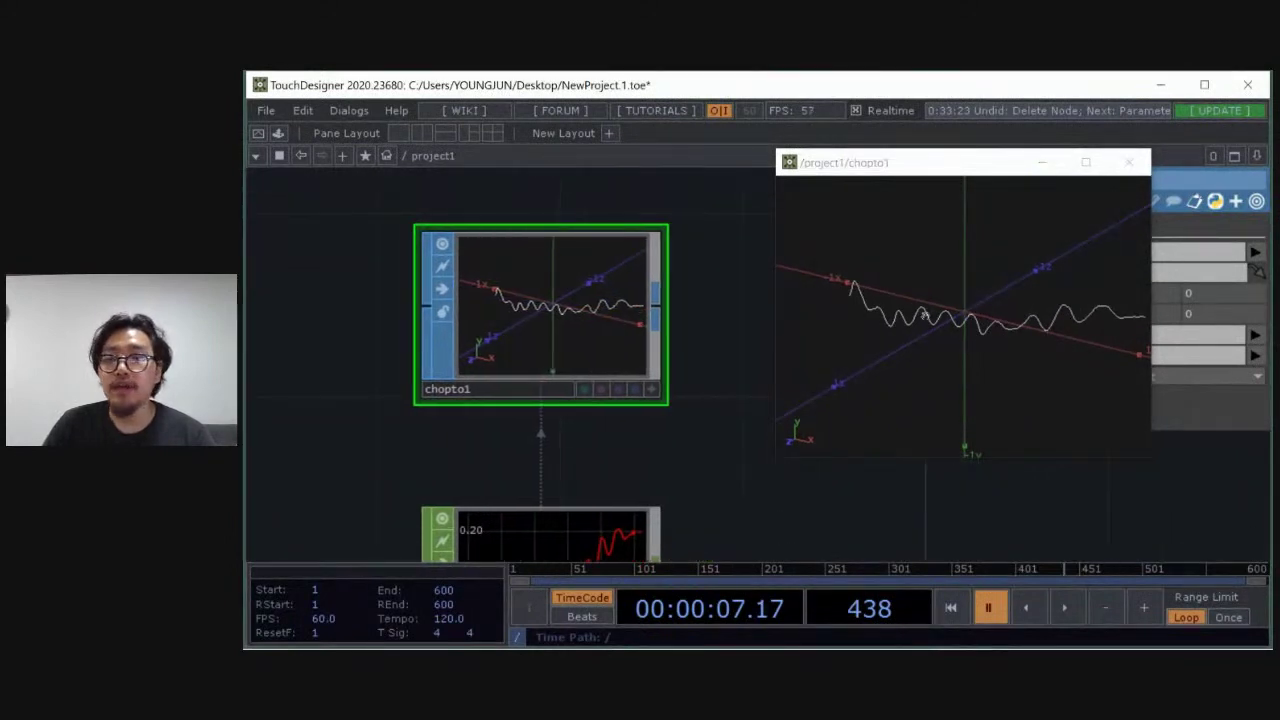
{"action": "left_click_drag", "start_coordinate": [740, 383], "coordinate": [685, 340]}
{"action": "left_click_drag", "start_coordinate": [666, 271], "coordinate": [635, 318]}
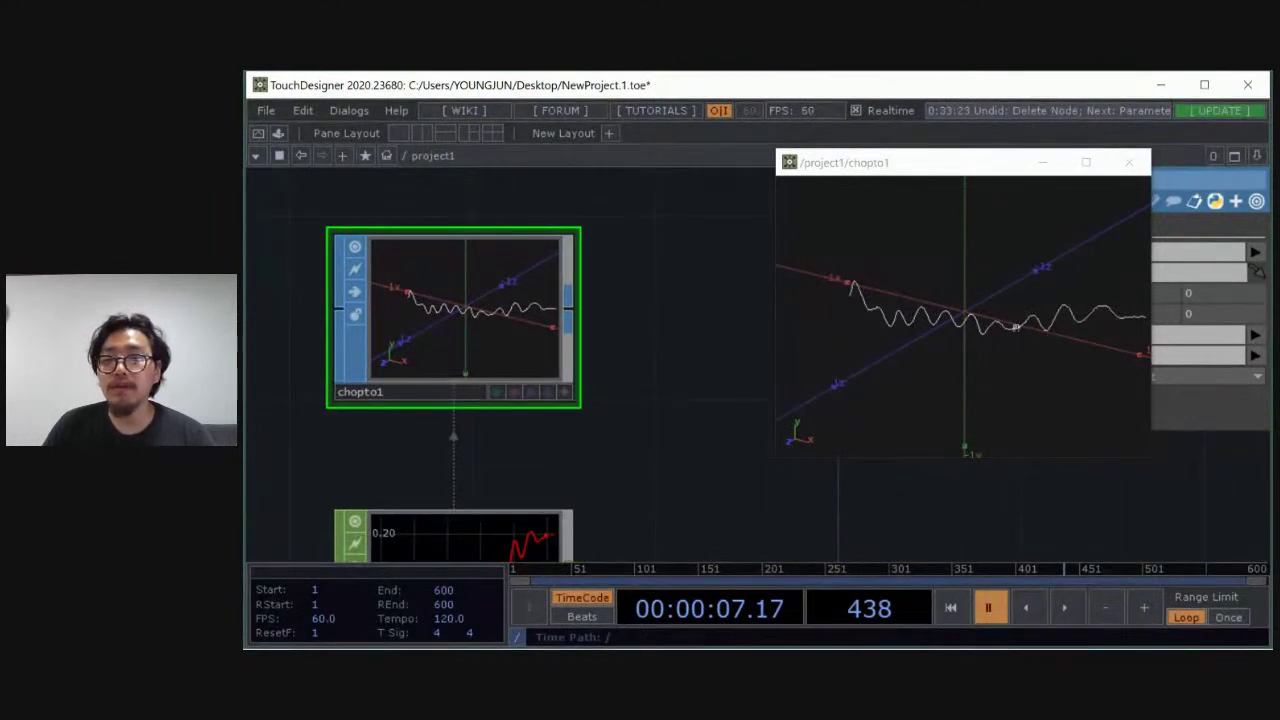
{"action": "mouse_move", "coordinate": [1028, 324]}
{"action": "left_mouse_down"}
{"action": "mouse_move", "coordinate": [930, 300]}
{"action": "mouse_move", "coordinate": [1037, 311]}
{"action": "left_mouse_up"}
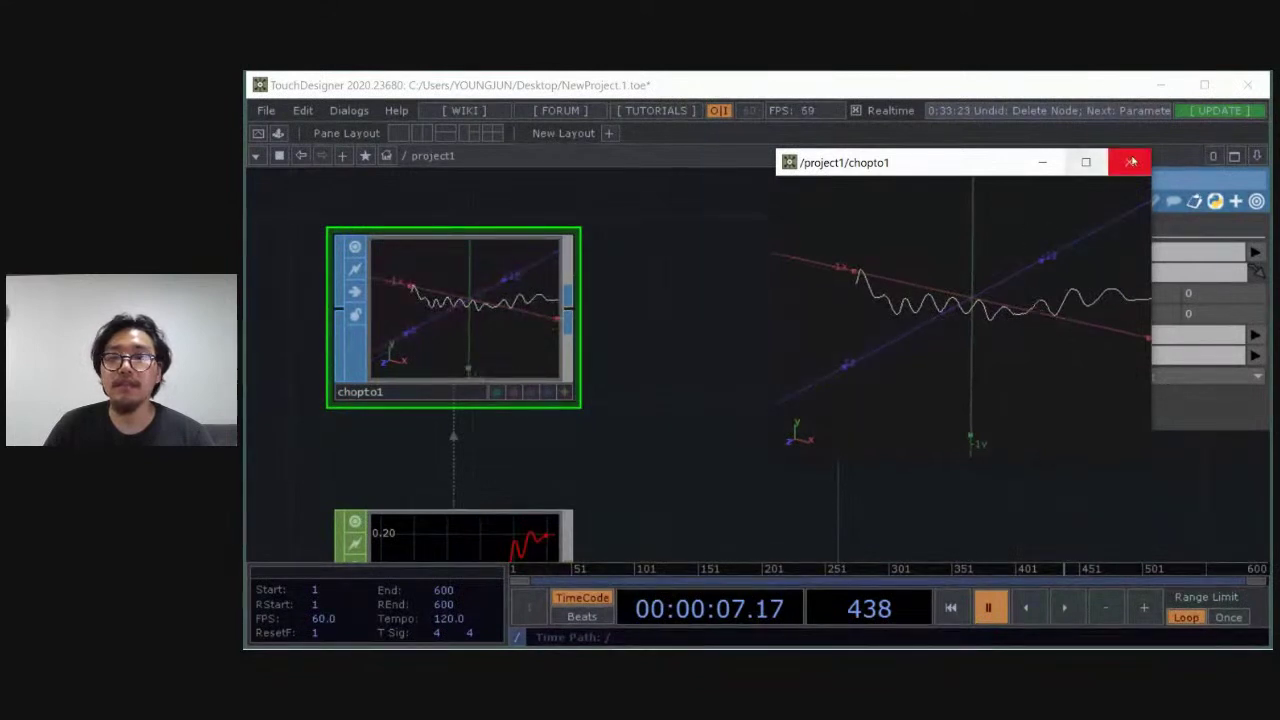
{"action": "left_click_drag", "start_coordinate": [929, 324], "coordinate": [970, 307]}
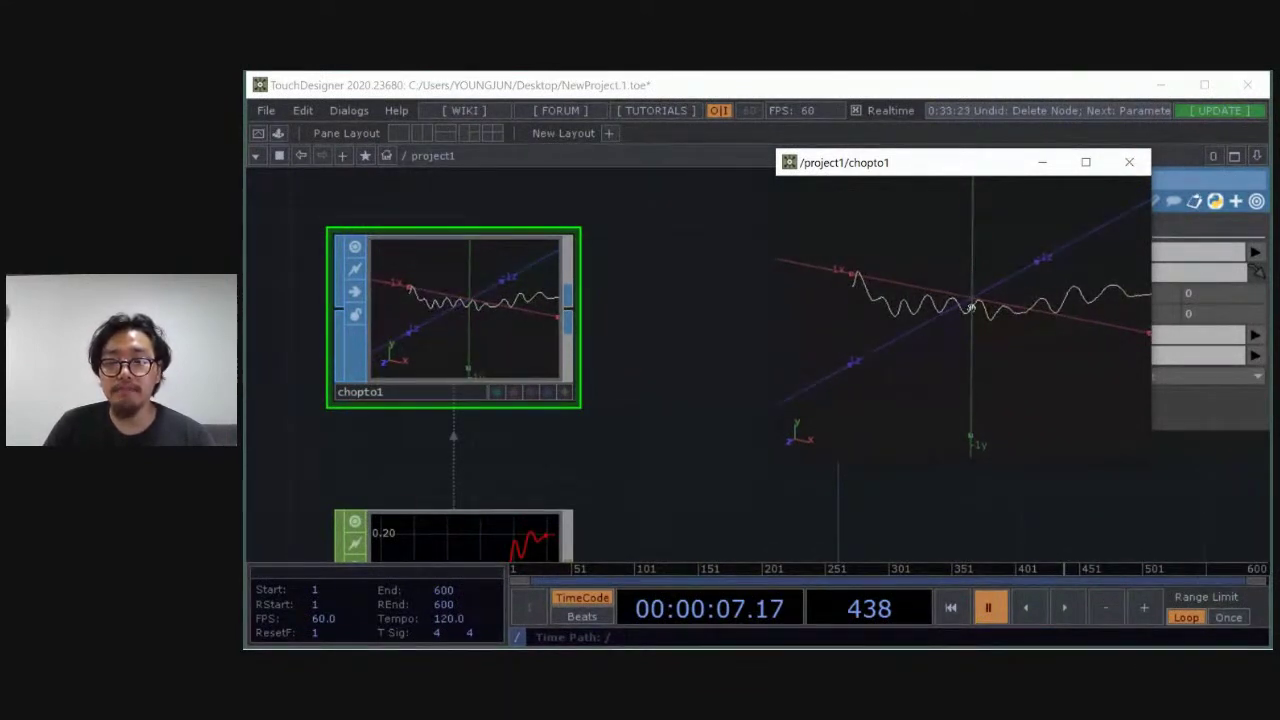
{"action": "key", "text": "h"}
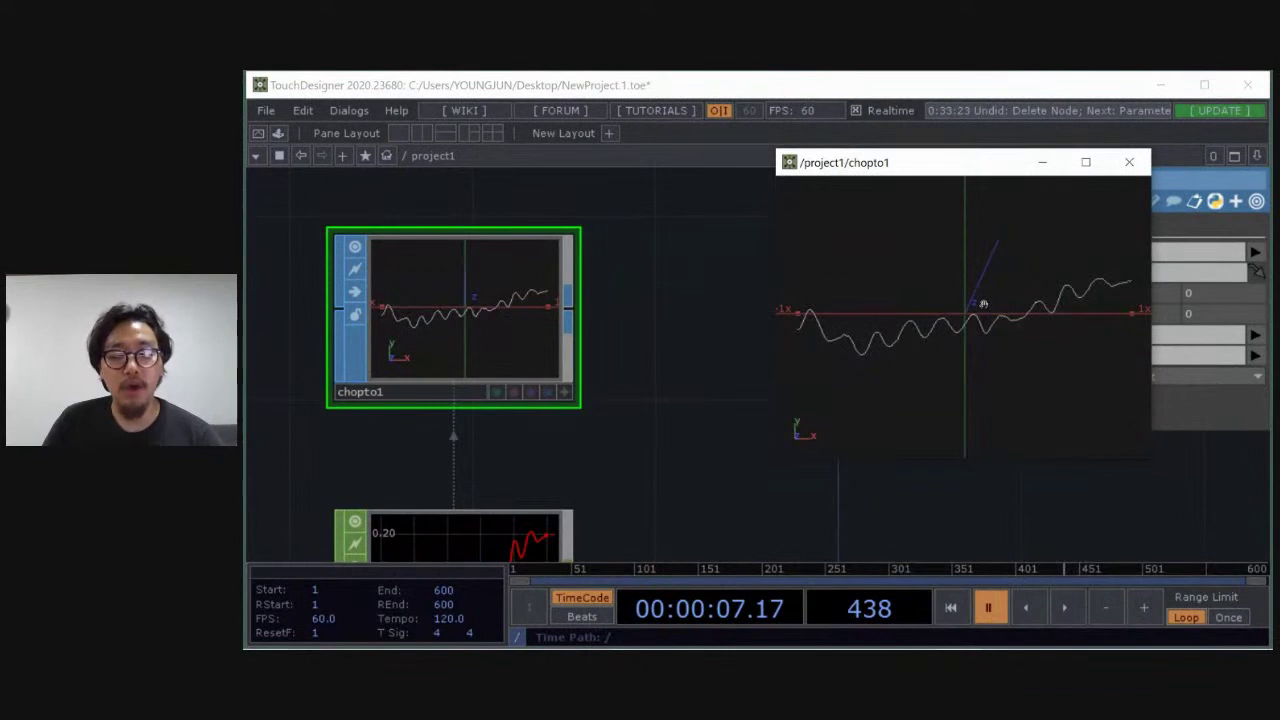
{"action": "left_click", "coordinate": [1128, 162]}
Play the timeline briefly and pause it to compare chopto1's line with null1's waveform in the network
{"action": "scroll", "coordinate": [660, 356], "scroll_direction": "down", "scroll_amount": 4}
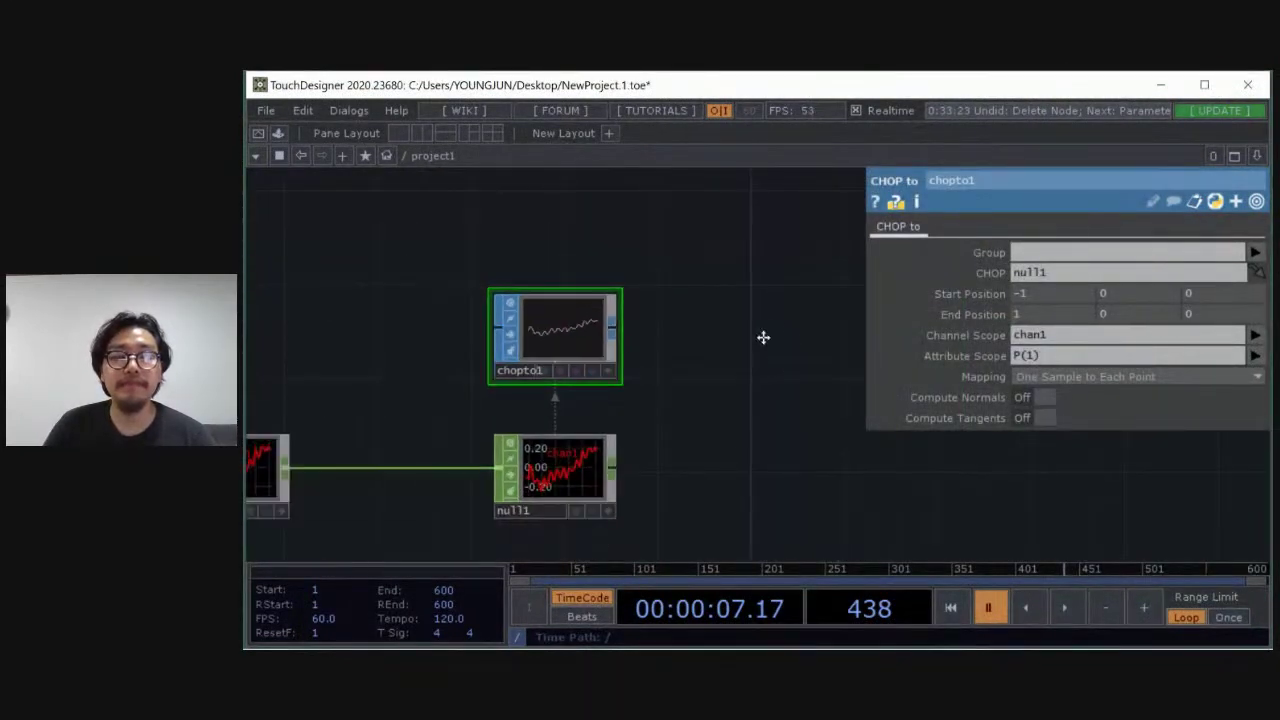
{"action": "left_click_drag", "start_coordinate": [763, 337], "coordinate": [729, 290]}
{"action": "key", "text": "space"}
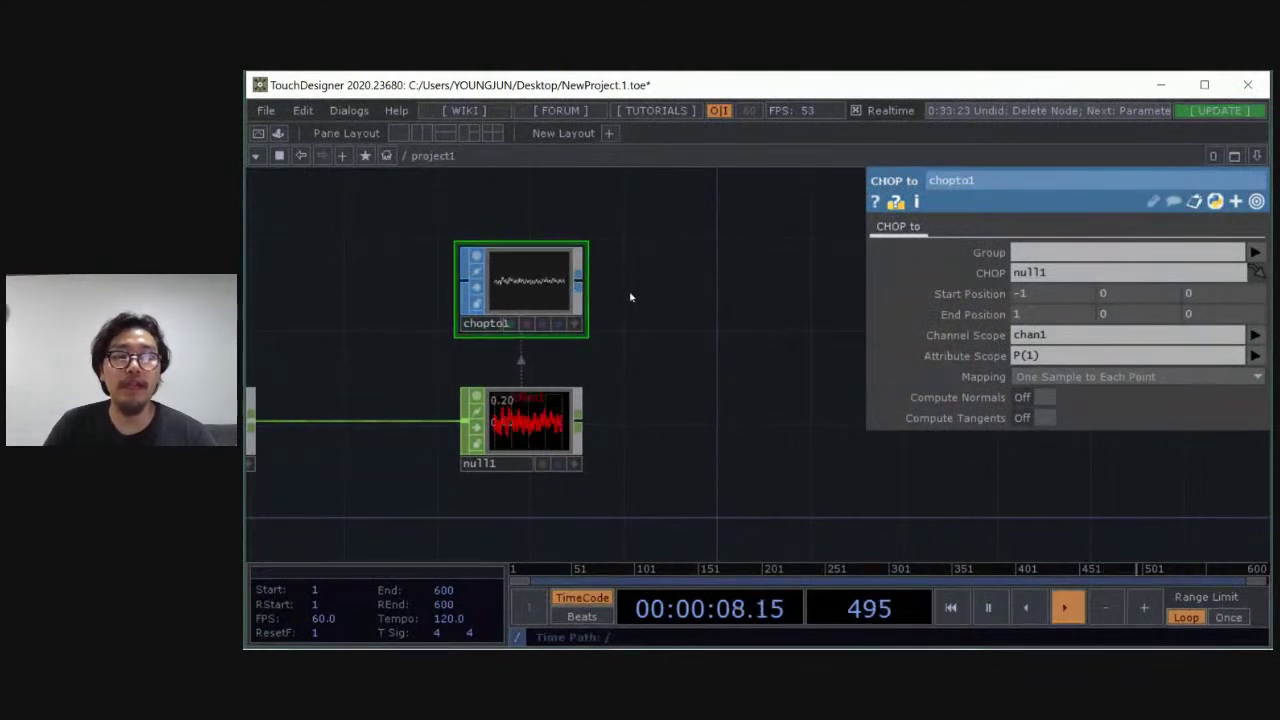
{"action": "key", "text": "space"}
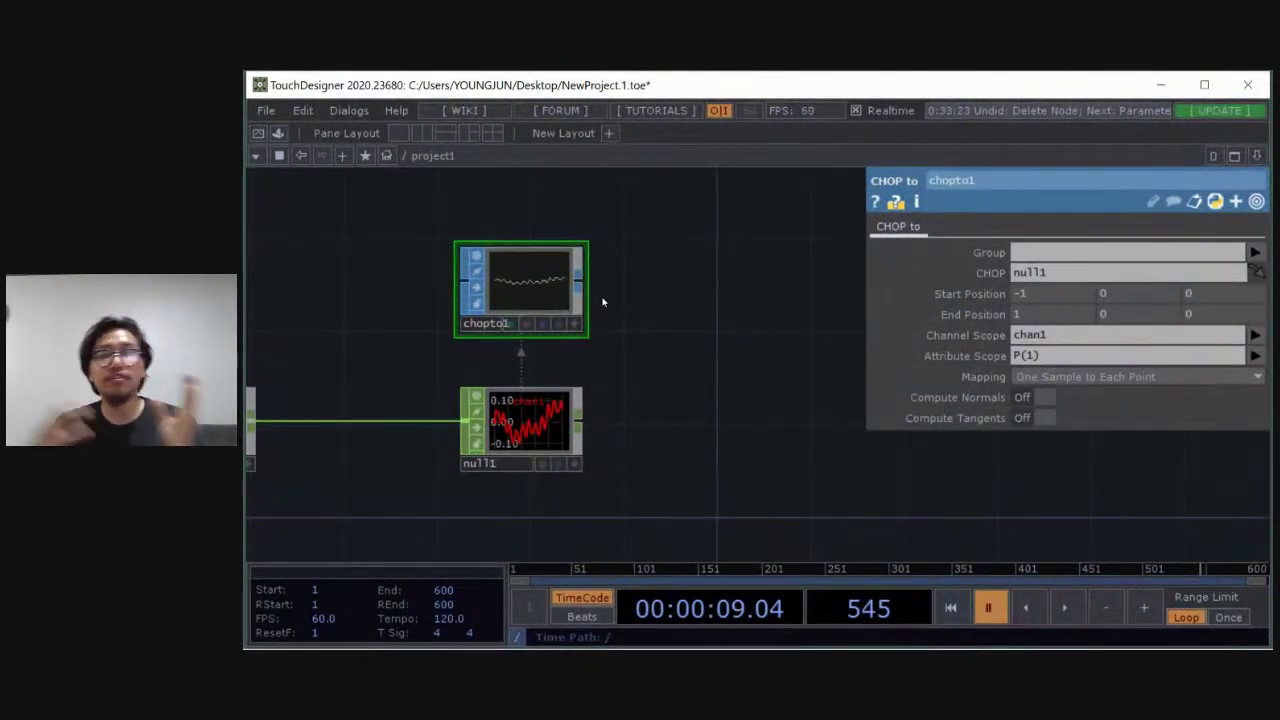
Add a Null SOP connected to chopto1's output, placed beyond it in the network
{"action": "left_click_drag", "start_coordinate": [817, 286], "coordinate": [685, 371]}
{"action": "left_click_drag", "start_coordinate": [439, 336], "coordinate": [600, 354]}
{"action": "type", "text": "null"}
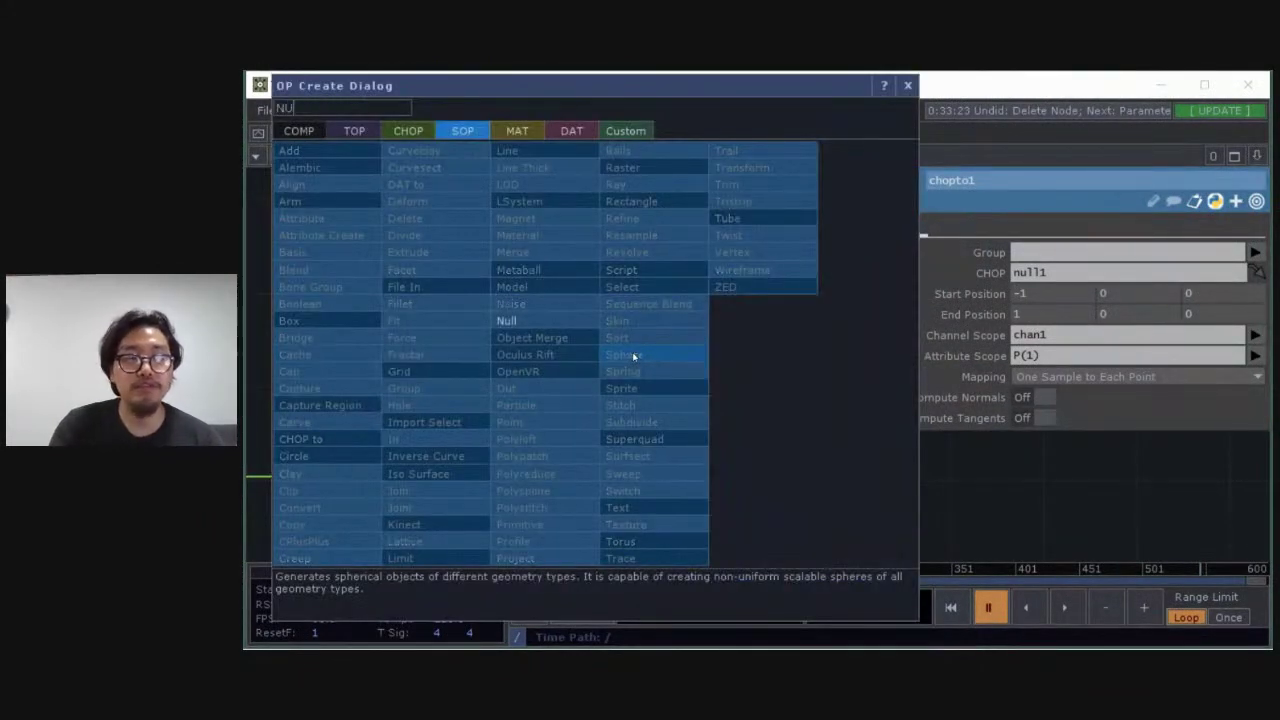
{"action": "left_click", "coordinate": [586, 329]}
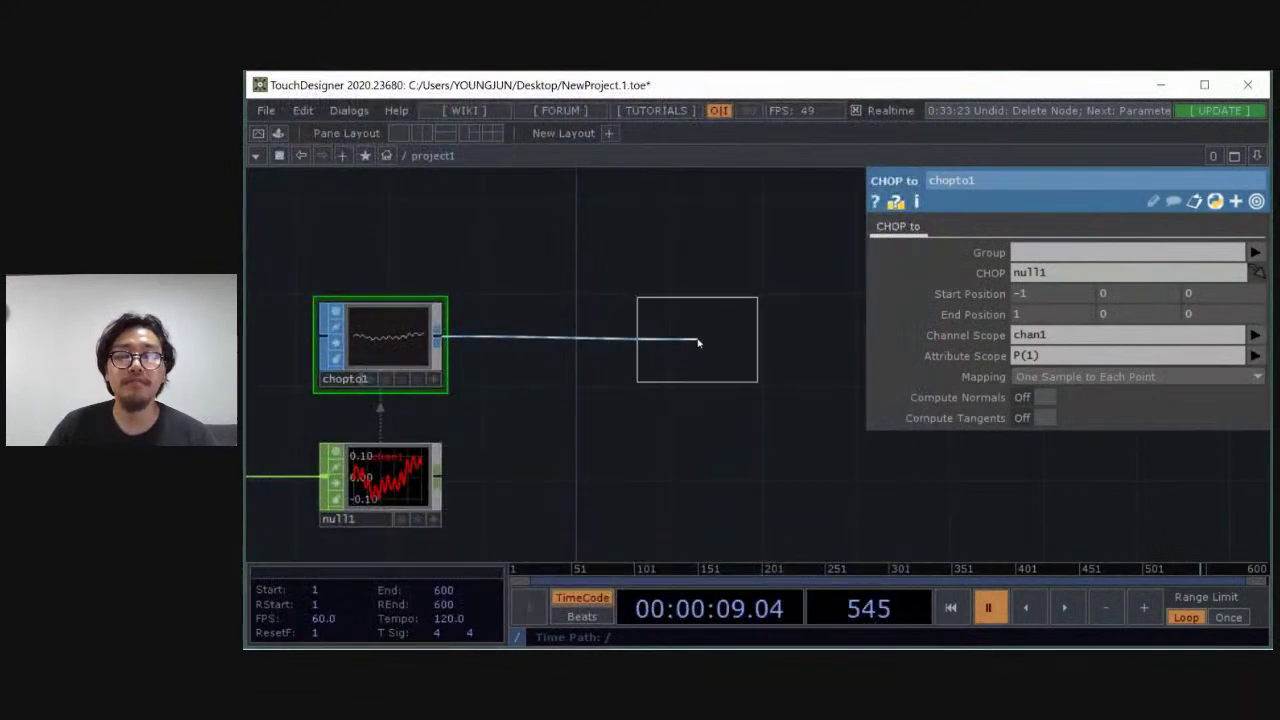
{"action": "left_click", "coordinate": [698, 341]}
{"action": "left_click_drag", "start_coordinate": [871, 357], "coordinate": [632, 336]}
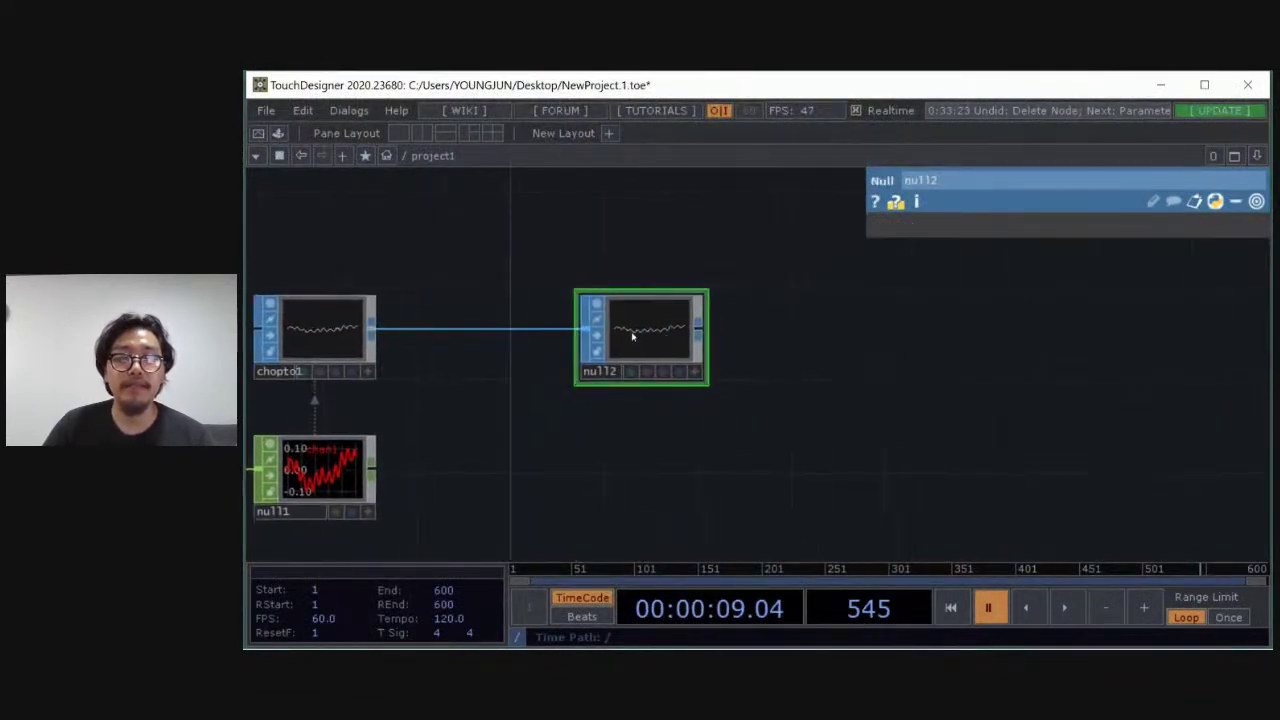
Add a Geometry COMP connected to null2's output so the waveform line feeds into it
{"action": "left_click", "coordinate": [699, 328]}
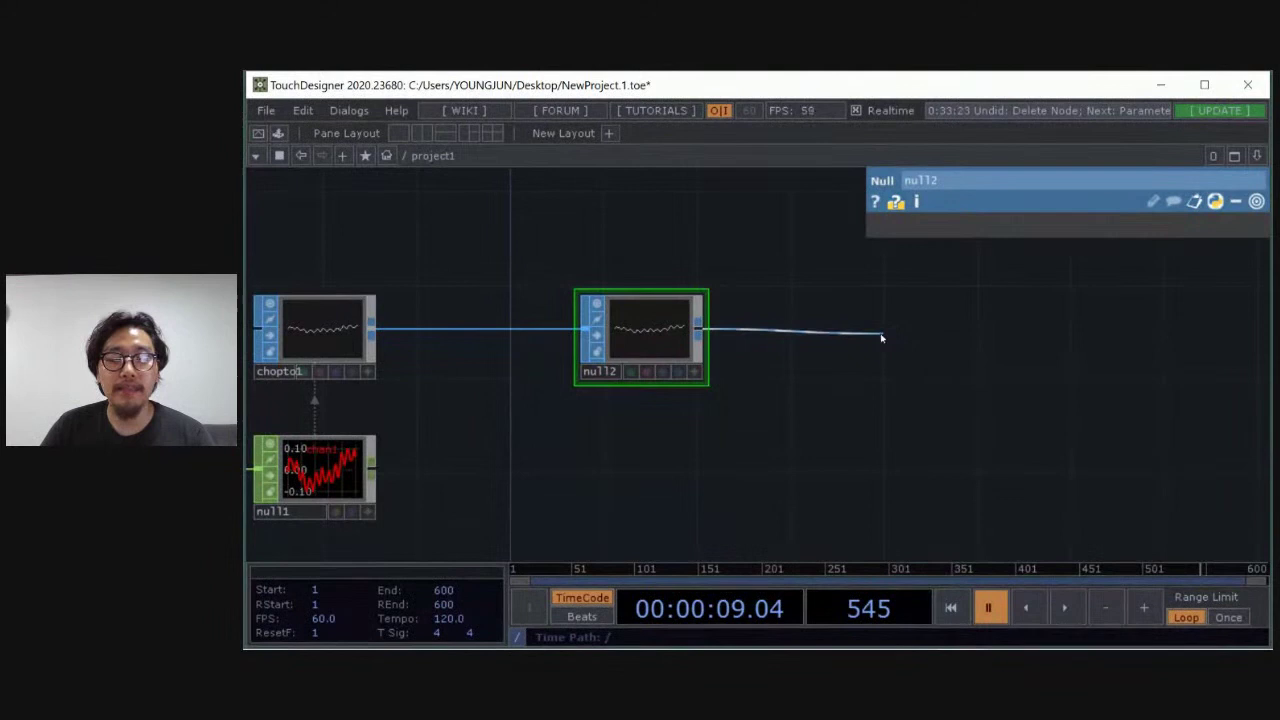
{"action": "left_click", "coordinate": [858, 334]}
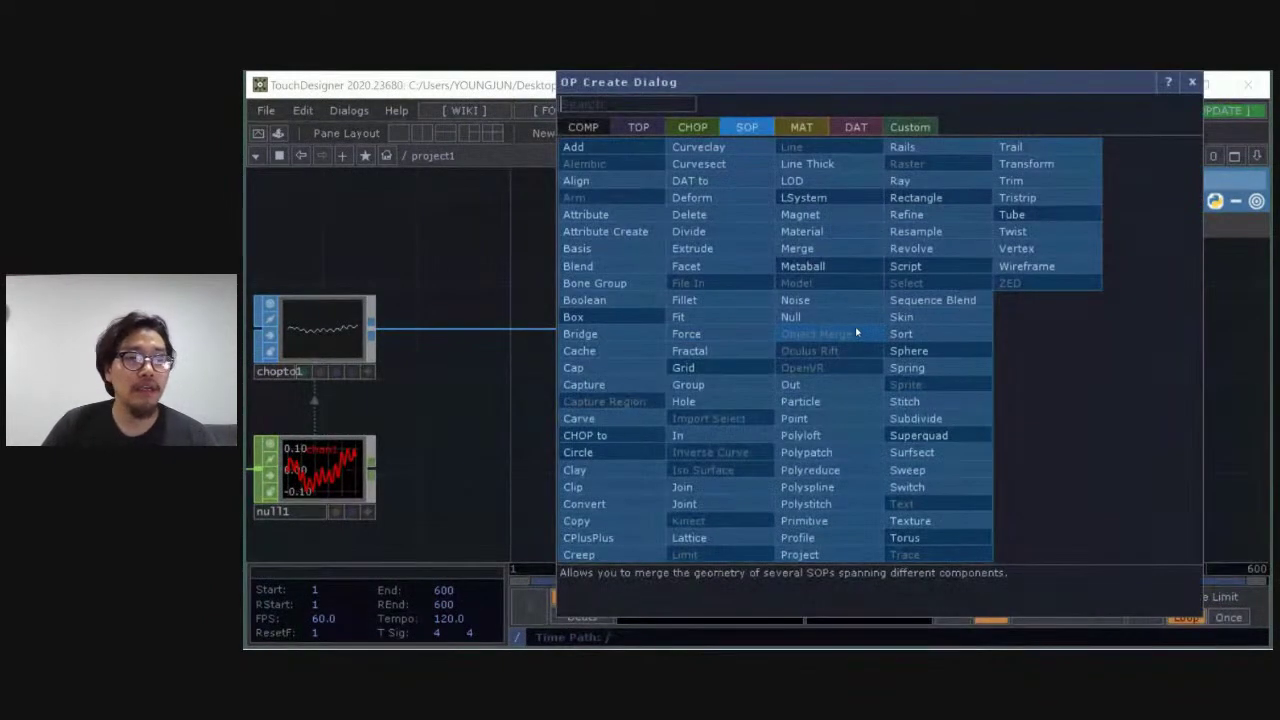
{"action": "left_click", "coordinate": [584, 127]}
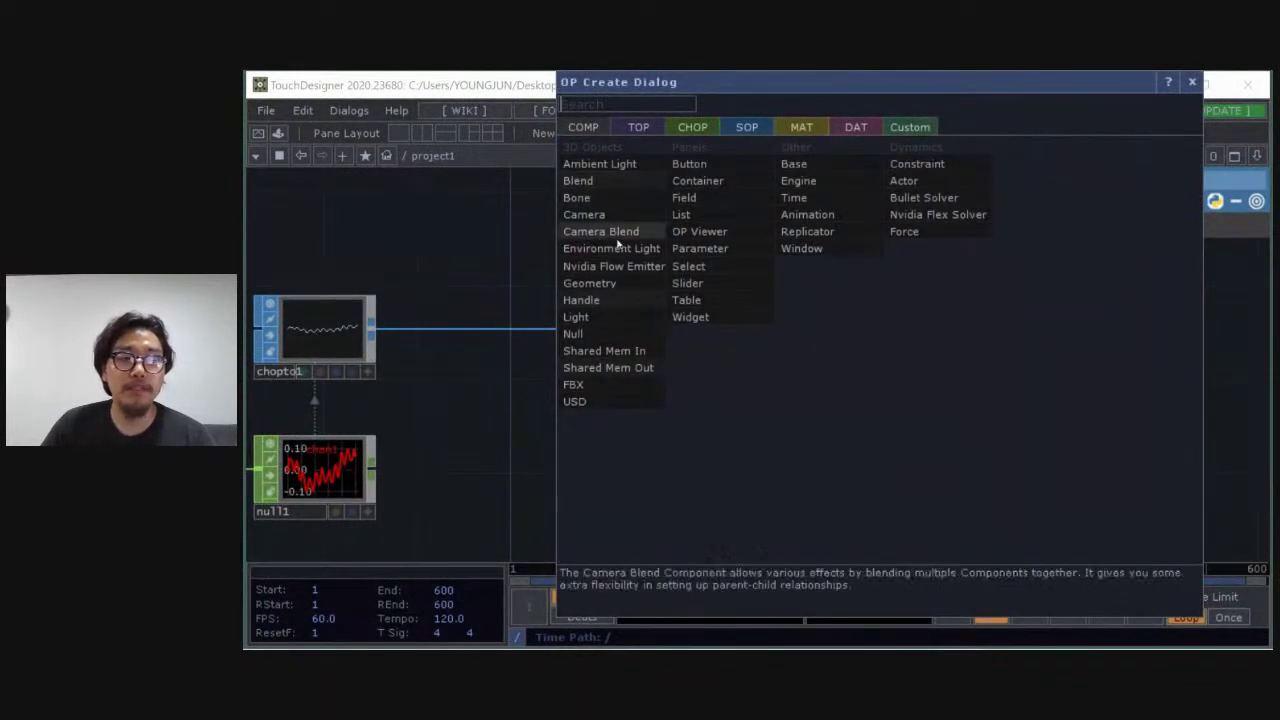
{"action": "left_click", "coordinate": [609, 283]}
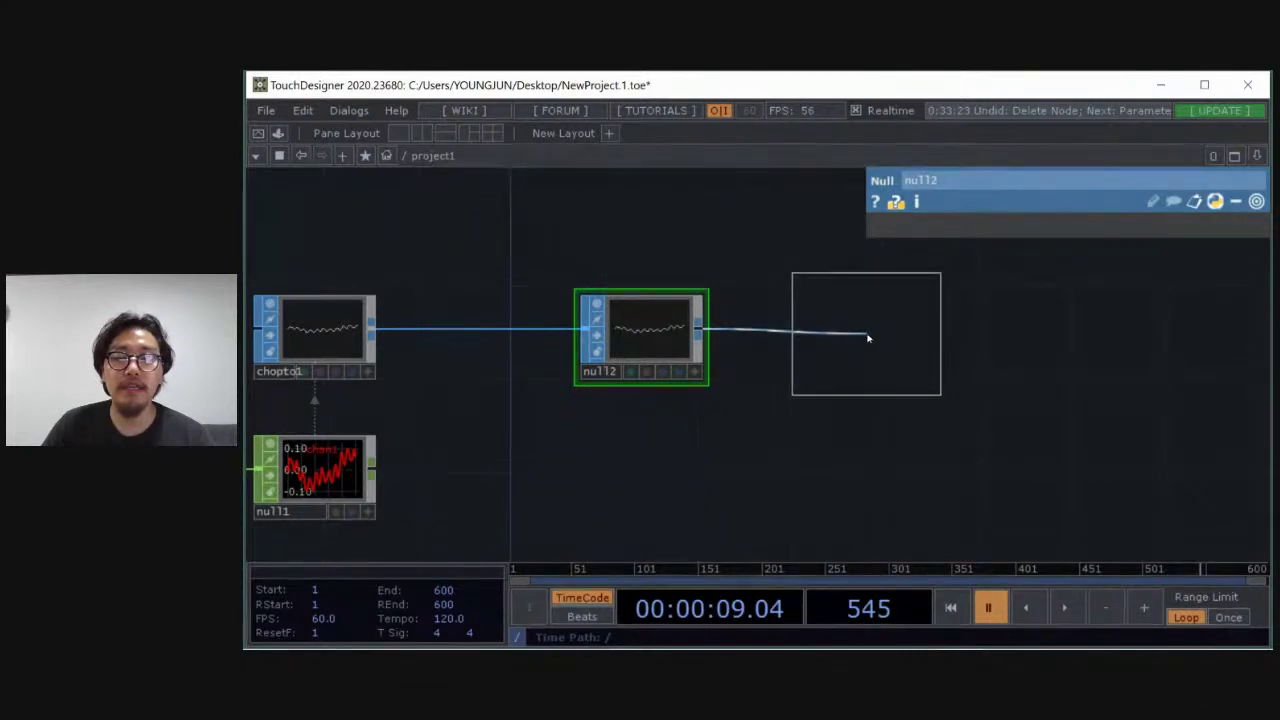
{"action": "left_click", "coordinate": [868, 338]}
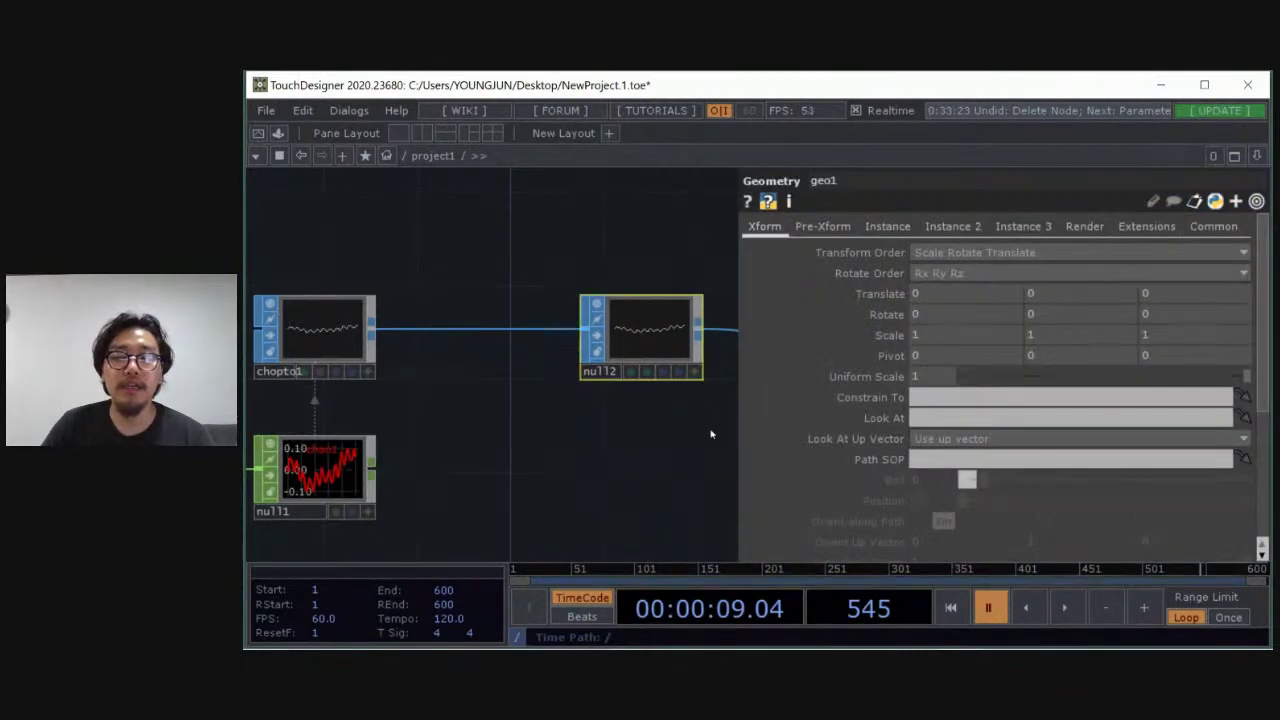
{"action": "scroll", "coordinate": [623, 403], "scroll_direction": "down", "scroll_amount": 3}
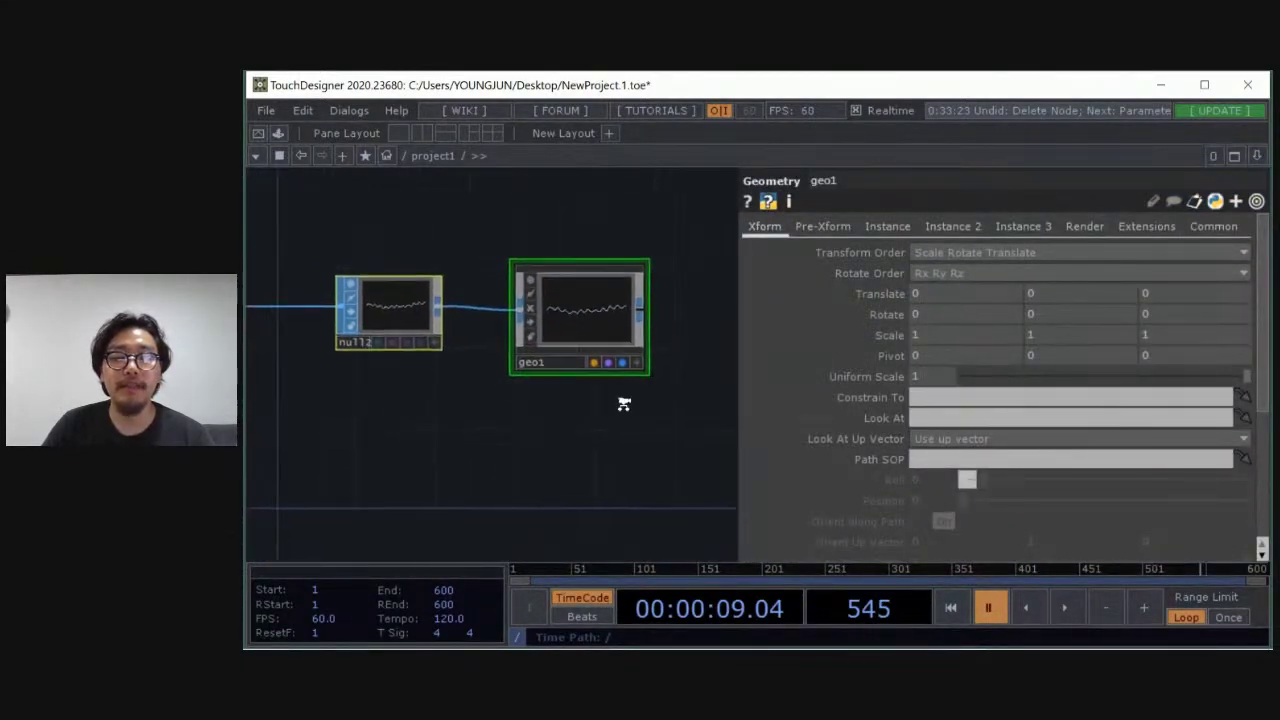
{"action": "scroll", "coordinate": [490, 430], "scroll_direction": "down", "scroll_amount": 5}
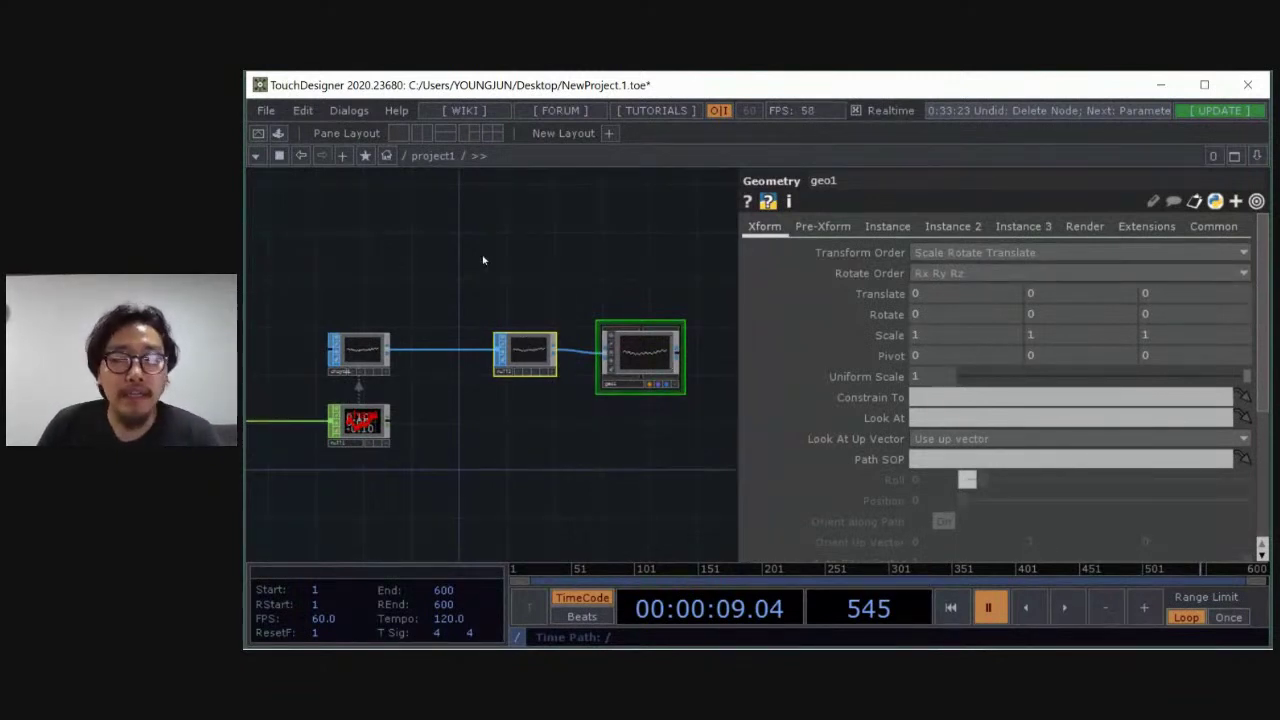
{"action": "scroll", "coordinate": [528, 362], "scroll_direction": "up", "scroll_amount": 5}
{"action": "left_click_drag", "start_coordinate": [716, 250], "coordinate": [518, 280]}
{"action": "scroll", "coordinate": [519, 256], "scroll_direction": "down", "scroll_amount": 3}
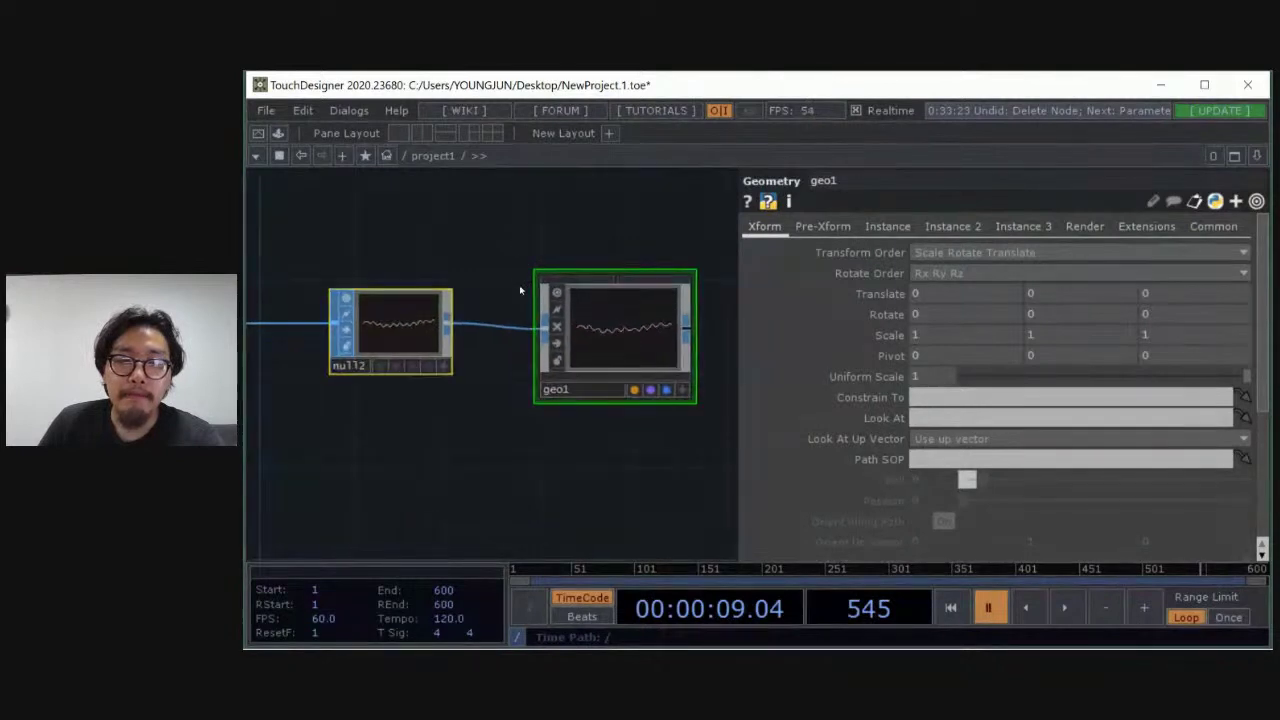
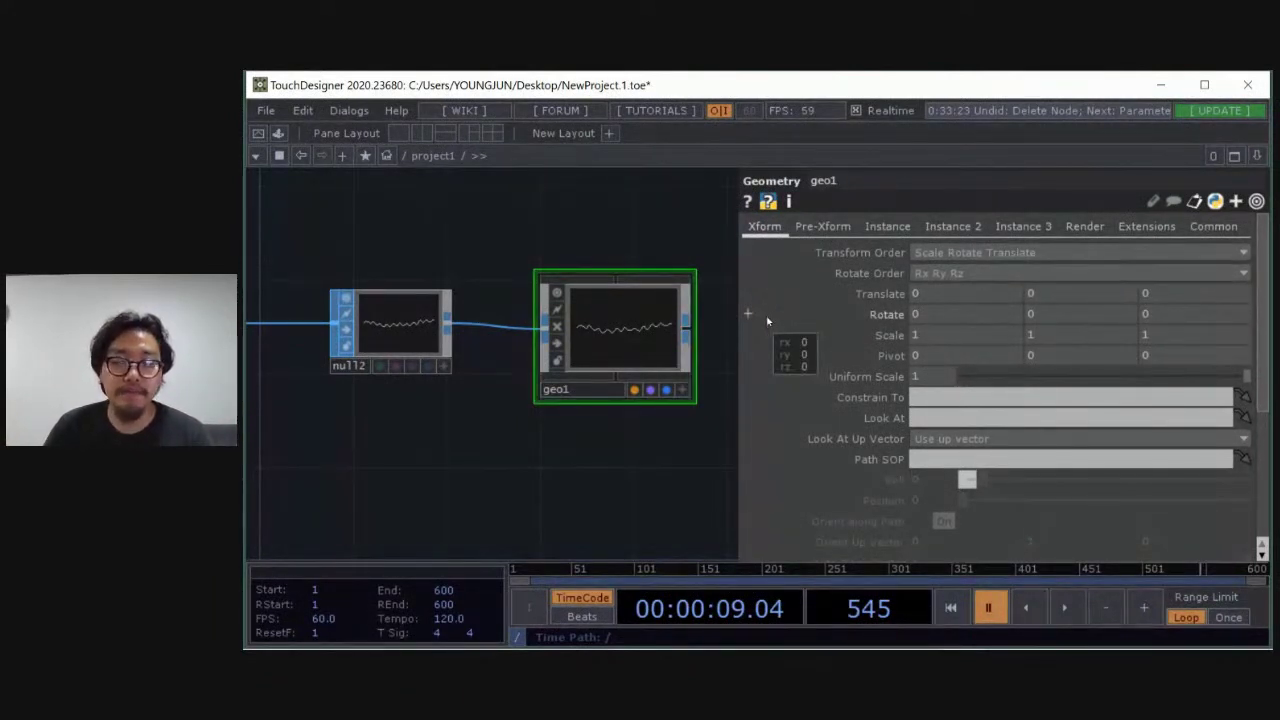
Add a Light COMP directly below geo1 in the network
{"action": "key", "text": "Tab"}
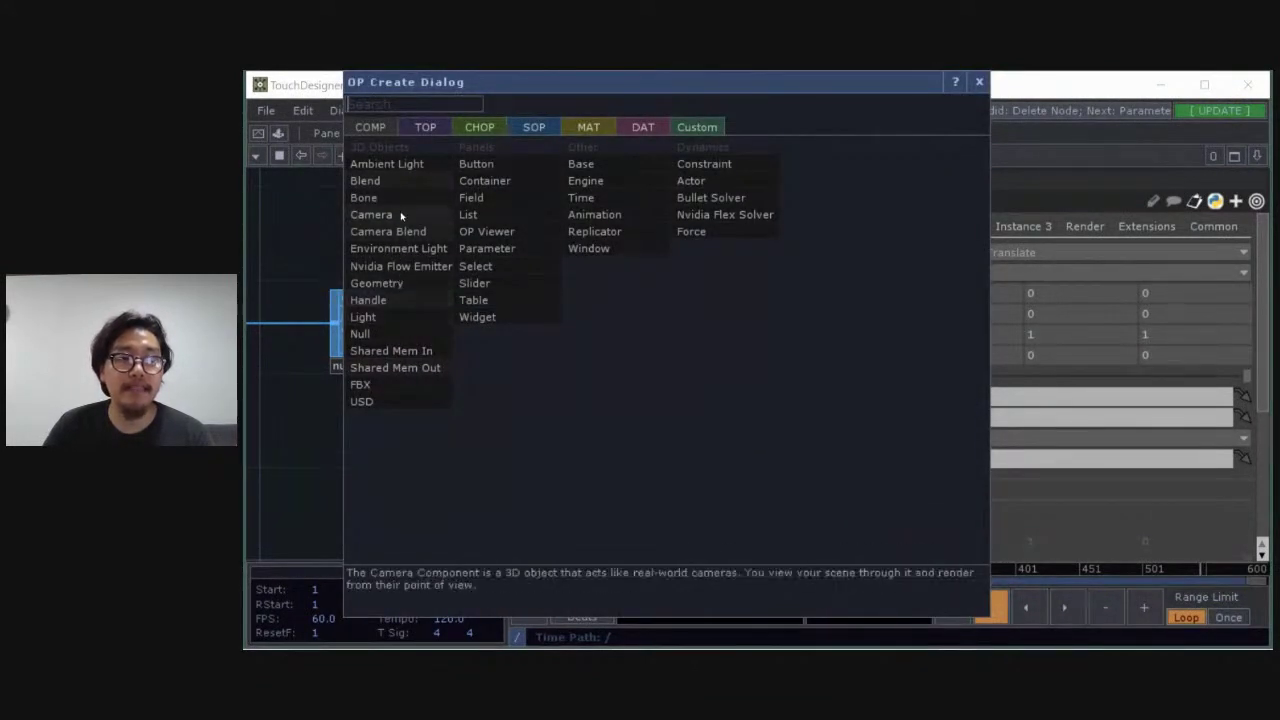
{"action": "left_click", "coordinate": [363, 317]}
{"action": "left_click", "coordinate": [622, 490]}
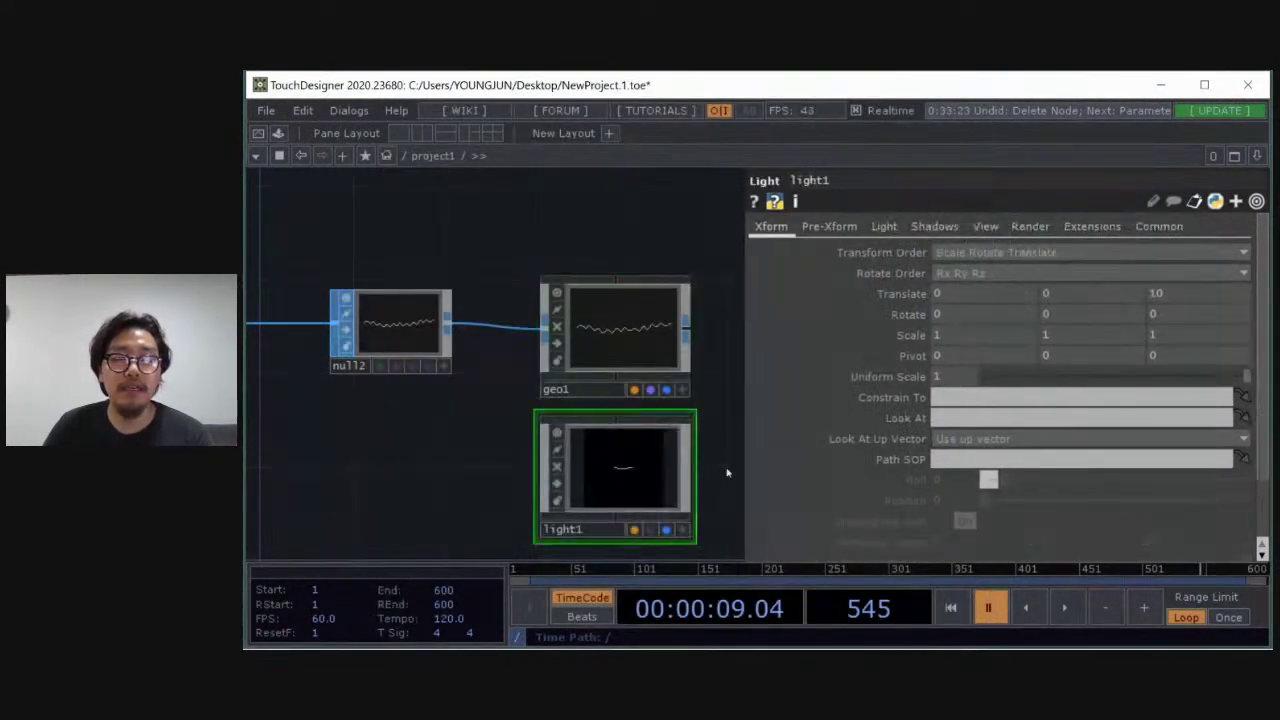
Add a Camera COMP directly above geo1 and compare its view with geo1's viewer
{"action": "scroll", "coordinate": [676, 340], "scroll_direction": "down", "scroll_amount": 2}
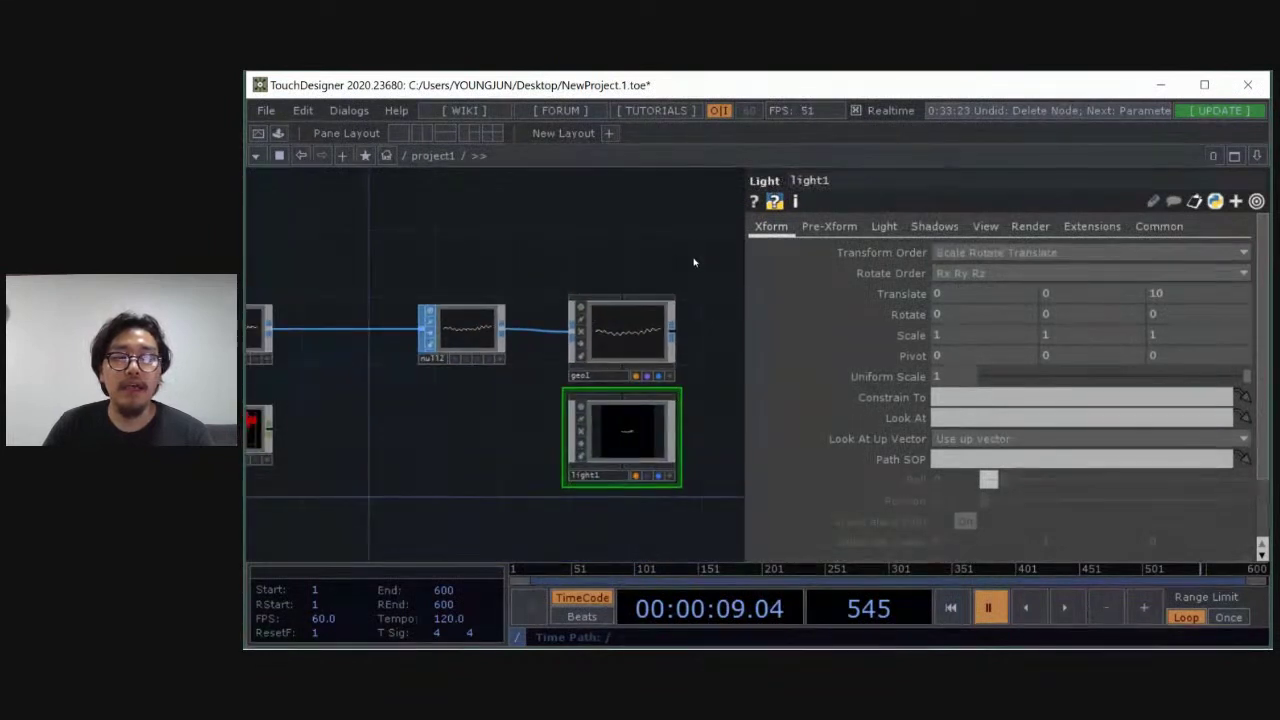
{"action": "key", "text": "Tab"}
{"action": "left_click", "coordinate": [446, 218]}
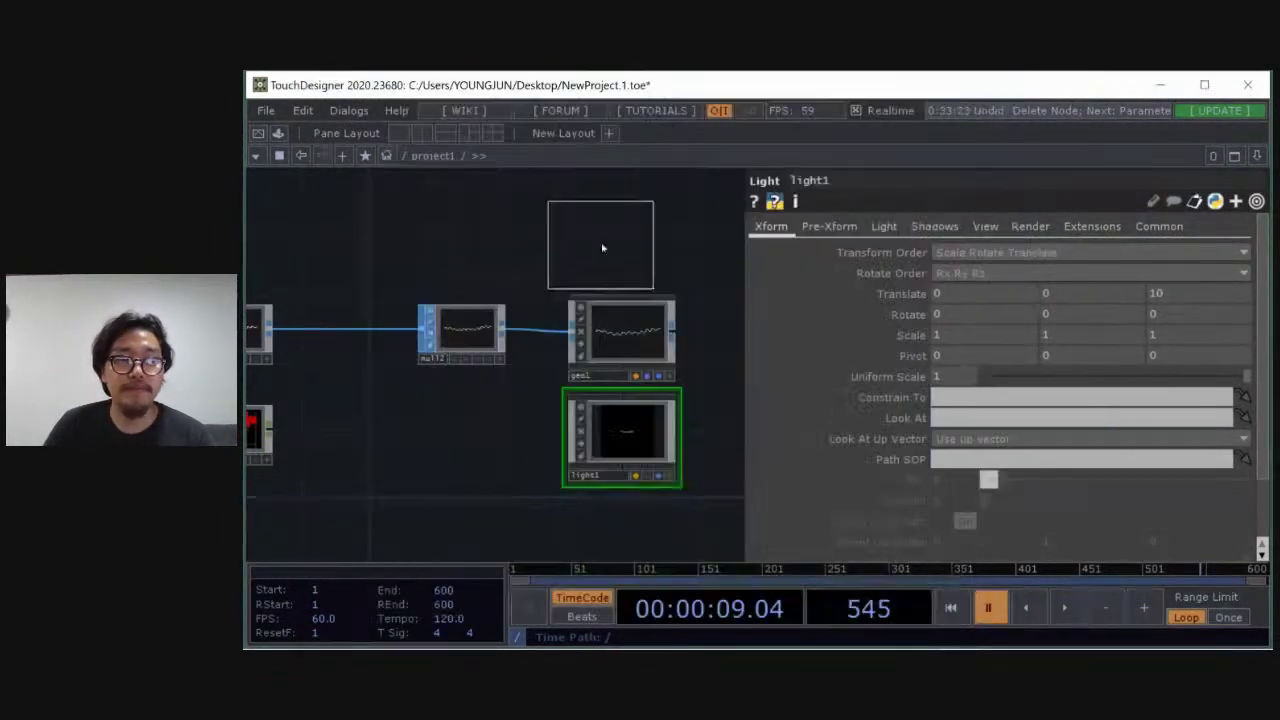
{"action": "left_click", "coordinate": [624, 238]}
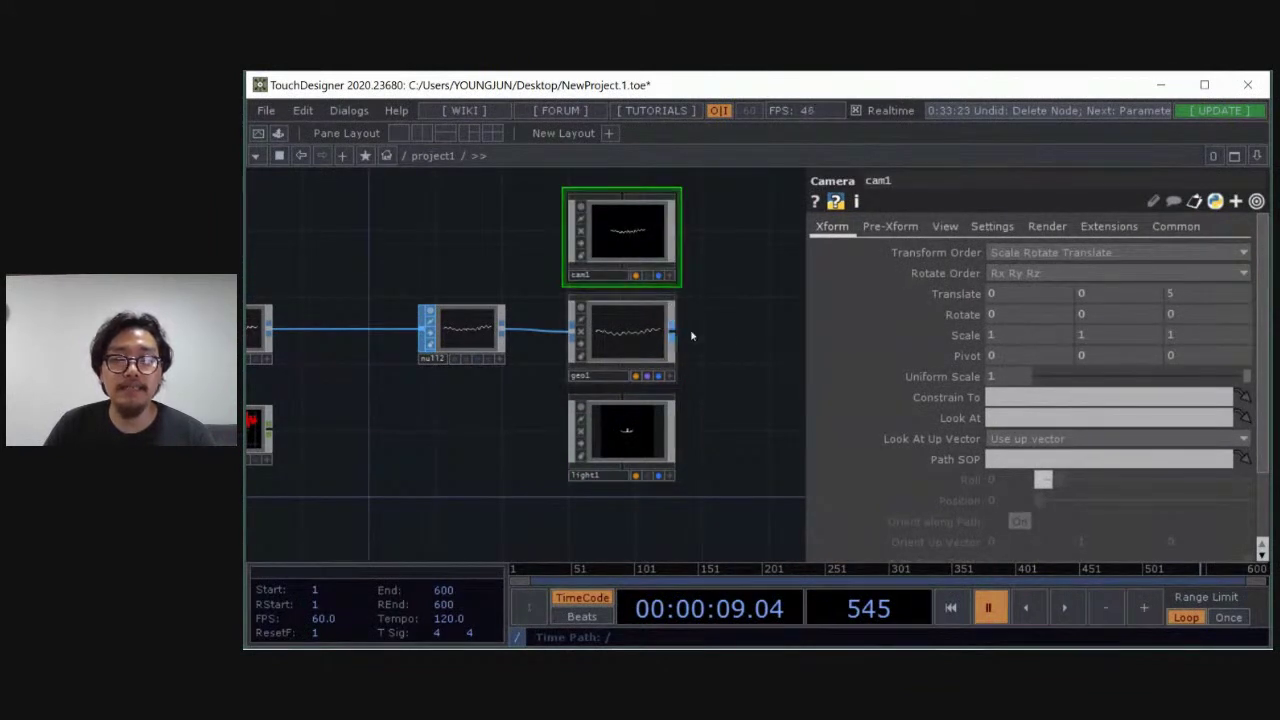
{"action": "scroll", "coordinate": [620, 245], "scroll_direction": "up", "scroll_amount": 5}
{"action": "scroll", "coordinate": [601, 225], "scroll_direction": "down", "scroll_amount": 3}
{"action": "left_click_drag", "start_coordinate": [759, 221], "coordinate": [766, 285]}
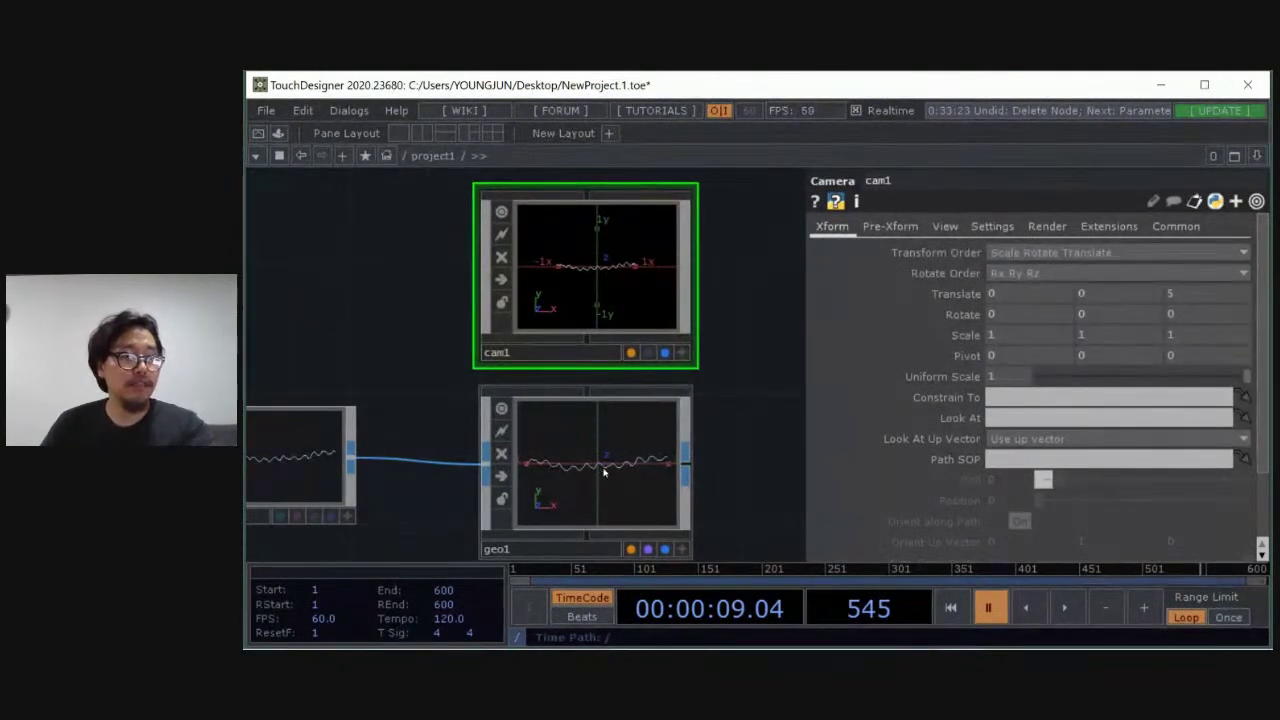
{"action": "scroll", "coordinate": [700, 400], "scroll_direction": "down", "scroll_amount": 5}
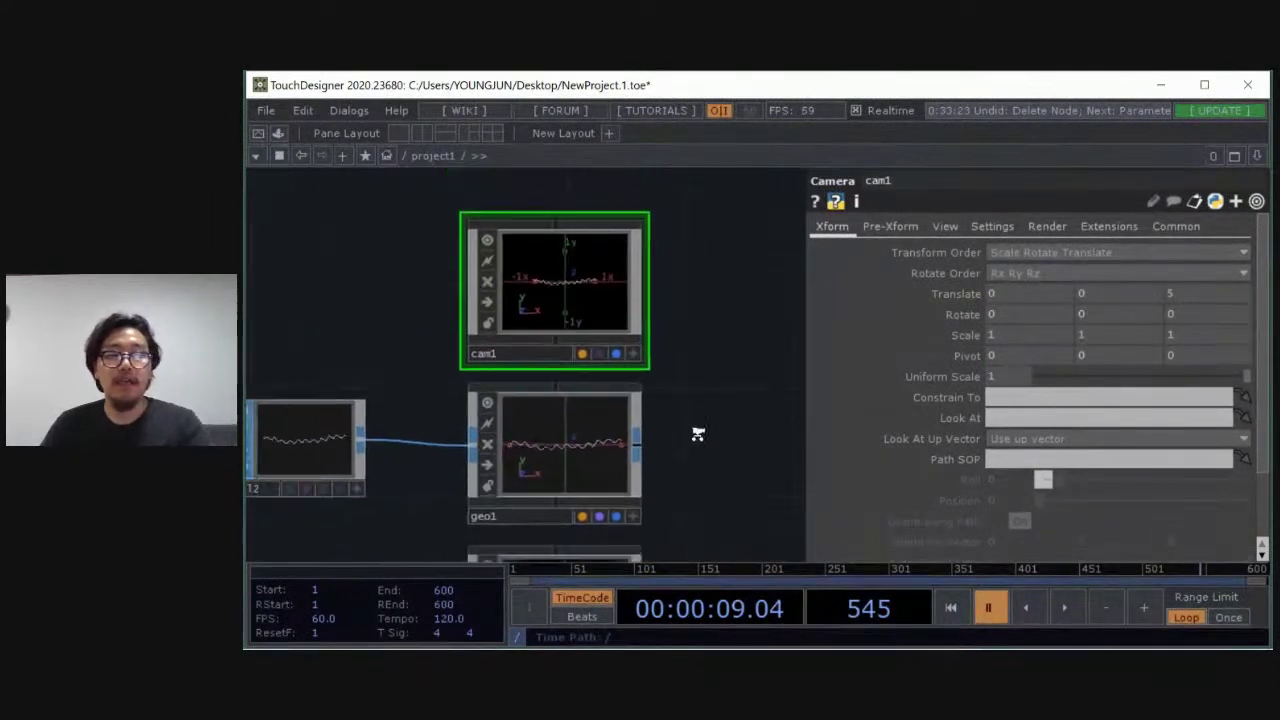
{"action": "scroll", "coordinate": [735, 345], "scroll_direction": "up", "scroll_amount": 3}
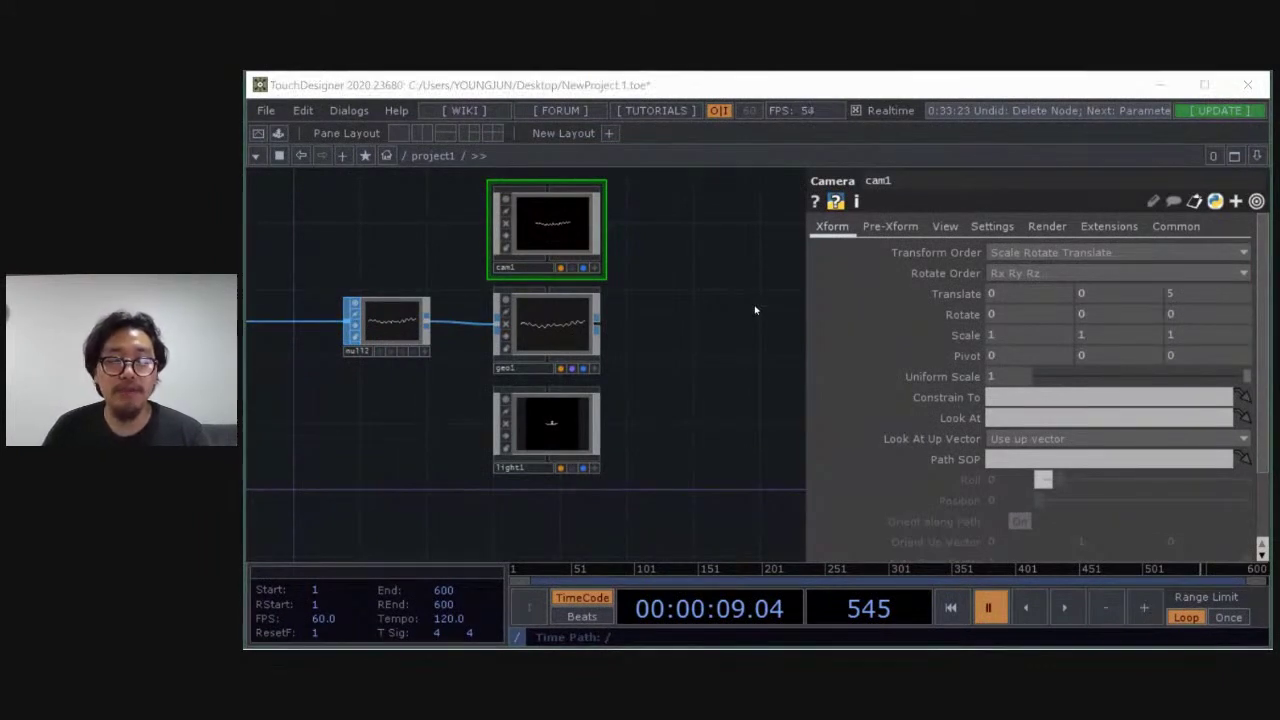
Add a Render TOP beside geo1 so that it renders cam1, geo1 and light1
{"action": "key", "text": "Tab"}
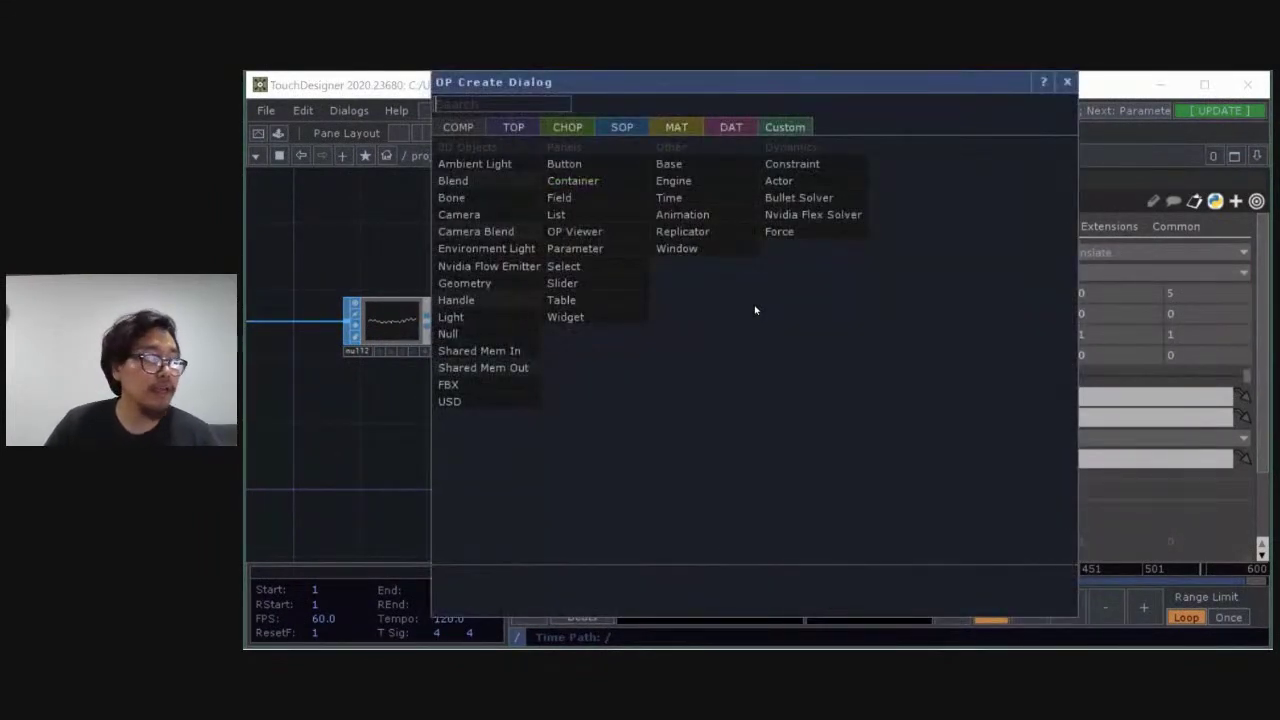
{"action": "left_click", "coordinate": [513, 130]}
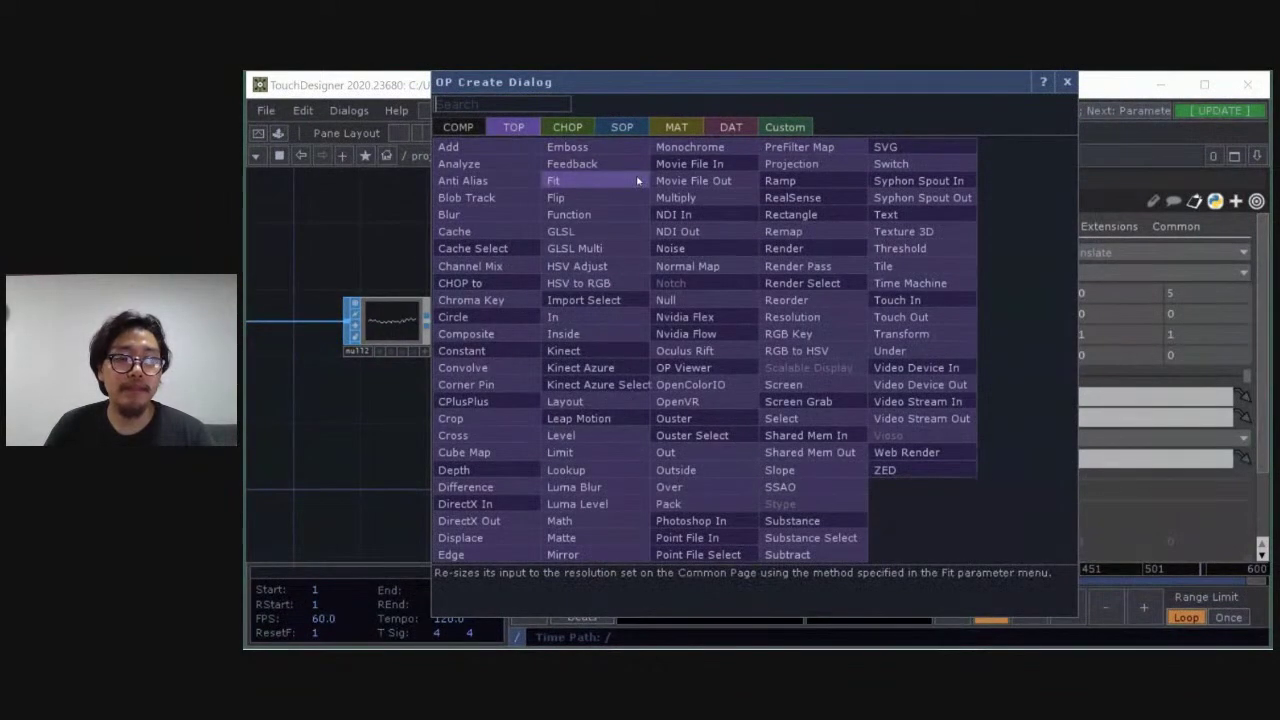
{"action": "type", "text": "R"}
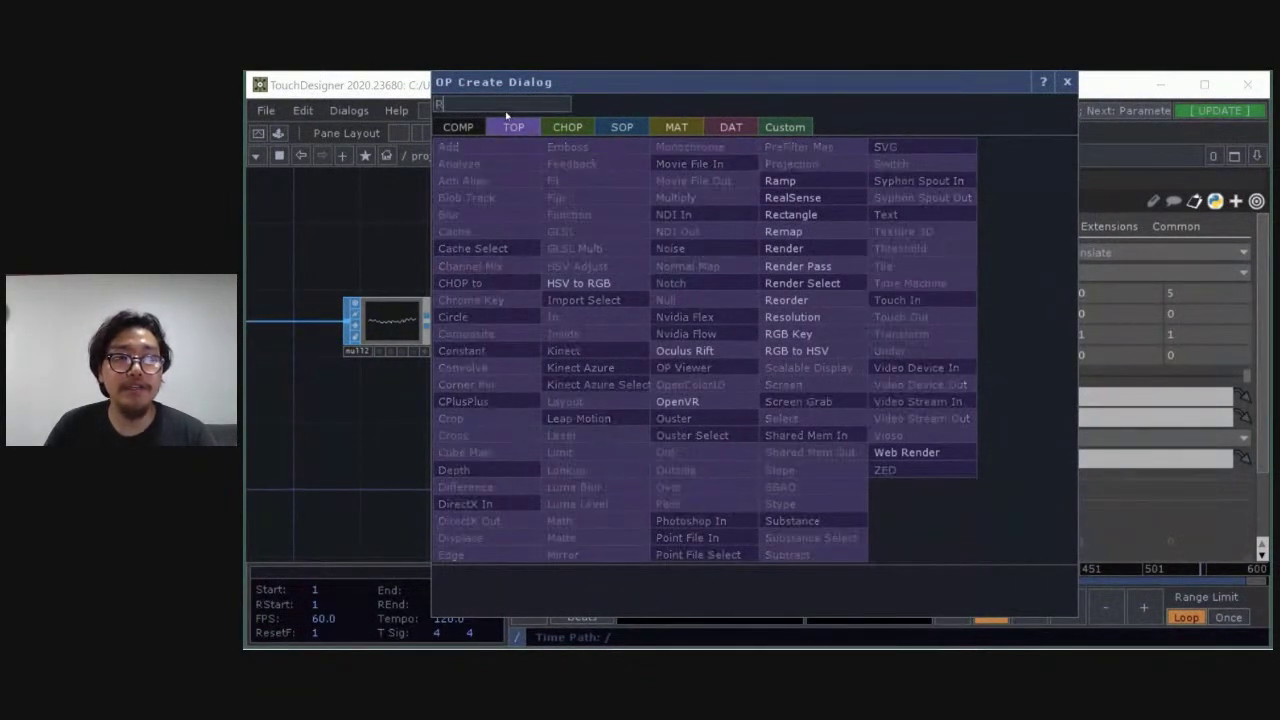
{"action": "type", "text": "ENDER"}
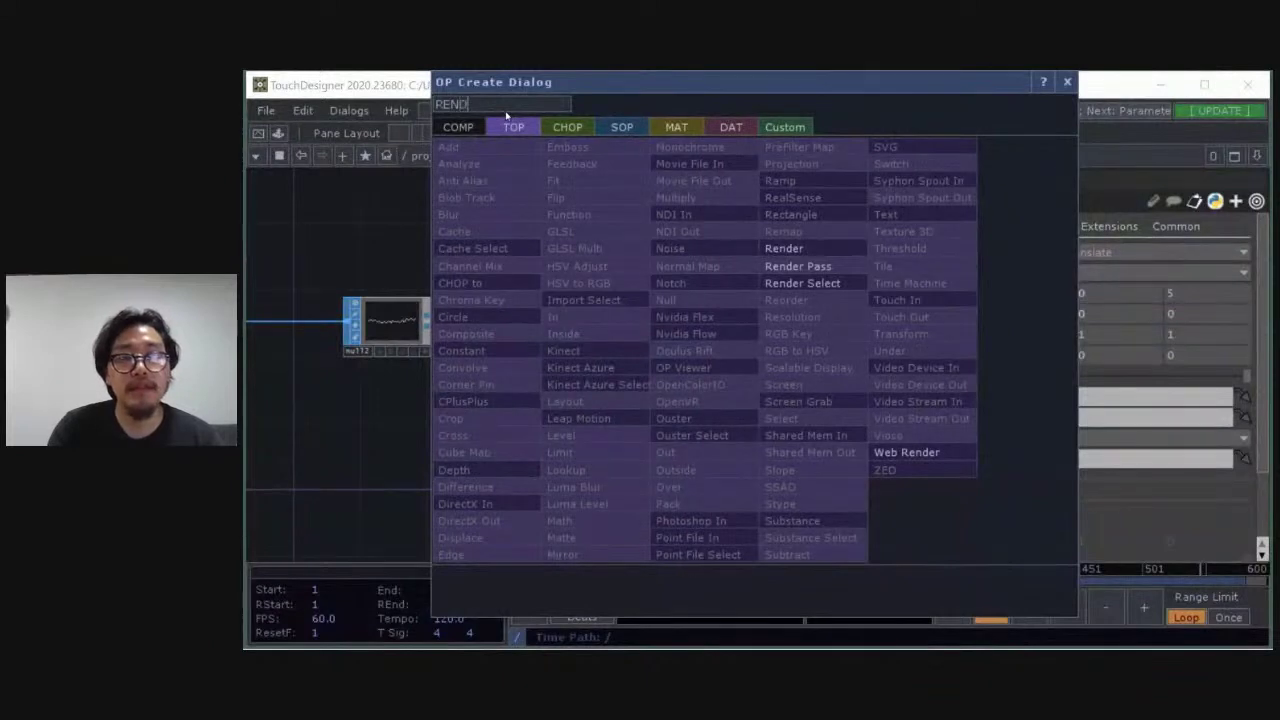
{"action": "left_click", "coordinate": [797, 250]}
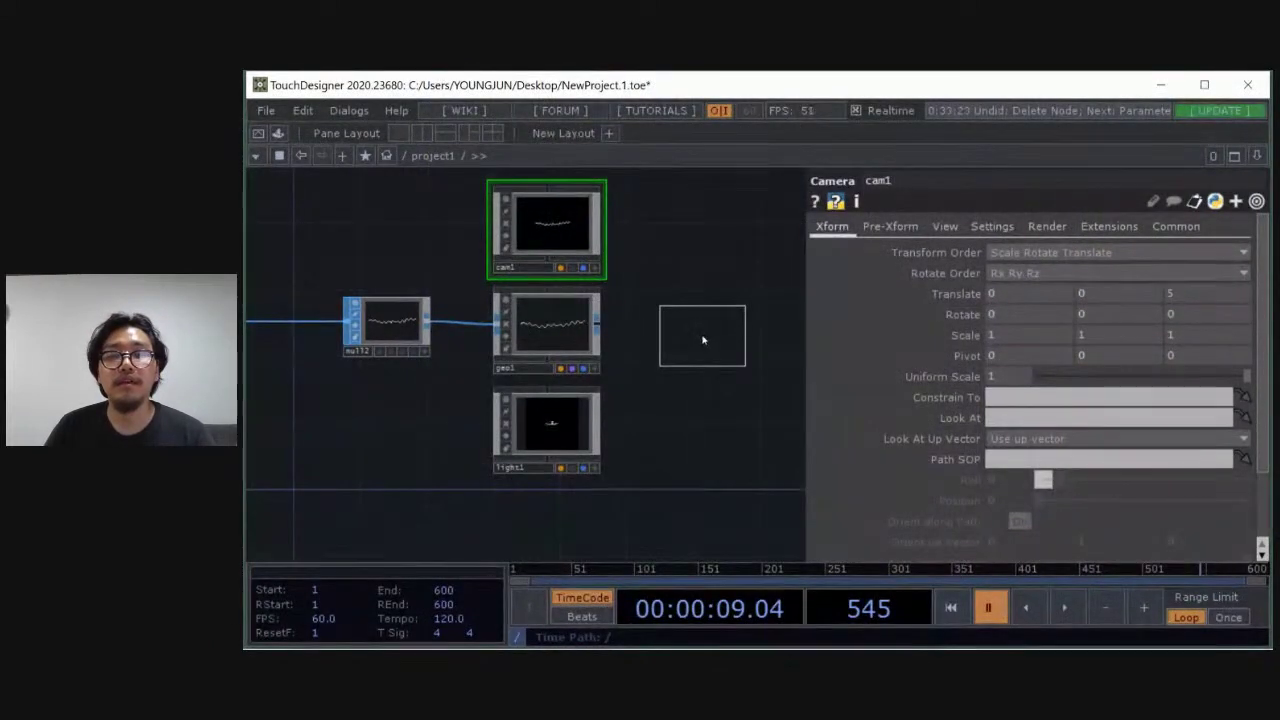
{"action": "left_click", "coordinate": [703, 343]}
{"action": "left_click_drag", "start_coordinate": [703, 342], "coordinate": [704, 325]}
{"action": "left_click_drag", "start_coordinate": [654, 402], "coordinate": [693, 388]}
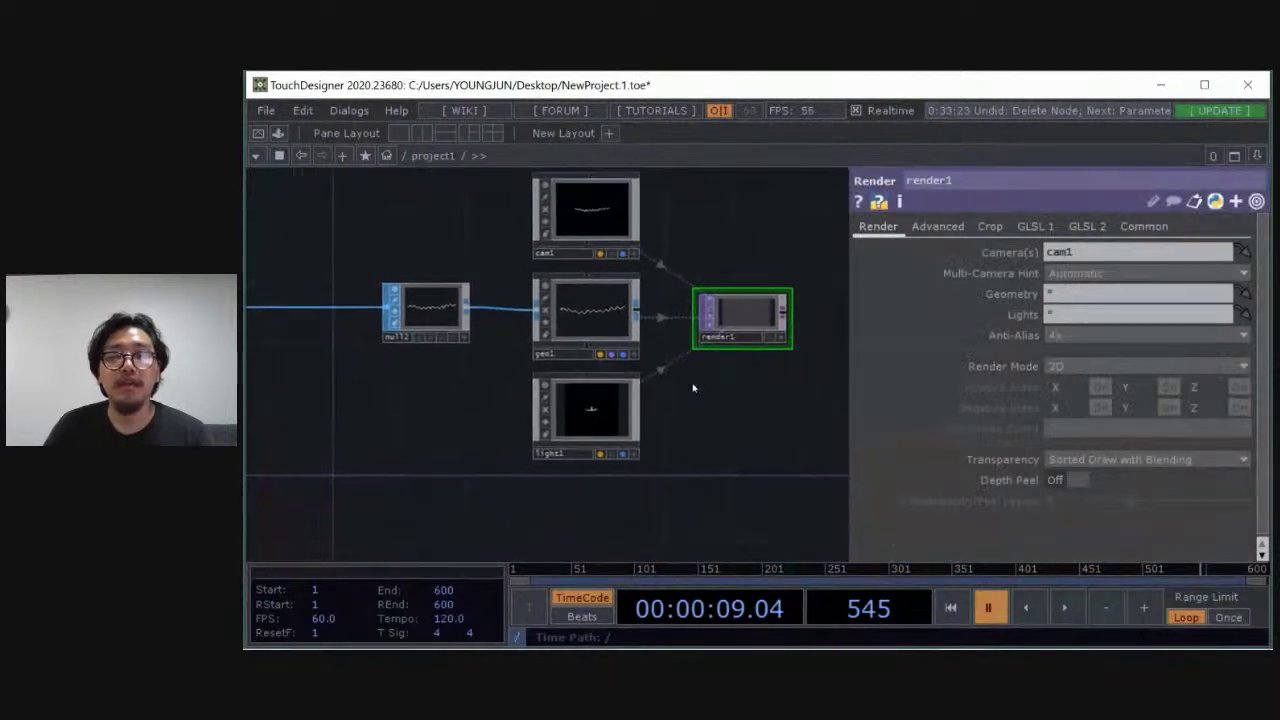
Play the timeline briefly, pause it, and display render1's output as the network background
{"action": "key", "text": "space"}
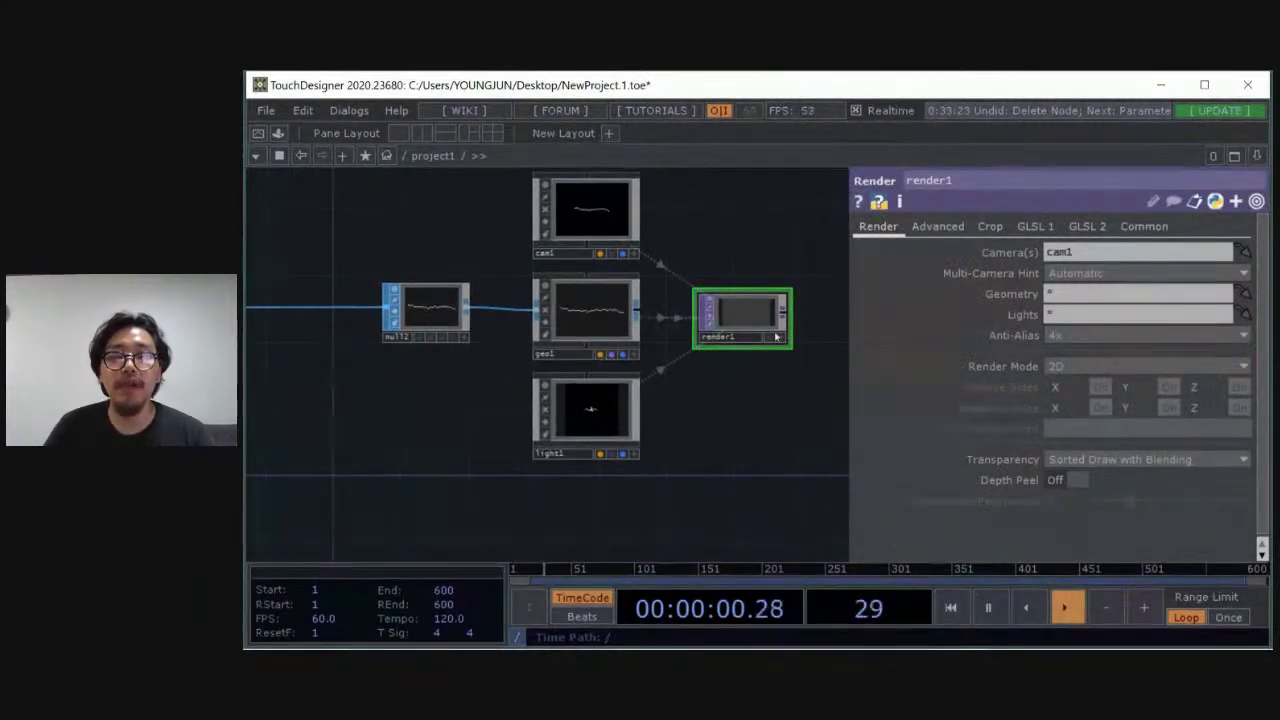
{"action": "key", "text": "space"}
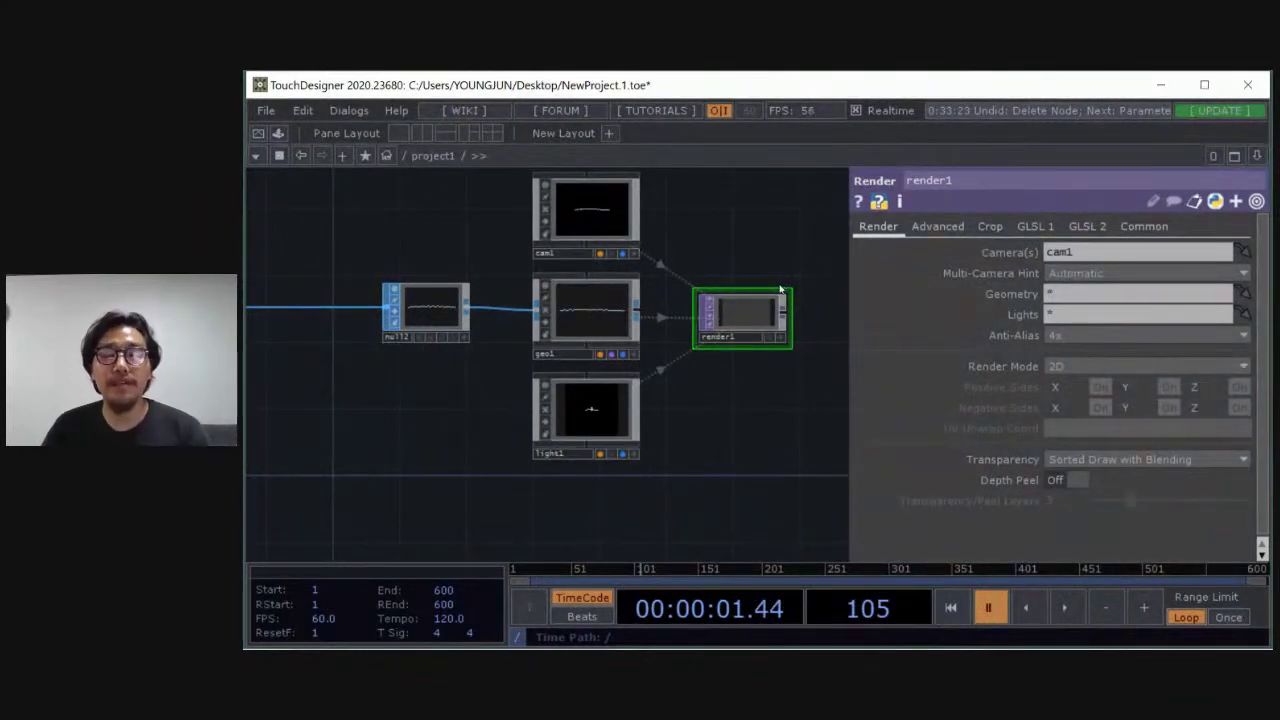
{"action": "key", "text": "Tab"}
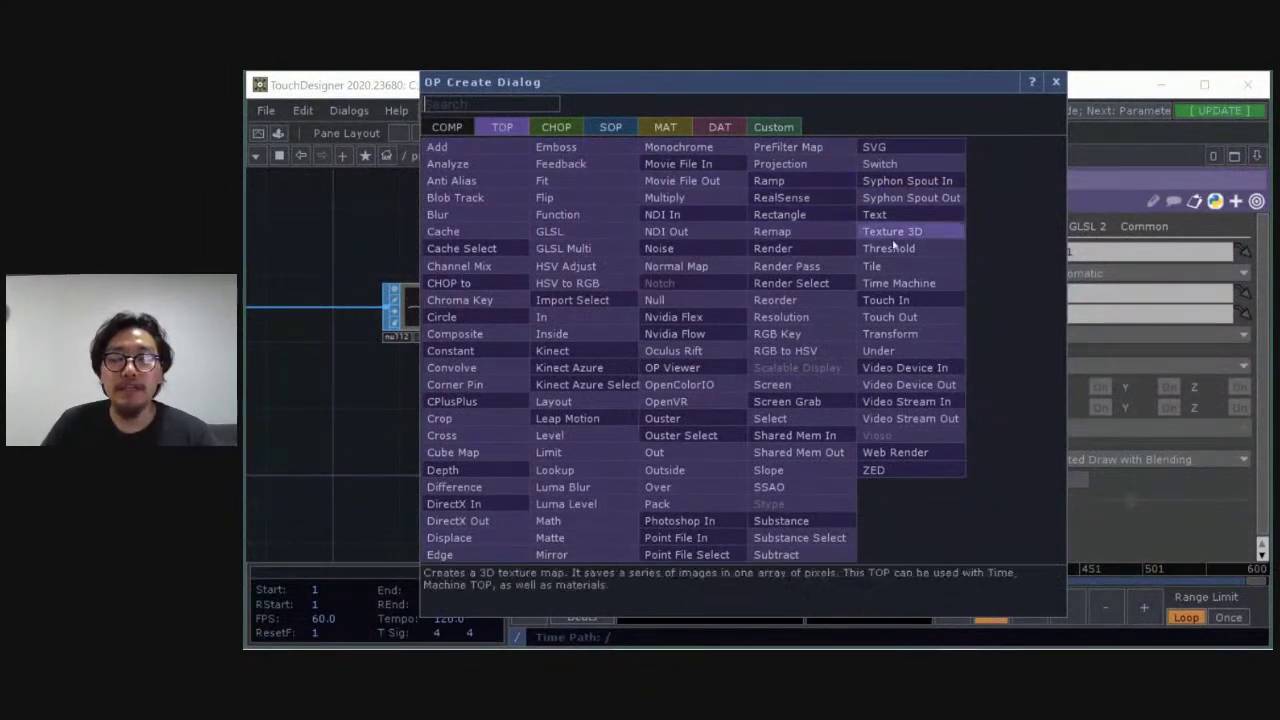
{"action": "key", "text": "Escape"}
{"action": "scroll", "coordinate": [748, 325], "scroll_direction": "up", "scroll_amount": 4}
{"action": "key", "text": "d"}
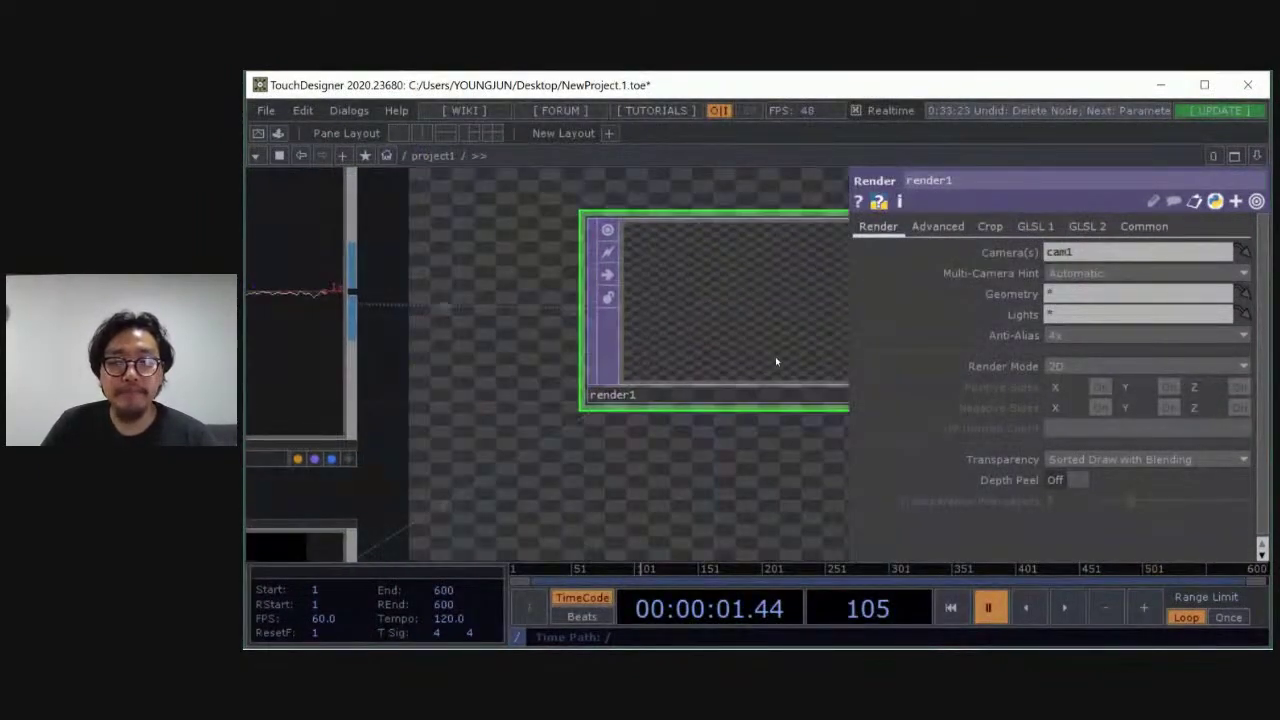
{"action": "scroll", "coordinate": [762, 468], "scroll_direction": "down", "scroll_amount": 5}
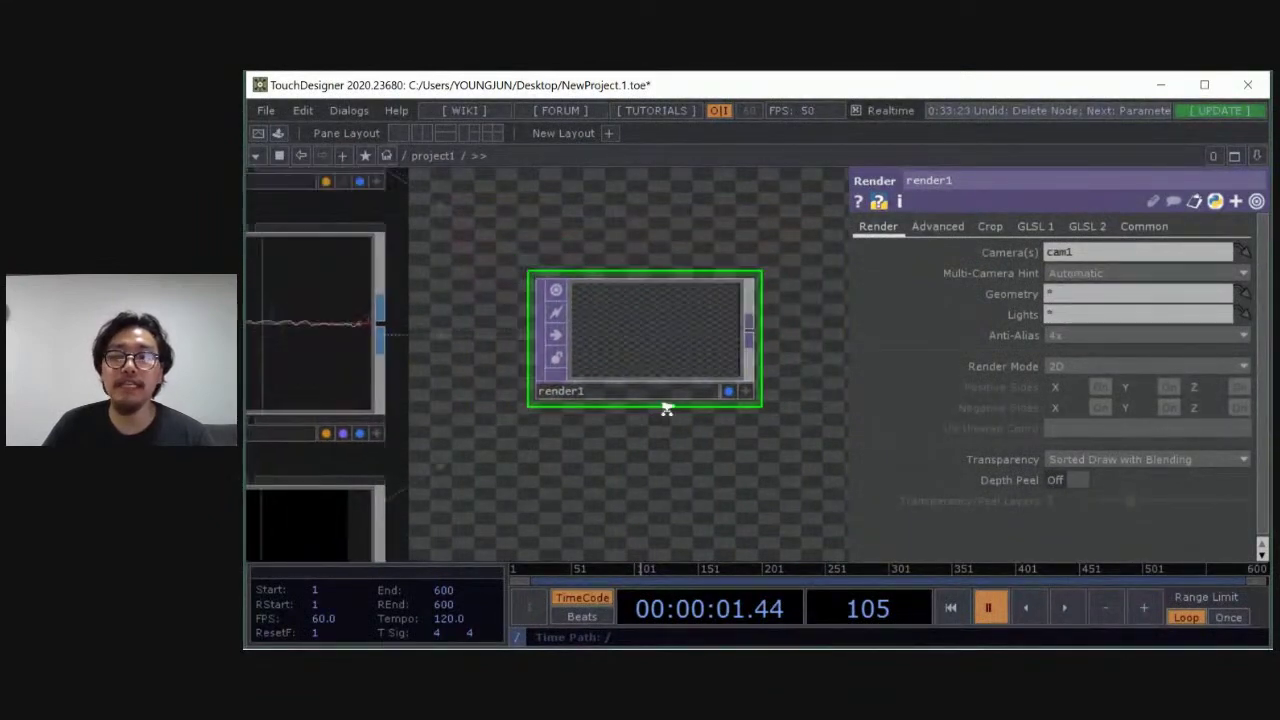
{"action": "left_click_drag", "start_coordinate": [663, 439], "coordinate": [702, 414]}
Compare geo1 with render1, and hide the parameter window to view render1's background output unobstructed
{"action": "left_click", "coordinate": [458, 334]}
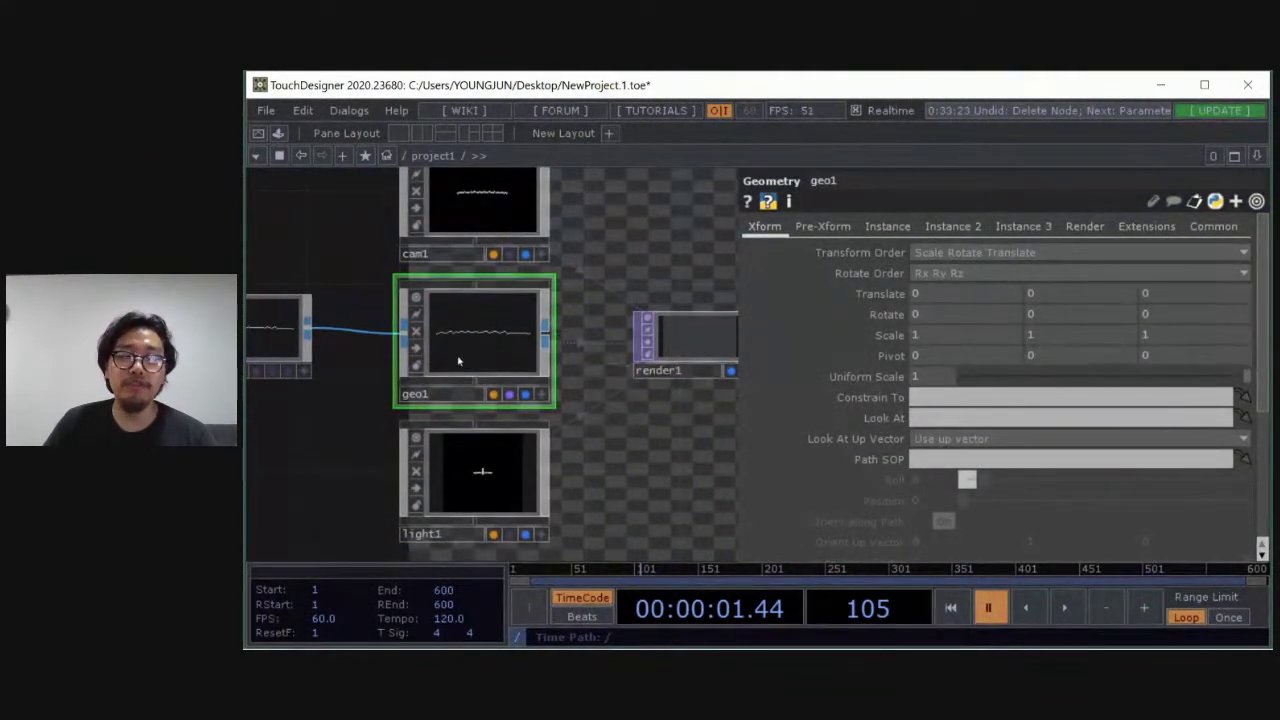
{"action": "left_click_drag", "start_coordinate": [611, 418], "coordinate": [444, 388]}
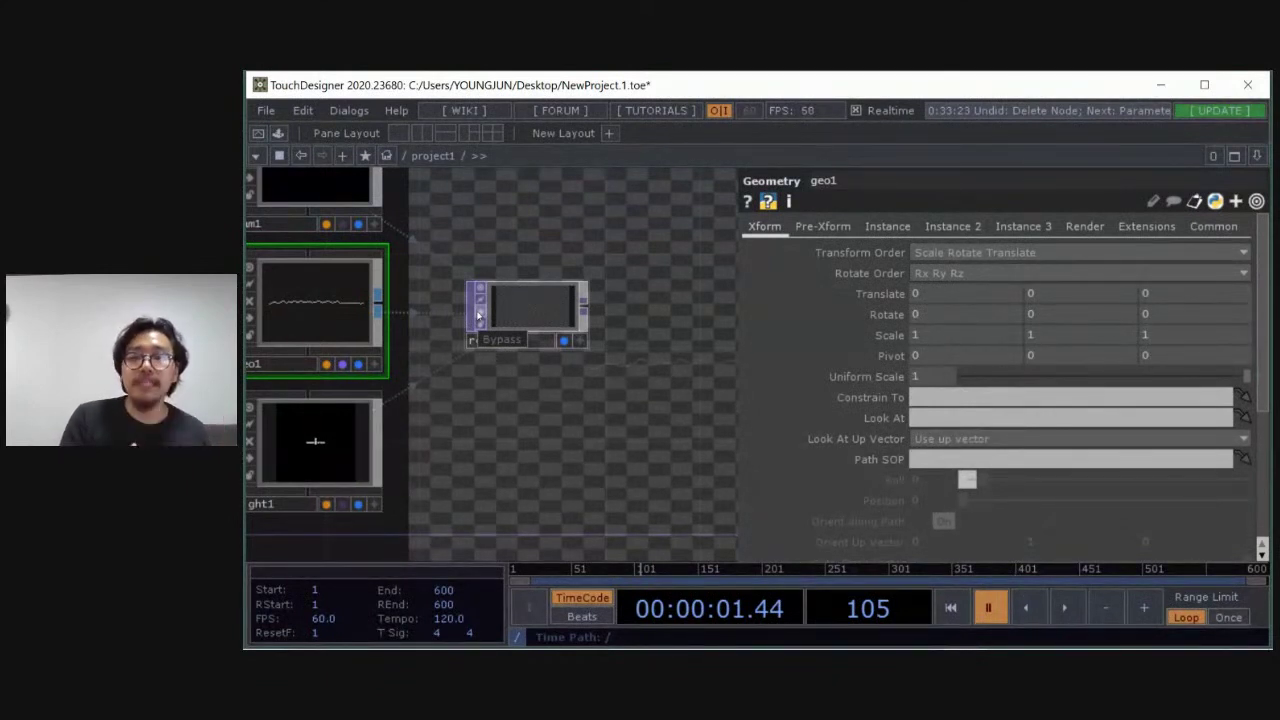
{"action": "left_click", "coordinate": [537, 298]}
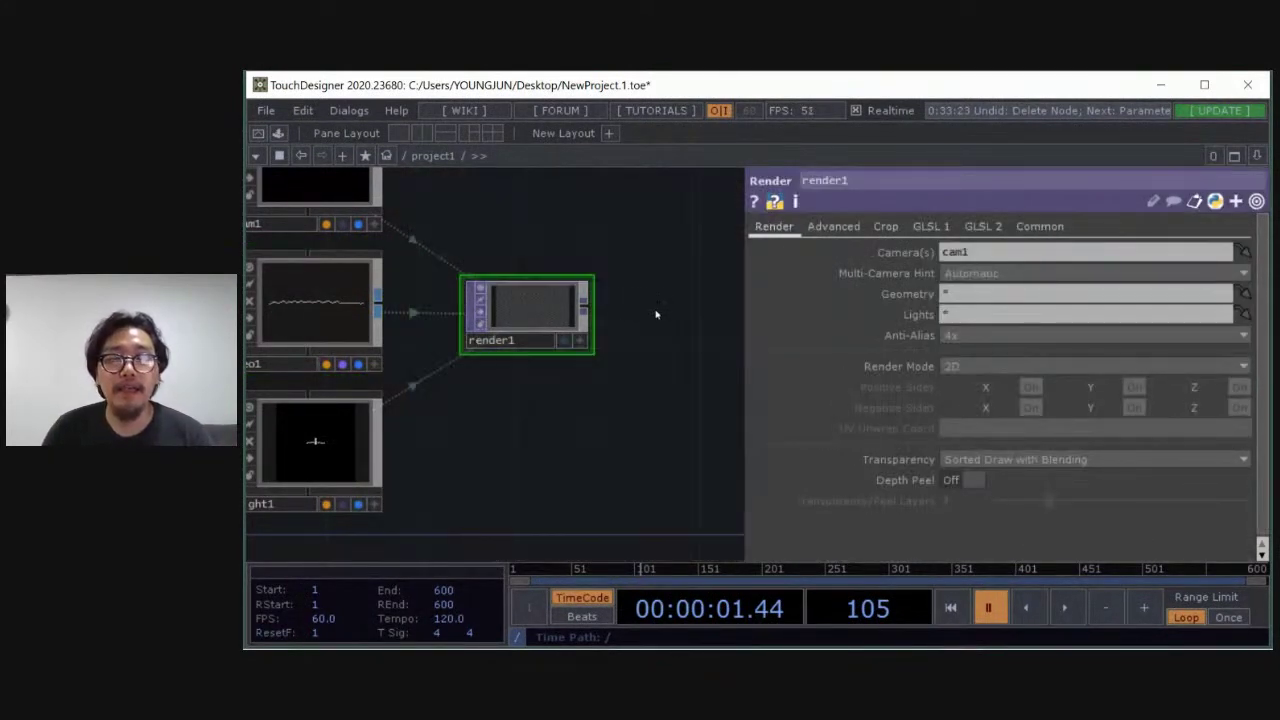
{"action": "key", "text": "p"}
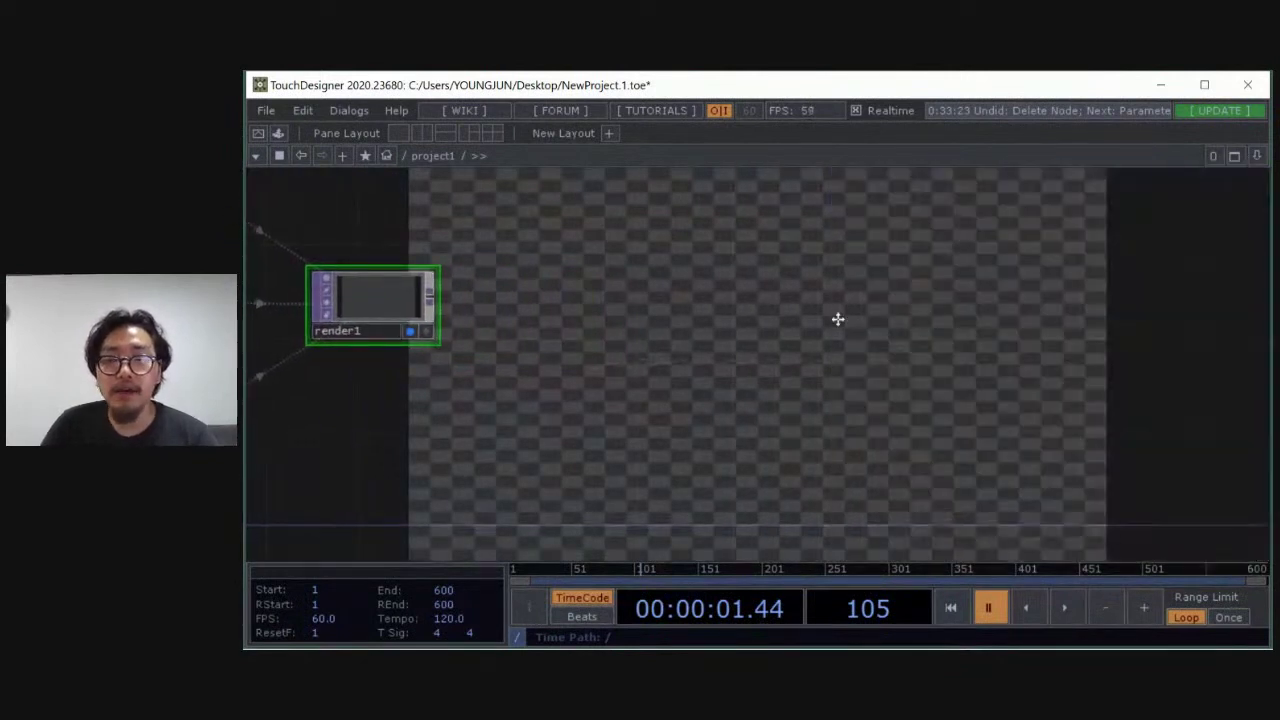
Play the timeline briefly and pause it to watch the waveform move in the network viewers
{"action": "left_click_drag", "start_coordinate": [651, 323], "coordinate": [1031, 320]}
{"action": "key", "text": "space"}
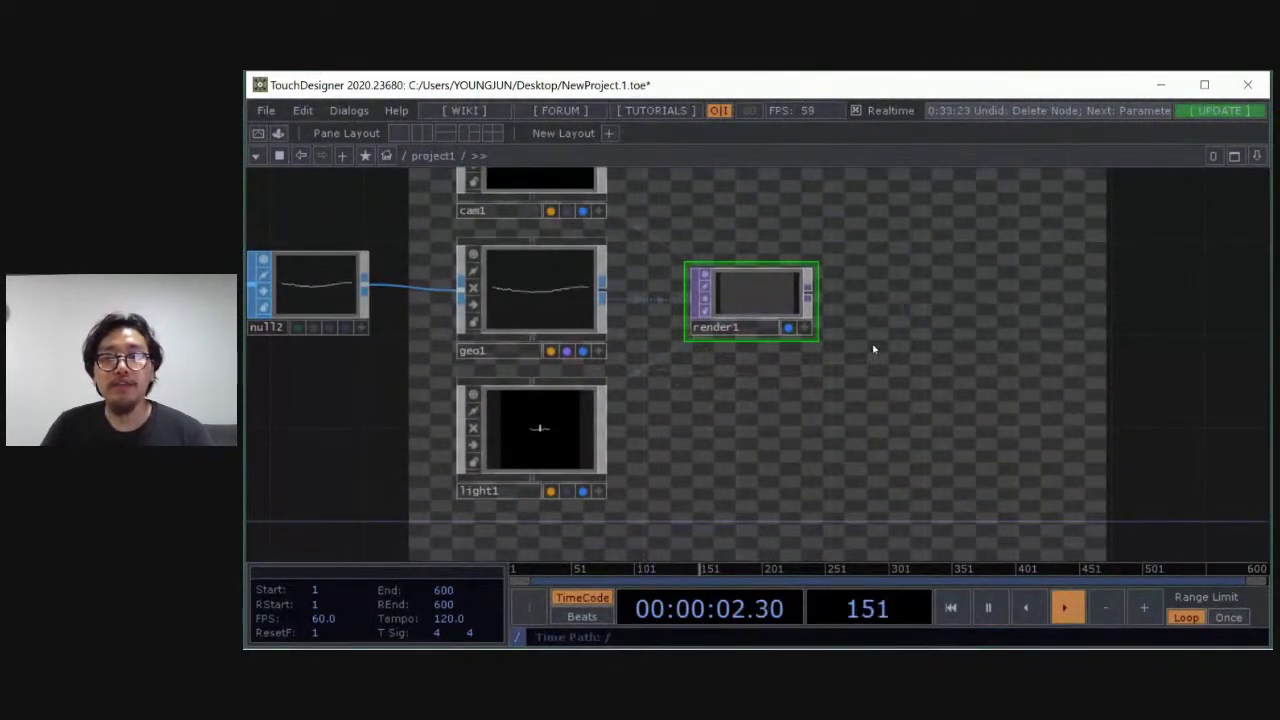
{"action": "key", "text": "space"}
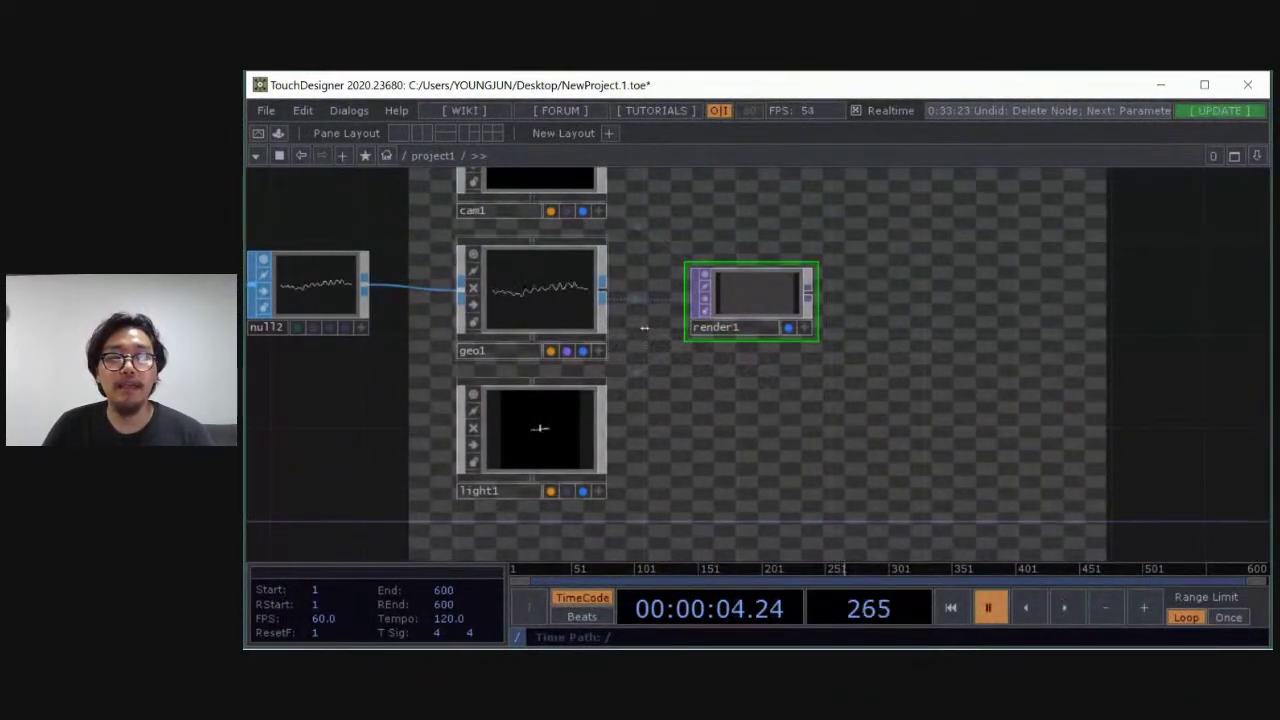
{"action": "left_click_drag", "start_coordinate": [843, 369], "coordinate": [983, 384]}
Toggle render1's background display off and back on to compare the network view
{"action": "key", "text": "Tab"}
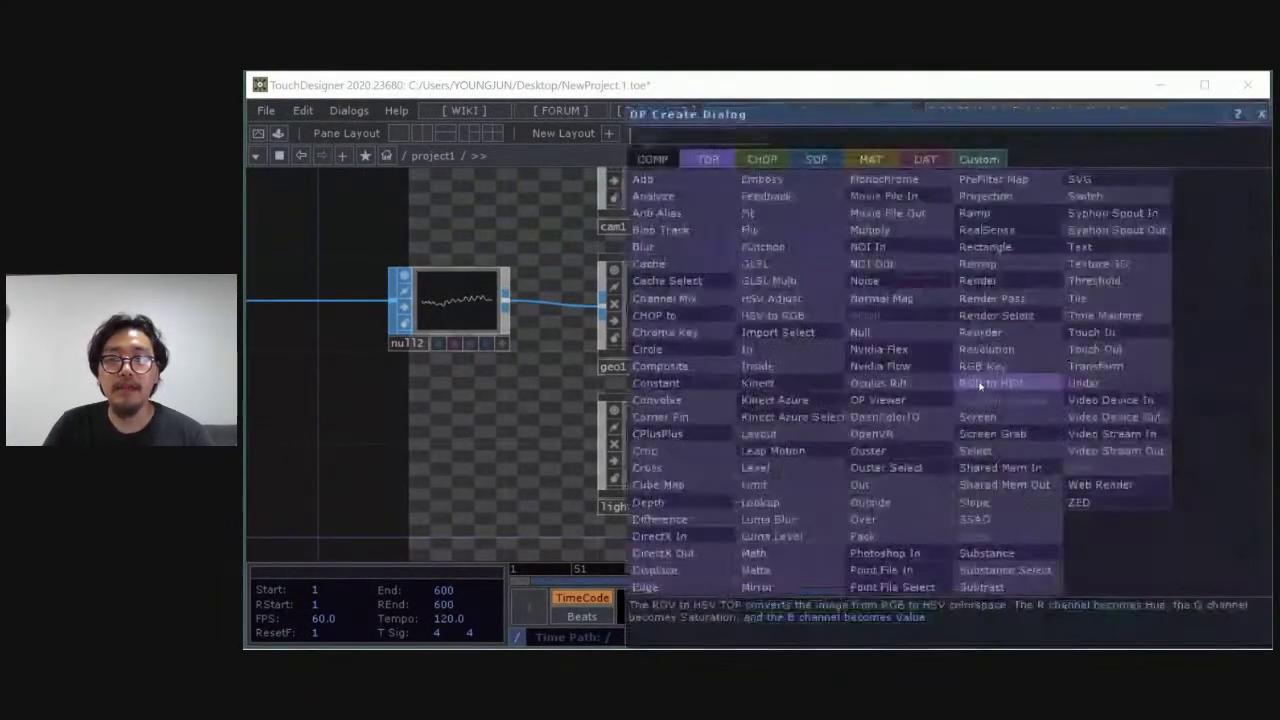
{"action": "key", "text": "Escape"}
{"action": "left_click_drag", "start_coordinate": [962, 316], "coordinate": [747, 321]}
{"action": "left_click", "coordinate": [747, 321]}
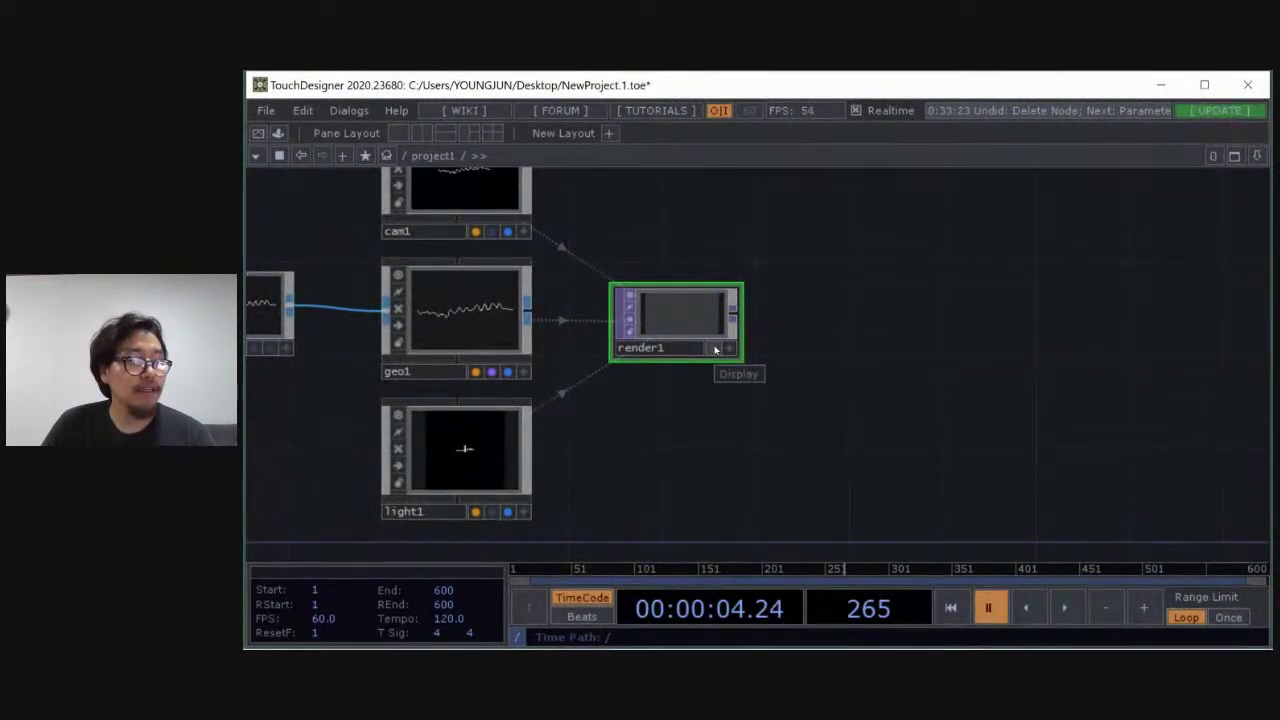
{"action": "left_click", "coordinate": [714, 350]}
{"action": "left_click", "coordinate": [714, 350]}
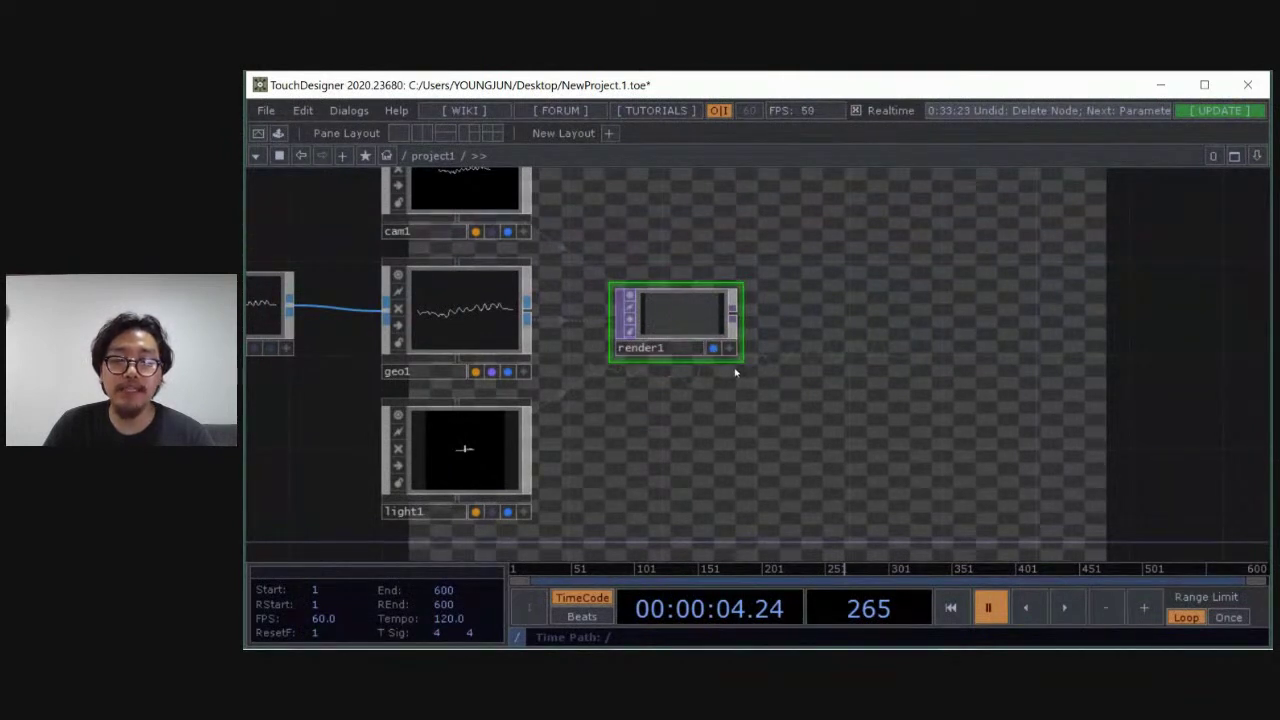
{"action": "left_click", "coordinate": [714, 350]}
{"action": "key", "text": "d"}
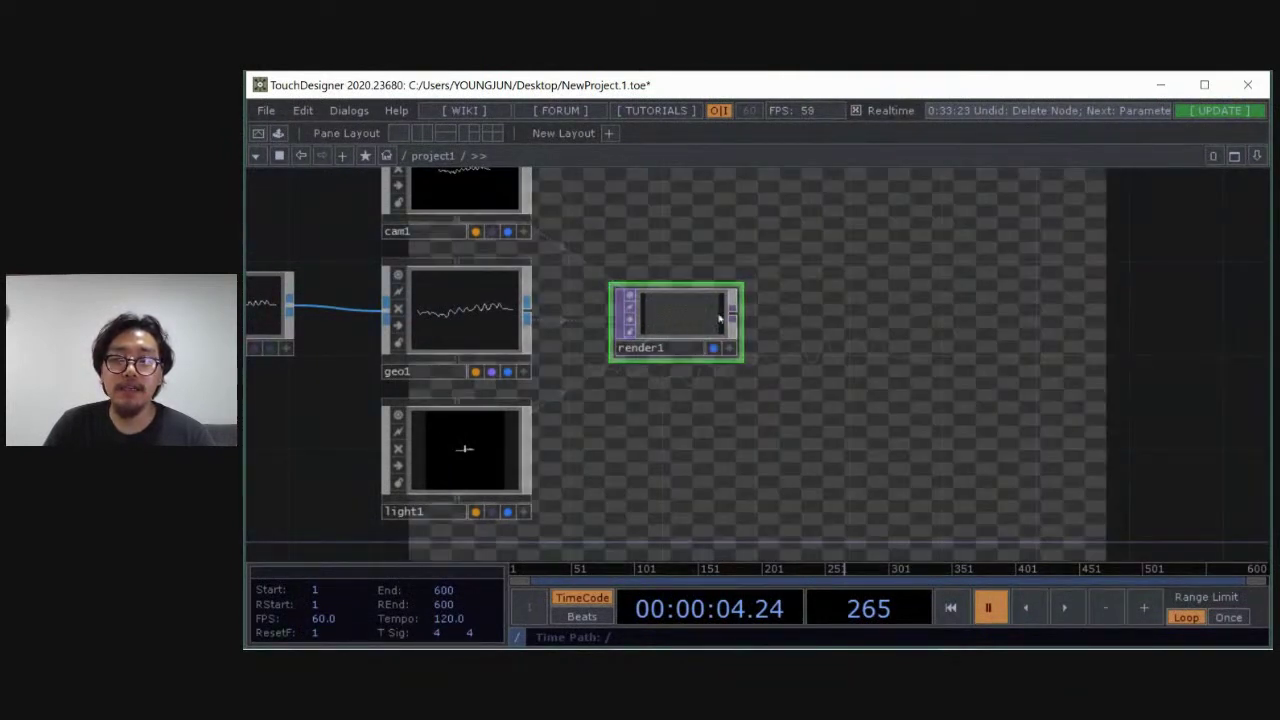
Add an Out TOP wired to render1's output and place it beyond render1 in the network
{"action": "left_click_drag", "start_coordinate": [801, 354], "coordinate": [1134, 432]}
{"action": "scroll", "coordinate": [609, 331], "scroll_direction": "up", "scroll_amount": 6}
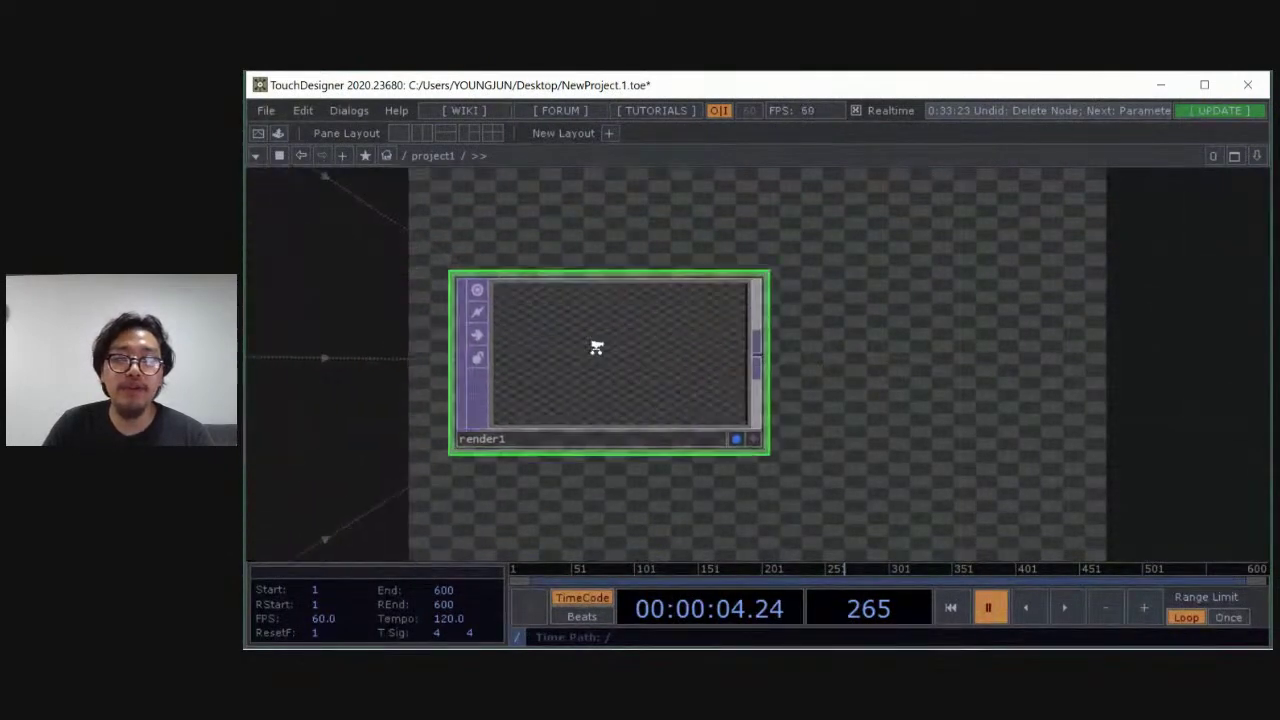
{"action": "scroll", "coordinate": [716, 331], "scroll_direction": "down", "scroll_amount": 3}
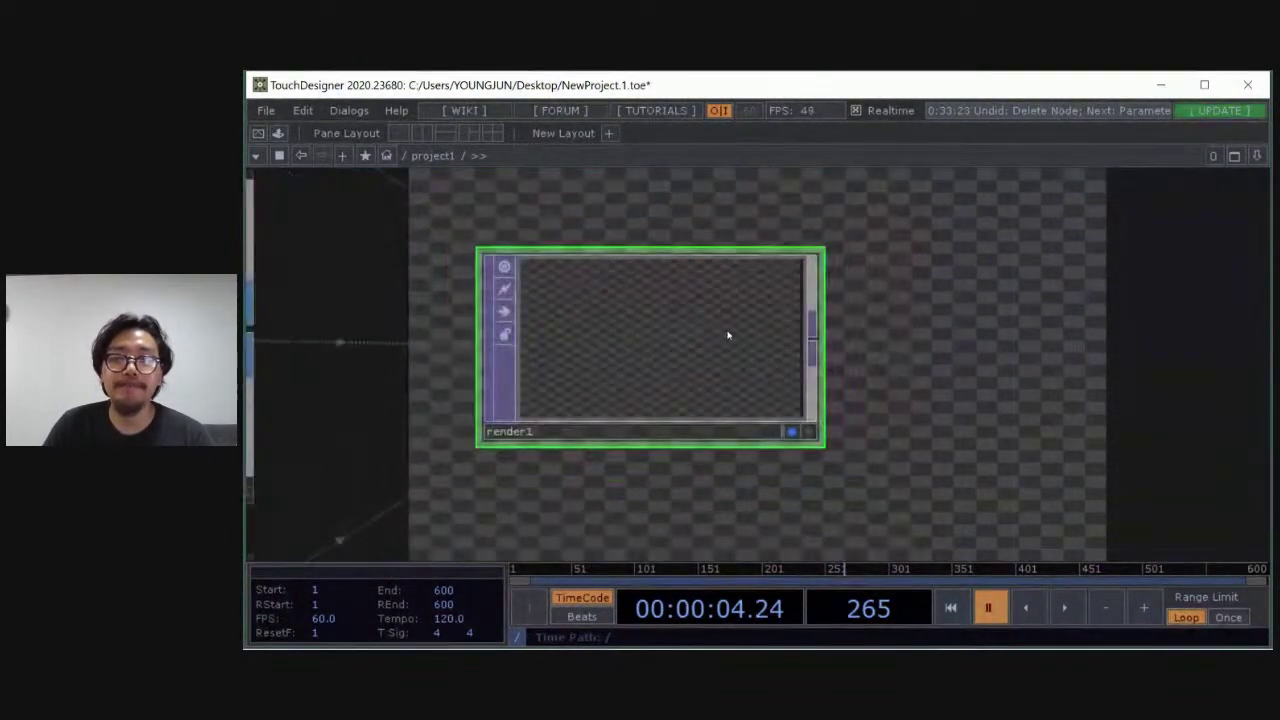
{"action": "left_click_drag", "start_coordinate": [1026, 308], "coordinate": [797, 346]}
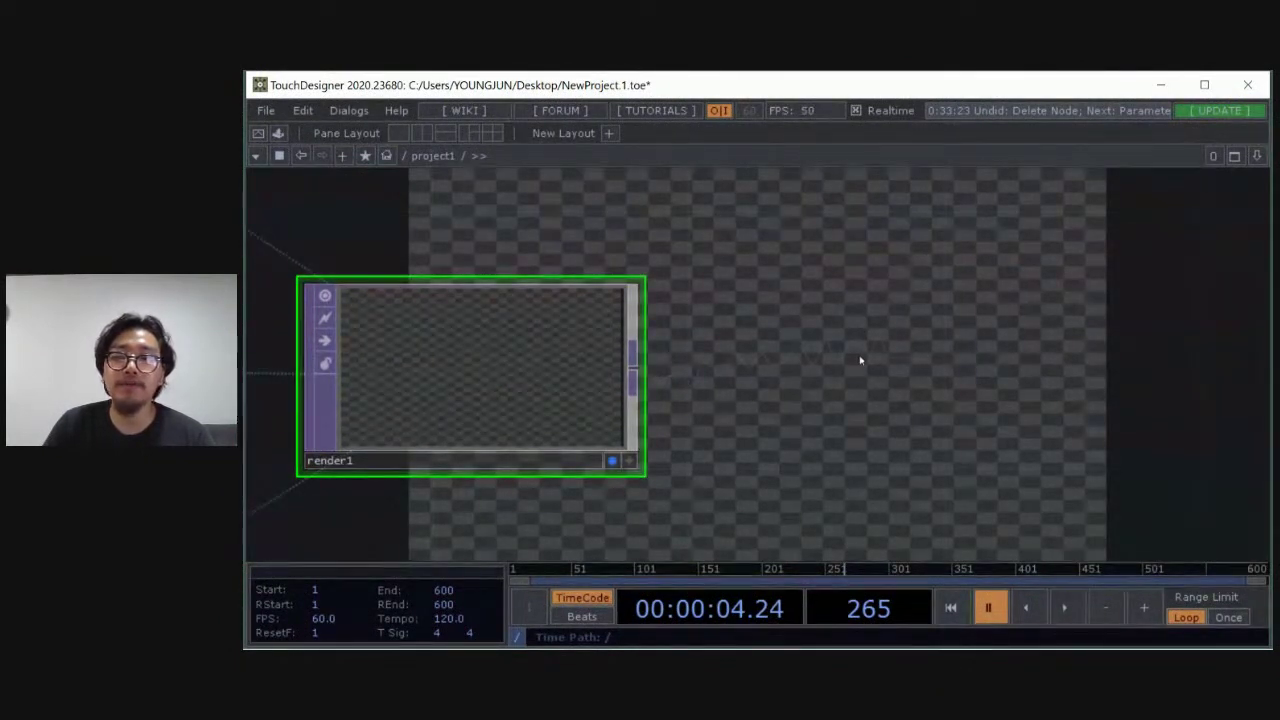
{"action": "scroll", "coordinate": [675, 382], "scroll_direction": "down", "scroll_amount": 3}
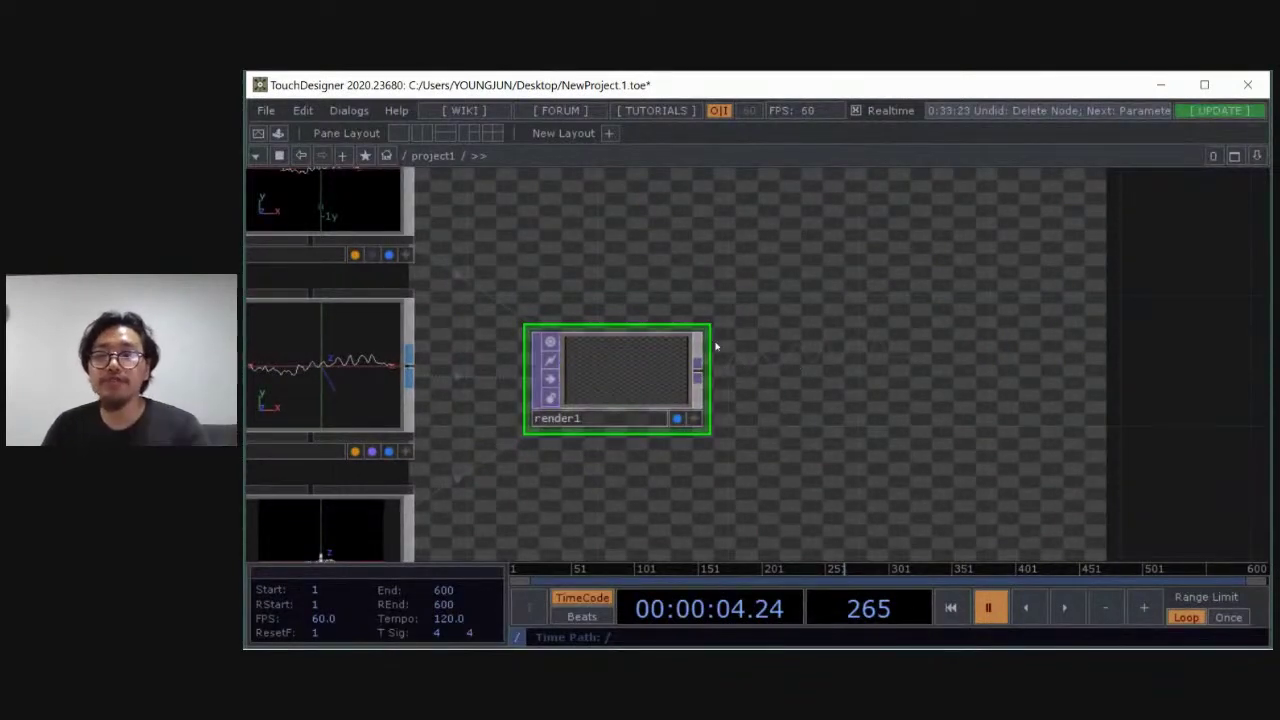
{"action": "left_click", "coordinate": [698, 373]}
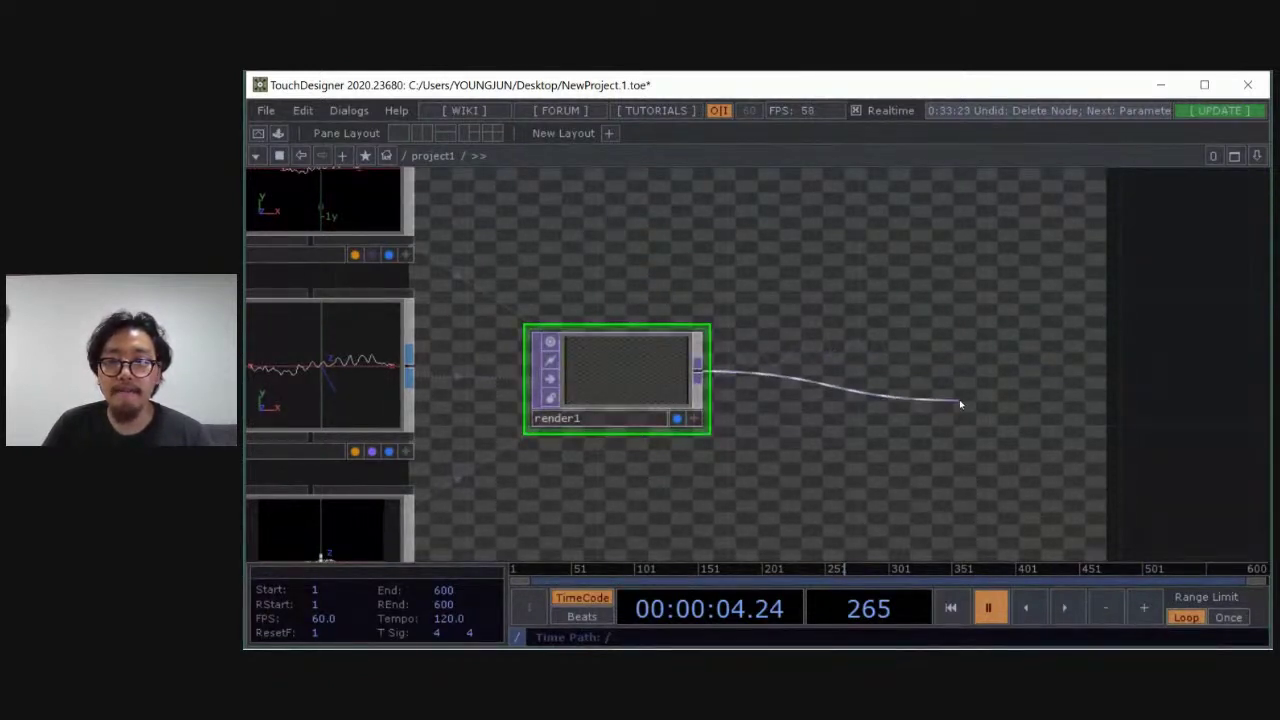
{"action": "left_click", "coordinate": [1055, 376]}
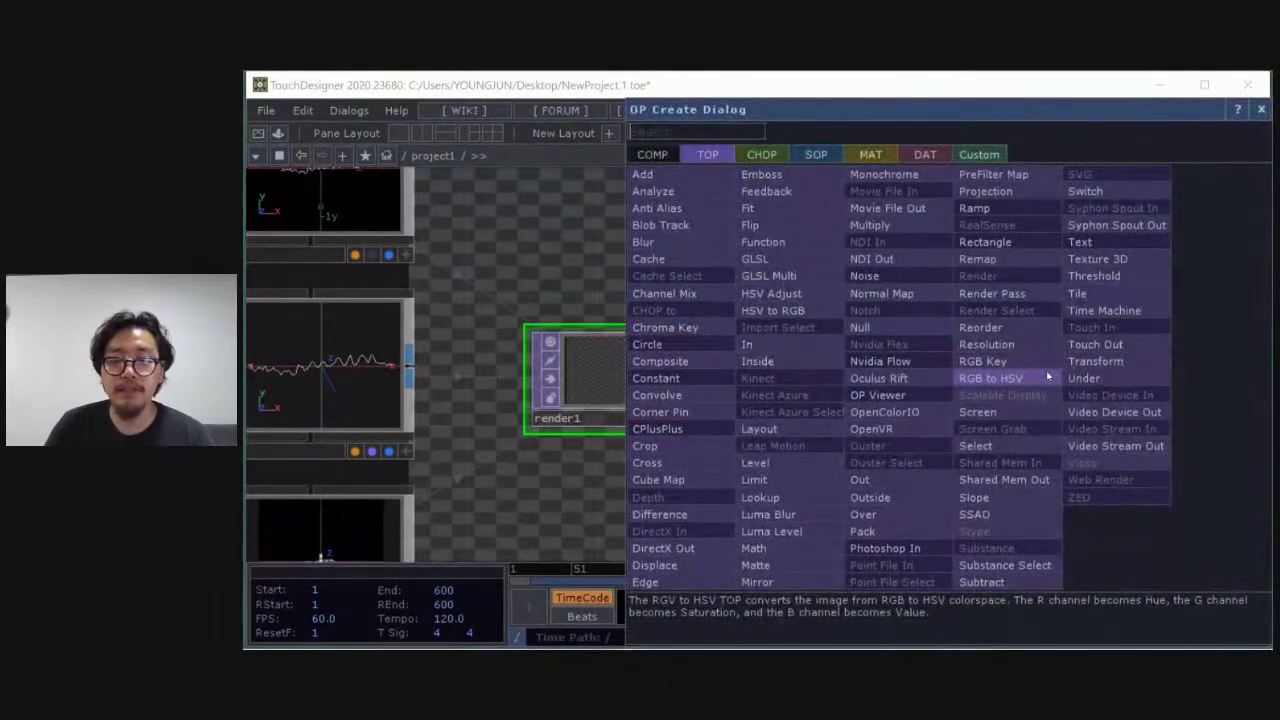
{"action": "type", "text": "ou"}
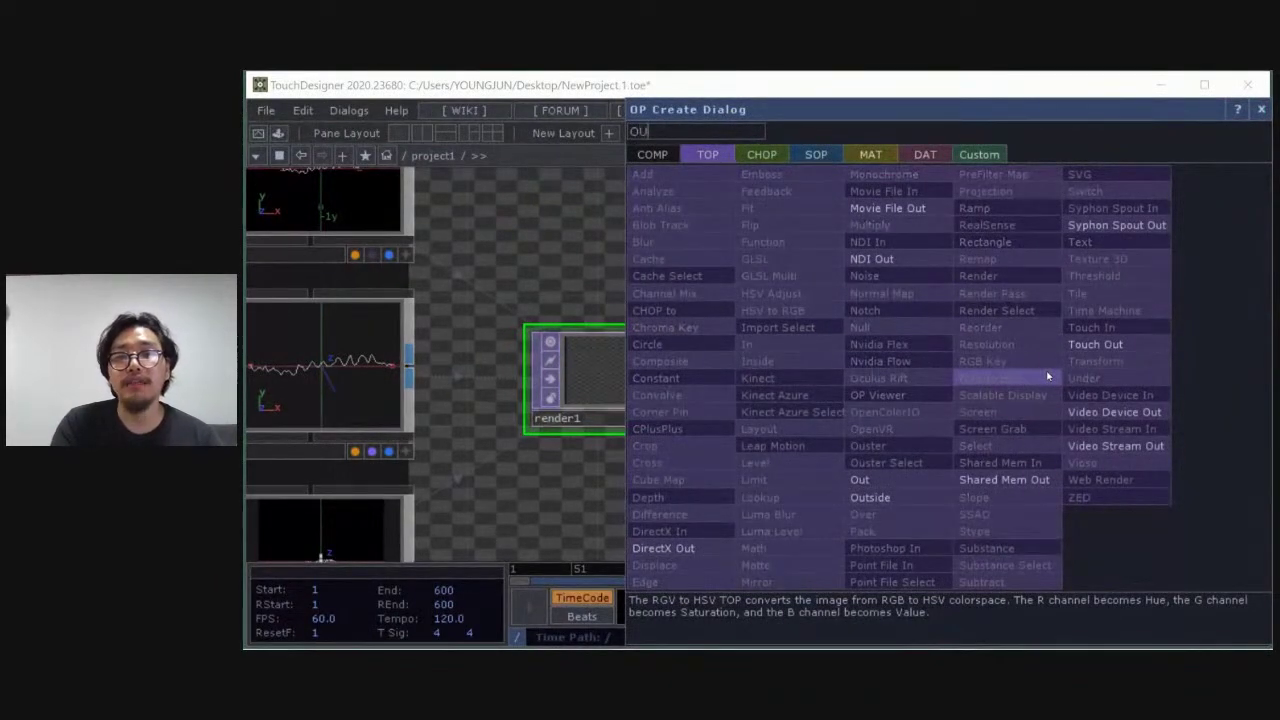
{"action": "type", "text": "t"}
{"action": "key", "text": "Return"}
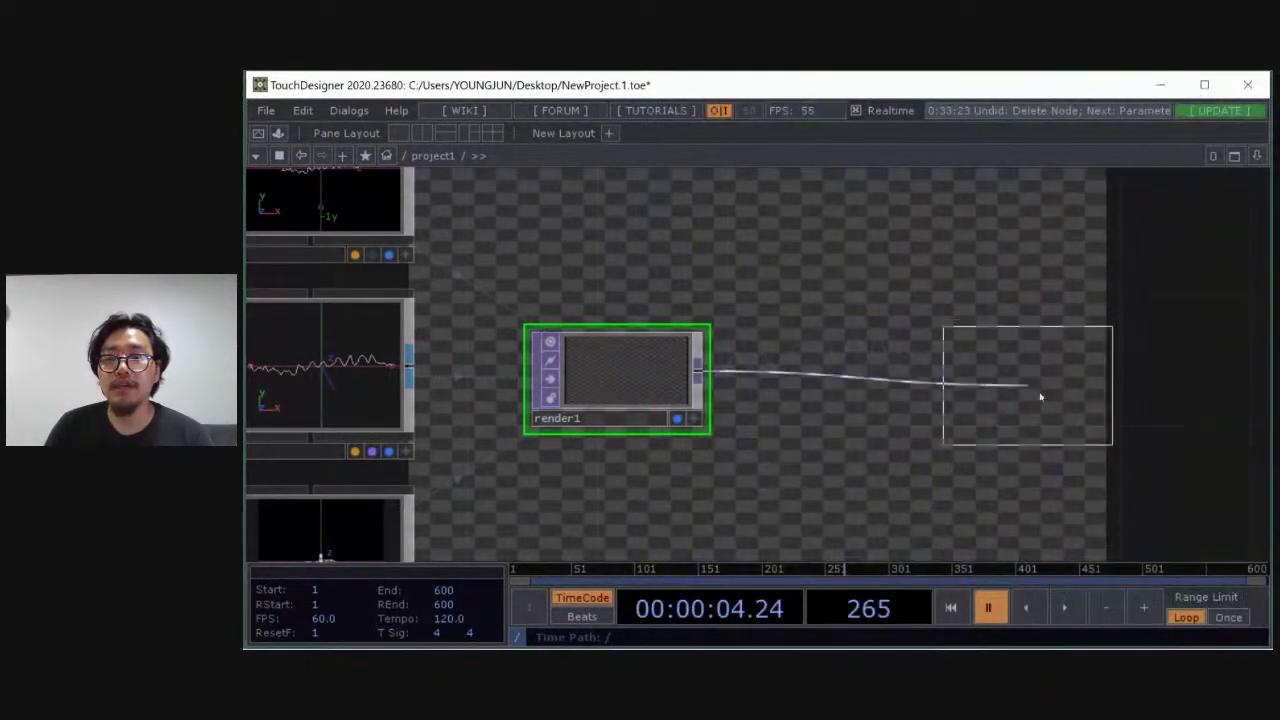
{"action": "left_click", "coordinate": [1045, 385]}
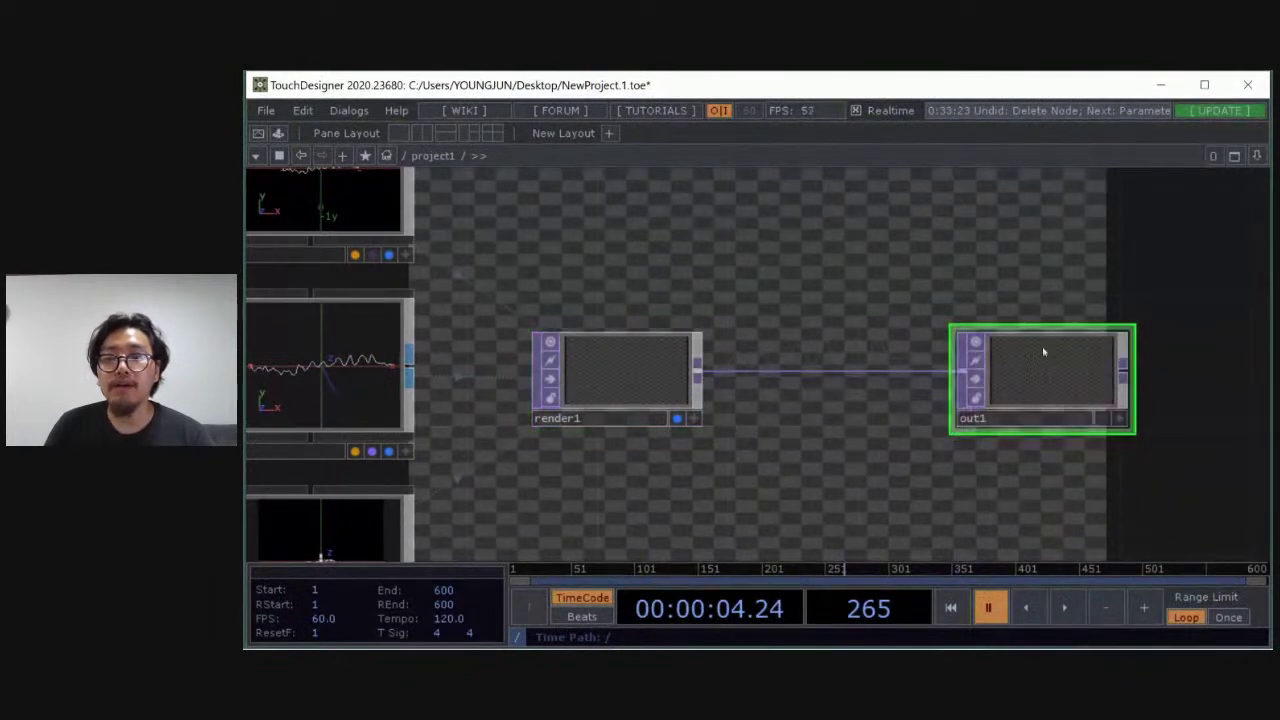
Move out1 farther from render1 and insert a Transform TOP on the wire between them
{"action": "scroll", "coordinate": [1043, 356], "scroll_direction": "down", "scroll_amount": 2}
{"action": "scroll", "coordinate": [1042, 356], "scroll_direction": "down", "scroll_amount": 1}
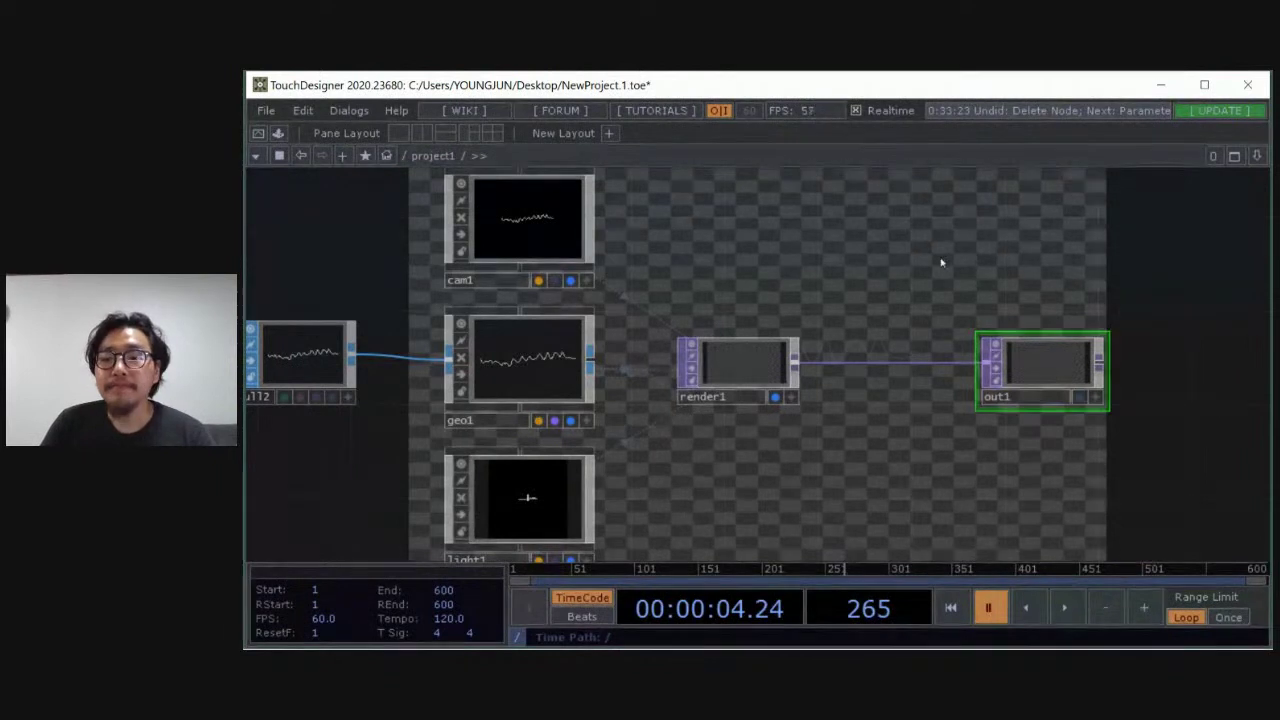
{"action": "left_click_drag", "start_coordinate": [943, 257], "coordinate": [777, 231]}
{"action": "left_click_drag", "start_coordinate": [880, 340], "coordinate": [1063, 345]}
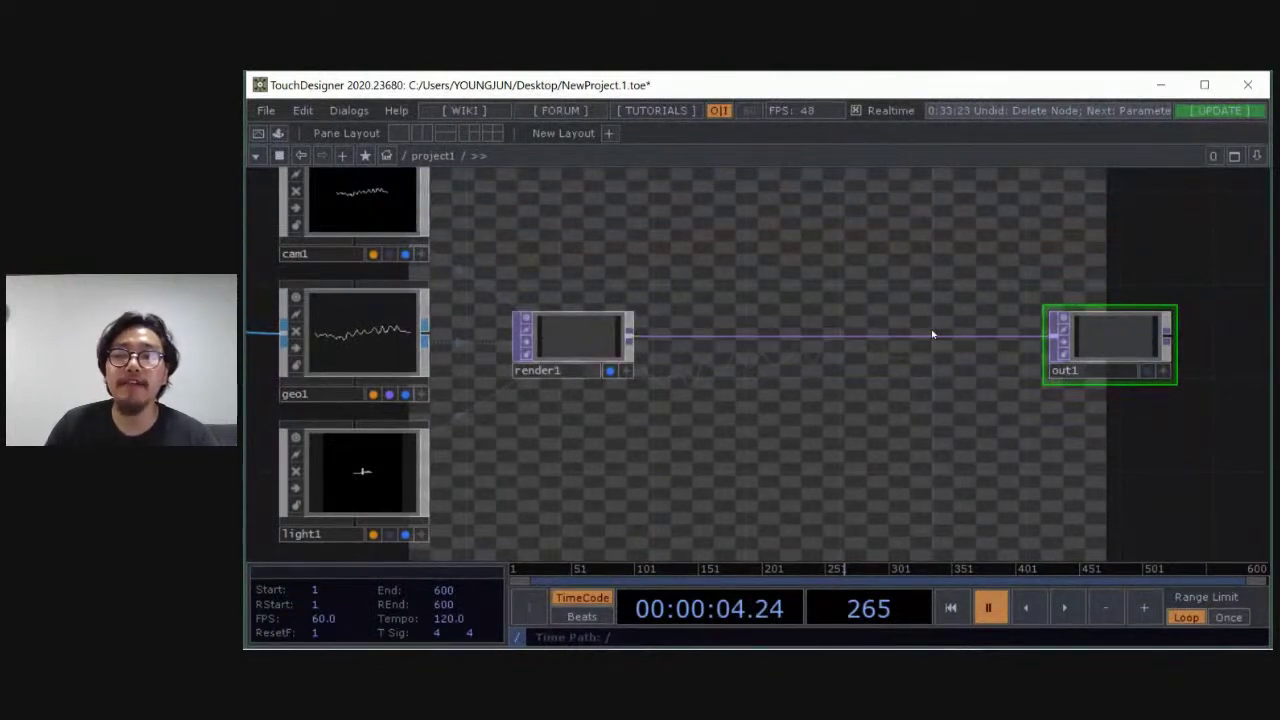
{"action": "right_click", "coordinate": [796, 337]}
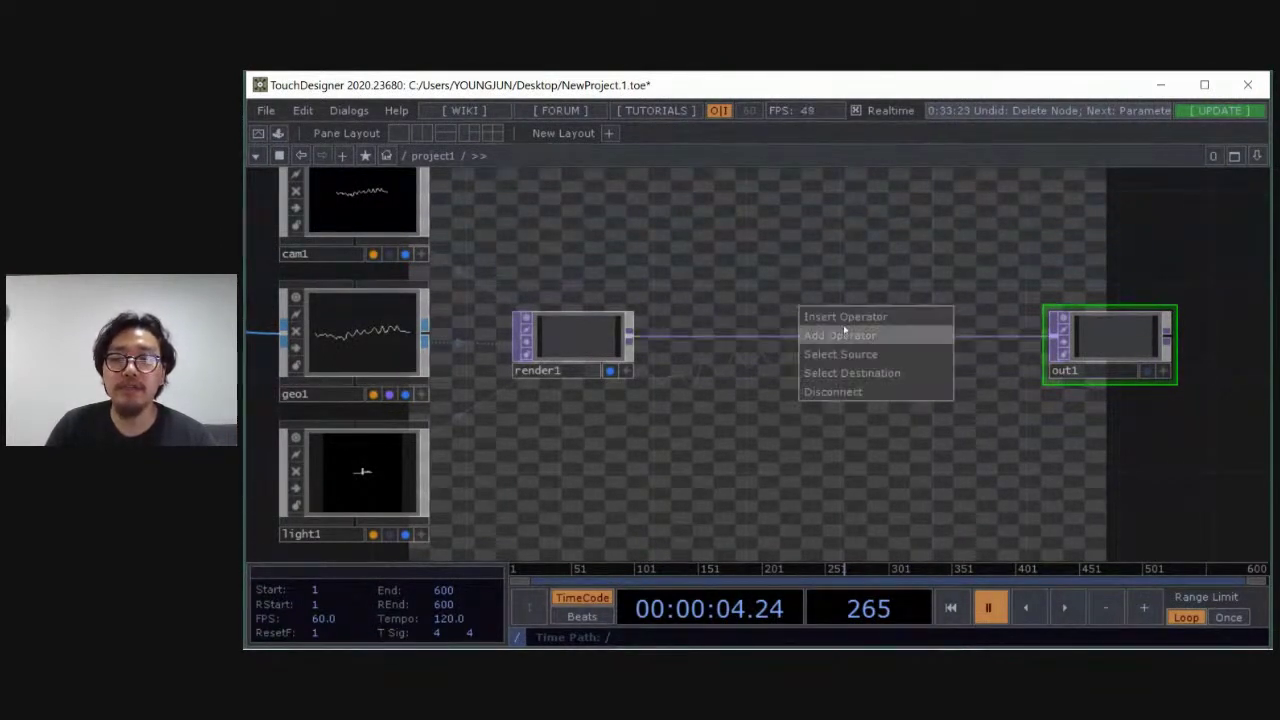
{"action": "left_click", "coordinate": [843, 319]}
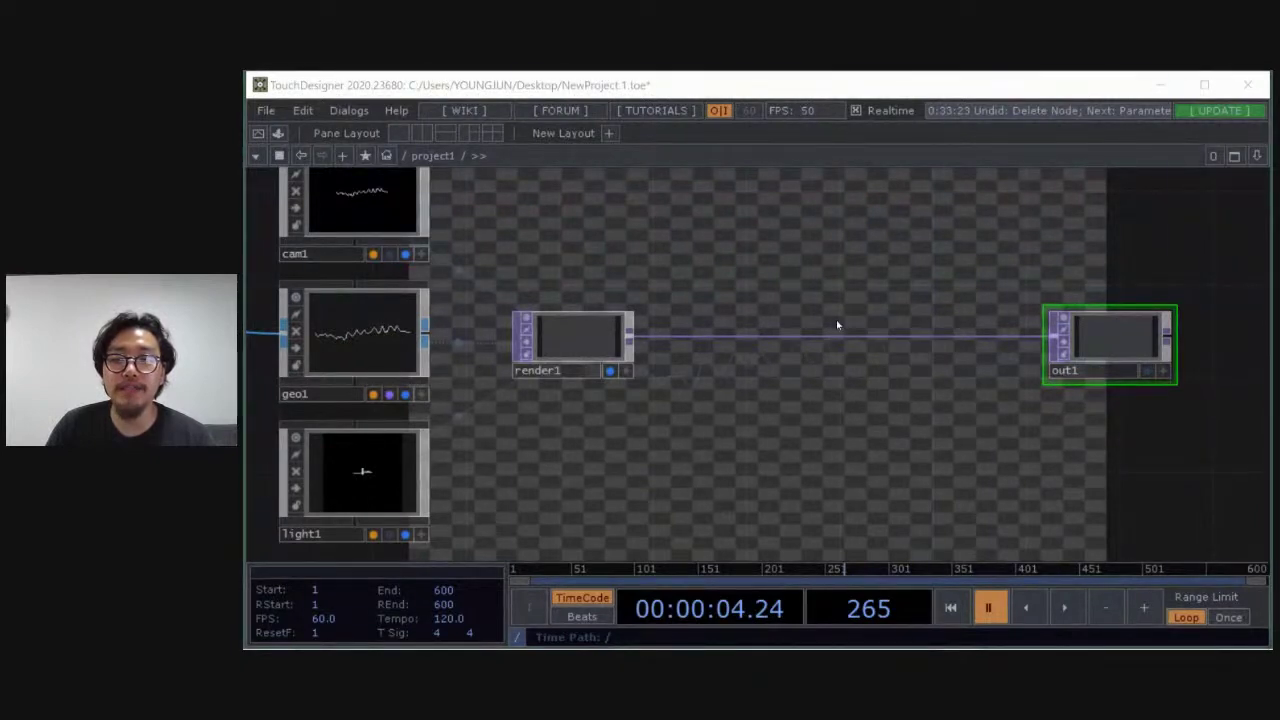
{"action": "type", "text": "TR"}
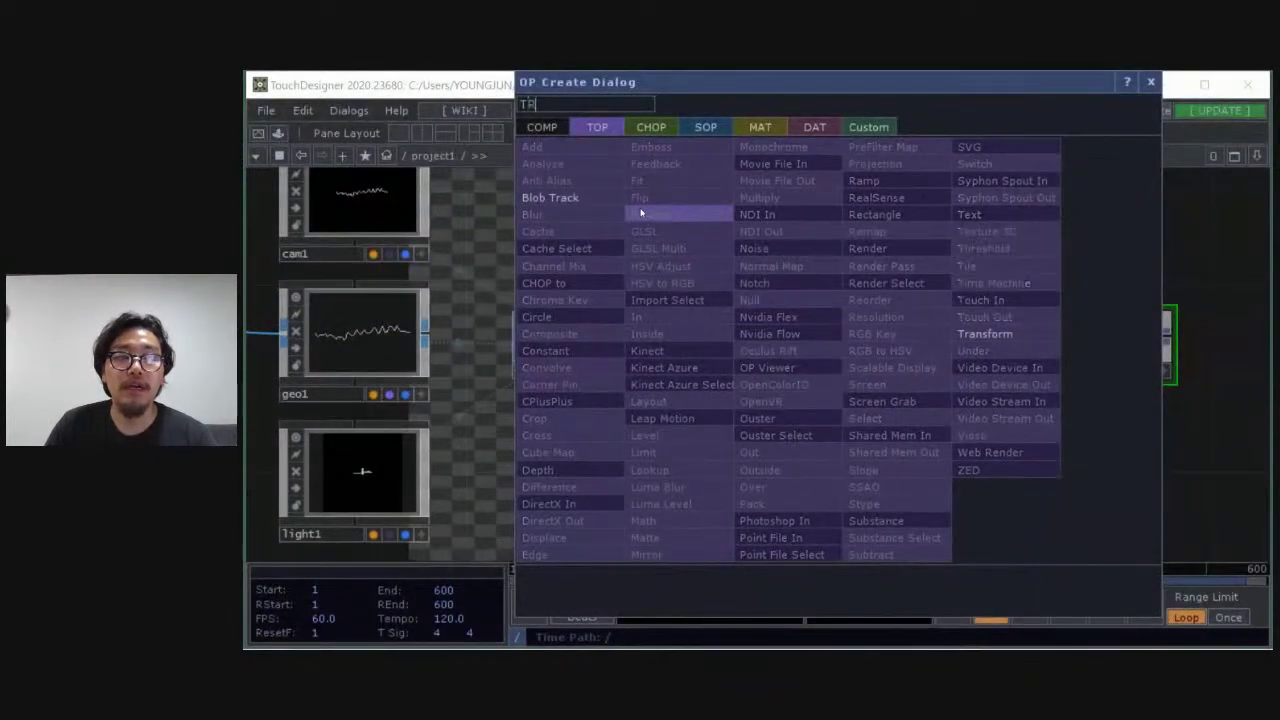
{"action": "left_click", "coordinate": [985, 334]}
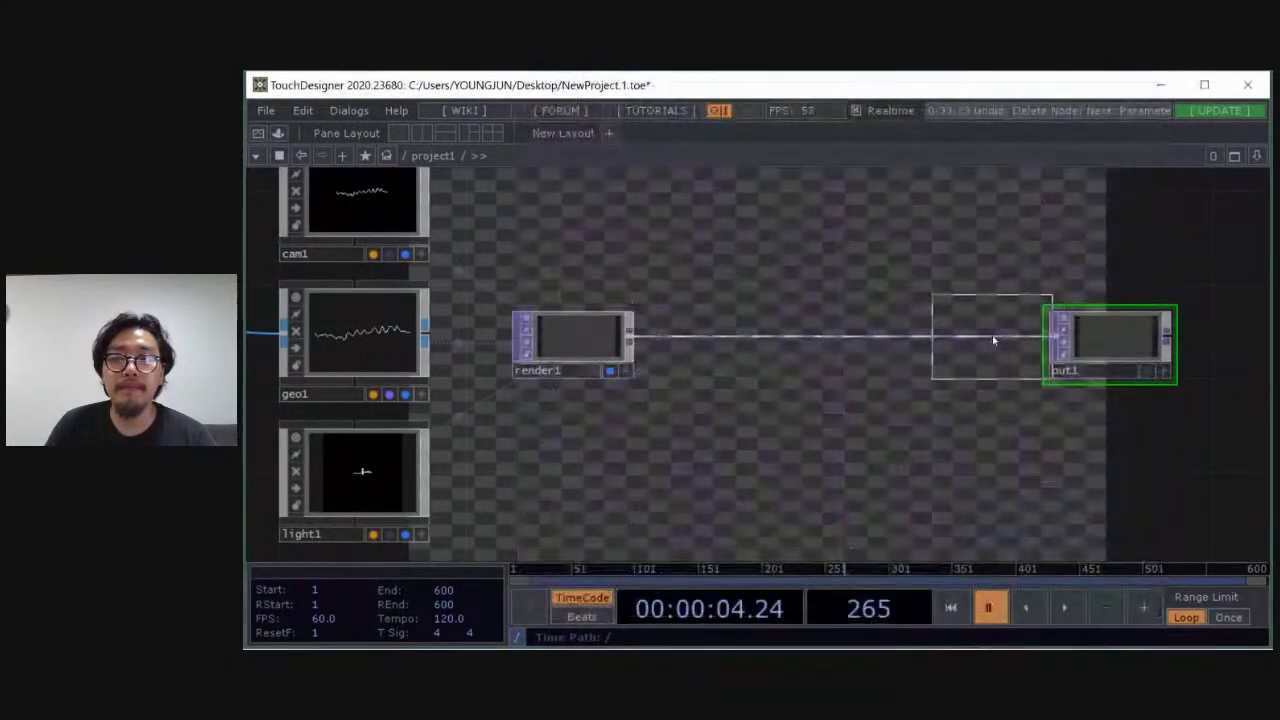
{"action": "left_click", "coordinate": [788, 344]}
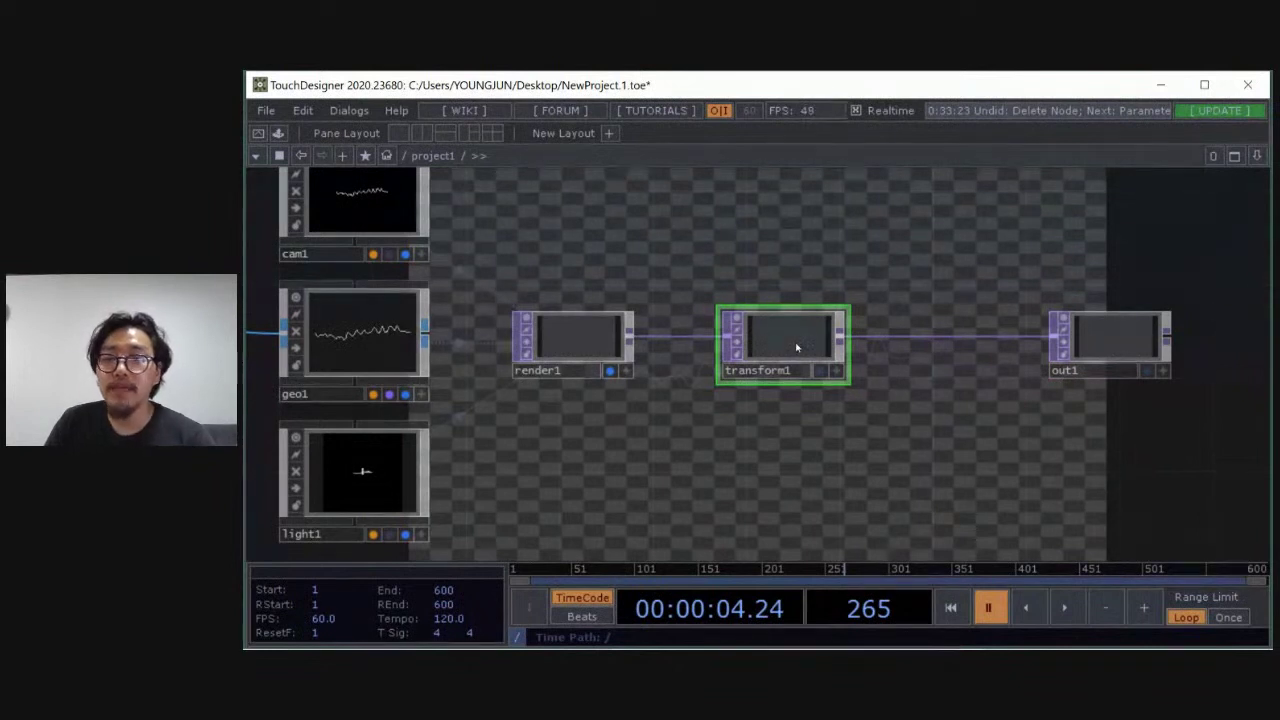
Test pure green and pure blue as transform1's background color, and return the color channels to 0
{"action": "key", "text": "p"}
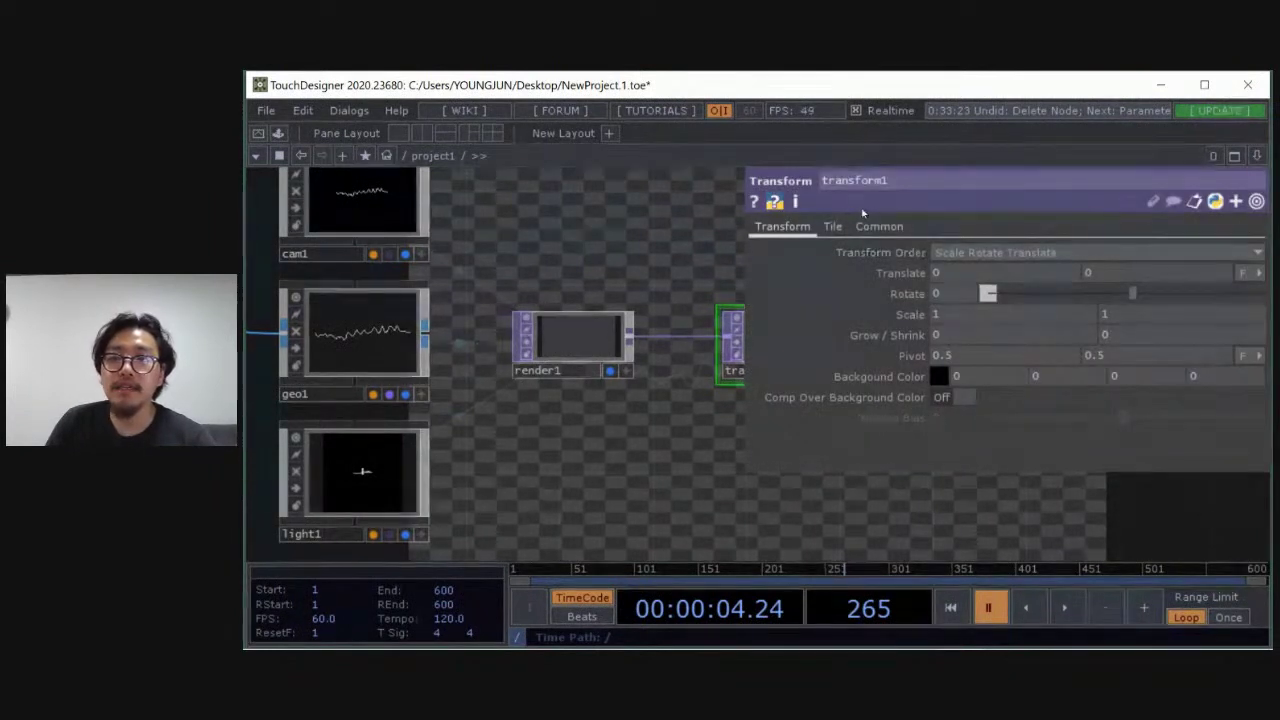
{"action": "left_click", "coordinate": [970, 381]}
{"action": "type", "text": "0"}
{"action": "left_click", "coordinate": [1032, 382]}
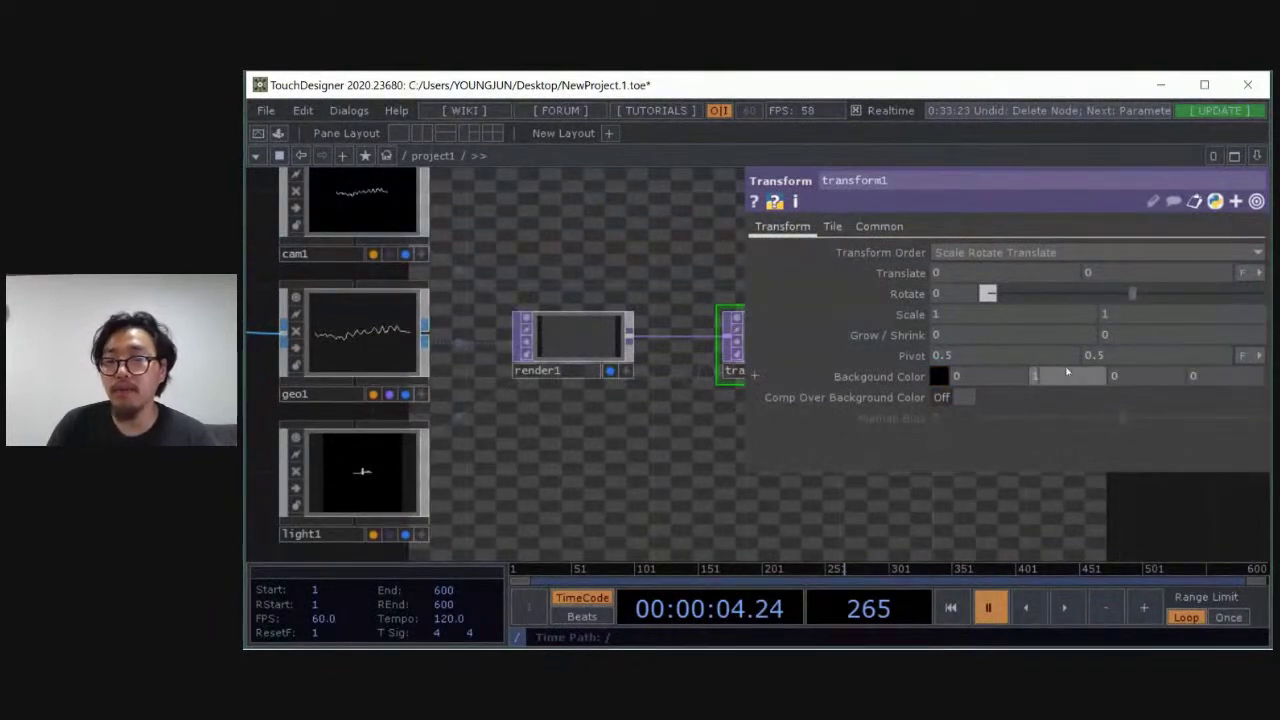
{"action": "key", "text": "Return"}
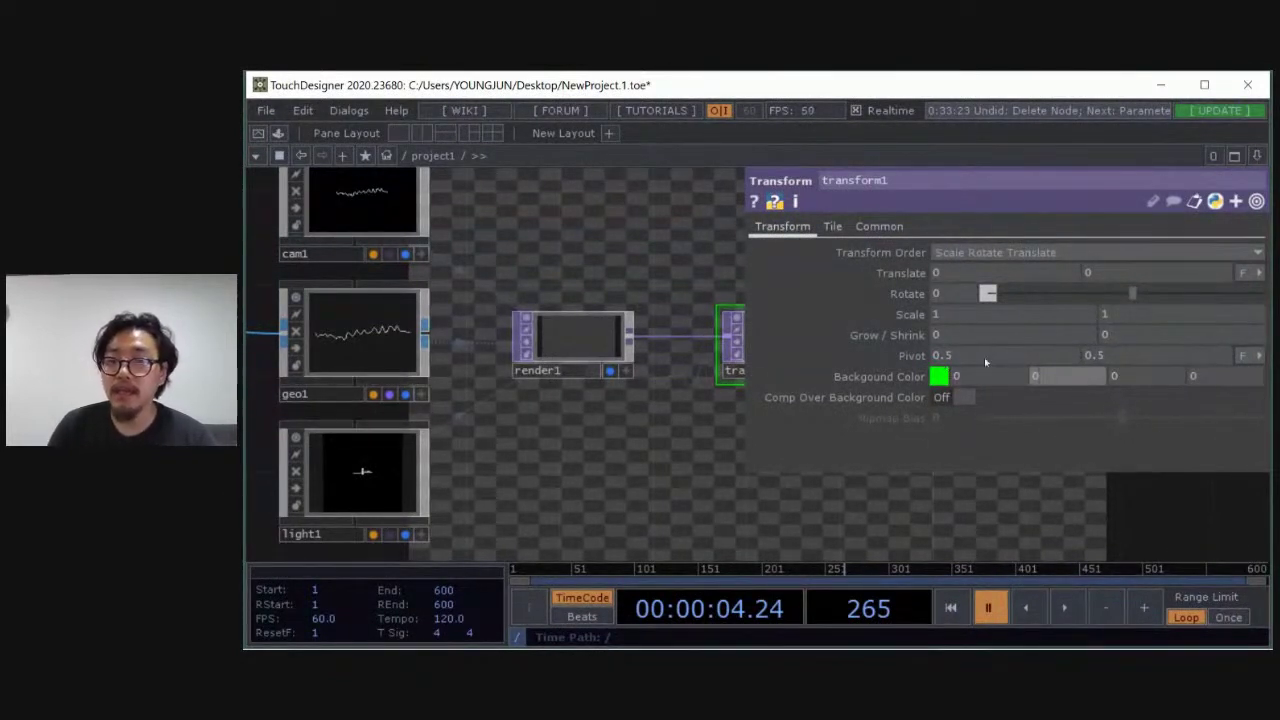
{"action": "left_click", "coordinate": [1130, 376]}
{"action": "key", "text": "Return"}
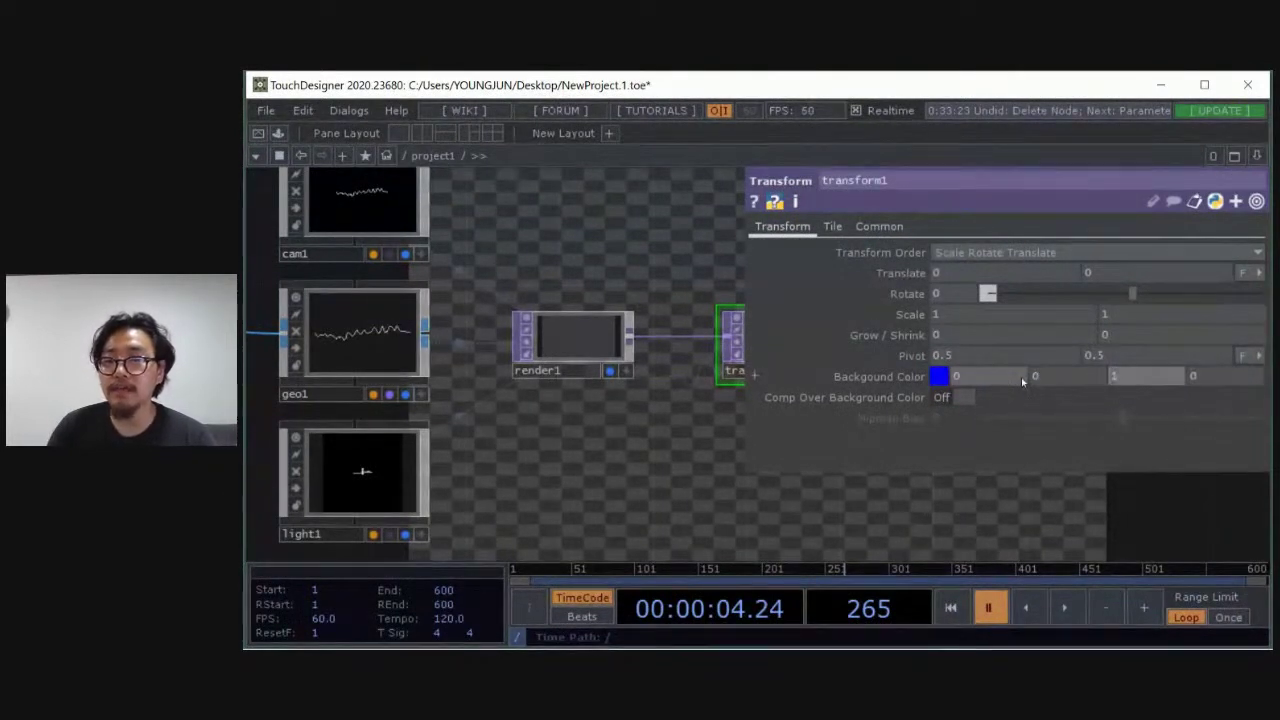
{"action": "key", "text": "Return"}
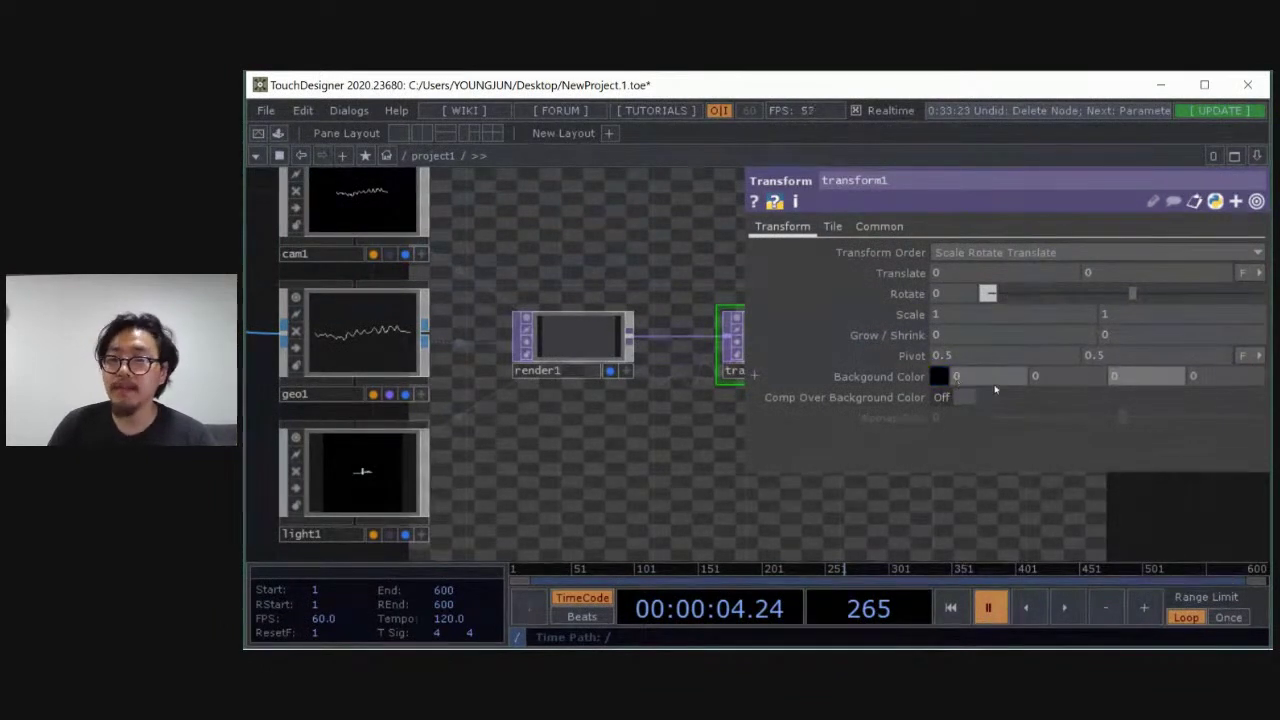
Set the alpha of transform1's background color to 1 and turn on Comp Over Background Color
{"action": "left_click", "coordinate": [1214, 378]}
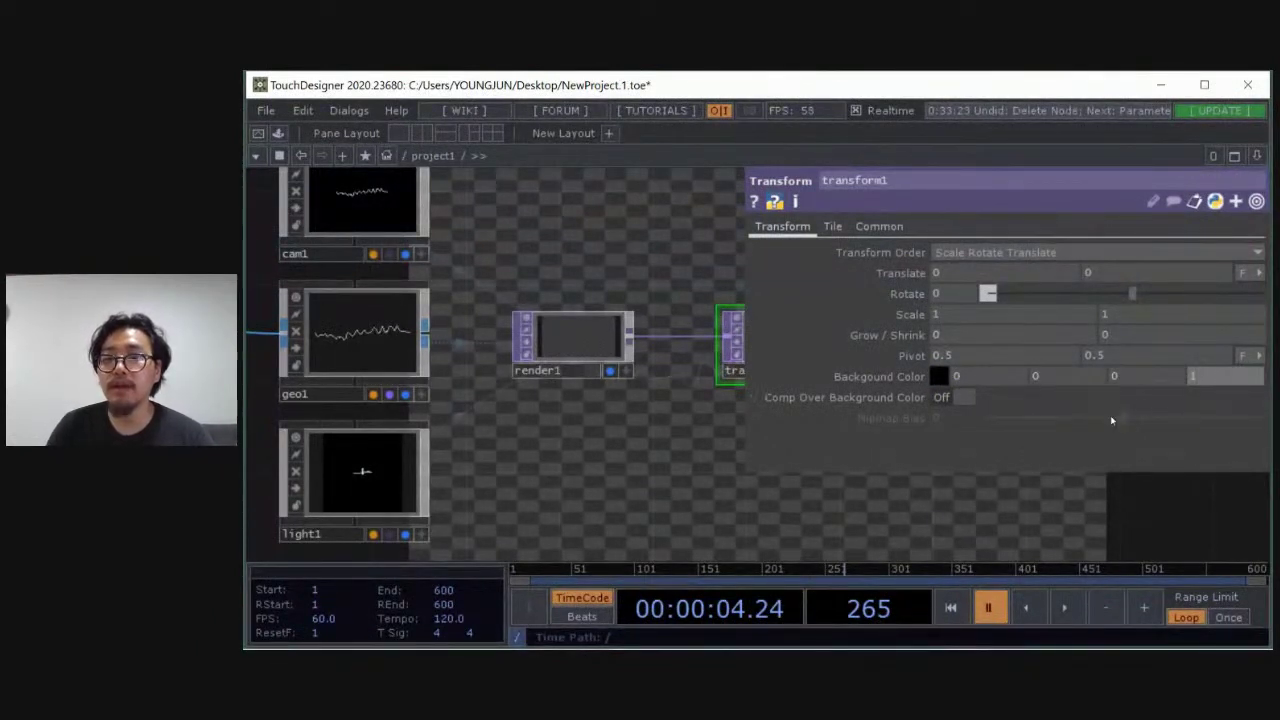
{"action": "left_click_drag", "start_coordinate": [978, 484], "coordinate": [746, 480]}
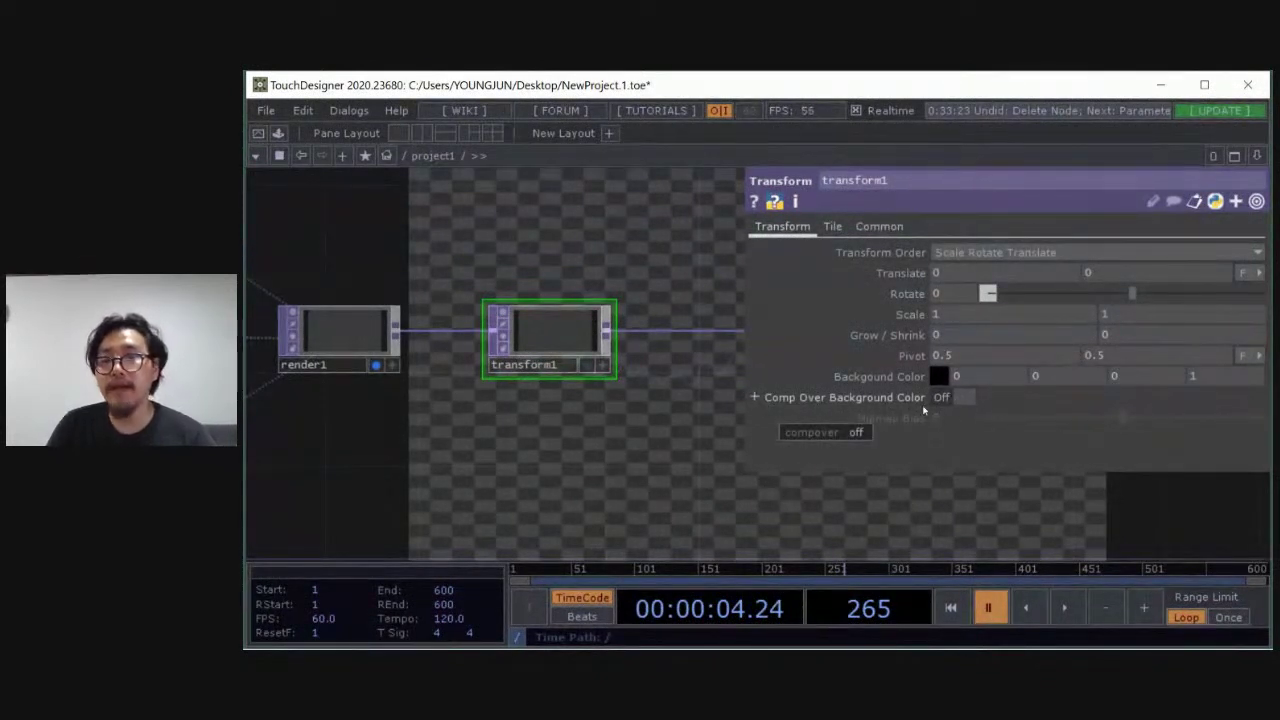
{"action": "left_click", "coordinate": [957, 399]}
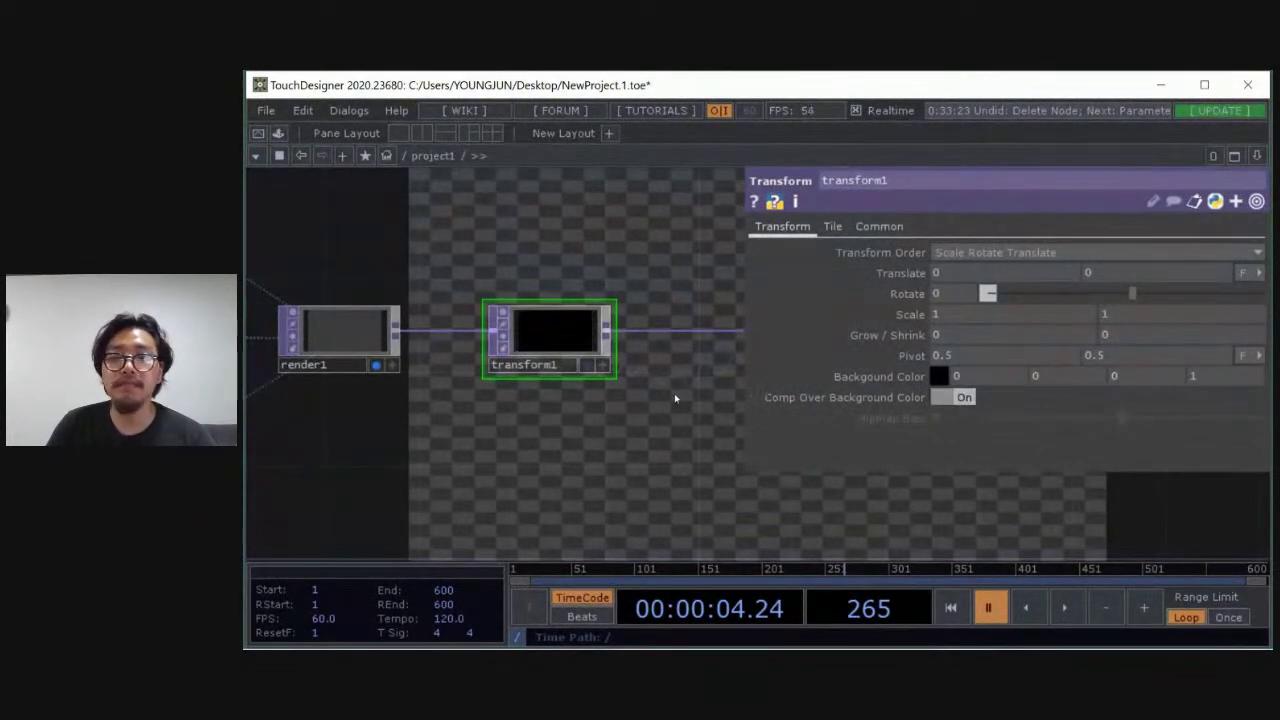
Examine the waveform over the new background in transform1's viewer and check the out1 operator
{"action": "scroll", "coordinate": [546, 351], "scroll_direction": "up", "scroll_amount": 2}
{"action": "scroll", "coordinate": [558, 327], "scroll_direction": "up", "scroll_amount": 5}
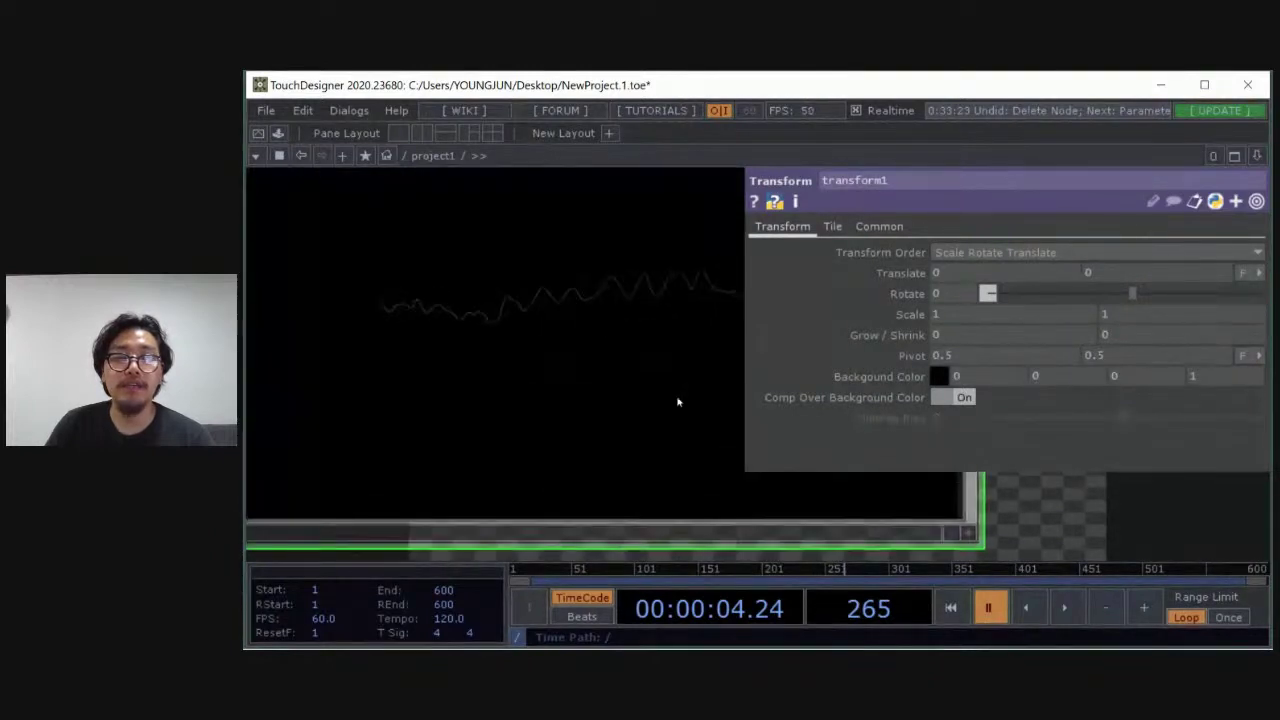
{"action": "scroll", "coordinate": [546, 380], "scroll_direction": "down", "scroll_amount": 4}
{"action": "left_click_drag", "start_coordinate": [940, 482], "coordinate": [646, 429]}
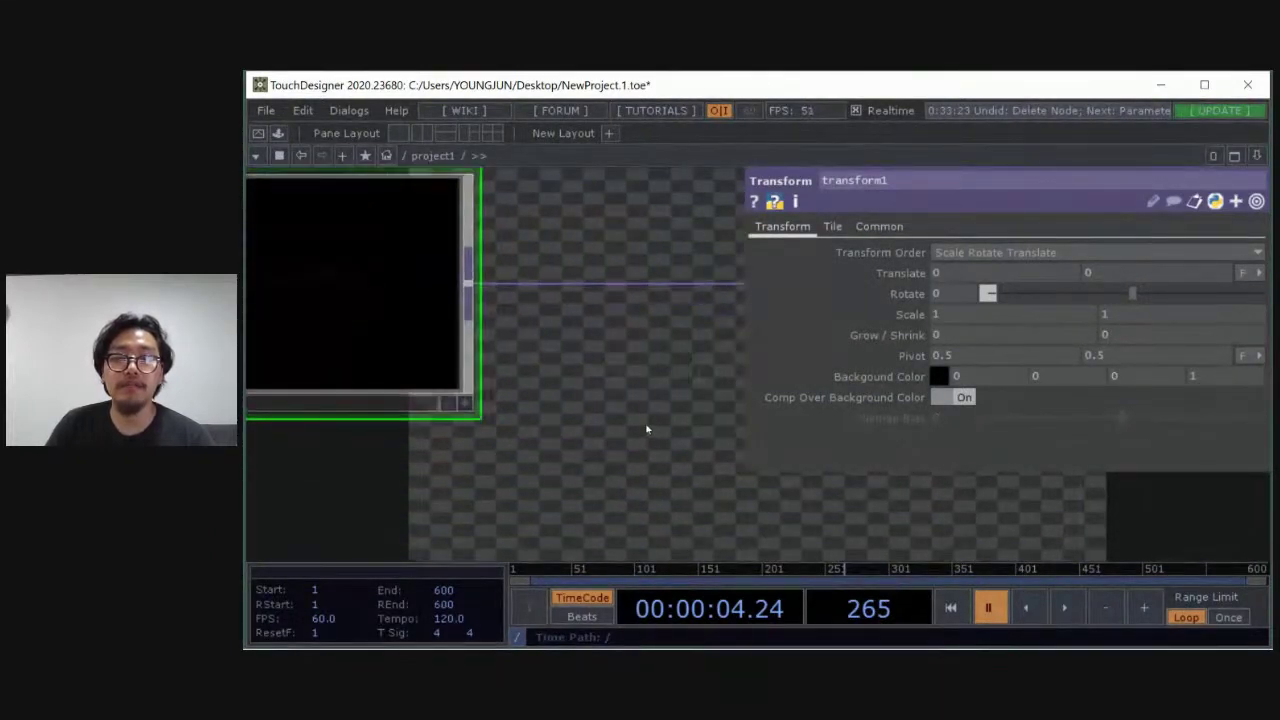
{"action": "scroll", "coordinate": [663, 423], "scroll_direction": "down", "scroll_amount": 3}
{"action": "left_click_drag", "start_coordinate": [709, 463], "coordinate": [519, 445]}
{"action": "left_click_drag", "start_coordinate": [733, 428], "coordinate": [549, 424]}
{"action": "scroll", "coordinate": [549, 424], "scroll_direction": "down", "scroll_amount": 2}
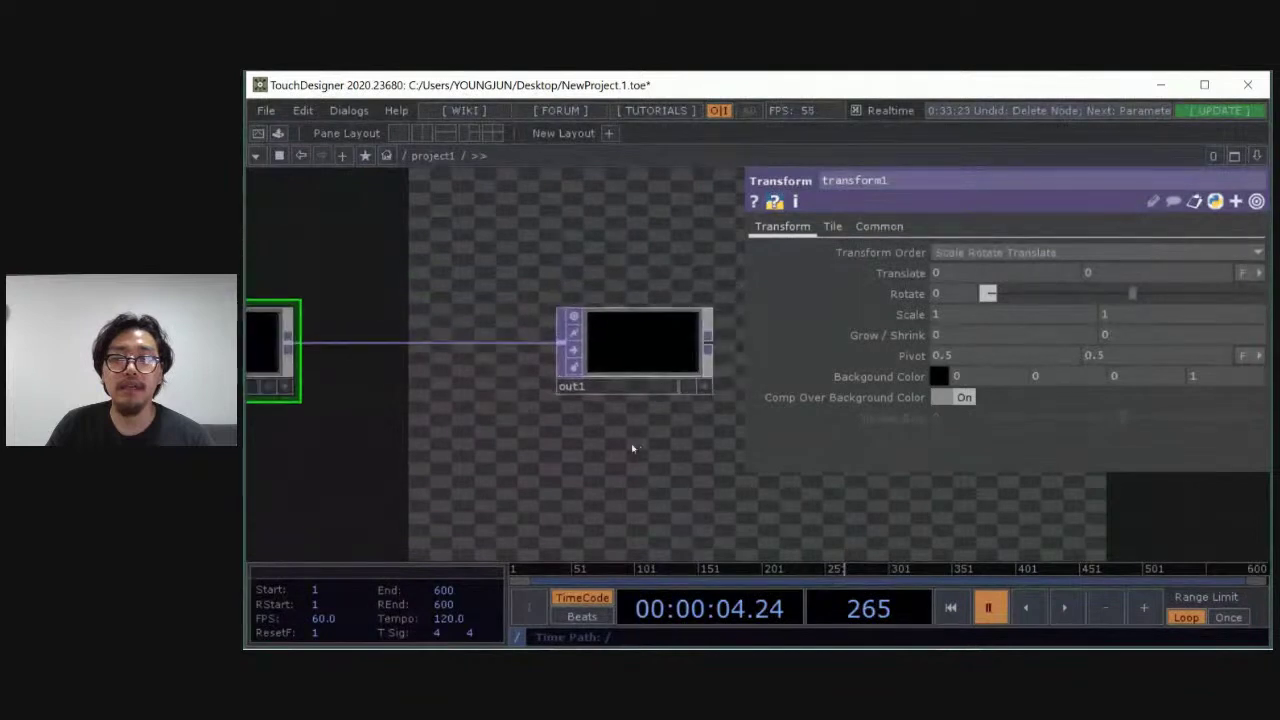
{"action": "left_click_drag", "start_coordinate": [637, 446], "coordinate": [619, 446]}
{"action": "left_click", "coordinate": [617, 354]}
Turn off render1's display in the network background
{"action": "left_click_drag", "start_coordinate": [409, 303], "coordinate": [679, 365]}
{"action": "left_click", "coordinate": [448, 372]}
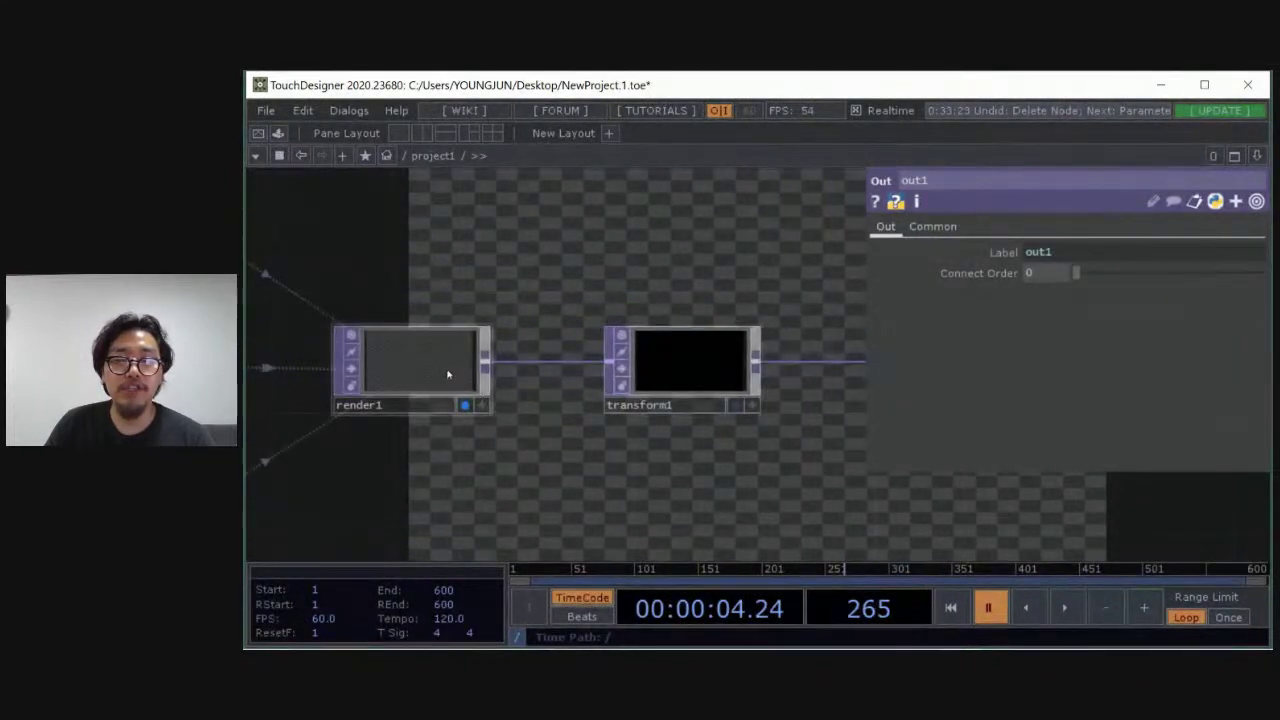
{"action": "key", "text": "d"}
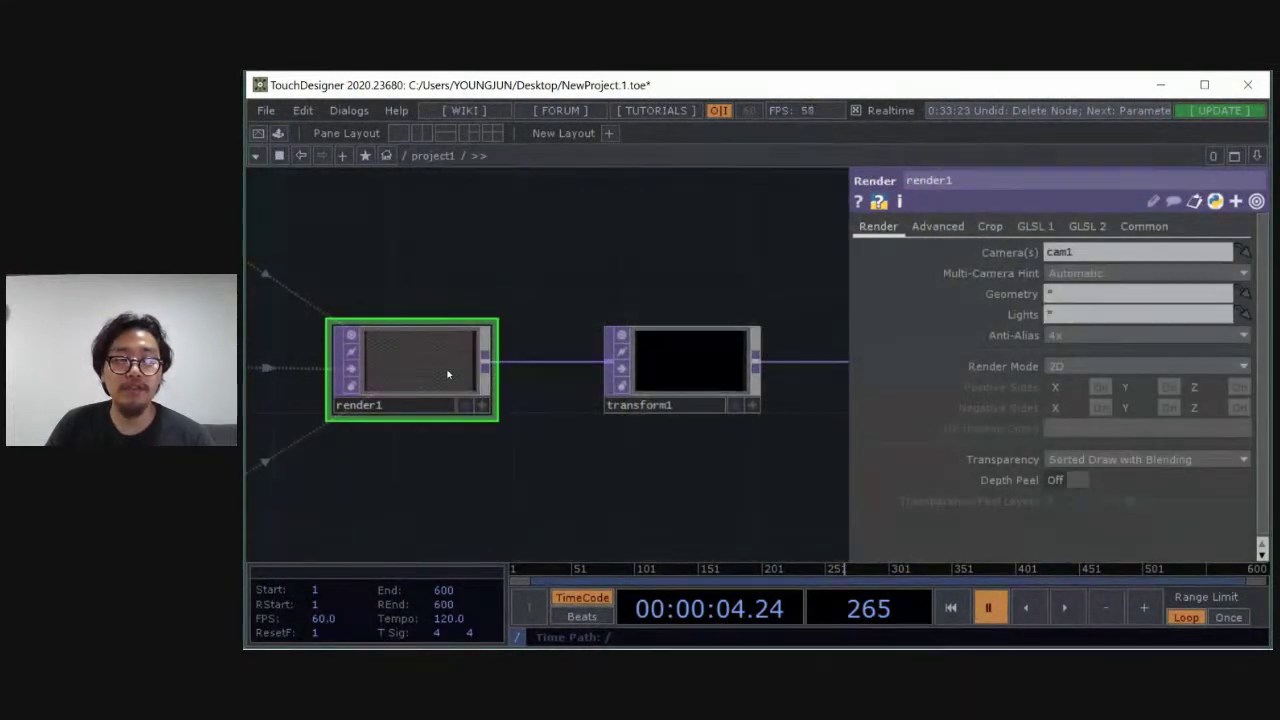
Display out1's output in the network background
{"action": "left_click_drag", "start_coordinate": [766, 268], "coordinate": [320, 237]}
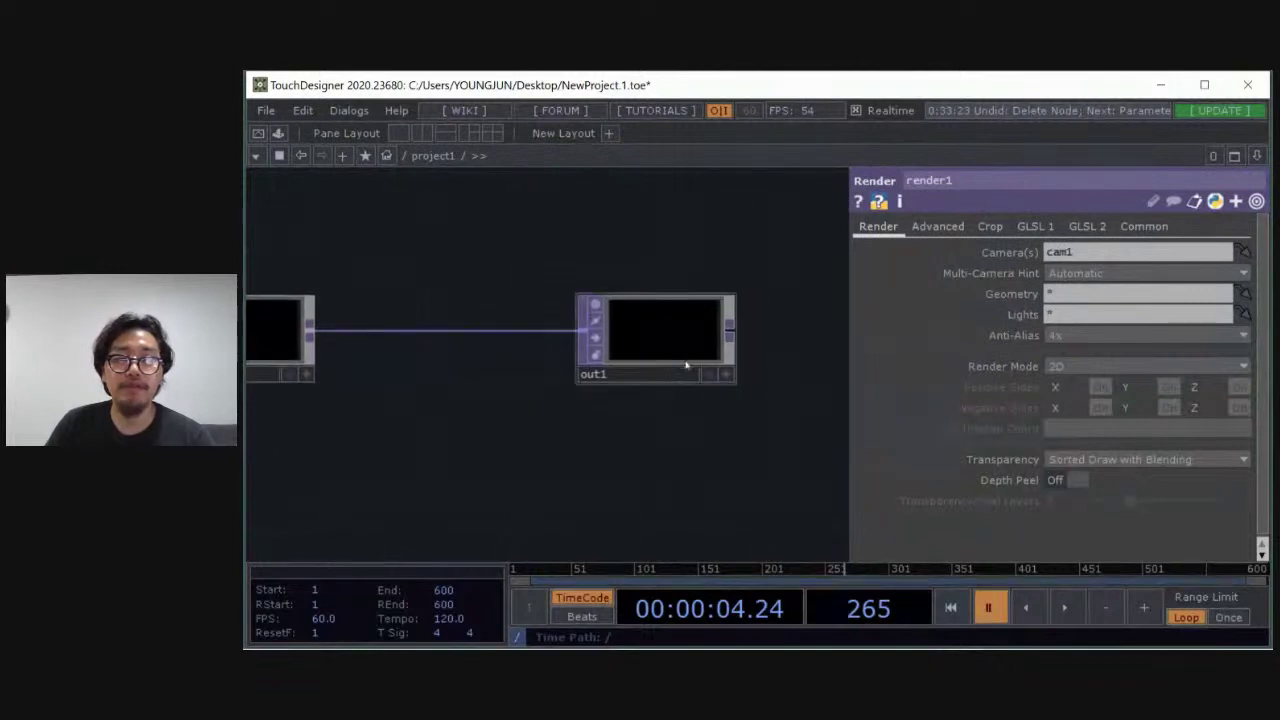
{"action": "left_click", "coordinate": [671, 339]}
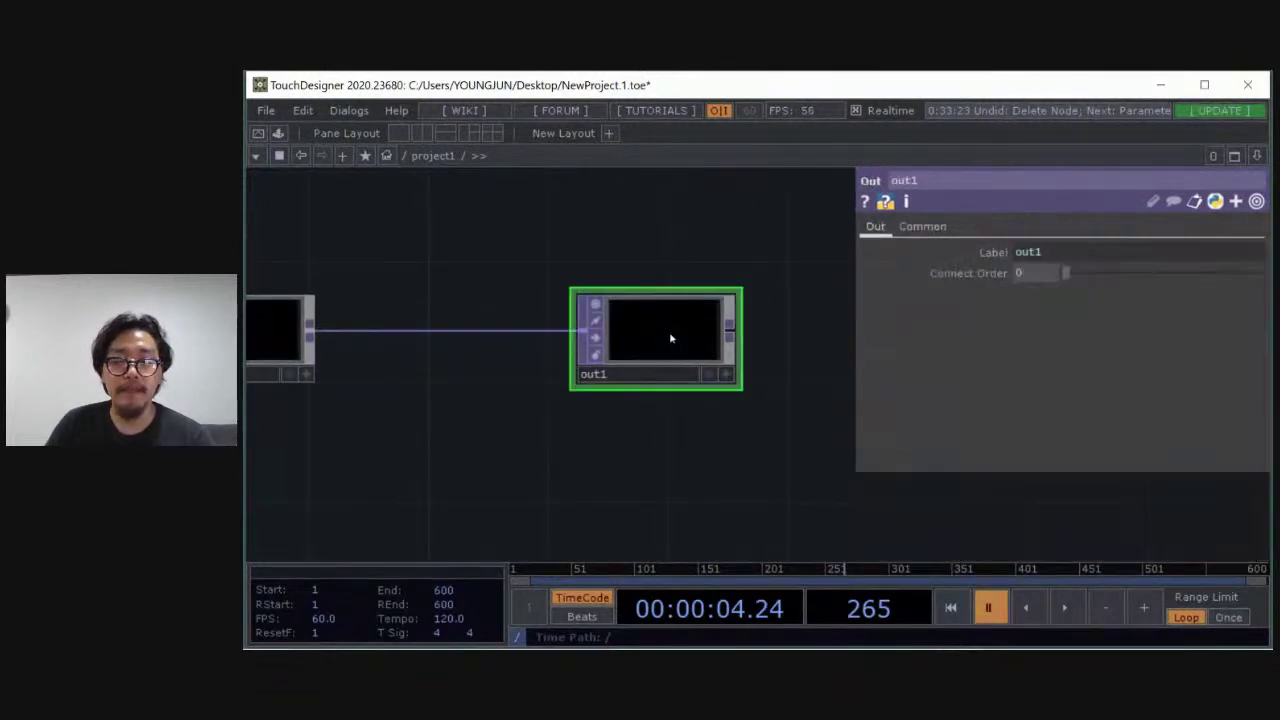
{"action": "key", "text": "d"}
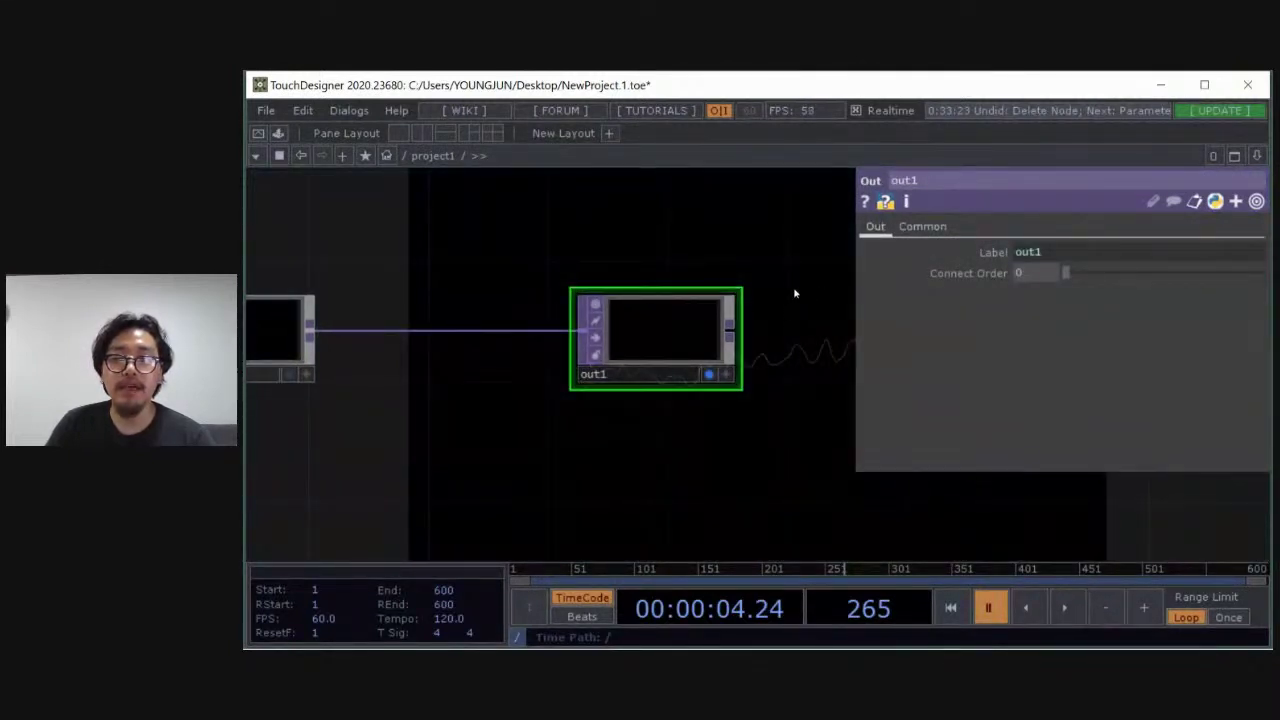
{"action": "scroll", "coordinate": [794, 294], "scroll_direction": "down", "scroll_amount": 2}
{"action": "scroll", "coordinate": [706, 318], "scroll_direction": "up", "scroll_amount": 3}
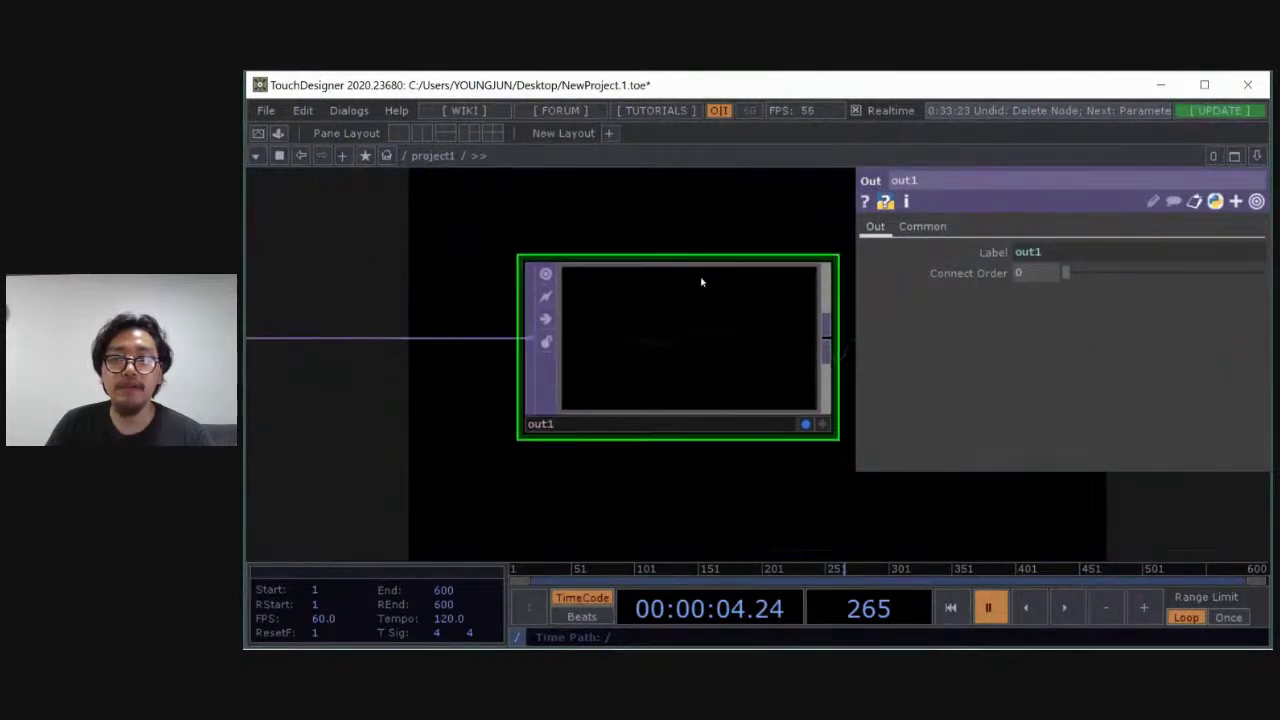
{"action": "scroll", "coordinate": [600, 350], "scroll_direction": "down", "scroll_amount": 3}
{"action": "left_click_drag", "start_coordinate": [476, 291], "coordinate": [928, 274]}
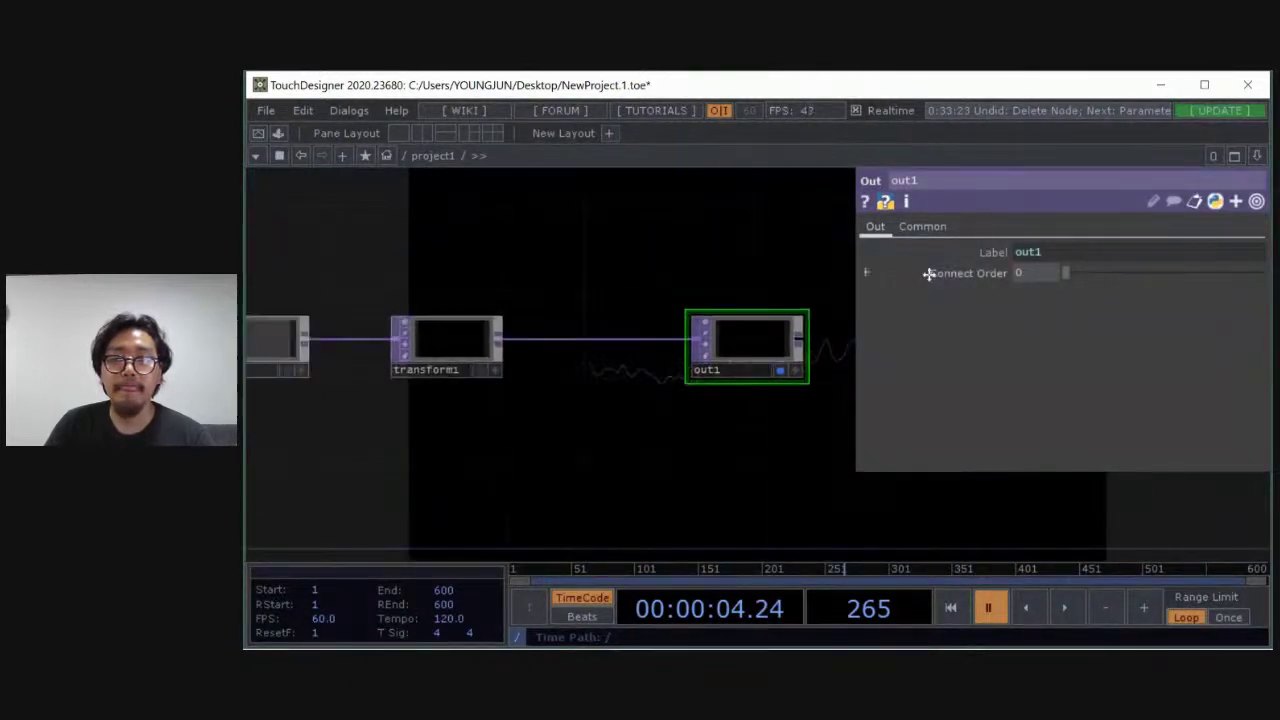
Play and pause the timeline twice to watch the waveform move in the network background
{"action": "scroll", "coordinate": [622, 283], "scroll_direction": "down", "scroll_amount": 2}
{"action": "key", "text": "space"}
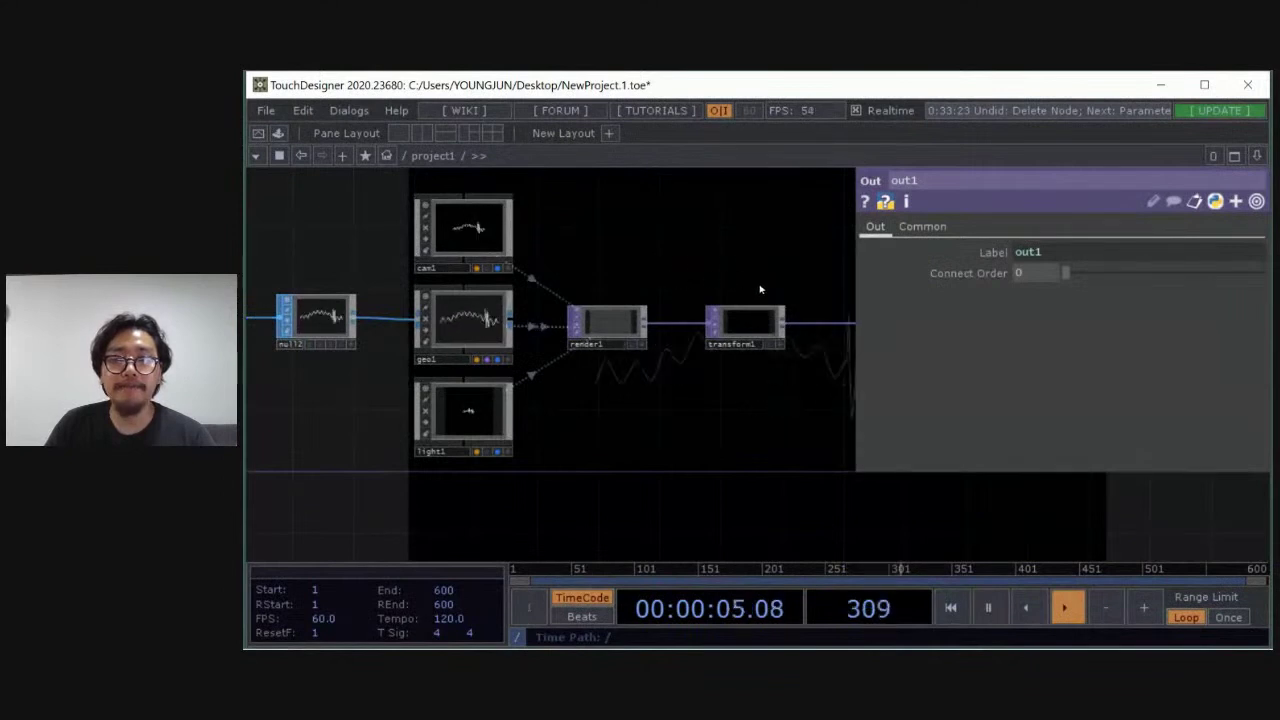
{"action": "key", "text": "space"}
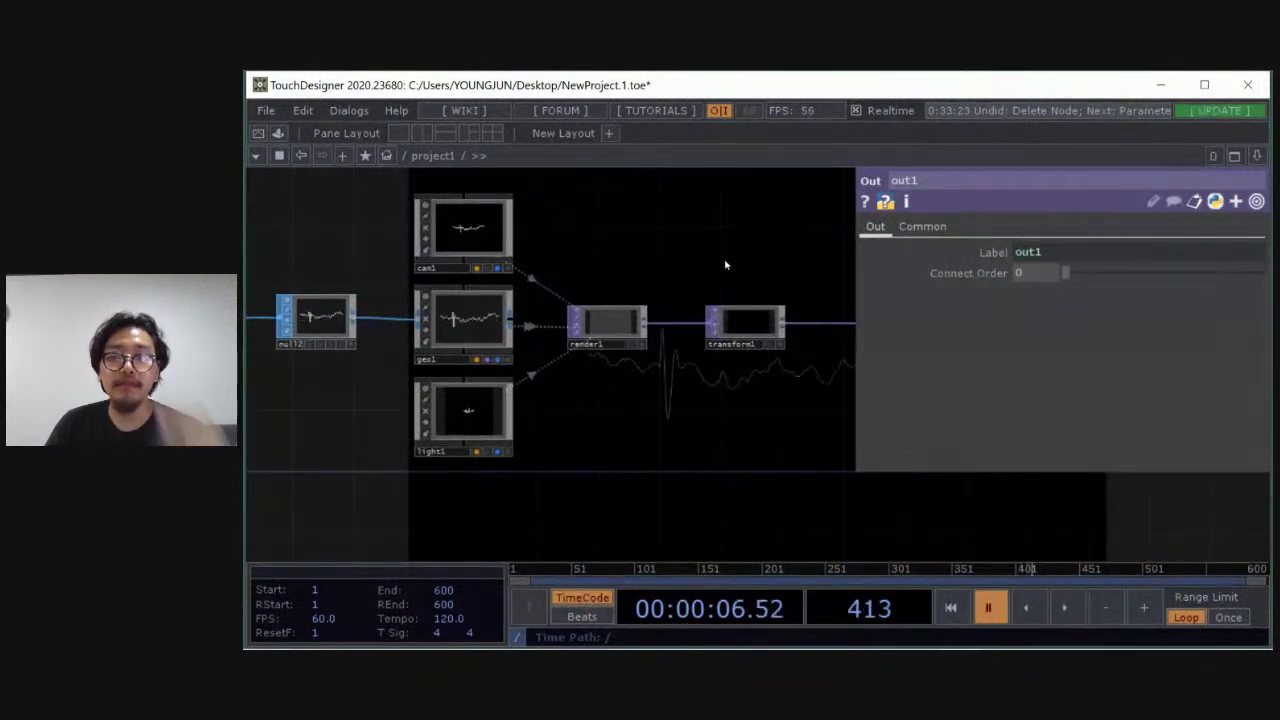
{"action": "left_click_drag", "start_coordinate": [727, 263], "coordinate": [535, 254]}
{"action": "key", "text": "space"}
{"action": "key", "text": "space"}
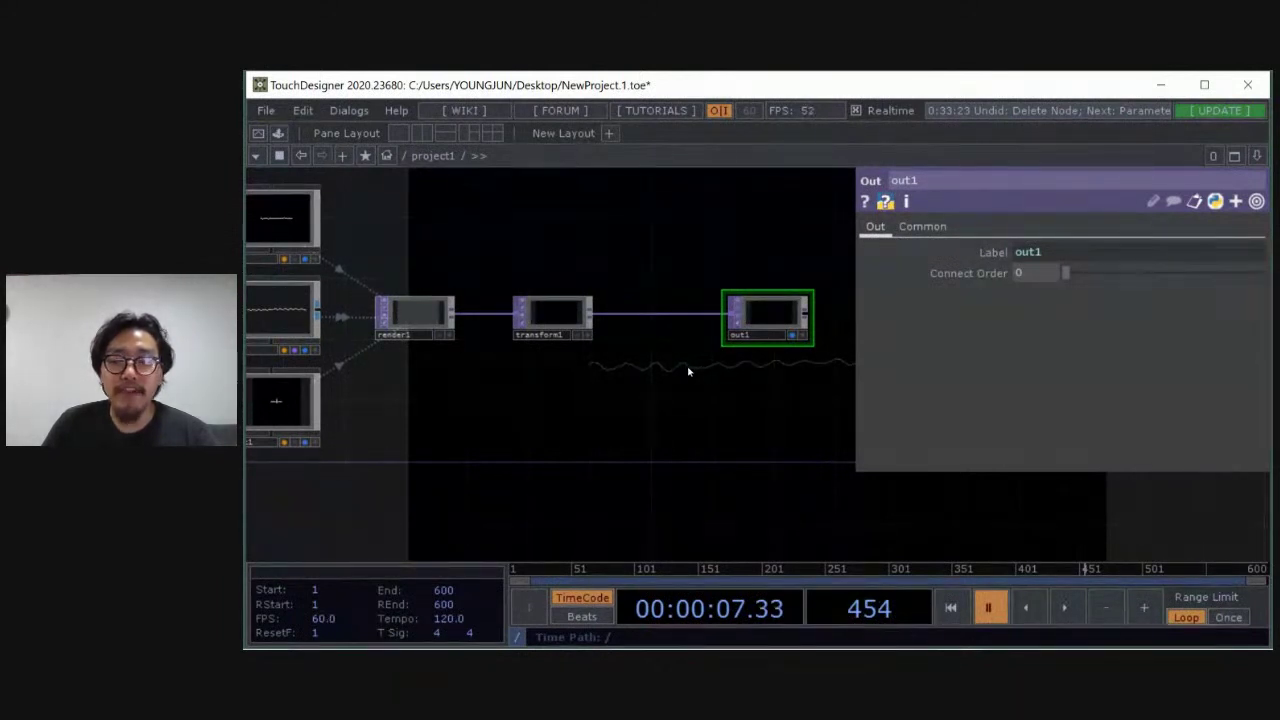
Look through the MAT operator types in the OP Create Dialog and close the dialog without adding an operator
{"action": "left_click_drag", "start_coordinate": [485, 225], "coordinate": [704, 252]}
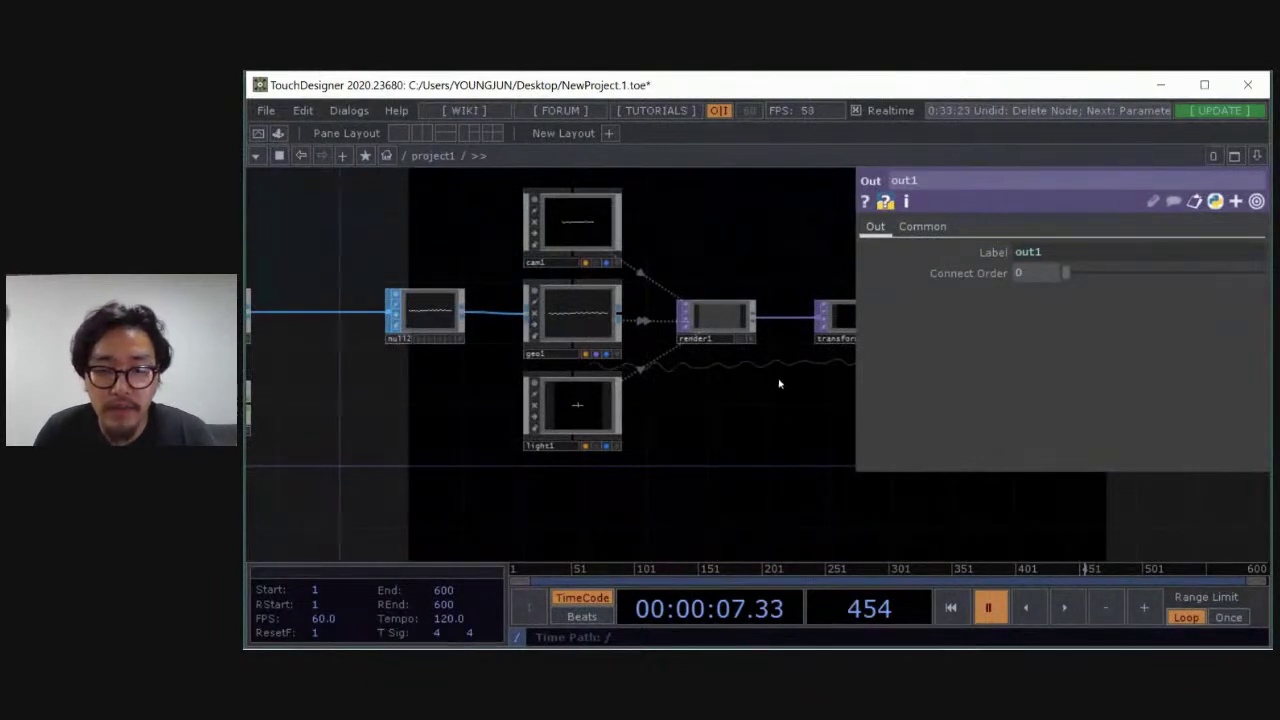
{"action": "left_click_drag", "start_coordinate": [467, 194], "coordinate": [578, 267]}
{"action": "key", "text": "Tab"}
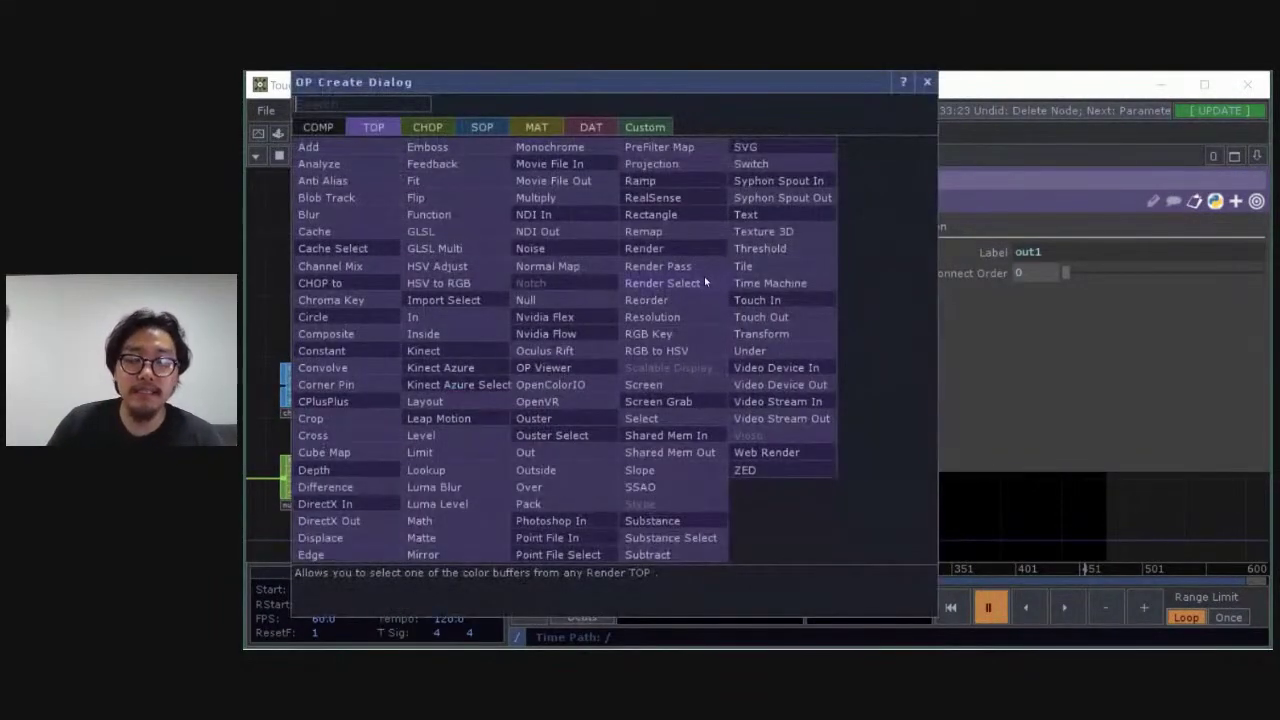
{"action": "left_click", "coordinate": [549, 133]}
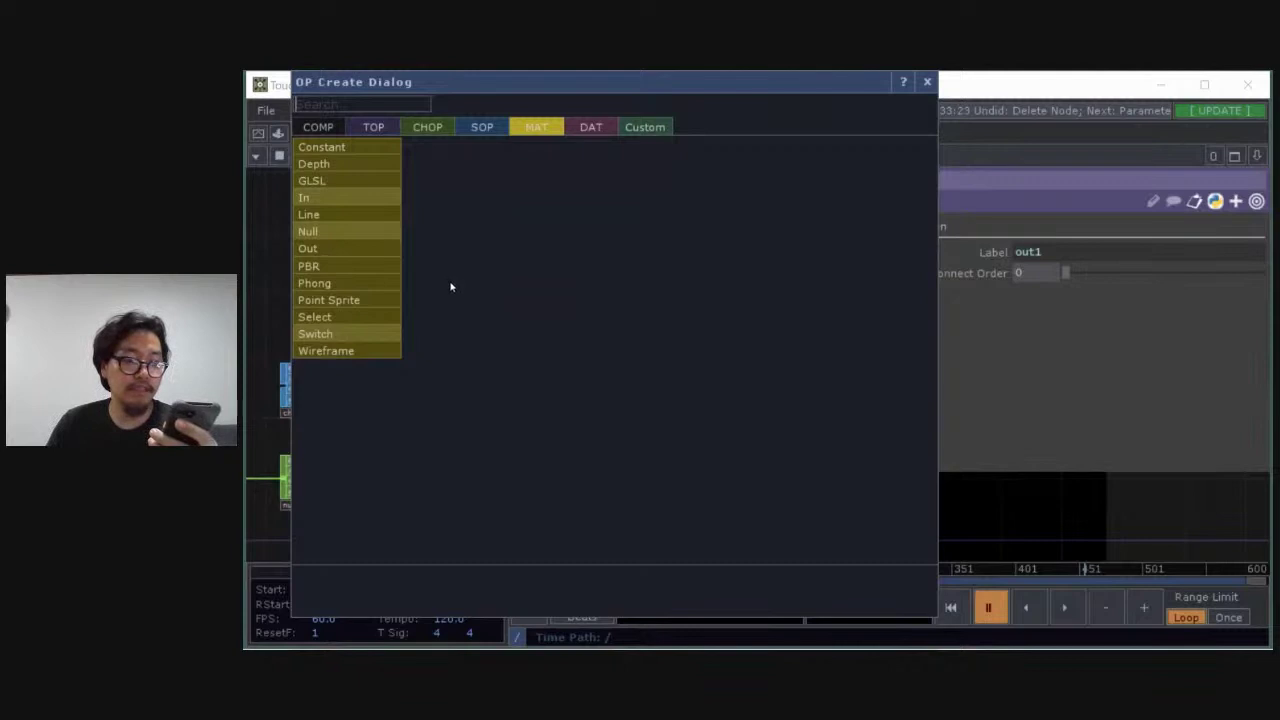
{"action": "left_click", "coordinate": [927, 81]}
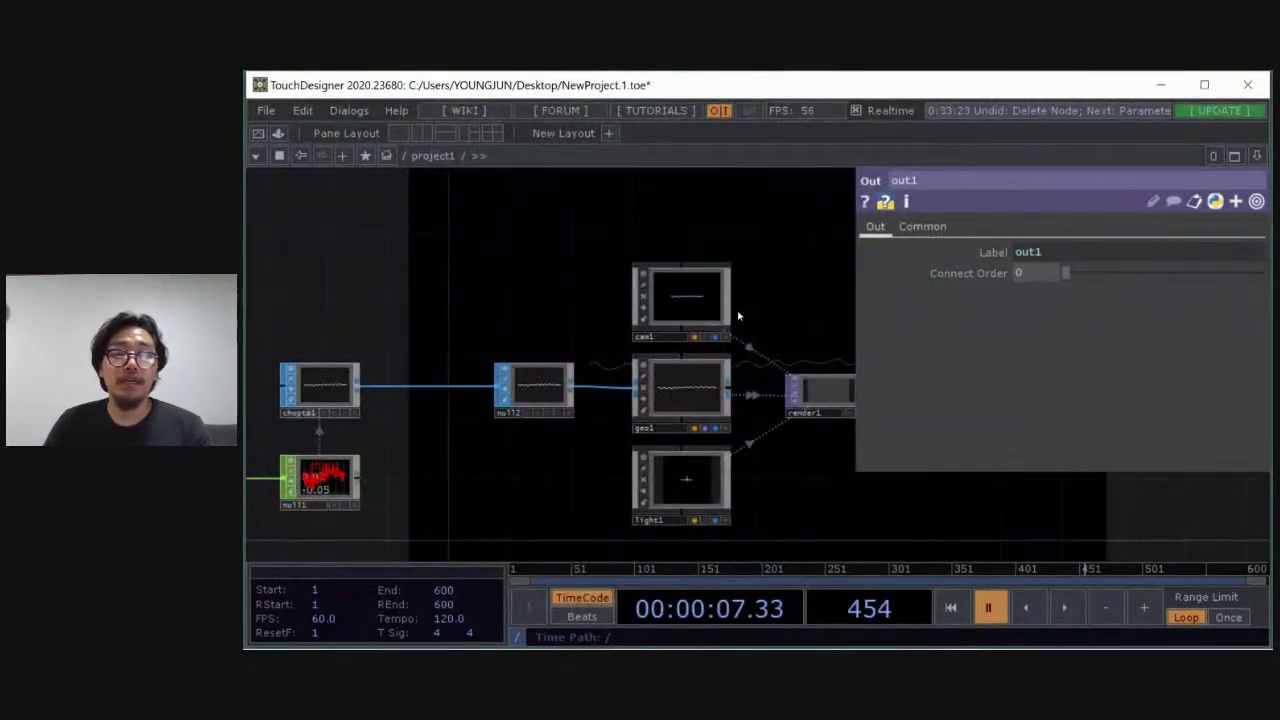
Bring the whole network into view and examine null1 and its connection from select1
{"action": "key", "text": "h"}
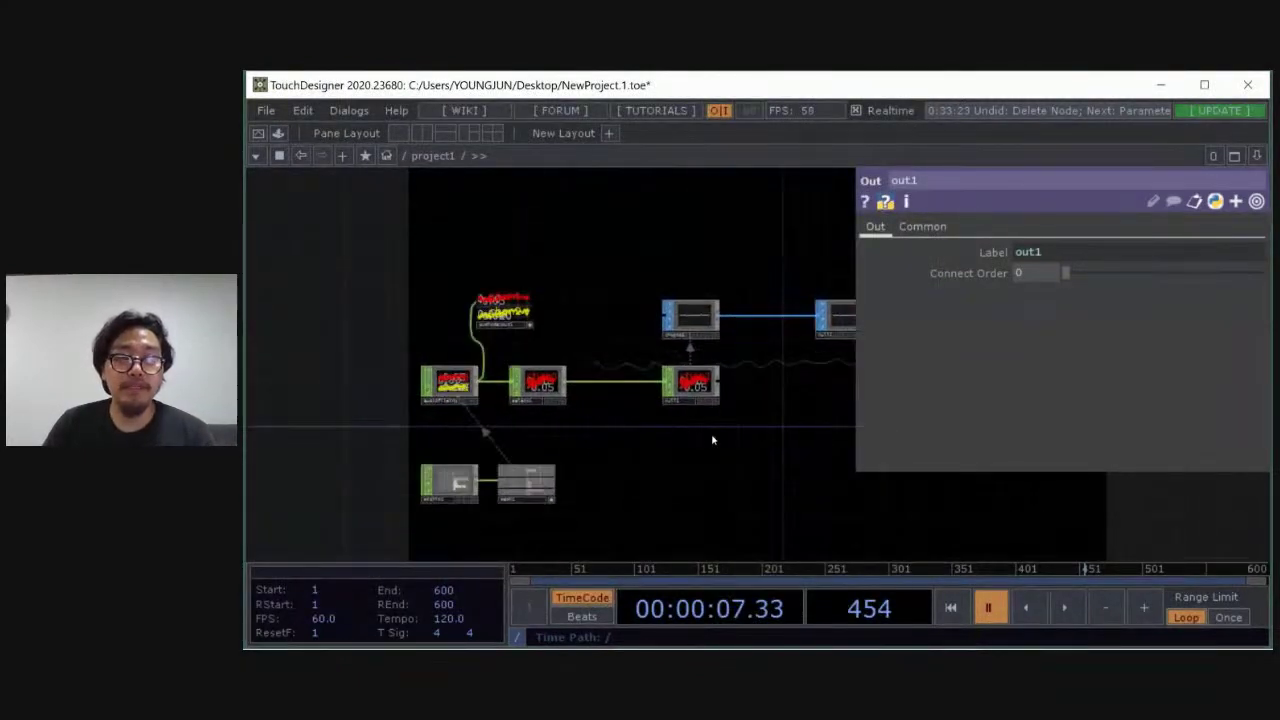
{"action": "left_click_drag", "start_coordinate": [768, 367], "coordinate": [750, 341]}
{"action": "scroll", "coordinate": [676, 355], "scroll_direction": "up", "scroll_amount": 2}
{"action": "left_click_drag", "start_coordinate": [697, 398], "coordinate": [780, 365]}
{"action": "left_click", "coordinate": [625, 374]}
{"action": "scroll", "coordinate": [690, 390], "scroll_direction": "up", "scroll_amount": 3}
{"action": "left_click_drag", "start_coordinate": [351, 368], "coordinate": [546, 374]}
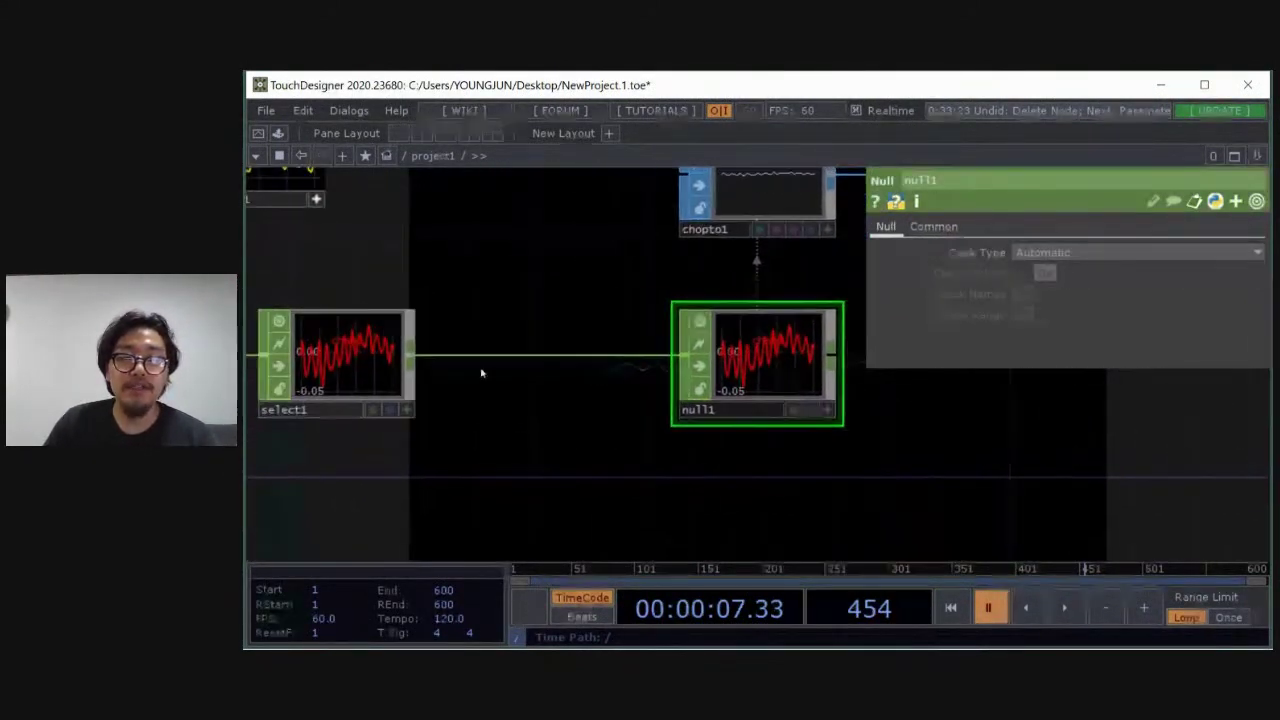
{"action": "left_click_drag", "start_coordinate": [415, 357], "coordinate": [684, 353]}
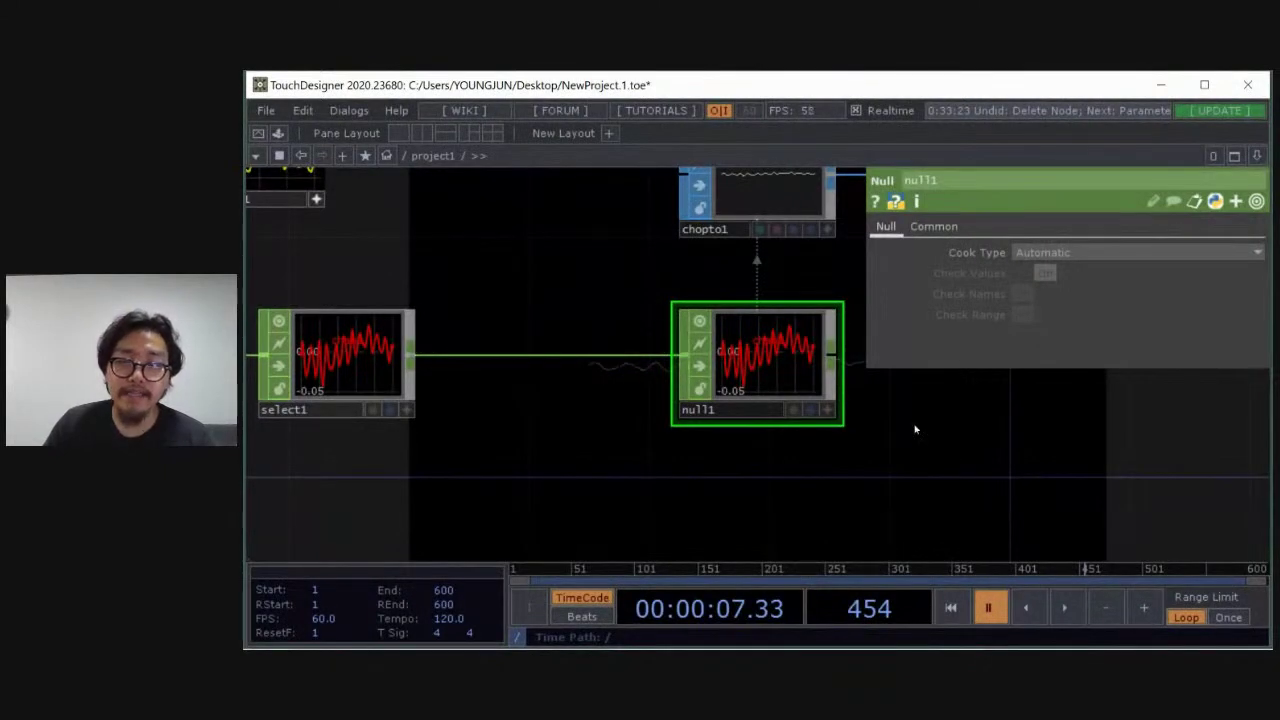
Review the parameters of select1 and audiofilein1 in the audio chain
{"action": "scroll", "coordinate": [746, 431], "scroll_direction": "down", "scroll_amount": 2}
{"action": "left_click_drag", "start_coordinate": [755, 411], "coordinate": [739, 410]}
{"action": "left_click_drag", "start_coordinate": [448, 311], "coordinate": [570, 311]}
{"action": "left_click", "coordinate": [426, 398]}
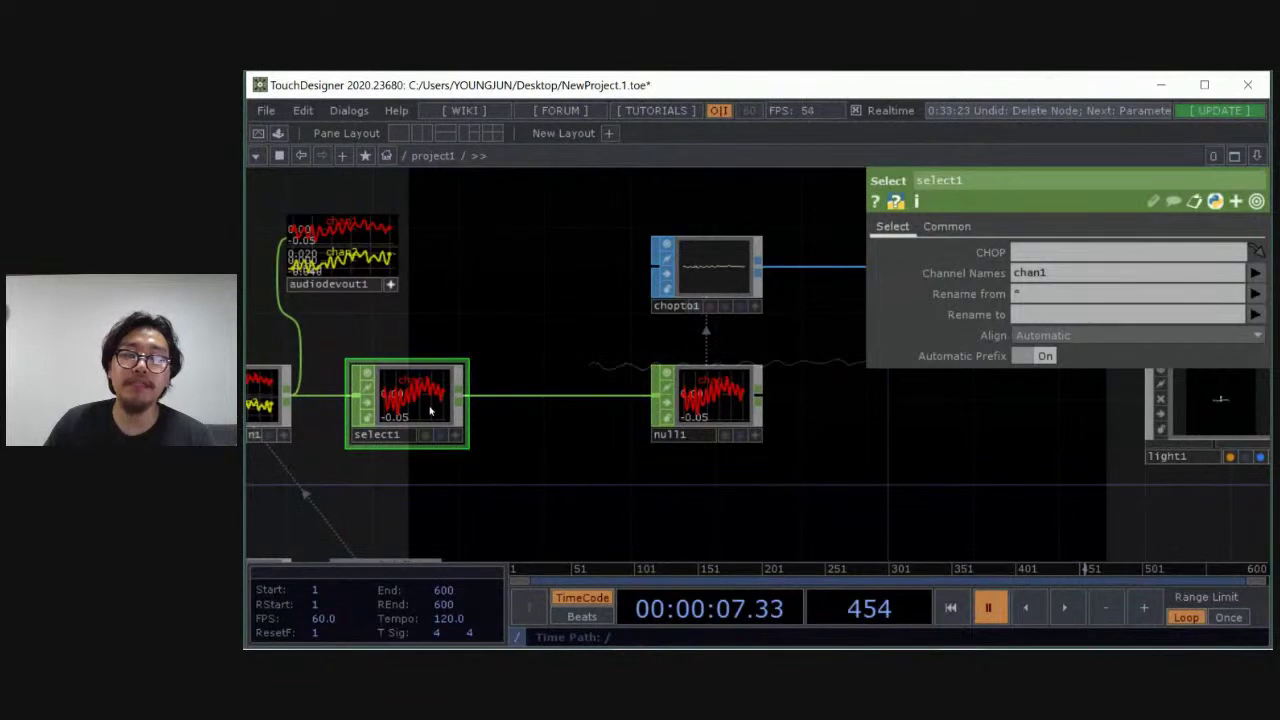
{"action": "left_click_drag", "start_coordinate": [453, 309], "coordinate": [557, 284]}
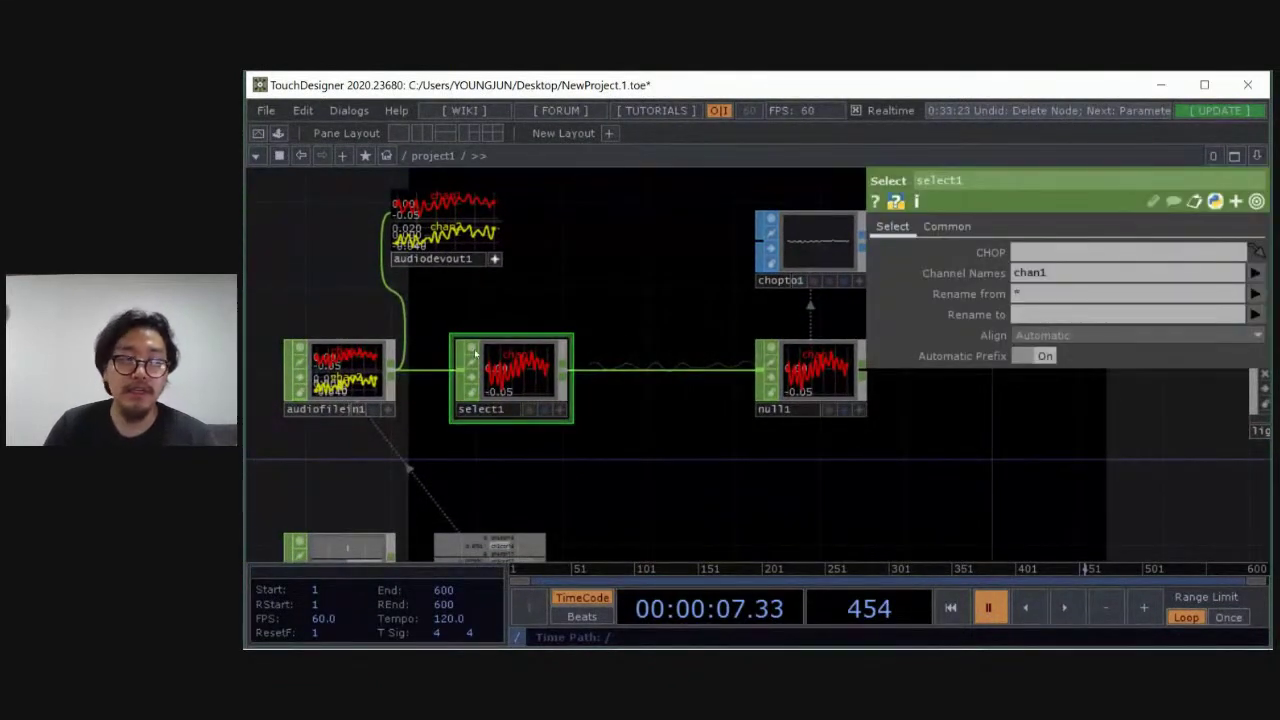
{"action": "left_click", "coordinate": [360, 367]}
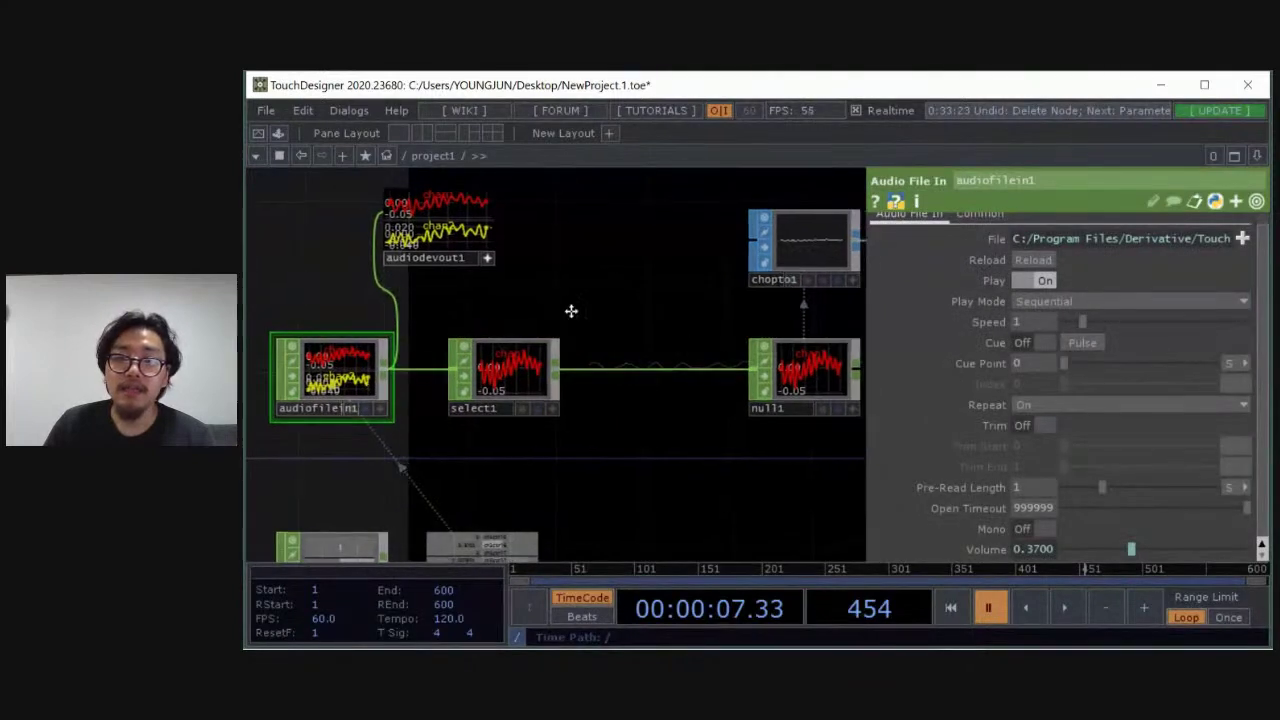
{"action": "left_click_drag", "start_coordinate": [820, 357], "coordinate": [695, 343]}
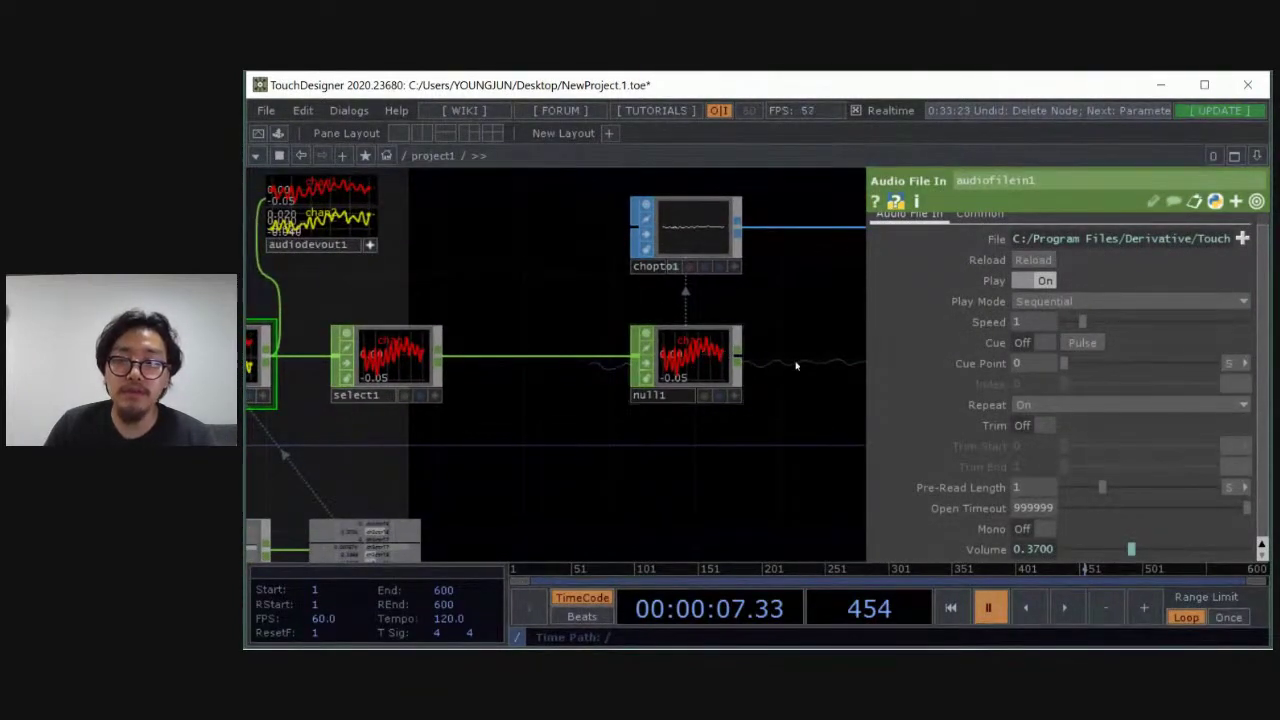
{"action": "left_click_drag", "start_coordinate": [761, 354], "coordinate": [681, 344]}
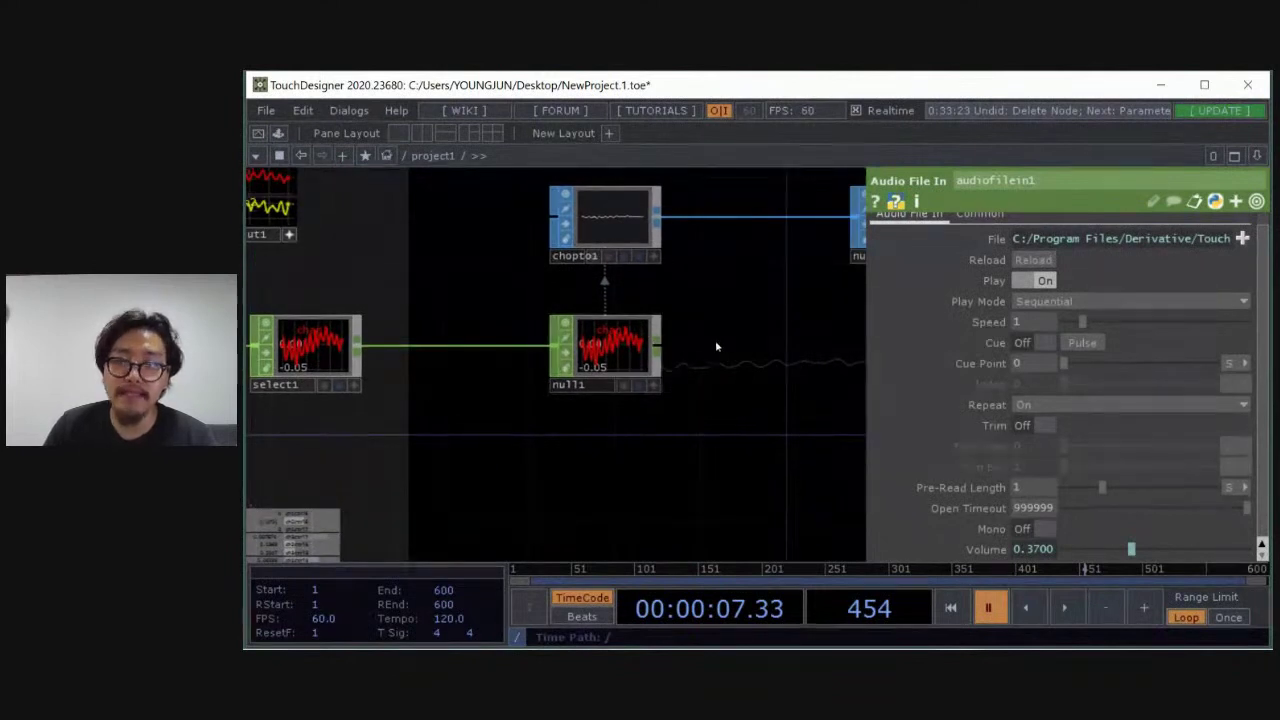
Review how null1 feeds chopto1 and follow the chain through null2 toward the camera, geometry and light
{"action": "left_click", "coordinate": [615, 341]}
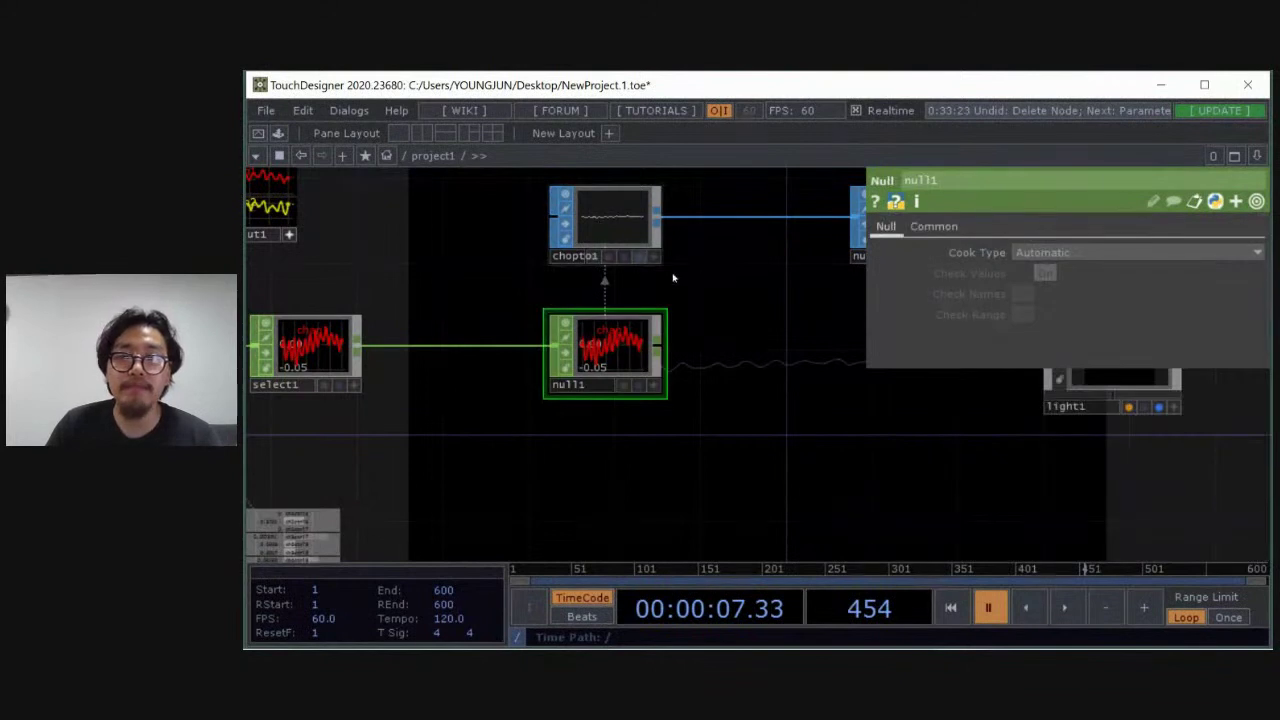
{"action": "left_click_drag", "start_coordinate": [671, 277], "coordinate": [624, 315]}
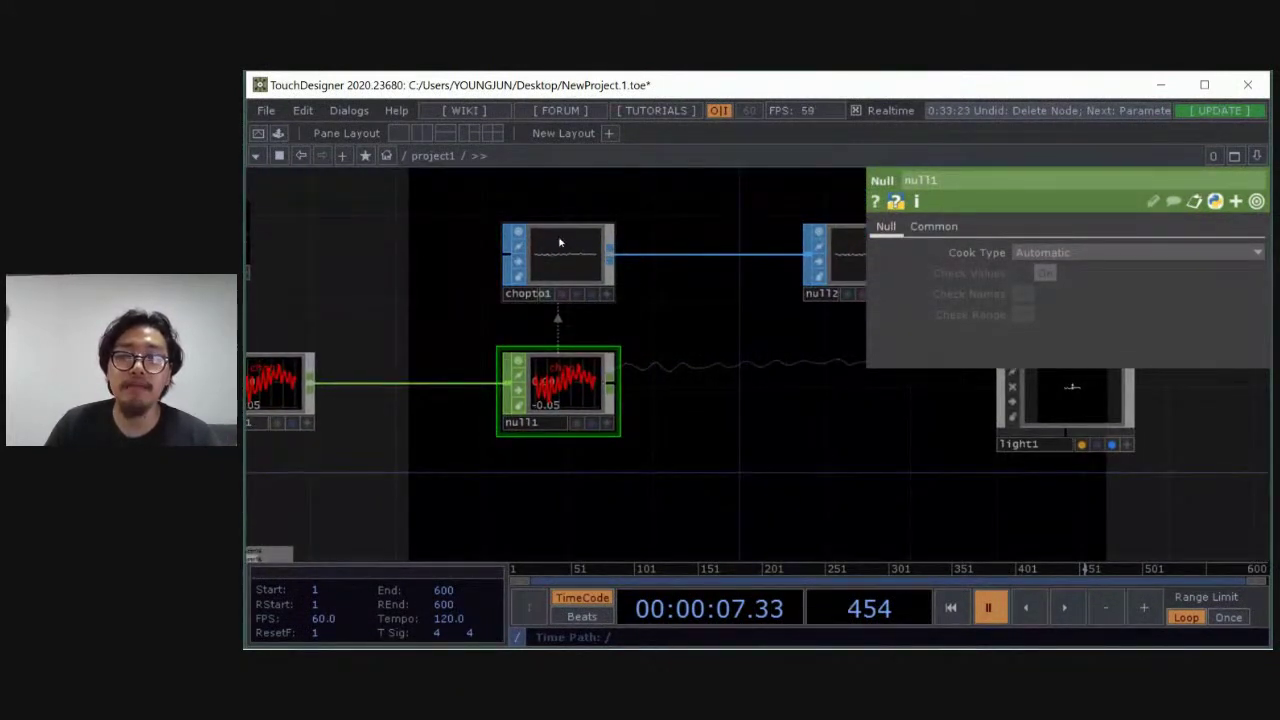
{"action": "left_click_drag", "start_coordinate": [672, 304], "coordinate": [667, 305]}
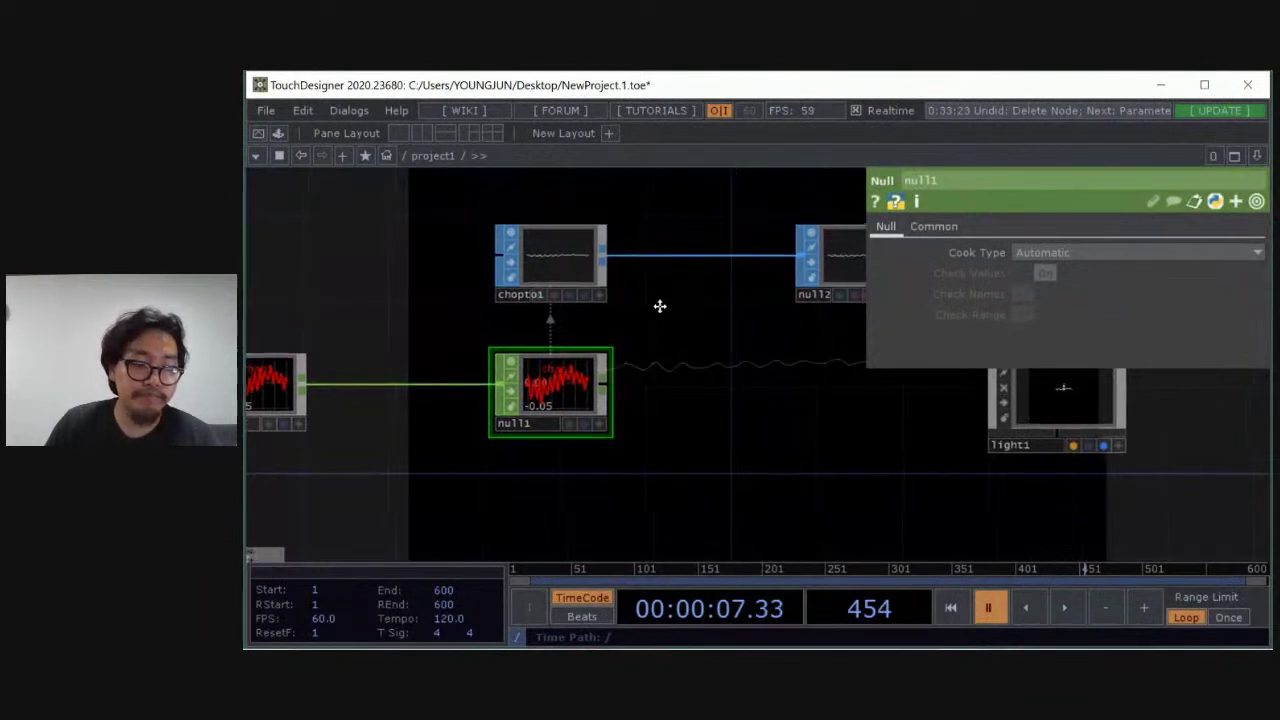
{"action": "scroll", "coordinate": [680, 318], "scroll_direction": "down", "scroll_amount": 2}
{"action": "left_click_drag", "start_coordinate": [510, 265], "coordinate": [545, 266]}
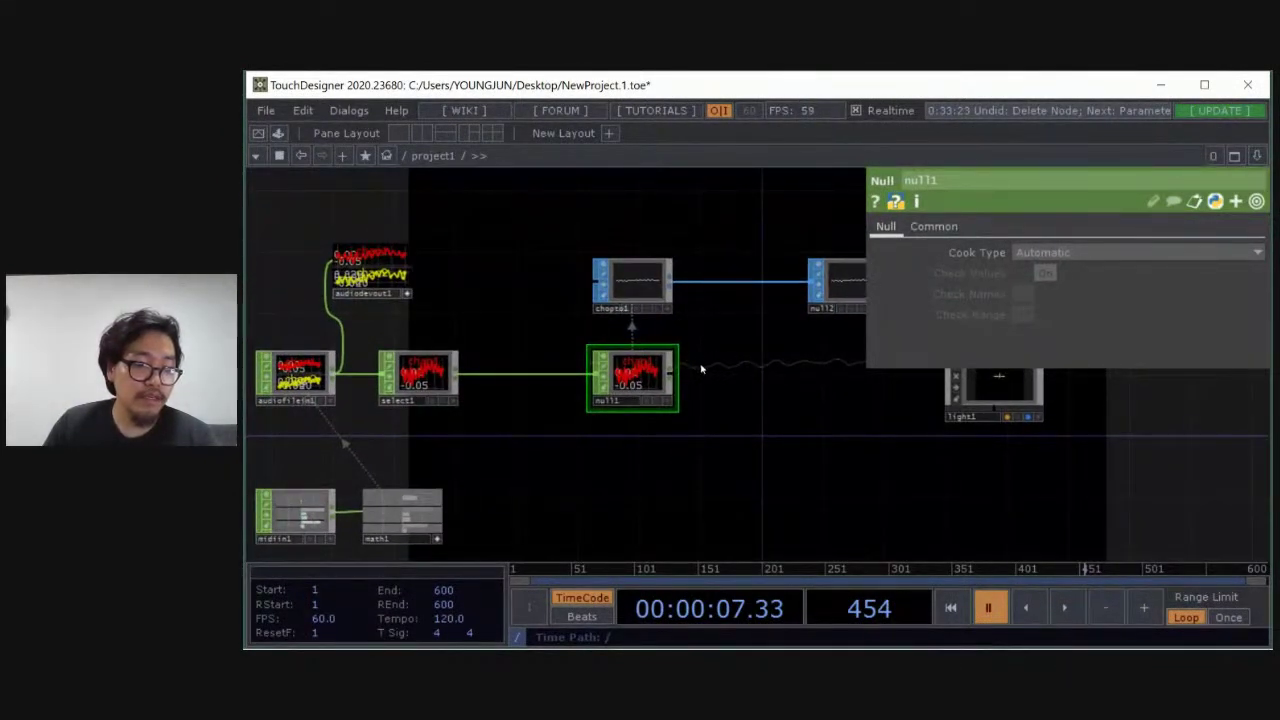
{"action": "left_click_drag", "start_coordinate": [756, 397], "coordinate": [619, 410]}
{"action": "left_click_drag", "start_coordinate": [706, 395], "coordinate": [661, 406]}
{"action": "left_click_drag", "start_coordinate": [902, 418], "coordinate": [614, 403]}
Select render1 and examine its operator information, including image size and pixel format
{"action": "left_click", "coordinate": [680, 340]}
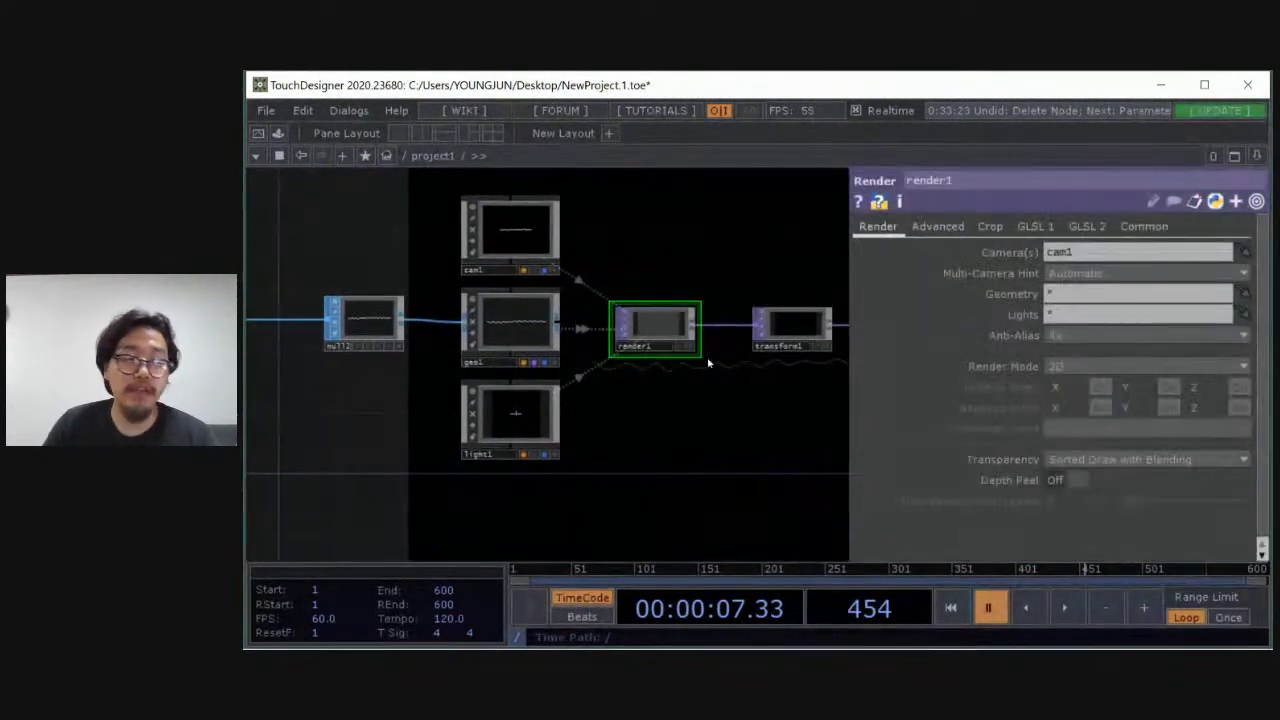
{"action": "scroll", "coordinate": [665, 320], "scroll_direction": "up", "scroll_amount": 2}
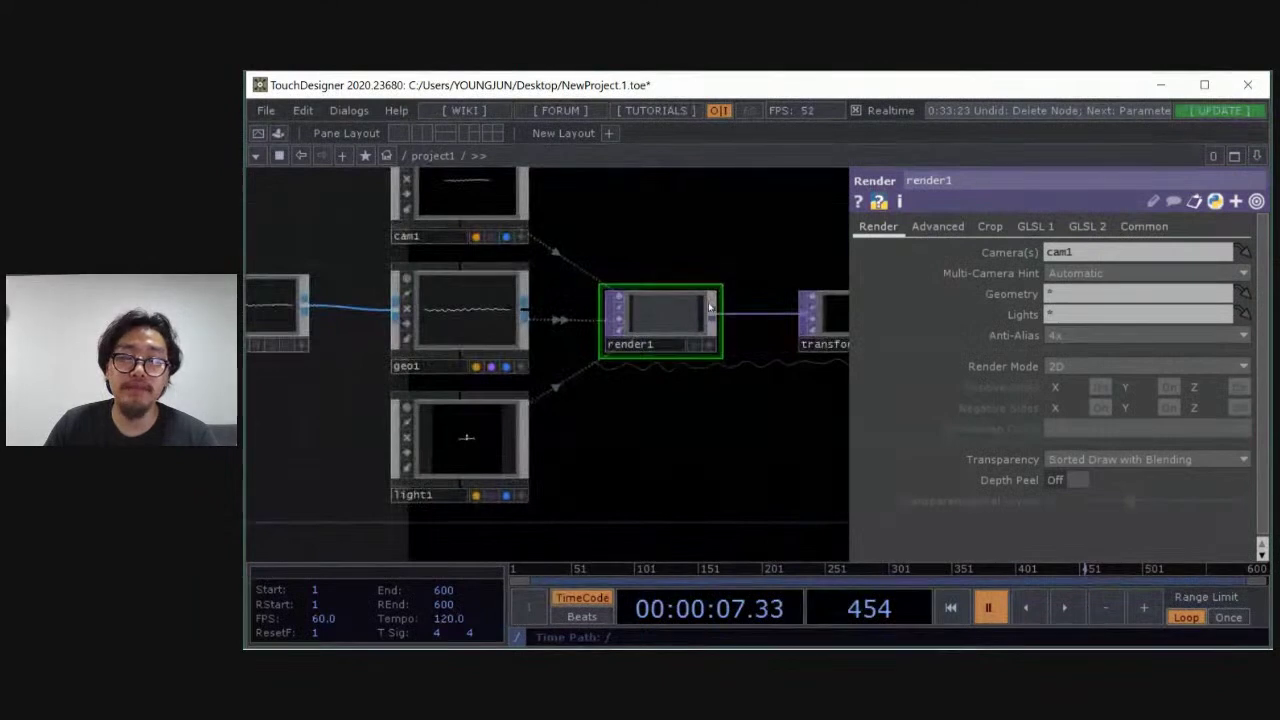
{"action": "scroll", "coordinate": [691, 295], "scroll_direction": "up", "scroll_amount": 3}
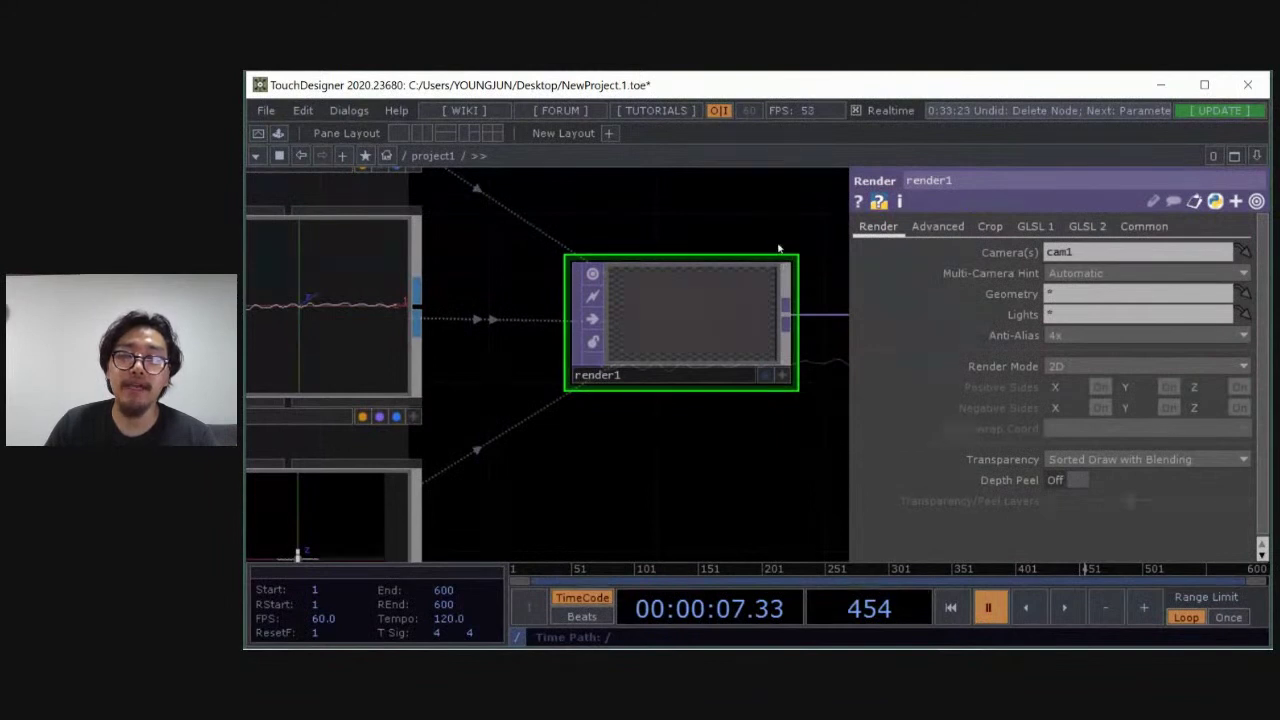
{"action": "left_click_drag", "start_coordinate": [780, 249], "coordinate": [779, 289]}
{"action": "middle_click", "coordinate": [704, 341]}
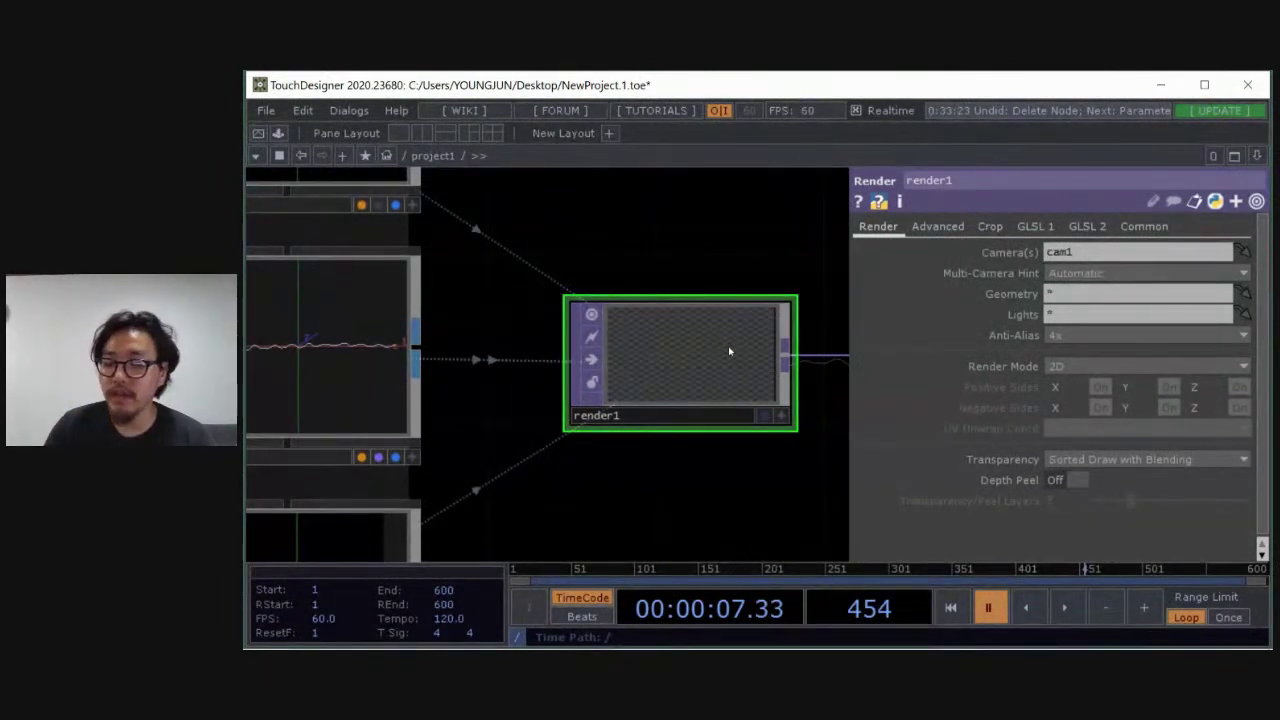
{"action": "middle_click", "coordinate": [697, 337]}
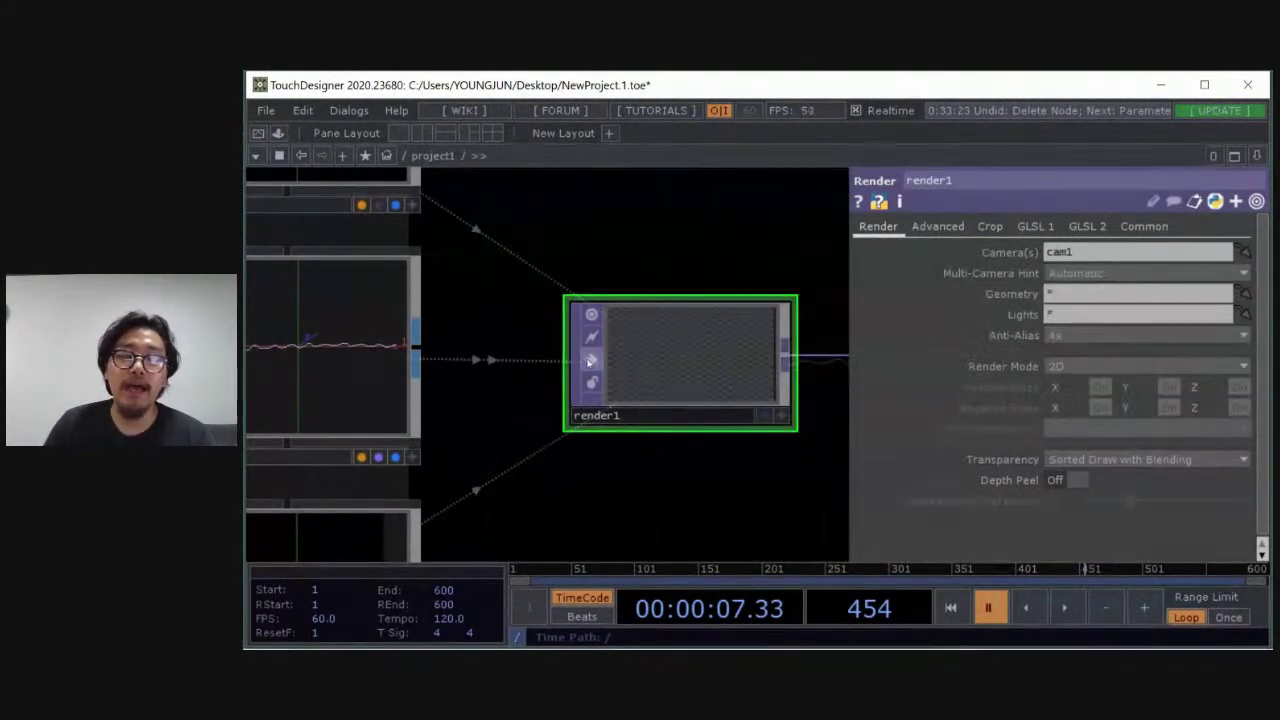
{"action": "left_click_drag", "start_coordinate": [714, 243], "coordinate": [760, 233]}
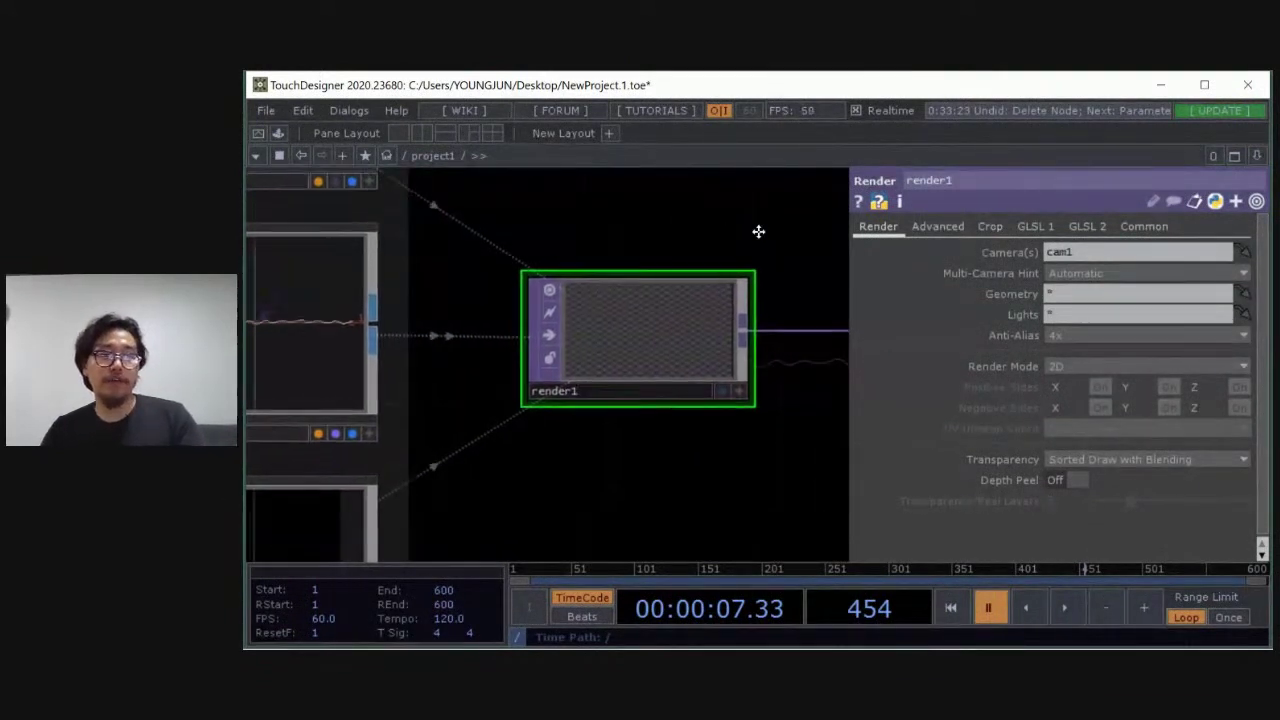
{"action": "middle_click", "coordinate": [688, 331]}
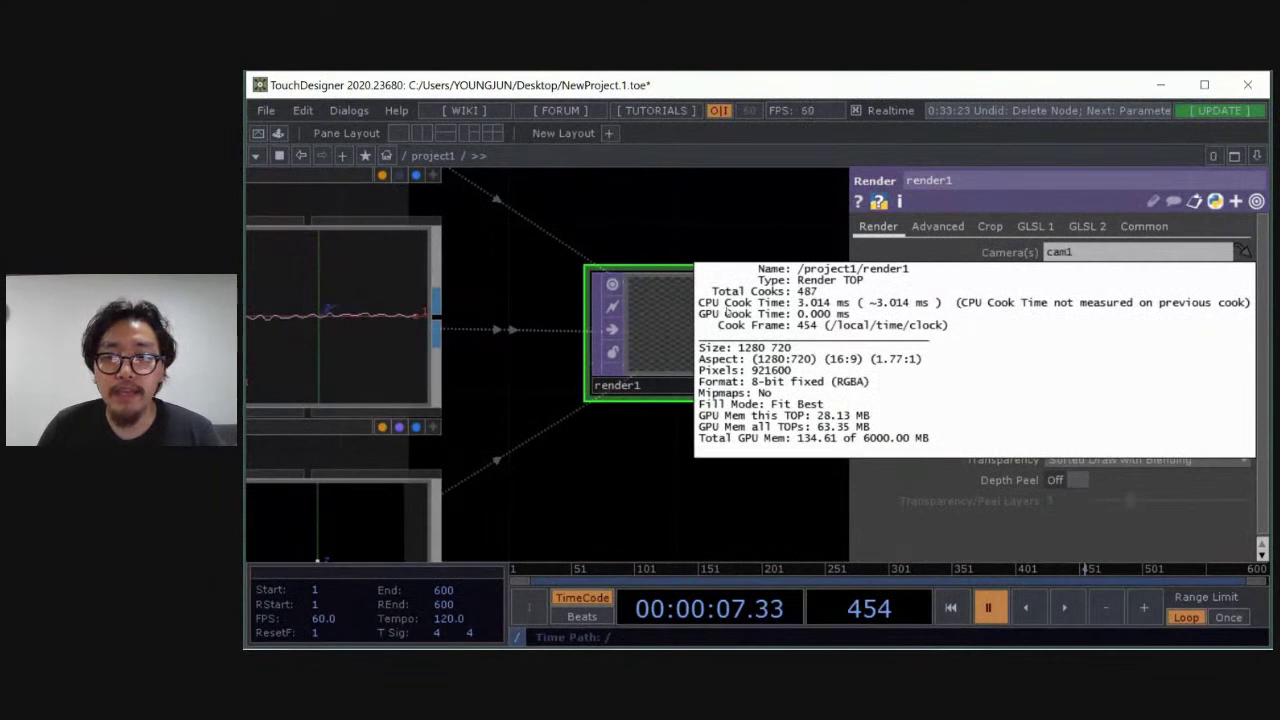
{"action": "left_click", "coordinate": [688, 211]}
{"action": "scroll", "coordinate": [728, 211], "scroll_direction": "down", "scroll_amount": 5}
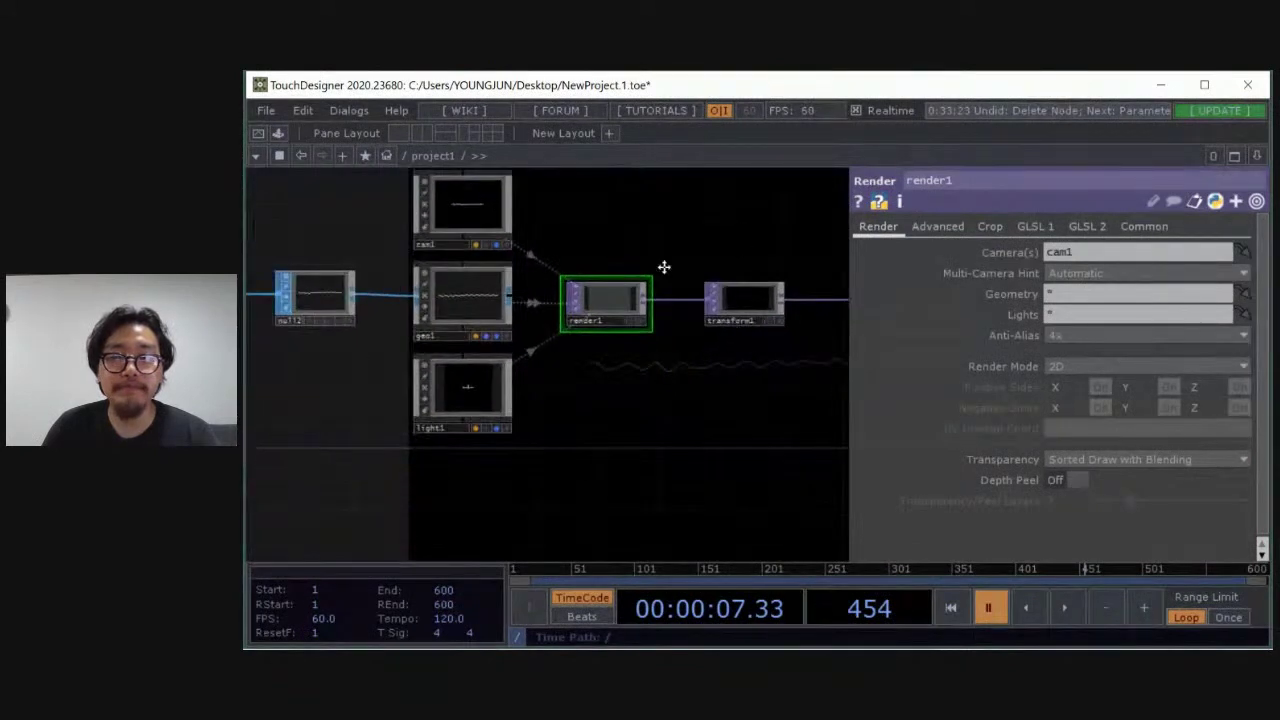
Play the timeline to watch the waveform run through the network, select cam1, and pause playback
{"action": "left_click_drag", "start_coordinate": [664, 267], "coordinate": [528, 307]}
{"action": "left_click_drag", "start_coordinate": [517, 263], "coordinate": [810, 258]}
{"action": "key", "text": "space"}
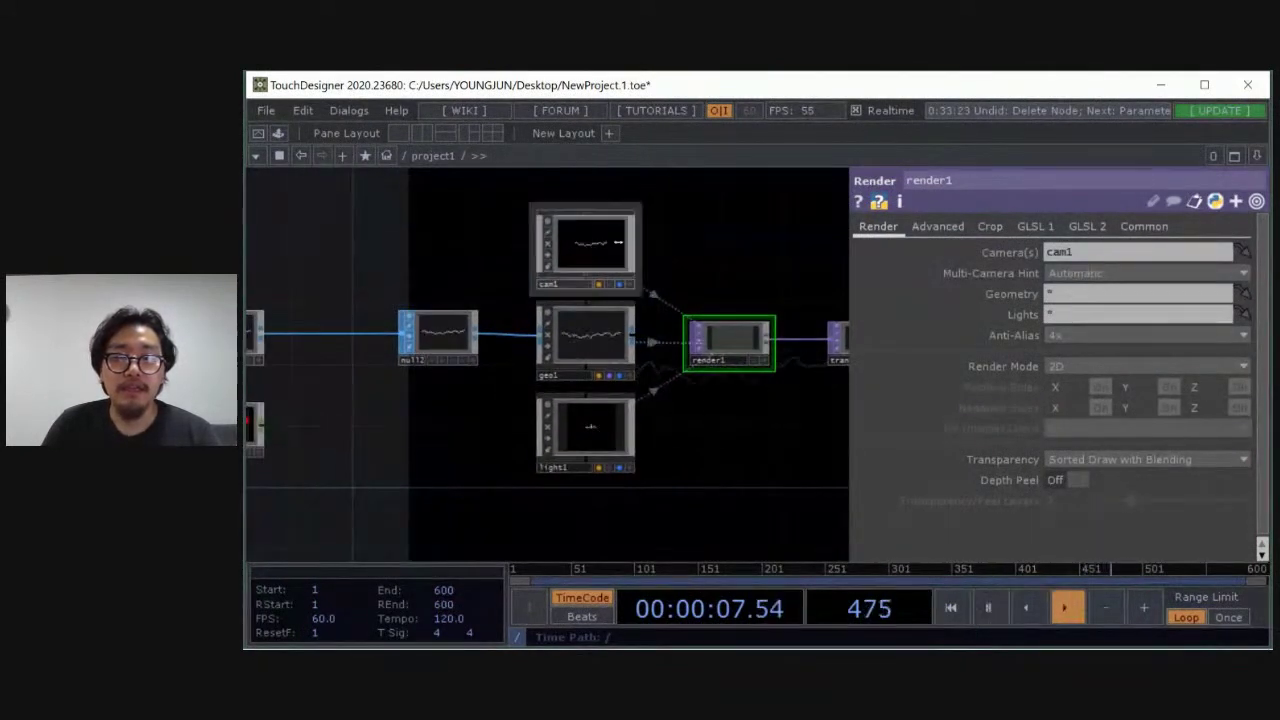
{"action": "left_click_drag", "start_coordinate": [437, 249], "coordinate": [504, 287]}
{"action": "key", "text": "Tab"}
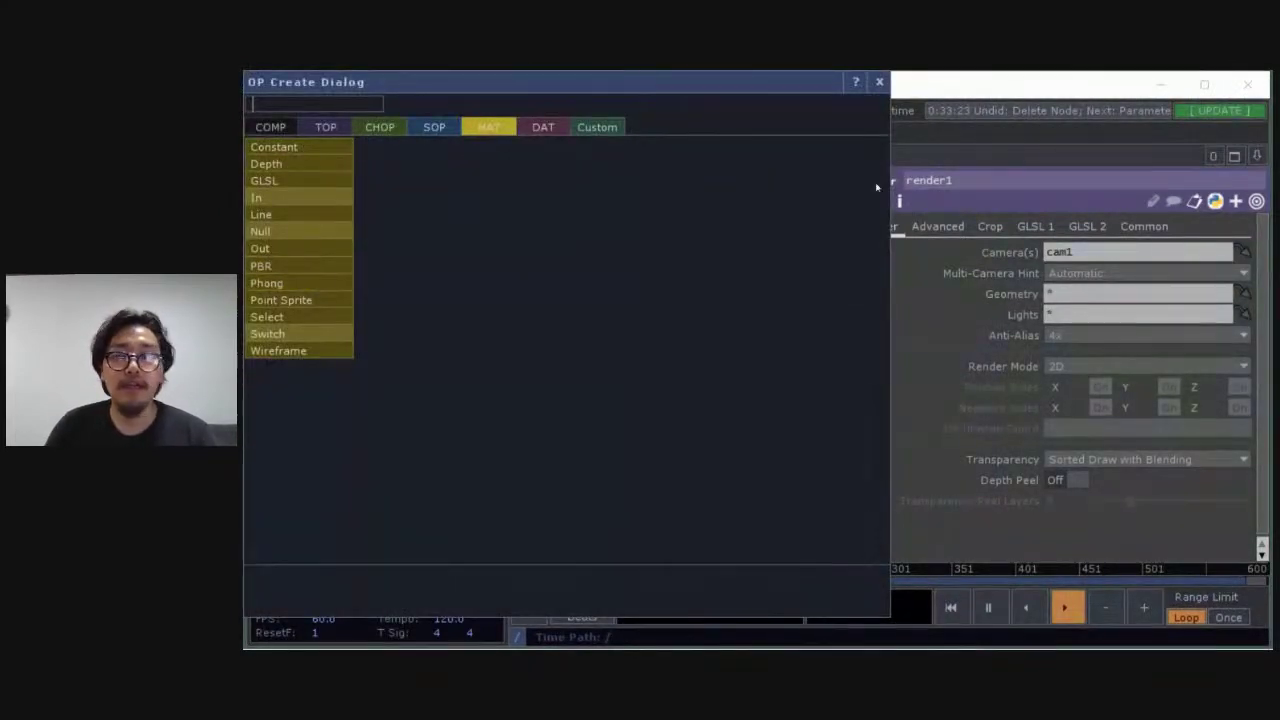
{"action": "left_click", "coordinate": [878, 82]}
{"action": "left_click", "coordinate": [680, 287]}
{"action": "key", "text": "space"}
{"action": "left_click_drag", "start_coordinate": [480, 269], "coordinate": [672, 304]}
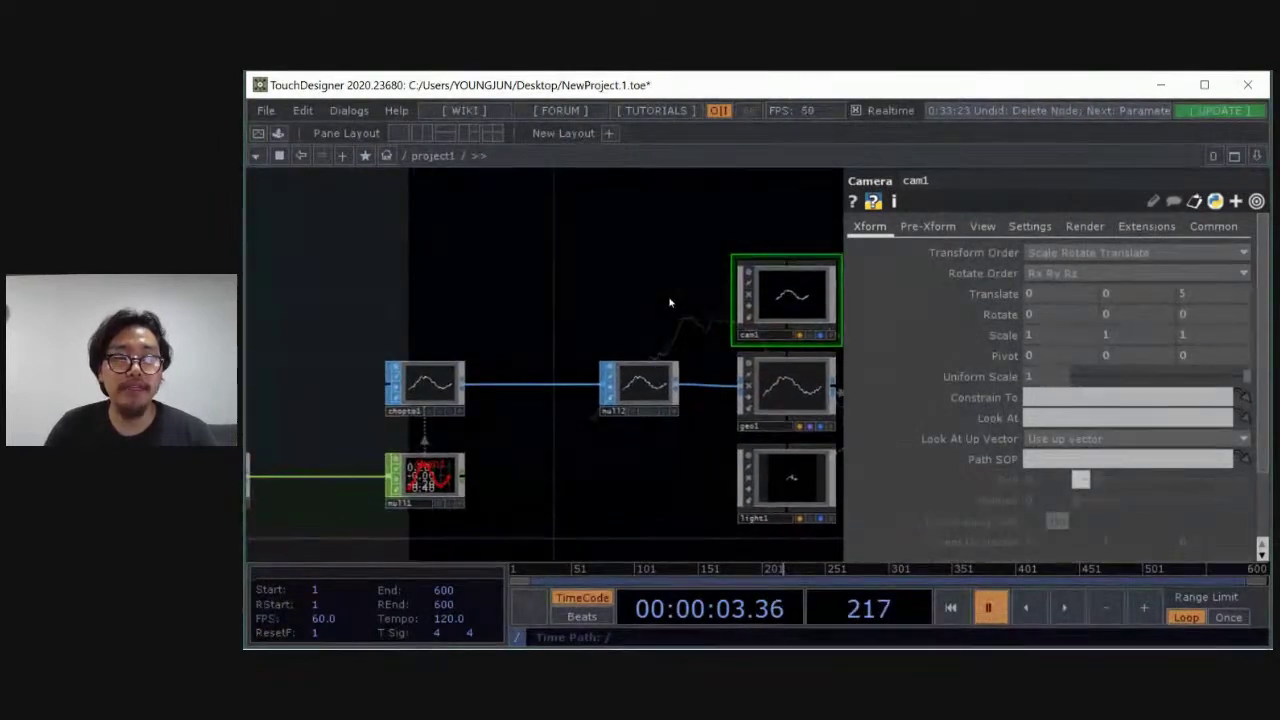
Create a Wireframe material operator and place it above null2, next to cam1
{"action": "key", "text": "Tab"}
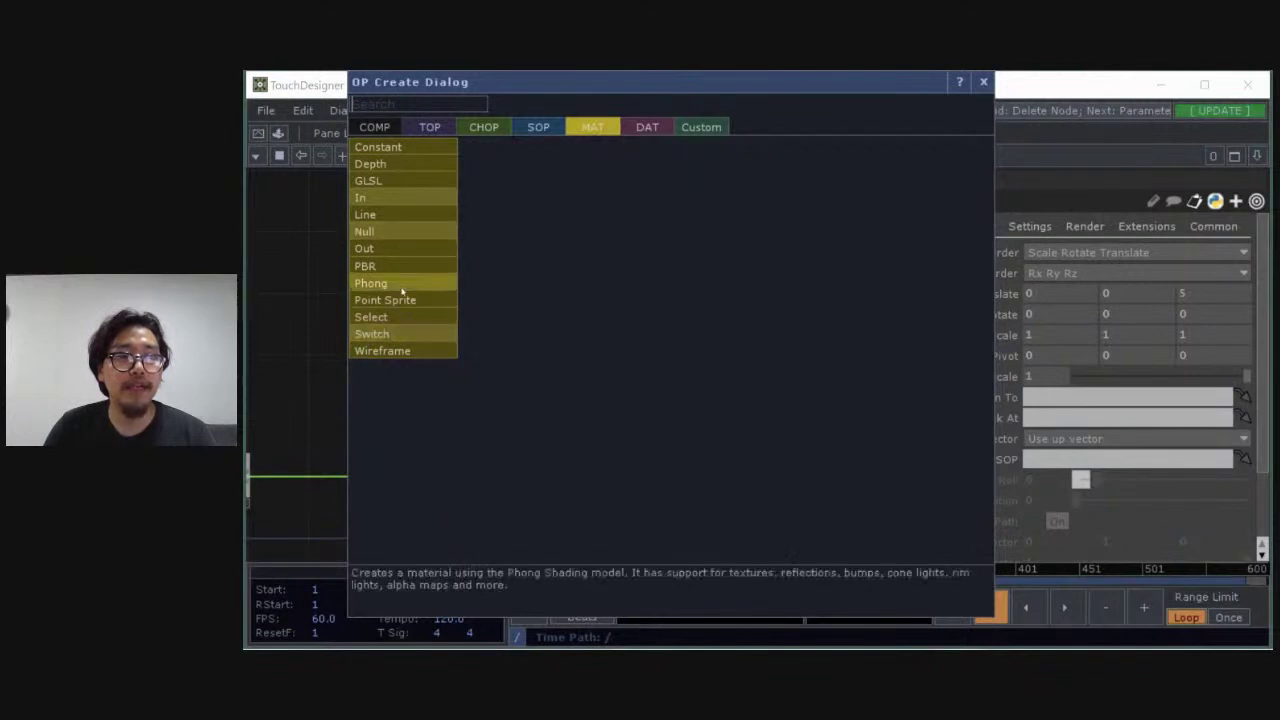
{"action": "left_click", "coordinate": [398, 351]}
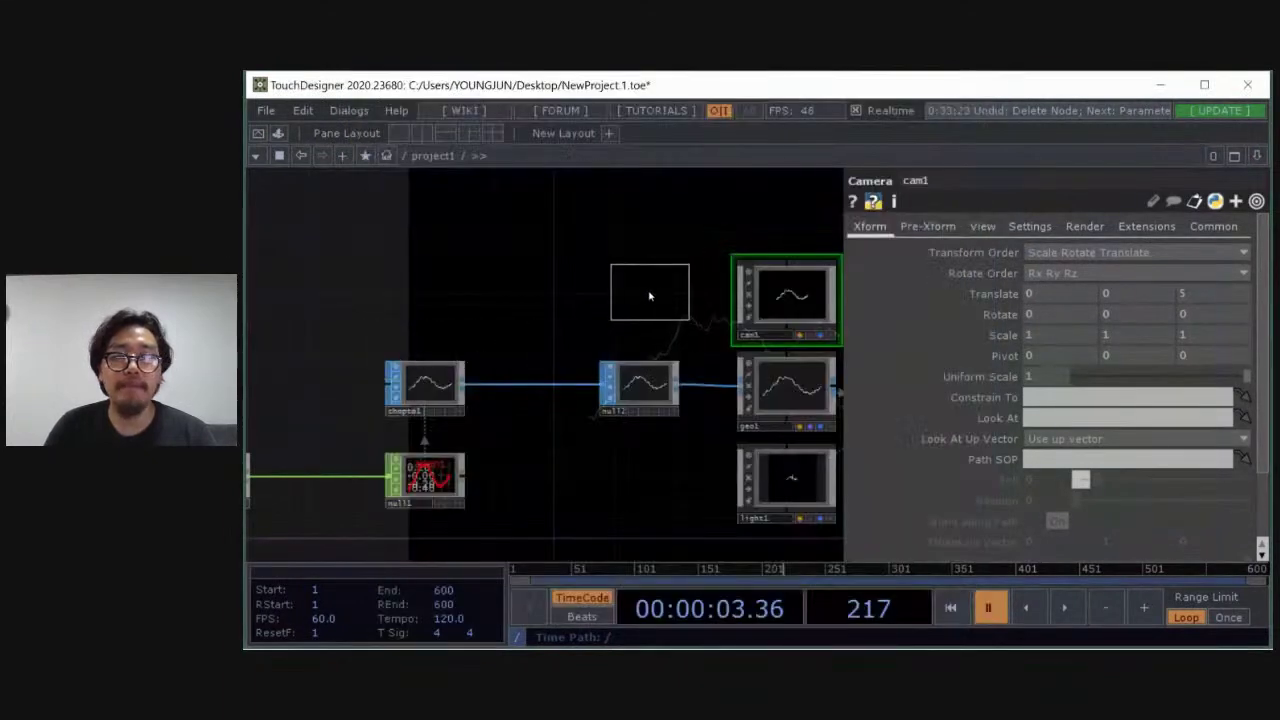
{"action": "left_click", "coordinate": [644, 297]}
{"action": "left_click_drag", "start_coordinate": [700, 317], "coordinate": [646, 295]}
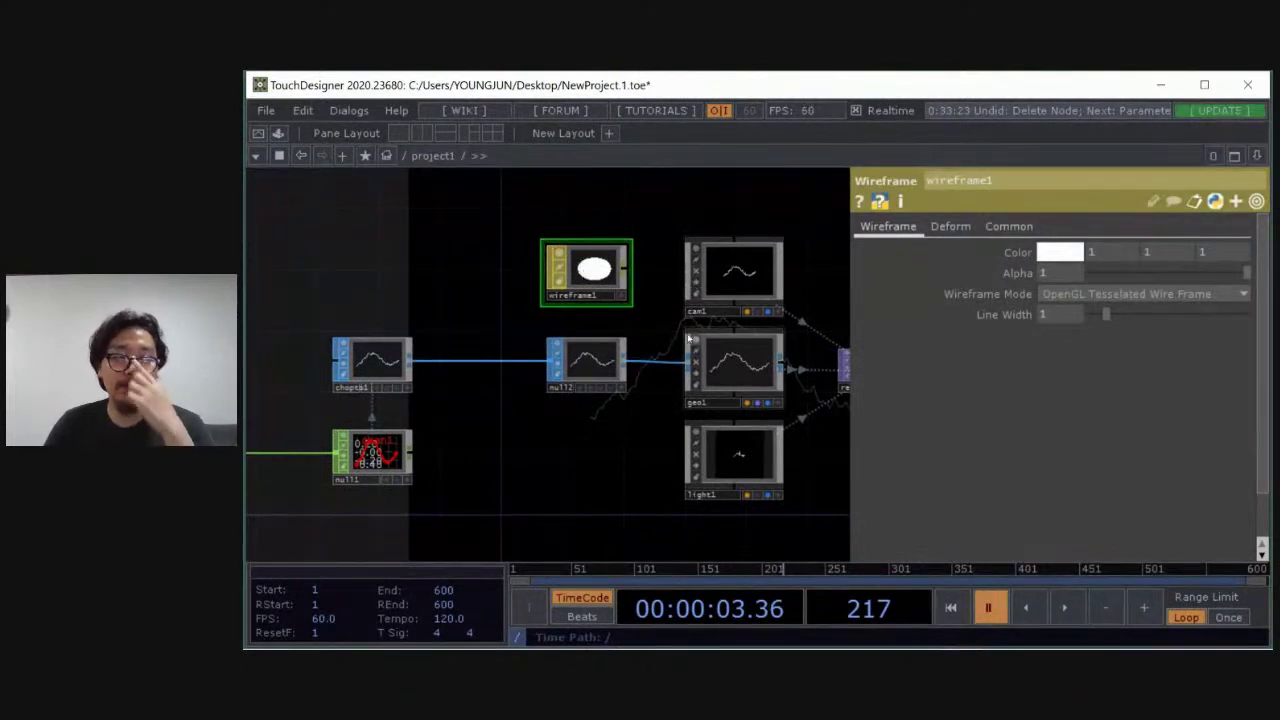
Assign wireframe1 to geo1 as its Material parameter
{"action": "scroll", "coordinate": [659, 337], "scroll_direction": "up", "scroll_amount": 5}
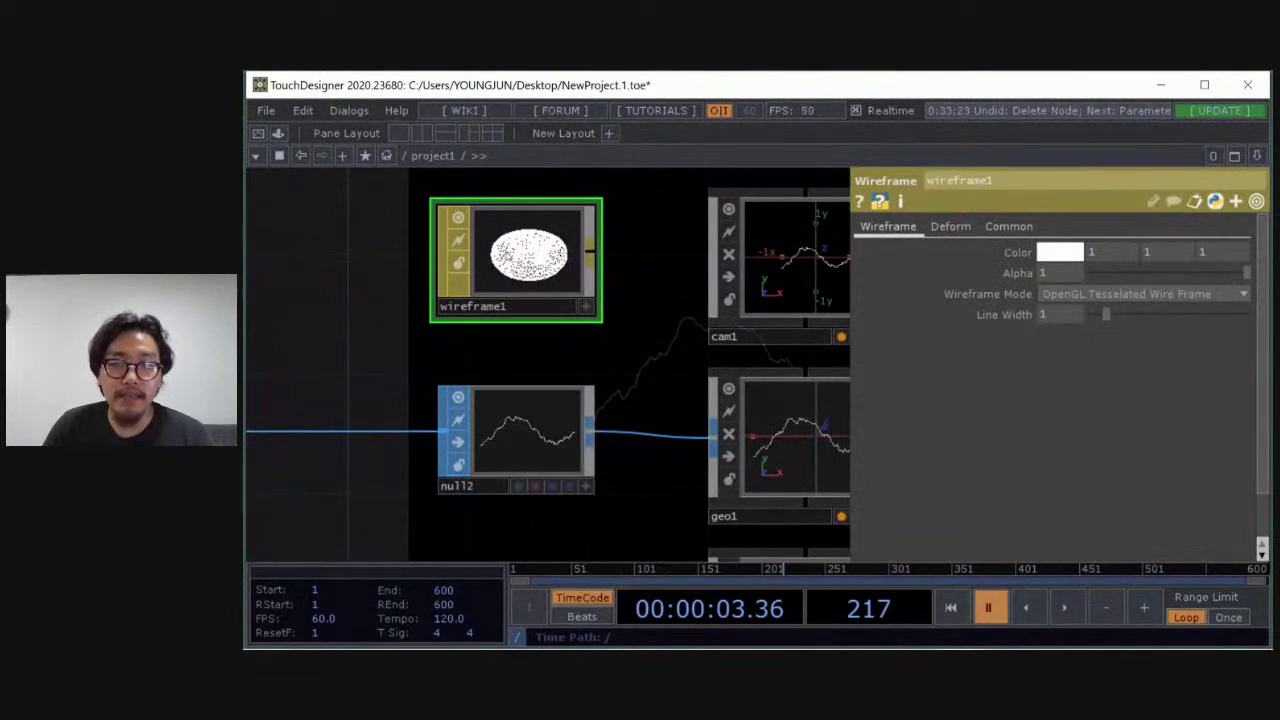
{"action": "mouse_move", "coordinate": [525, 256]}
{"action": "left_mouse_down"}
{"action": "mouse_move", "coordinate": [735, 346]}
{"action": "mouse_move", "coordinate": [783, 410]}
{"action": "mouse_move", "coordinate": [715, 419]}
{"action": "mouse_move", "coordinate": [708, 400]}
{"action": "left_mouse_up"}
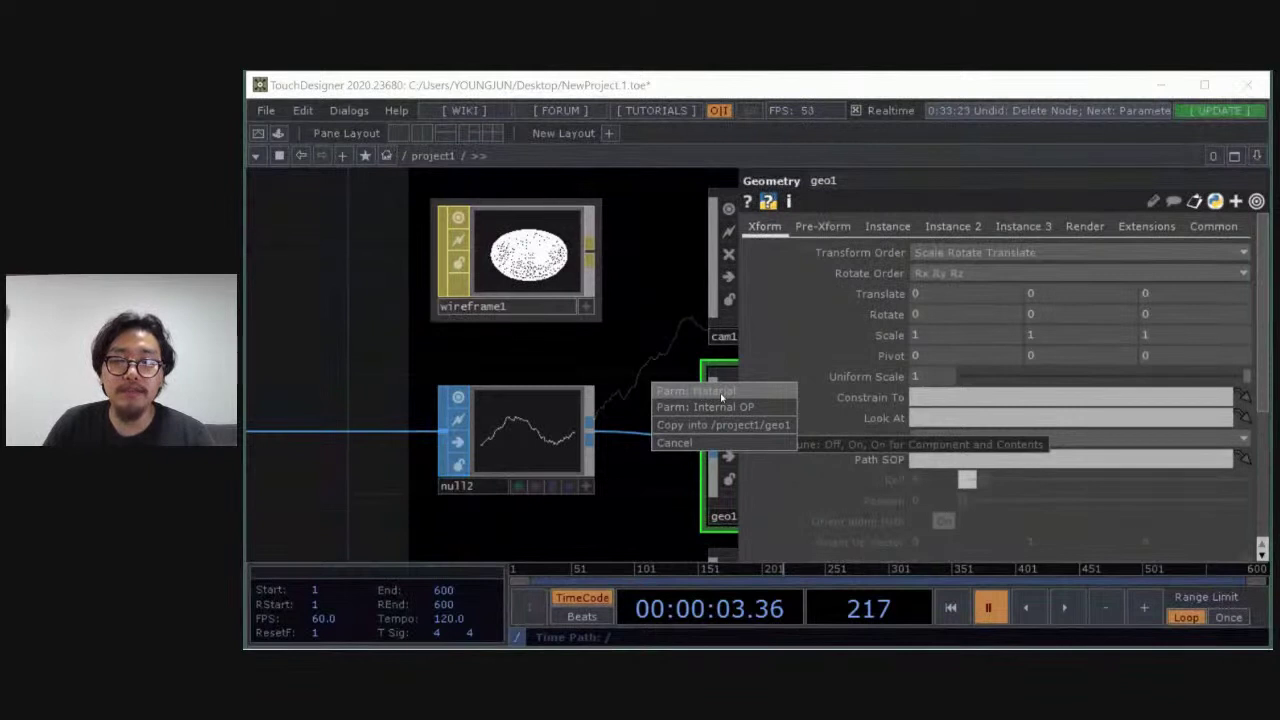
{"action": "left_click", "coordinate": [713, 395]}
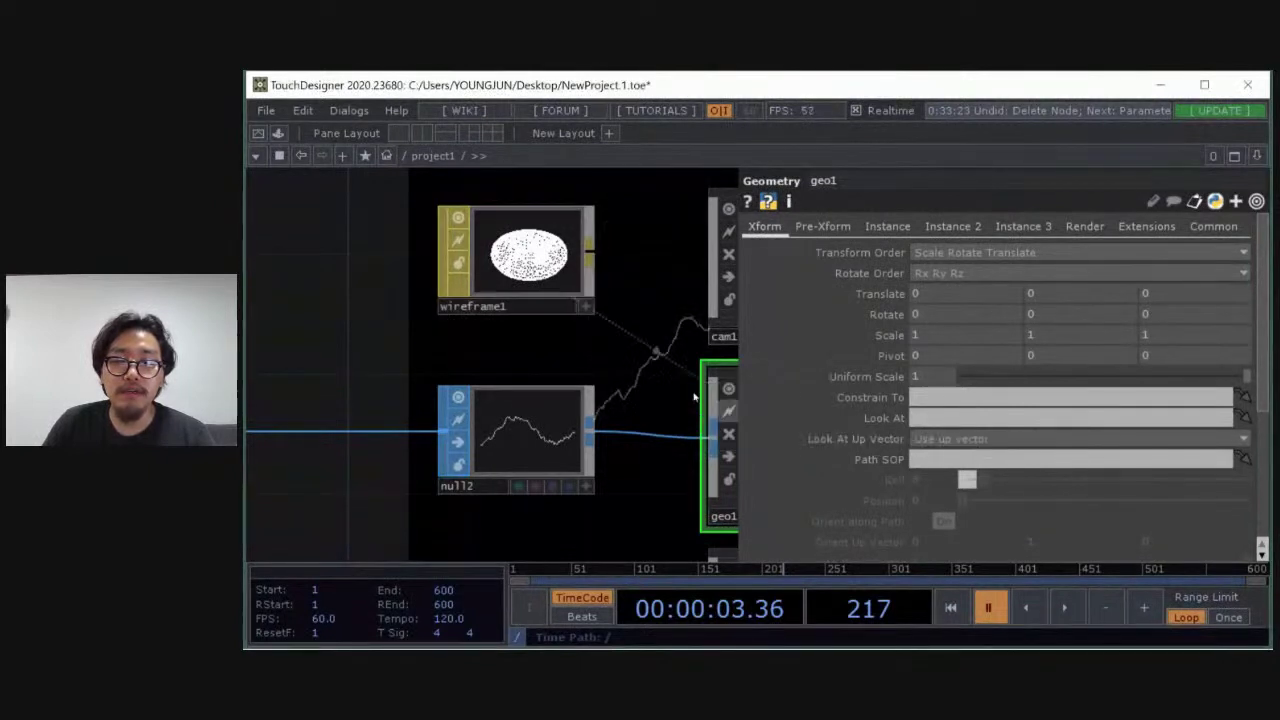
Examine the waveform rendered with the wireframe material along the chain through render1, transform1 and out1
{"action": "left_click_drag", "start_coordinate": [672, 372], "coordinate": [408, 330]}
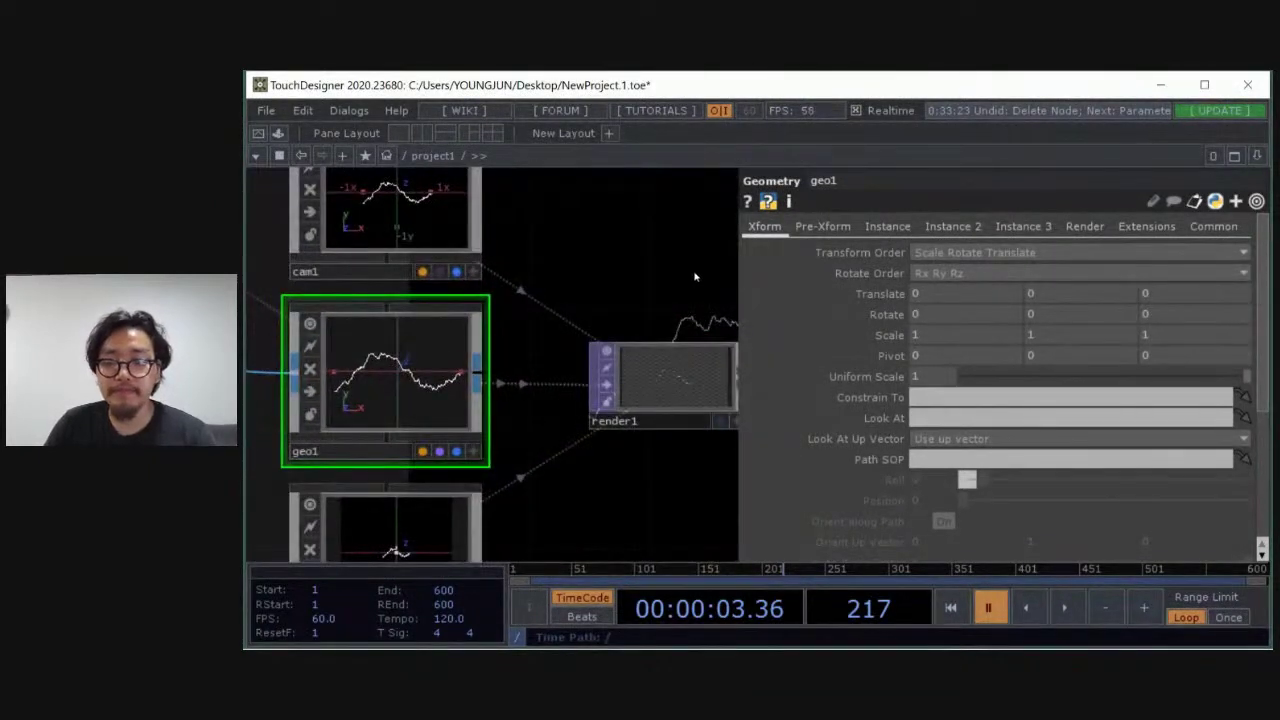
{"action": "key", "text": "p"}
{"action": "left_click_drag", "start_coordinate": [794, 226], "coordinate": [708, 309]}
{"action": "scroll", "coordinate": [708, 312], "scroll_direction": "down", "scroll_amount": 3}
{"action": "left_click_drag", "start_coordinate": [886, 317], "coordinate": [788, 360]}
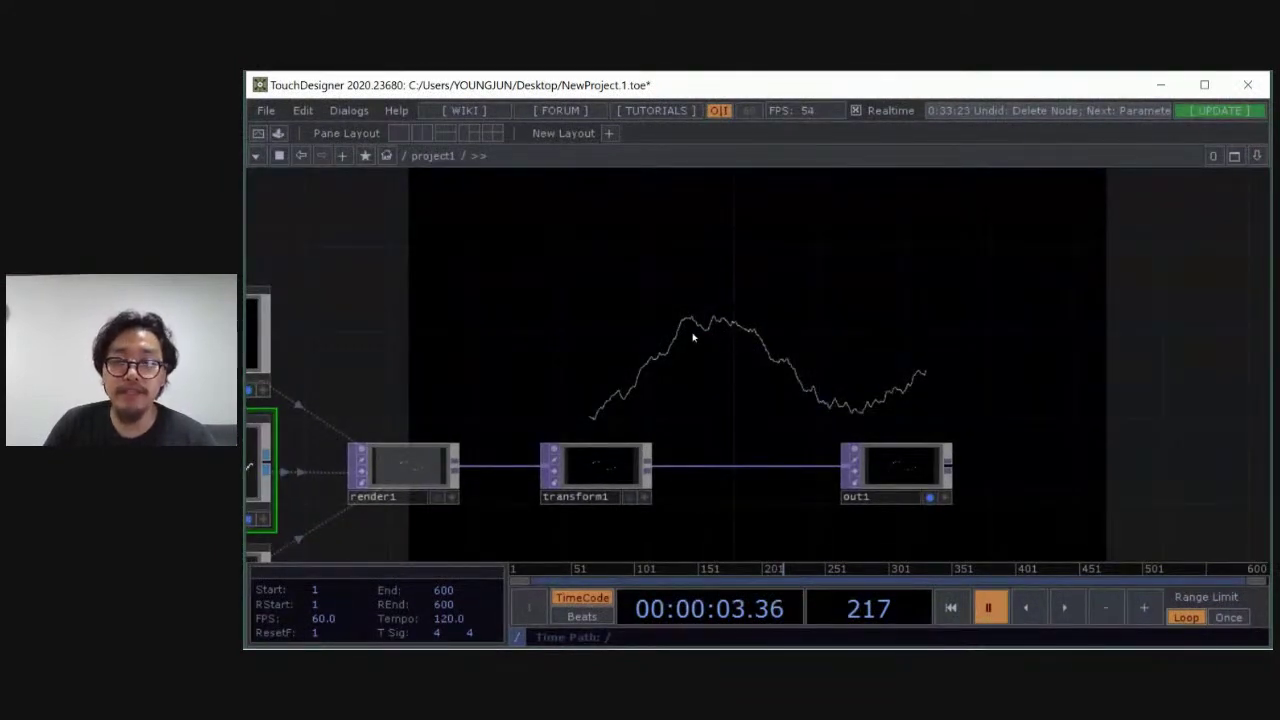
{"action": "left_click_drag", "start_coordinate": [544, 324], "coordinate": [926, 290]}
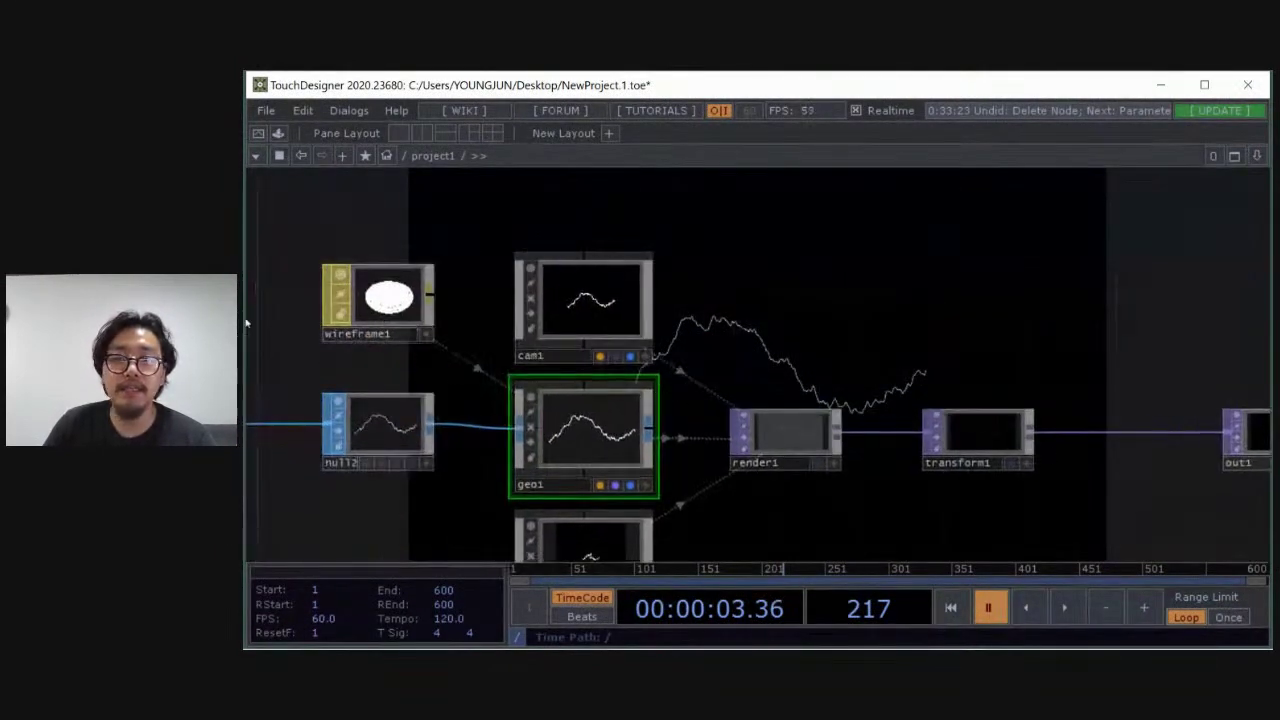
Select wireframe1, look over its color, alpha and line width parameters, and hide the parameters to reveal the background waveform
{"action": "left_click", "coordinate": [393, 311]}
{"action": "key", "text": "p"}
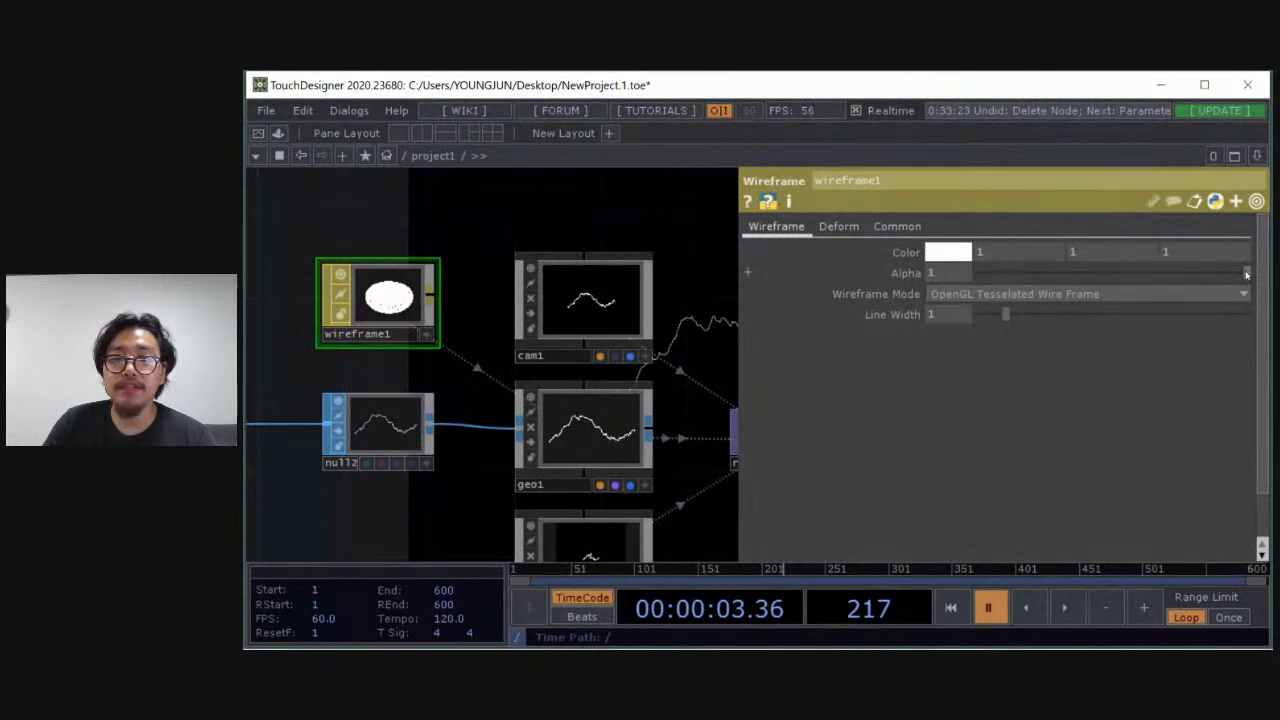
{"action": "key", "text": "h"}
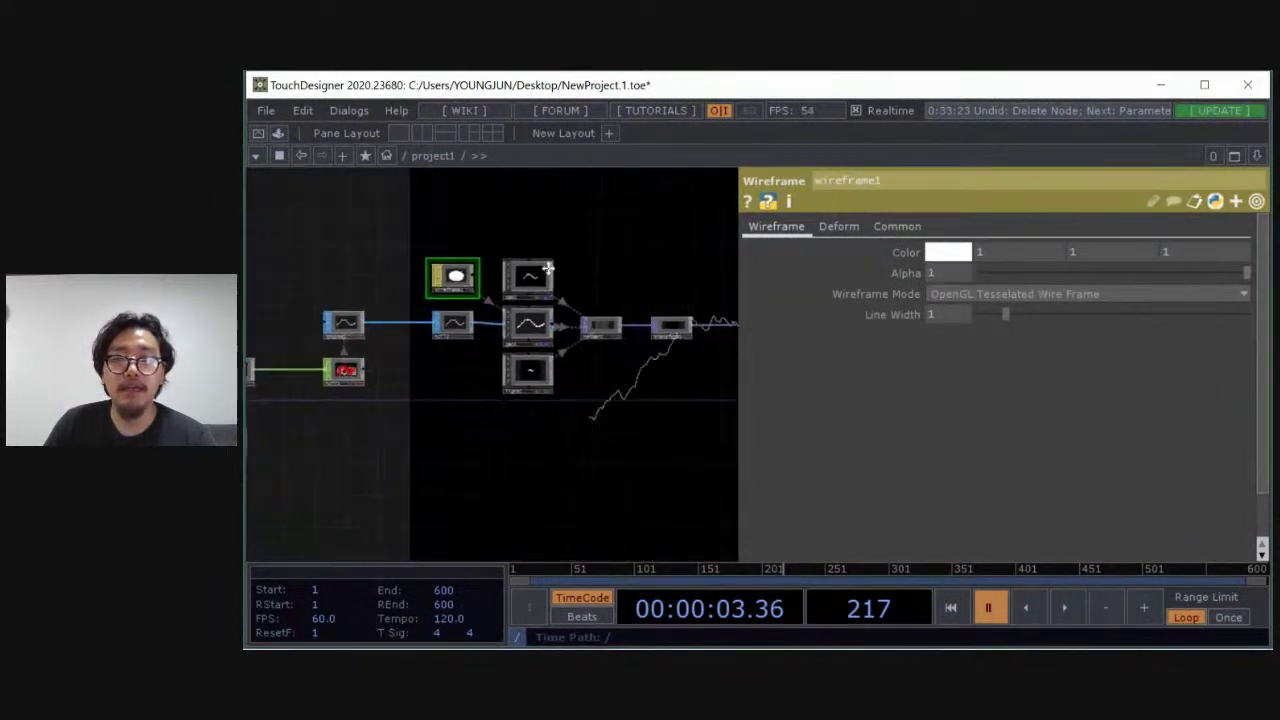
{"action": "key", "text": "p"}
{"action": "key", "text": "p"}
{"action": "key", "text": "p"}
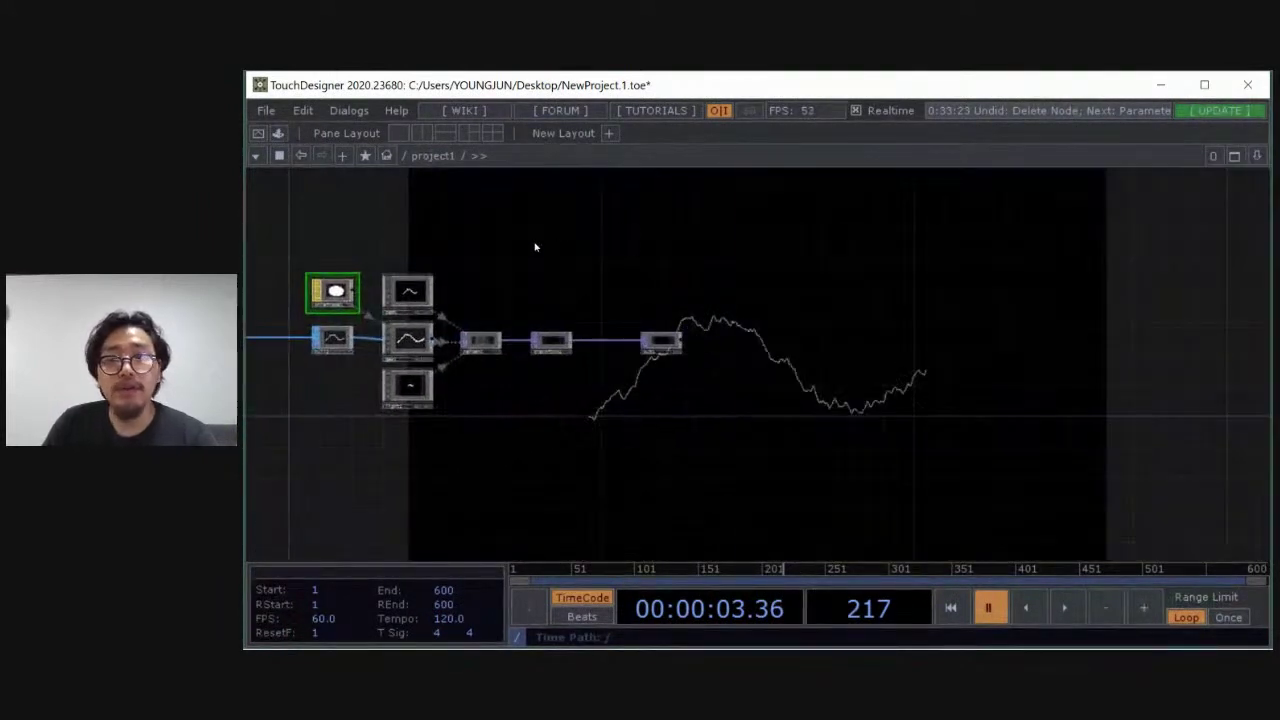
Show wireframe1's parameters in a separate floating window placed clear of the operator chain
{"action": "right_click", "coordinate": [350, 292]}
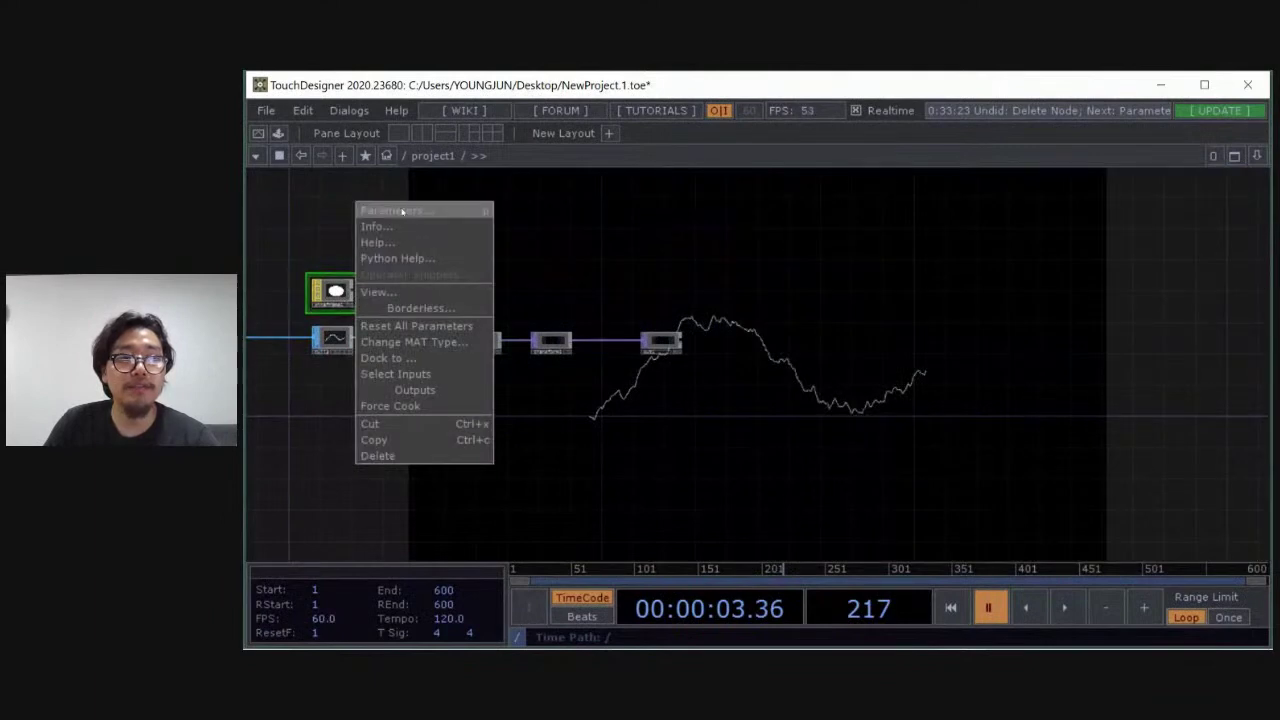
{"action": "left_click", "coordinate": [396, 210]}
{"action": "left_click_drag", "start_coordinate": [492, 87], "coordinate": [1054, 161]}
{"action": "left_click_drag", "start_coordinate": [1217, 139], "coordinate": [1063, 230]}
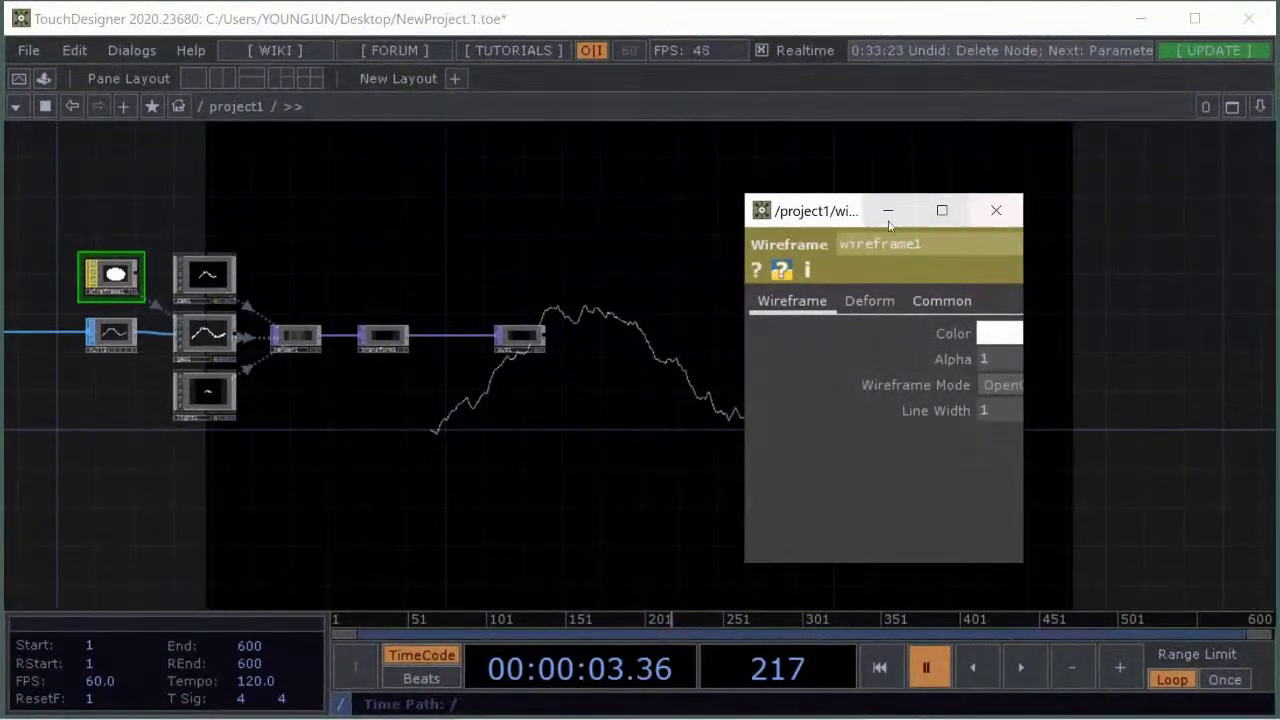
{"action": "left_click_drag", "start_coordinate": [900, 210], "coordinate": [878, 208]}
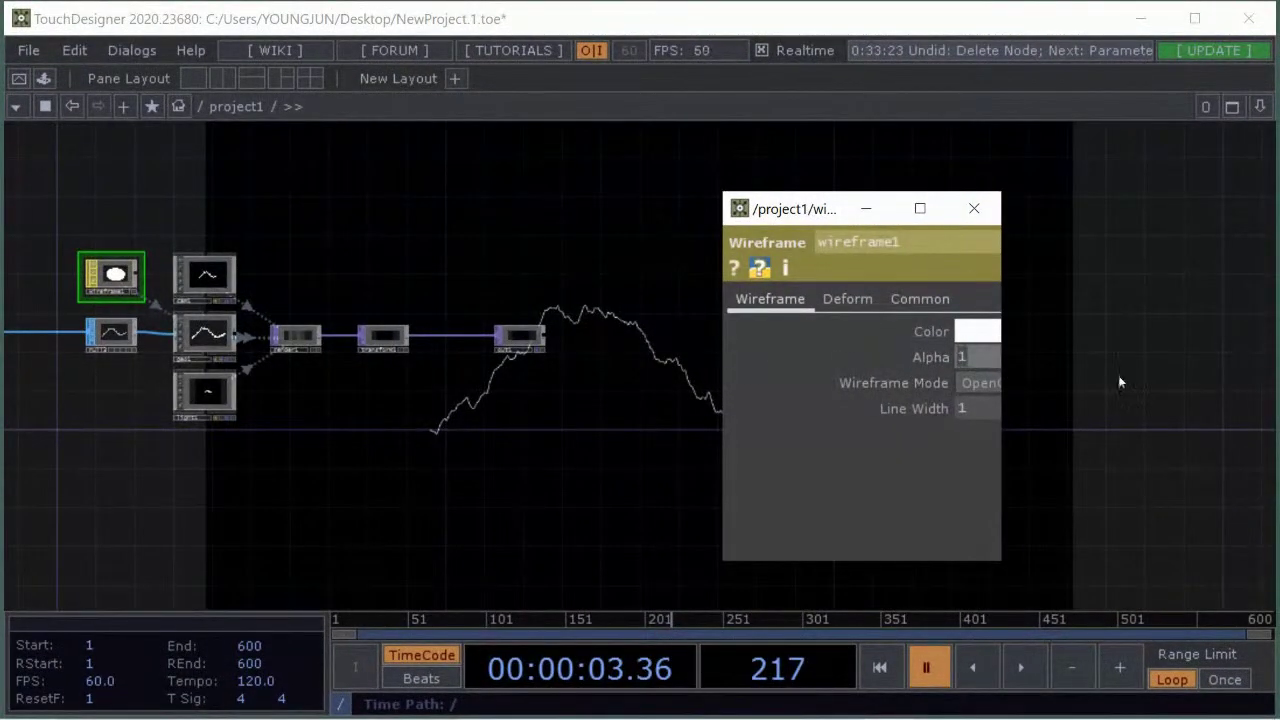
Set wireframe1's Alpha to .5 and briefly play the timeline to check the waveform
{"action": "type", "text": ".5"}
{"action": "key", "text": "Return"}
{"action": "left_click", "coordinate": [462, 260]}
{"action": "key", "text": "space"}
{"action": "key", "text": "space"}
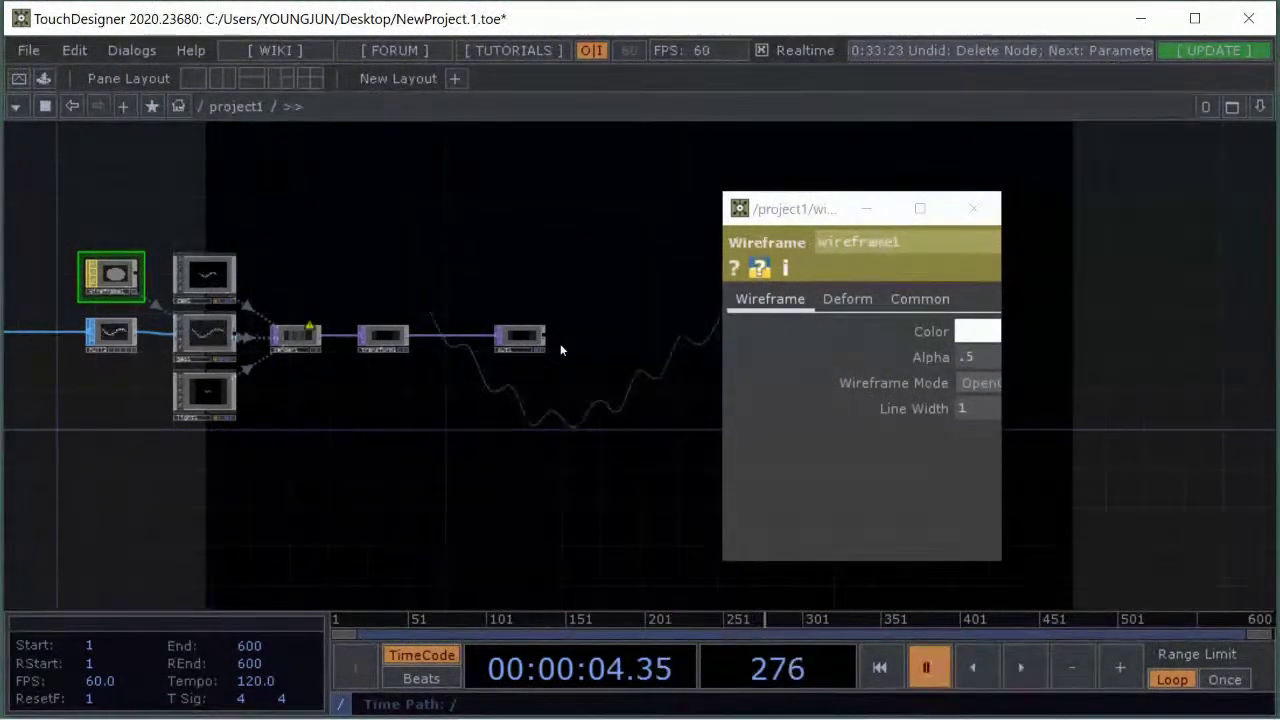
Set wireframe1's Alpha back to 1
{"action": "left_click", "coordinate": [987, 362]}
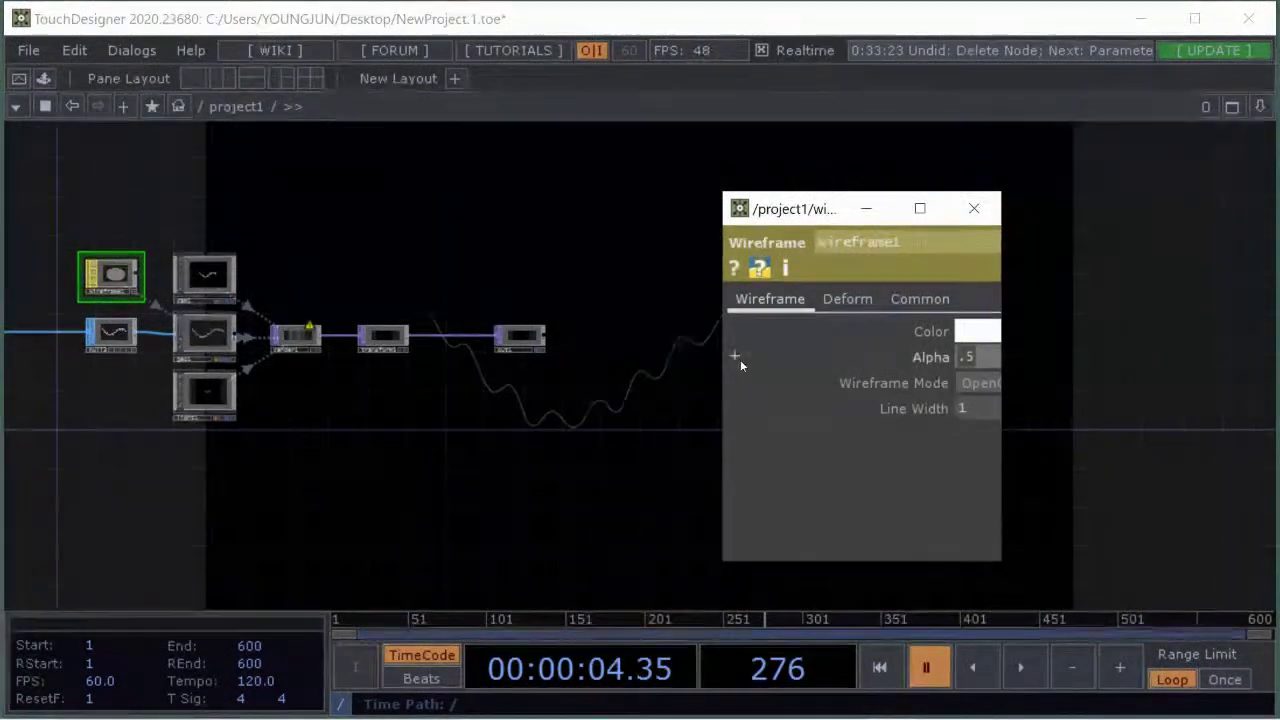
{"action": "type", "text": "1"}
{"action": "key", "text": "Return"}
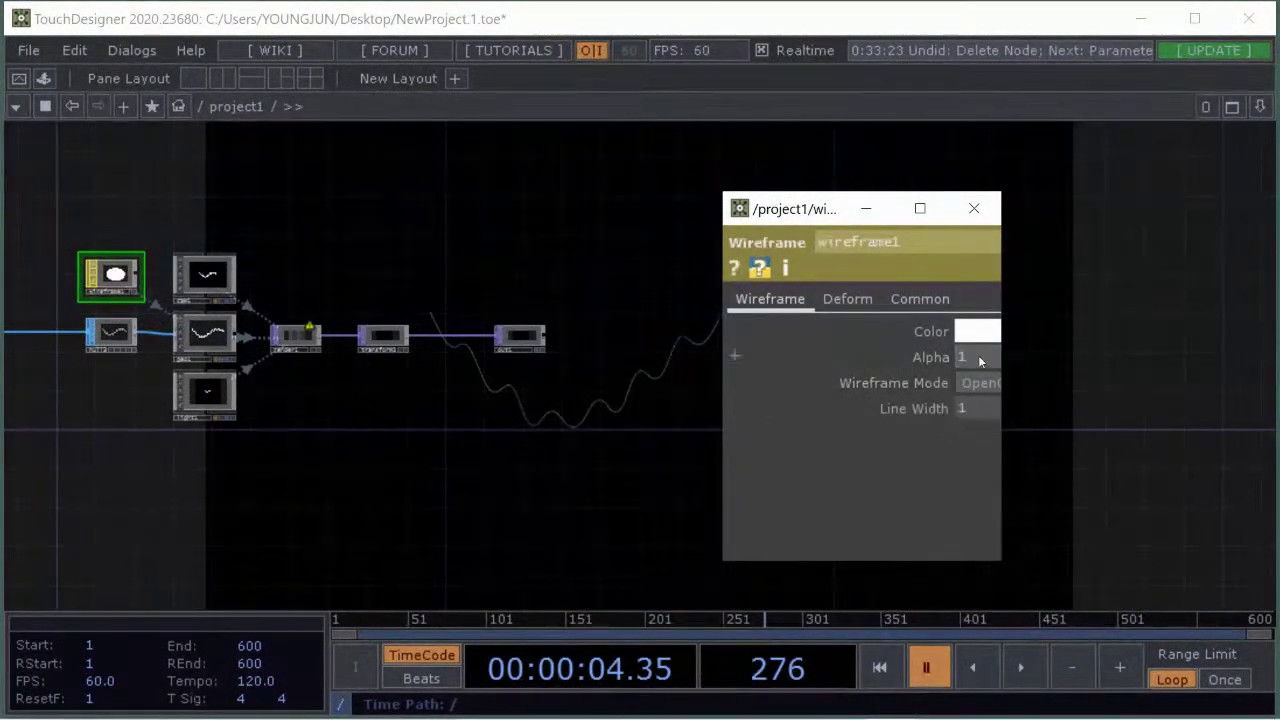
{"action": "left_click", "coordinate": [690, 466]}
Play the timeline, close the floating parameter window, watch the waveform run behind the network, and pause playback
{"action": "key", "text": "space"}
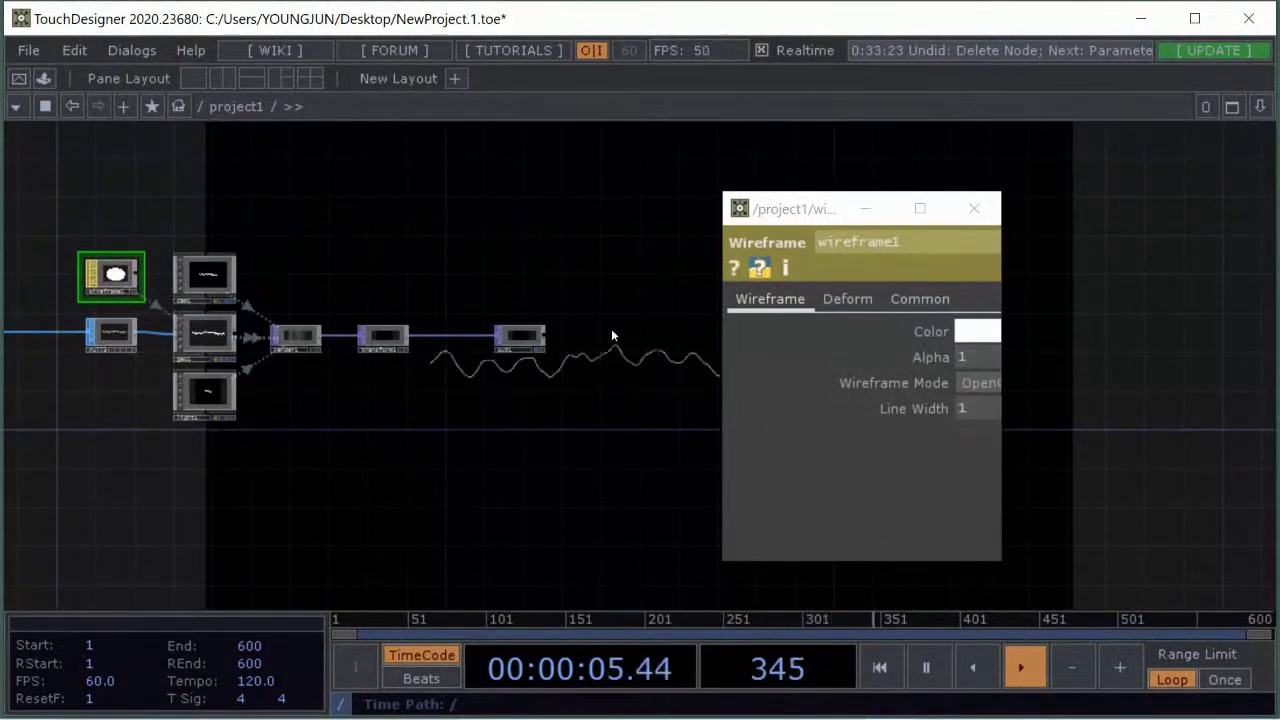
{"action": "left_click", "coordinate": [974, 208]}
{"action": "left_click_drag", "start_coordinate": [705, 227], "coordinate": [1134, 223]}
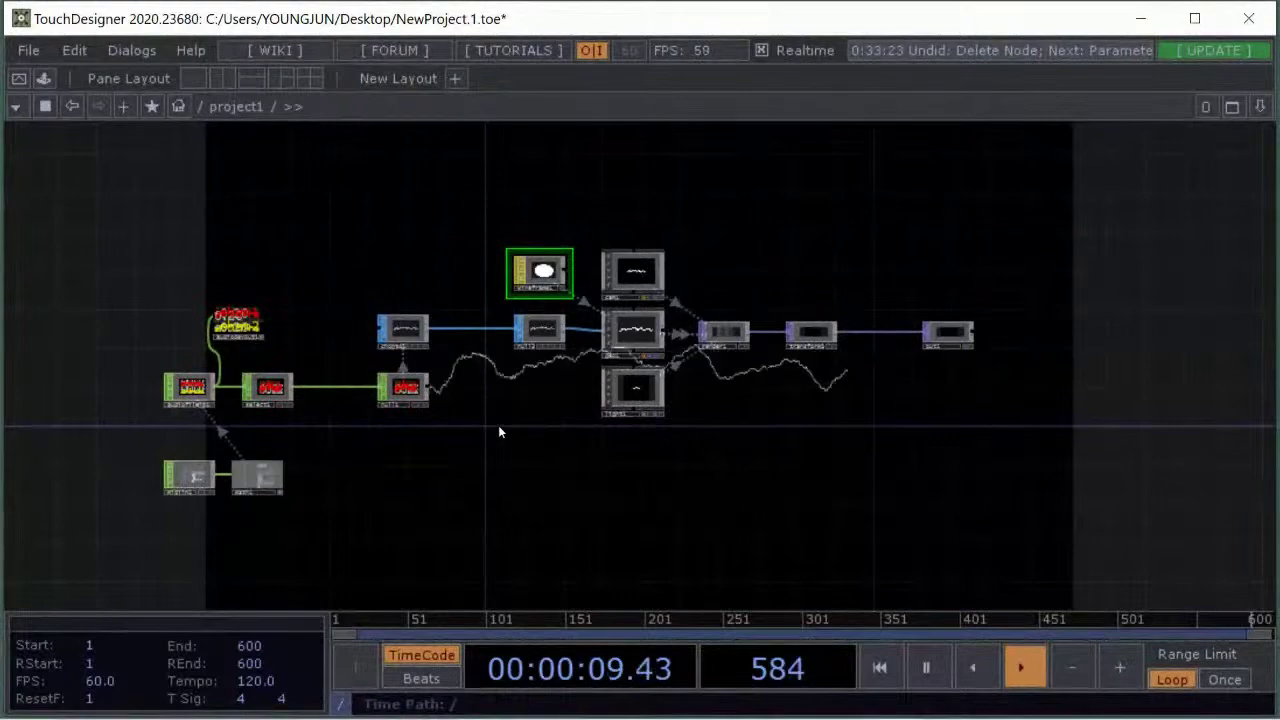
{"action": "scroll", "coordinate": [488, 413], "scroll_direction": "up", "scroll_amount": 4}
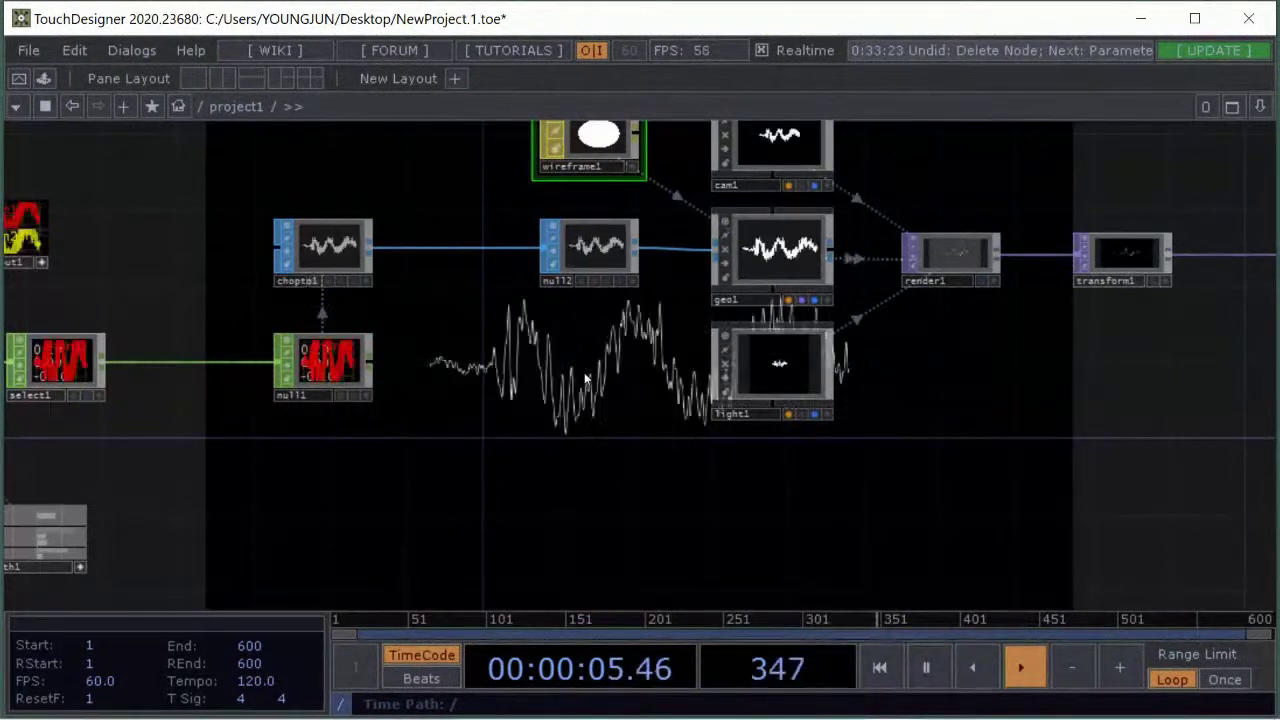
{"action": "key", "text": "space"}
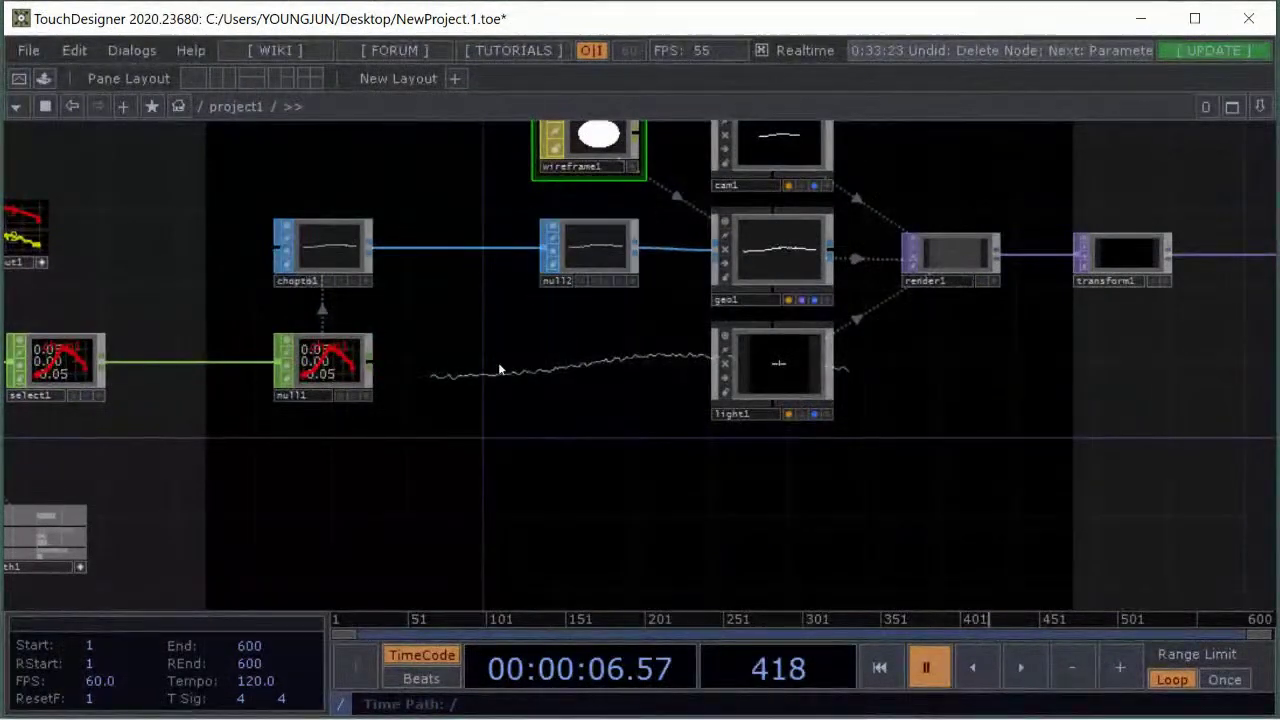
Review the network from the geometry to out1 and back to the audio input, briefly playing the timeline on the way
{"action": "left_click_drag", "start_coordinate": [499, 367], "coordinate": [639, 339]}
{"action": "left_click_drag", "start_coordinate": [791, 384], "coordinate": [632, 420]}
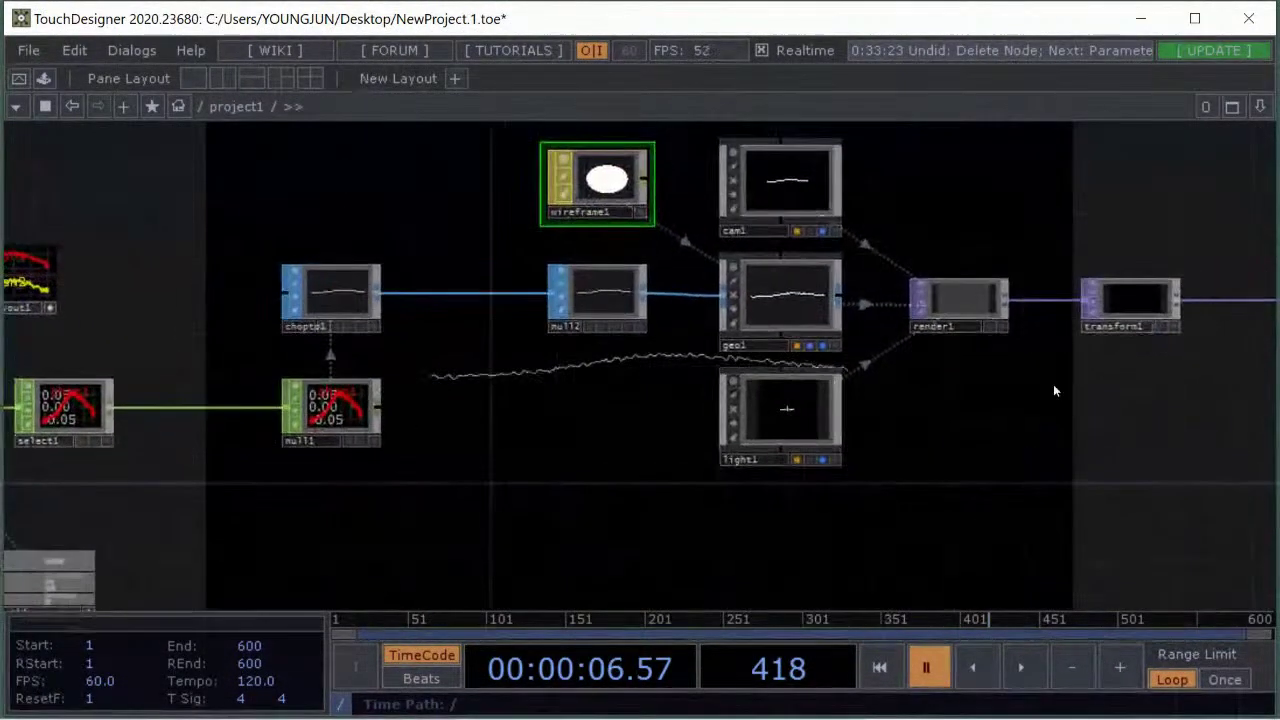
{"action": "left_click_drag", "start_coordinate": [1053, 384], "coordinate": [773, 380]}
{"action": "left_click_drag", "start_coordinate": [882, 369], "coordinate": [515, 385]}
{"action": "key", "text": "space"}
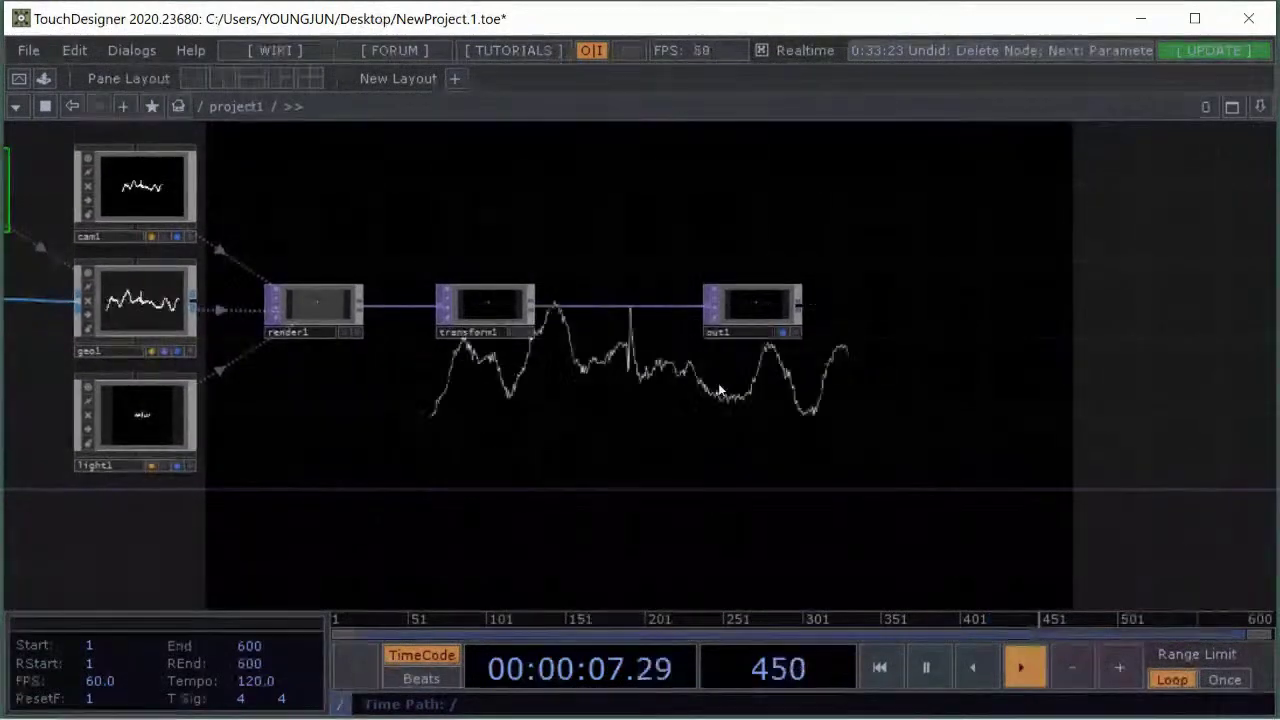
{"action": "key", "text": "space"}
{"action": "left_click_drag", "start_coordinate": [764, 365], "coordinate": [997, 300]}
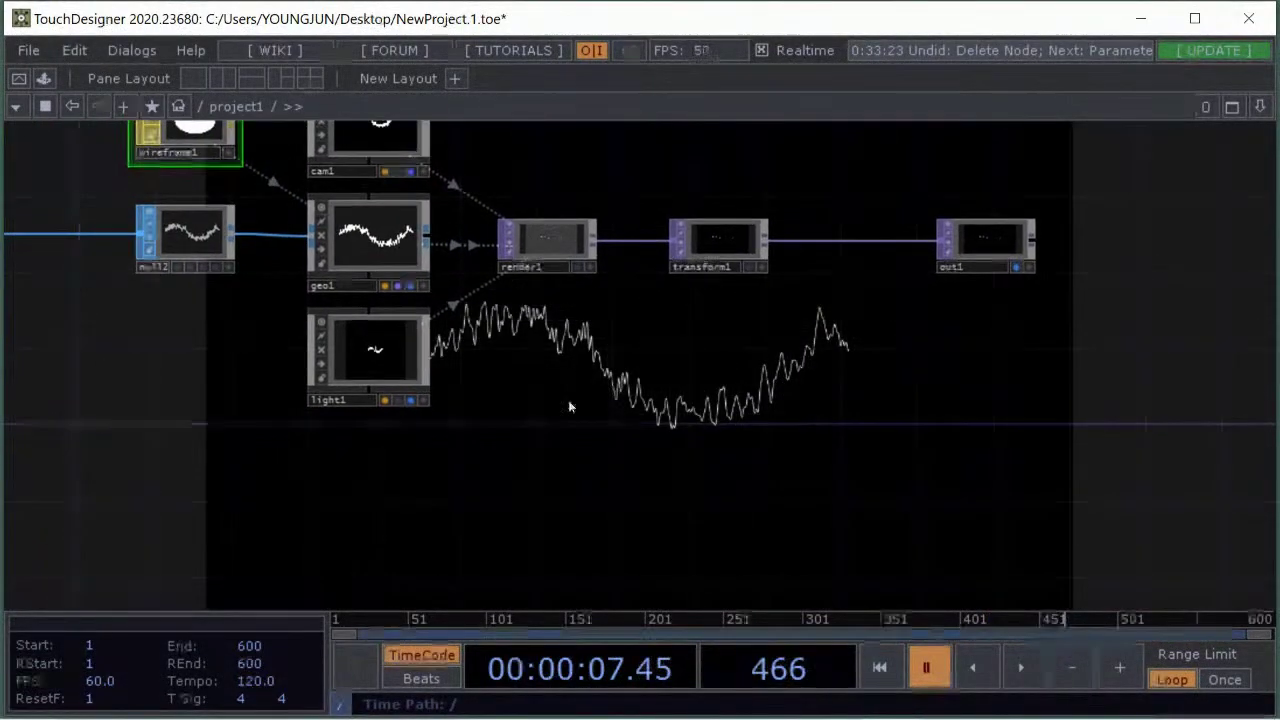
{"action": "left_click_drag", "start_coordinate": [620, 392], "coordinate": [902, 415]}
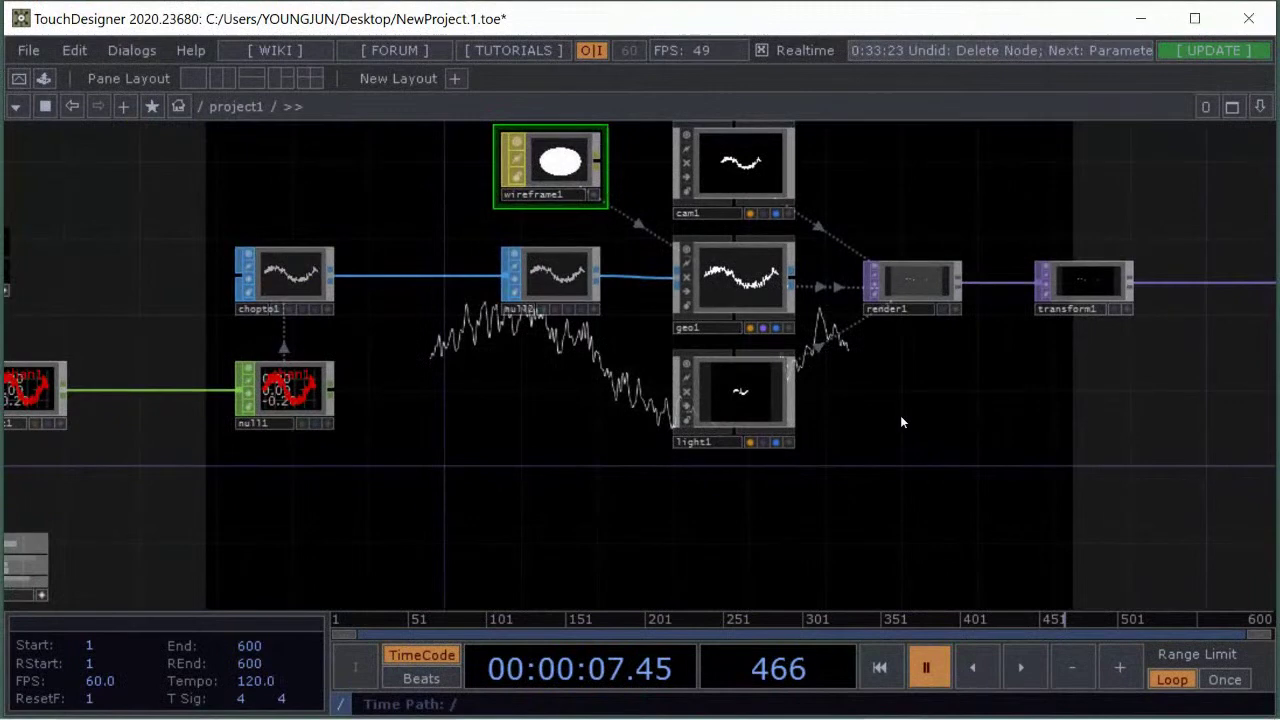
{"action": "left_click_drag", "start_coordinate": [451, 481], "coordinate": [931, 489]}
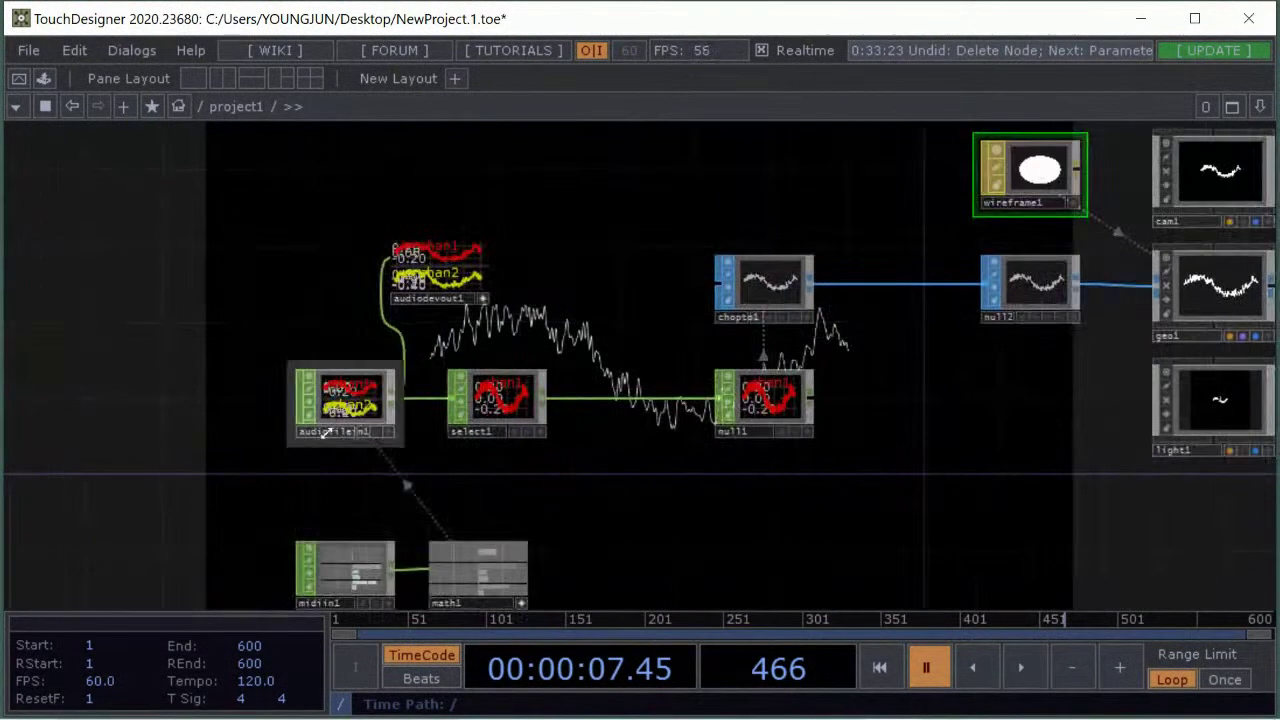
Space out the audio chain by moving audiofilein1 and null1 farther away from select1 on either side
{"action": "left_click_drag", "start_coordinate": [359, 396], "coordinate": [283, 395]}
{"action": "scroll", "coordinate": [285, 397], "scroll_direction": "up", "scroll_amount": 3}
{"action": "left_click_drag", "start_coordinate": [587, 480], "coordinate": [337, 445]}
{"action": "left_click_drag", "start_coordinate": [925, 502], "coordinate": [588, 471]}
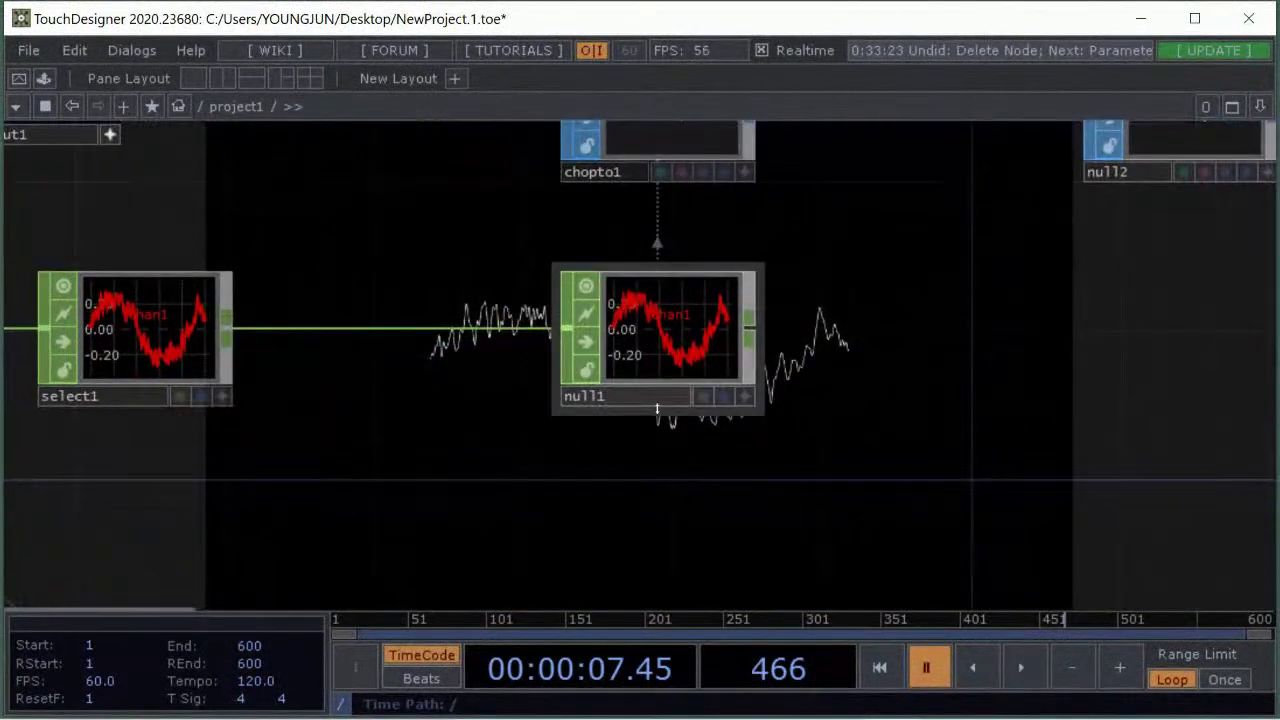
{"action": "scroll", "coordinate": [661, 408], "scroll_direction": "down", "scroll_amount": 2}
{"action": "left_click_drag", "start_coordinate": [665, 370], "coordinate": [798, 370]}
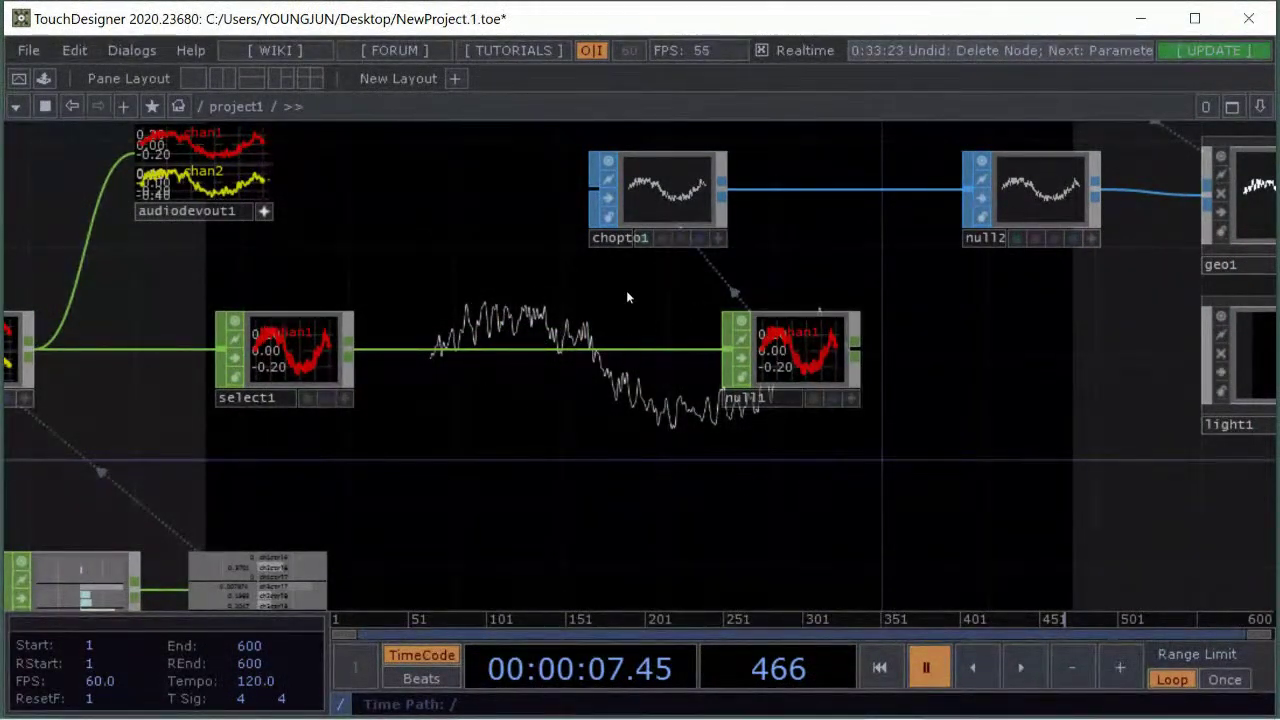
{"action": "left_click_drag", "start_coordinate": [782, 353], "coordinate": [862, 353]}
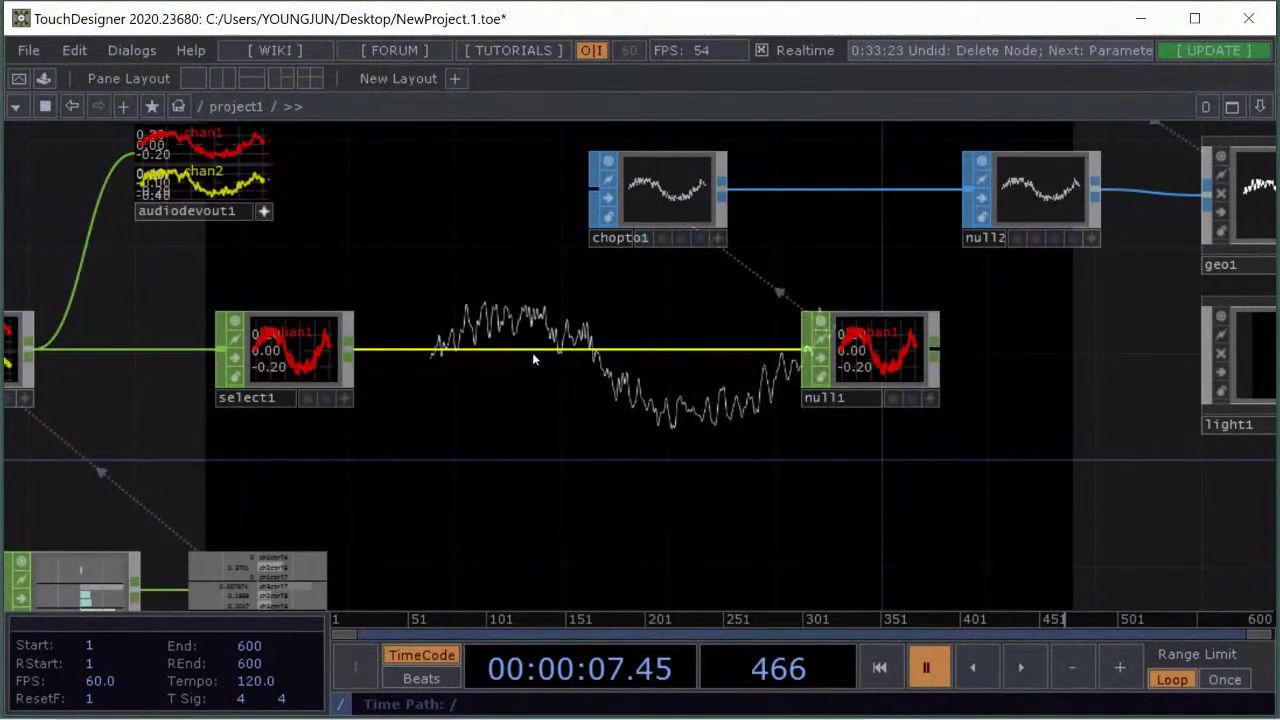
{"action": "right_click", "coordinate": [532, 350]}
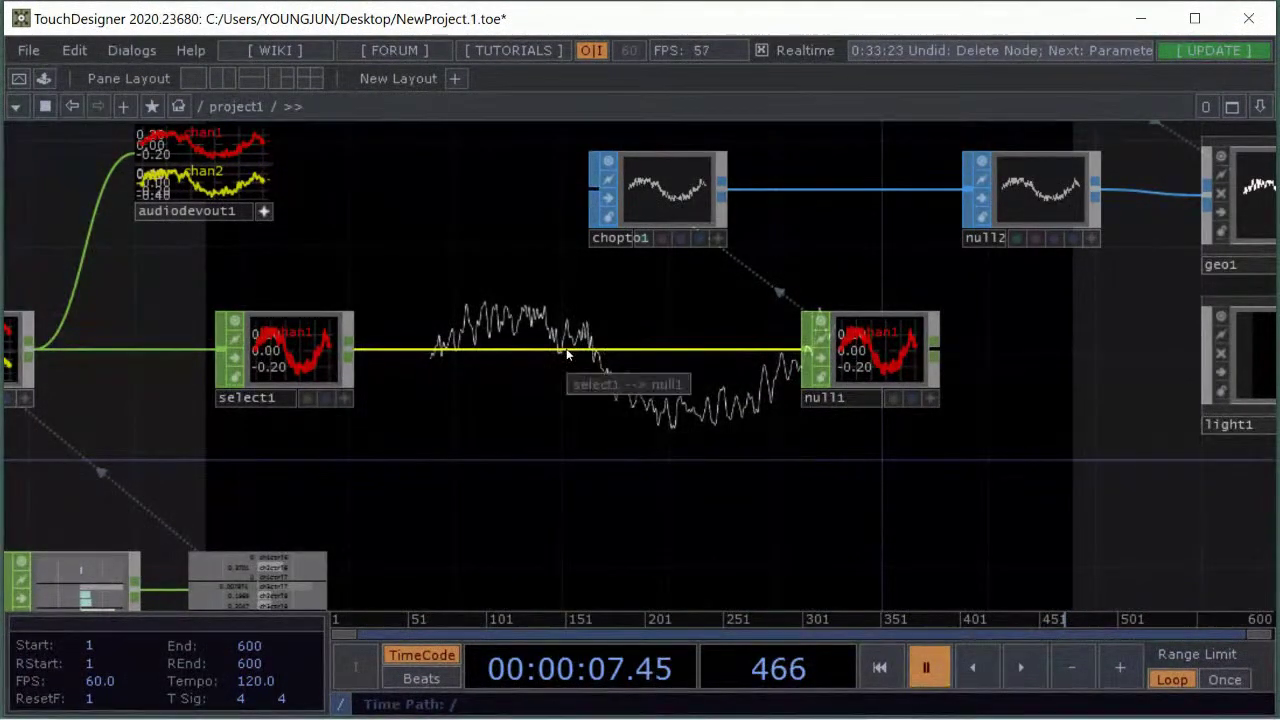
{"action": "right_click", "coordinate": [567, 352]}
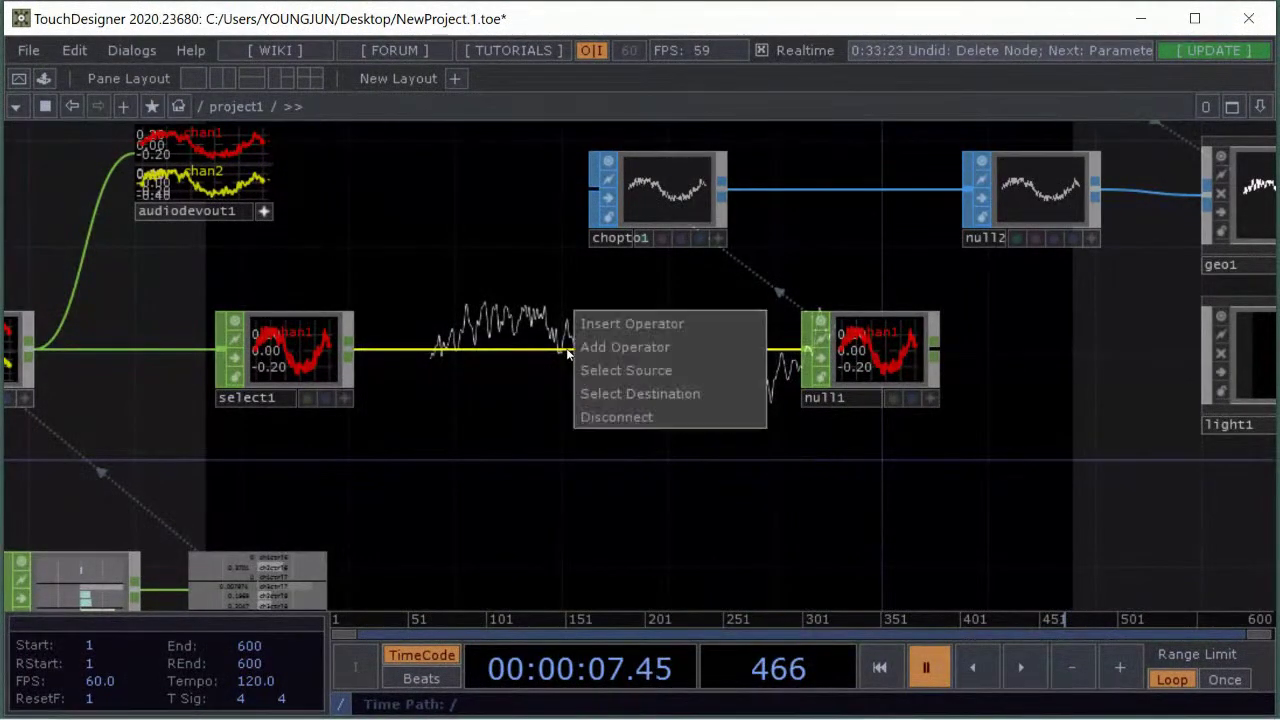
{"action": "left_click", "coordinate": [636, 318]}
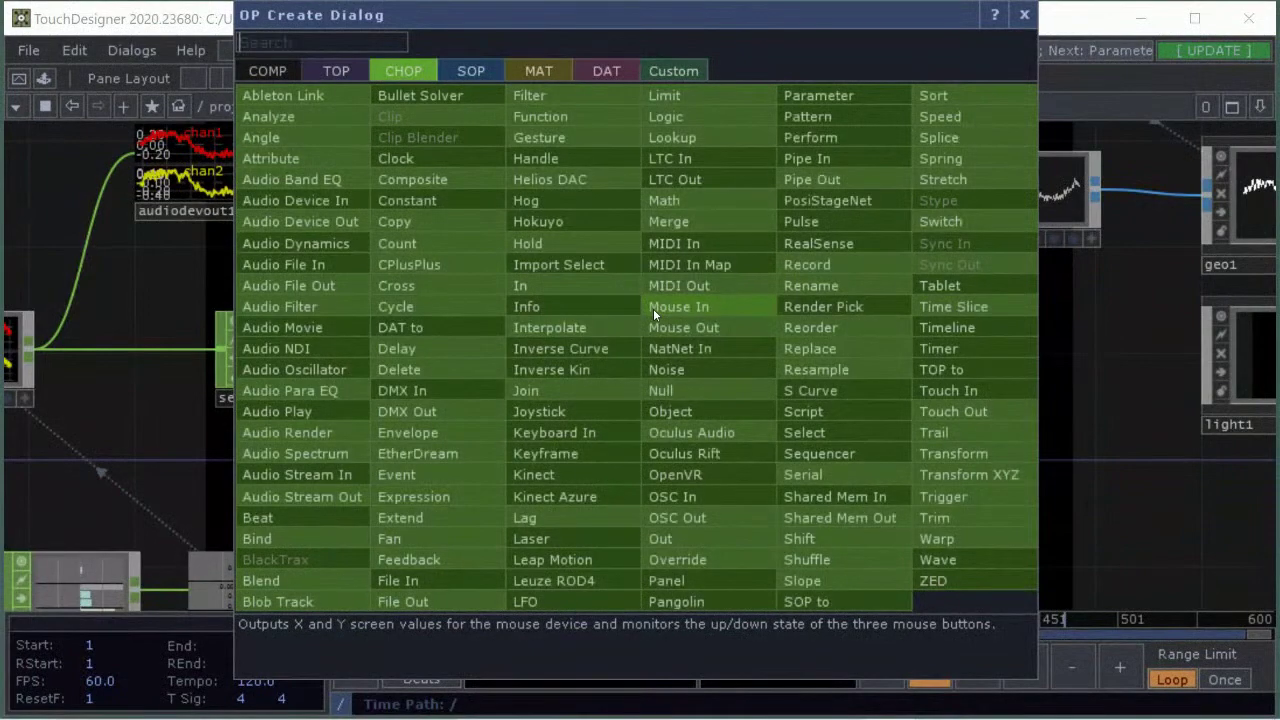
{"action": "key", "text": "Escape"}
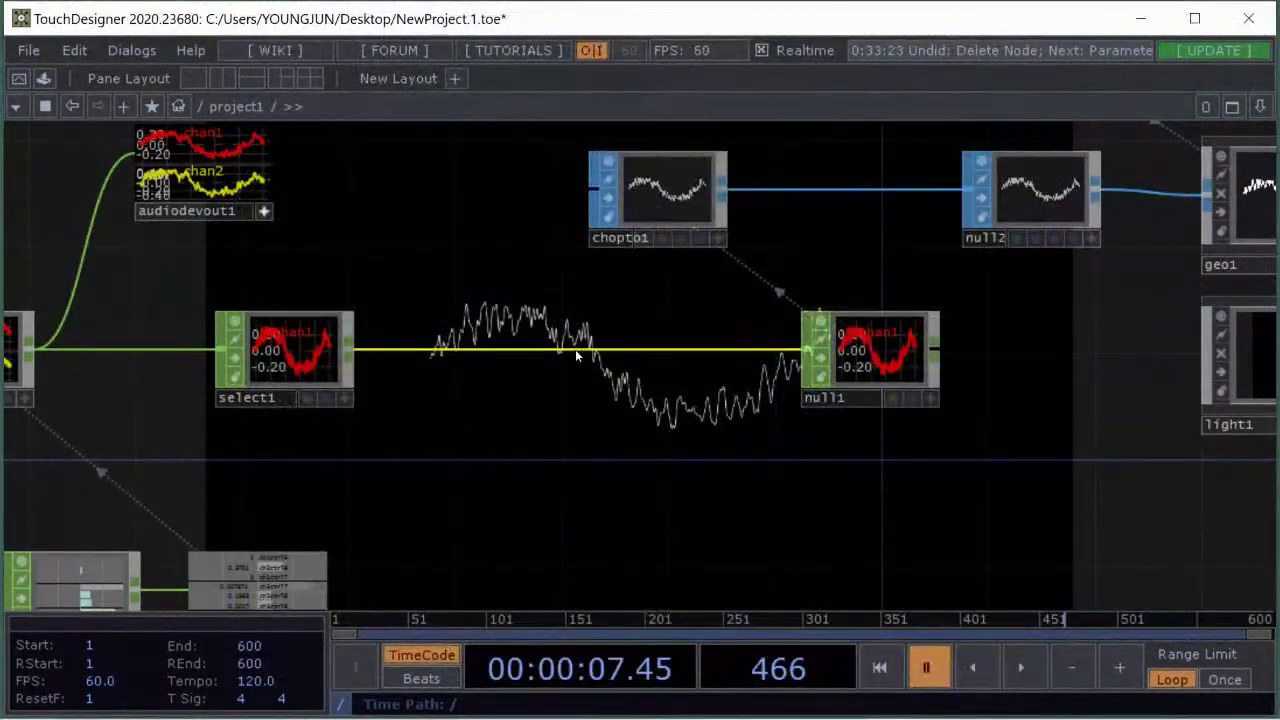
Insert a Lookup CHOP on the wire between select1 and null1
{"action": "right_click", "coordinate": [583, 318]}
{"action": "left_click", "coordinate": [615, 326]}
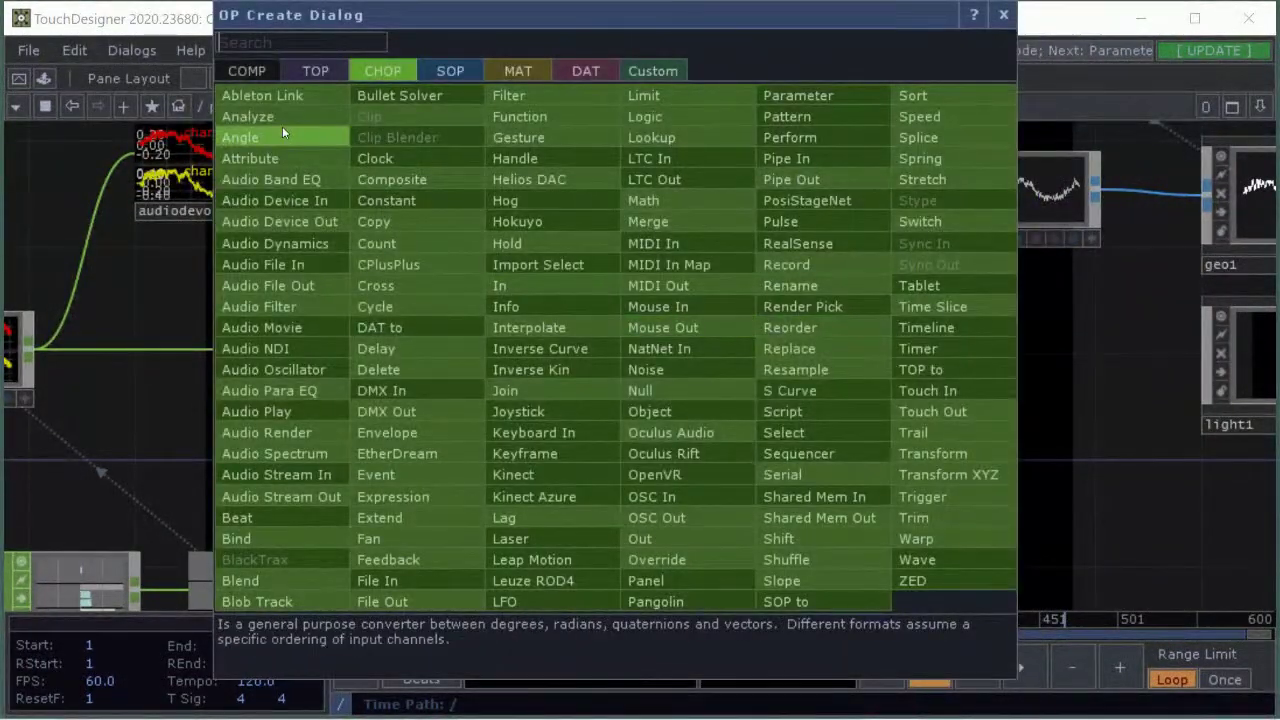
{"action": "type", "text": "LOOK"}
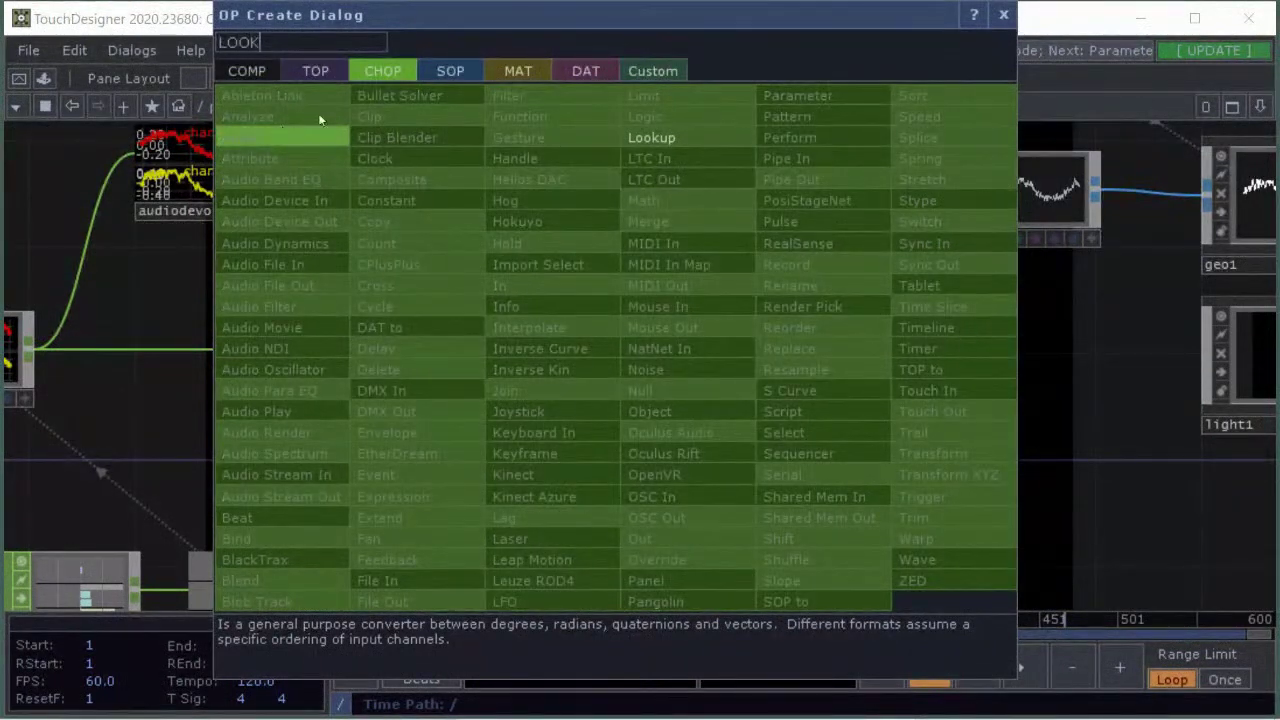
{"action": "left_click", "coordinate": [651, 137]}
{"action": "left_click", "coordinate": [598, 351]}
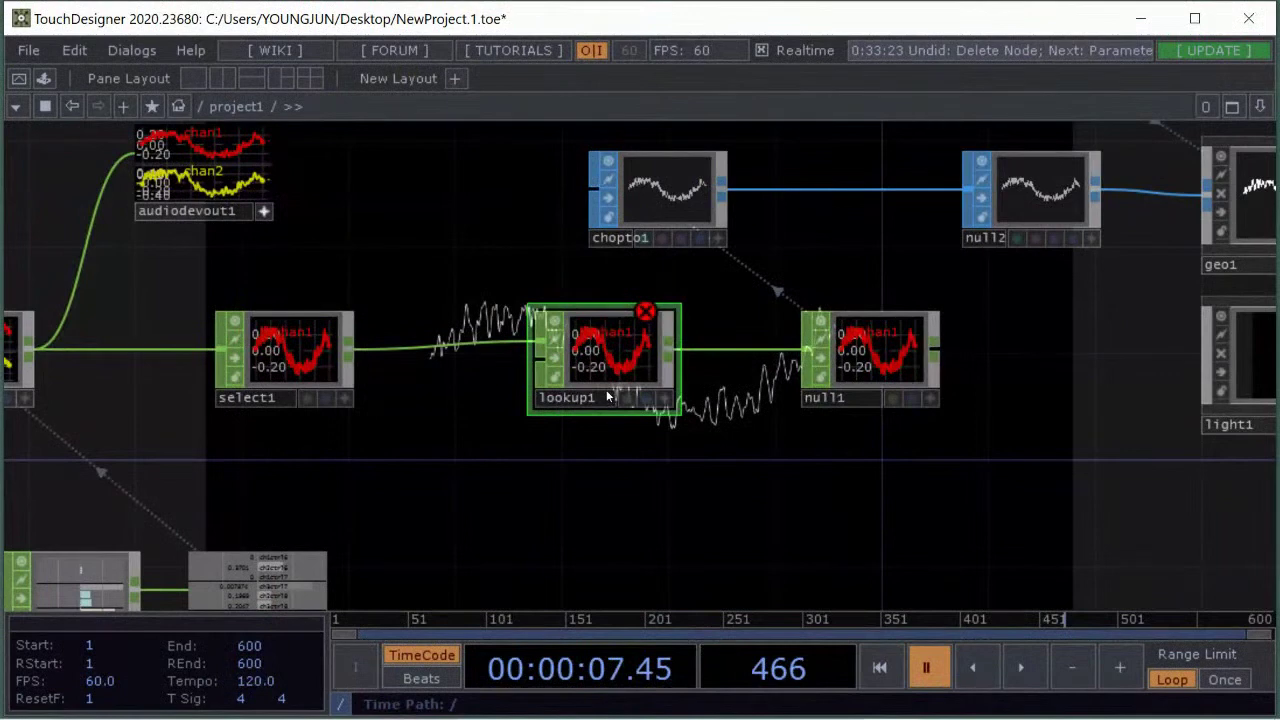
Create a Wave CHOP in the empty space above the wire from select1
{"action": "double_click", "coordinate": [523, 449]}
{"action": "type", "text": "WA"}
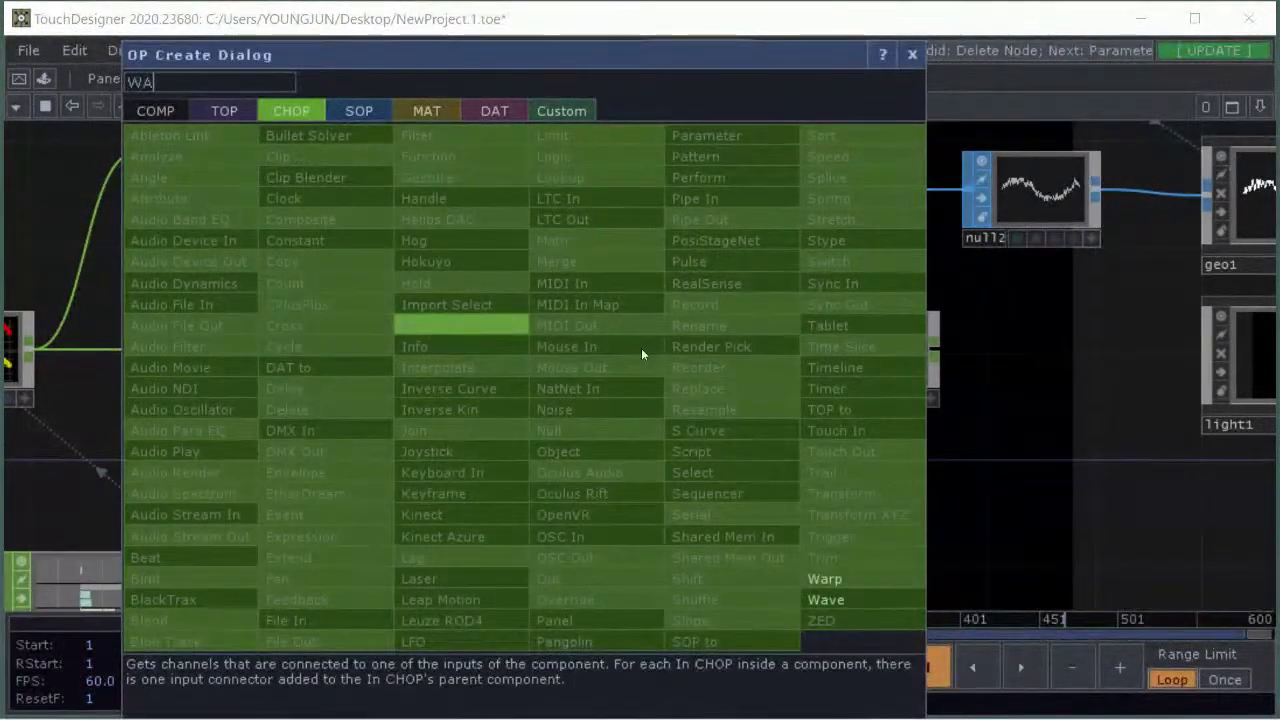
{"action": "left_click", "coordinate": [840, 604]}
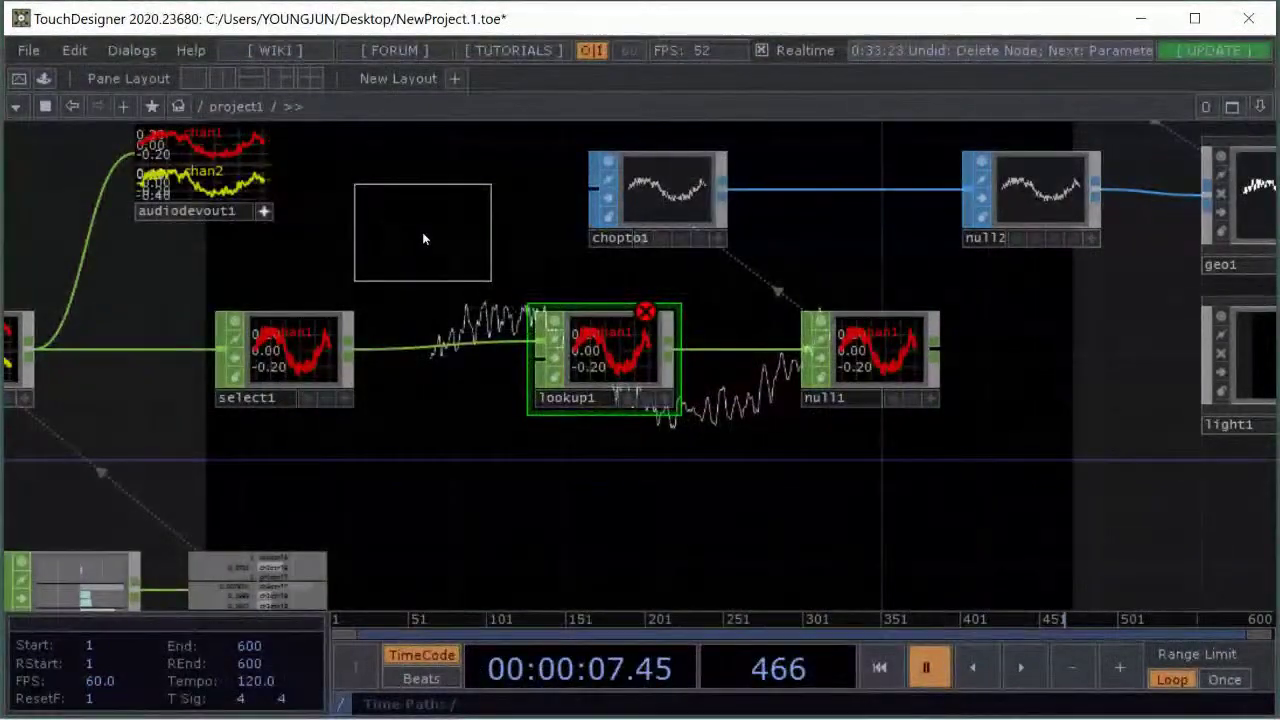
{"action": "left_click", "coordinate": [422, 232]}
Delete lookup1 and insert a fresh Lookup CHOP on the wire between select1 and null1
{"action": "left_click", "coordinate": [618, 347]}
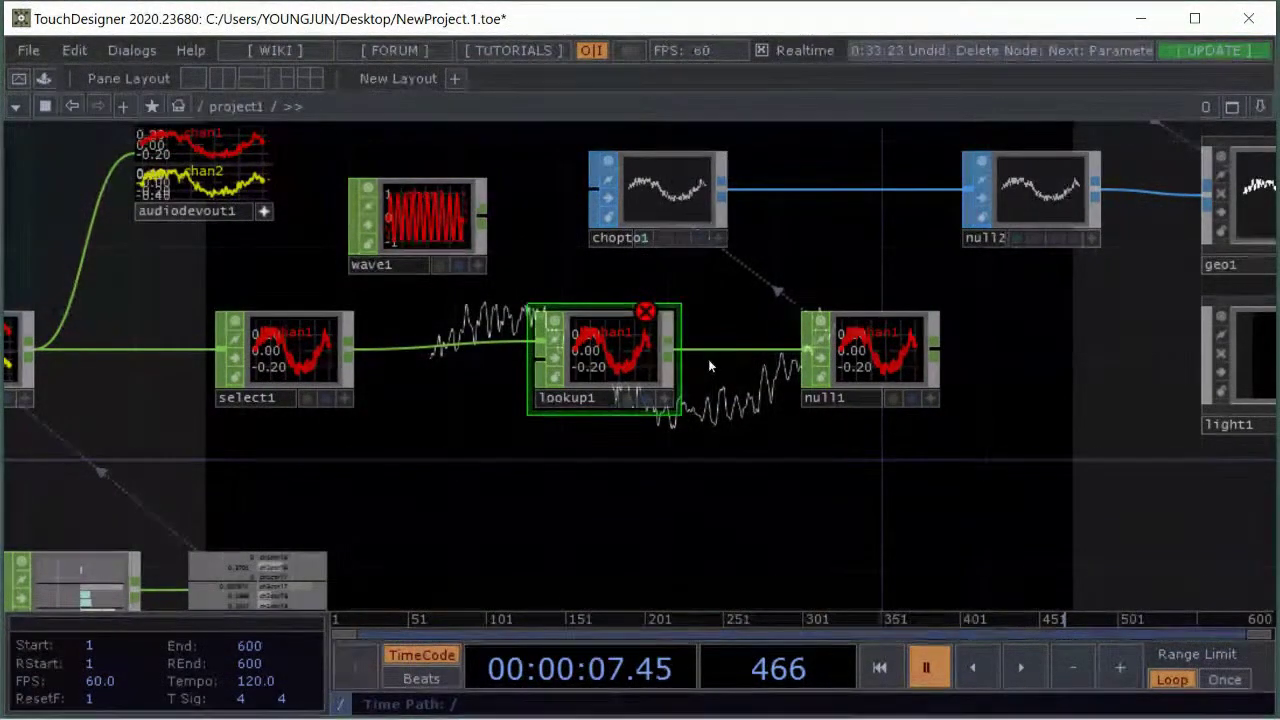
{"action": "key", "text": "Delete"}
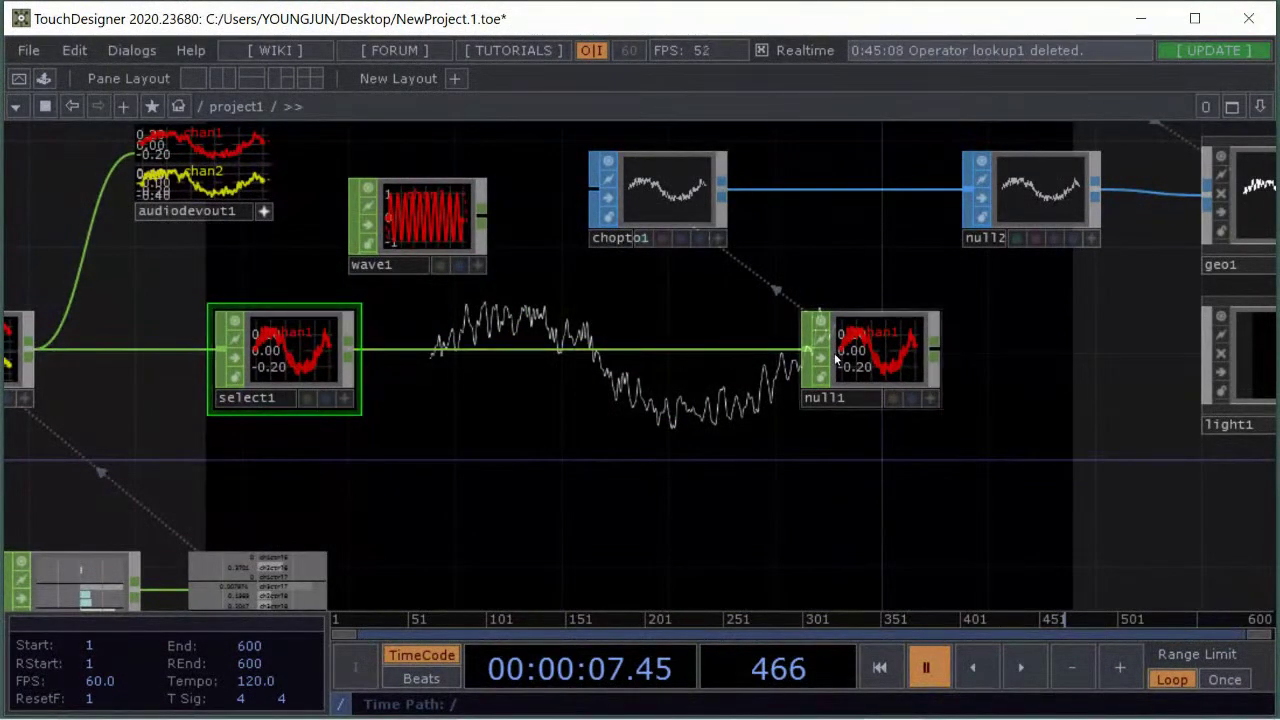
{"action": "right_click", "coordinate": [570, 352]}
{"action": "left_click", "coordinate": [626, 322]}
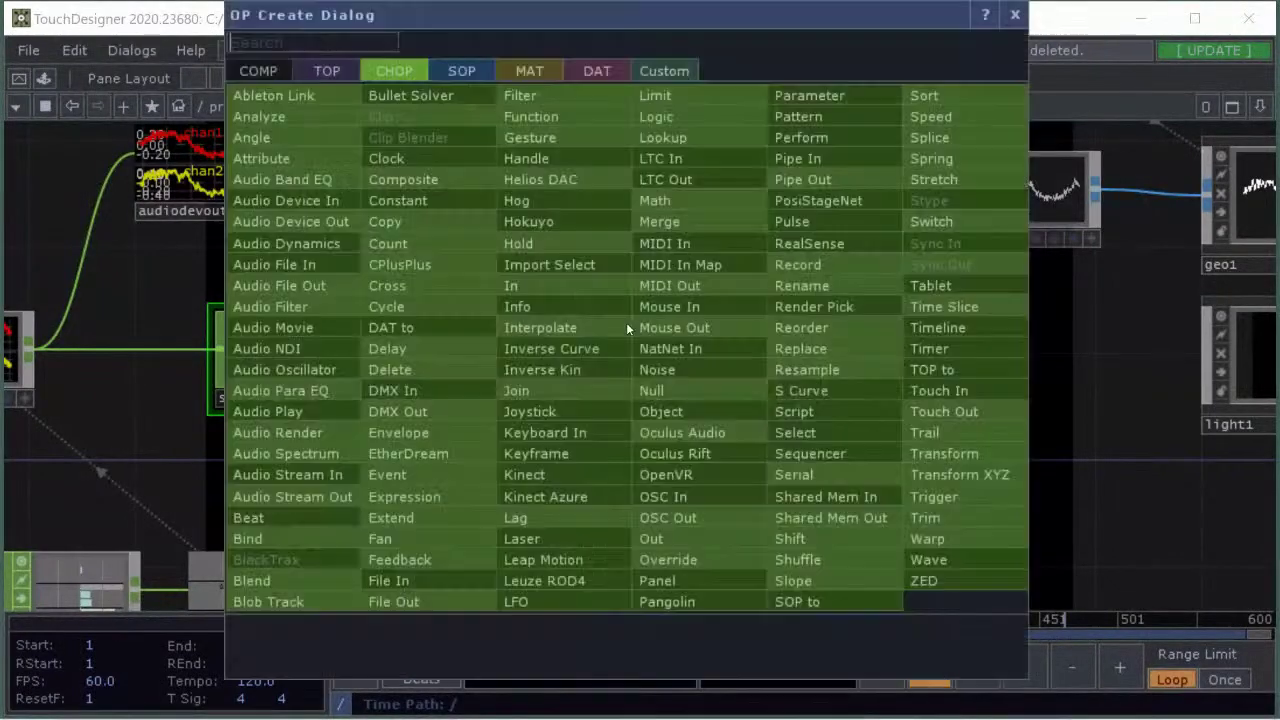
{"action": "type", "text": "Look"}
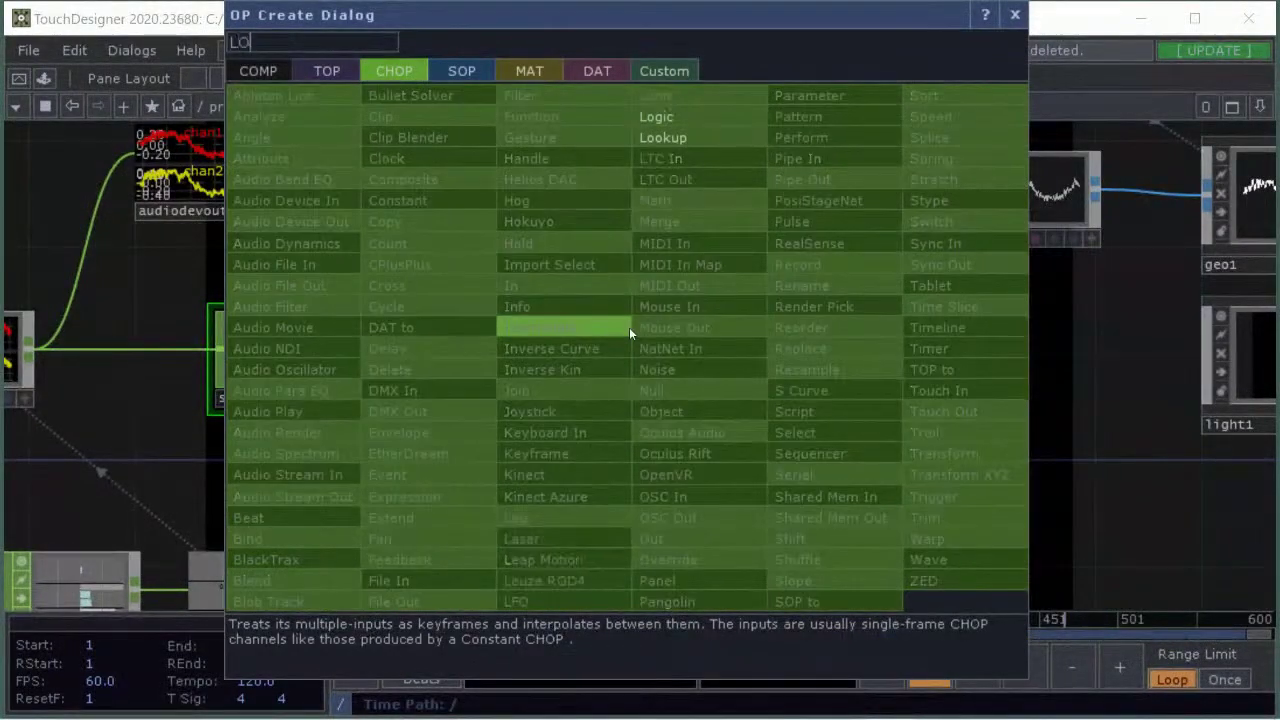
{"action": "left_click", "coordinate": [705, 134]}
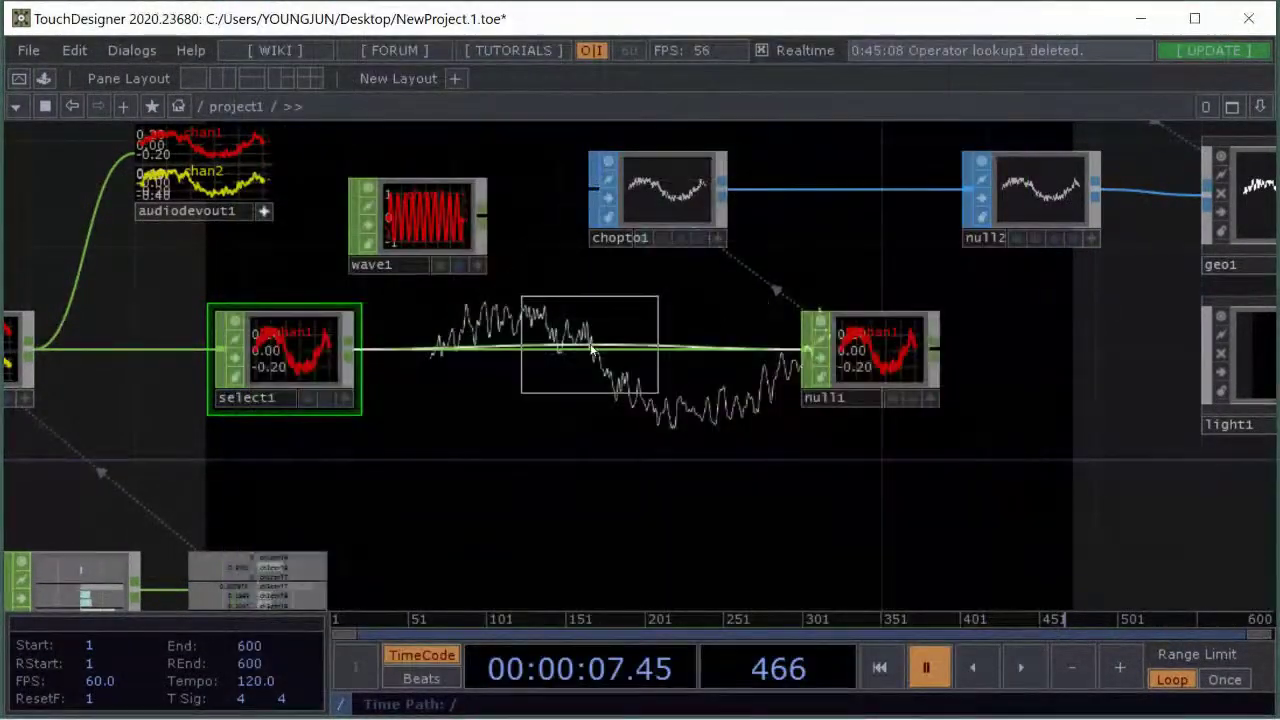
{"action": "left_click", "coordinate": [589, 349]}
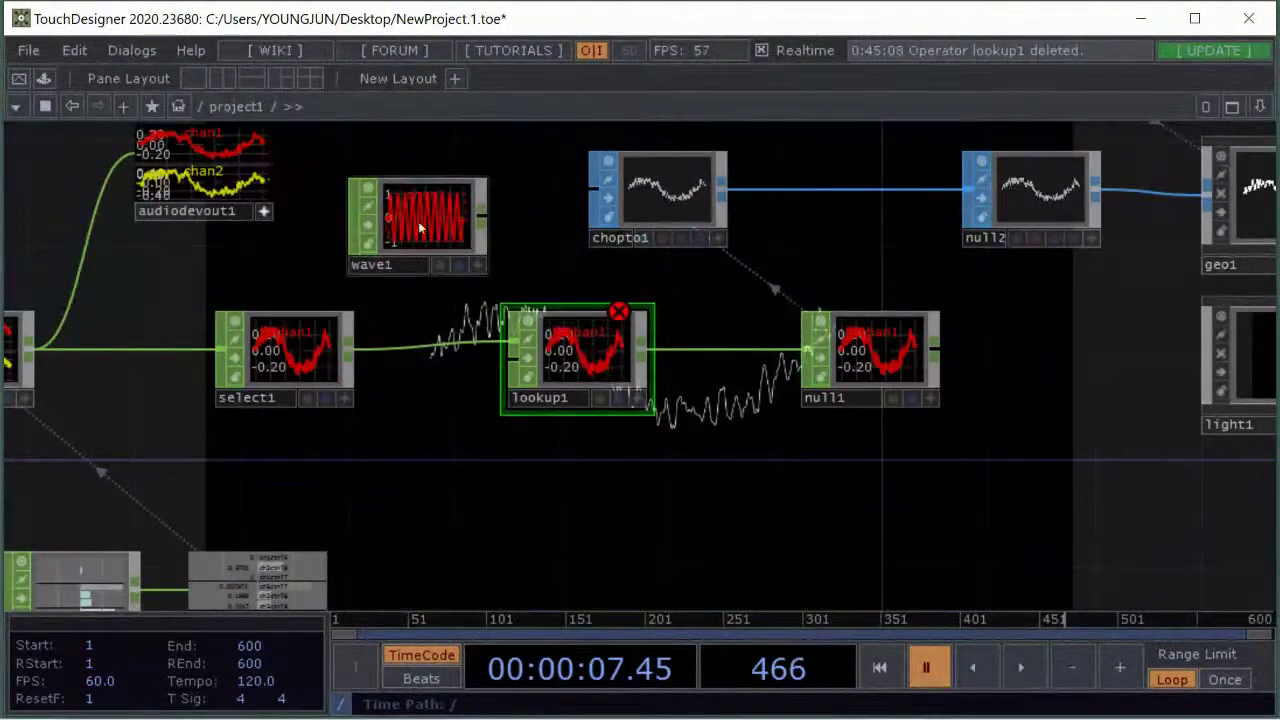
Connect wave1 to lookup1's second input and move lookup1 slightly higher in the network
{"action": "left_click_drag", "start_coordinate": [483, 214], "coordinate": [504, 365]}
{"action": "scroll", "coordinate": [439, 222], "scroll_direction": "up", "scroll_amount": 3}
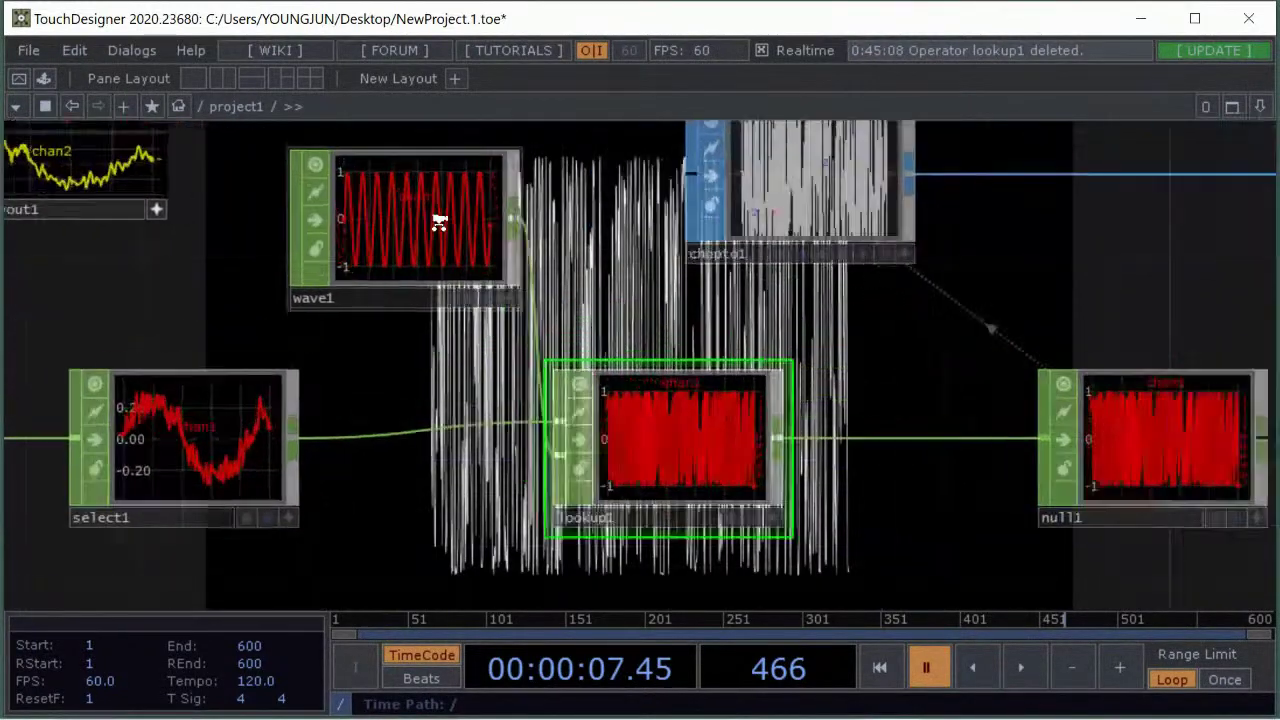
{"action": "scroll", "coordinate": [439, 222], "scroll_direction": "up", "scroll_amount": 2}
{"action": "left_click_drag", "start_coordinate": [401, 220], "coordinate": [349, 220]}
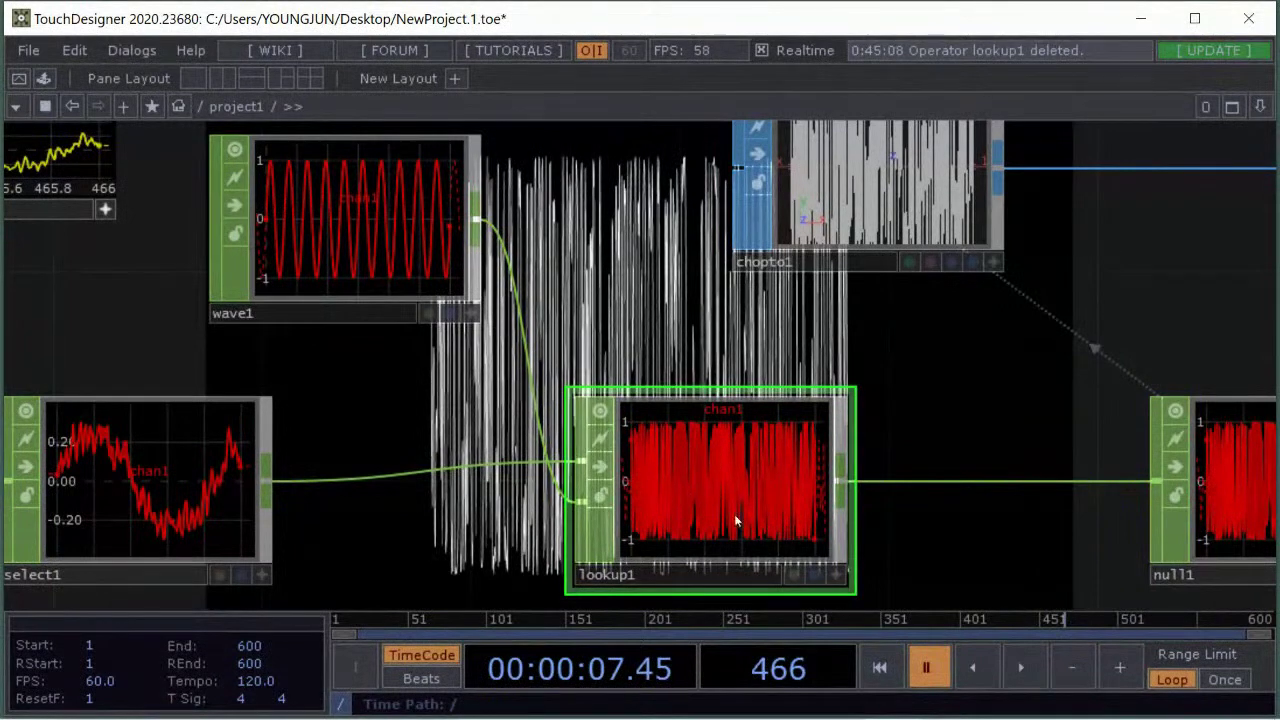
{"action": "left_click_drag", "start_coordinate": [739, 496], "coordinate": [751, 442]}
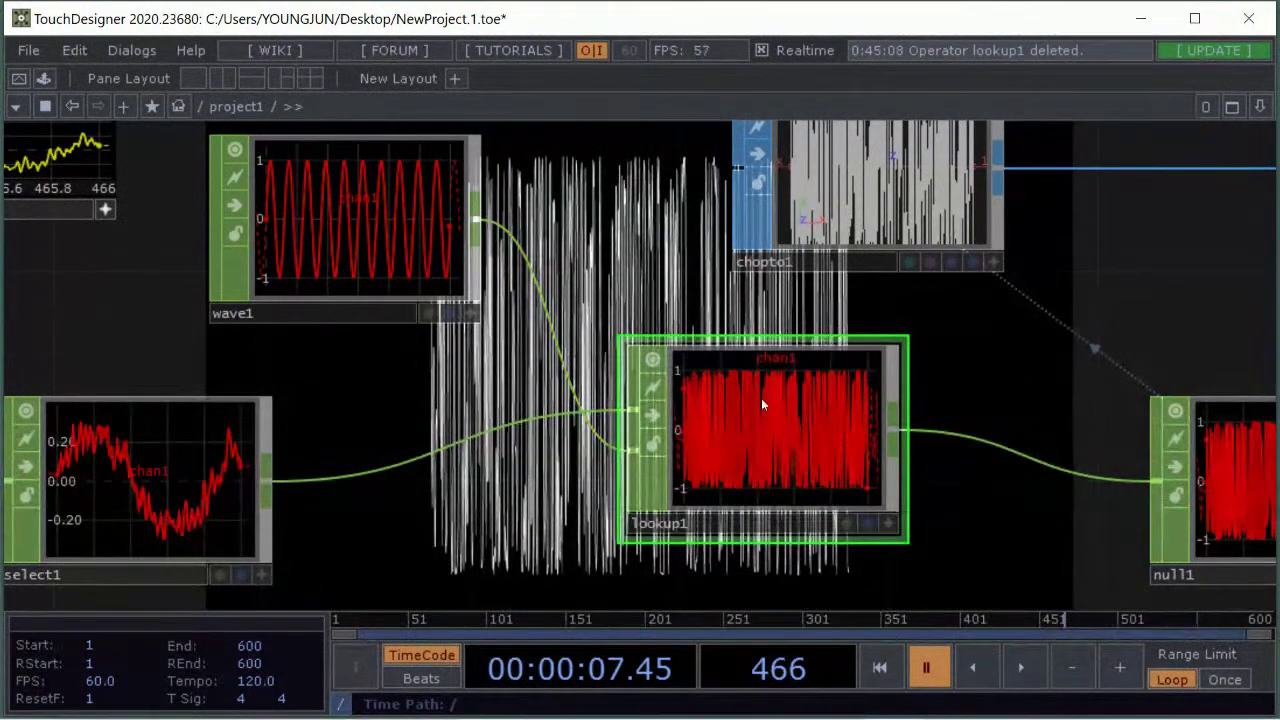
Show the operator parameters and set wave1's Period to 4.97
{"action": "key", "text": "p"}
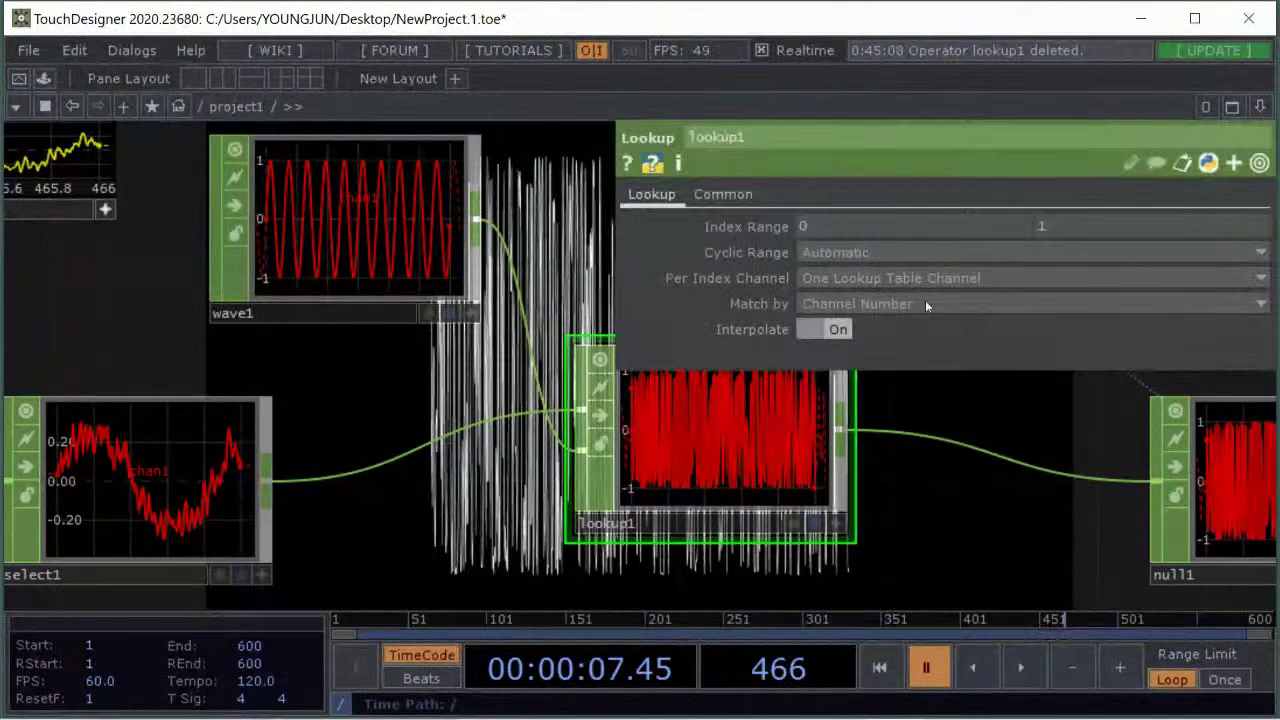
{"action": "left_click_drag", "start_coordinate": [1025, 394], "coordinate": [599, 408]}
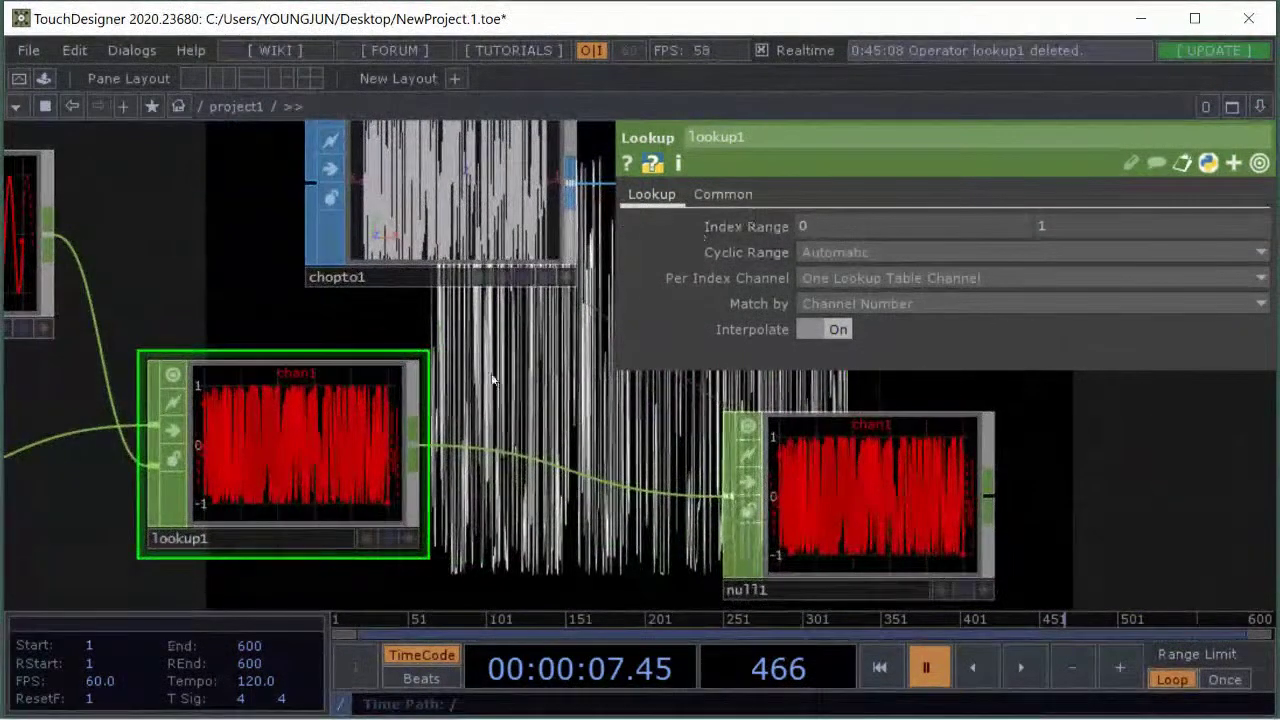
{"action": "left_click_drag", "start_coordinate": [292, 289], "coordinate": [577, 249]}
{"action": "left_click", "coordinate": [260, 208]}
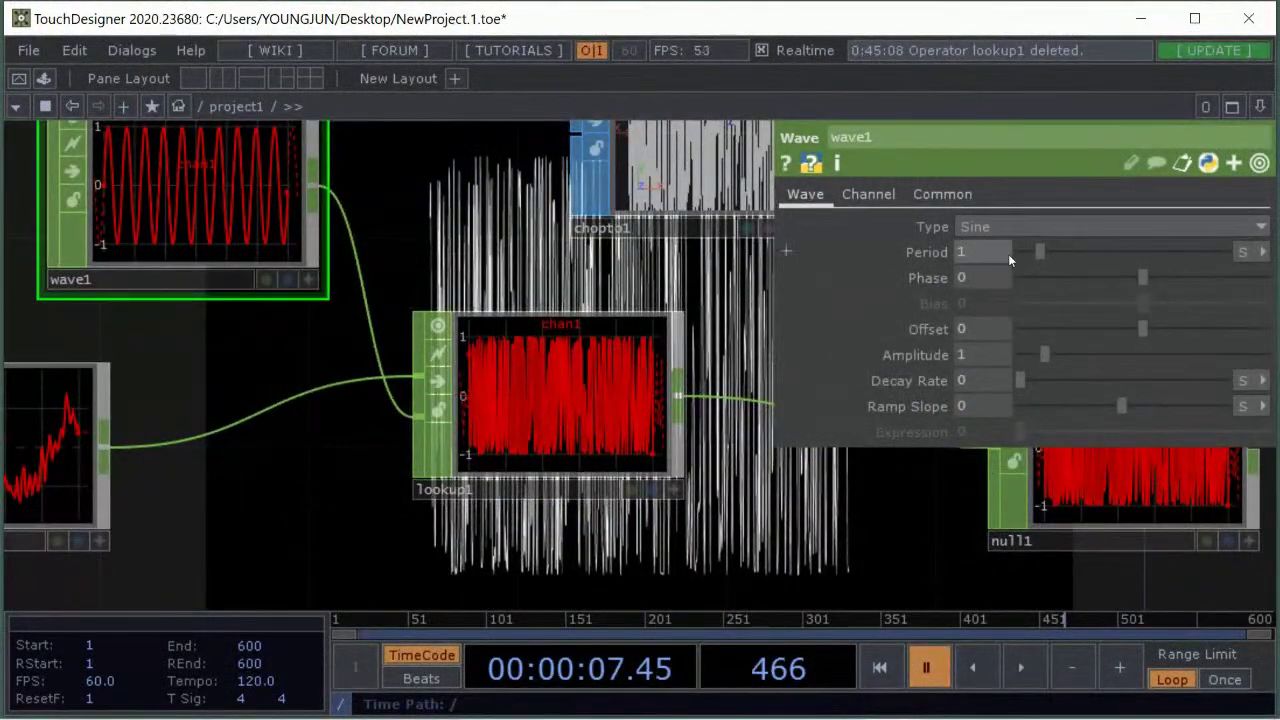
{"action": "left_click_drag", "start_coordinate": [1038, 254], "coordinate": [1121, 251]}
Rewire lookup1 so that wave1 feeds its Index input and select1 feeds its Lookup Table input
{"action": "left_click_drag", "start_coordinate": [345, 205], "coordinate": [467, 249]}
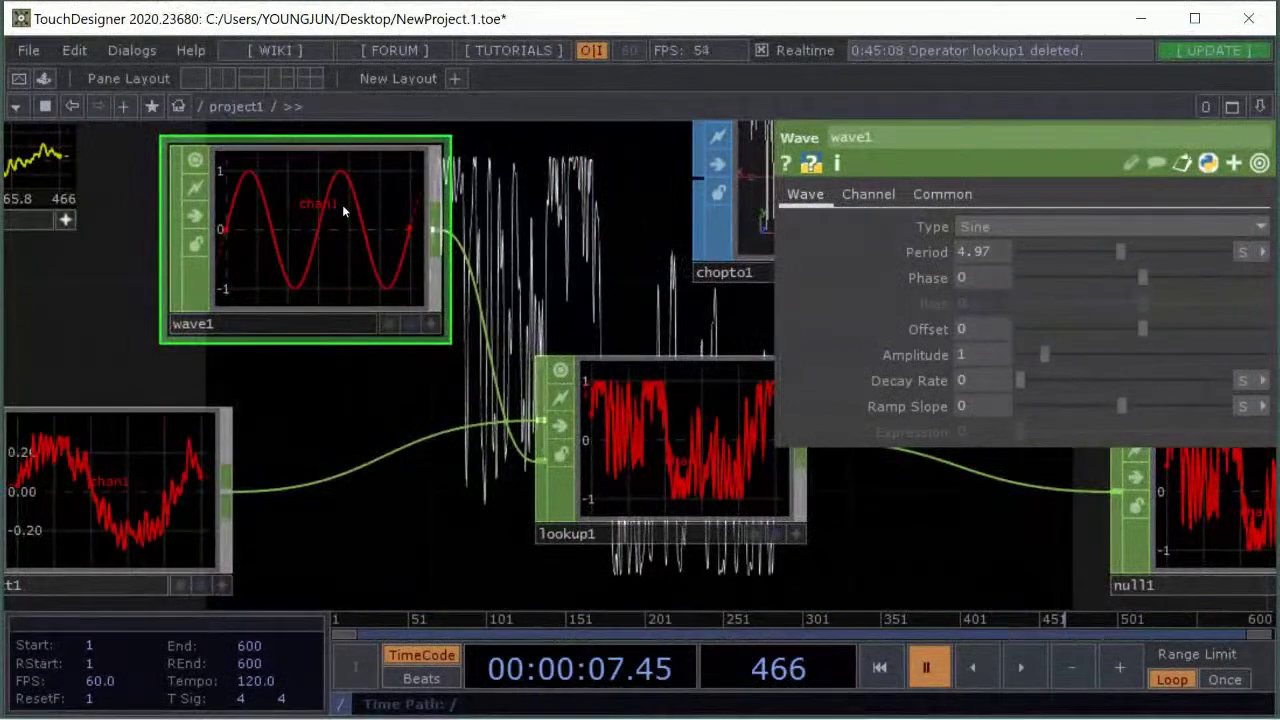
{"action": "left_click_drag", "start_coordinate": [629, 265], "coordinate": [534, 236]}
{"action": "left_click", "coordinate": [606, 395]}
{"action": "left_click_drag", "start_coordinate": [460, 249], "coordinate": [504, 230]}
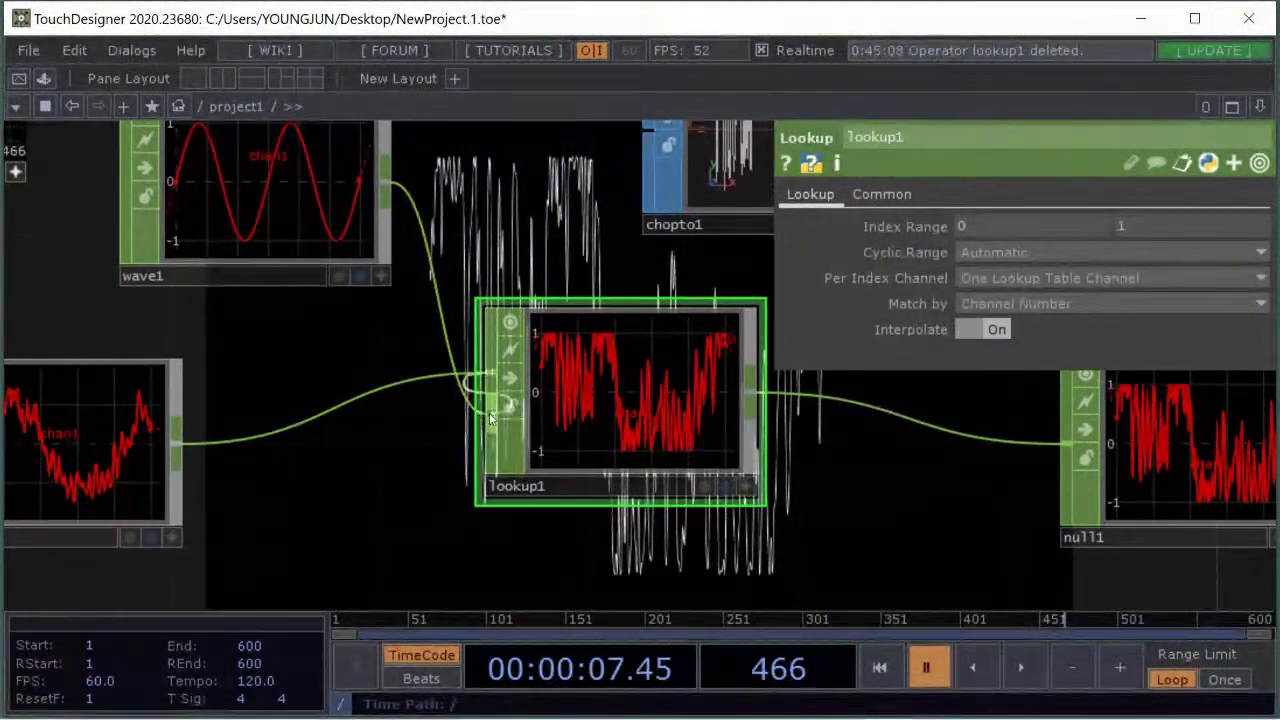
{"action": "left_click", "coordinate": [489, 376]}
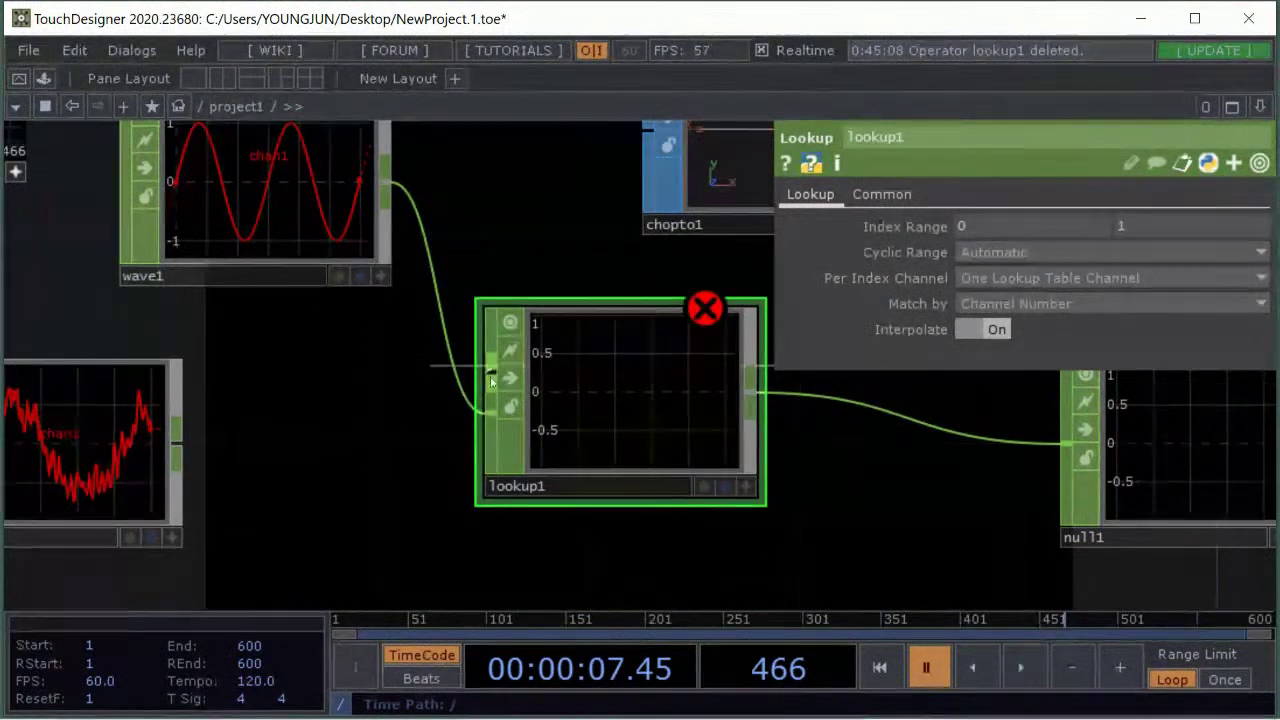
{"action": "left_click", "coordinate": [491, 378]}
{"action": "left_click", "coordinate": [177, 440]}
{"action": "left_click", "coordinate": [498, 374]}
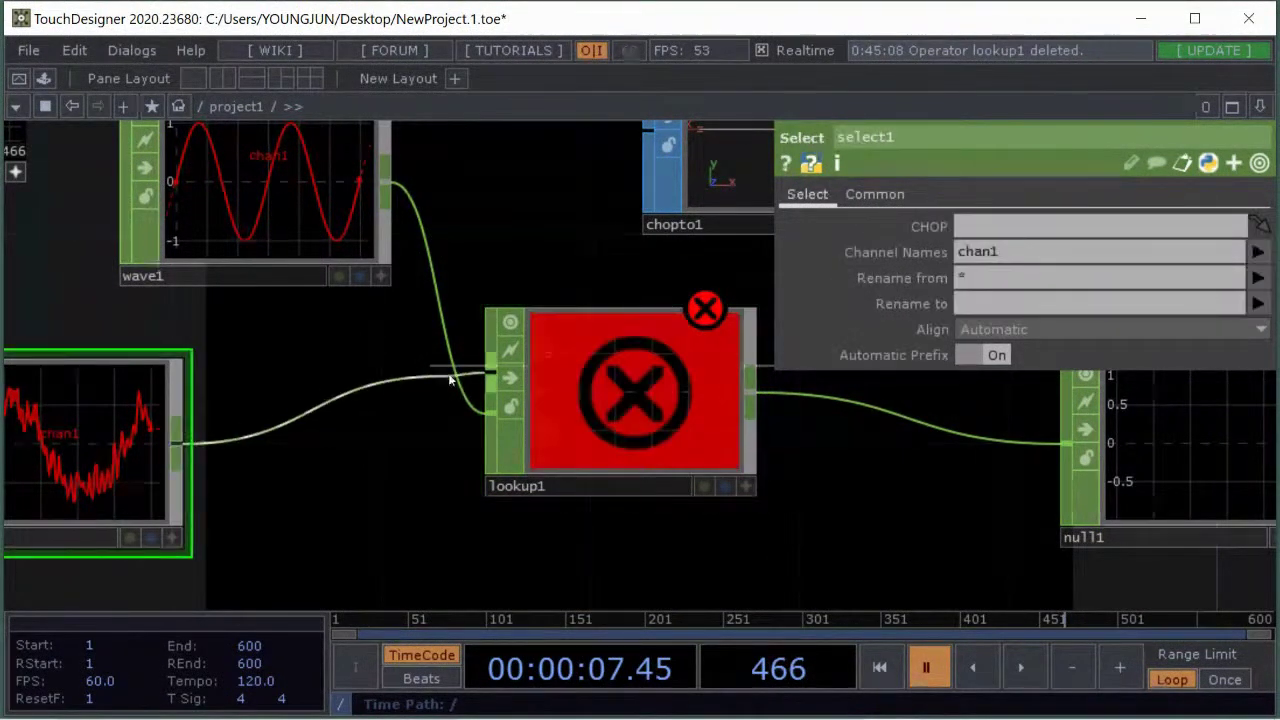
{"action": "left_click", "coordinate": [489, 376]}
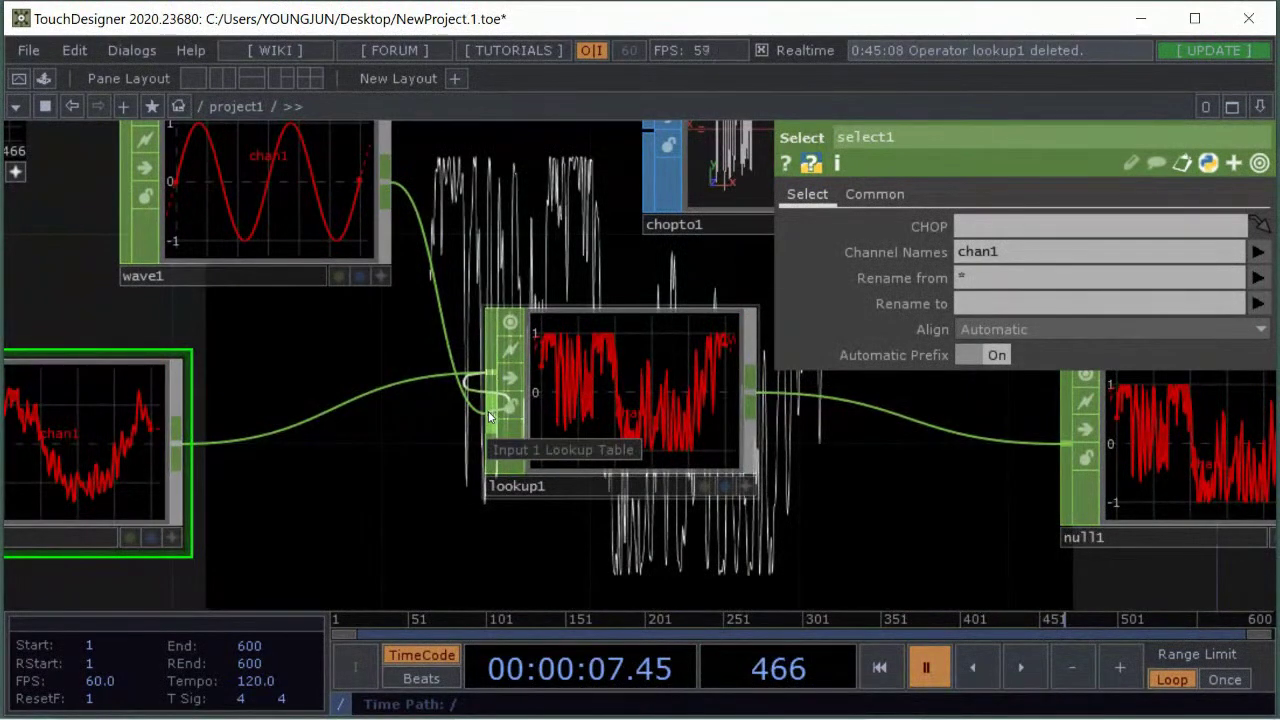
{"action": "left_click", "coordinate": [488, 412]}
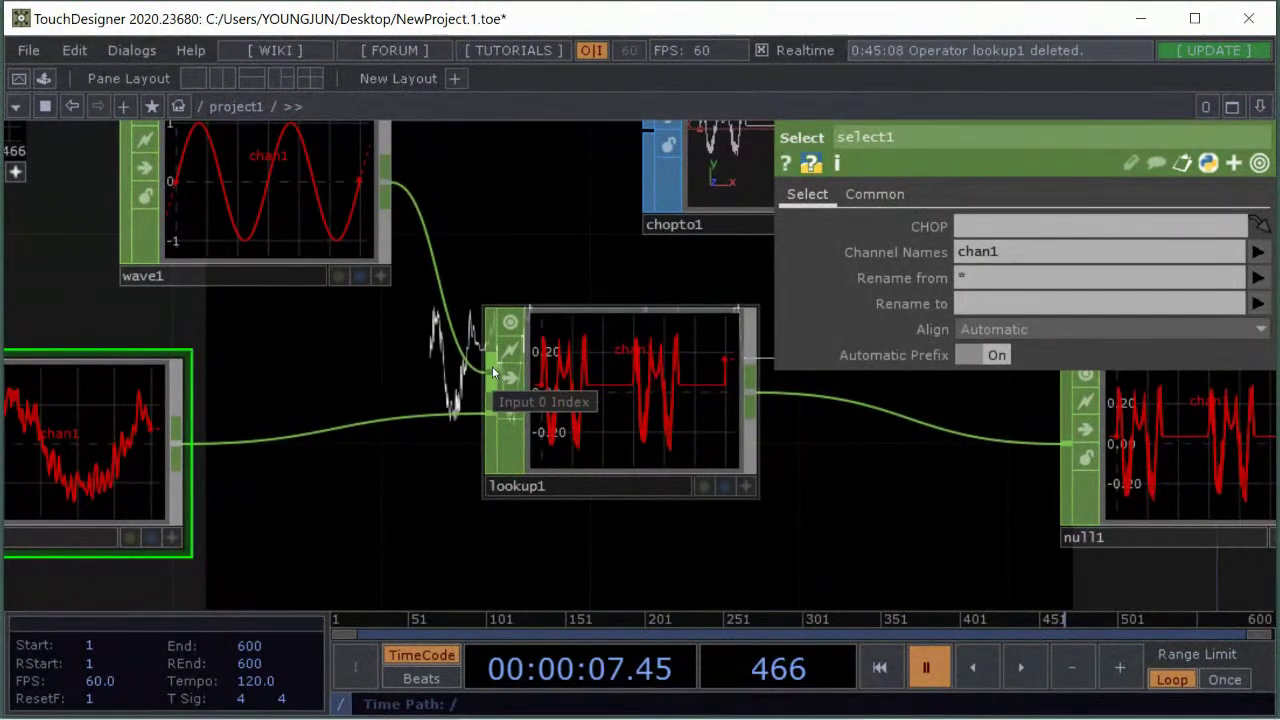
Examine lookup1's output and parameters and review the surrounding chain from audiofilein1 to null1
{"action": "left_click_drag", "start_coordinate": [536, 303], "coordinate": [434, 409]}
{"action": "left_click_drag", "start_coordinate": [716, 408], "coordinate": [537, 220]}
{"action": "left_click_drag", "start_coordinate": [478, 400], "coordinate": [801, 432]}
{"action": "left_click", "coordinate": [694, 366]}
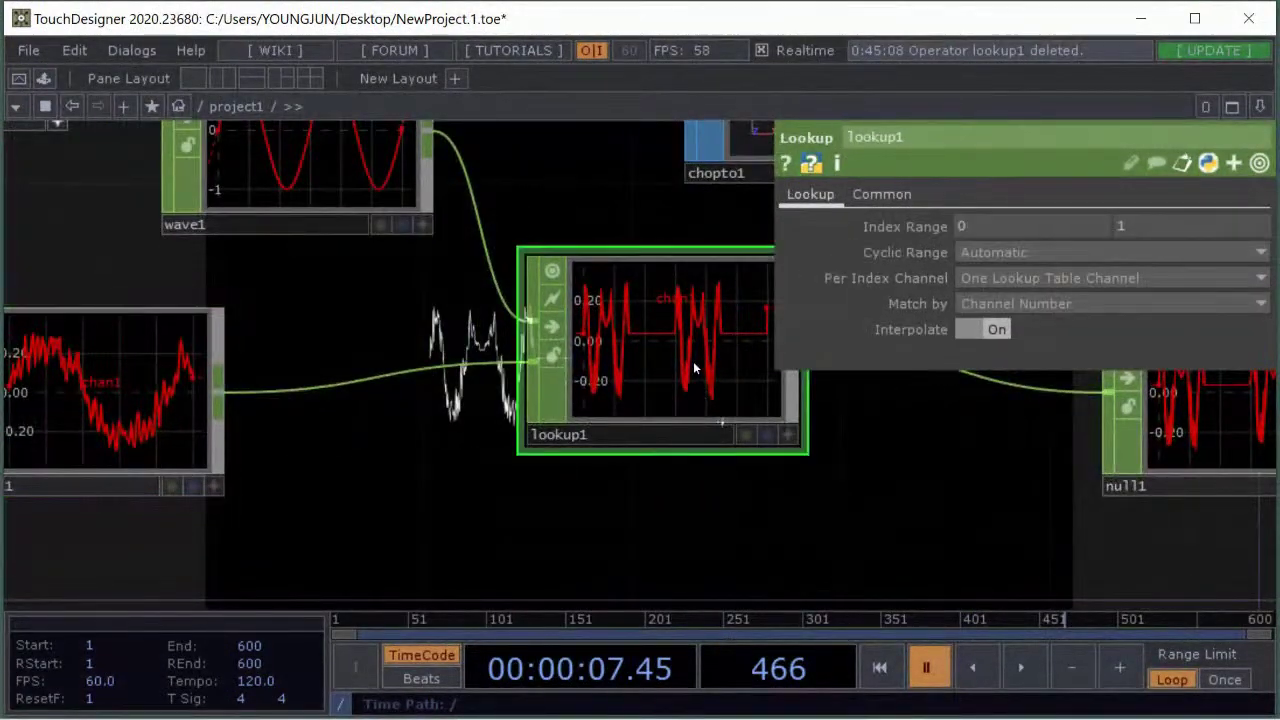
{"action": "middle_click_drag", "start_coordinate": [694, 366], "coordinate": [305, 262]}
{"action": "middle_click_drag", "start_coordinate": [202, 226], "coordinate": [587, 208]}
{"action": "left_click_drag", "start_coordinate": [660, 169], "coordinate": [553, 306]}
{"action": "scroll", "coordinate": [553, 306], "scroll_direction": "down", "scroll_amount": 4}
{"action": "middle_click_drag", "start_coordinate": [553, 306], "coordinate": [680, 262]}
{"action": "left_click_drag", "start_coordinate": [768, 228], "coordinate": [606, 374]}
{"action": "left_click_drag", "start_coordinate": [426, 369], "coordinate": [692, 403]}
{"action": "left_click_drag", "start_coordinate": [626, 339], "coordinate": [643, 242]}
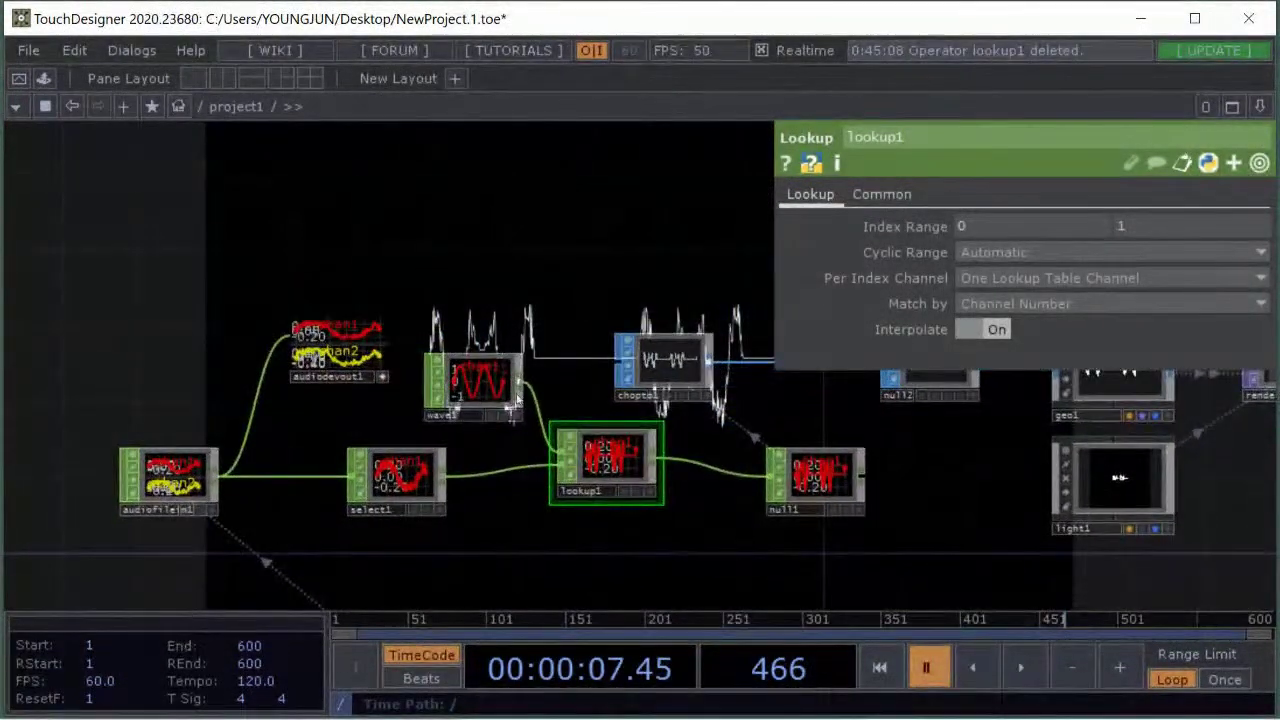
Inspect wave1's waveform up close and read its operator info for sample range and sample rate
{"action": "left_click", "coordinate": [477, 383]}
{"action": "scroll", "coordinate": [445, 414], "scroll_direction": "up", "scroll_amount": 5}
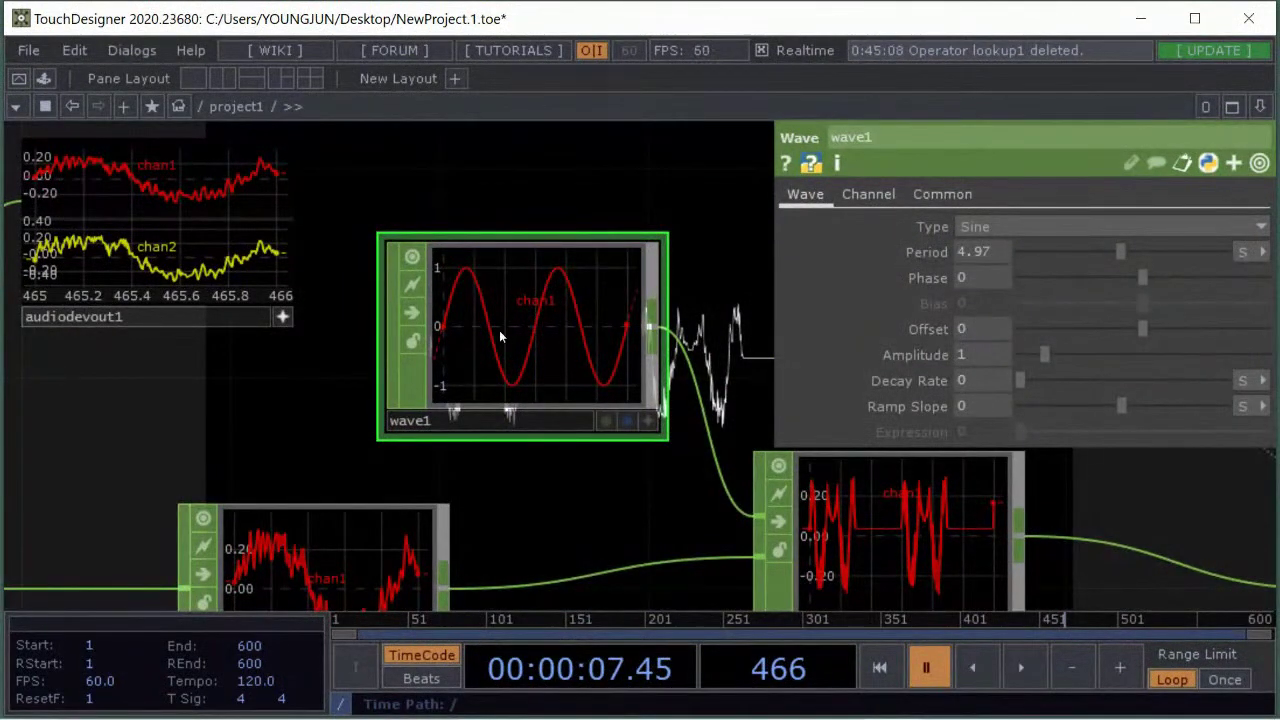
{"action": "middle_click", "coordinate": [537, 314]}
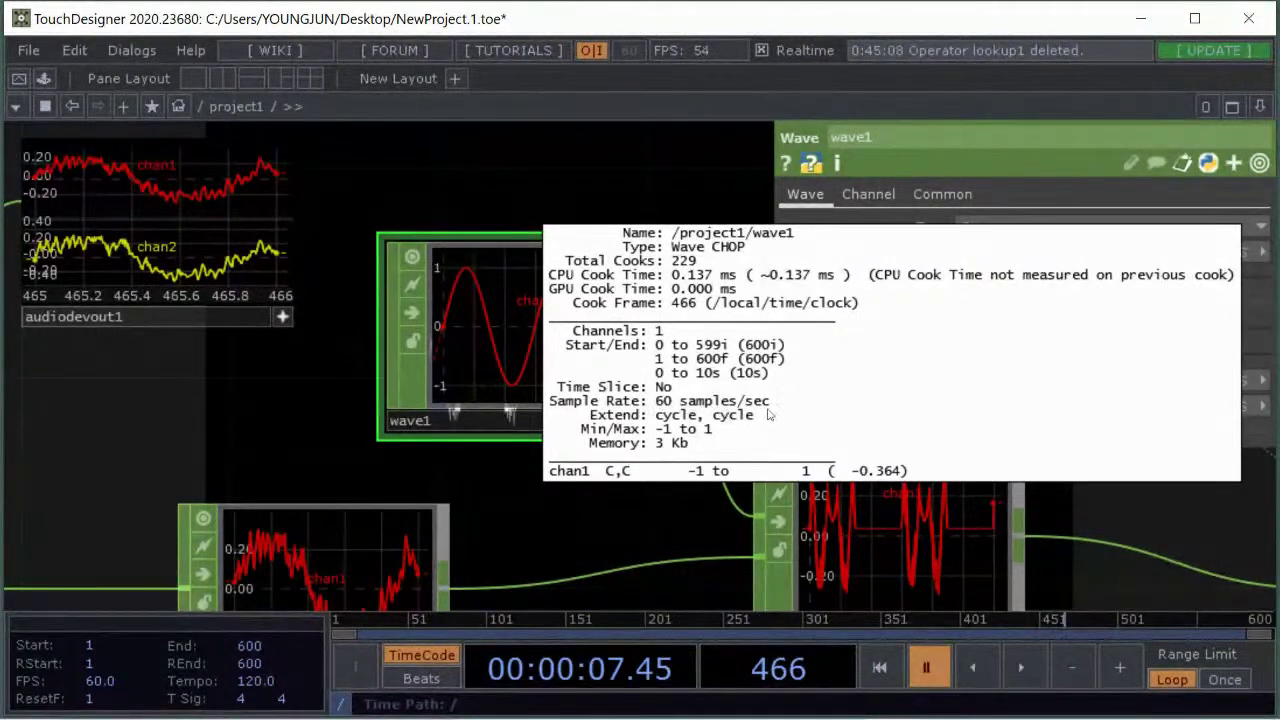
{"action": "middle_click", "coordinate": [550, 400]}
{"action": "left_click_drag", "start_coordinate": [506, 485], "coordinate": [566, 395]}
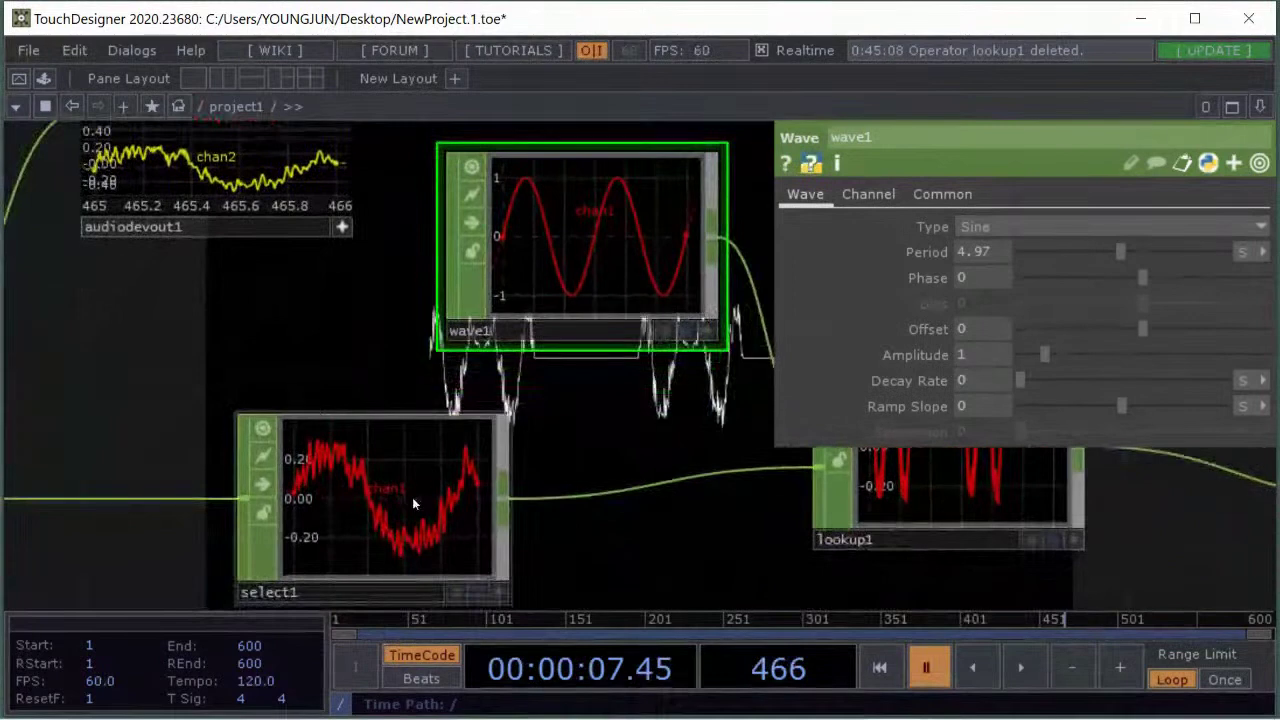
Read select1's operator info for its sample range and rate, and compare its signal with the neighbouring operators
{"action": "left_click", "coordinate": [412, 497]}
{"action": "middle_click", "coordinate": [411, 495]}
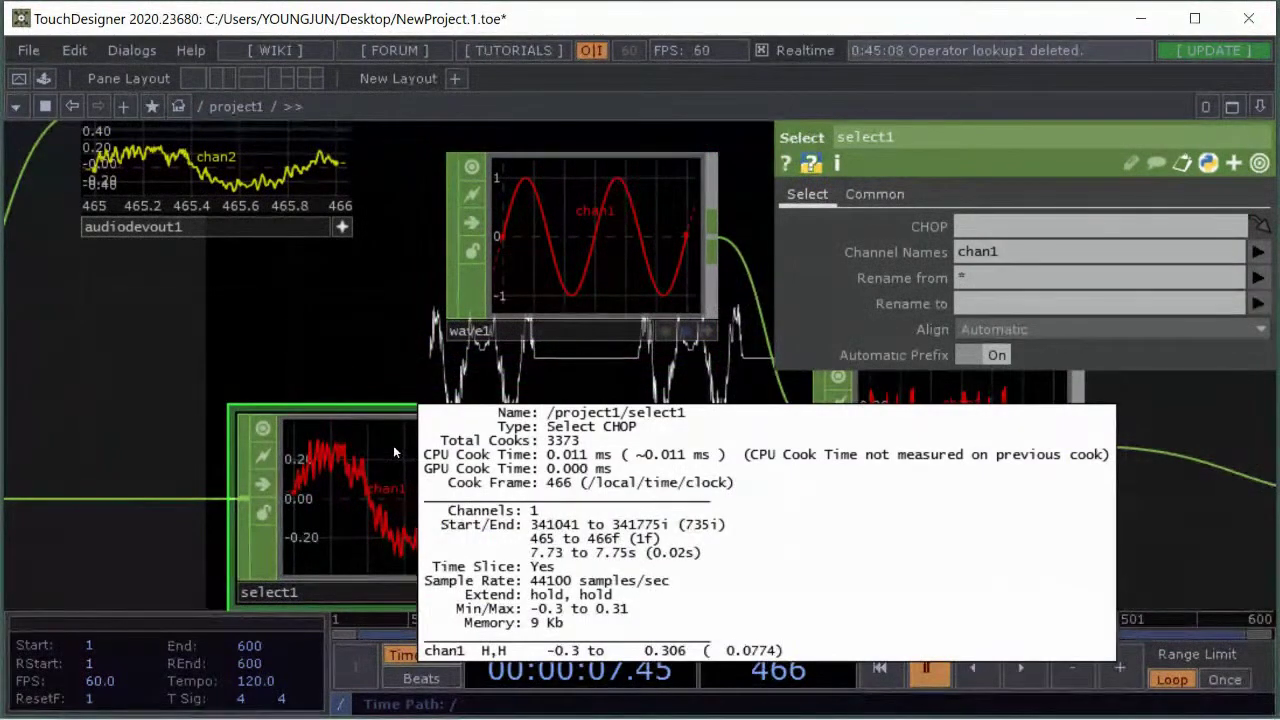
{"action": "middle_click_drag", "start_coordinate": [499, 421], "coordinate": [625, 371]}
{"action": "middle_click_drag", "start_coordinate": [717, 542], "coordinate": [600, 352]}
{"action": "middle_click_drag", "start_coordinate": [450, 430], "coordinate": [722, 434]}
{"action": "left_click_drag", "start_coordinate": [545, 421], "coordinate": [331, 408]}
{"action": "scroll", "coordinate": [541, 408], "scroll_direction": "down", "scroll_amount": 3}
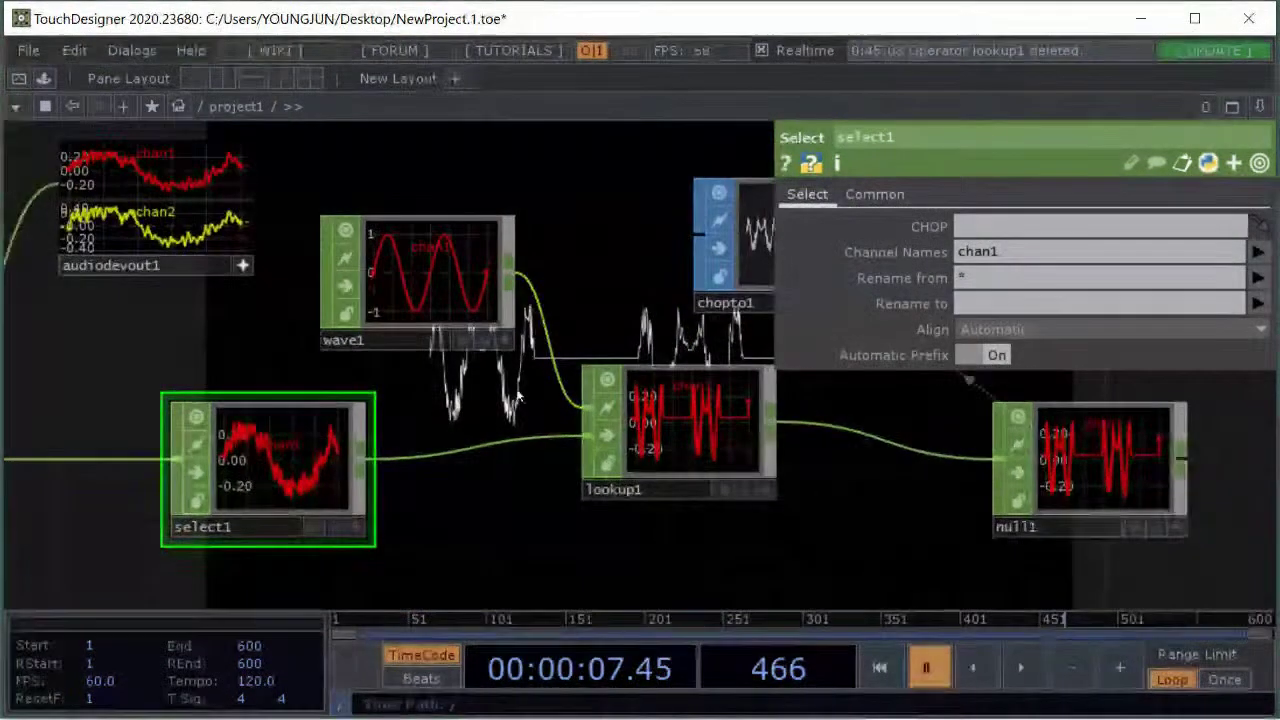
Check select1's common parameters and open wave1's channel parameters with the start, end and sample rate
{"action": "left_click", "coordinate": [444, 271]}
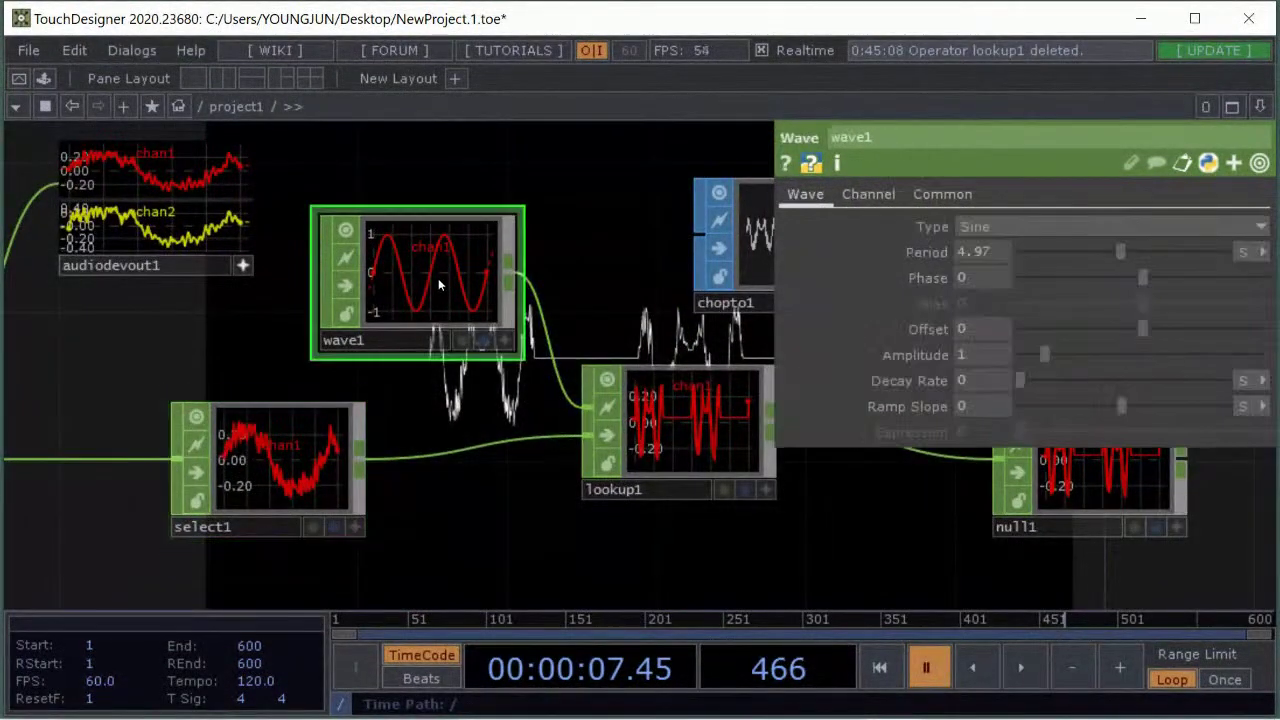
{"action": "left_click", "coordinate": [246, 480]}
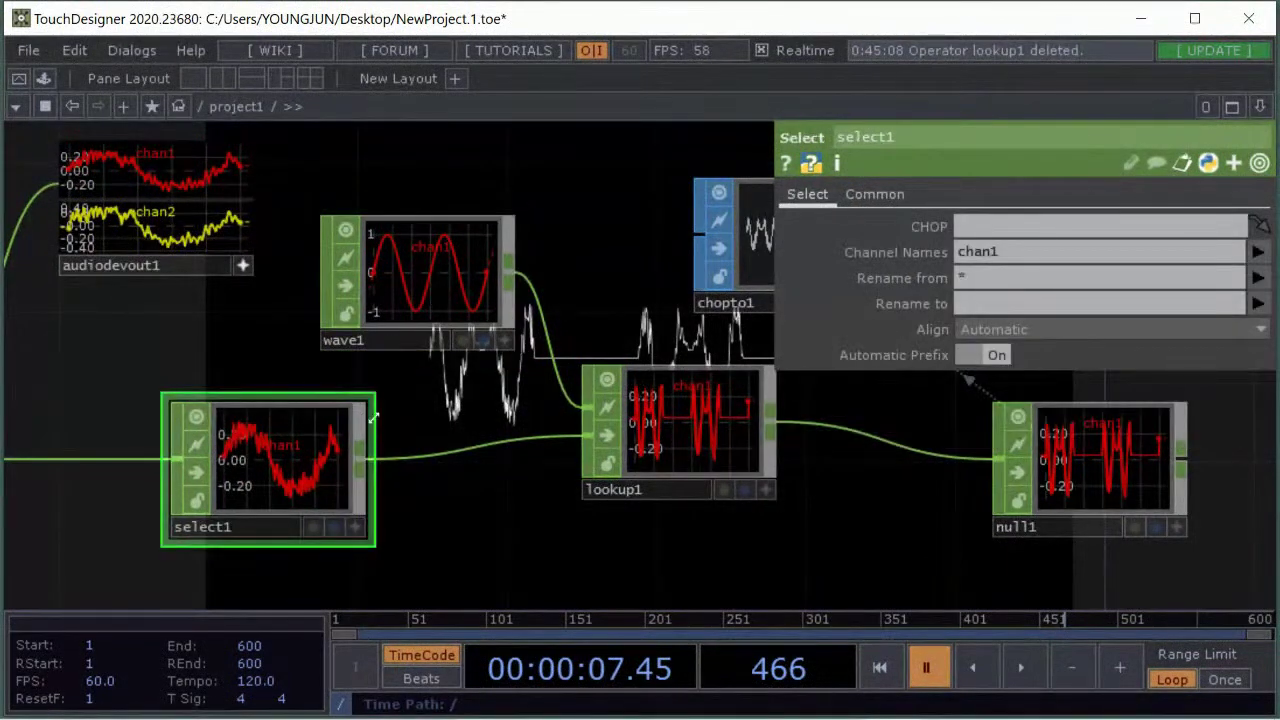
{"action": "left_click", "coordinate": [877, 194]}
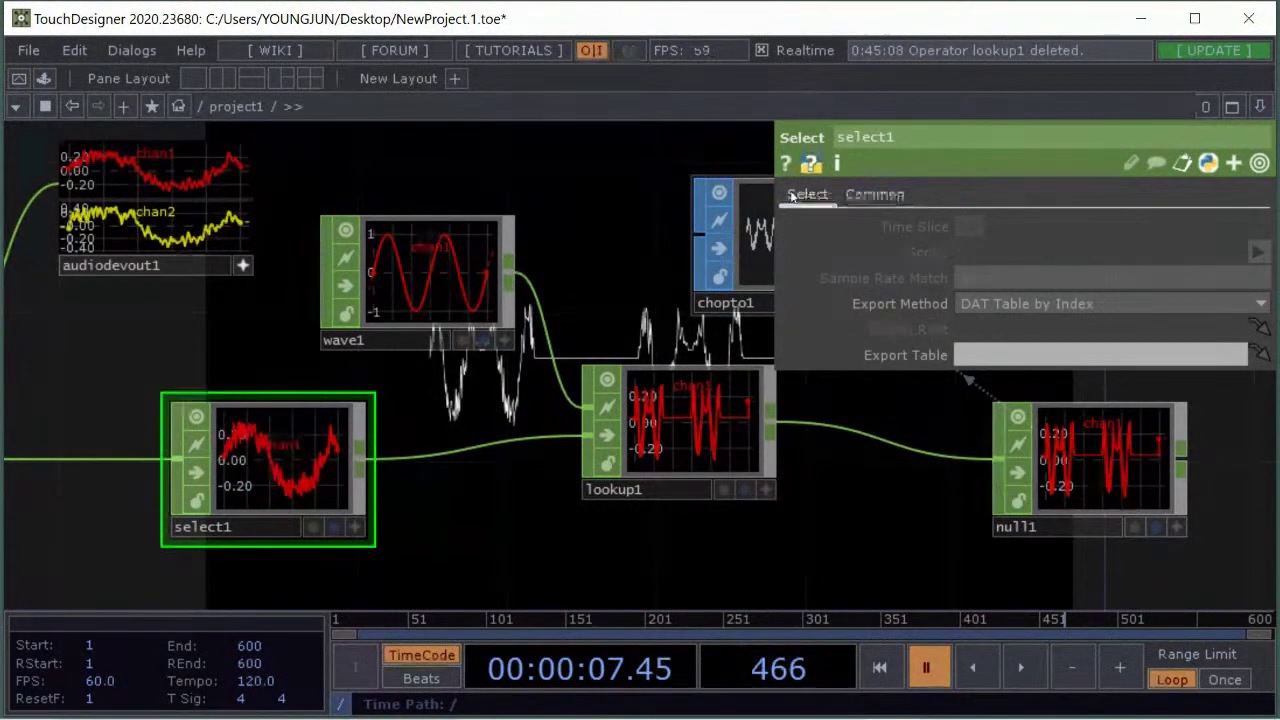
{"action": "left_click", "coordinate": [394, 296]}
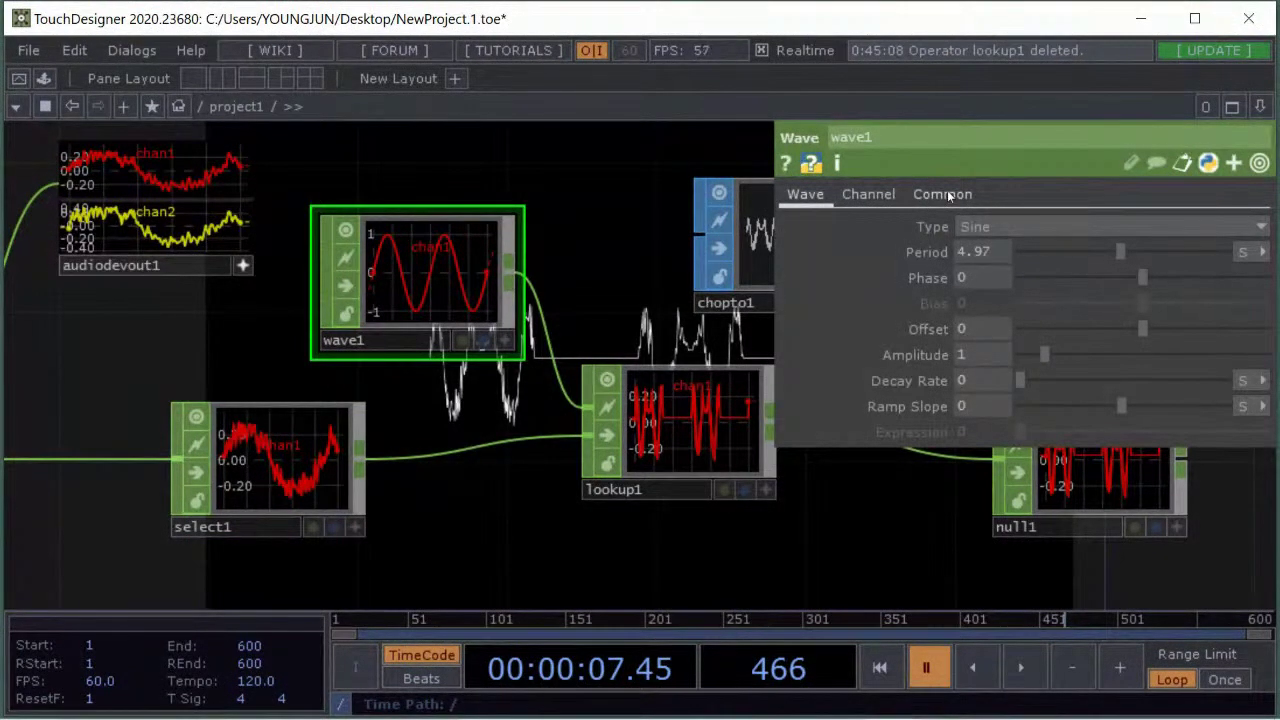
{"action": "left_click", "coordinate": [870, 195]}
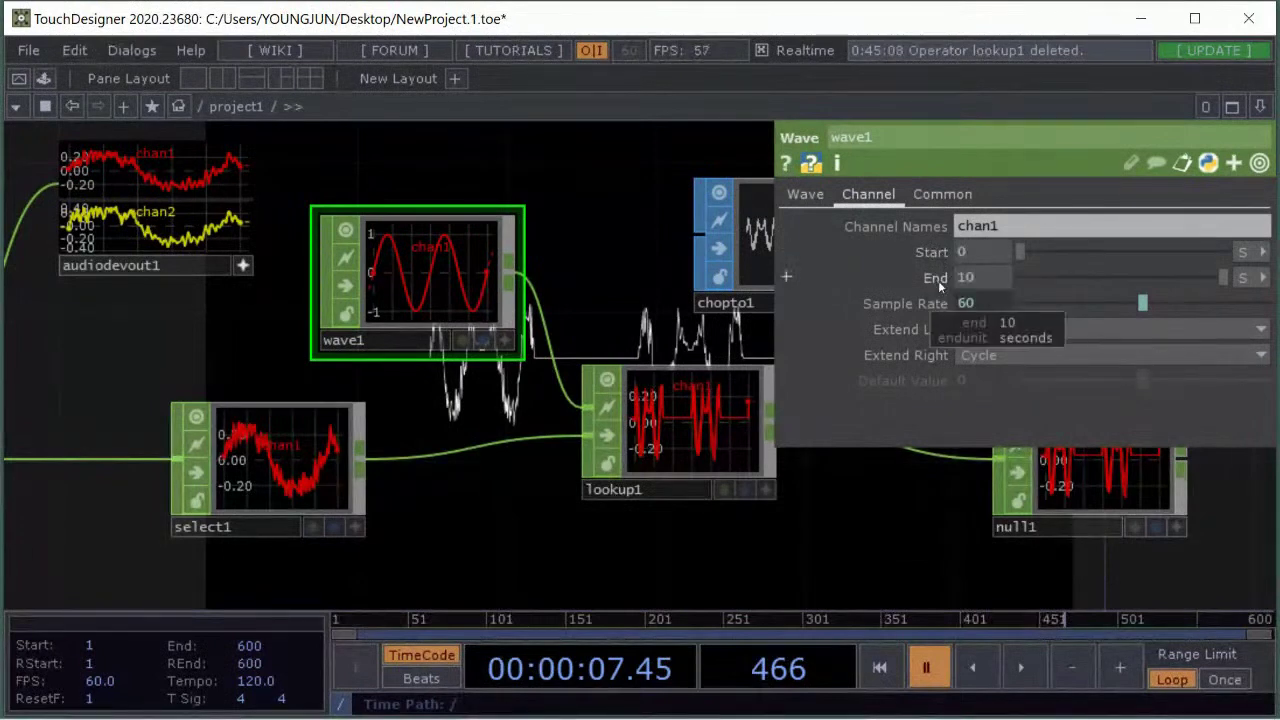
Try frames as the unit of wave1's Start value and return it to seconds
{"action": "left_click", "coordinate": [1250, 252]}
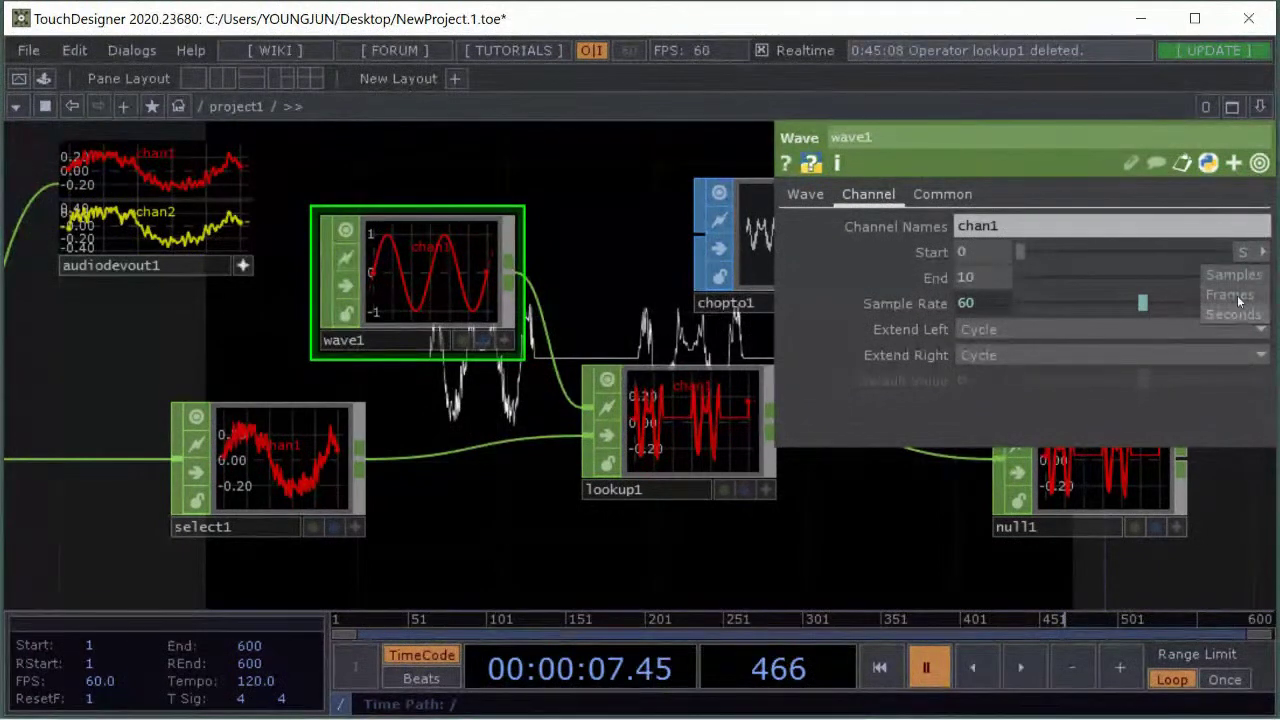
{"action": "left_click", "coordinate": [1242, 294]}
{"action": "left_click", "coordinate": [1248, 258]}
{"action": "left_click", "coordinate": [1234, 300]}
{"action": "left_click", "coordinate": [1250, 254]}
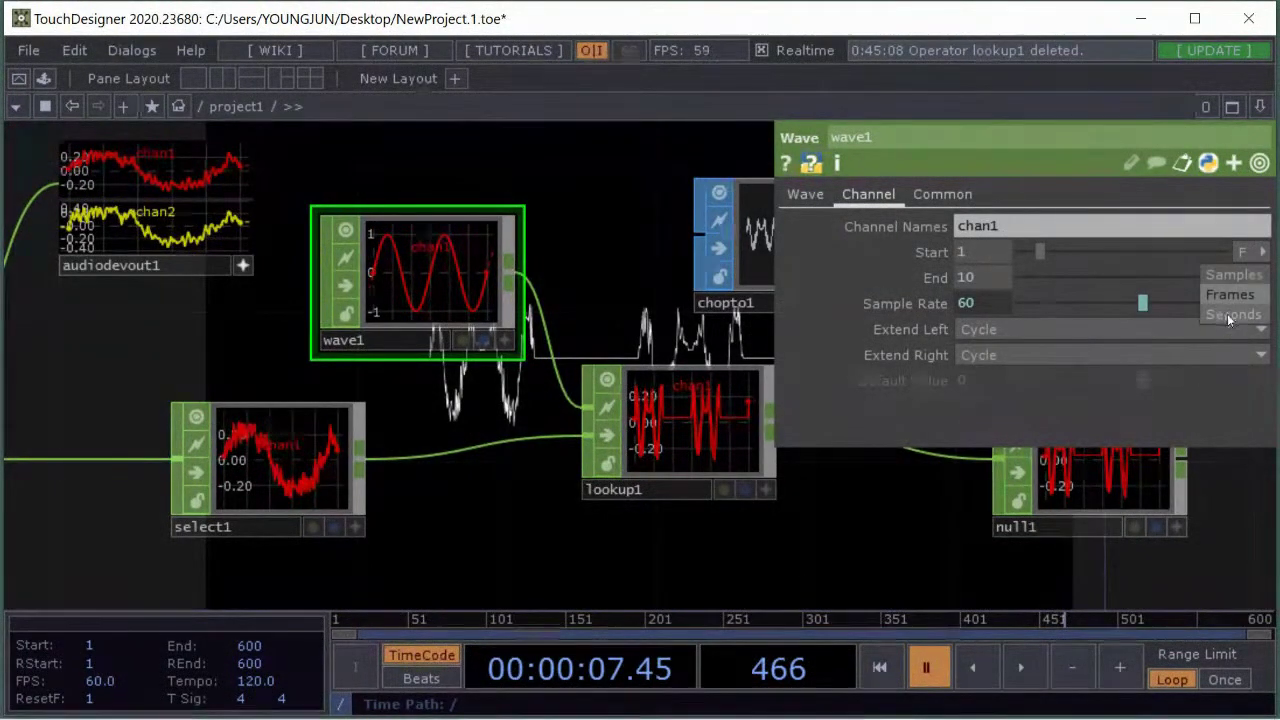
{"action": "left_click", "coordinate": [1226, 315]}
Set the units of wave1's Start and End values to samples
{"action": "left_click", "coordinate": [1254, 252]}
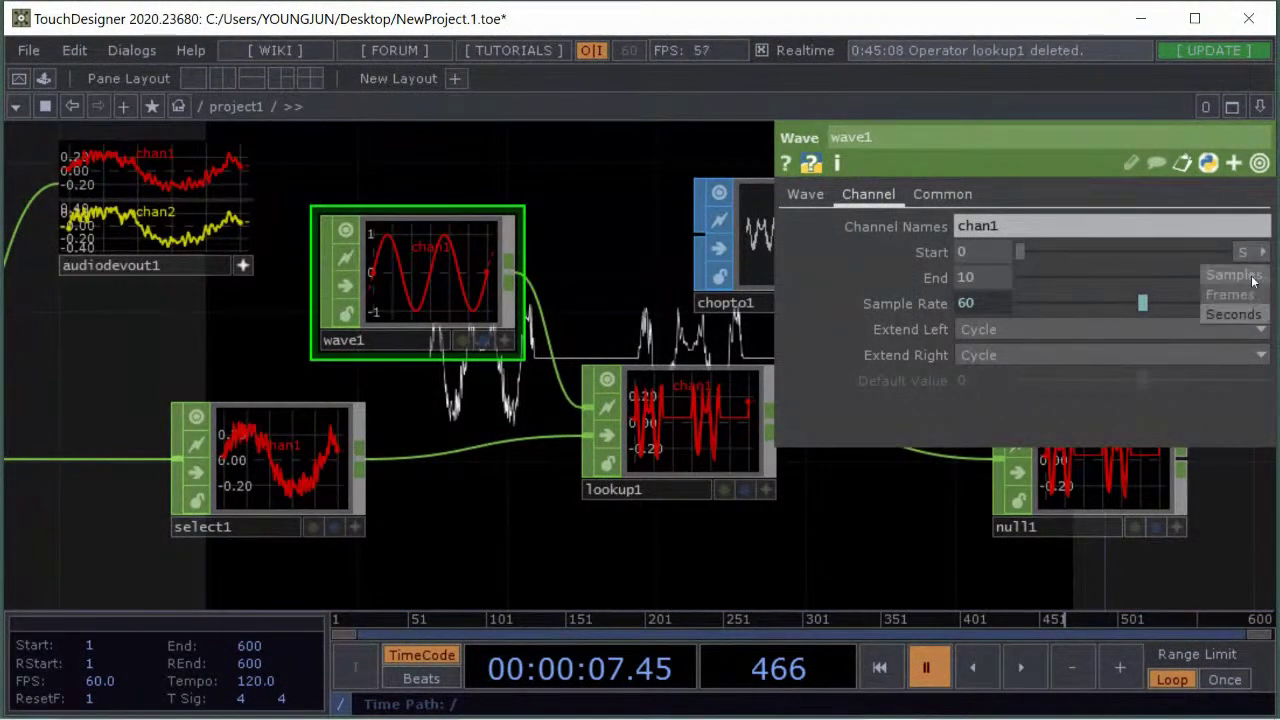
{"action": "left_click", "coordinate": [1250, 275]}
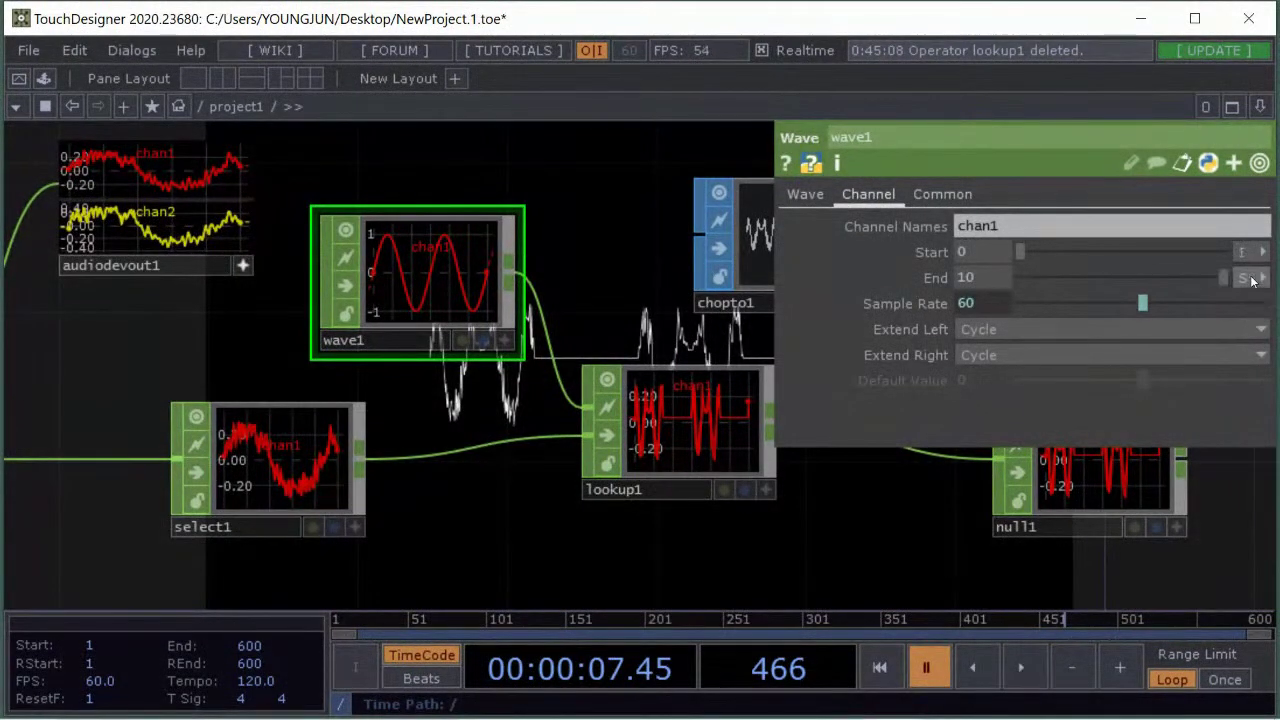
{"action": "left_click", "coordinate": [1250, 277]}
{"action": "left_click", "coordinate": [1226, 301]}
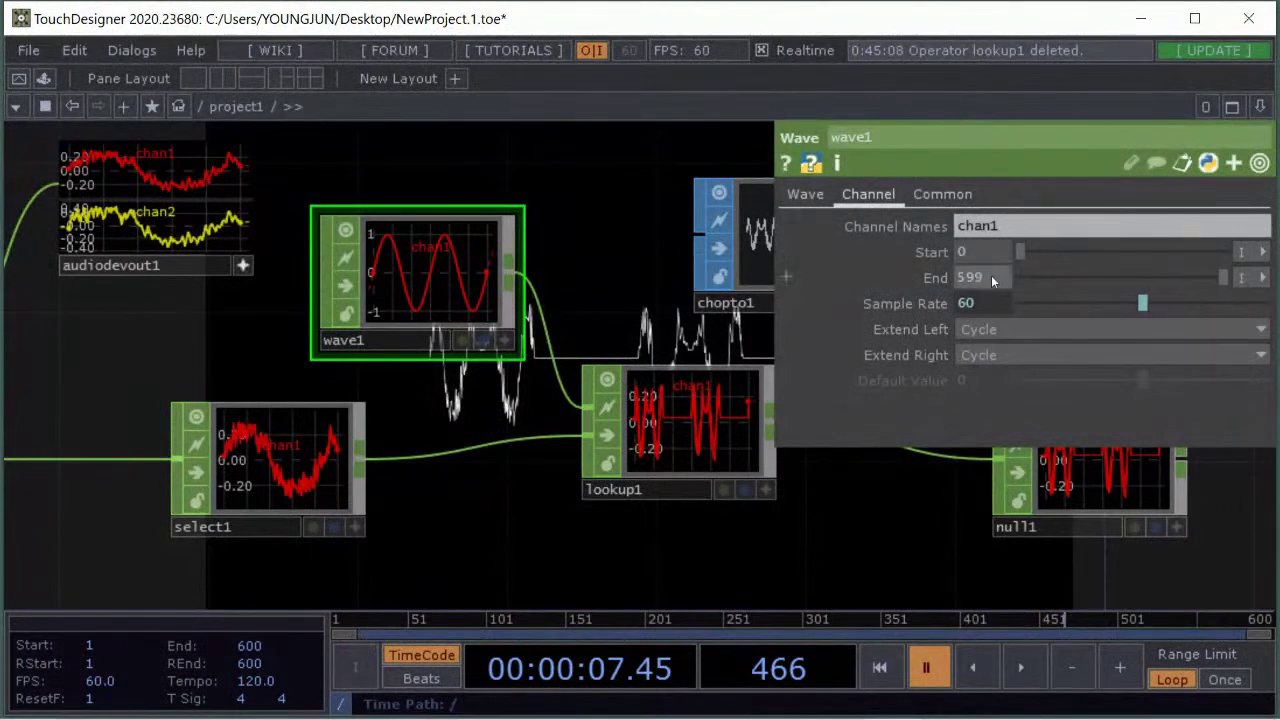
Set wave1's End to 735 samples
{"action": "left_click_drag", "start_coordinate": [369, 361], "coordinate": [397, 315]}
{"action": "left_click", "coordinate": [288, 425]}
{"action": "middle_click_drag", "start_coordinate": [287, 424], "coordinate": [612, 448]}
{"action": "middle_click_drag", "start_coordinate": [610, 400], "coordinate": [451, 224]}
{"action": "left_click", "coordinate": [451, 224]}
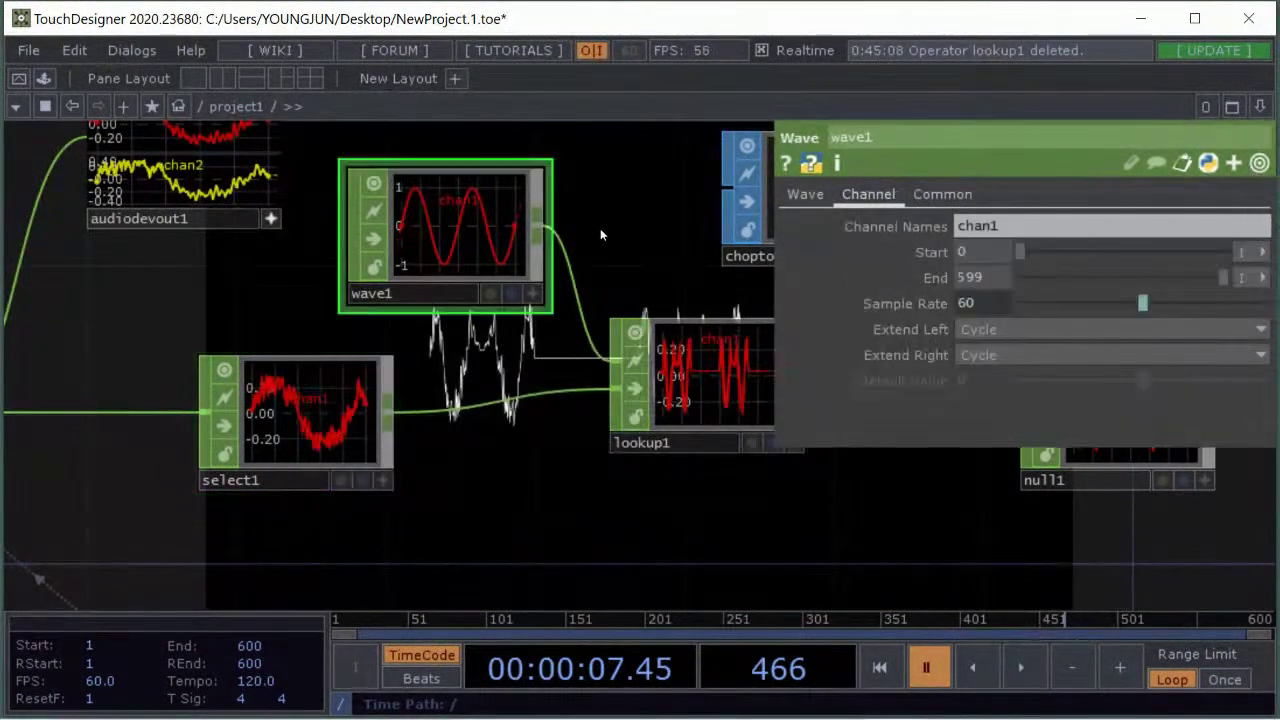
{"action": "left_click_drag", "start_coordinate": [600, 228], "coordinate": [580, 251]}
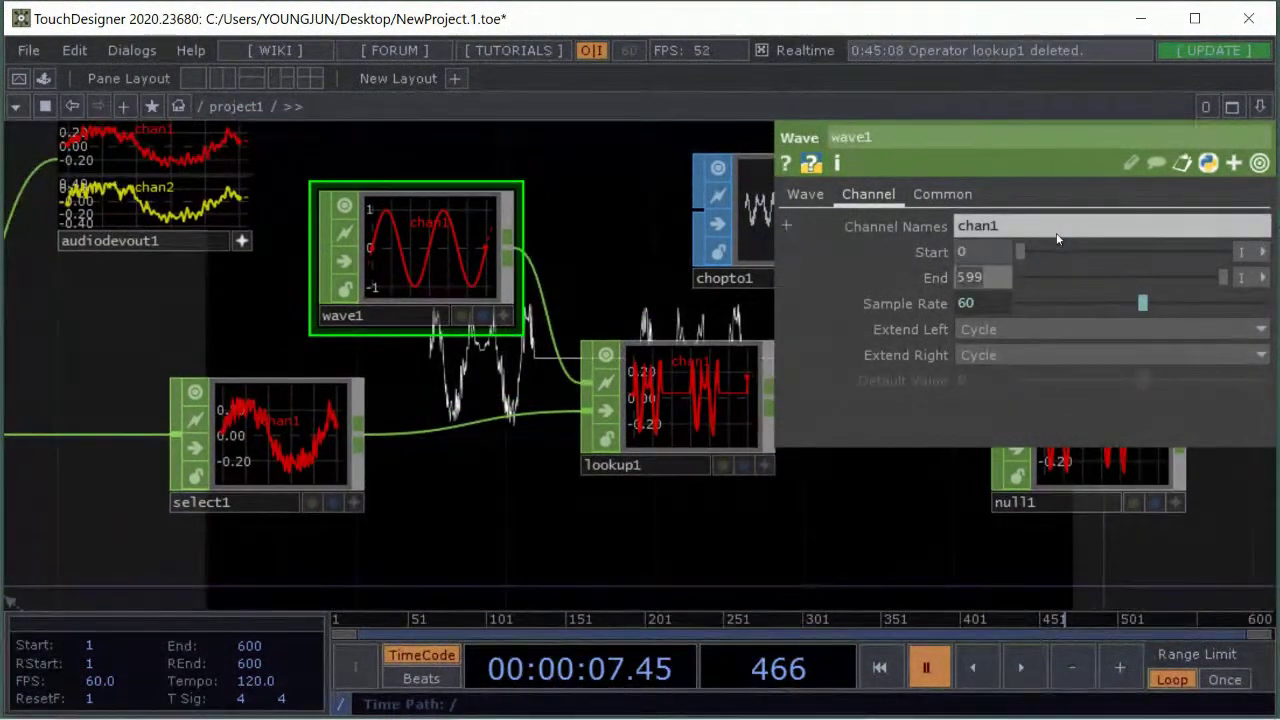
{"action": "type", "text": "2"}
{"action": "type", "text": "3"}
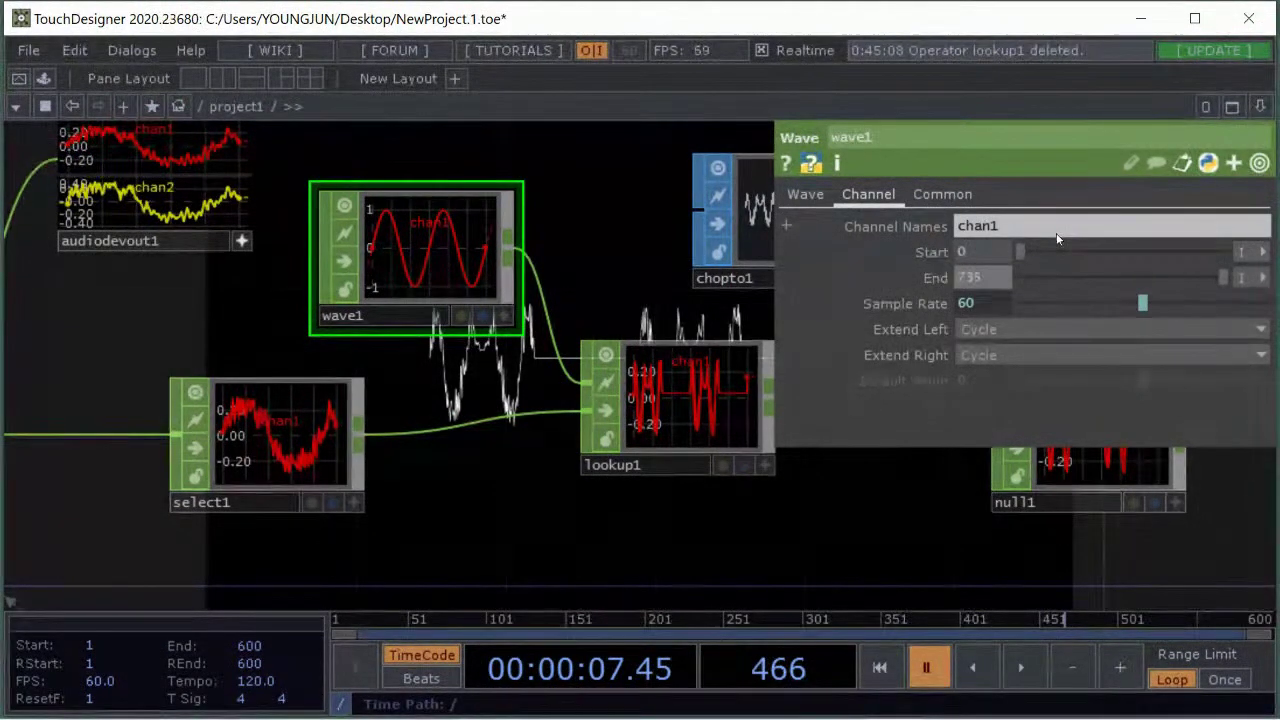
{"action": "type", "text": "5"}
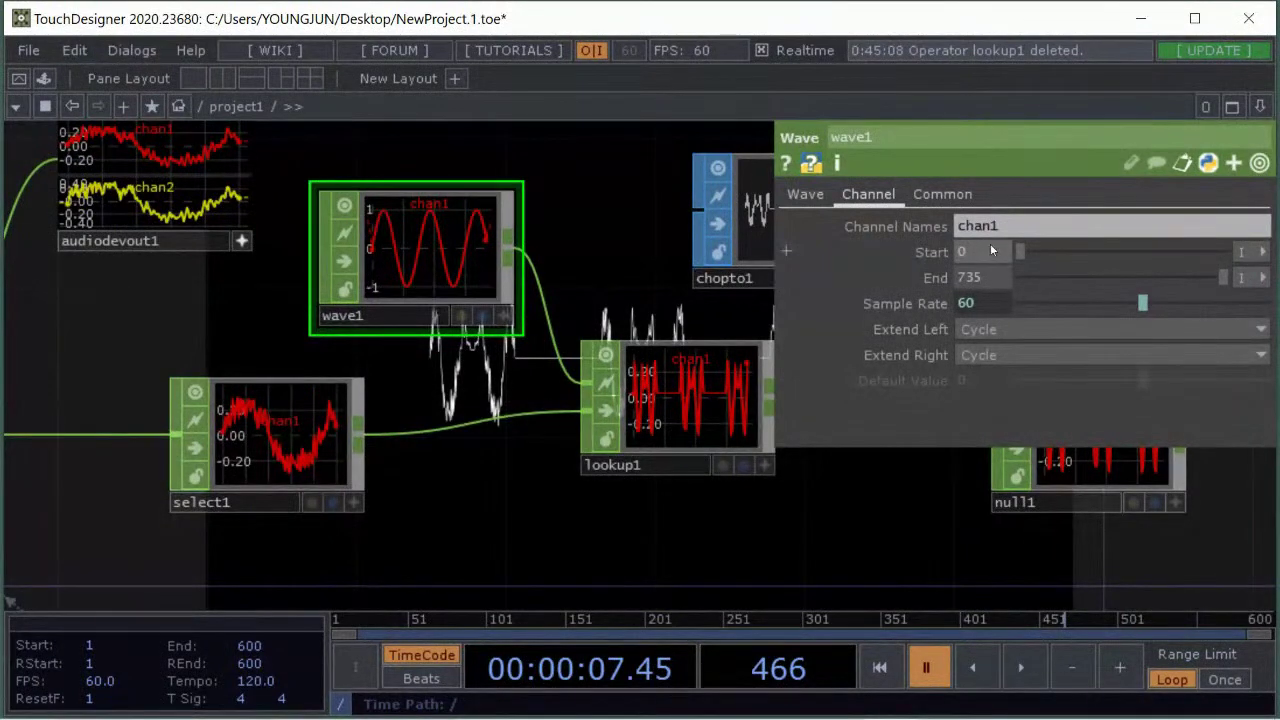
Correct wave1's End to 734 samples and check the operator info of select1 and wave1
{"action": "left_click", "coordinate": [988, 276]}
{"action": "key", "text": "BackSpace"}
{"action": "left_click", "coordinate": [248, 423]}
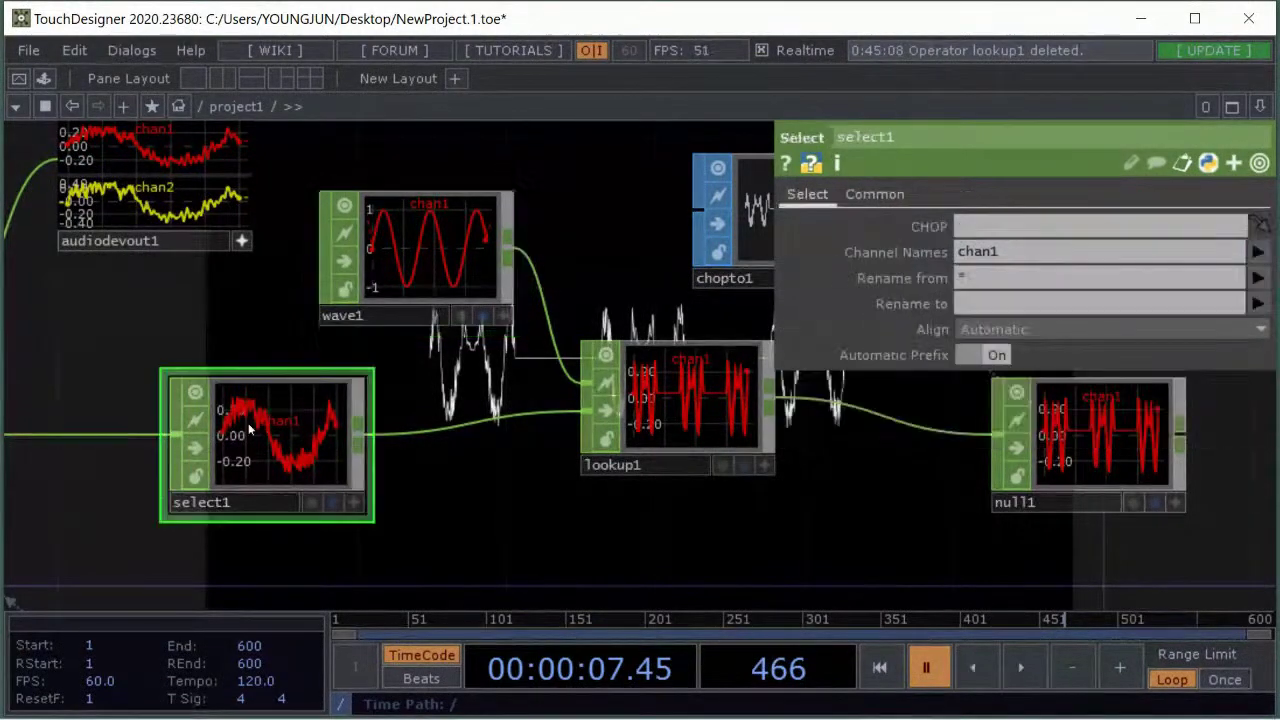
{"action": "middle_click", "coordinate": [250, 428]}
{"action": "left_click", "coordinate": [455, 237]}
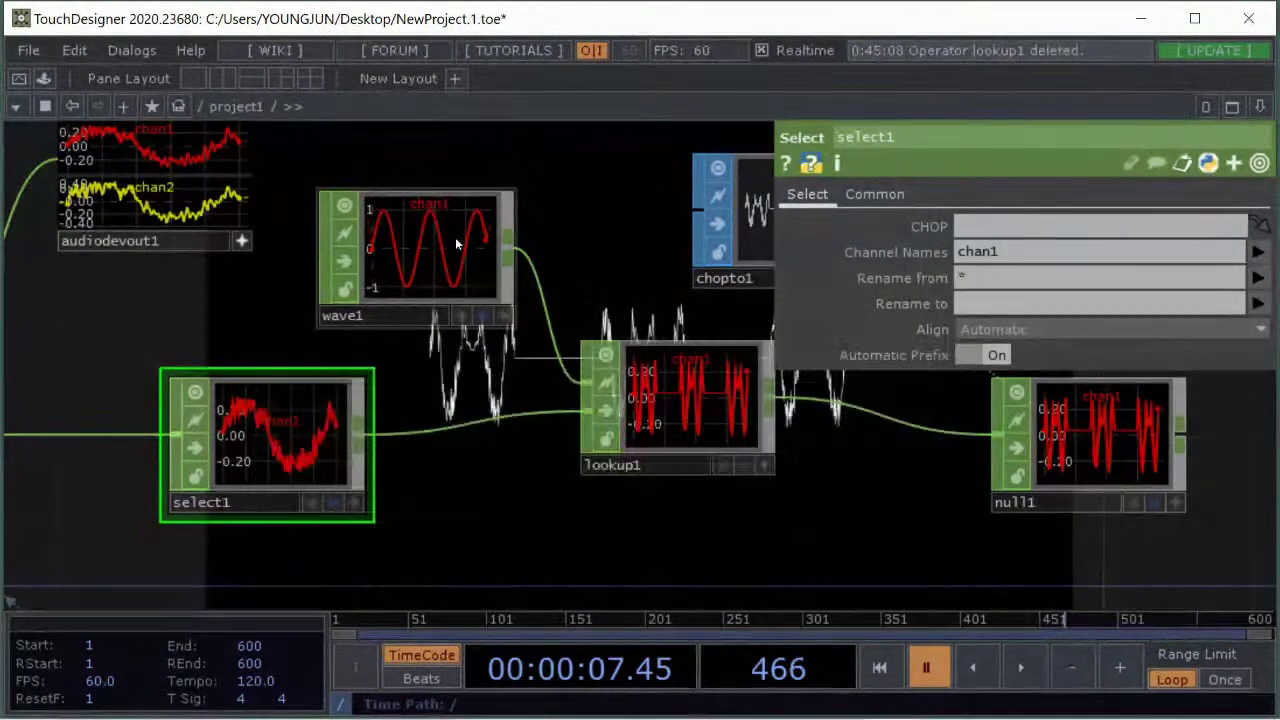
{"action": "middle_click", "coordinate": [455, 237]}
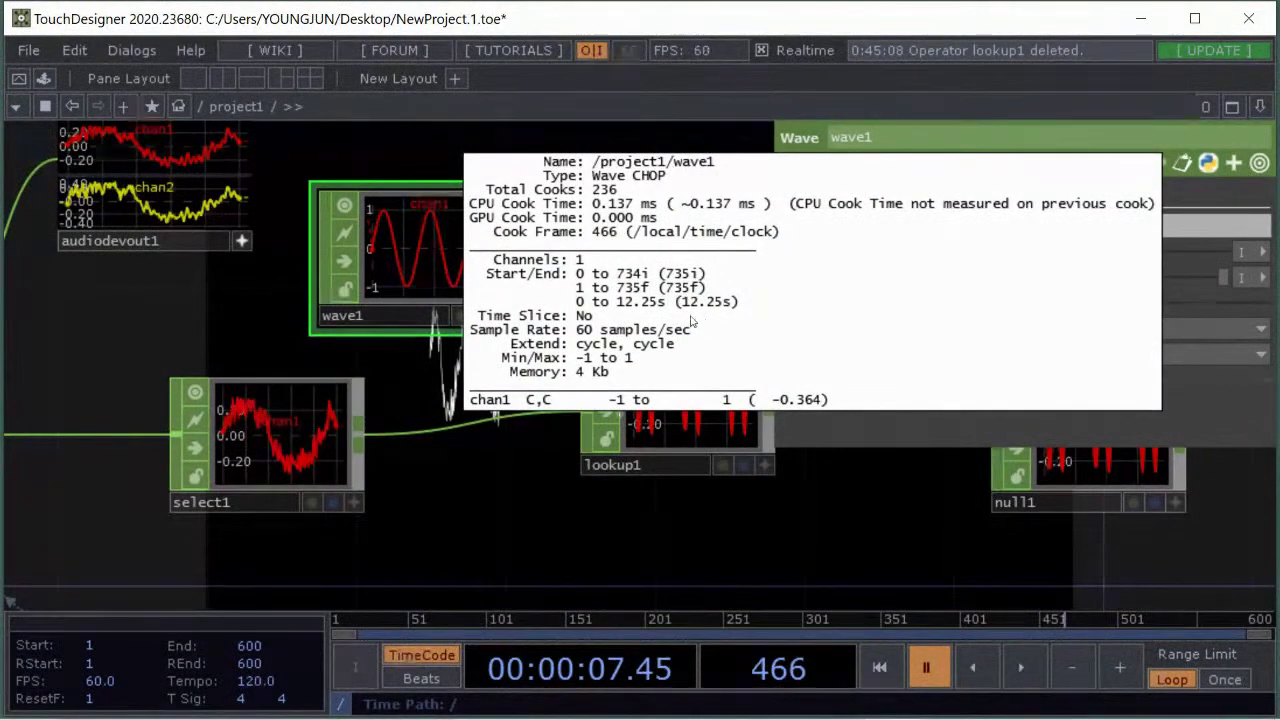
Play the timeline to watch the reshaped waveform across the network, and pause it
{"action": "key", "text": "space"}
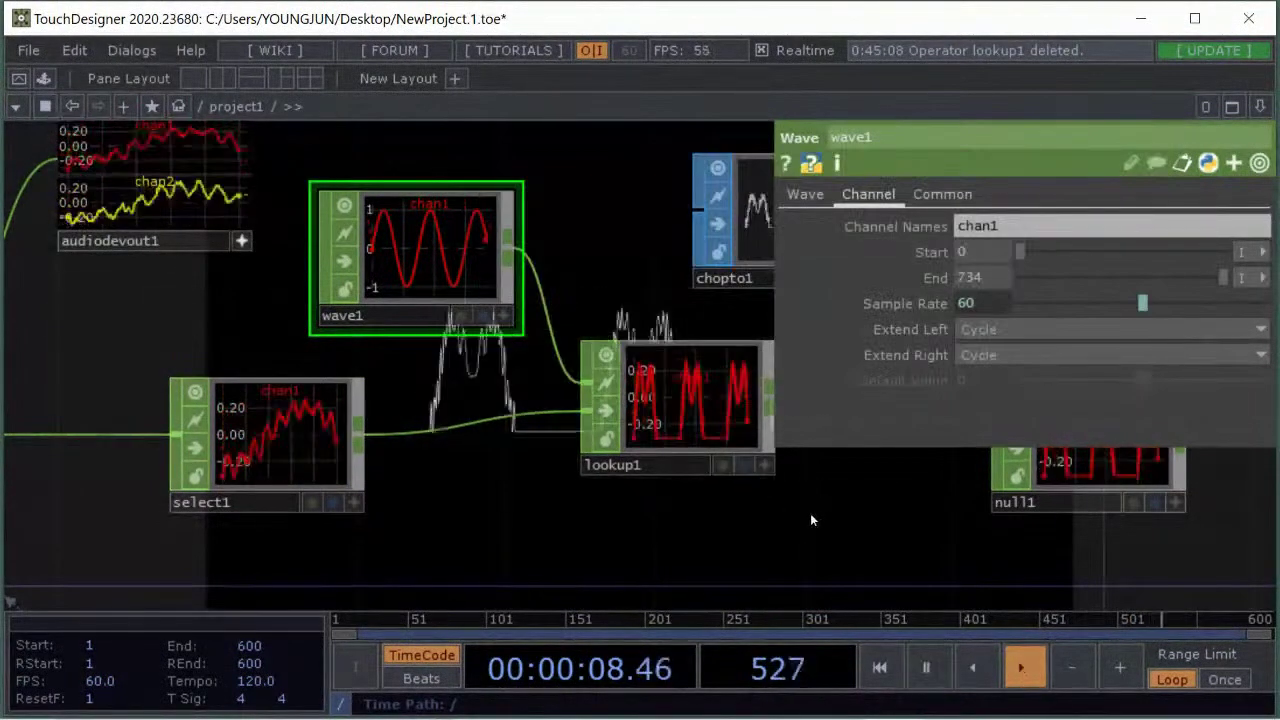
{"action": "left_click_drag", "start_coordinate": [772, 505], "coordinate": [617, 529]}
{"action": "scroll", "coordinate": [642, 523], "scroll_direction": "down", "scroll_amount": 3}
{"action": "left_click_drag", "start_coordinate": [697, 513], "coordinate": [527, 483]}
{"action": "key", "text": "p"}
{"action": "left_click_drag", "start_coordinate": [937, 511], "coordinate": [1010, 634]}
{"action": "scroll", "coordinate": [807, 455], "scroll_direction": "down", "scroll_amount": 3}
{"action": "left_click_drag", "start_coordinate": [1151, 505], "coordinate": [995, 392]}
{"action": "key", "text": "space"}
Examine the wave1, select1 and lookup1 signals with wave1's channel parameters open
{"action": "scroll", "coordinate": [482, 352], "scroll_direction": "up", "scroll_amount": 3}
{"action": "scroll", "coordinate": [478, 352], "scroll_direction": "up", "scroll_amount": 2}
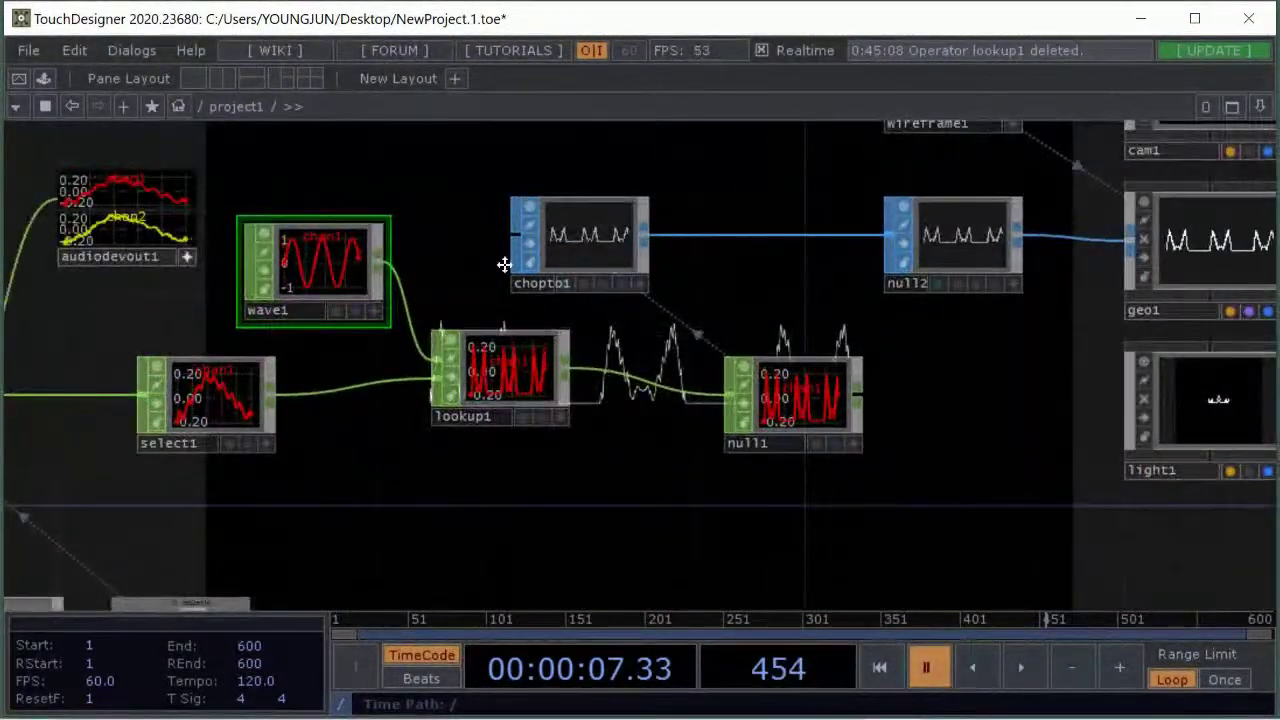
{"action": "left_click_drag", "start_coordinate": [469, 263], "coordinate": [547, 280]}
{"action": "key", "text": "p"}
{"action": "left_click_drag", "start_coordinate": [706, 317], "coordinate": [571, 325]}
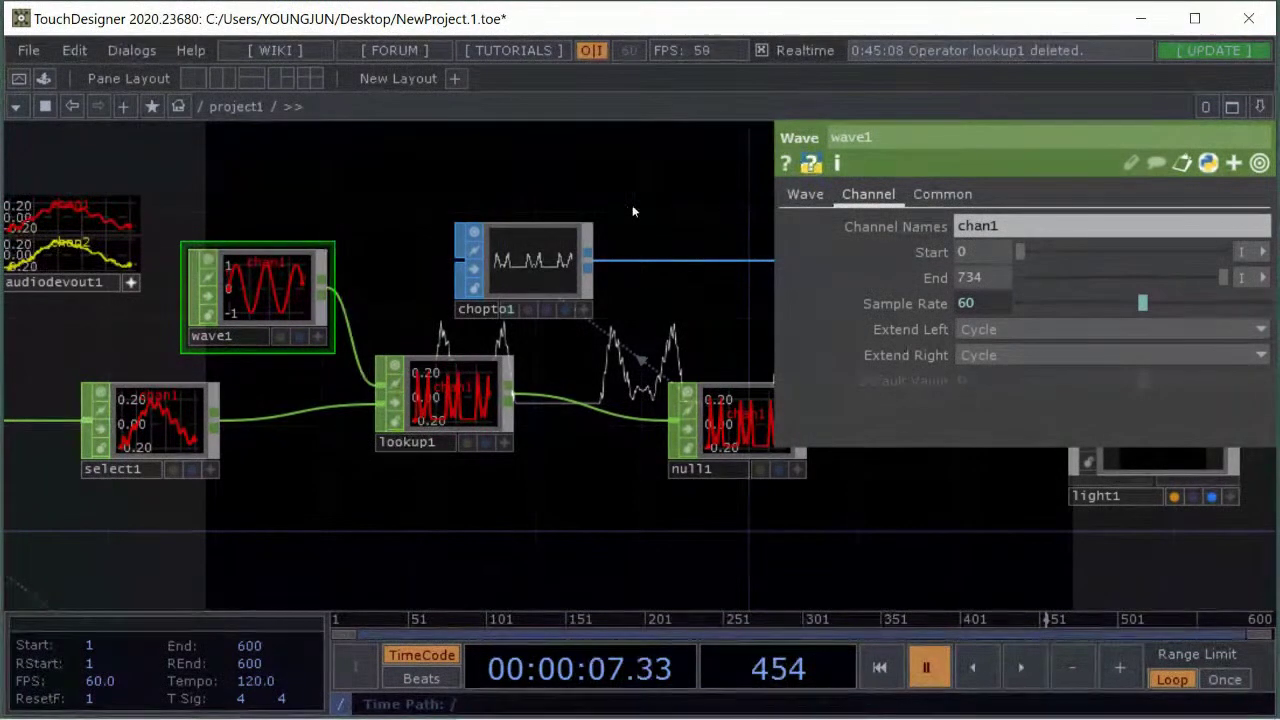
{"action": "left_click_drag", "start_coordinate": [656, 172], "coordinate": [658, 148]}
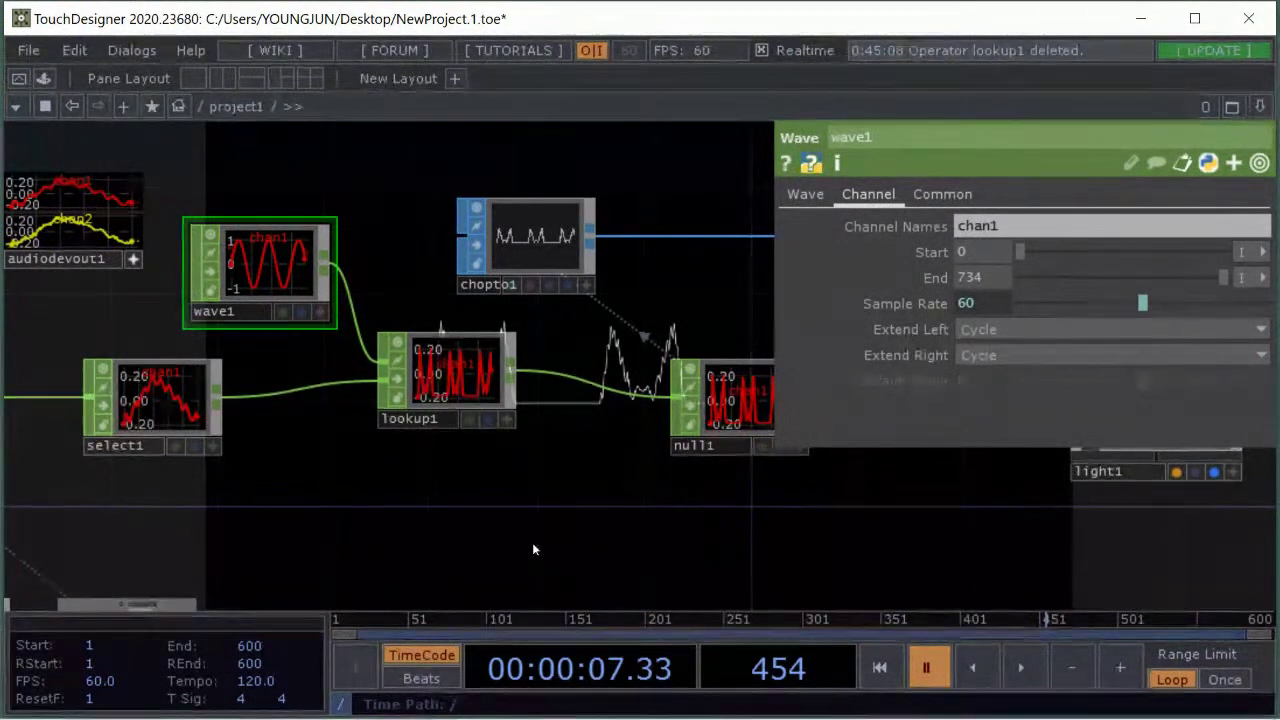
Align lookup1 in a row with select1 and null1, and place wave1 above the row between select1 and lookup1
{"action": "scroll", "coordinate": [620, 480], "scroll_direction": "down", "scroll_amount": 3}
{"action": "left_click_drag", "start_coordinate": [510, 432], "coordinate": [320, 382]}
{"action": "scroll", "coordinate": [561, 475], "scroll_direction": "down", "scroll_amount": 2}
{"action": "left_click_drag", "start_coordinate": [661, 463], "coordinate": [737, 508]}
{"action": "scroll", "coordinate": [578, 414], "scroll_direction": "up", "scroll_amount": 1}
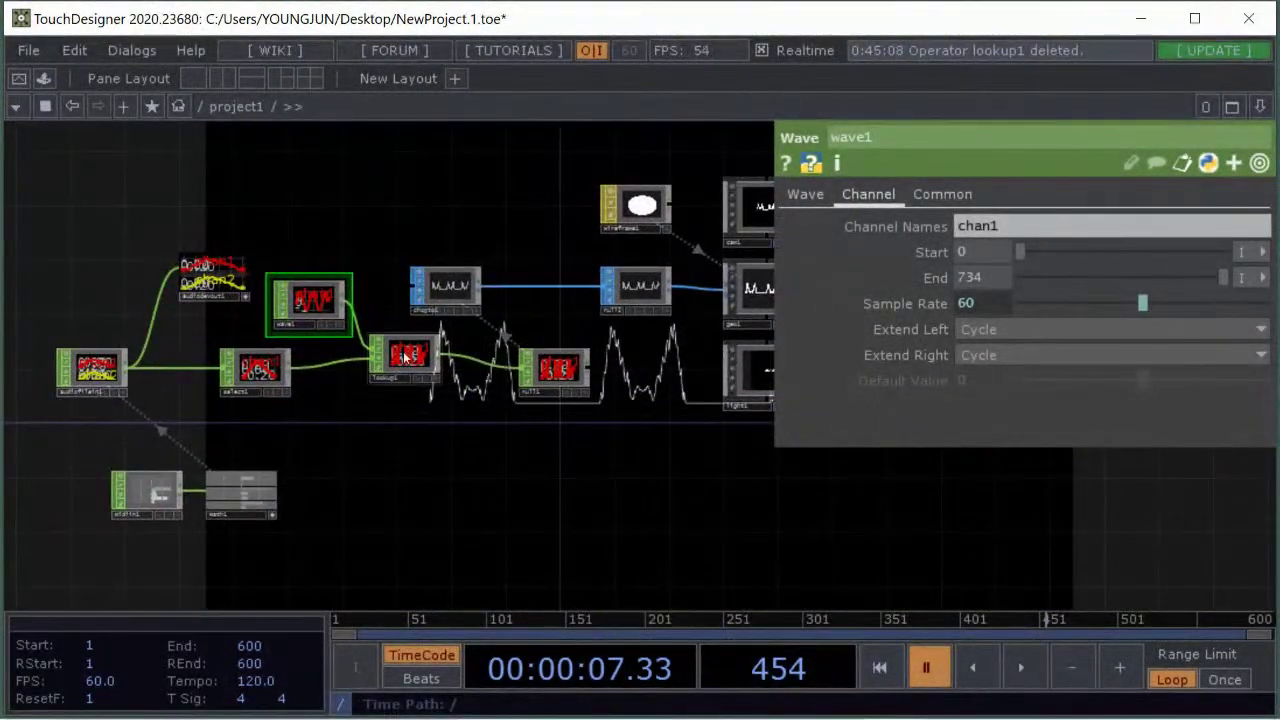
{"action": "left_click_drag", "start_coordinate": [398, 356], "coordinate": [398, 370]}
{"action": "left_click", "coordinate": [262, 367]}
{"action": "mouse_move", "coordinate": [305, 300]}
{"action": "left_mouse_down"}
{"action": "mouse_move", "coordinate": [332, 273]}
{"action": "mouse_move", "coordinate": [320, 286]}
{"action": "left_mouse_up"}
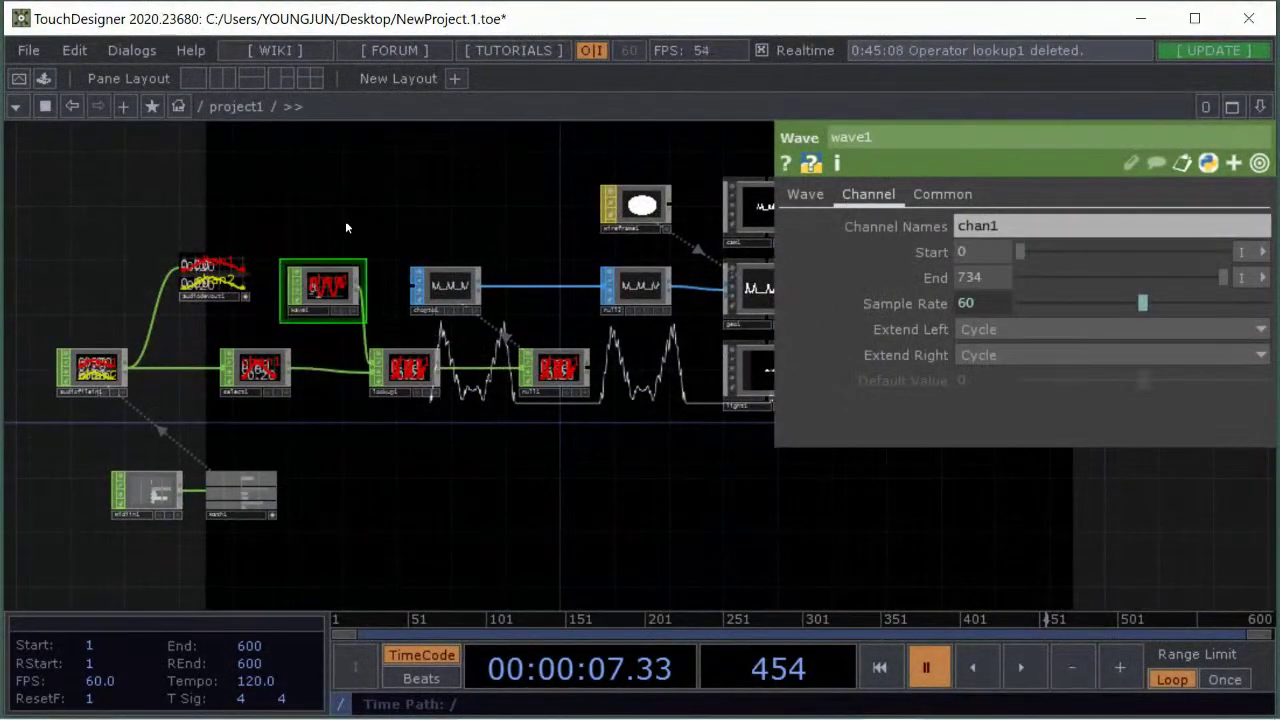
{"action": "left_click_drag", "start_coordinate": [346, 226], "coordinate": [352, 223]}
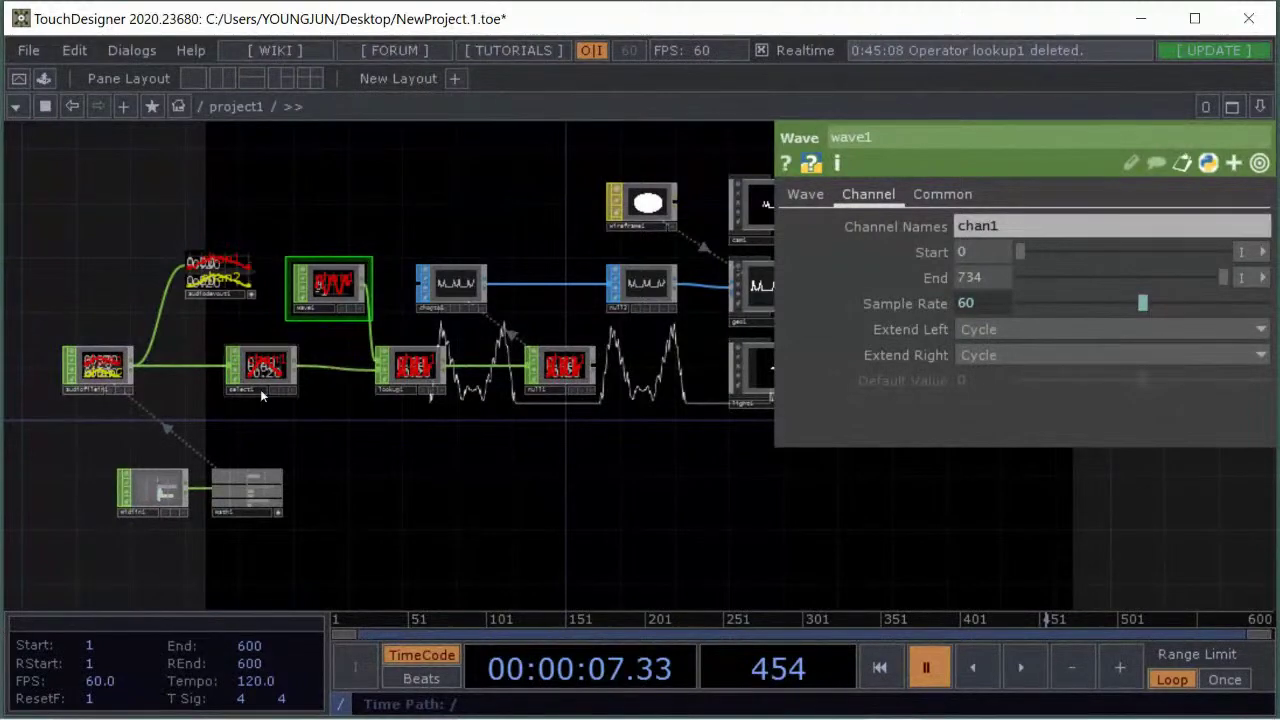
Undo the accidental resize of null1
{"action": "scroll", "coordinate": [505, 241], "scroll_direction": "up", "scroll_amount": 2}
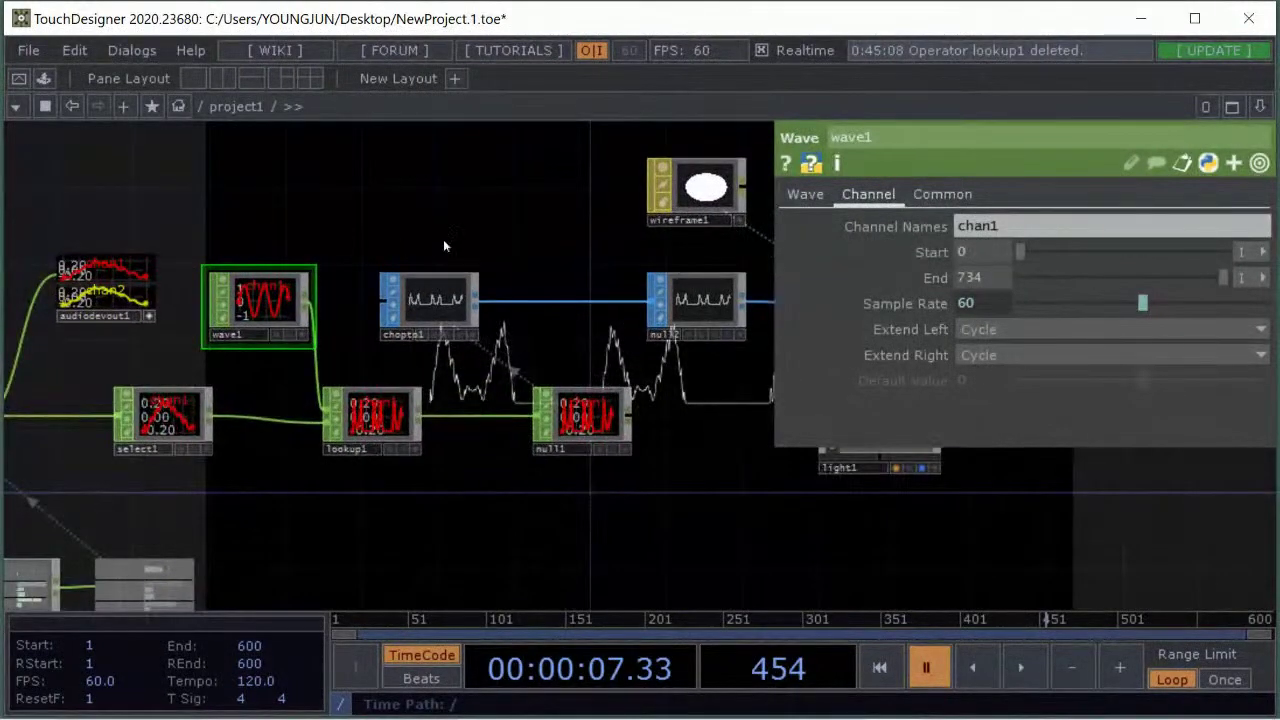
{"action": "key", "text": "p"}
{"action": "mouse_move", "coordinate": [628, 441]}
{"action": "left_mouse_down"}
{"action": "mouse_move", "coordinate": [971, 414]}
{"action": "mouse_move", "coordinate": [600, 432]}
{"action": "mouse_move", "coordinate": [606, 446]}
{"action": "left_mouse_up"}
{"action": "key", "text": "ctrl+z"}
{"action": "left_click_drag", "start_coordinate": [609, 541], "coordinate": [772, 455]}
{"action": "scroll", "coordinate": [788, 446], "scroll_direction": "down", "scroll_amount": 2}
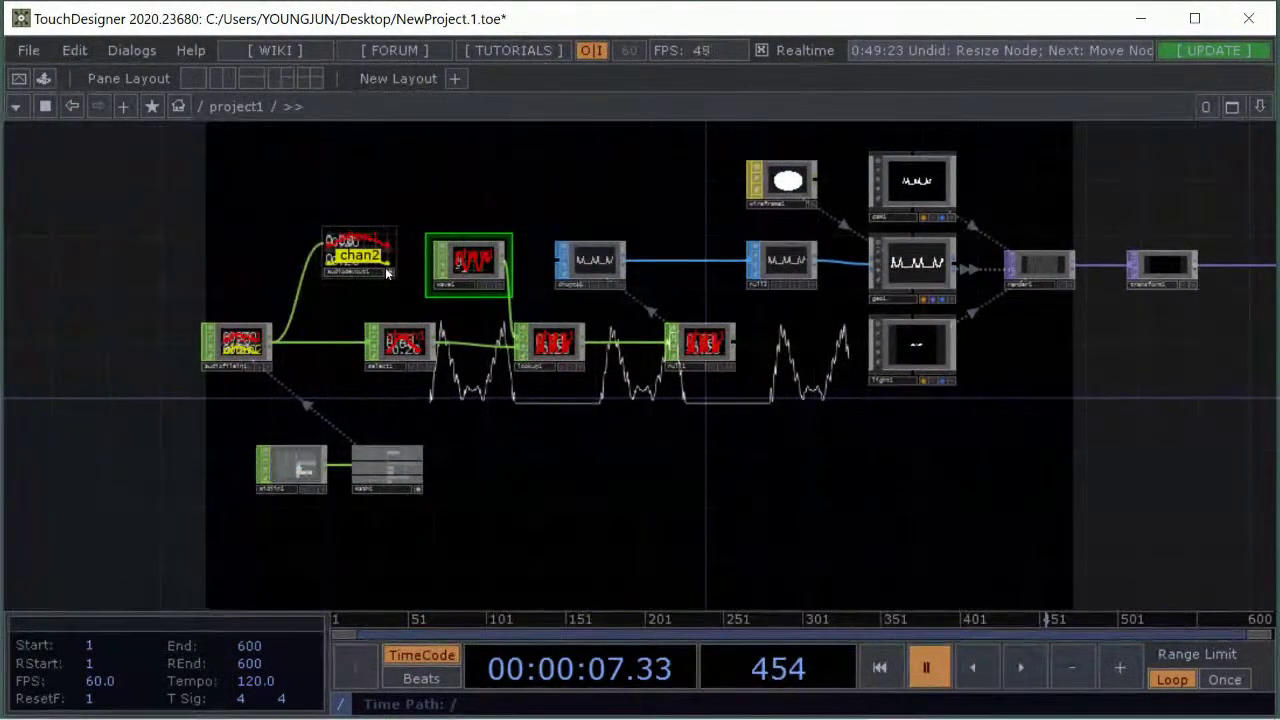
Review the CHOP chain from audiofilein1 through select1 and lookup1 to null1
{"action": "scroll", "coordinate": [350, 292], "scroll_direction": "up", "scroll_amount": 3}
{"action": "left_click", "coordinate": [157, 328]}
{"action": "left_click_drag", "start_coordinate": [365, 252], "coordinate": [350, 276]}
{"action": "left_click", "coordinate": [470, 350]}
{"action": "left_click_drag", "start_coordinate": [530, 303], "coordinate": [487, 342]}
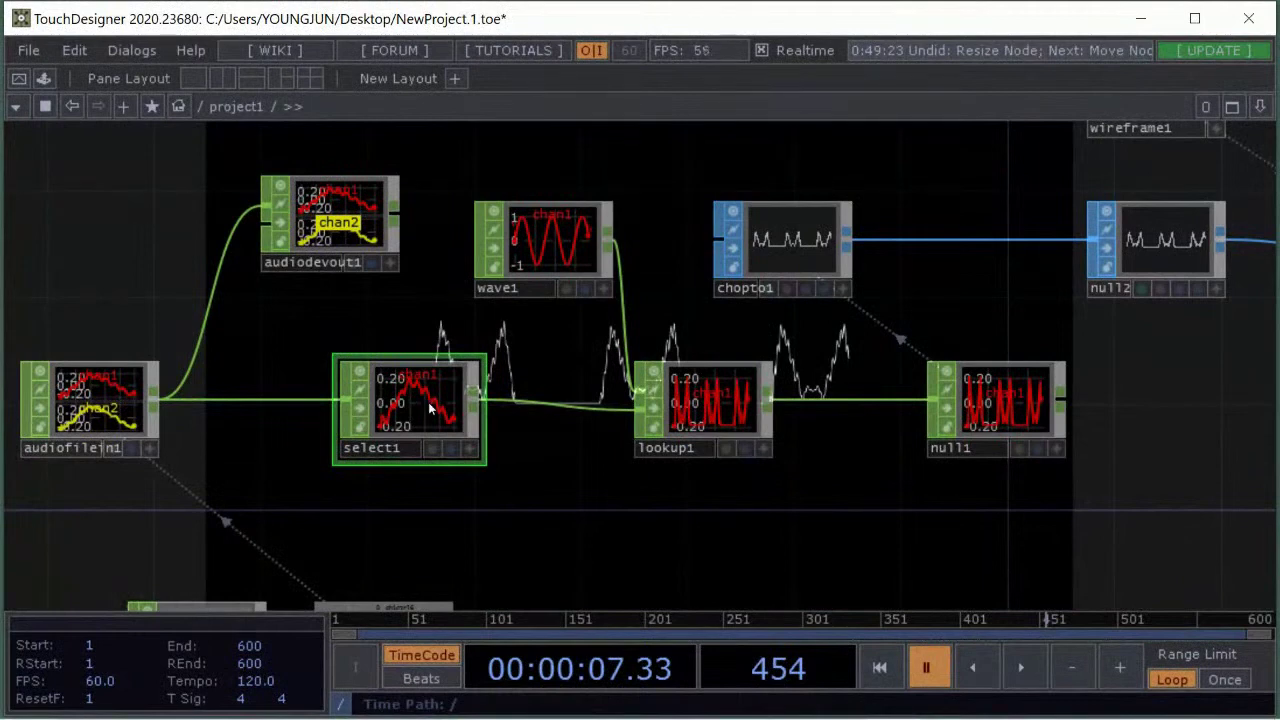
{"action": "left_click_drag", "start_coordinate": [566, 511], "coordinate": [533, 499]}
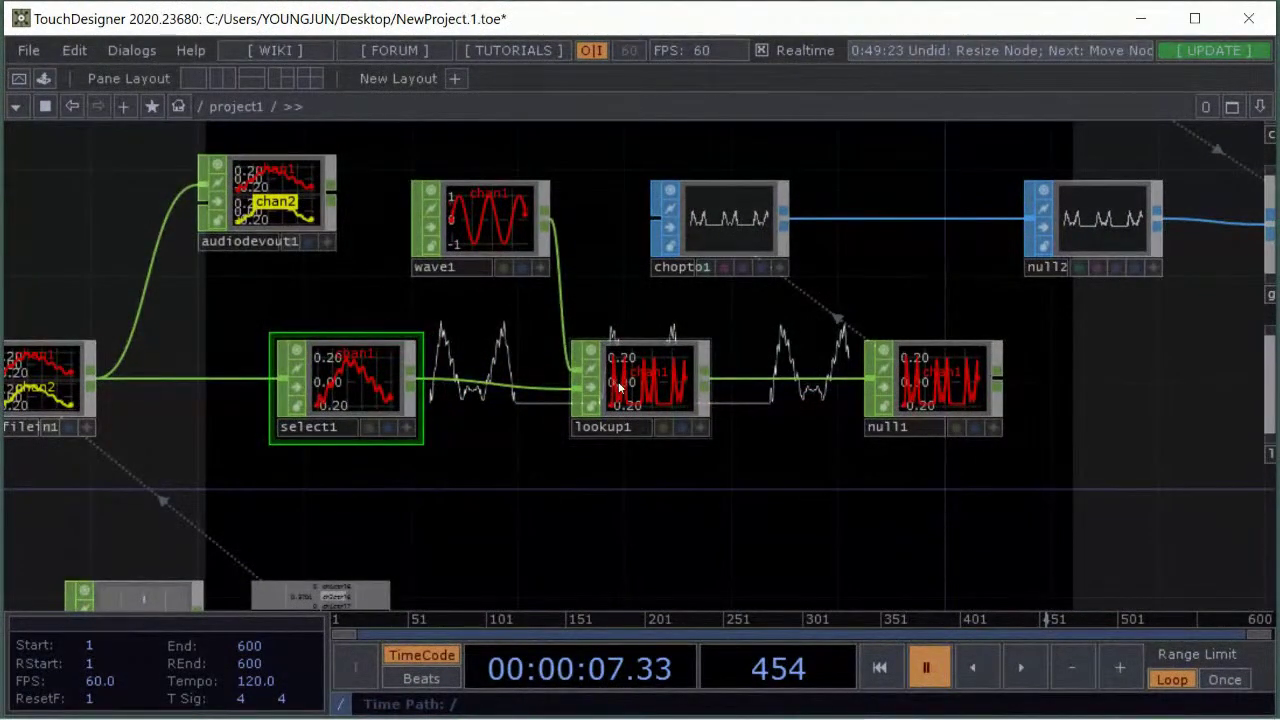
{"action": "left_click", "coordinate": [940, 394]}
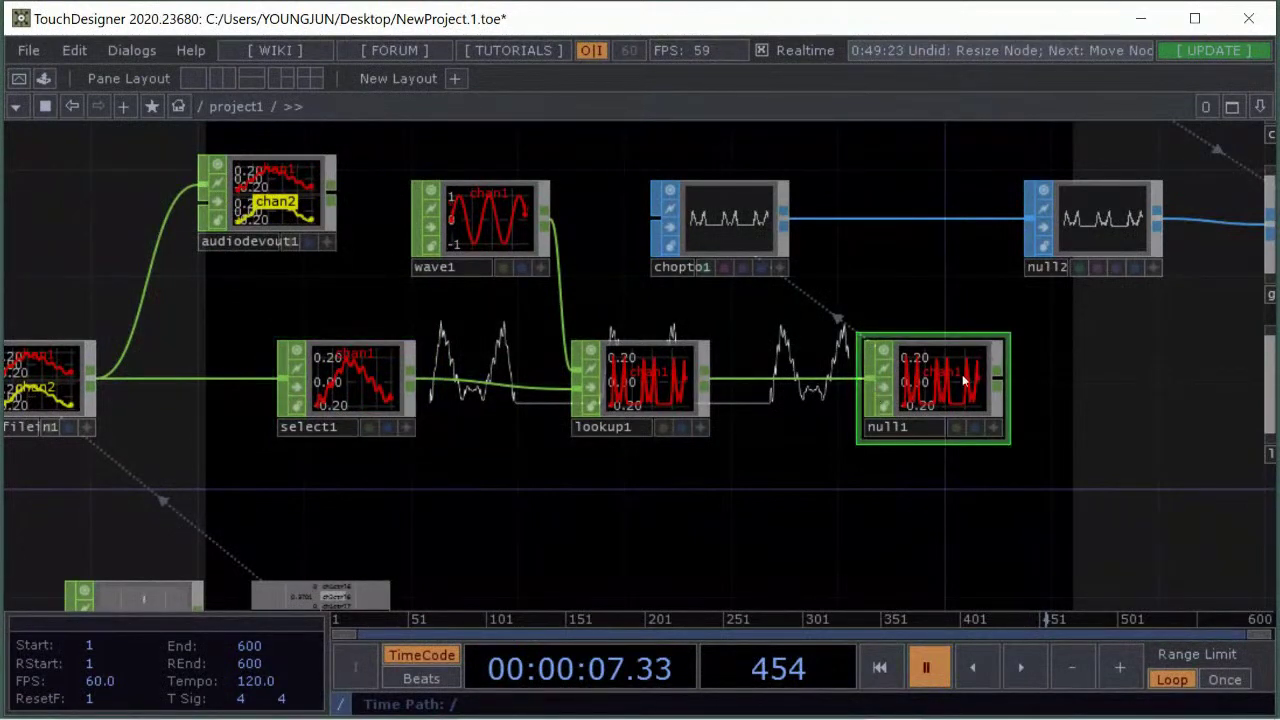
{"action": "key", "text": "p"}
{"action": "left_click_drag", "start_coordinate": [1039, 430], "coordinate": [529, 456]}
{"action": "middle_click_drag", "start_coordinate": [529, 456], "coordinate": [454, 417]}
{"action": "key", "text": "p"}
Examine chopto1's parameters, including its source CHOP, channel scope and attribute scope
{"action": "left_click", "coordinate": [310, 308]}
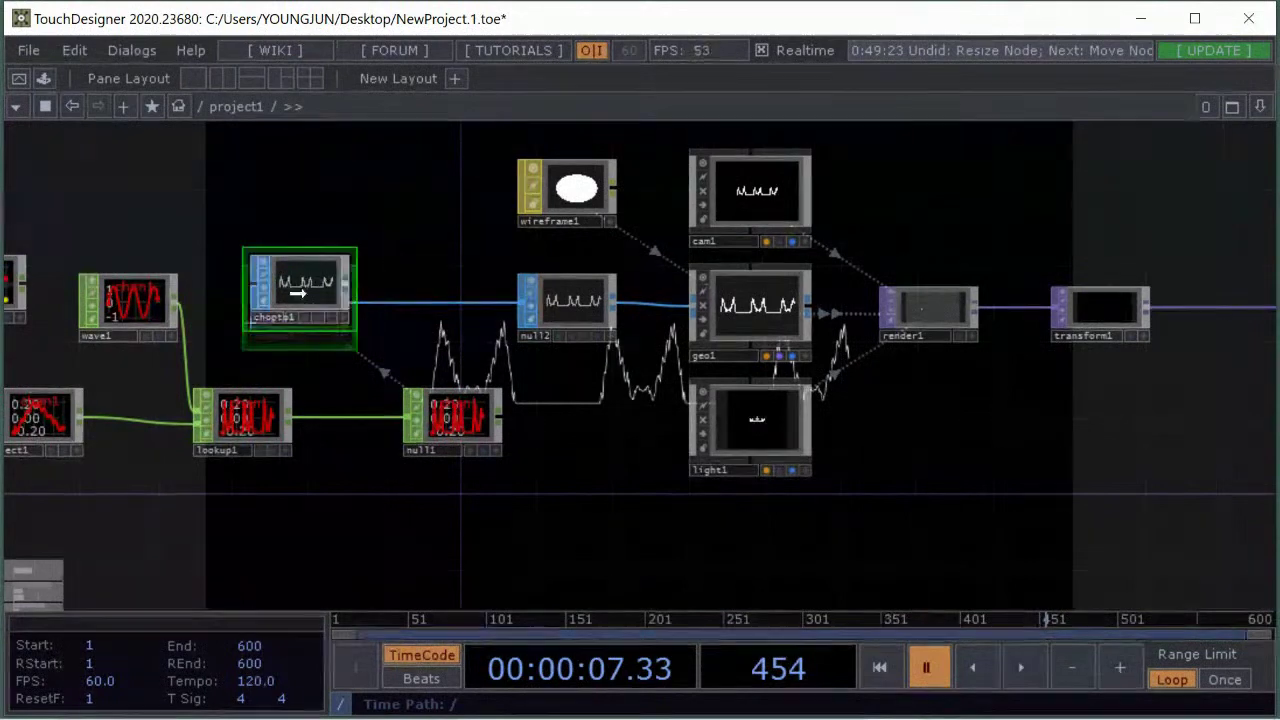
{"action": "scroll", "coordinate": [320, 305], "scroll_direction": "up", "scroll_amount": 5}
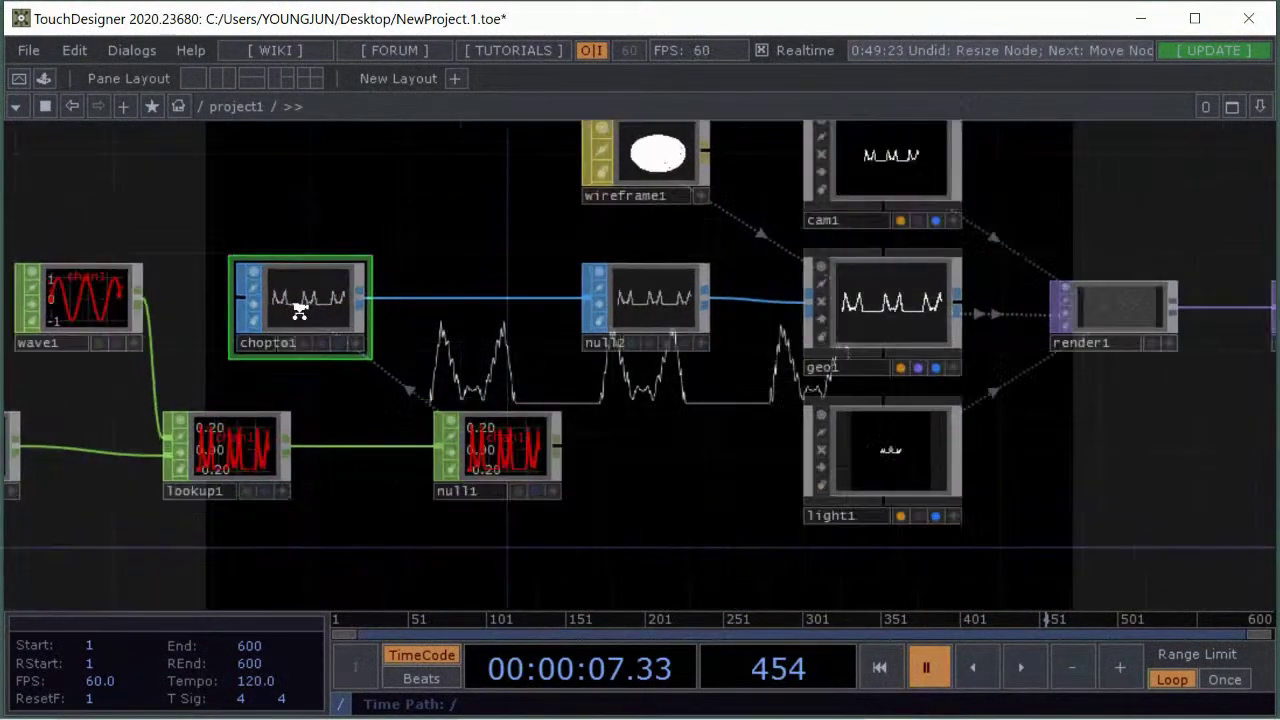
{"action": "key", "text": "p"}
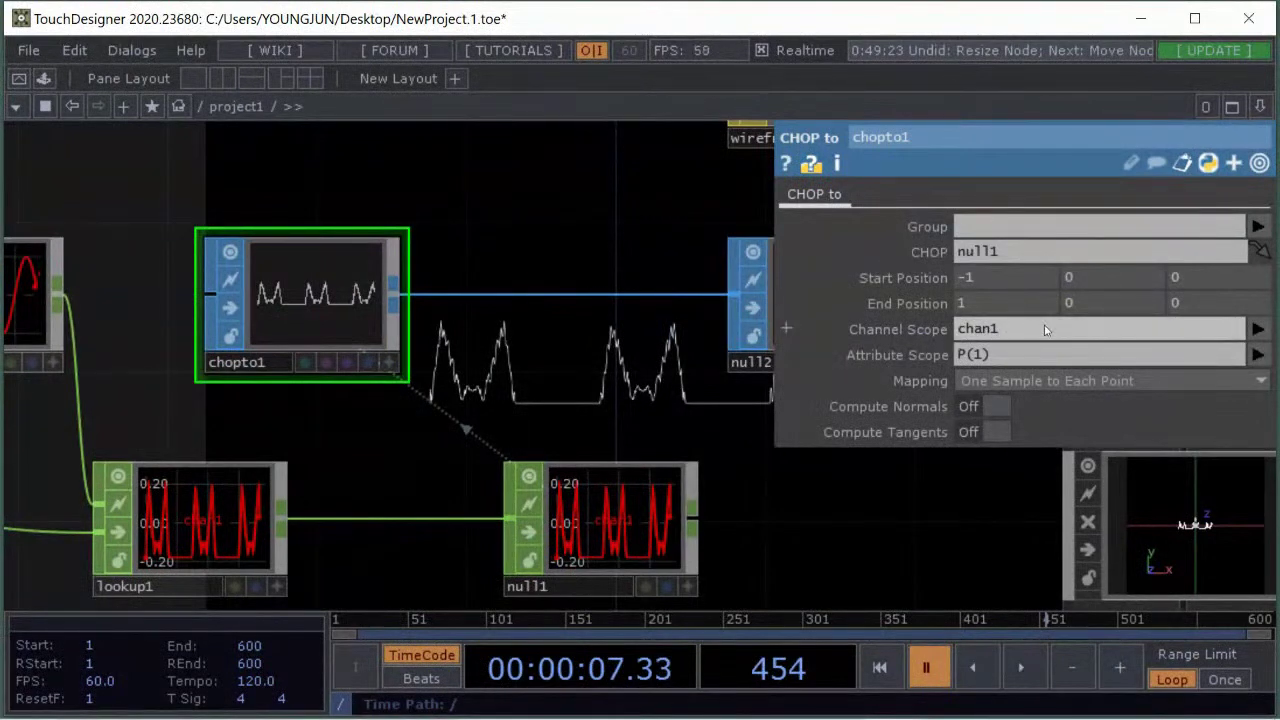
{"action": "left_click", "coordinate": [1257, 329]}
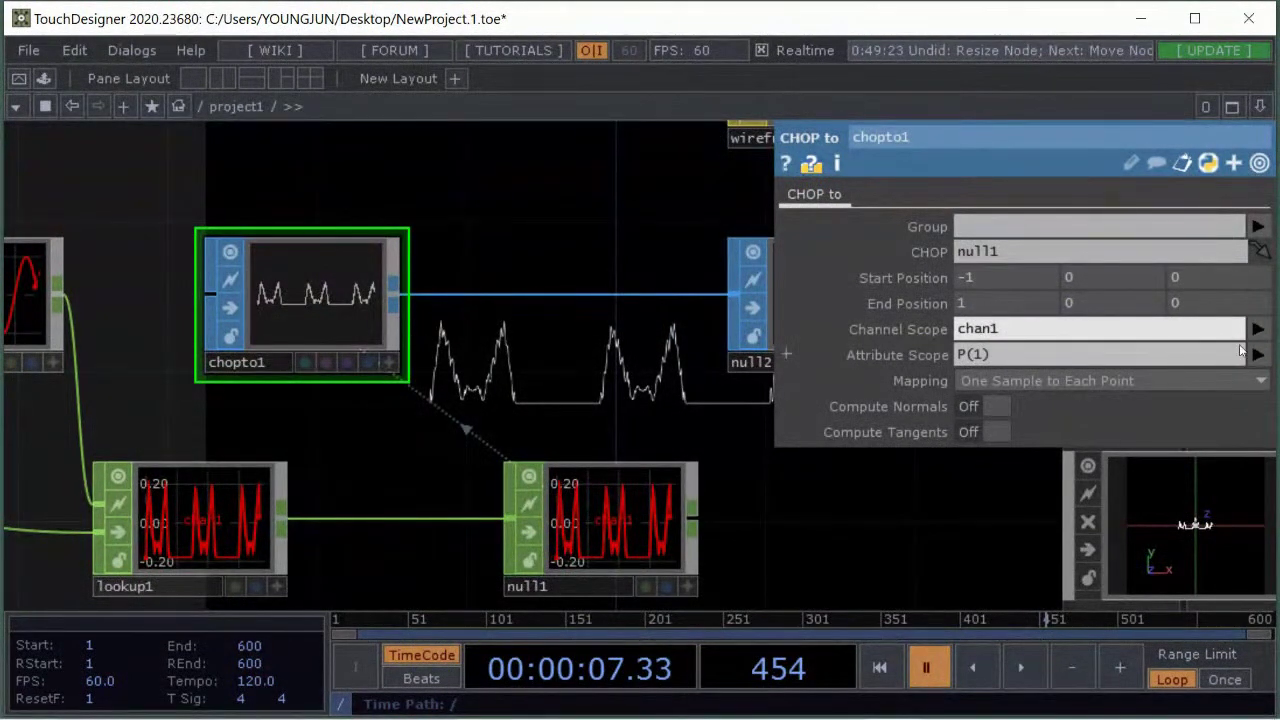
{"action": "left_click", "coordinate": [1257, 354]}
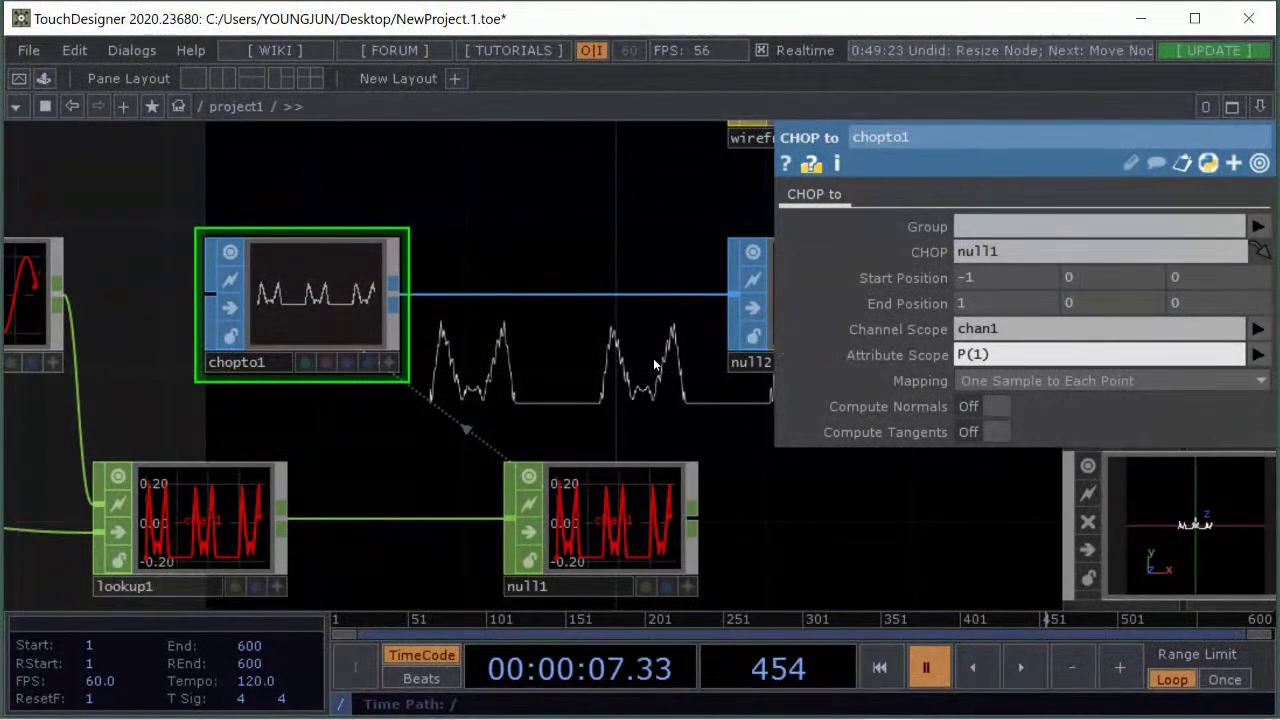
{"action": "left_click_drag", "start_coordinate": [635, 421], "coordinate": [569, 410]}
{"action": "left_click_drag", "start_coordinate": [546, 362], "coordinate": [478, 358]}
{"action": "left_click_drag", "start_coordinate": [686, 509], "coordinate": [714, 475]}
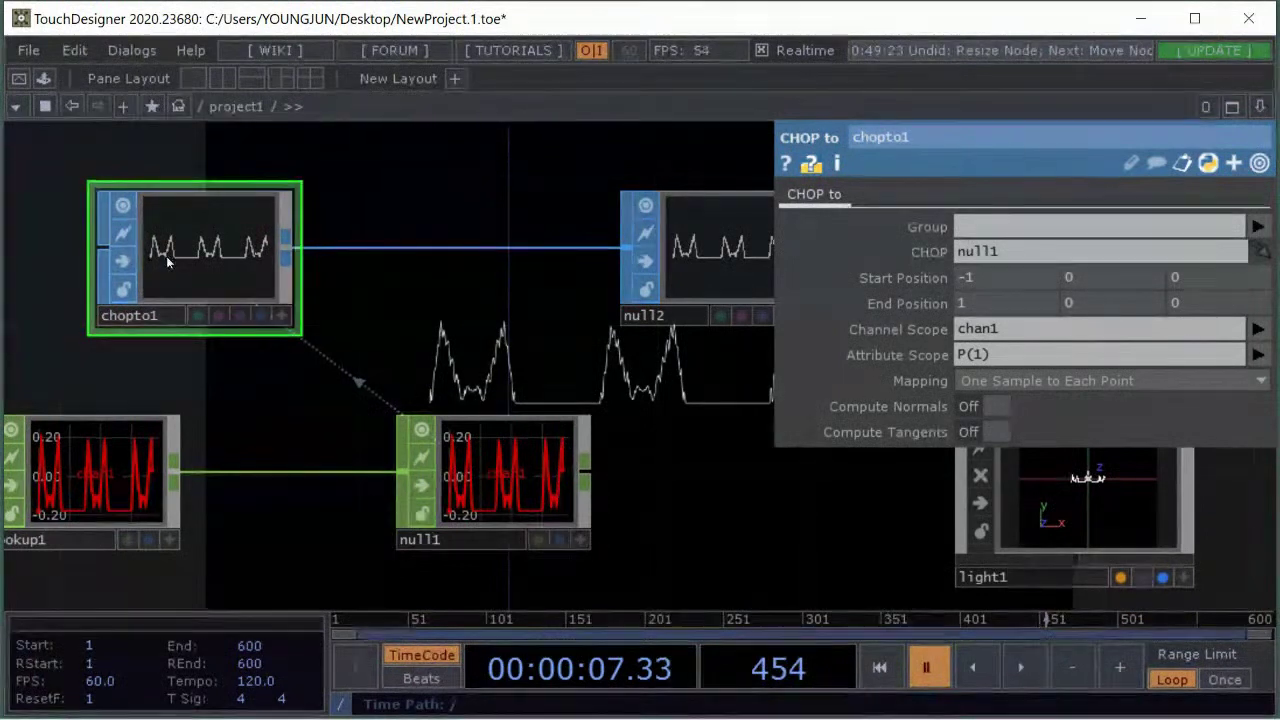
Follow the network from chopto1 through null2 to geo1, and open cam1's transform parameters
{"action": "left_click_drag", "start_coordinate": [516, 351], "coordinate": [472, 374]}
{"action": "left_click_drag", "start_coordinate": [558, 333], "coordinate": [414, 348]}
{"action": "left_click_drag", "start_coordinate": [582, 424], "coordinate": [426, 431]}
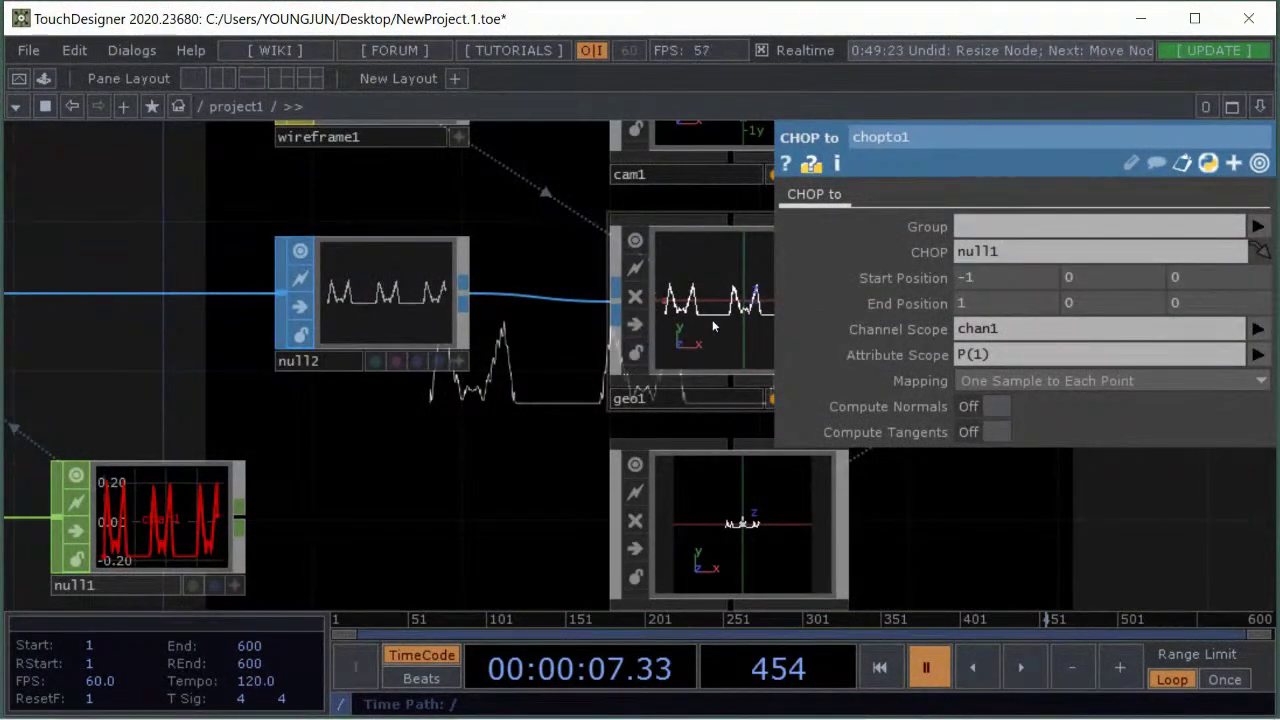
{"action": "scroll", "coordinate": [572, 414], "scroll_direction": "down", "scroll_amount": 5}
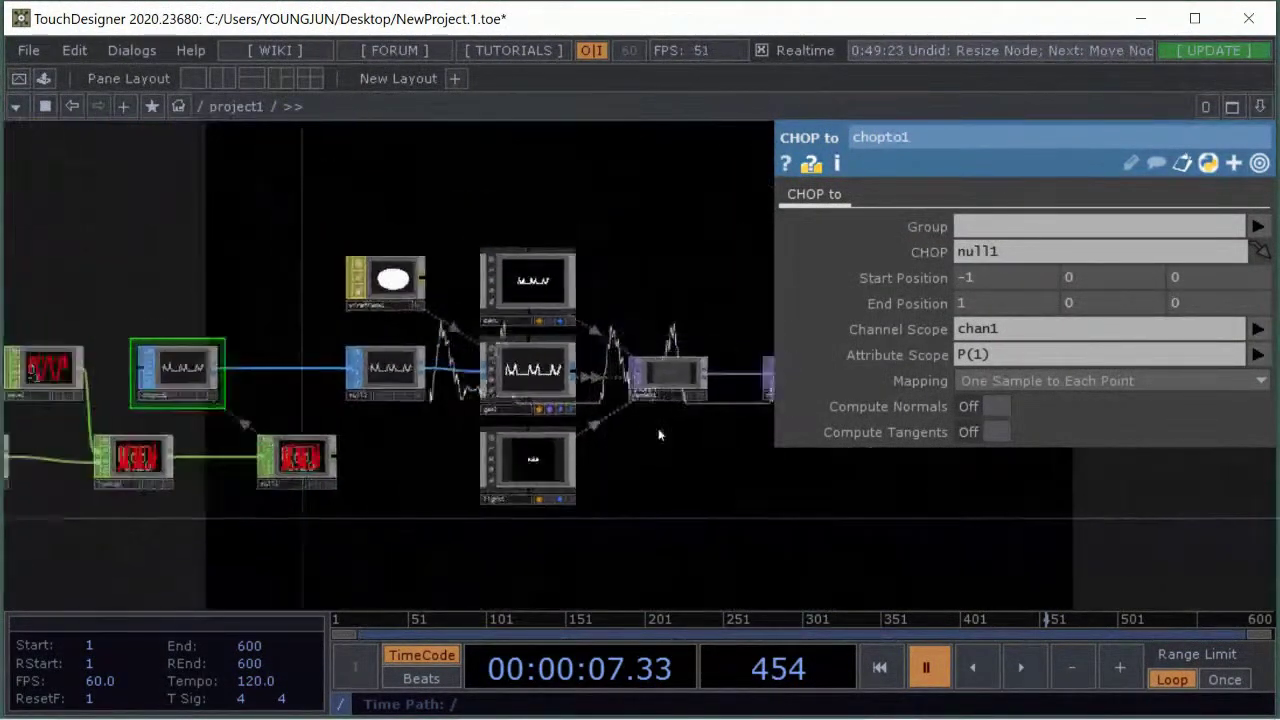
{"action": "scroll", "coordinate": [467, 400], "scroll_direction": "up", "scroll_amount": 3}
{"action": "left_click", "coordinate": [294, 370]}
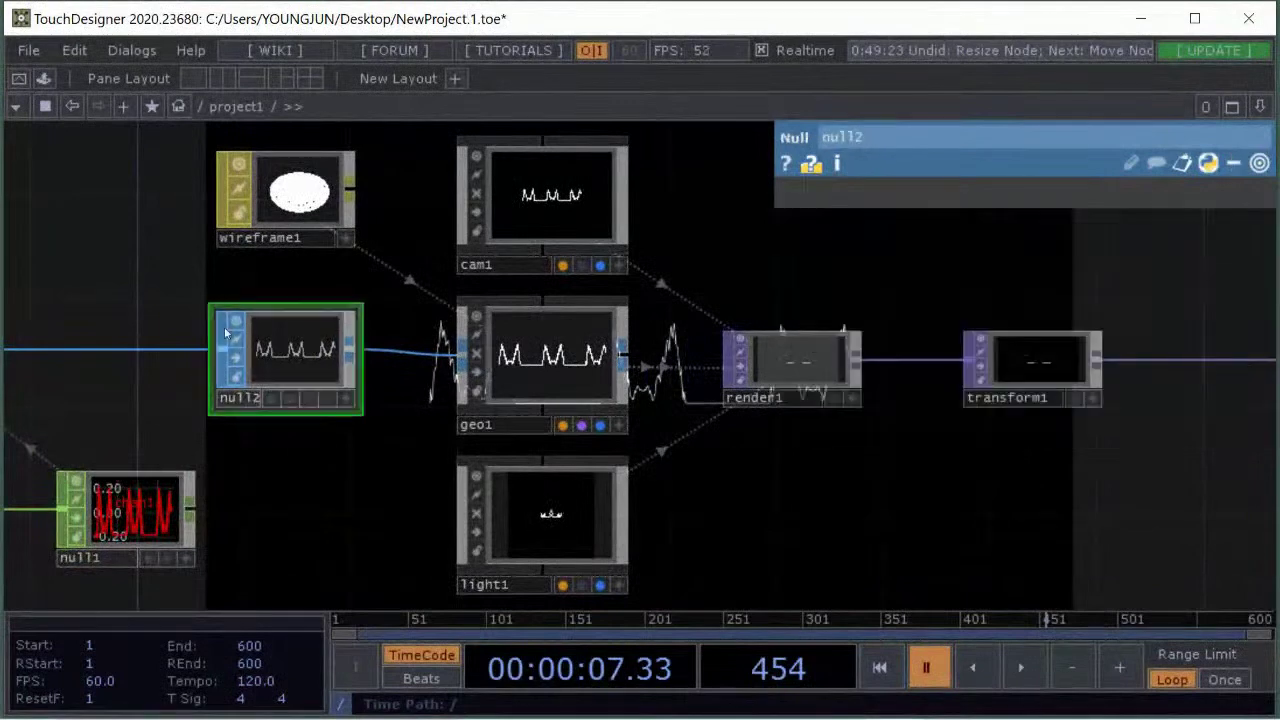
{"action": "left_click_drag", "start_coordinate": [373, 411], "coordinate": [348, 417]}
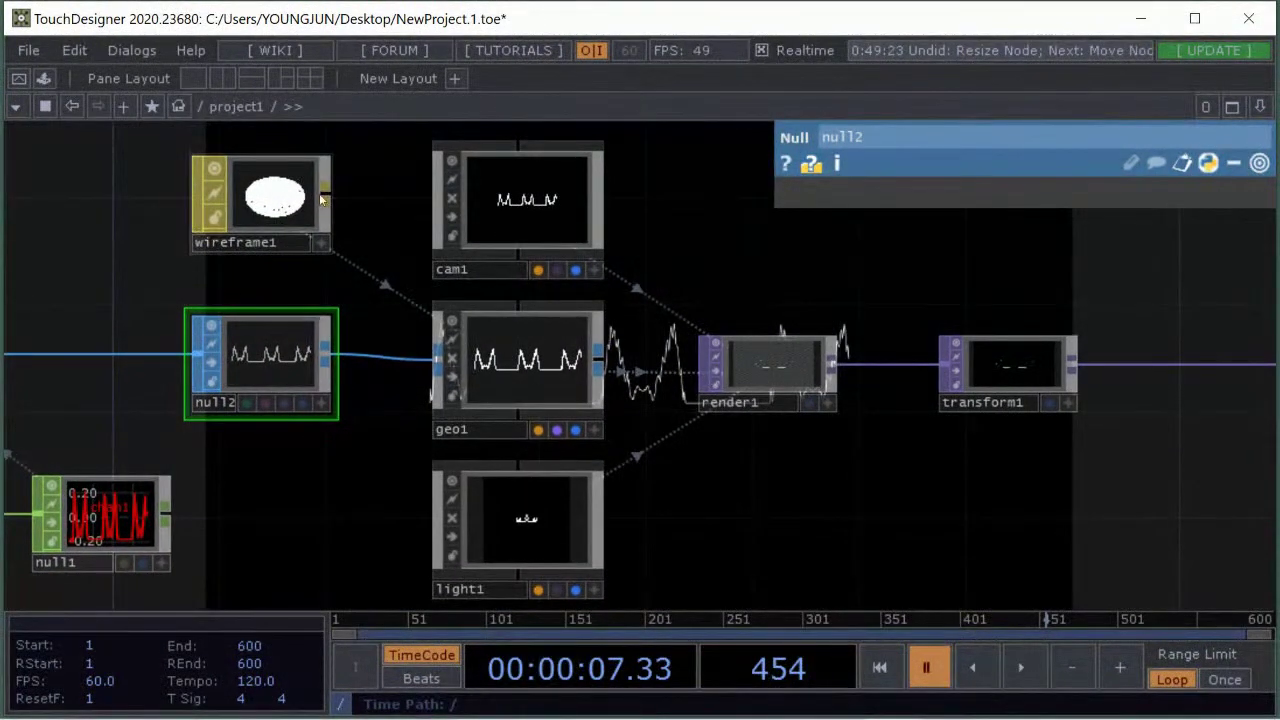
{"action": "left_click", "coordinate": [530, 374]}
{"action": "left_click", "coordinate": [530, 210]}
{"action": "left_click_drag", "start_coordinate": [400, 468], "coordinate": [287, 401]}
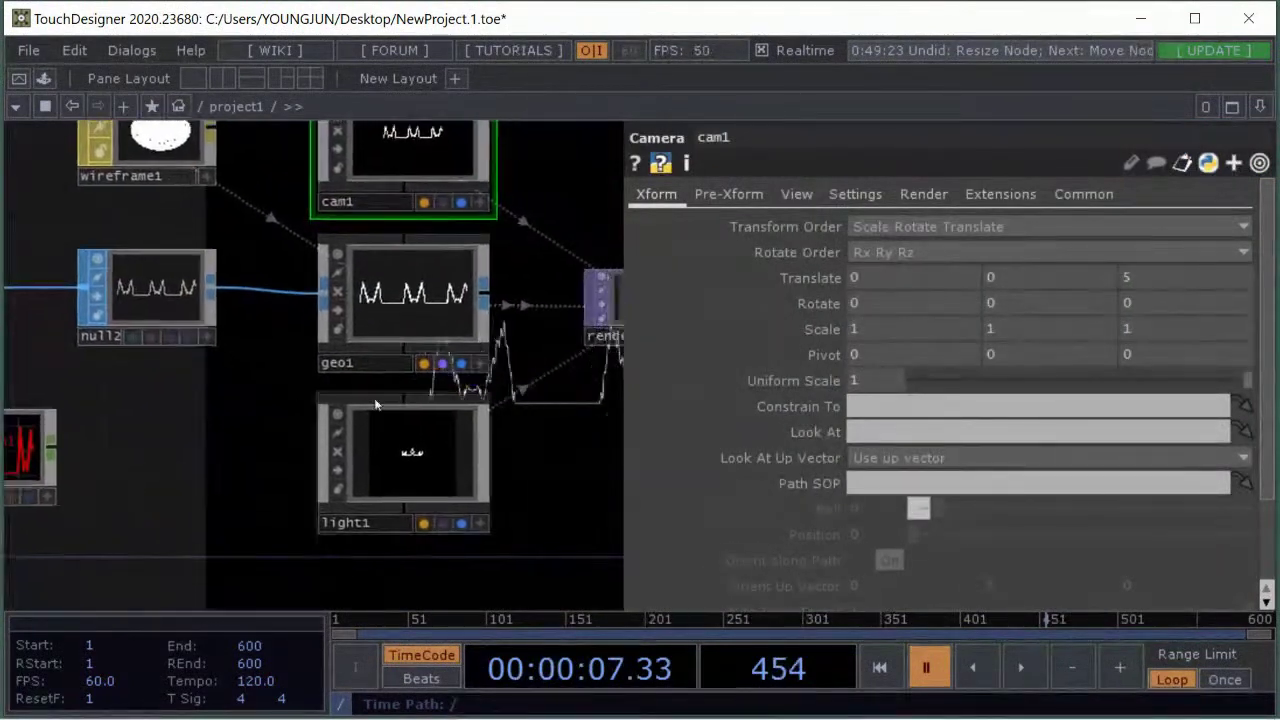
Review the cam1, geo1 and light1 nodes and examine light1's transform parameters
{"action": "left_click_drag", "start_coordinate": [560, 357], "coordinate": [522, 391]}
{"action": "left_click_drag", "start_coordinate": [571, 428], "coordinate": [543, 458]}
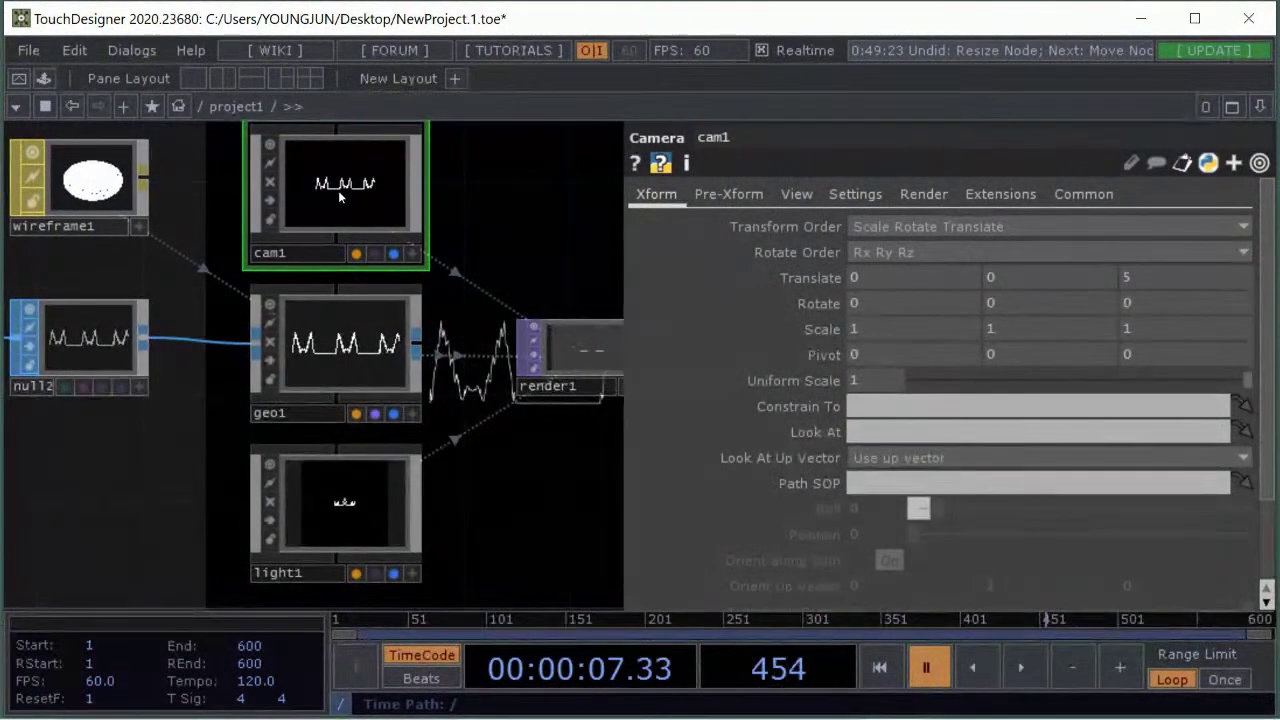
{"action": "left_click", "coordinate": [344, 515]}
{"action": "scroll", "coordinate": [536, 473], "scroll_direction": "down", "scroll_amount": 3}
{"action": "left_click_drag", "start_coordinate": [602, 478], "coordinate": [512, 461]}
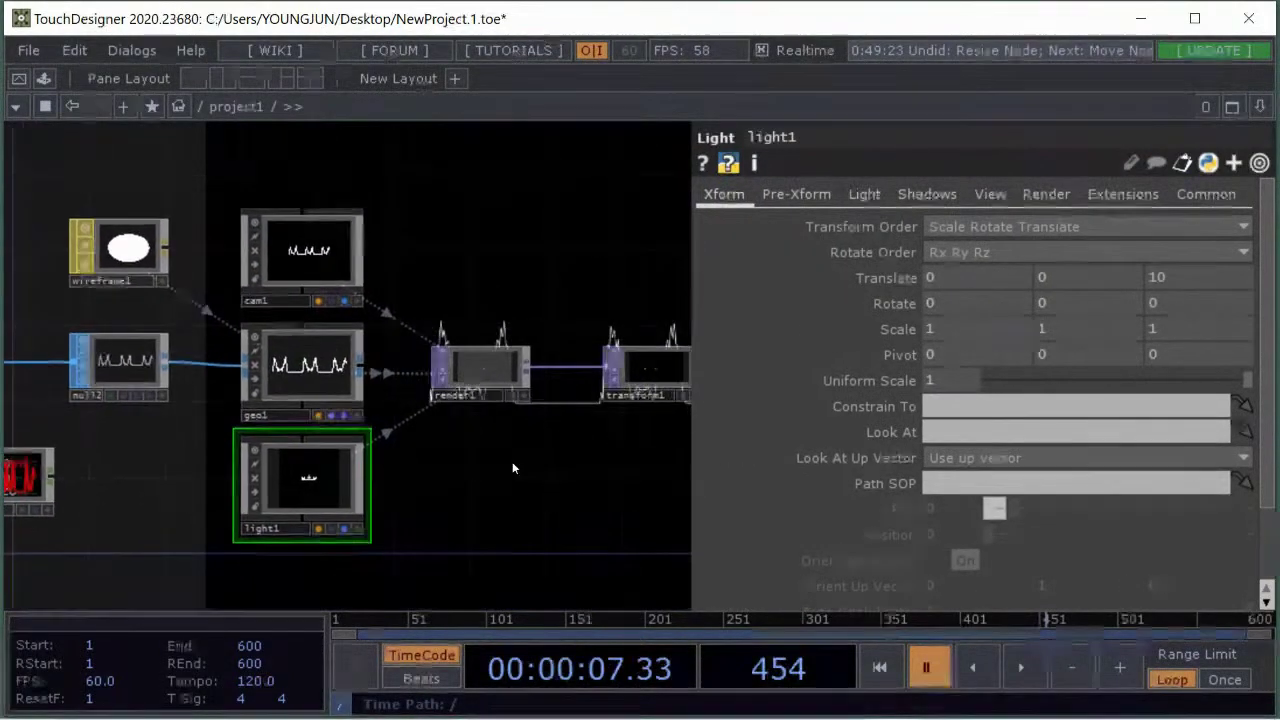
Move the wireframe1 material closer to cam1 and geo1
{"action": "left_click_drag", "start_coordinate": [100, 240], "coordinate": [172, 252]}
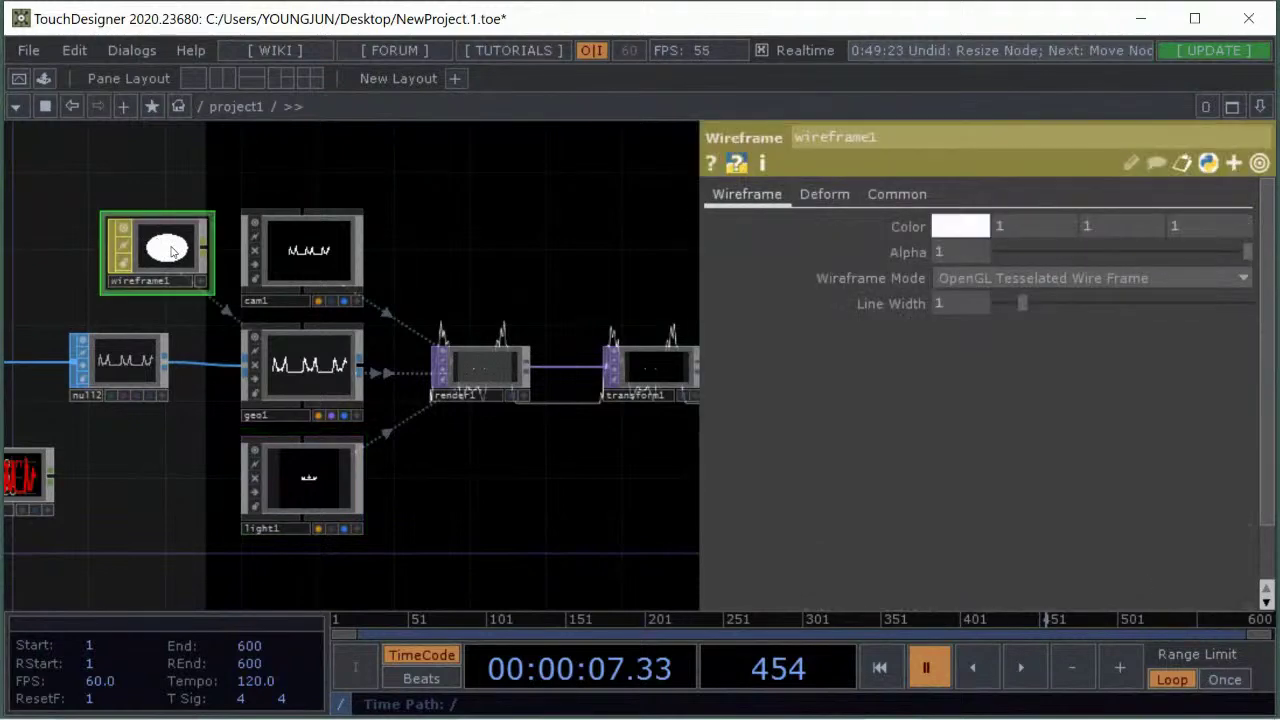
{"action": "left_click_drag", "start_coordinate": [462, 248], "coordinate": [504, 236]}
{"action": "key", "text": "Tab"}
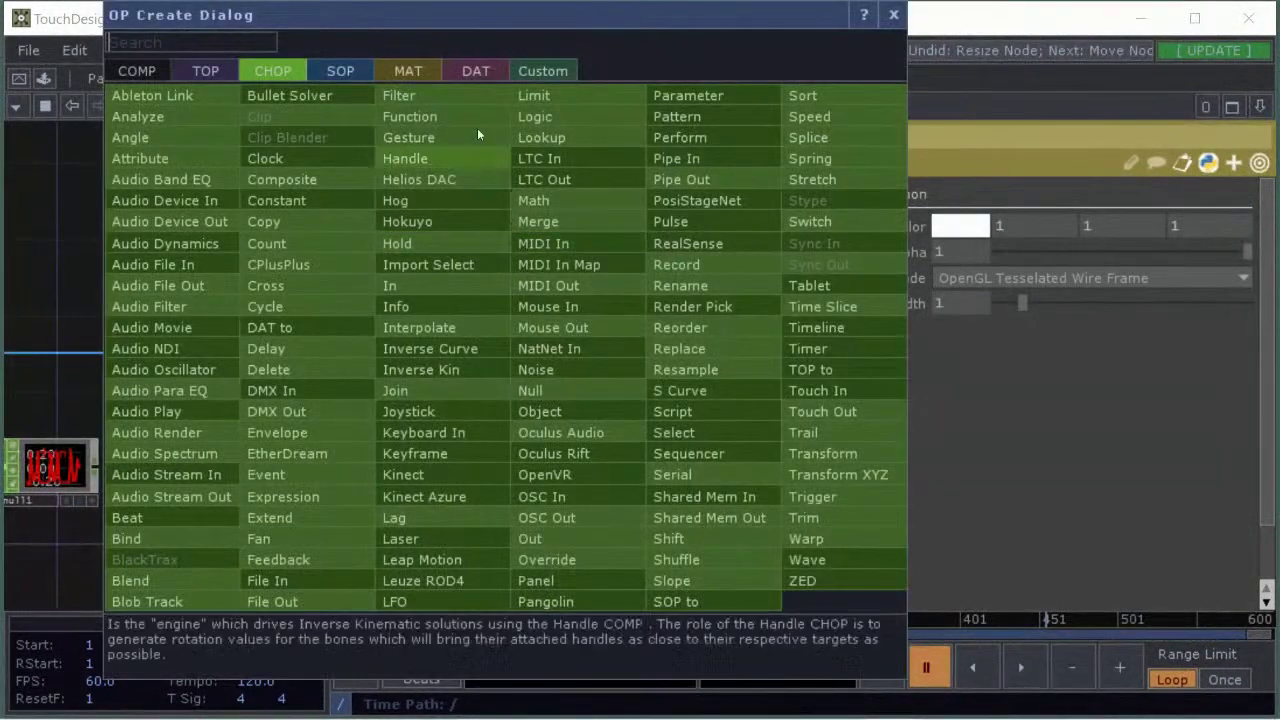
{"action": "left_click_drag", "start_coordinate": [488, 28], "coordinate": [1008, 44]}
{"action": "mouse_move", "coordinate": [540, 281]}
{"action": "left_mouse_down"}
{"action": "mouse_move", "coordinate": [466, 278]}
{"action": "mouse_move", "coordinate": [548, 279]}
{"action": "mouse_move", "coordinate": [519, 277]}
{"action": "left_mouse_up"}
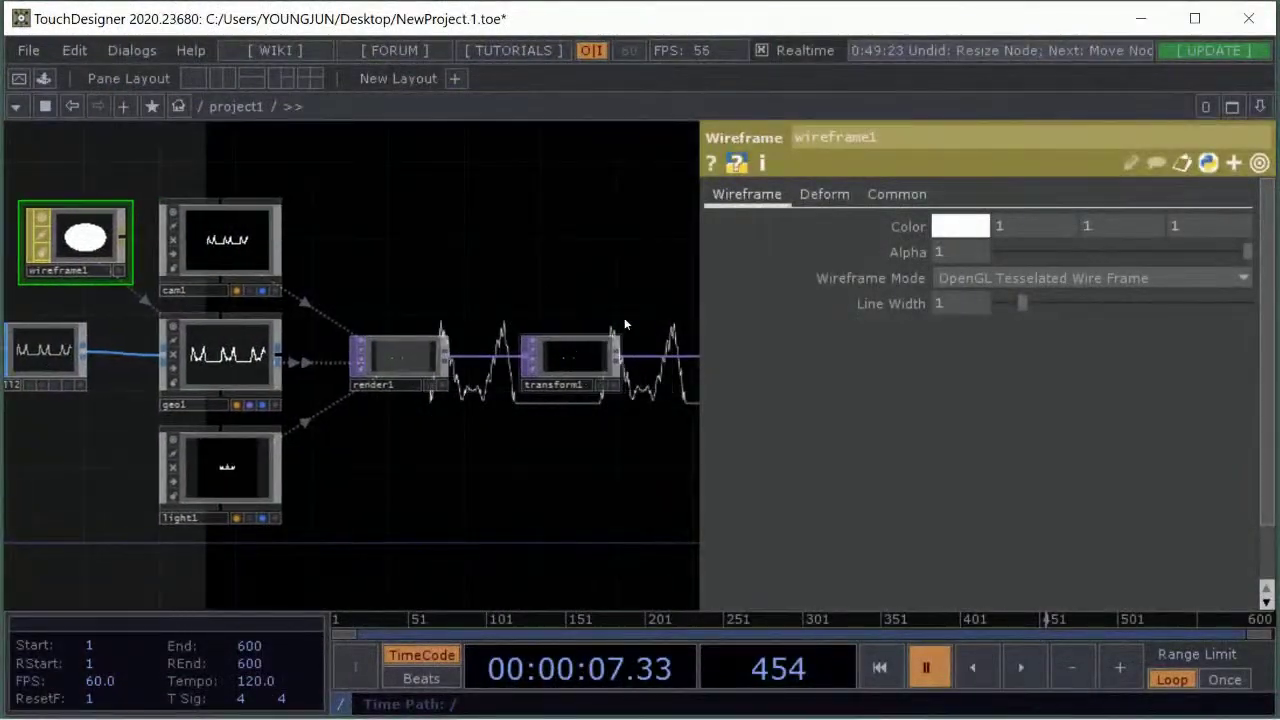
Examine render1, transform1 and out1, switching the network background display from out1 to render1
{"action": "left_click_drag", "start_coordinate": [660, 335], "coordinate": [420, 315]}
{"action": "left_click", "coordinate": [605, 337]}
{"action": "left_click", "coordinate": [330, 335]}
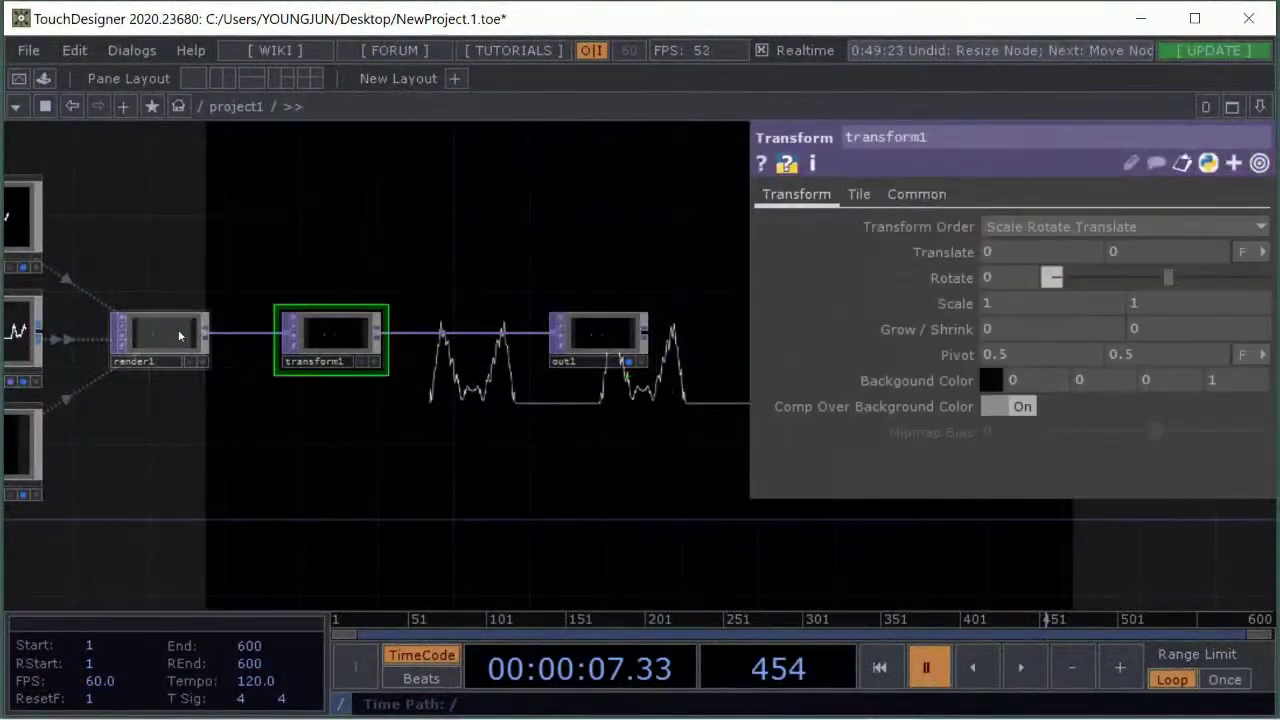
{"action": "left_click", "coordinate": [163, 330]}
{"action": "left_click", "coordinate": [319, 338]}
{"action": "left_click", "coordinate": [172, 330]}
{"action": "left_click", "coordinate": [583, 330]}
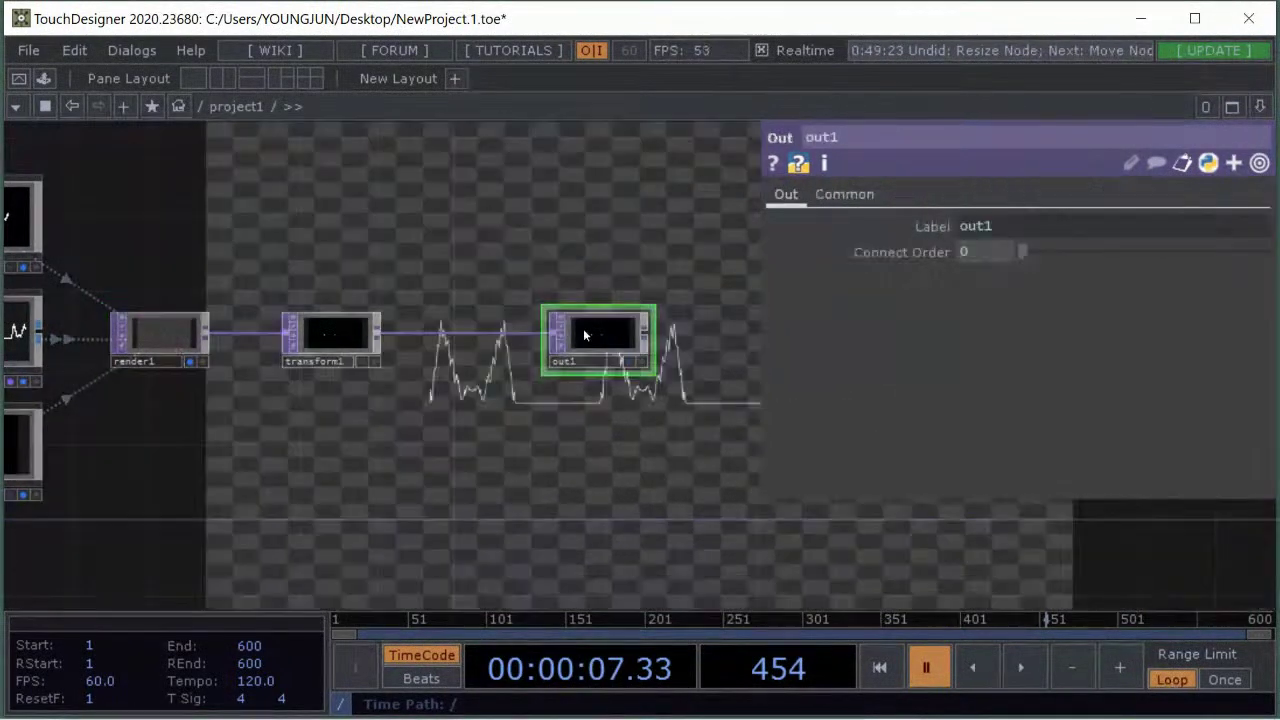
Show transform1 as the network background instead of render1 and examine its Background Color and Comp Over Background Color settings
{"action": "key", "text": "p"}
{"action": "left_click_drag", "start_coordinate": [932, 323], "coordinate": [730, 359]}
{"action": "left_click_drag", "start_coordinate": [596, 268], "coordinate": [1089, 222]}
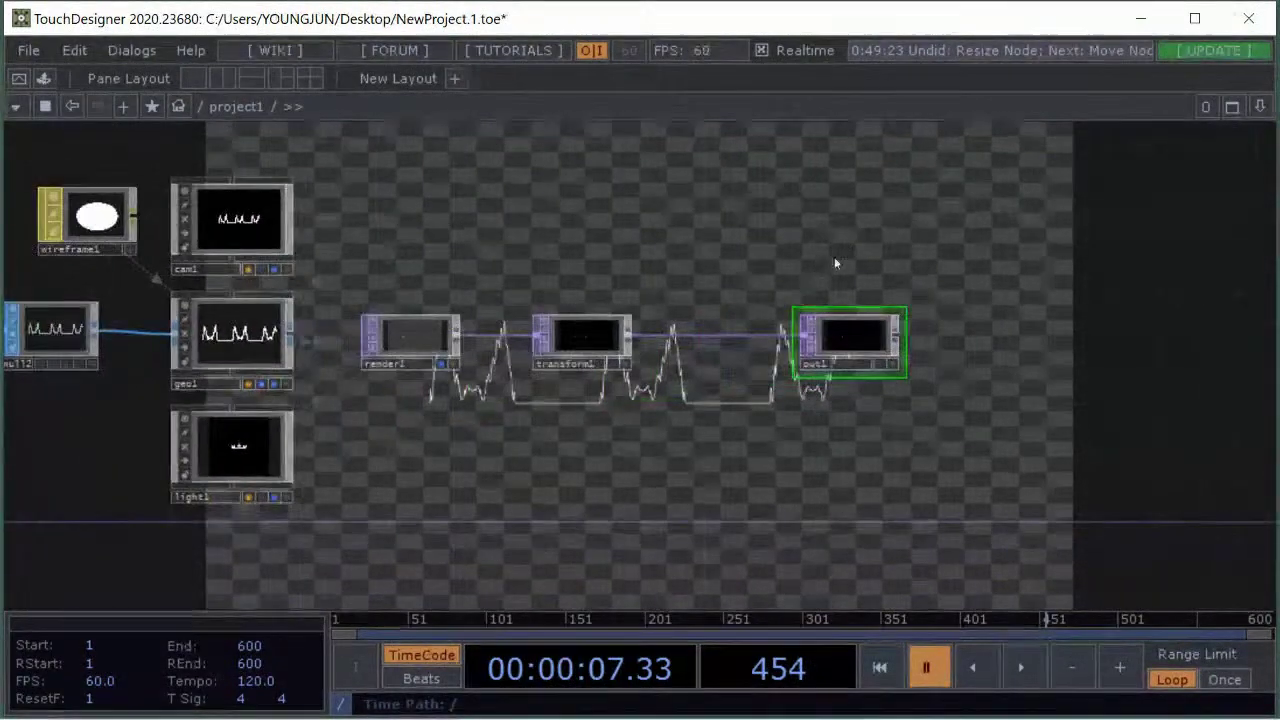
{"action": "left_click", "coordinate": [396, 337]}
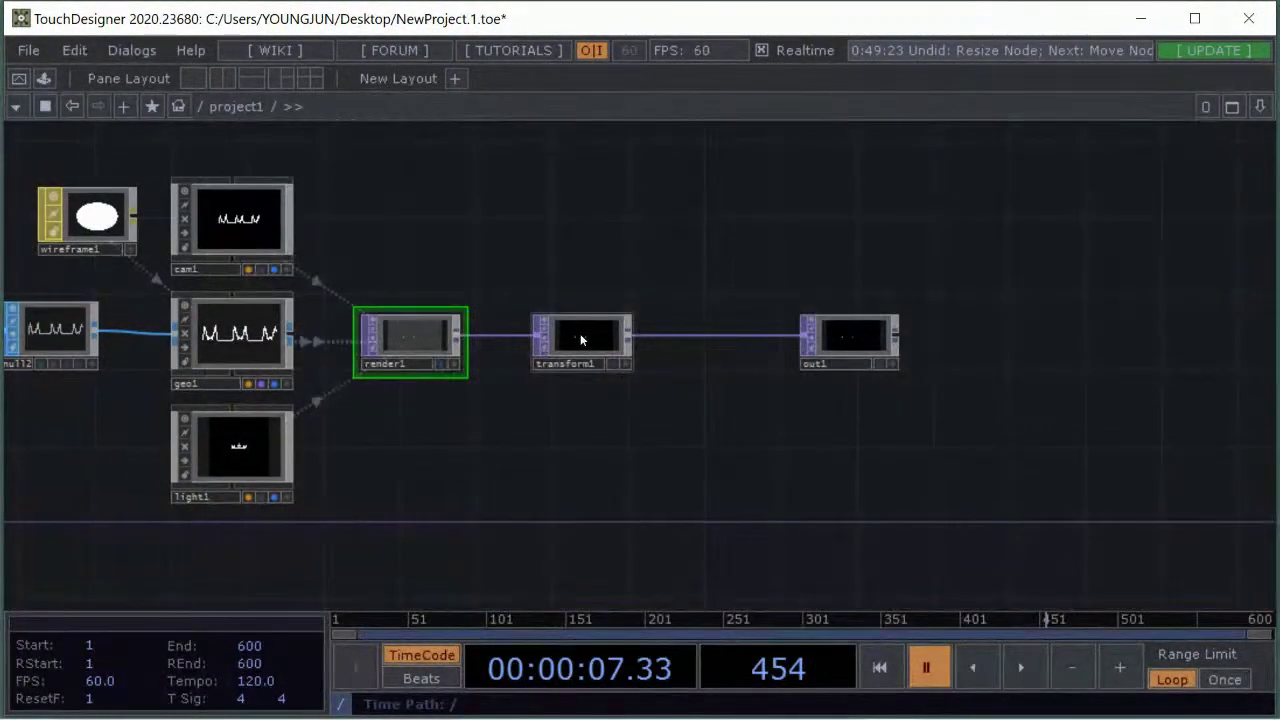
{"action": "left_click", "coordinate": [580, 333]}
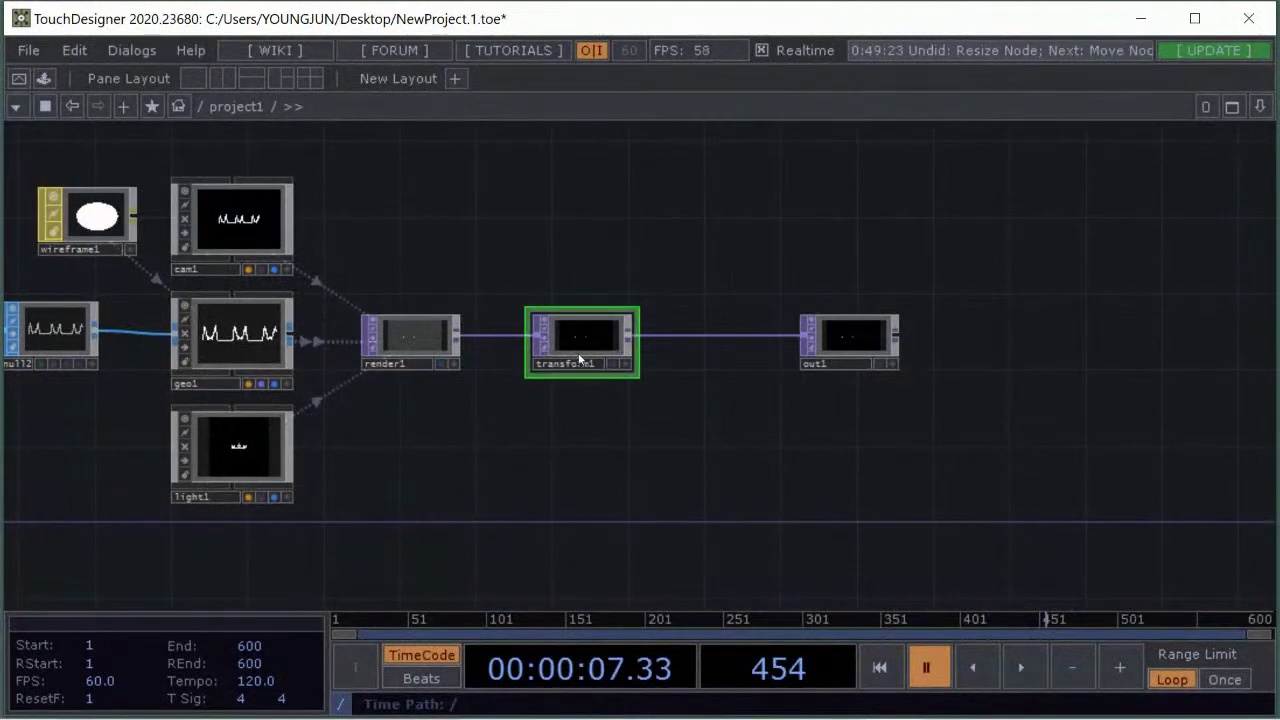
{"action": "key", "text": "p"}
{"action": "scroll", "coordinate": [584, 338], "scroll_direction": "up", "scroll_amount": 5}
{"action": "left_click_drag", "start_coordinate": [641, 243], "coordinate": [495, 253]}
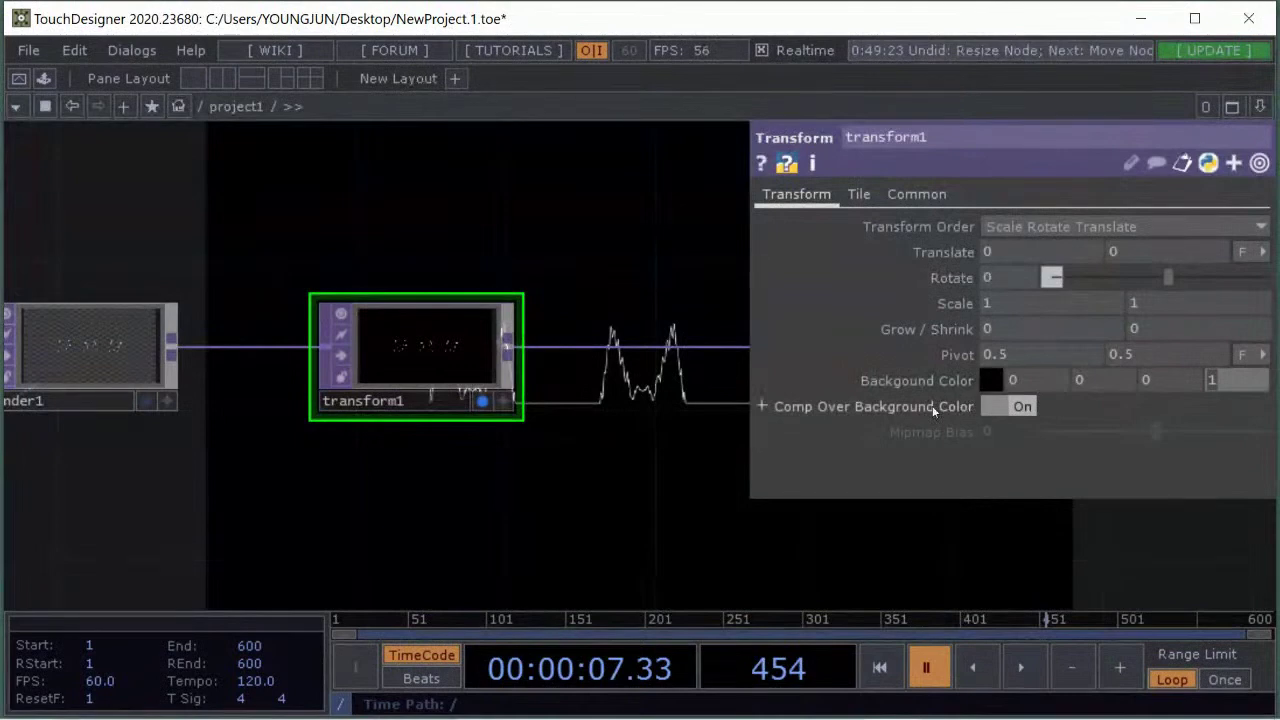
{"action": "left_click_drag", "start_coordinate": [643, 416], "coordinate": [569, 406]}
{"action": "scroll", "coordinate": [569, 406], "scroll_direction": "down", "scroll_amount": 3}
Examine out1's parameters and trace the network back through geo1 to chopto1 and the CHOP chain
{"action": "left_click", "coordinate": [593, 374]}
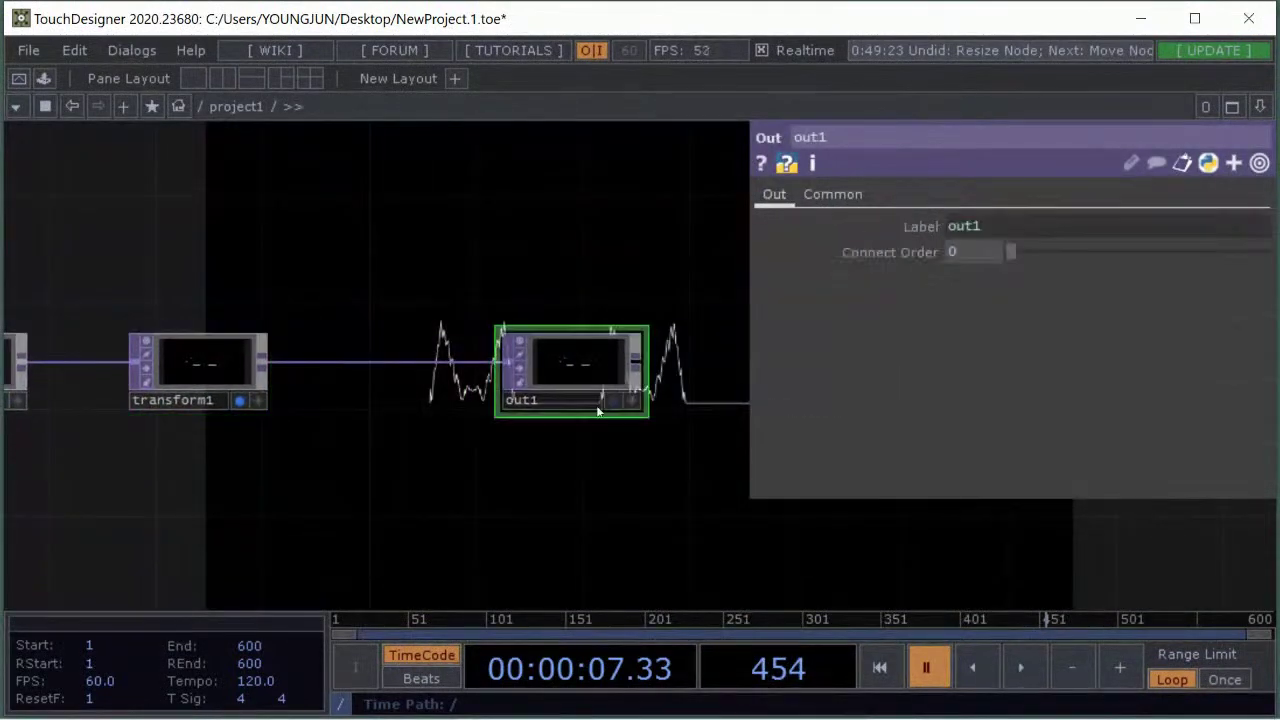
{"action": "scroll", "coordinate": [593, 373], "scroll_direction": "up", "scroll_amount": 3}
{"action": "left_click_drag", "start_coordinate": [356, 250], "coordinate": [684, 243]}
{"action": "scroll", "coordinate": [390, 273], "scroll_direction": "down", "scroll_amount": 3}
{"action": "scroll", "coordinate": [390, 273], "scroll_direction": "down", "scroll_amount": 1}
{"action": "left_click_drag", "start_coordinate": [420, 262], "coordinate": [1030, 235]}
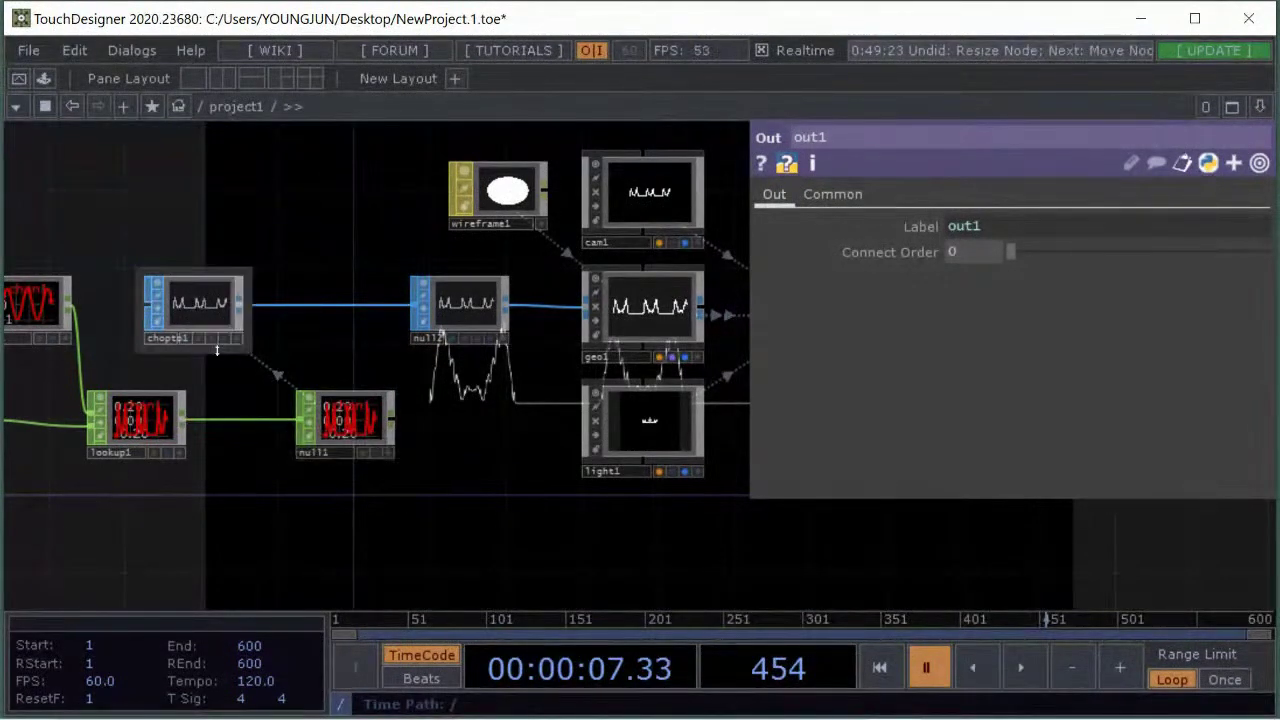
{"action": "scroll", "coordinate": [293, 413], "scroll_direction": "down", "scroll_amount": 5}
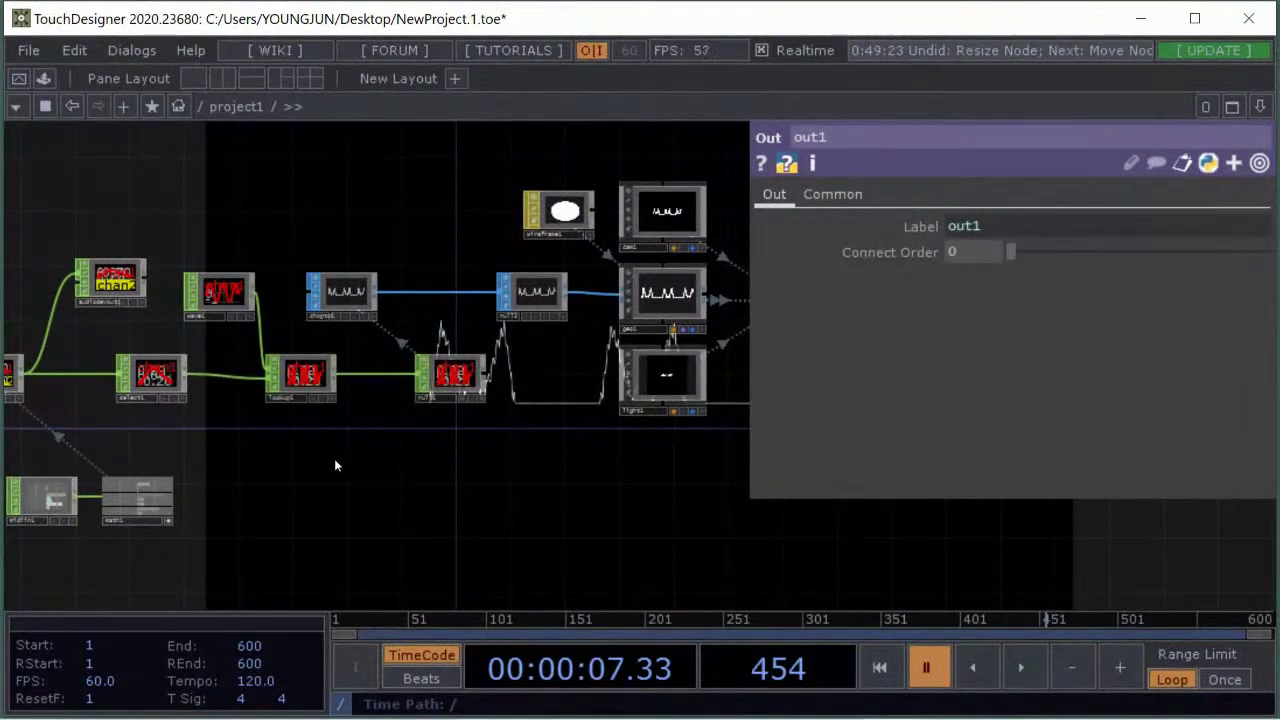
Examine midiin1's source parameters and its connection through math1 to audiofilein1
{"action": "left_click_drag", "start_coordinate": [291, 462], "coordinate": [620, 460]}
{"action": "scroll", "coordinate": [358, 511], "scroll_direction": "up", "scroll_amount": 4}
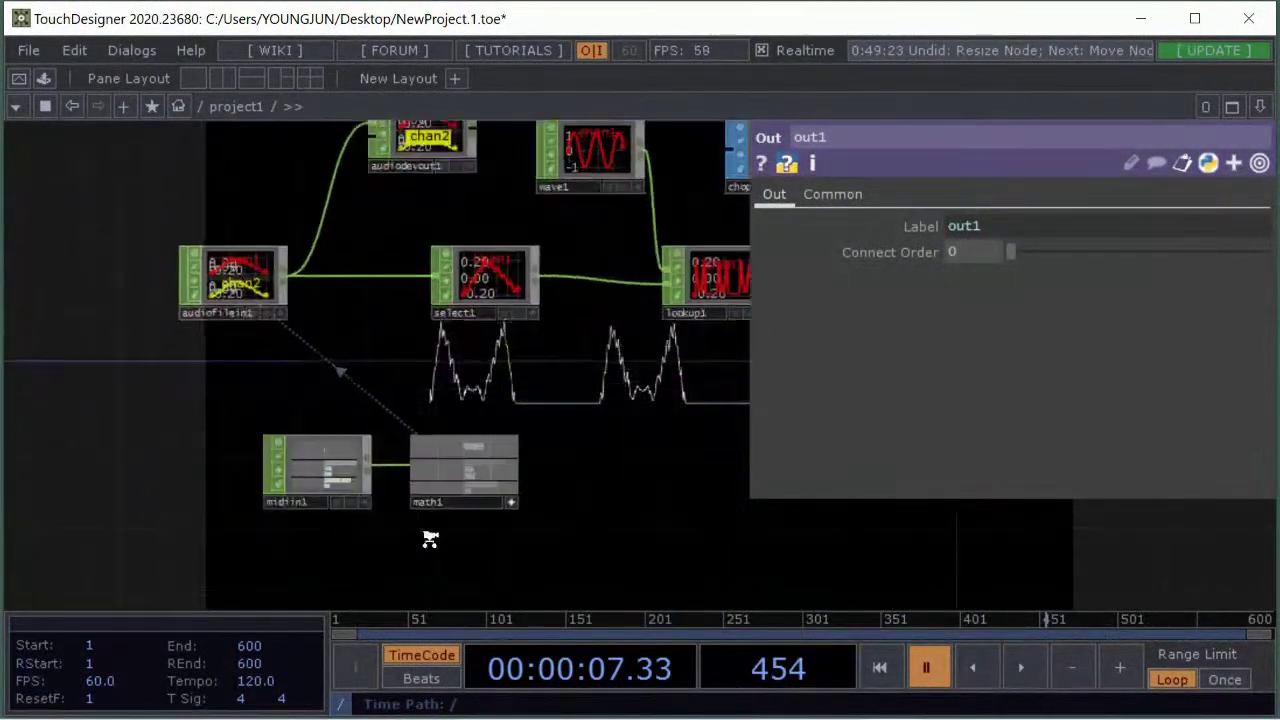
{"action": "scroll", "coordinate": [430, 540], "scroll_direction": "up", "scroll_amount": 2}
{"action": "left_click", "coordinate": [329, 438]}
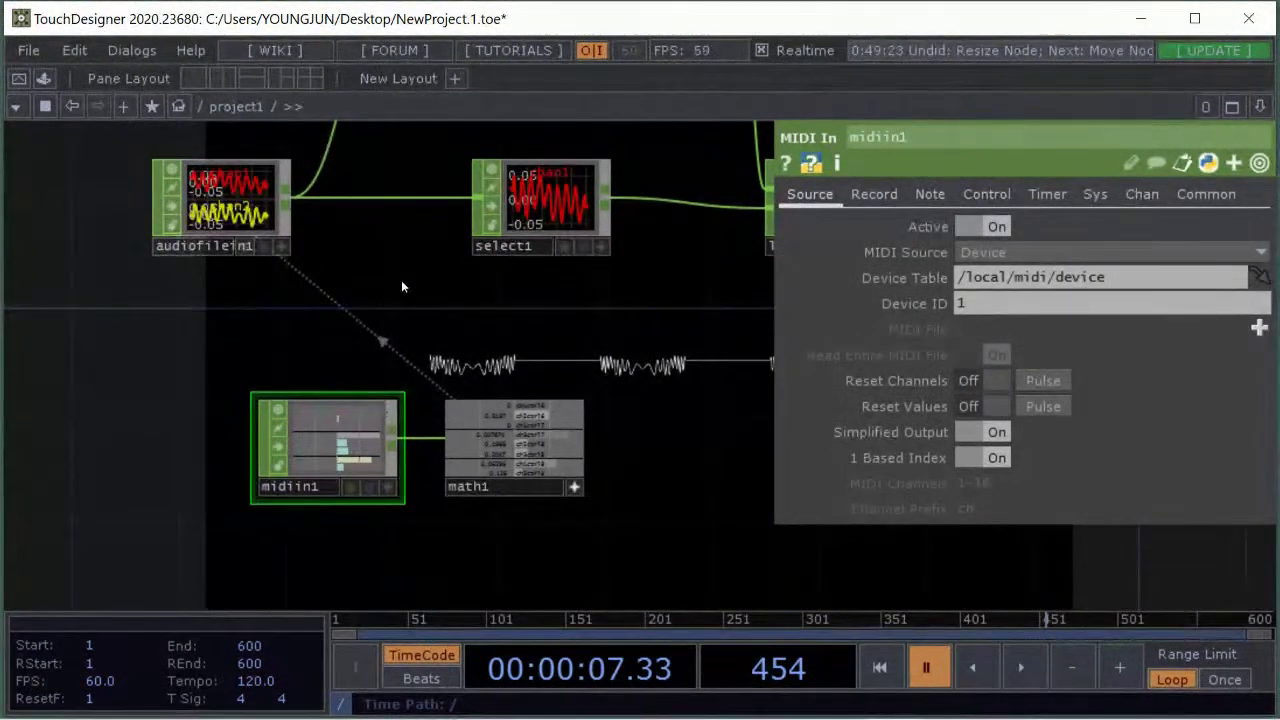
{"action": "left_click_drag", "start_coordinate": [401, 287], "coordinate": [385, 368]}
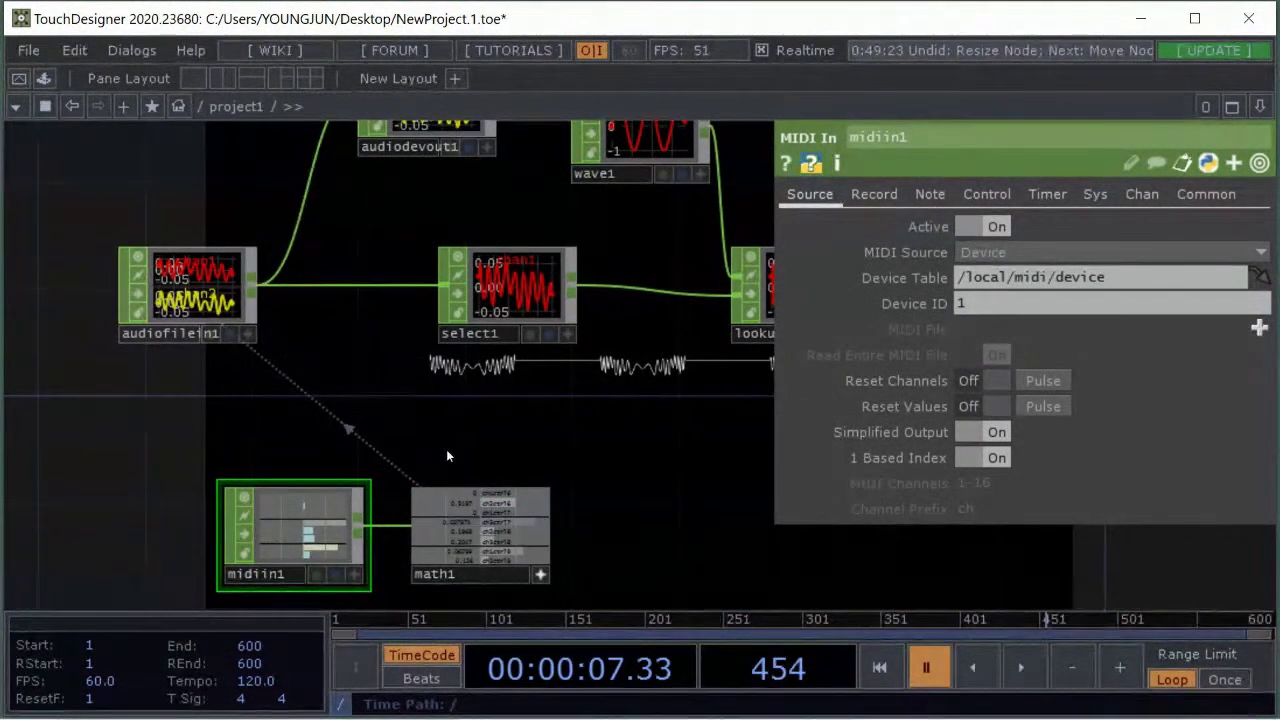
Play and pause the timeline to check how the MIDI-controlled audio level affects the waveform
{"action": "key", "text": "space"}
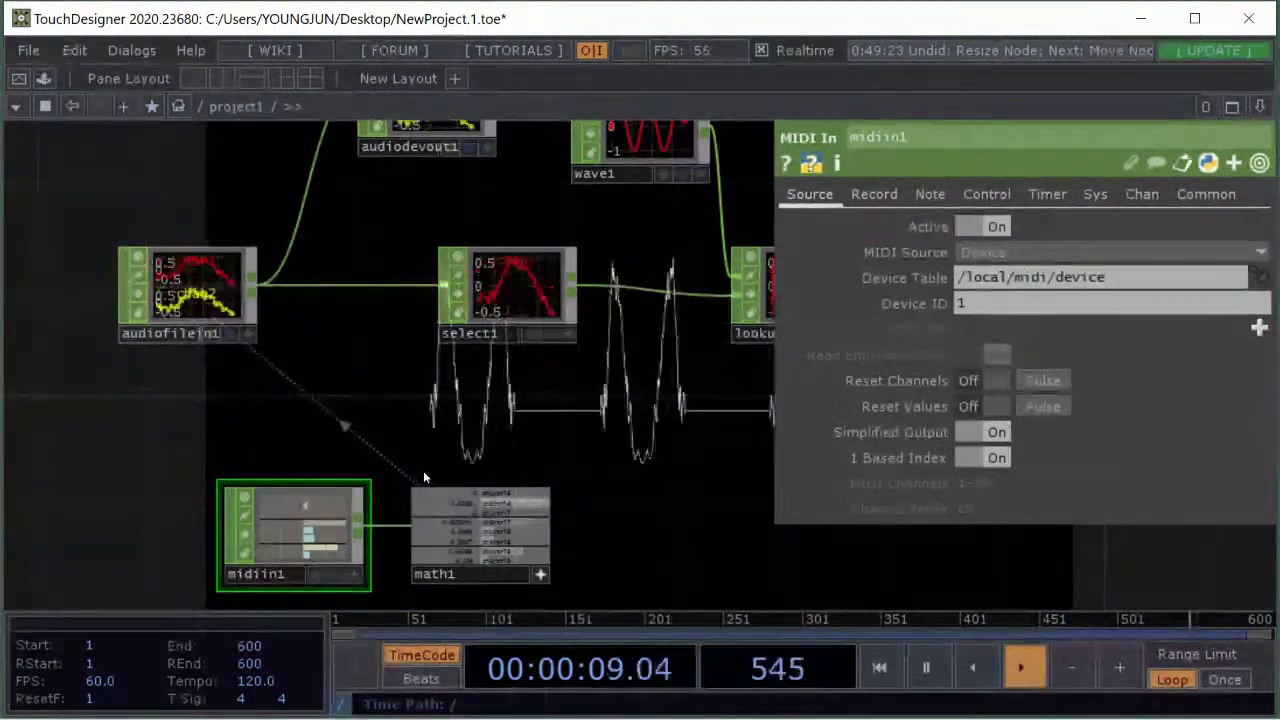
{"action": "key", "text": "space"}
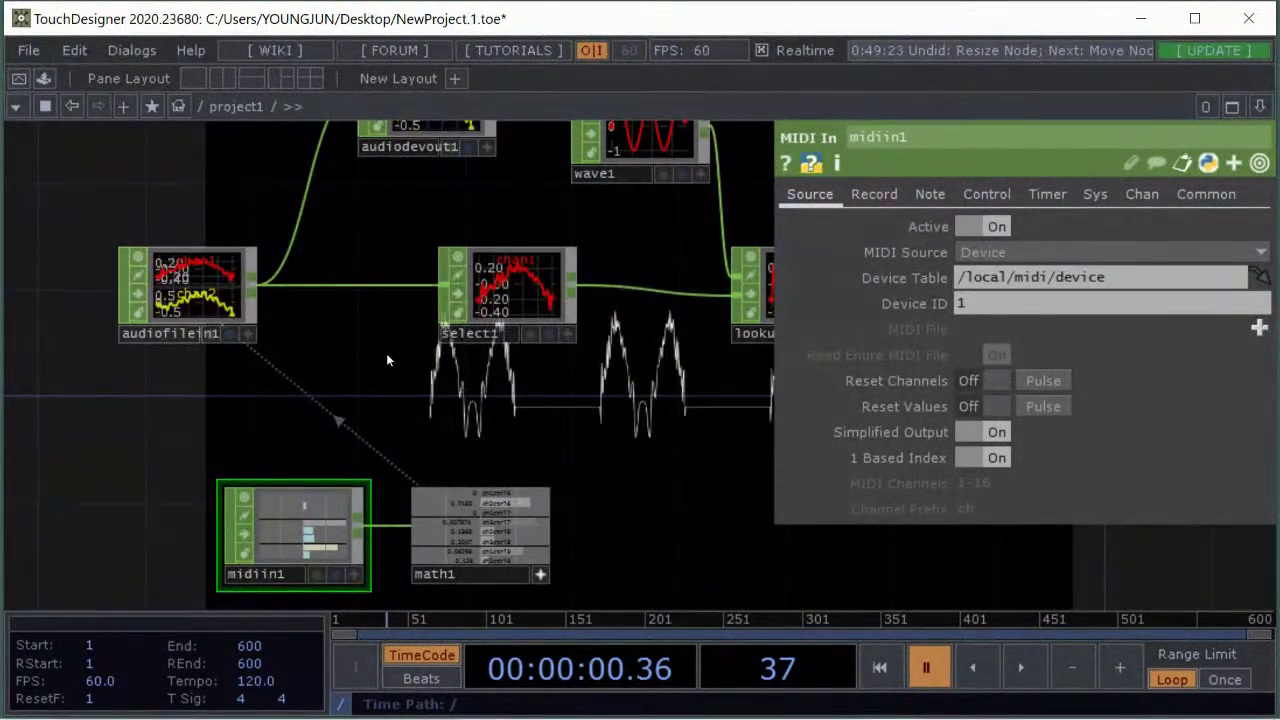
{"action": "key", "text": "space"}
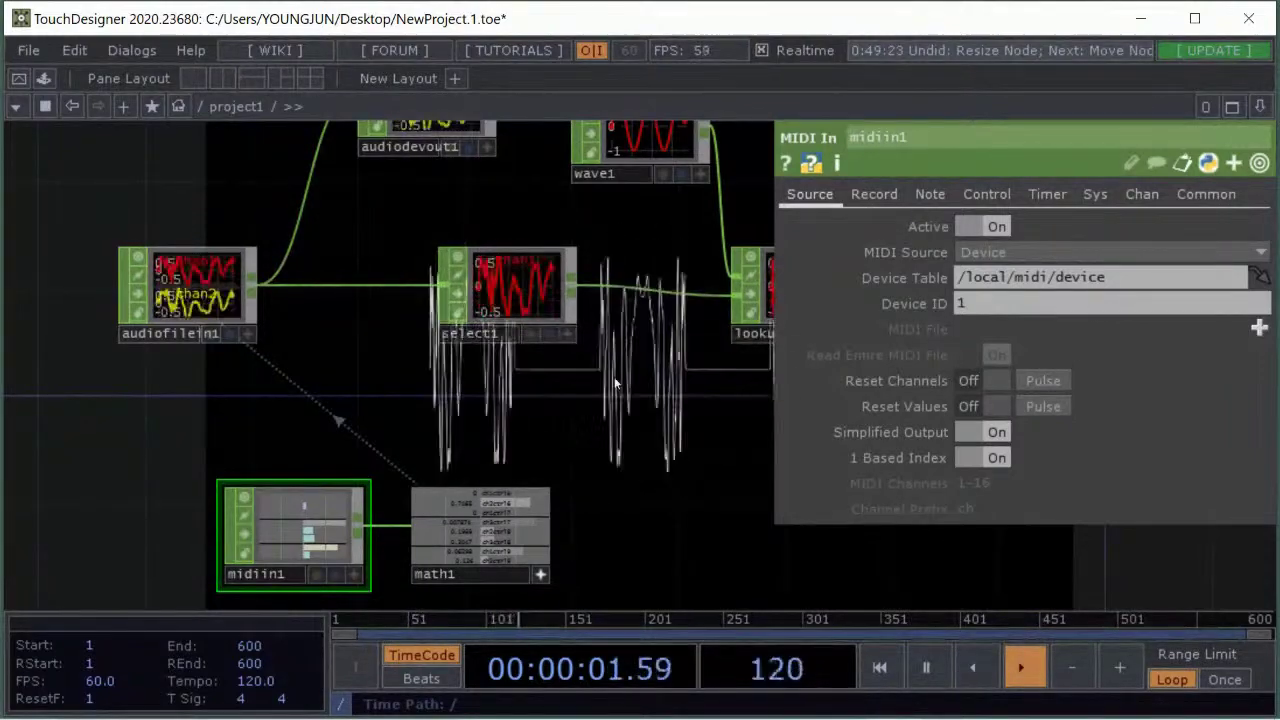
{"action": "key", "text": "space"}
Move null1 away from lookup1 and insert a Math CHOP between them
{"action": "left_click_drag", "start_coordinate": [635, 385], "coordinate": [443, 471]}
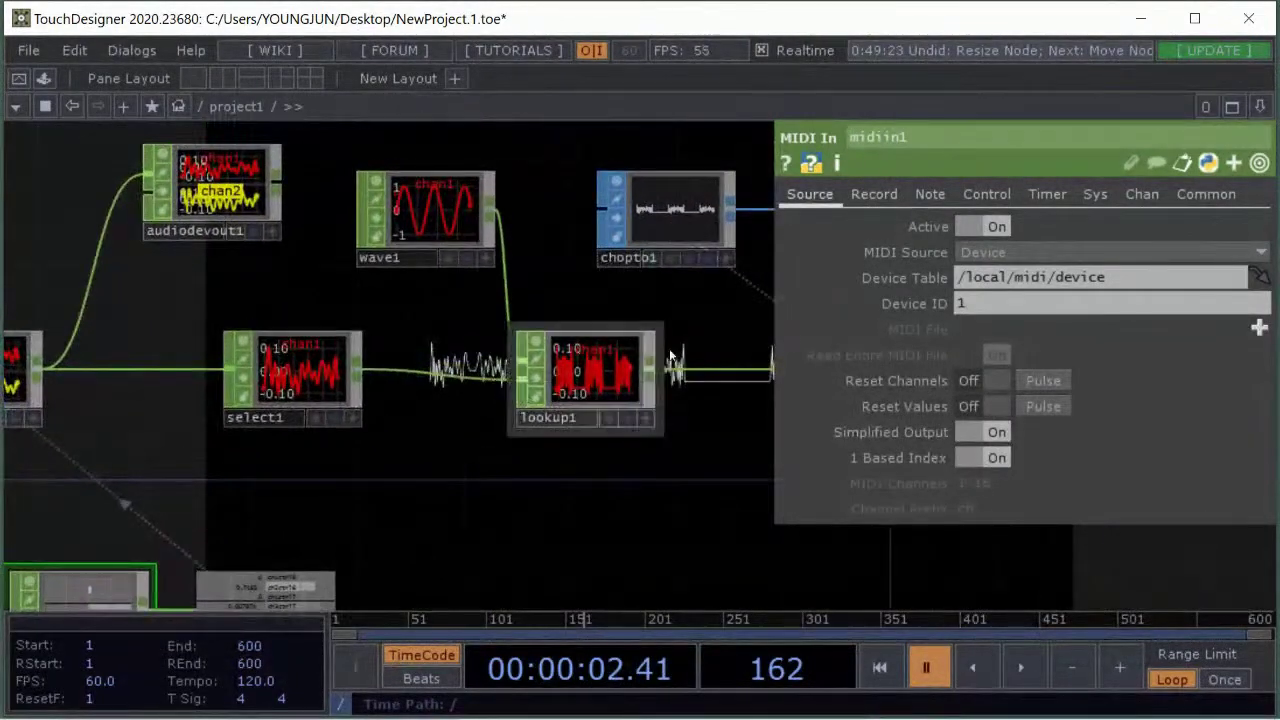
{"action": "left_click_drag", "start_coordinate": [573, 500], "coordinate": [540, 486]}
{"action": "left_click_drag", "start_coordinate": [454, 291], "coordinate": [505, 235]}
{"action": "scroll", "coordinate": [662, 404], "scroll_direction": "down", "scroll_amount": 2}
{"action": "left_click_drag", "start_coordinate": [585, 298], "coordinate": [445, 297]}
{"action": "left_click", "coordinate": [395, 264]}
{"action": "left_click_drag", "start_coordinate": [543, 382], "coordinate": [637, 382]}
{"action": "right_click", "coordinate": [530, 378]}
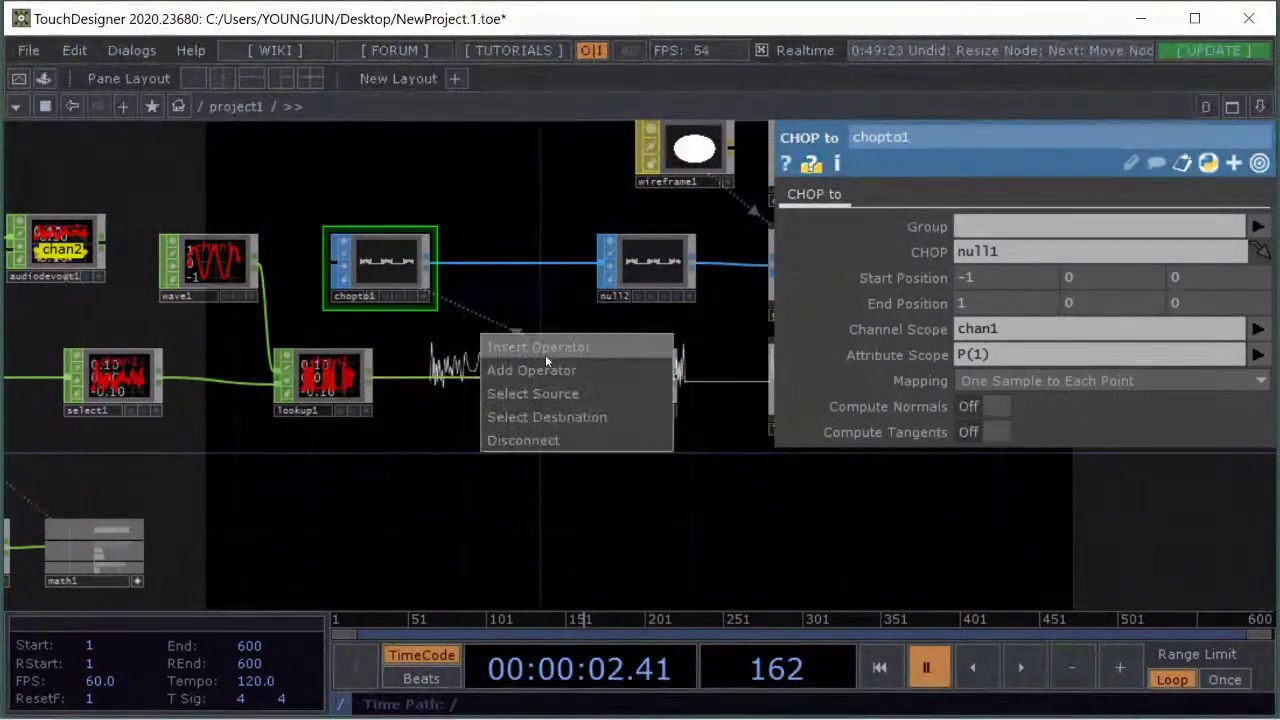
{"action": "left_click", "coordinate": [524, 346]}
{"action": "type", "text": "MATH"}
{"action": "key", "text": "Return"}
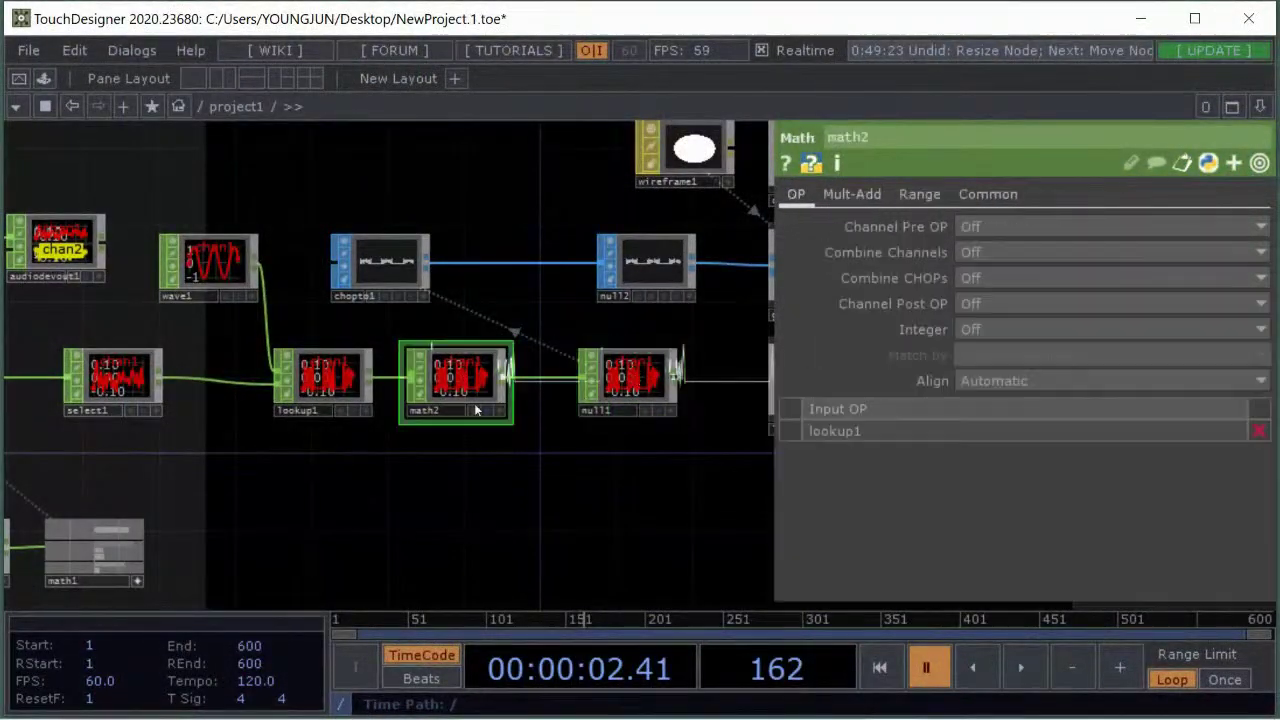
Set the upper To Range value of math2 to 5
{"action": "scroll", "coordinate": [474, 403], "scroll_direction": "up", "scroll_amount": 4}
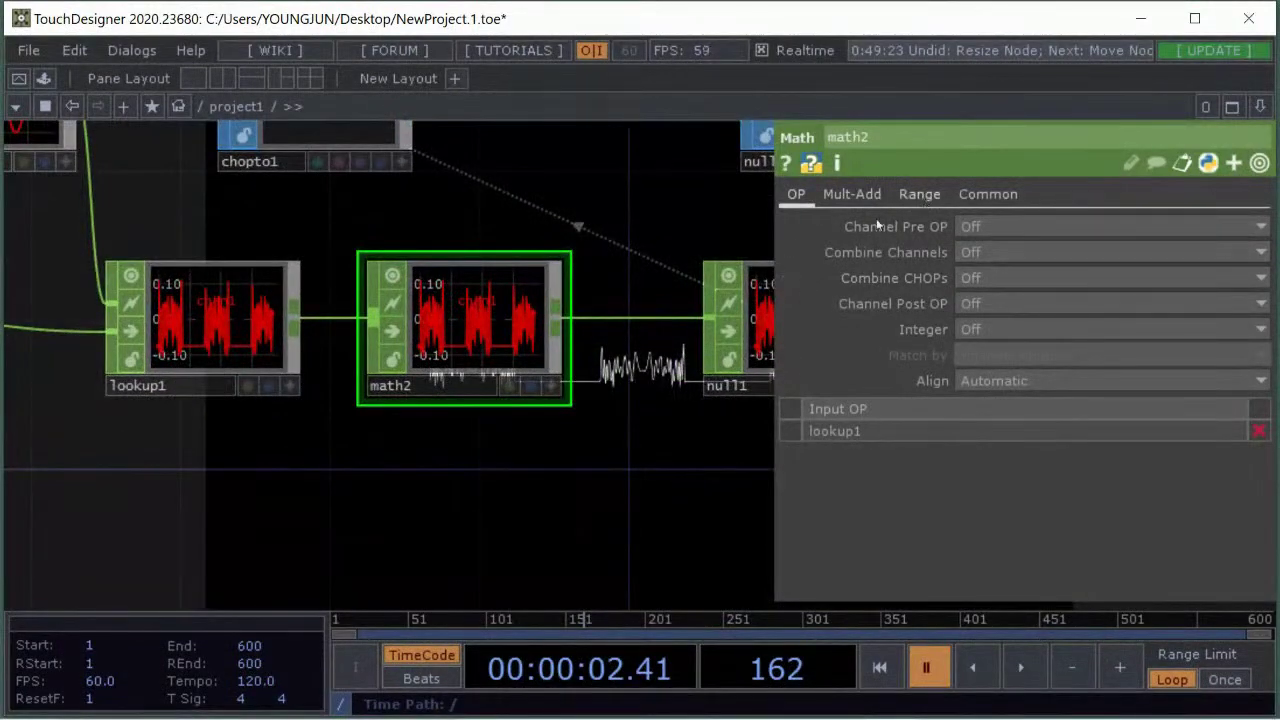
{"action": "left_click_drag", "start_coordinate": [558, 249], "coordinate": [499, 347]}
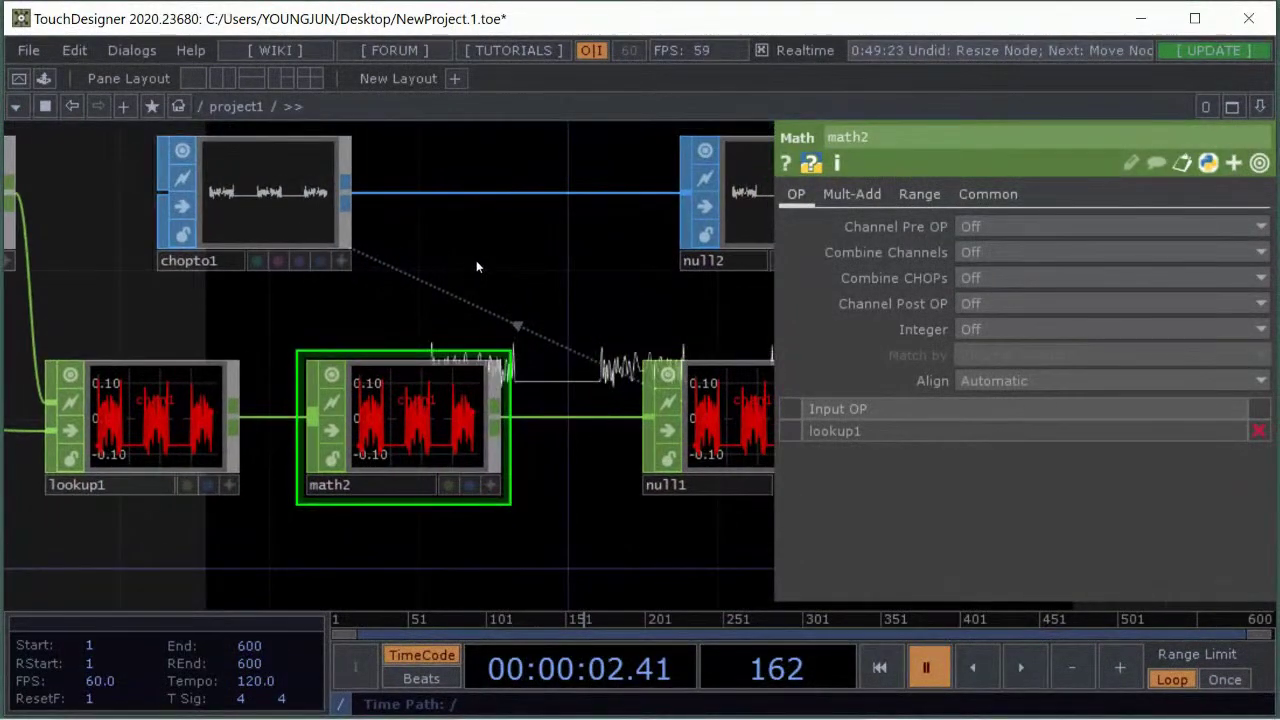
{"action": "left_click", "coordinate": [852, 195]}
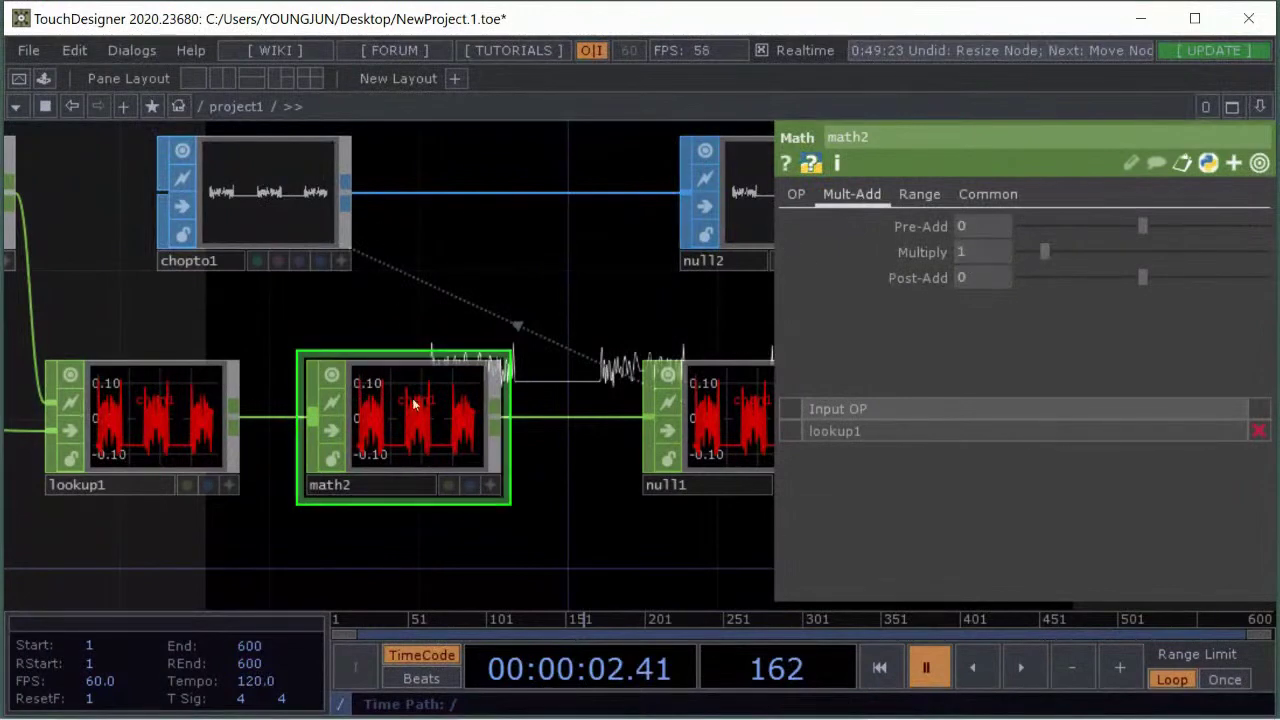
{"action": "left_click_drag", "start_coordinate": [448, 269], "coordinate": [457, 291]}
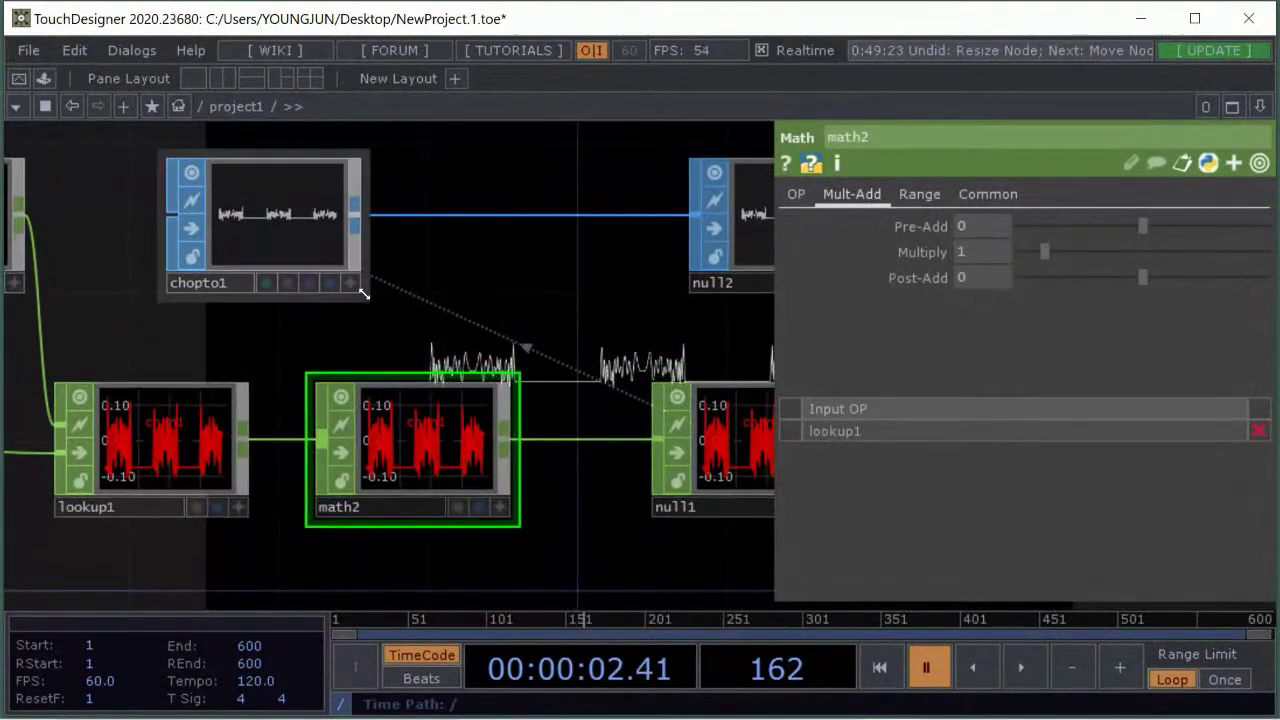
{"action": "left_click", "coordinate": [917, 196]}
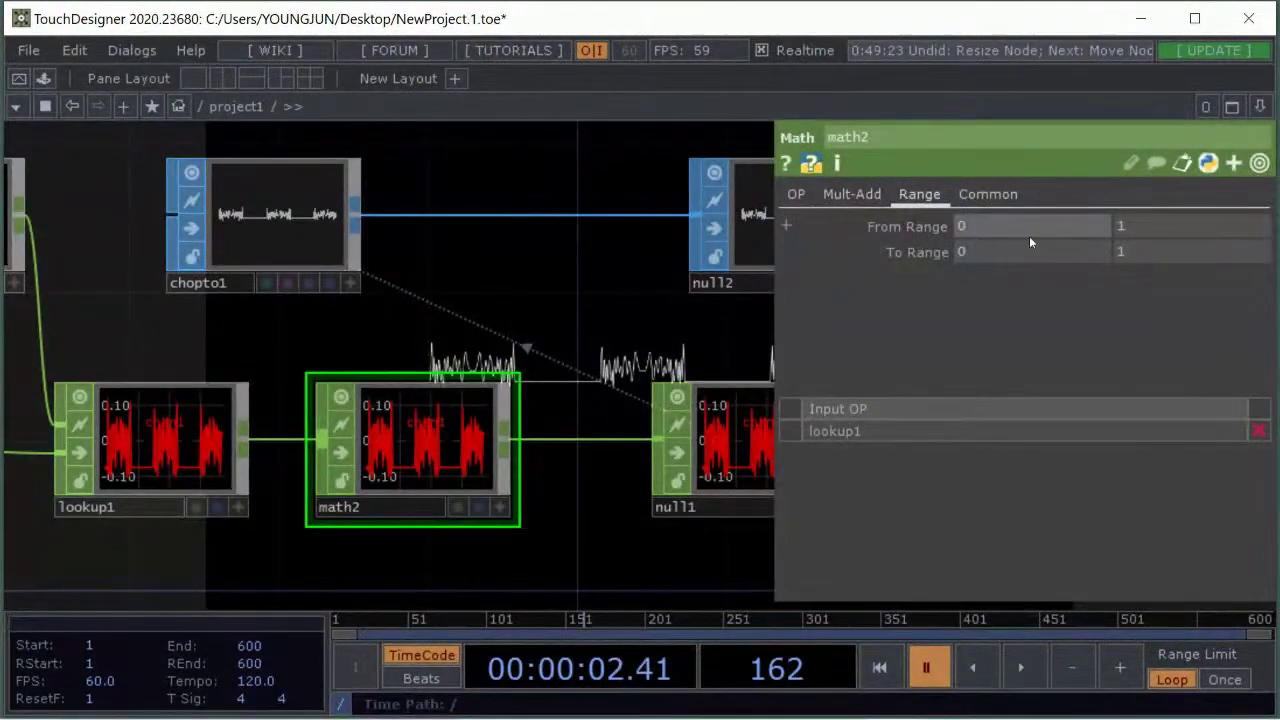
{"action": "left_click", "coordinate": [1158, 250]}
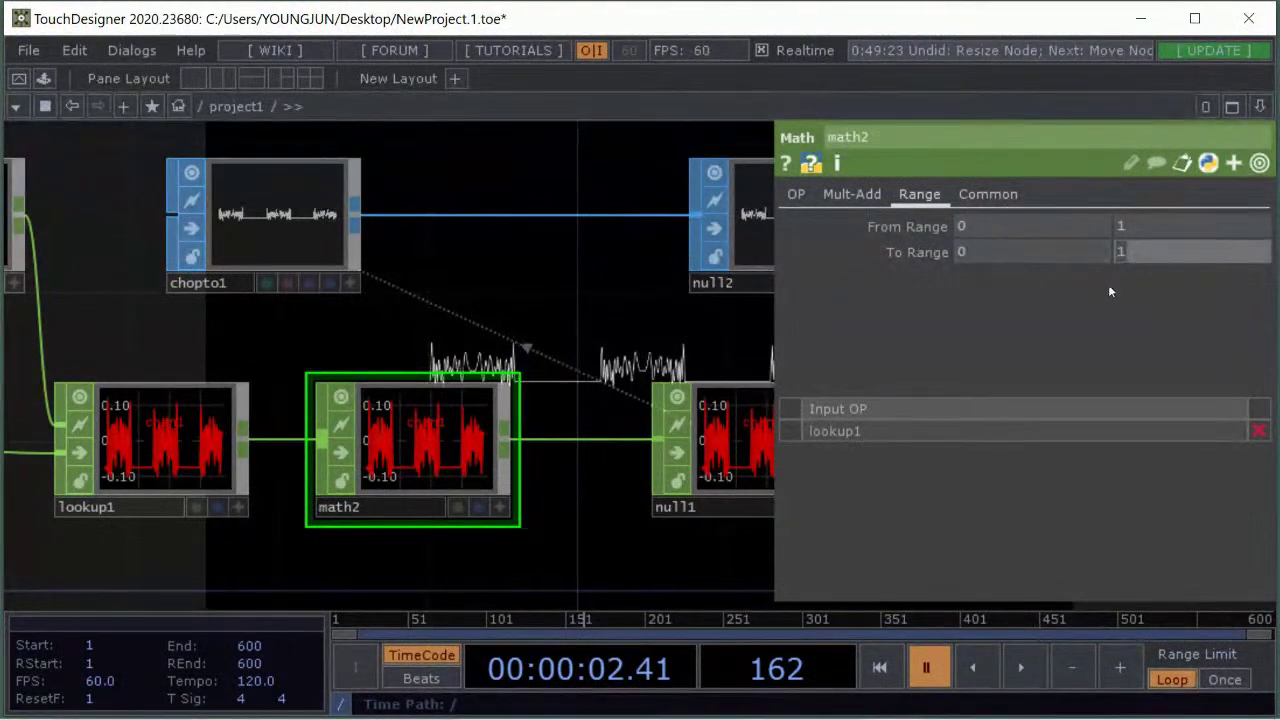
{"action": "type", "text": "5"}
{"action": "key", "text": "Return"}
Follow the scaled signal from math2 through chopto1 and null2 to the render nodes, and play the timeline briefly
{"action": "left_click_drag", "start_coordinate": [765, 330], "coordinate": [541, 348]}
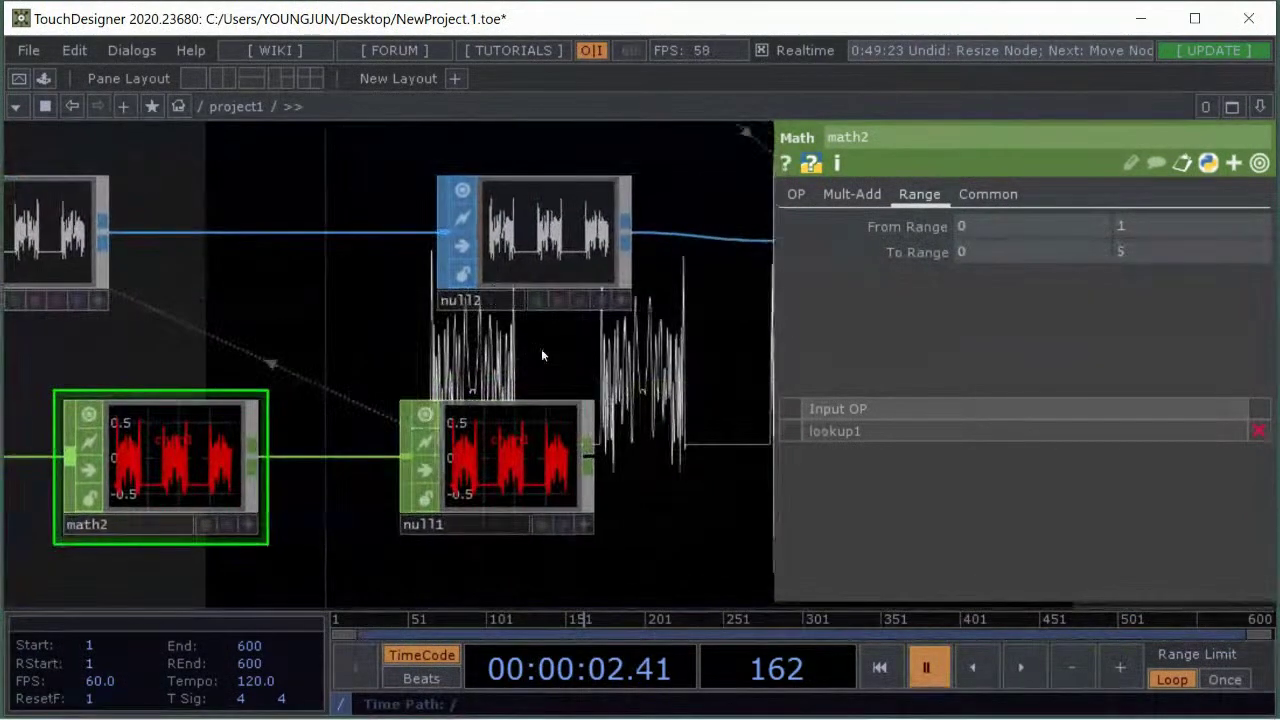
{"action": "left_click_drag", "start_coordinate": [318, 175], "coordinate": [532, 292]}
{"action": "left_click_drag", "start_coordinate": [551, 438], "coordinate": [540, 374]}
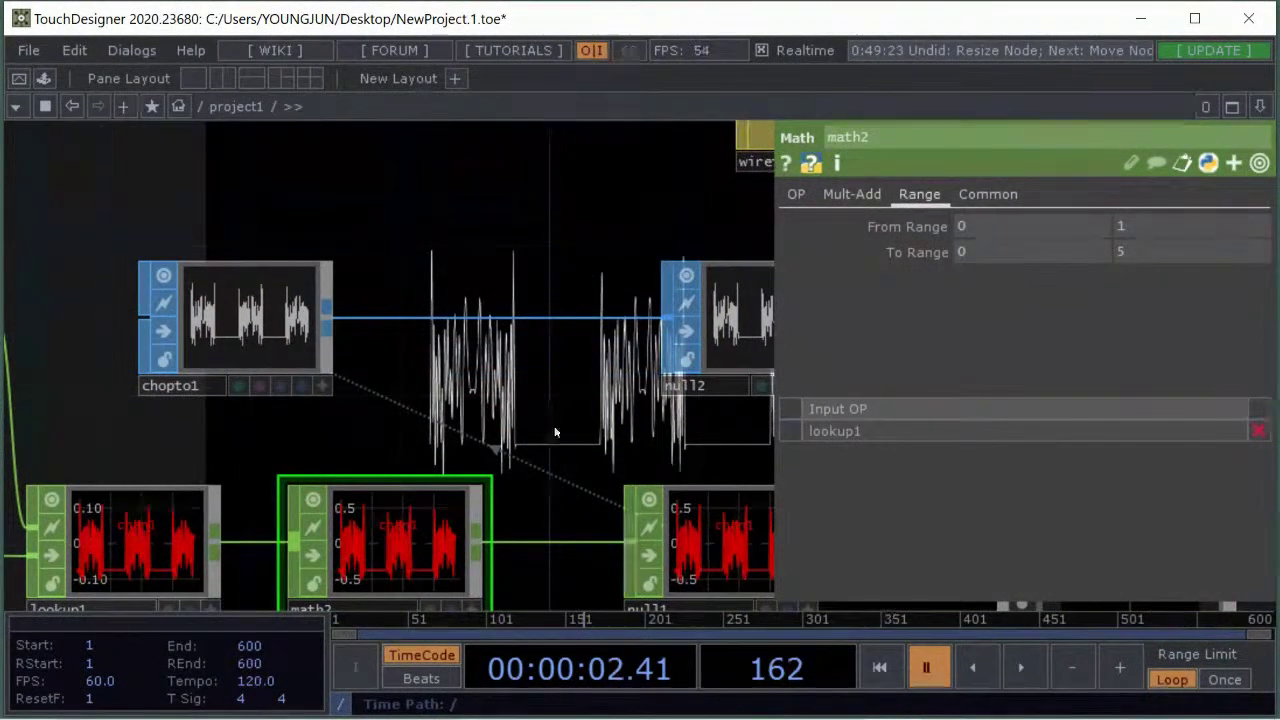
{"action": "left_click_drag", "start_coordinate": [545, 415], "coordinate": [465, 382]}
{"action": "scroll", "coordinate": [571, 391], "scroll_direction": "down", "scroll_amount": 3}
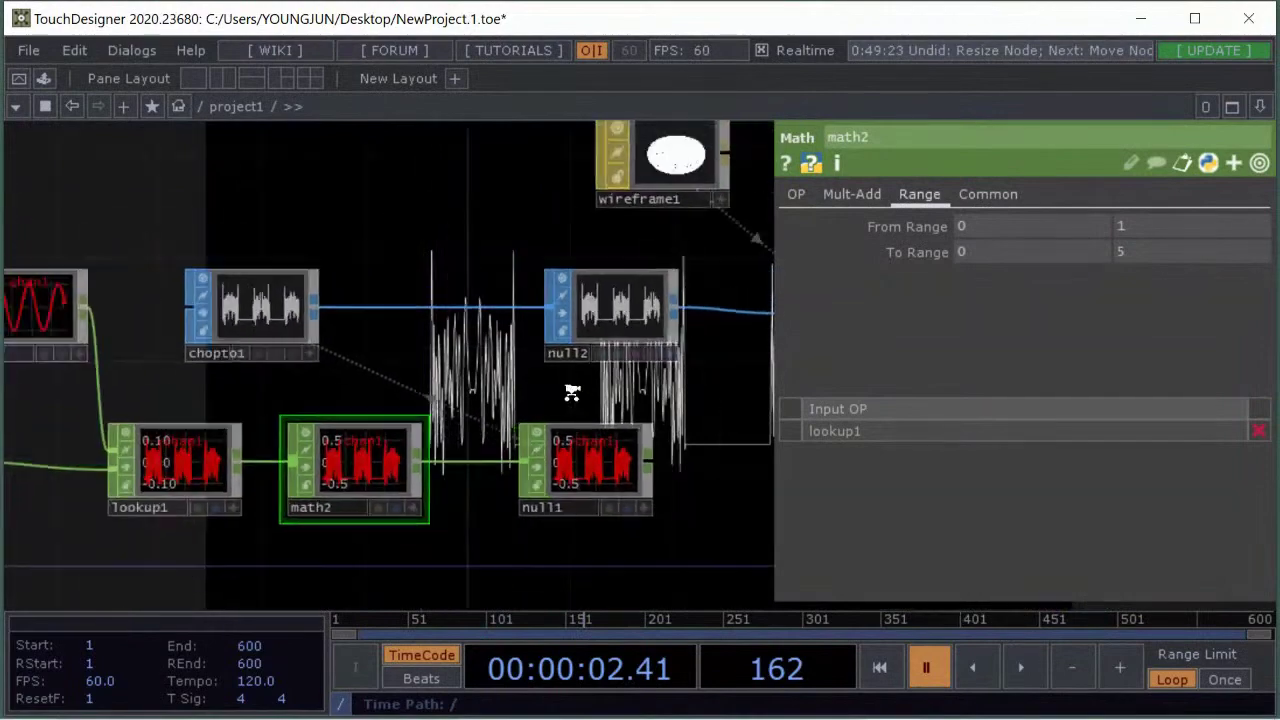
{"action": "left_click_drag", "start_coordinate": [708, 403], "coordinate": [454, 376]}
{"action": "scroll", "coordinate": [452, 368], "scroll_direction": "down", "scroll_amount": 3}
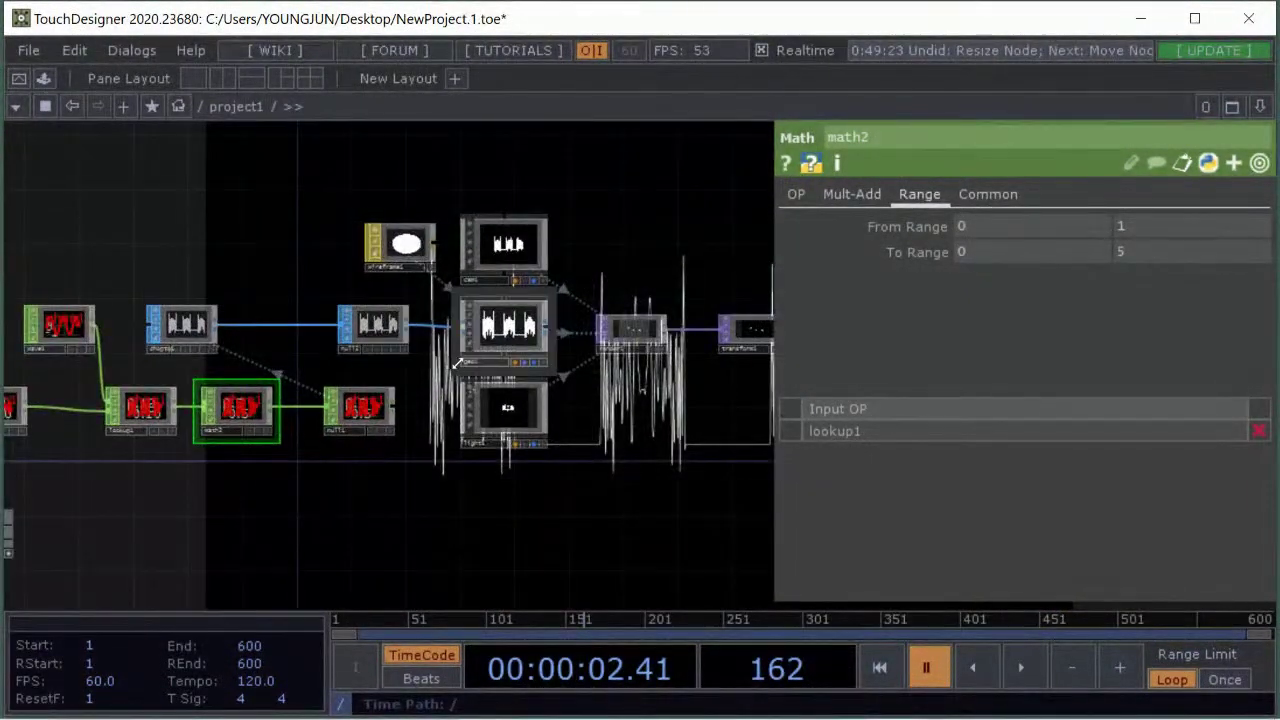
{"action": "left_click_drag", "start_coordinate": [640, 404], "coordinate": [826, 349]}
{"action": "scroll", "coordinate": [466, 294], "scroll_direction": "up", "scroll_amount": 4}
{"action": "key", "text": "space"}
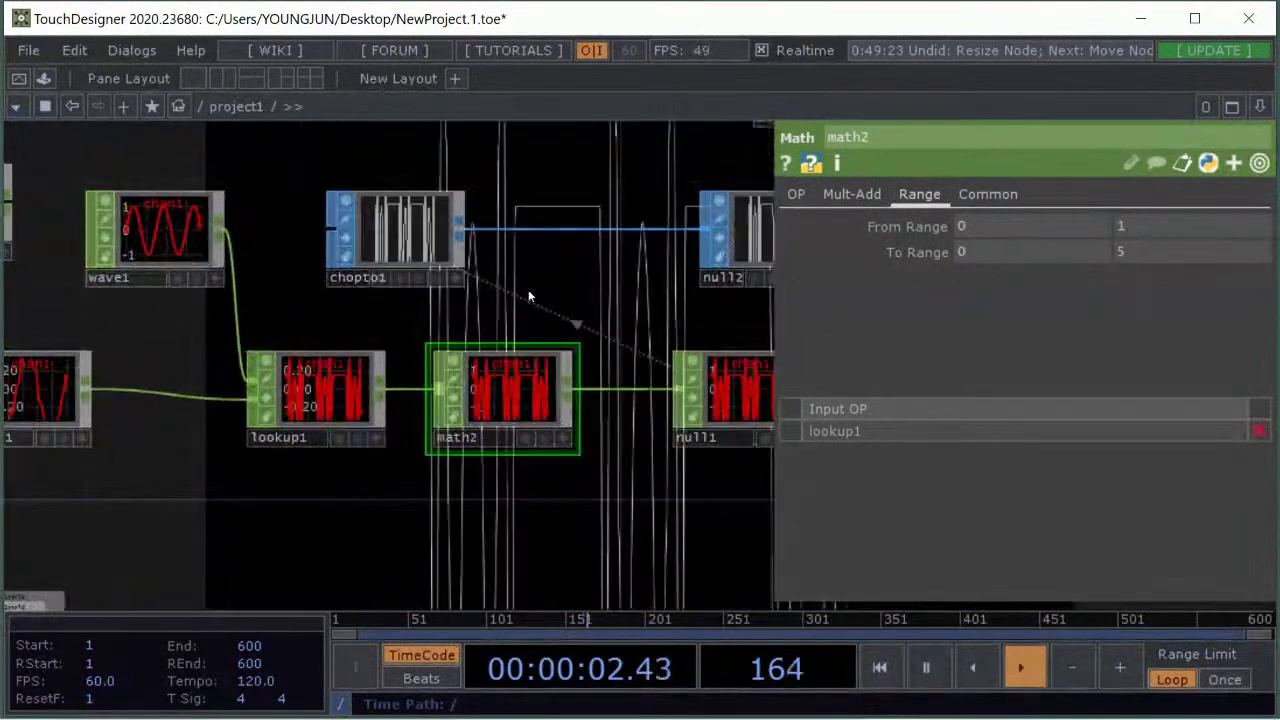
{"action": "key", "text": "space"}
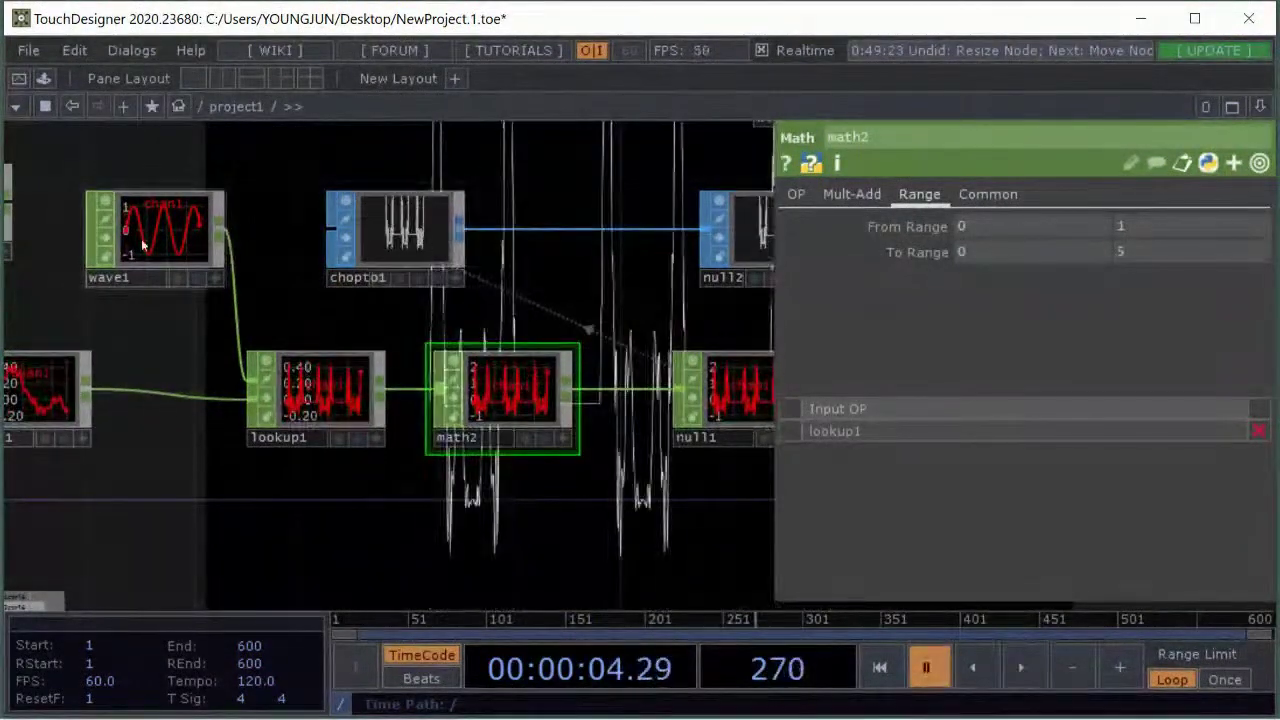
Try the Gaussian and Triangle wave types on wave1
{"action": "left_click", "coordinate": [143, 245]}
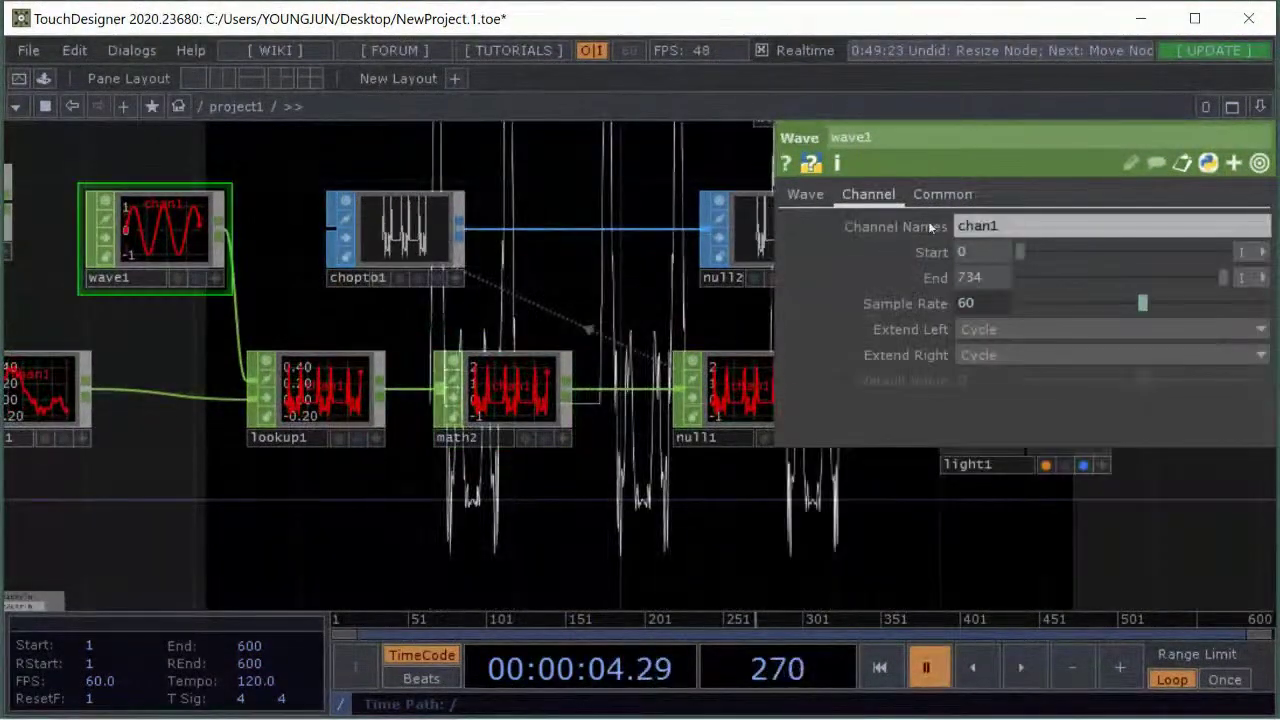
{"action": "left_click", "coordinate": [806, 195]}
{"action": "left_click_drag", "start_coordinate": [172, 245], "coordinate": [290, 242]}
{"action": "left_click", "coordinate": [1030, 226]}
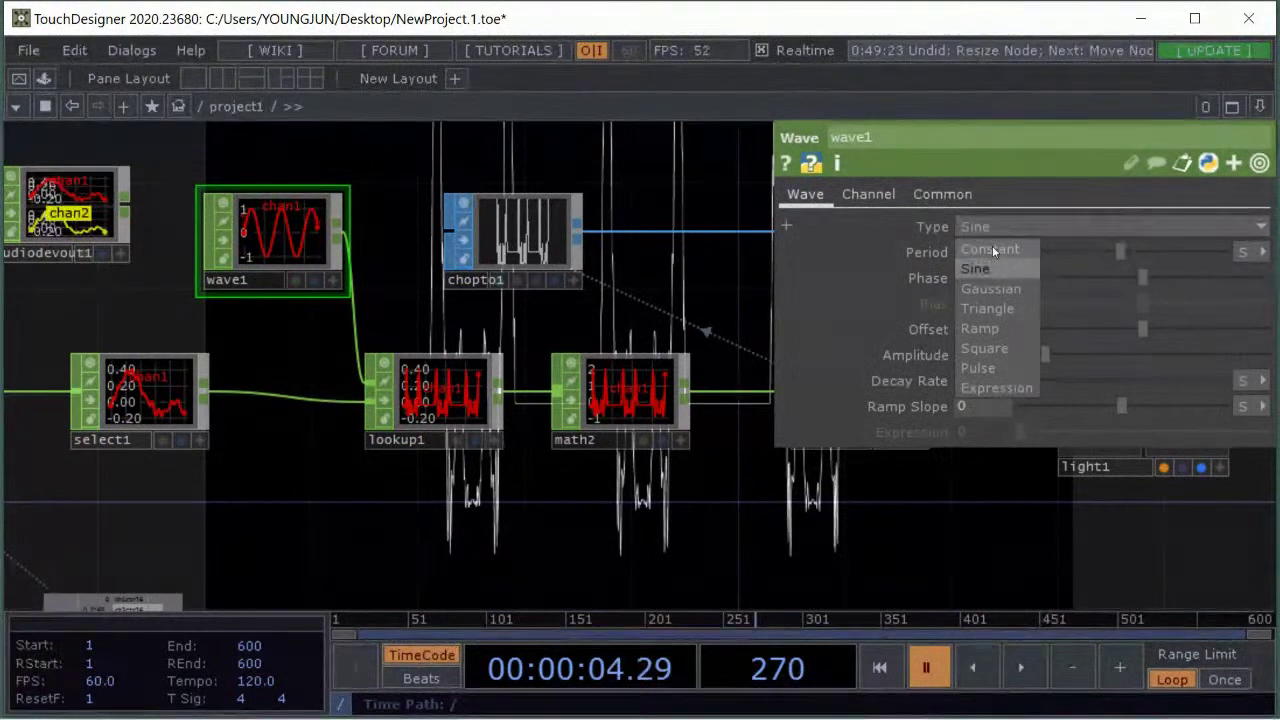
{"action": "left_click", "coordinate": [996, 286]}
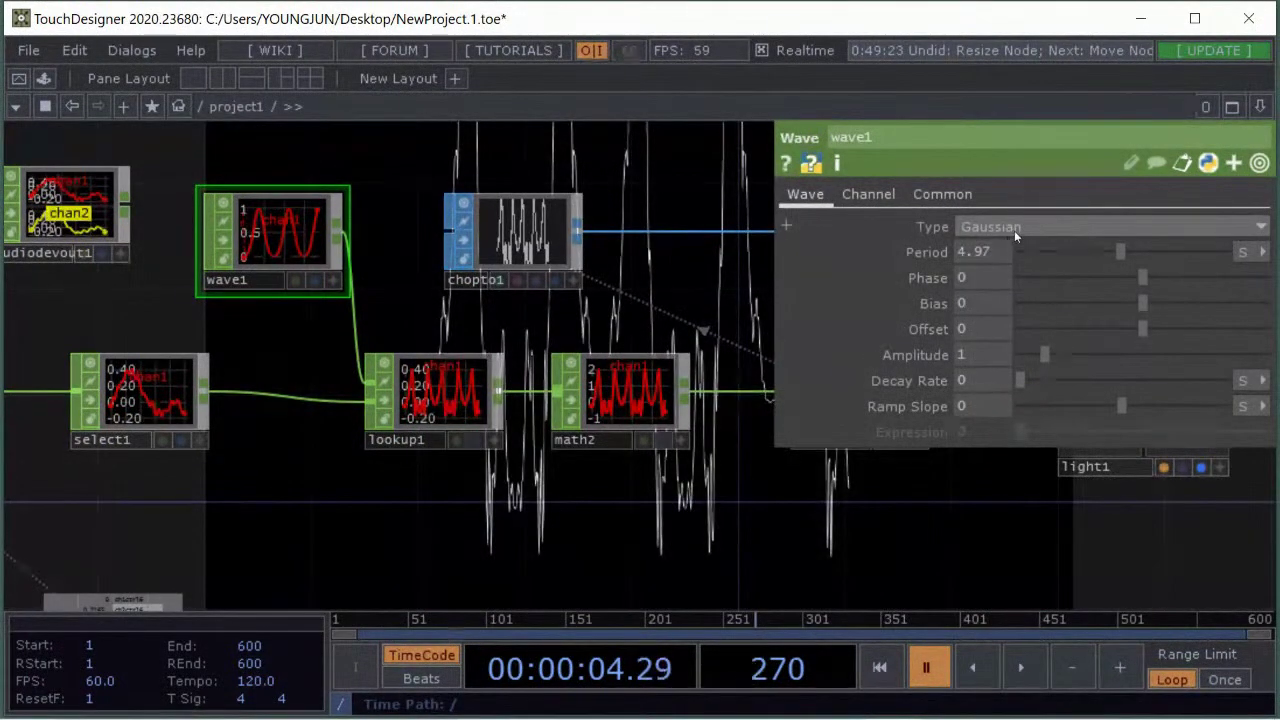
{"action": "left_click", "coordinate": [1014, 230]}
{"action": "left_click", "coordinate": [997, 309]}
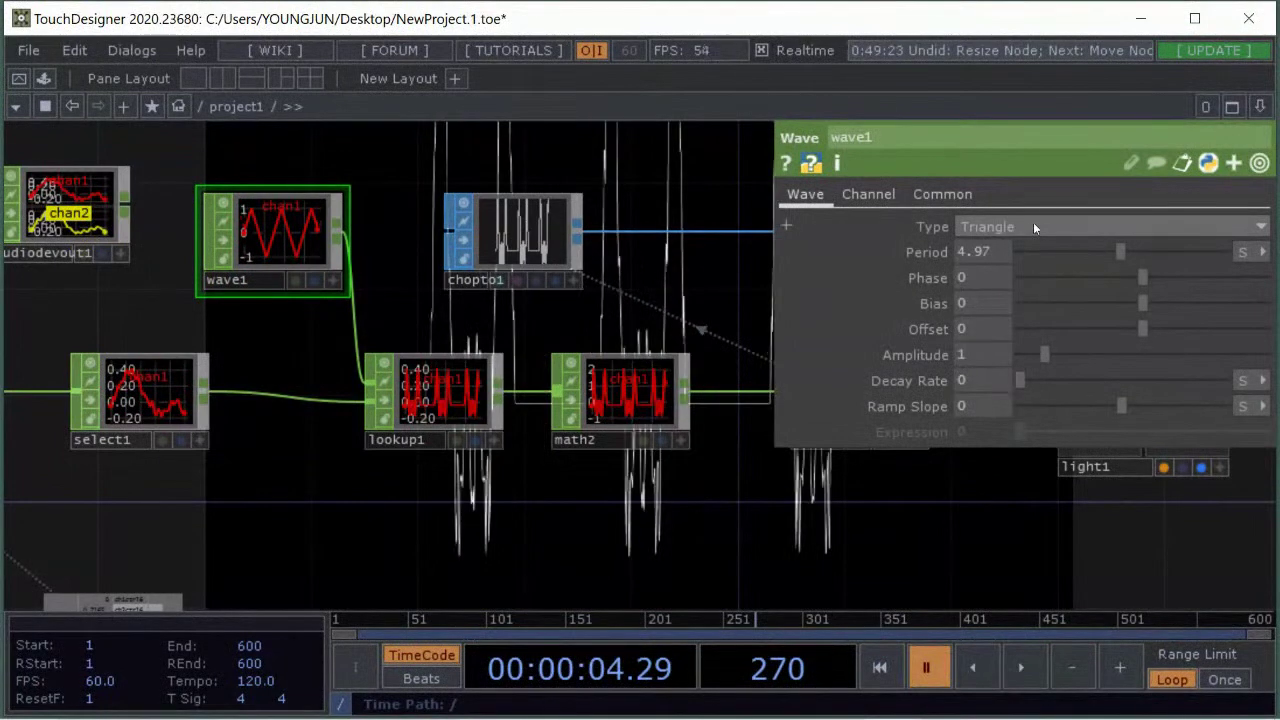
Try the Ramp, Square and Pulse types on wave1 and return its Type to Sine
{"action": "left_click", "coordinate": [990, 228]}
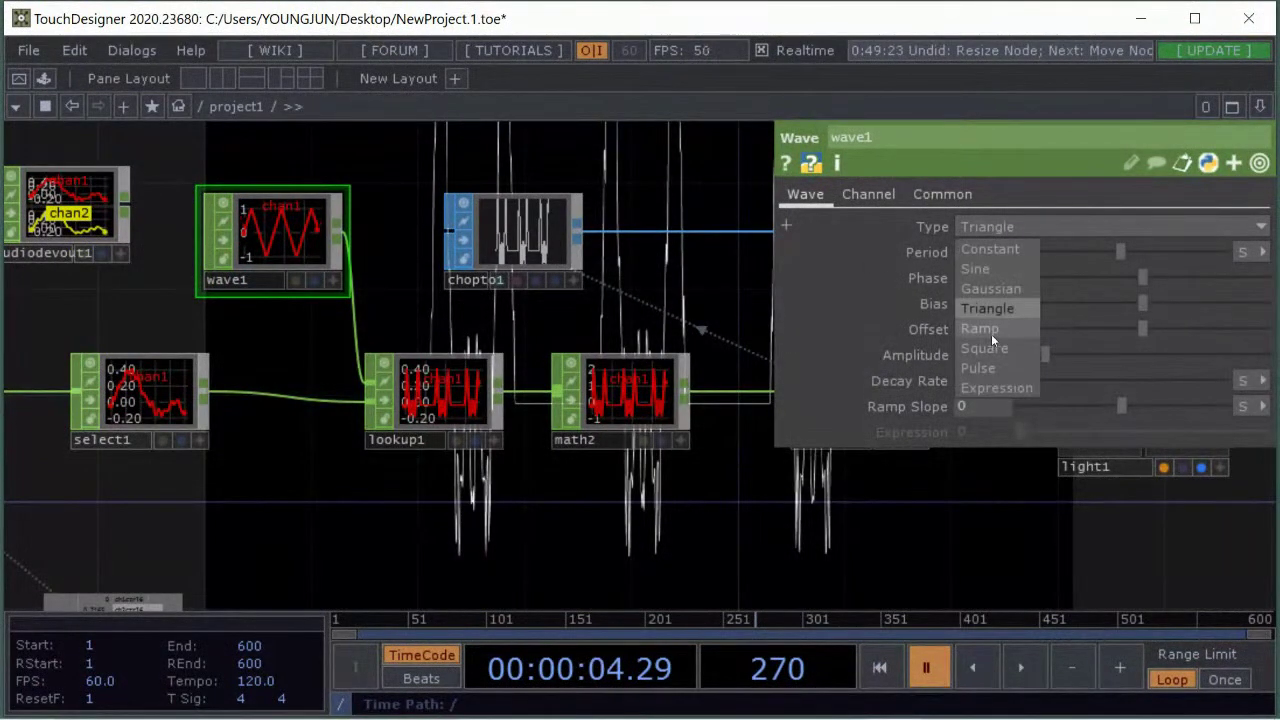
{"action": "left_click", "coordinate": [991, 334]}
{"action": "left_click", "coordinate": [1004, 232]}
{"action": "left_click", "coordinate": [984, 349]}
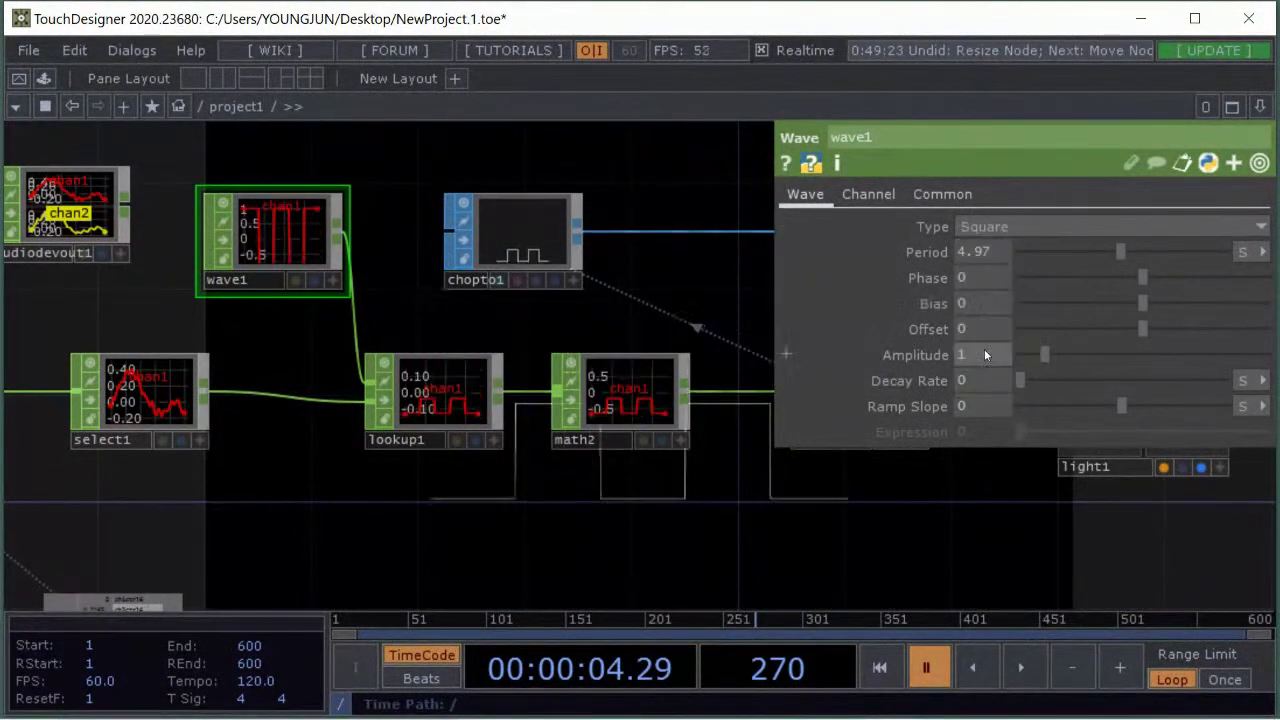
{"action": "left_click", "coordinate": [1001, 222]}
{"action": "left_click", "coordinate": [1002, 368]}
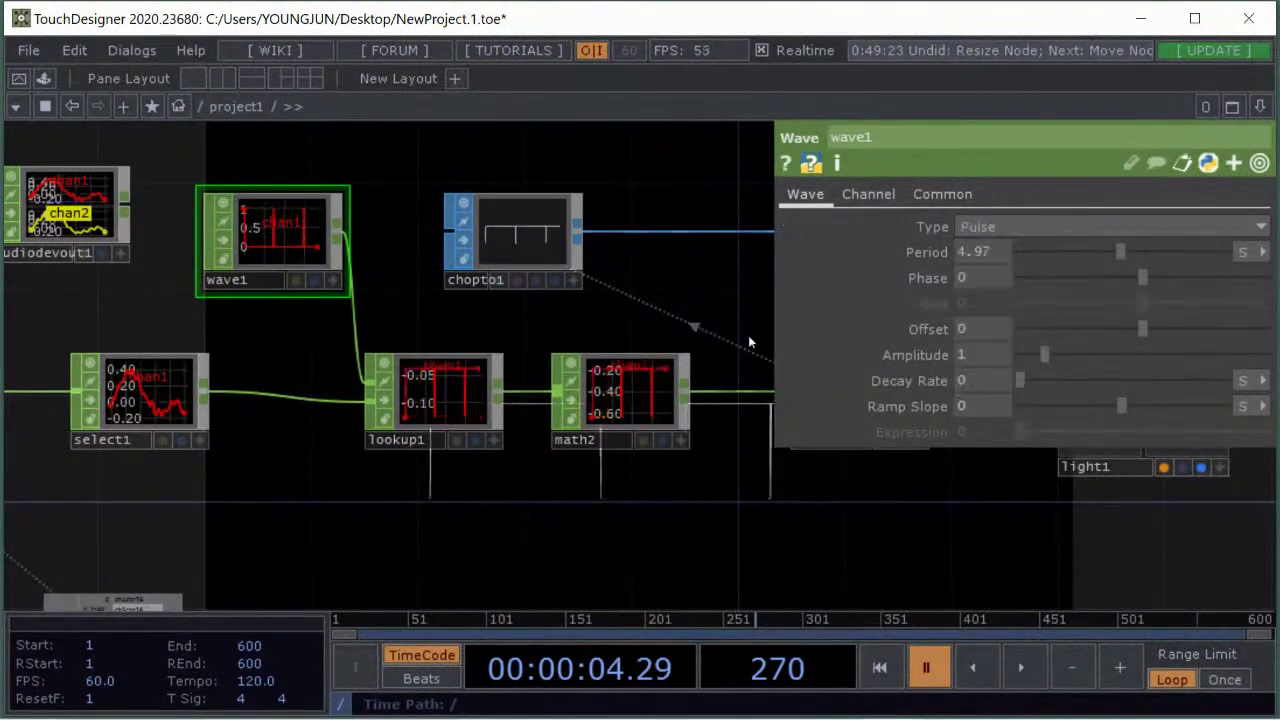
{"action": "left_click", "coordinate": [1000, 227]}
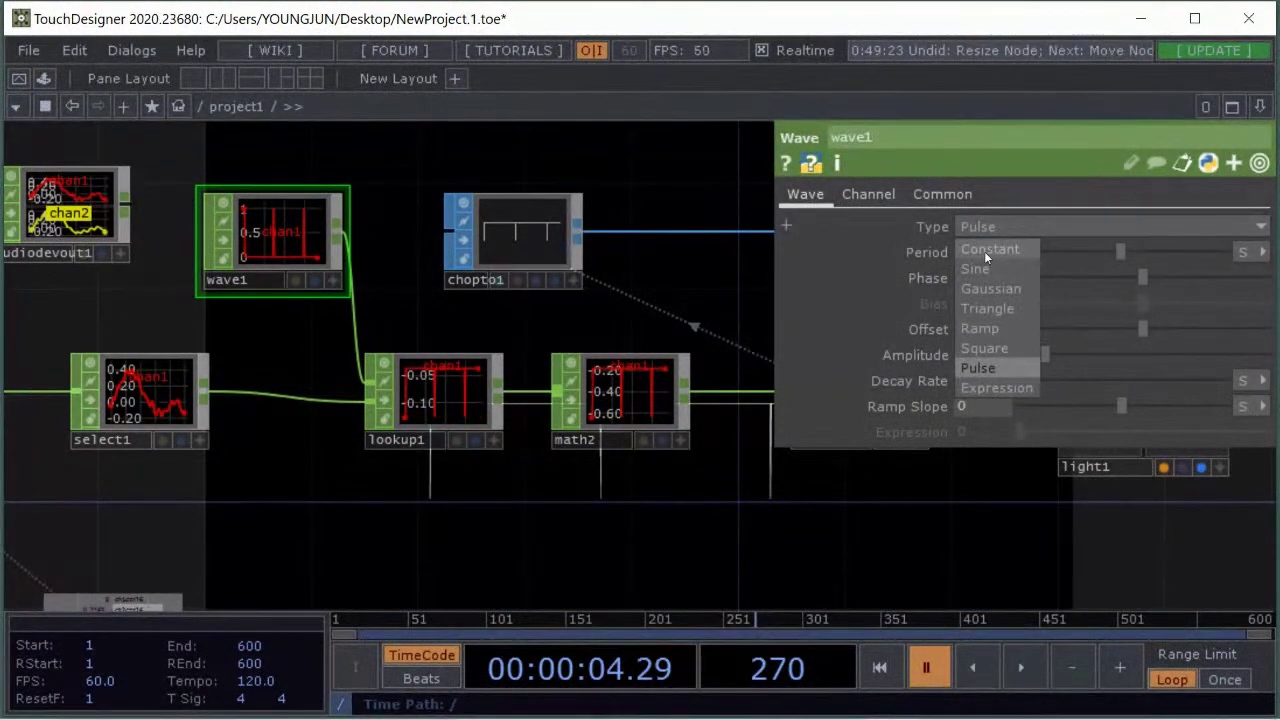
{"action": "left_click", "coordinate": [983, 267]}
Play the timeline while viewing the chain from the audio input to the render nodes, and pause it
{"action": "left_click_drag", "start_coordinate": [669, 289], "coordinate": [480, 329]}
{"action": "left_click_drag", "start_coordinate": [250, 398], "coordinate": [586, 314]}
{"action": "scroll", "coordinate": [590, 312], "scroll_direction": "down", "scroll_amount": 5}
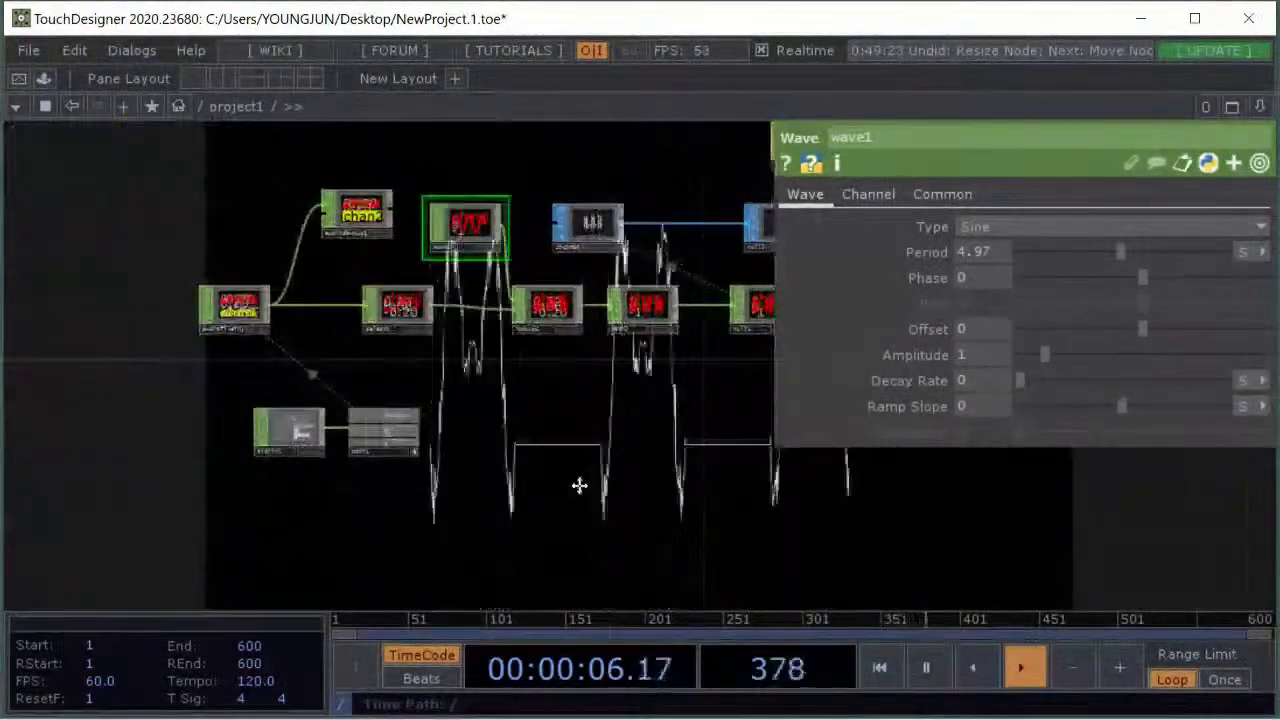
{"action": "left_click_drag", "start_coordinate": [712, 464], "coordinate": [420, 469]}
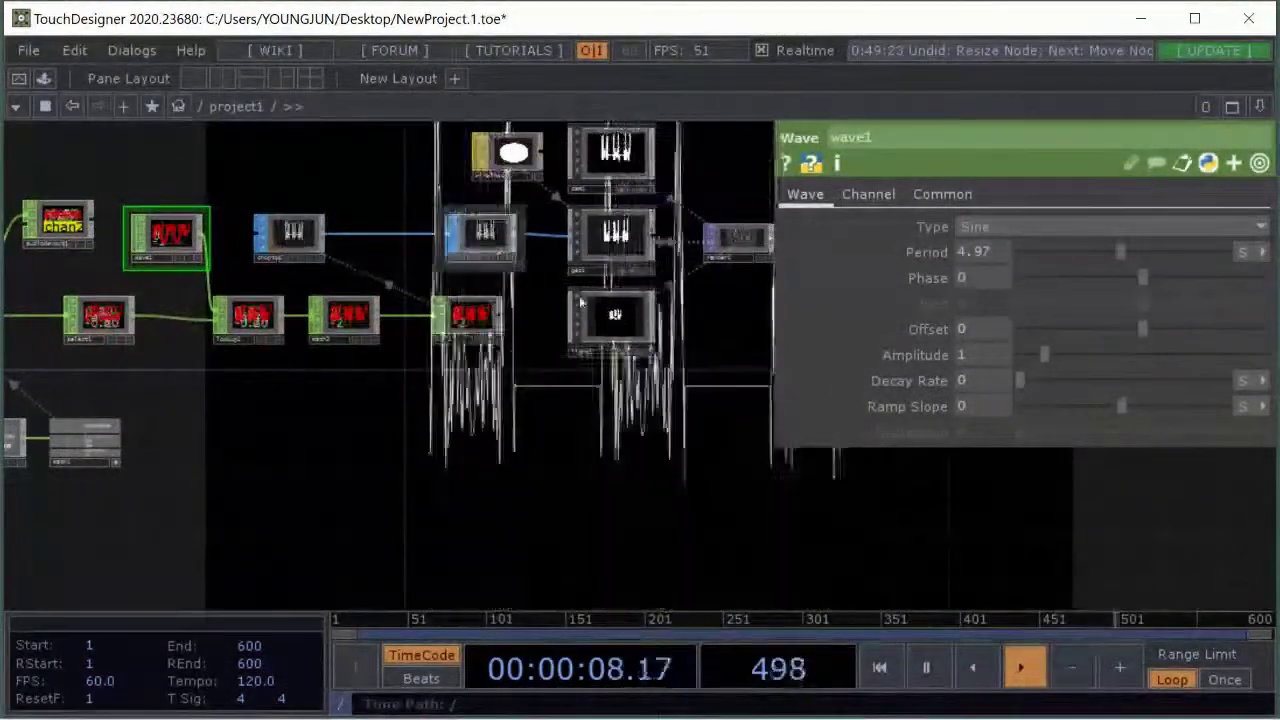
{"action": "key", "text": "space"}
{"action": "left_click_drag", "start_coordinate": [606, 436], "coordinate": [150, 424]}
{"action": "scroll", "coordinate": [556, 356], "scroll_direction": "down", "scroll_amount": 3}
{"action": "scroll", "coordinate": [489, 340], "scroll_direction": "up", "scroll_amount": 3}
{"action": "left_click_drag", "start_coordinate": [125, 327], "coordinate": [862, 385]}
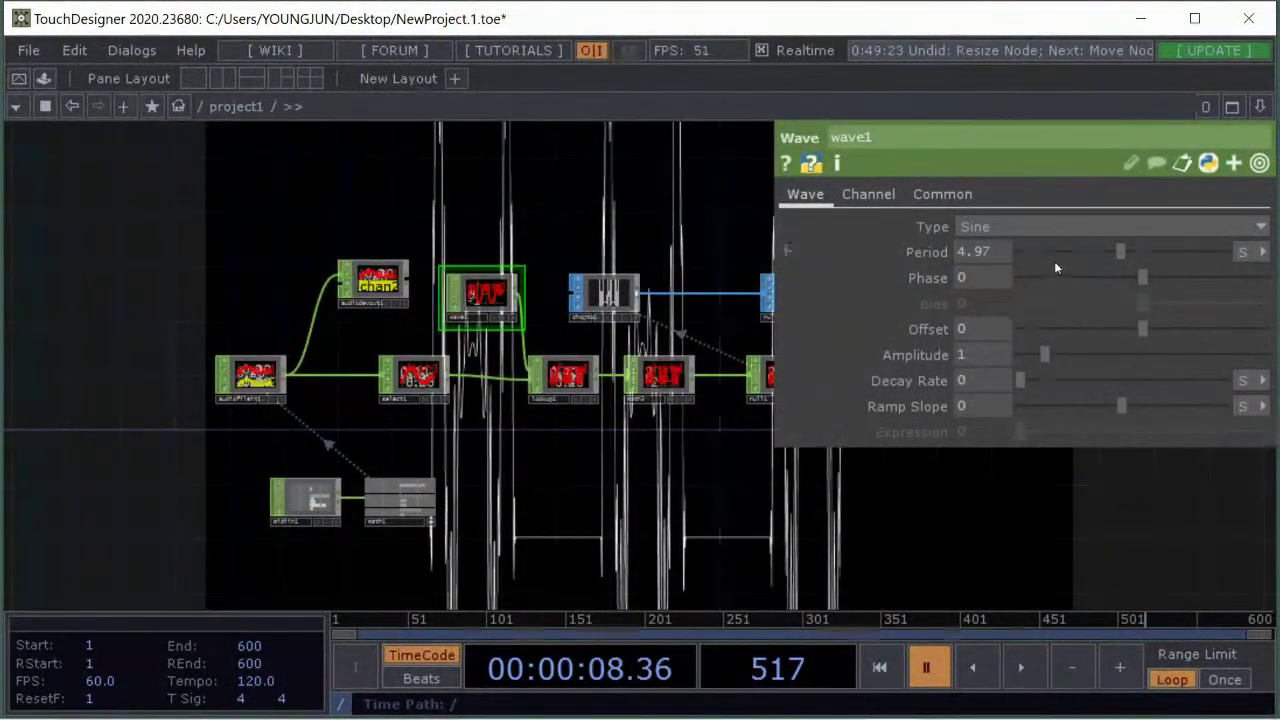
Set wave1's Period to 1.38, its Phase to -0.419 and its Type to Triangle
{"action": "left_click_drag", "start_coordinate": [1112, 251], "coordinate": [1048, 262]}
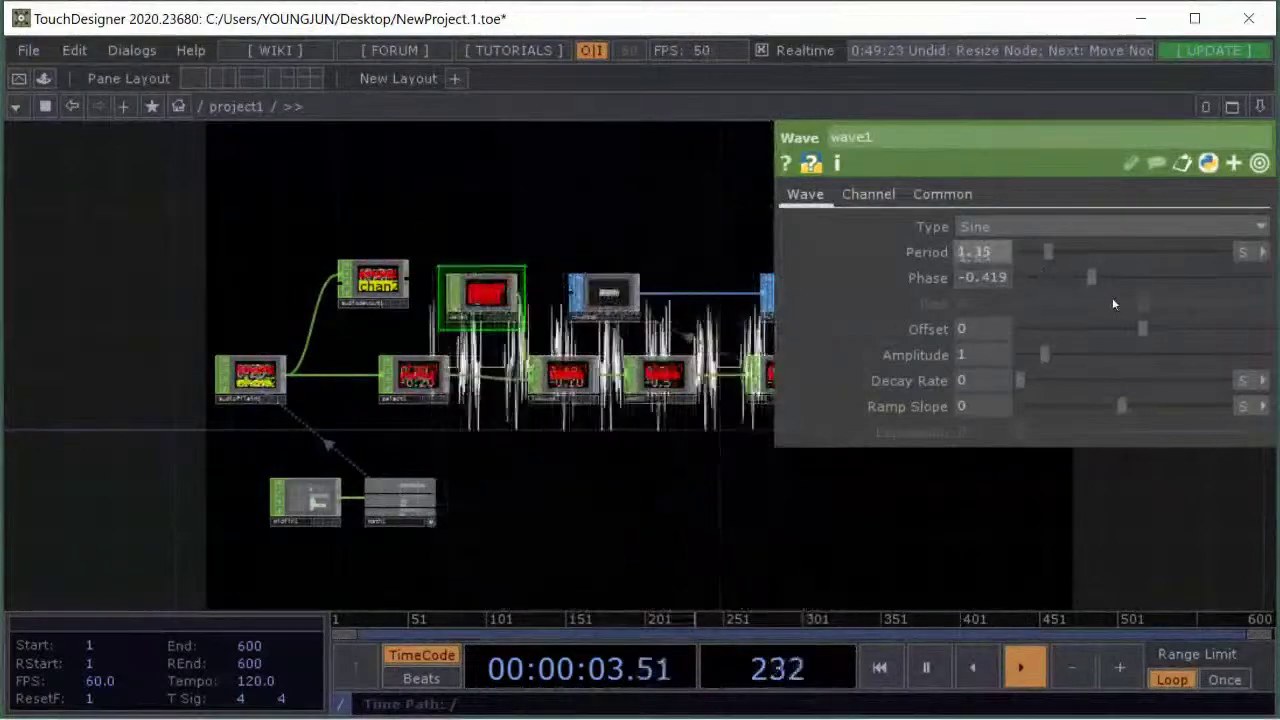
{"action": "left_click", "coordinate": [1061, 226]}
{"action": "left_click", "coordinate": [977, 291]}
{"action": "left_click", "coordinate": [1062, 227]}
{"action": "left_click", "coordinate": [995, 287]}
Set the upper To Range value of math2 to 1 and pause the timeline
{"action": "left_click", "coordinate": [655, 372]}
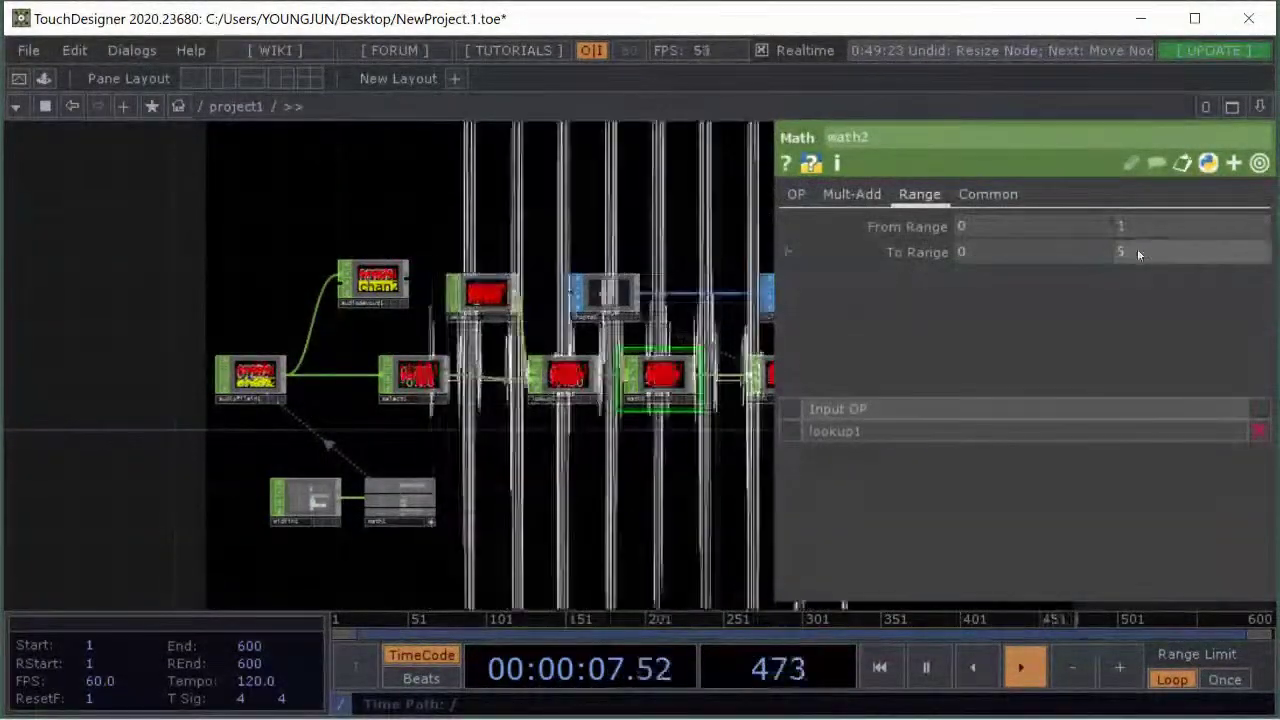
{"action": "type", "text": "1"}
{"action": "key", "text": "Return"}
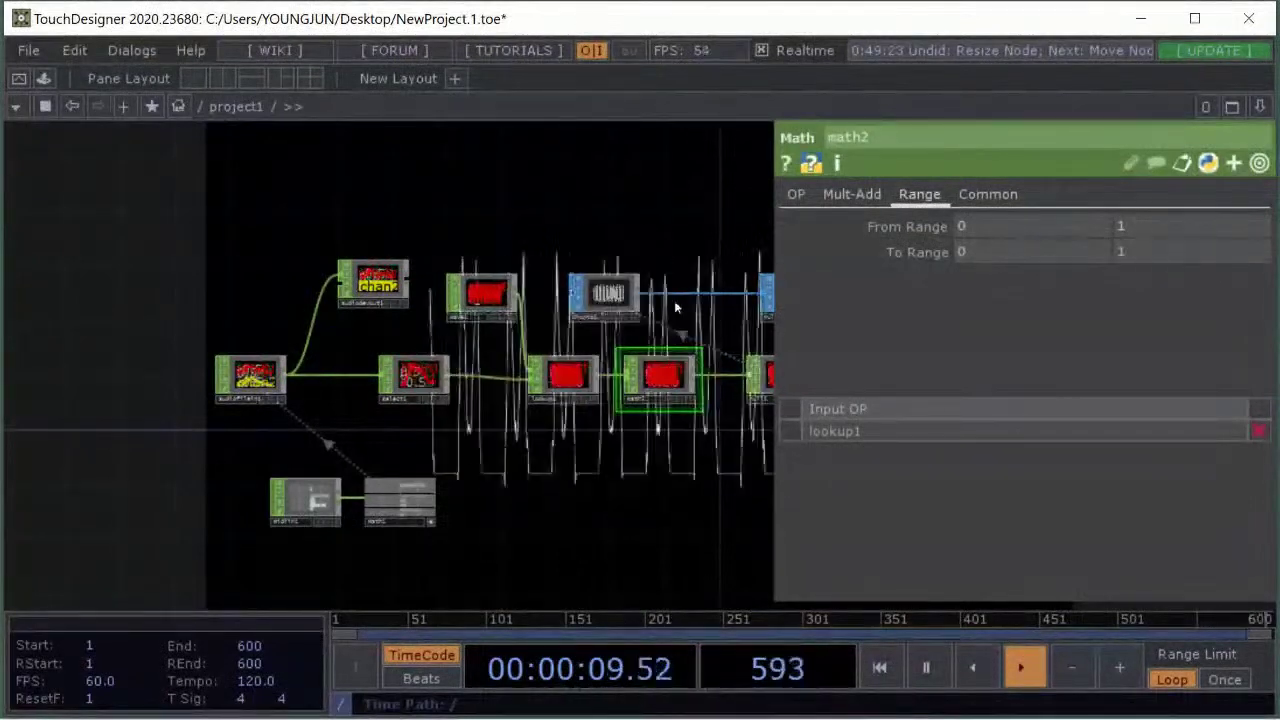
{"action": "key", "text": "space"}
Examine the connections of the whole network, from the audio and MIDI inputs to the camera, geometry, light and render nodes
{"action": "left_click_drag", "start_coordinate": [700, 343], "coordinate": [640, 346]}
{"action": "scroll", "coordinate": [639, 338], "scroll_direction": "up", "scroll_amount": 3}
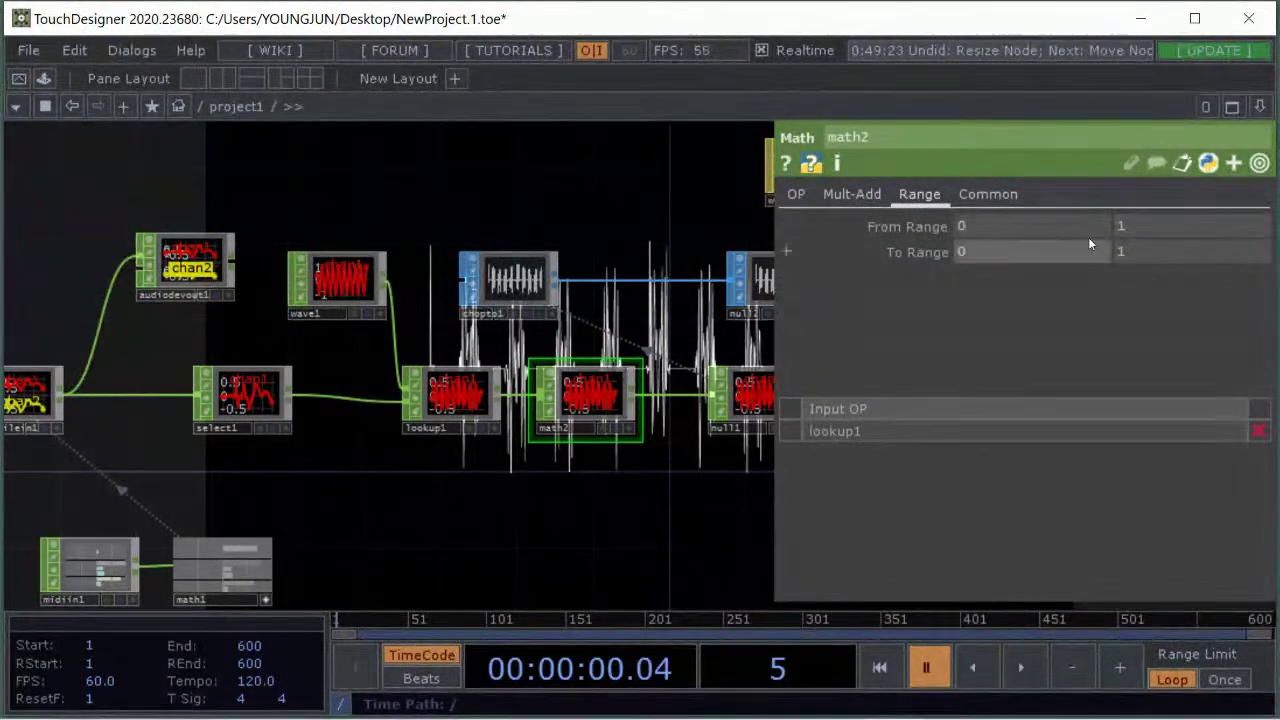
{"action": "left_click_drag", "start_coordinate": [660, 322], "coordinate": [638, 378]}
{"action": "left_click_drag", "start_coordinate": [459, 185], "coordinate": [620, 228]}
{"action": "left_click_drag", "start_coordinate": [708, 365], "coordinate": [600, 317]}
{"action": "left_click_drag", "start_coordinate": [710, 335], "coordinate": [313, 397]}
{"action": "left_click_drag", "start_coordinate": [657, 392], "coordinate": [611, 392]}
{"action": "key", "text": "h"}
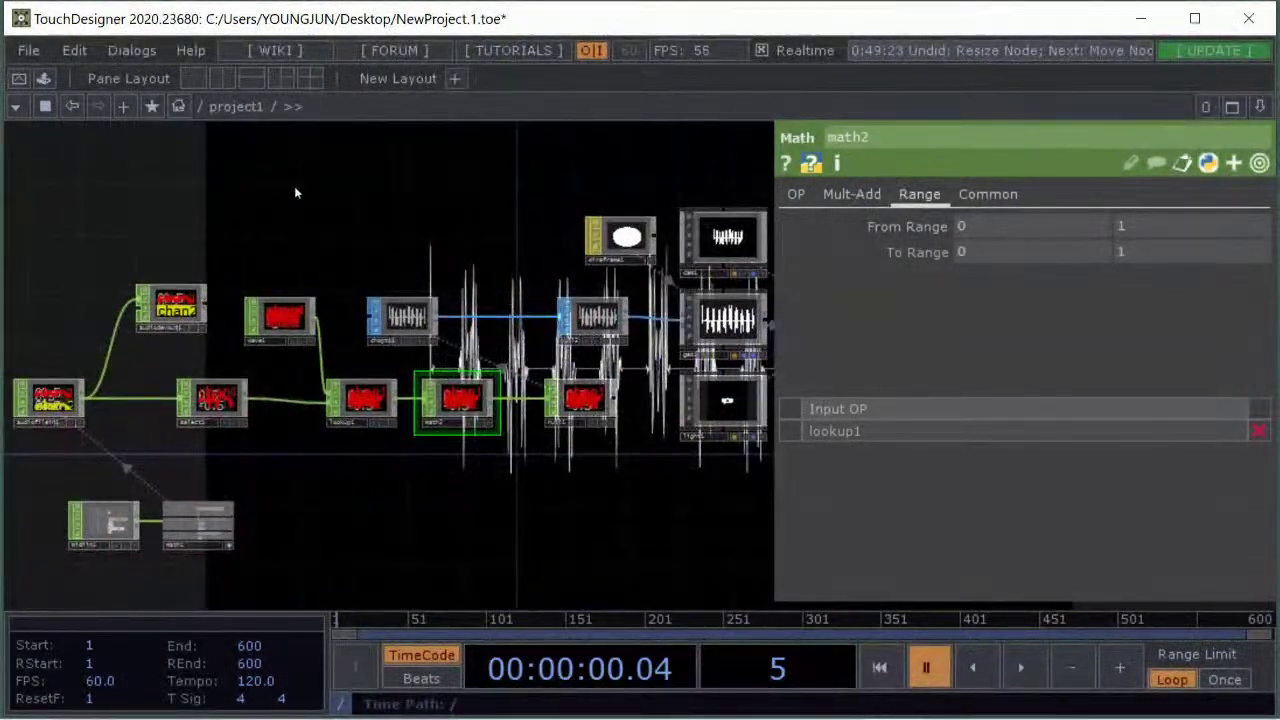
{"action": "scroll", "coordinate": [436, 218], "scroll_direction": "down", "scroll_amount": 3}
{"action": "left_click_drag", "start_coordinate": [624, 195], "coordinate": [554, 194]}
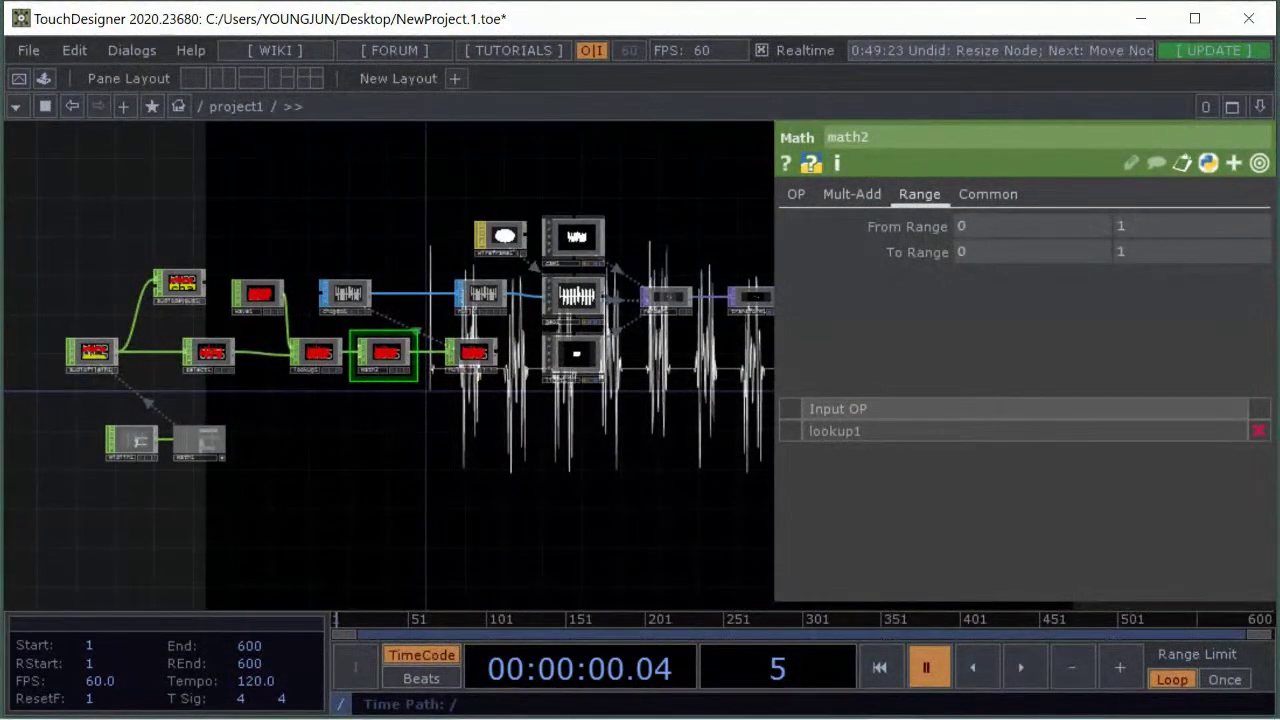
Open the project in perform mode and exit back to the network editor
{"action": "left_click", "coordinate": [22, 82]}
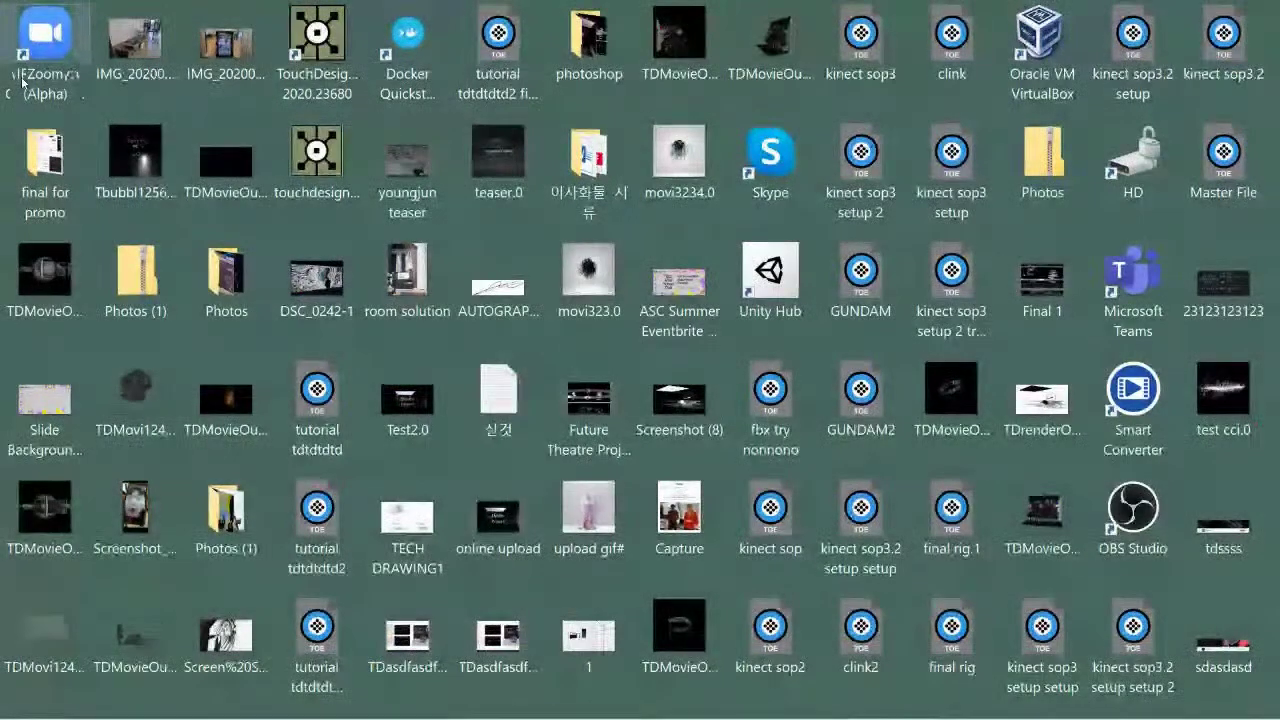
{"action": "key", "text": "Escape"}
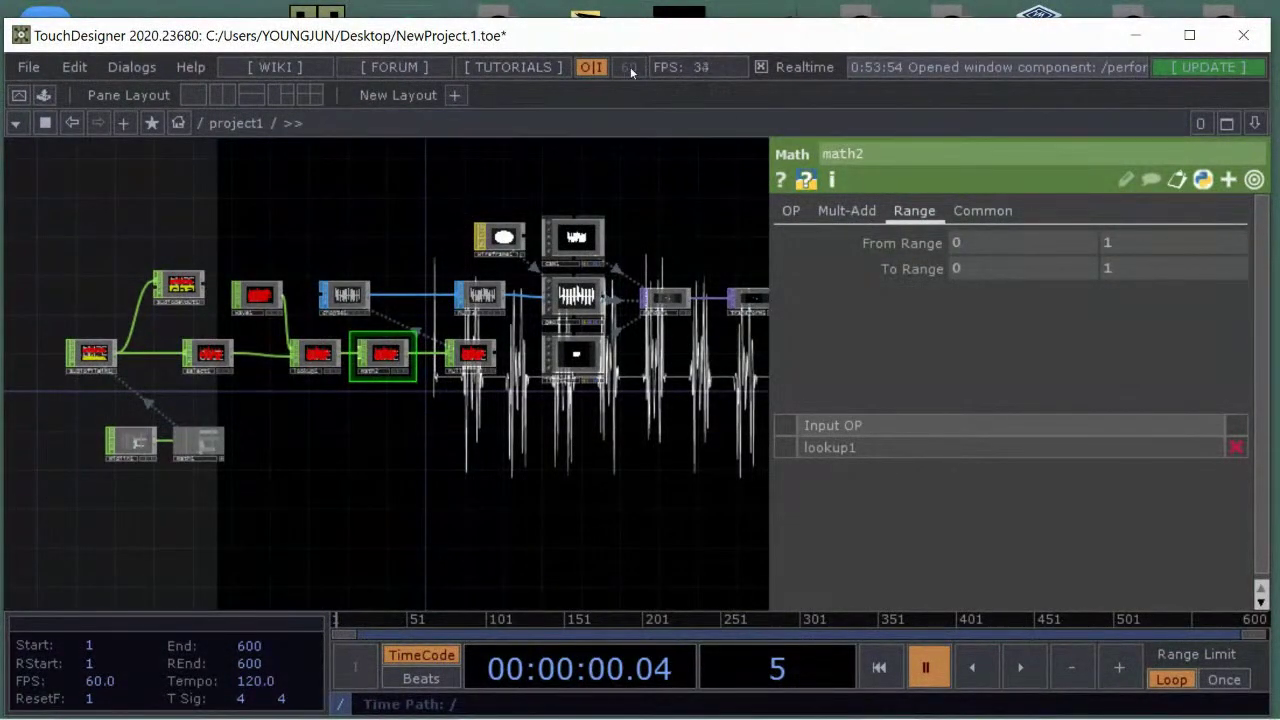
Inspect the out1 node after transform1 and view the whole network again
{"action": "left_click_drag", "start_coordinate": [747, 230], "coordinate": [466, 219]}
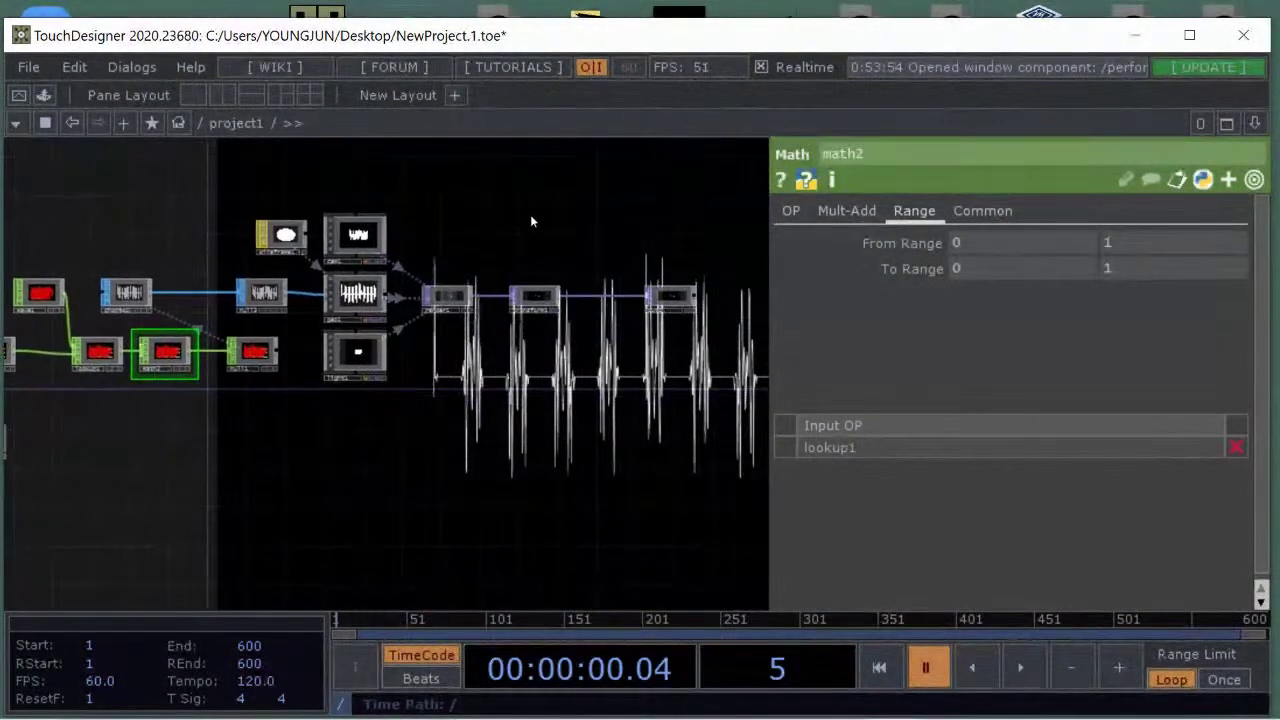
{"action": "scroll", "coordinate": [686, 212], "scroll_direction": "up", "scroll_amount": 6}
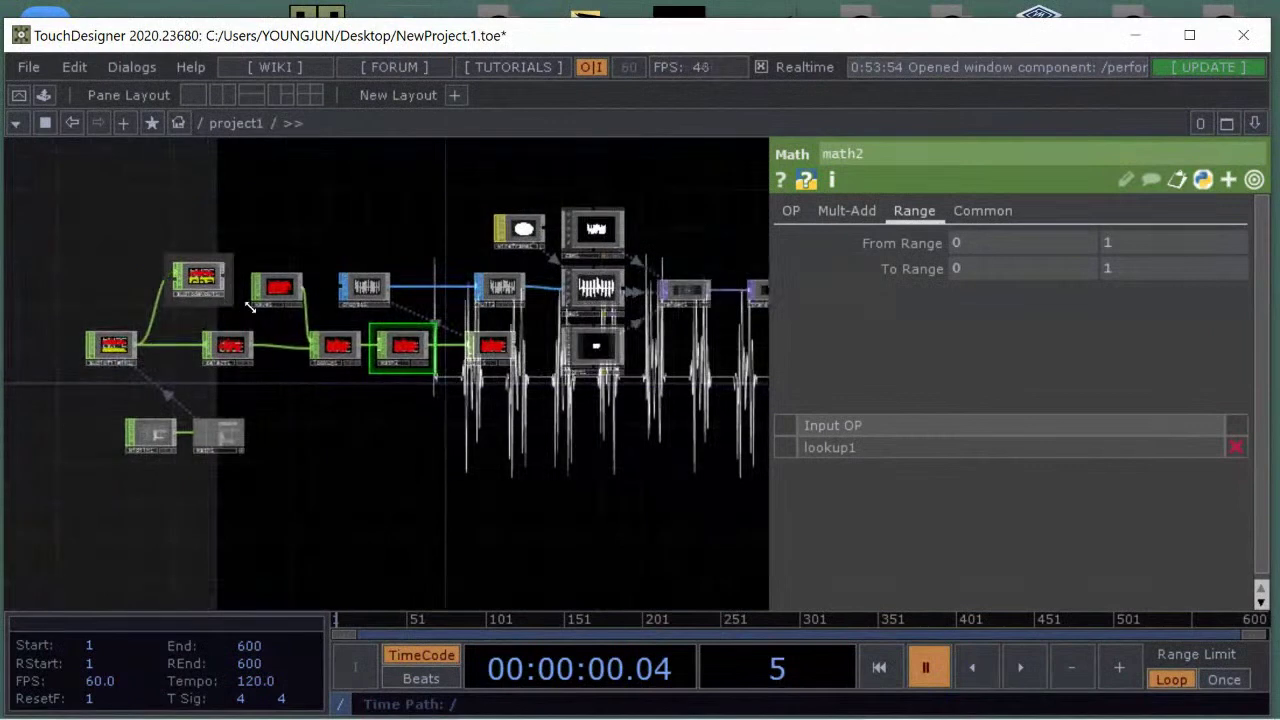
{"action": "scroll", "coordinate": [596, 271], "scroll_direction": "right", "scroll_amount": 3}
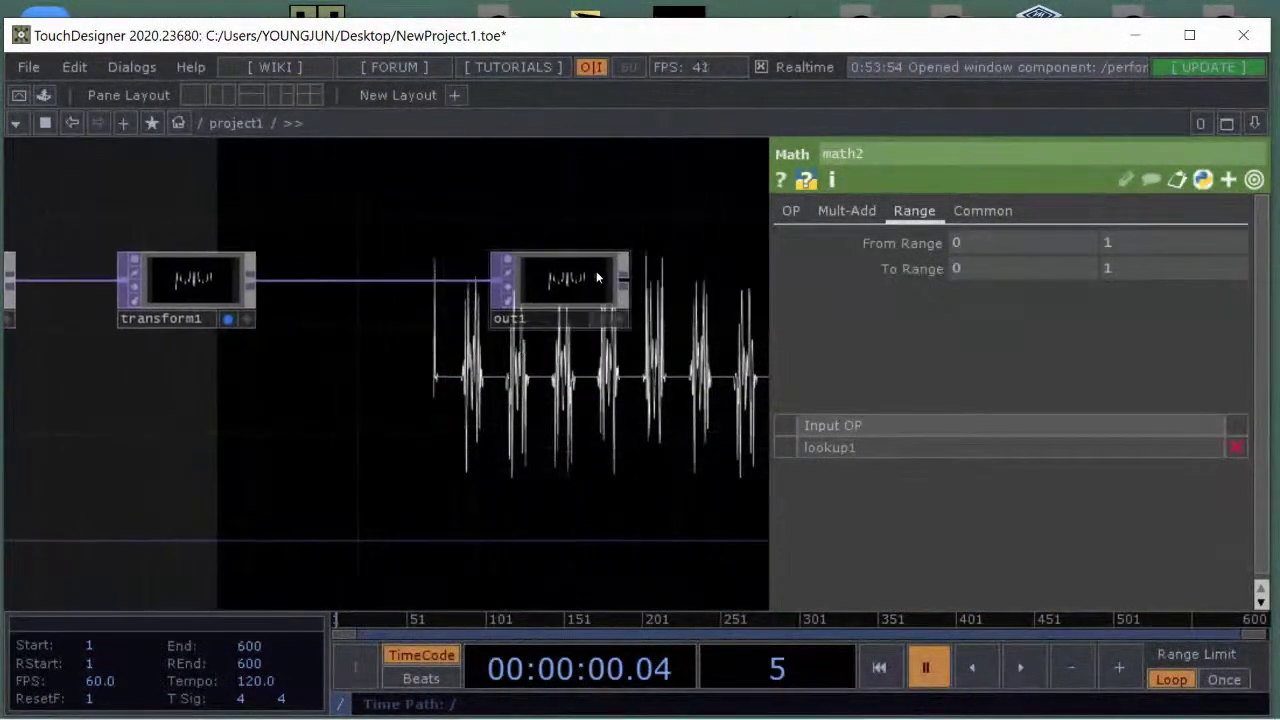
{"action": "left_click", "coordinate": [540, 284]}
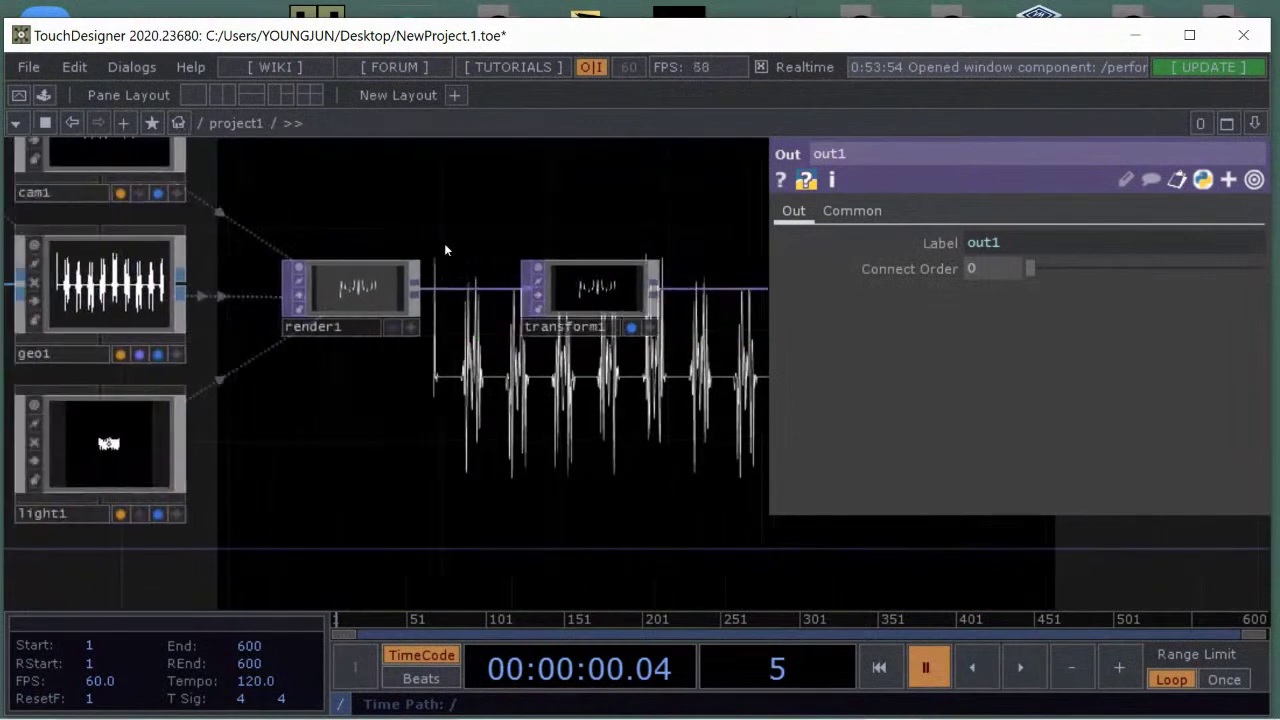
{"action": "scroll", "coordinate": [445, 250], "scroll_direction": "down", "scroll_amount": 3}
{"action": "left_click_drag", "start_coordinate": [455, 372], "coordinate": [676, 390]}
{"action": "scroll", "coordinate": [700, 398], "scroll_direction": "down", "scroll_amount": 2}
{"action": "left_click_drag", "start_coordinate": [340, 488], "coordinate": [392, 486]}
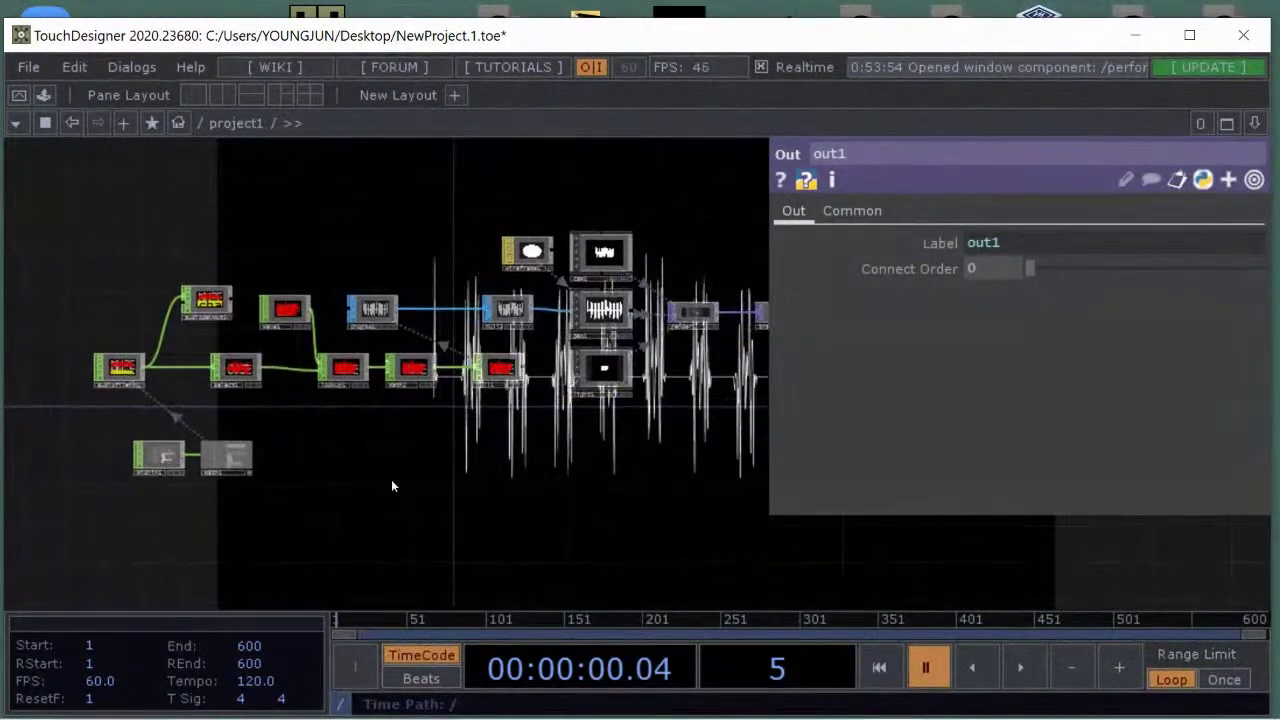
{"action": "key", "text": "alt+Tab"}
{"action": "key", "text": "alt+Tab"}
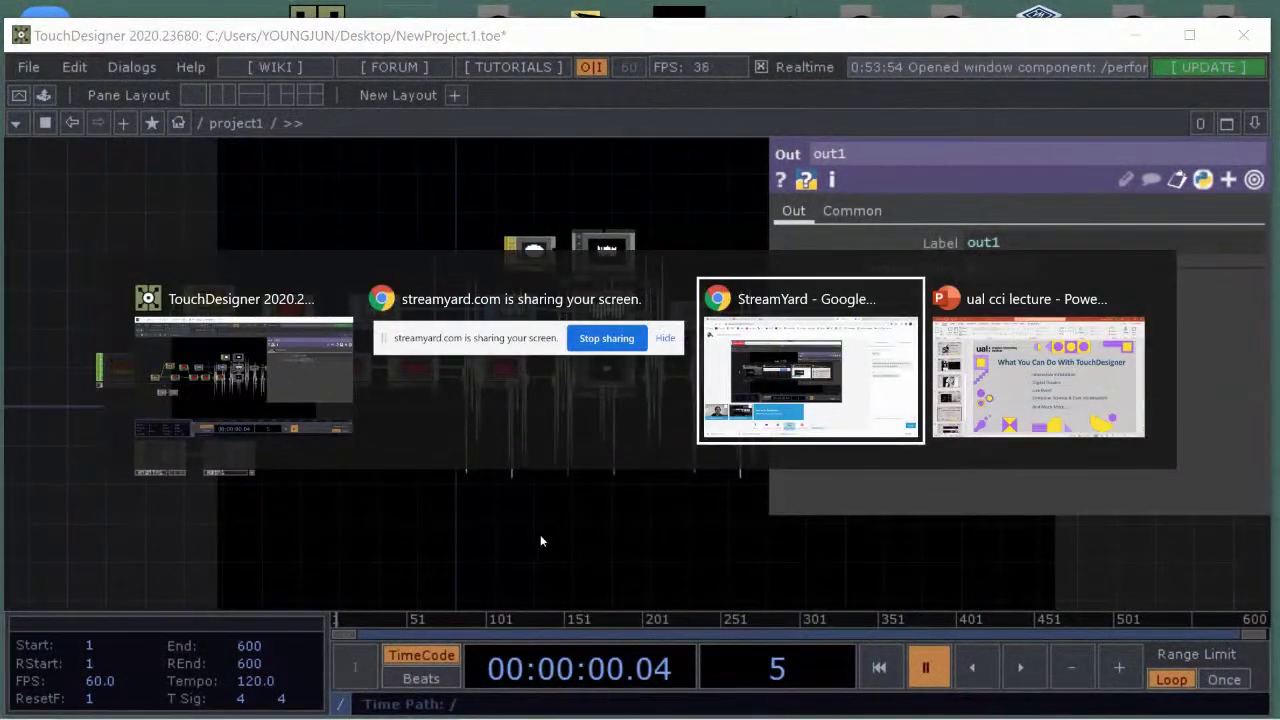
{"action": "key", "text": "Escape"}
Review the render1, transform1 and out1 chain and trace the network back to the audio and MIDI inputs
{"action": "scroll", "coordinate": [314, 457], "scroll_direction": "up", "scroll_amount": 2}
{"action": "mouse_move", "coordinate": [314, 457]}
{"action": "left_mouse_down"}
{"action": "mouse_move", "coordinate": [251, 457]}
{"action": "mouse_move", "coordinate": [309, 446]}
{"action": "left_mouse_up"}
{"action": "scroll", "coordinate": [629, 385], "scroll_direction": "up", "scroll_amount": 1}
{"action": "scroll", "coordinate": [629, 385], "scroll_direction": "down", "scroll_amount": 1}
{"action": "left_click_drag", "start_coordinate": [629, 385], "coordinate": [616, 391]}
{"action": "scroll", "coordinate": [616, 391], "scroll_direction": "down", "scroll_amount": 1}
{"action": "left_click_drag", "start_coordinate": [705, 373], "coordinate": [592, 380]}
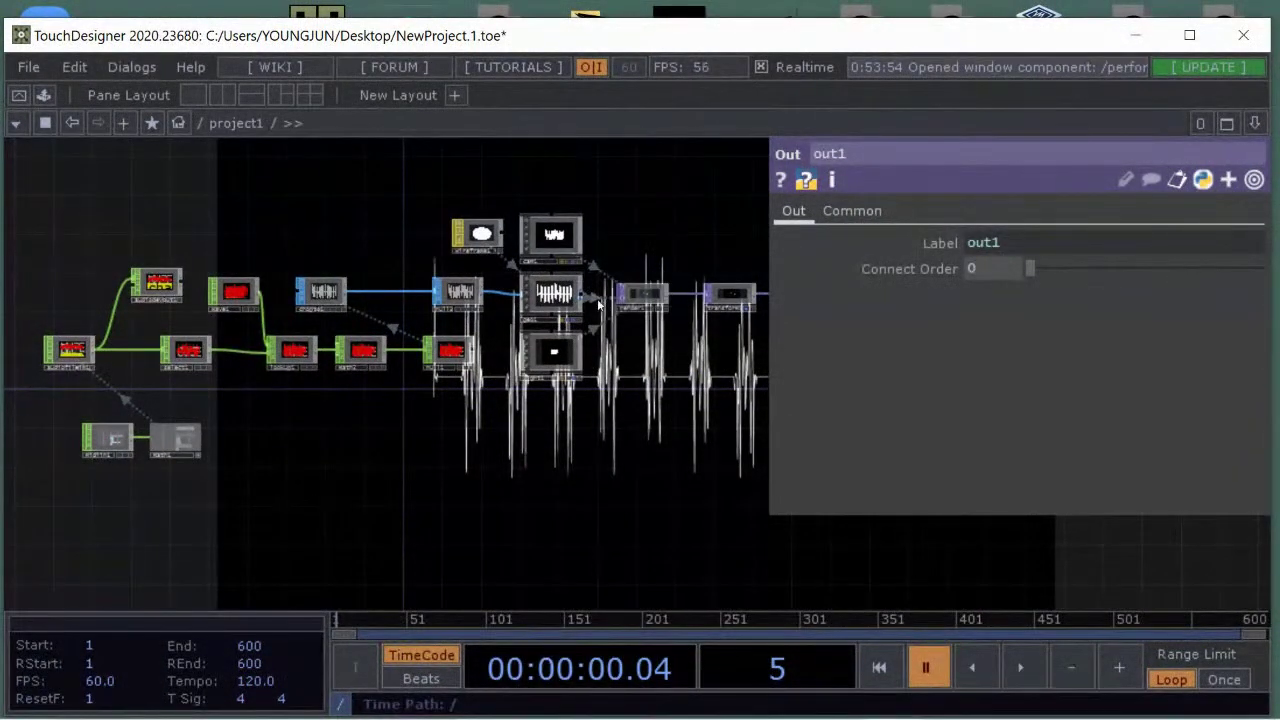
{"action": "left_click_drag", "start_coordinate": [694, 282], "coordinate": [672, 279]}
{"action": "scroll", "coordinate": [535, 248], "scroll_direction": "up", "scroll_amount": 3}
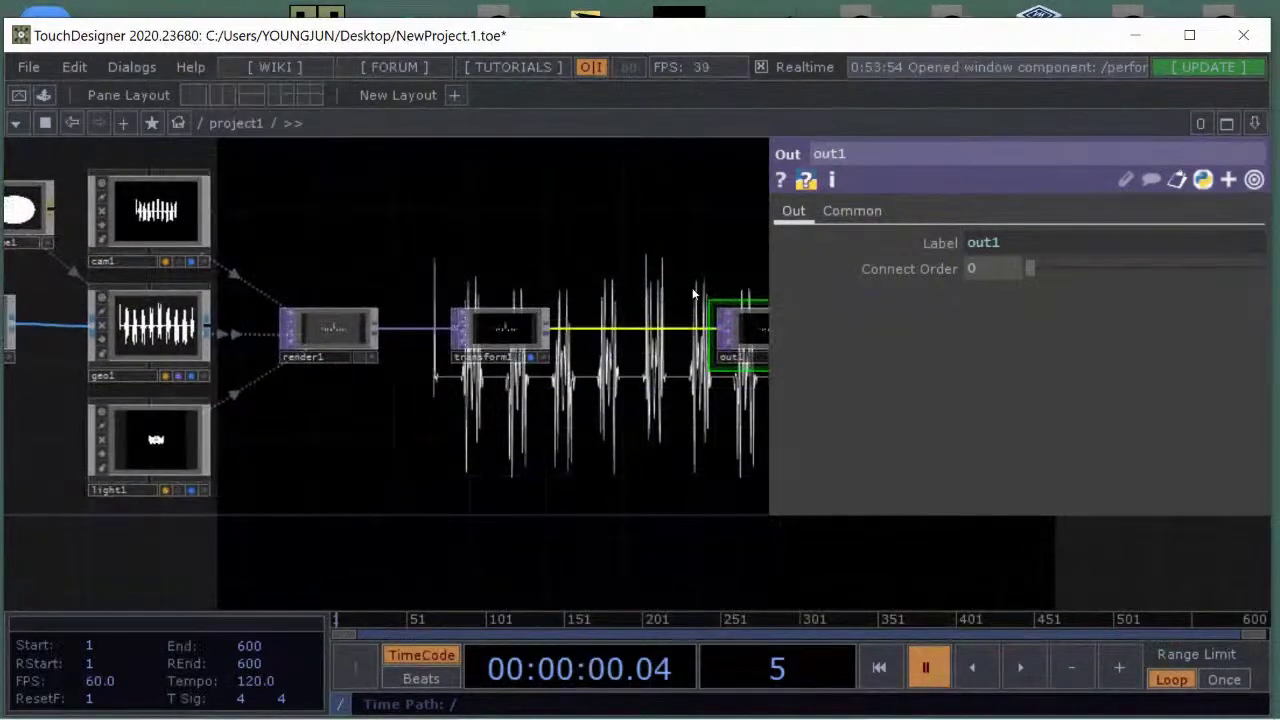
{"action": "left_click_drag", "start_coordinate": [358, 265], "coordinate": [697, 261]}
{"action": "left_click_drag", "start_coordinate": [200, 465], "coordinate": [897, 424]}
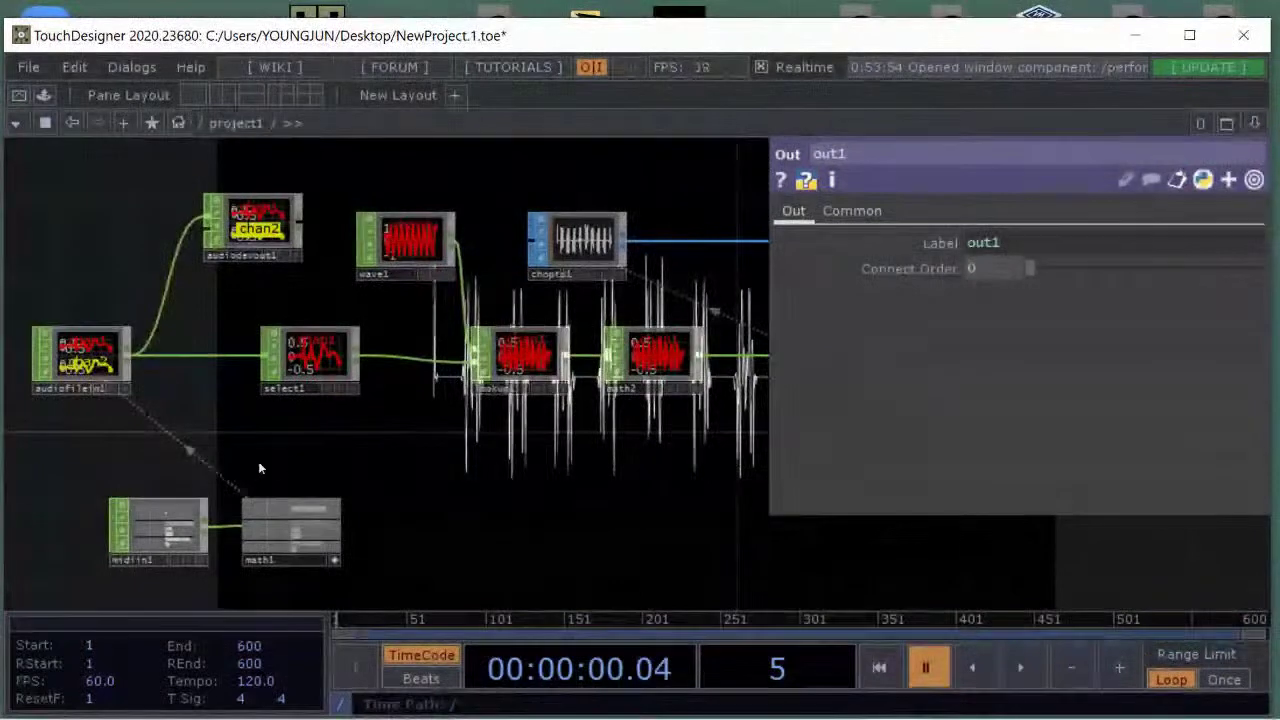
Check the parameters of select1, lookup1 and wave1, and follow their signal to the geometry
{"action": "left_click", "coordinate": [311, 348]}
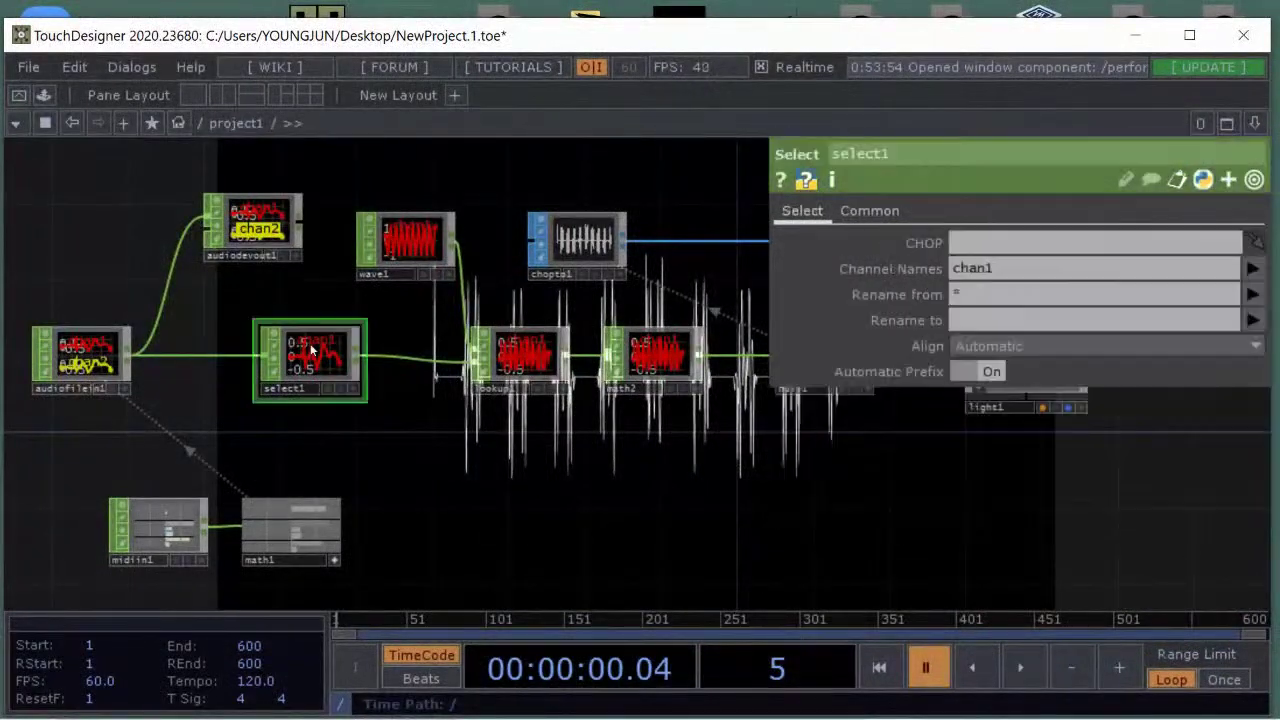
{"action": "left_click", "coordinate": [520, 355]}
{"action": "left_click", "coordinate": [398, 250]}
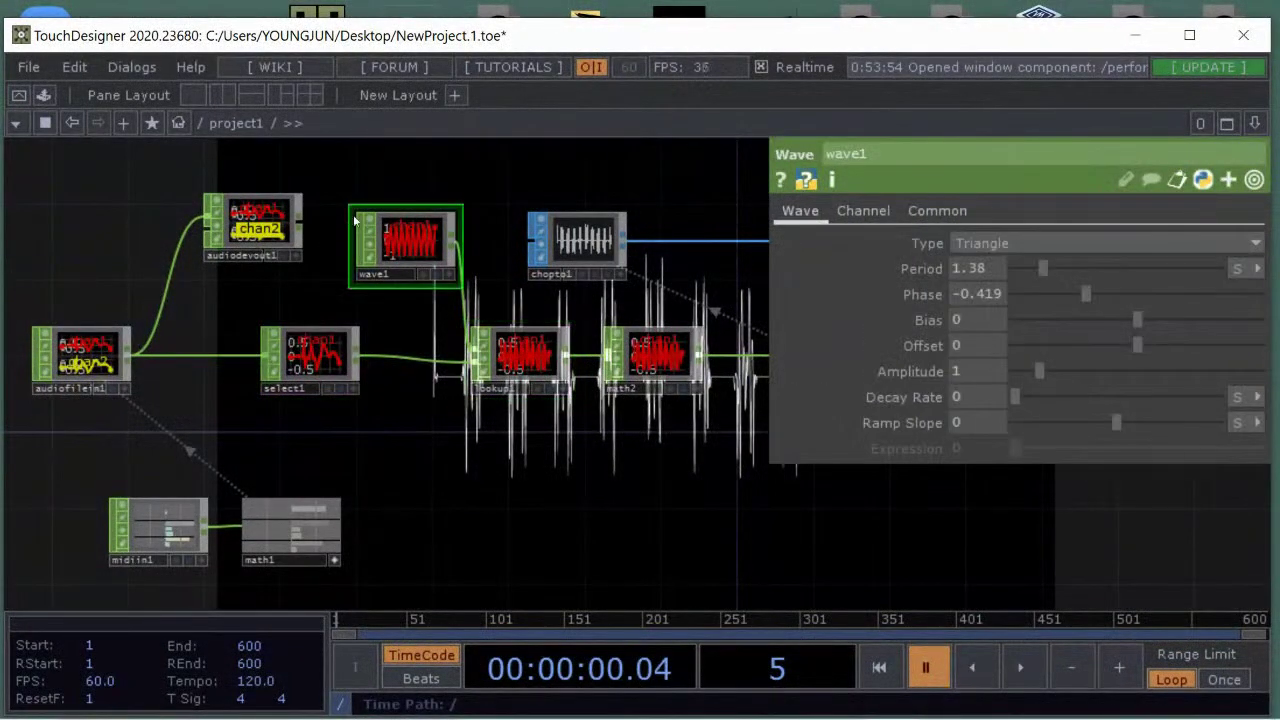
{"action": "left_click_drag", "start_coordinate": [497, 440], "coordinate": [378, 423]}
{"action": "left_click_drag", "start_coordinate": [674, 431], "coordinate": [448, 454]}
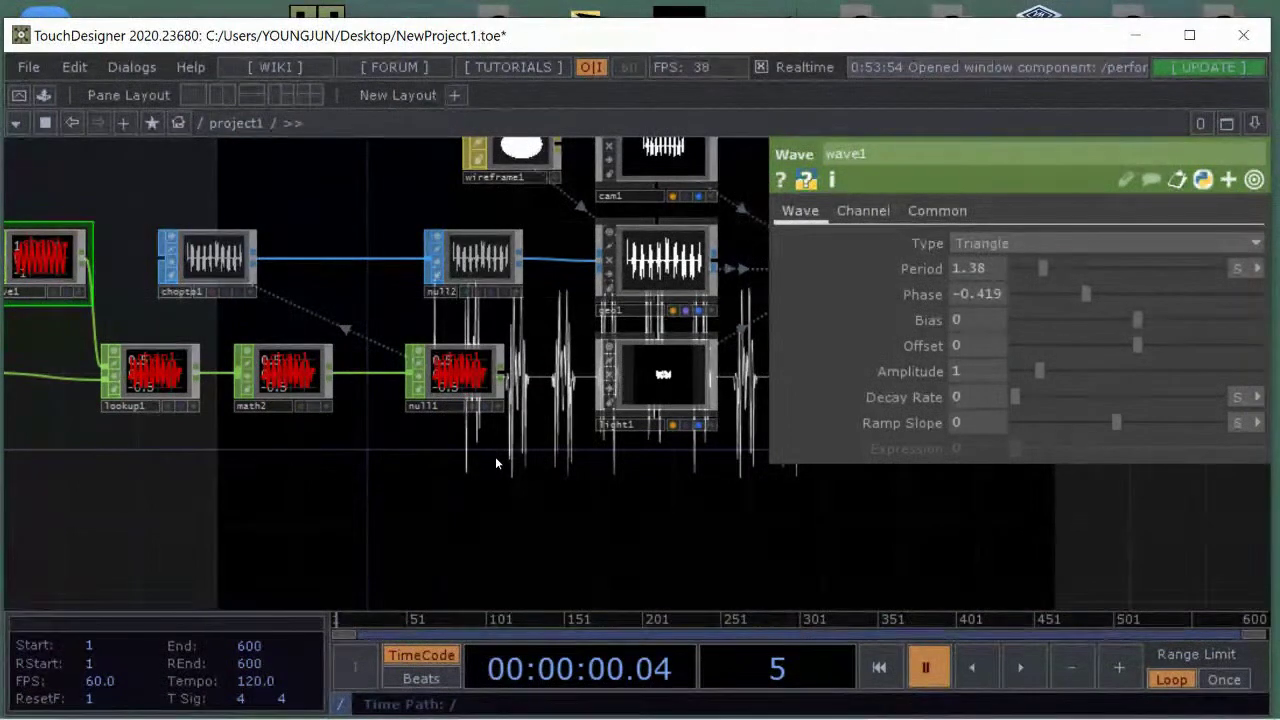
Go back to the start of the audio chain and inspect audiofilein1's parameters and information
{"action": "left_click_drag", "start_coordinate": [283, 460], "coordinate": [704, 428]}
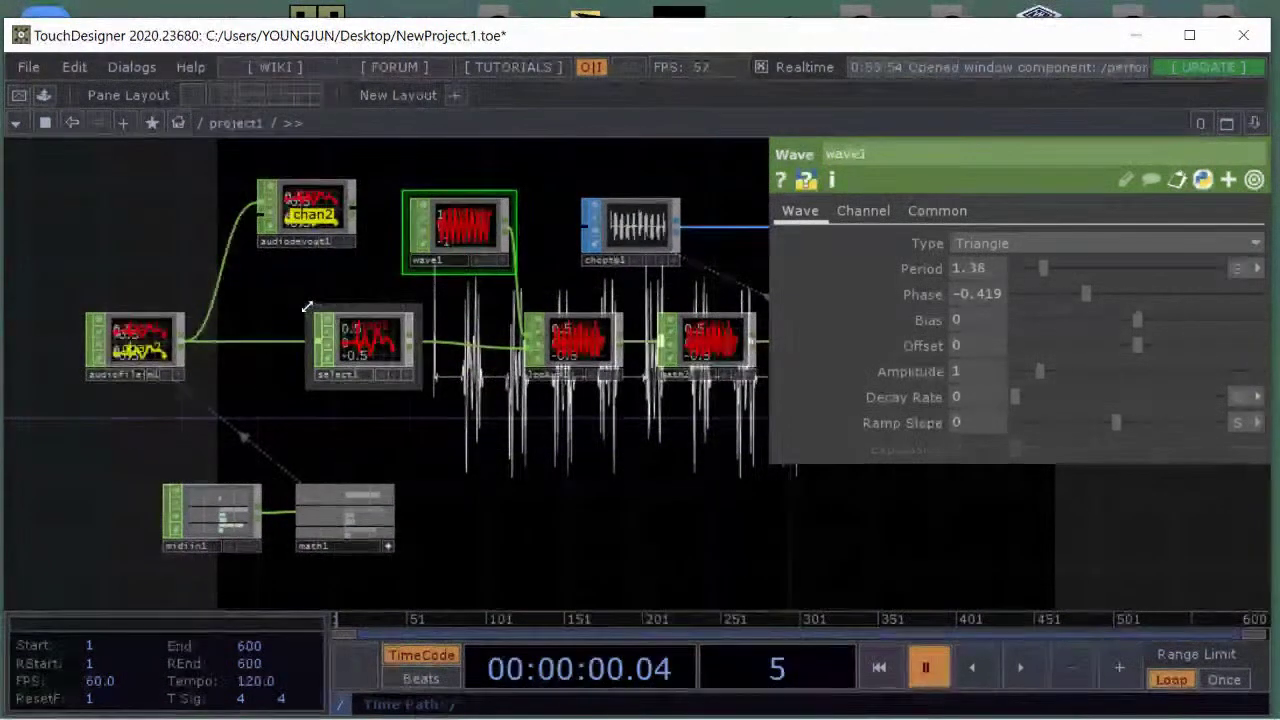
{"action": "left_click_drag", "start_coordinate": [312, 307], "coordinate": [397, 292]}
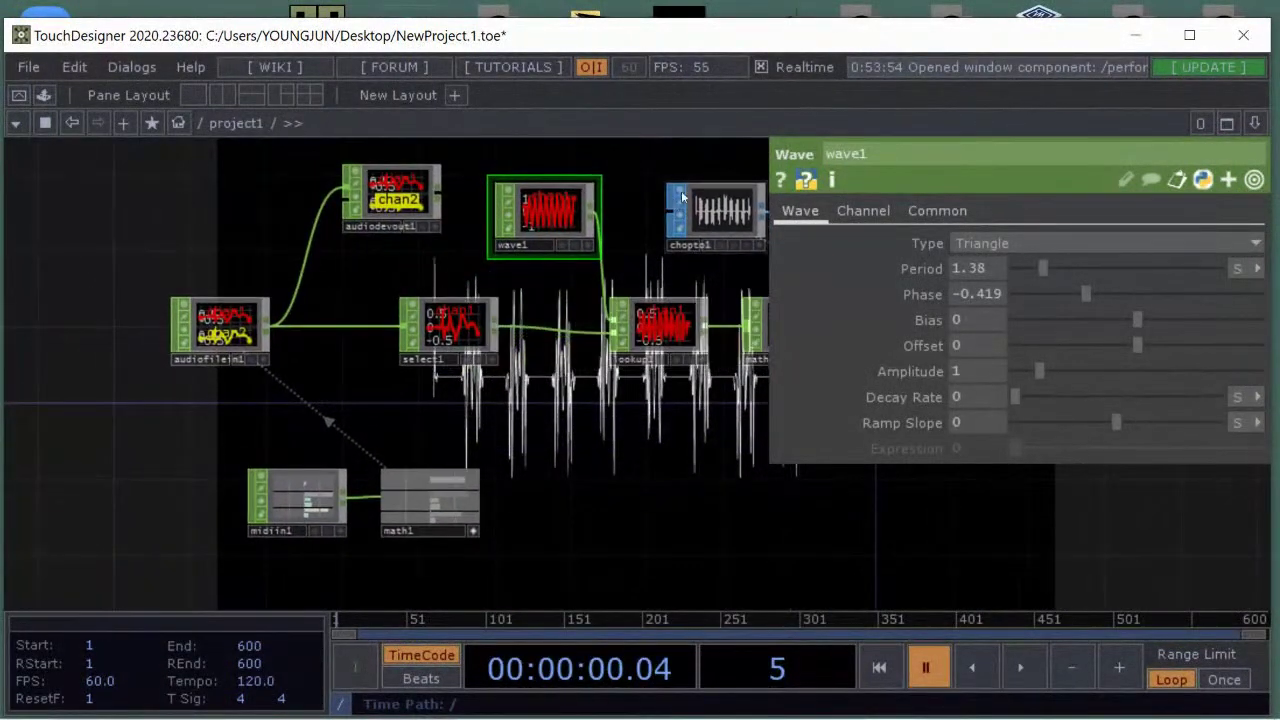
{"action": "left_click_drag", "start_coordinate": [212, 208], "coordinate": [260, 229]}
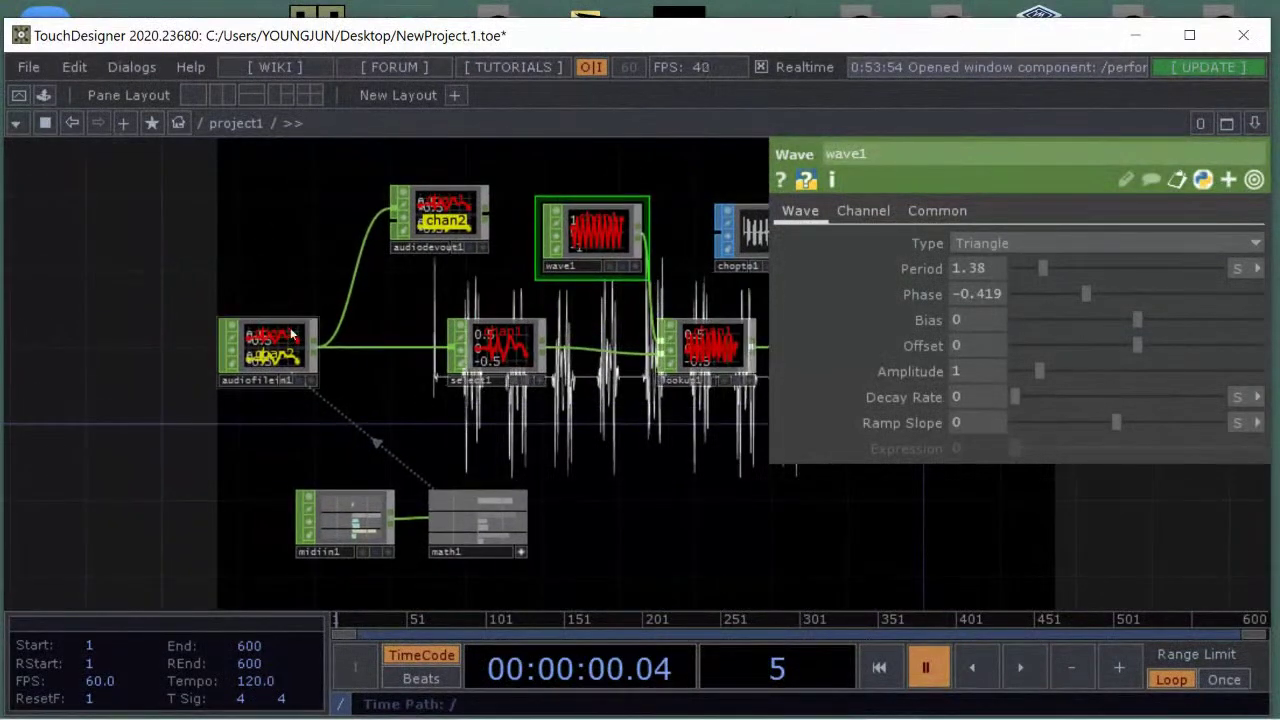
{"action": "left_click", "coordinate": [284, 335]}
{"action": "middle_click", "coordinate": [283, 336]}
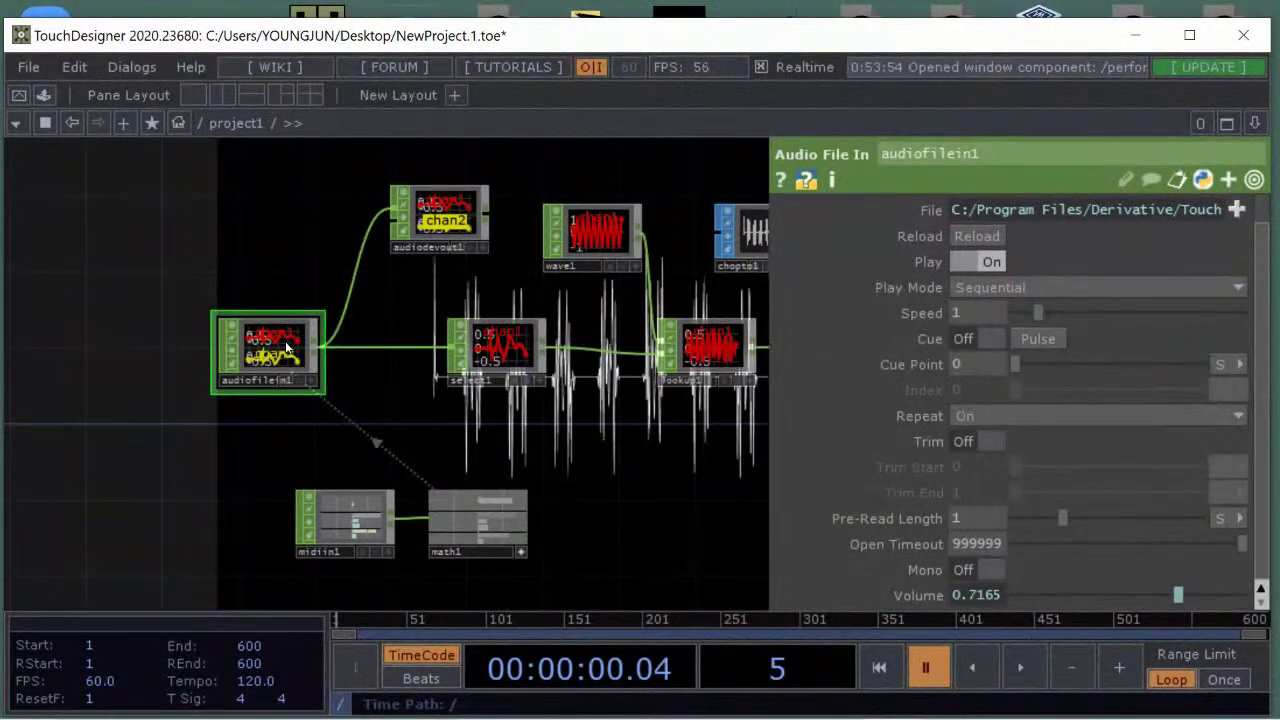
Examine the extended CHOP information of audiofilein1, including its channels, sample range and sample rate
{"action": "middle_click", "coordinate": [287, 347]}
{"action": "right_click", "coordinate": [263, 350]}
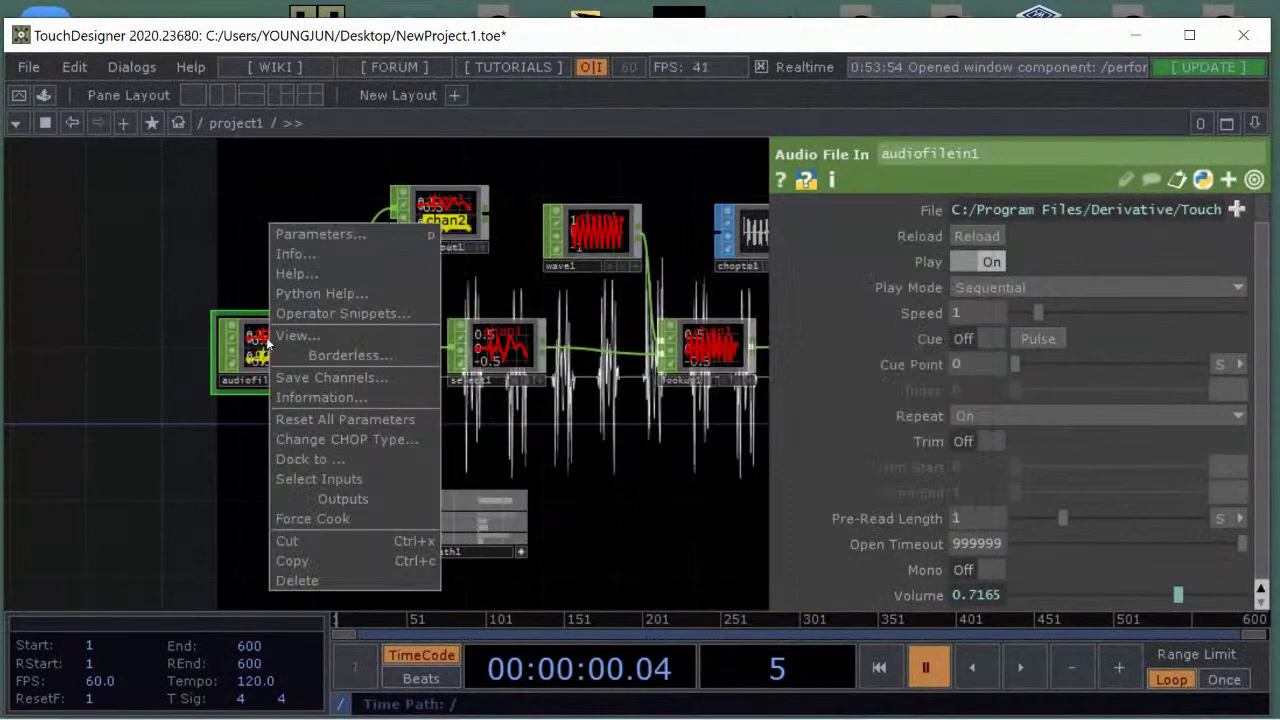
{"action": "left_click", "coordinate": [350, 396]}
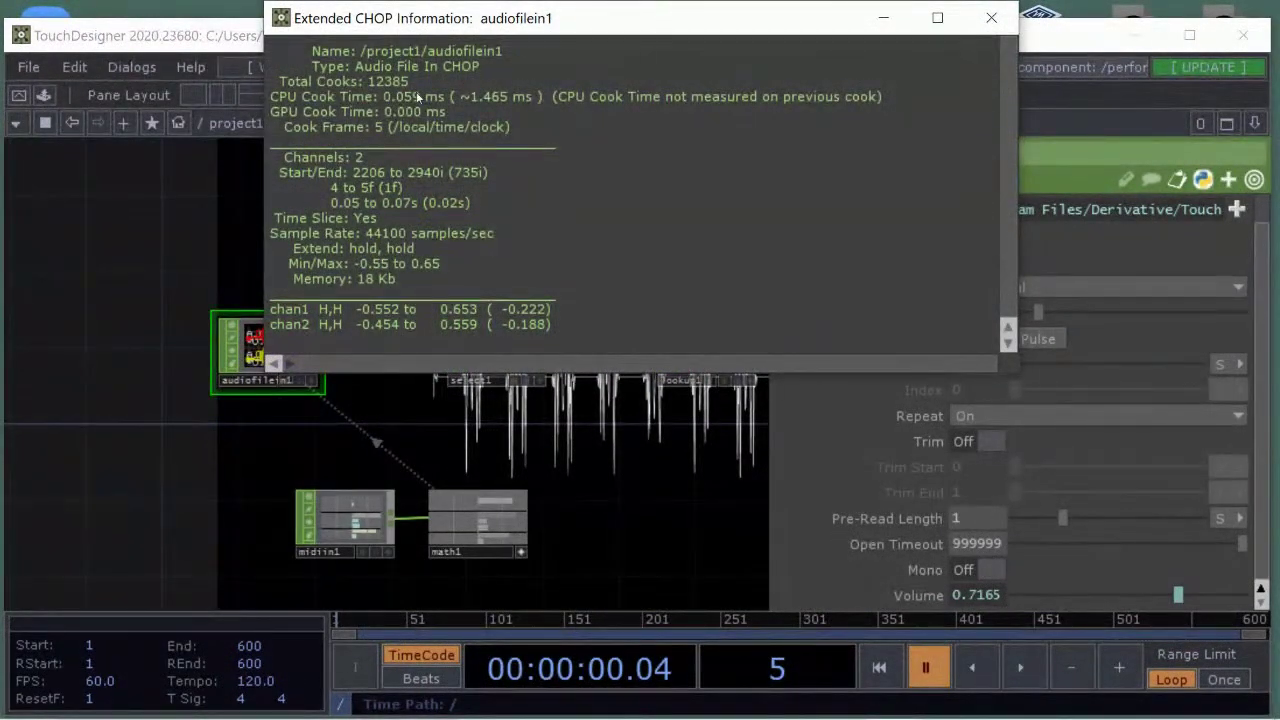
{"action": "left_click", "coordinate": [991, 17]}
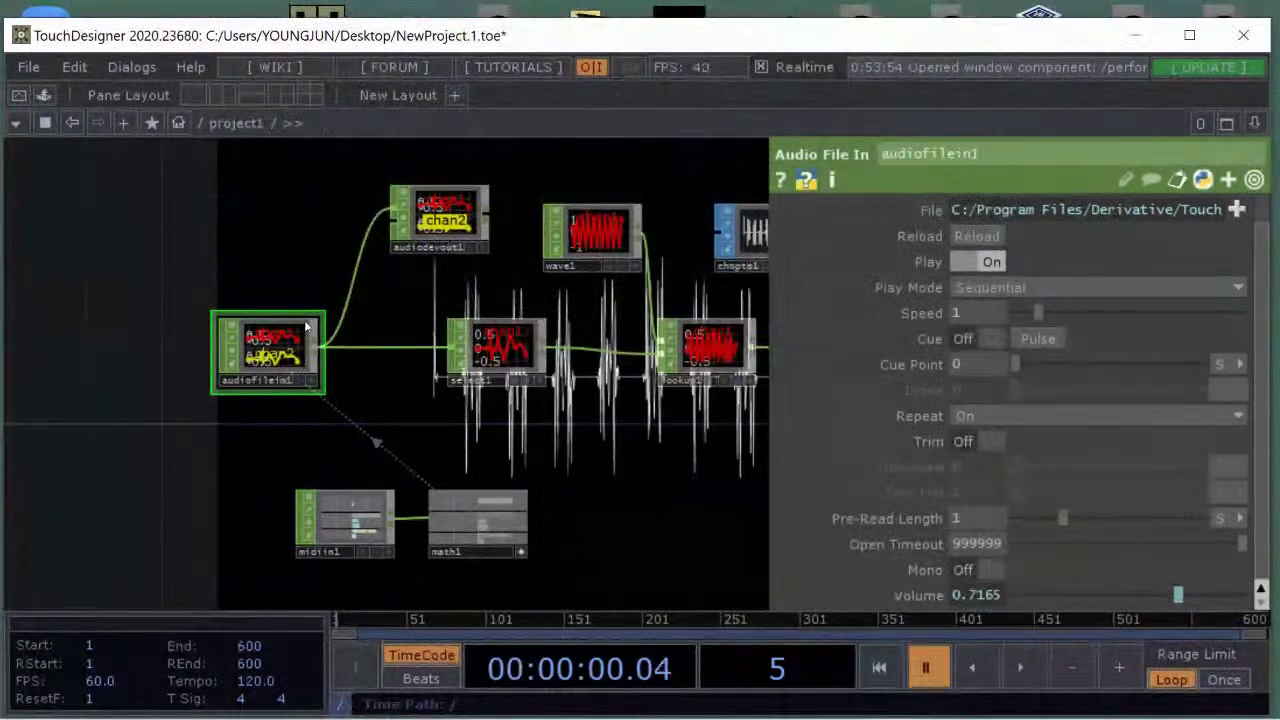
{"action": "right_click", "coordinate": [250, 357]}
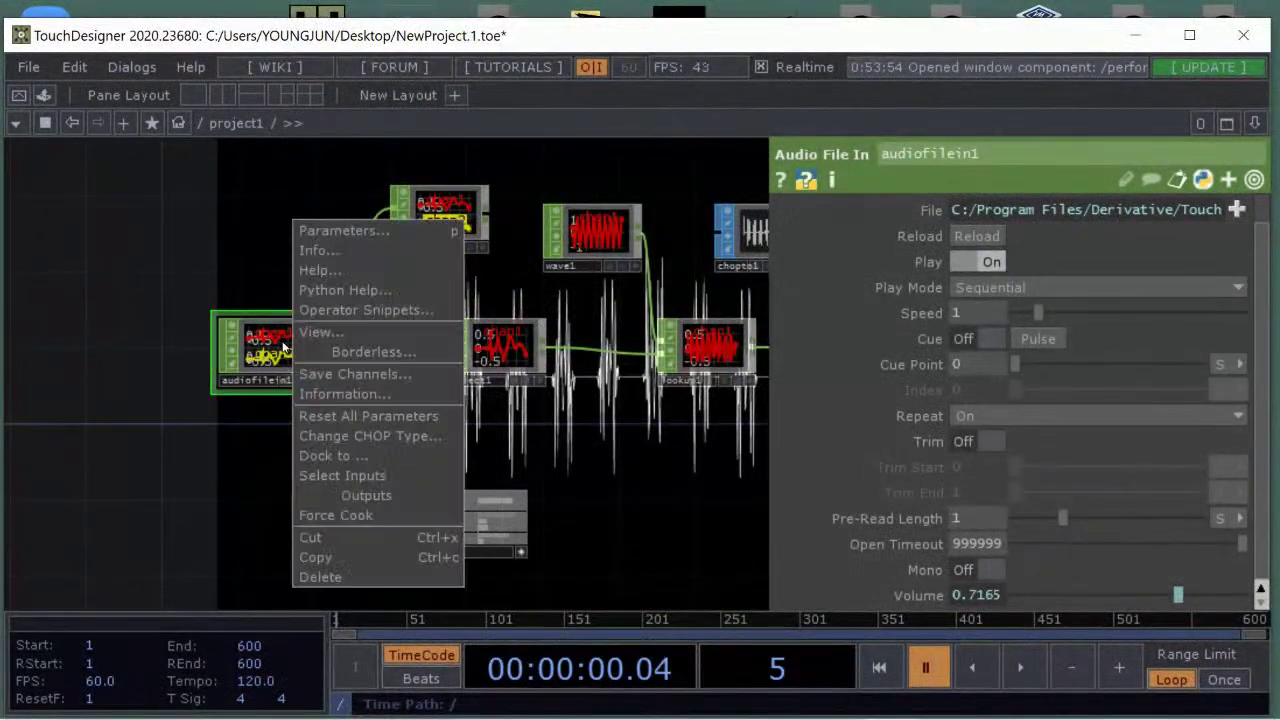
{"action": "left_click", "coordinate": [359, 395]}
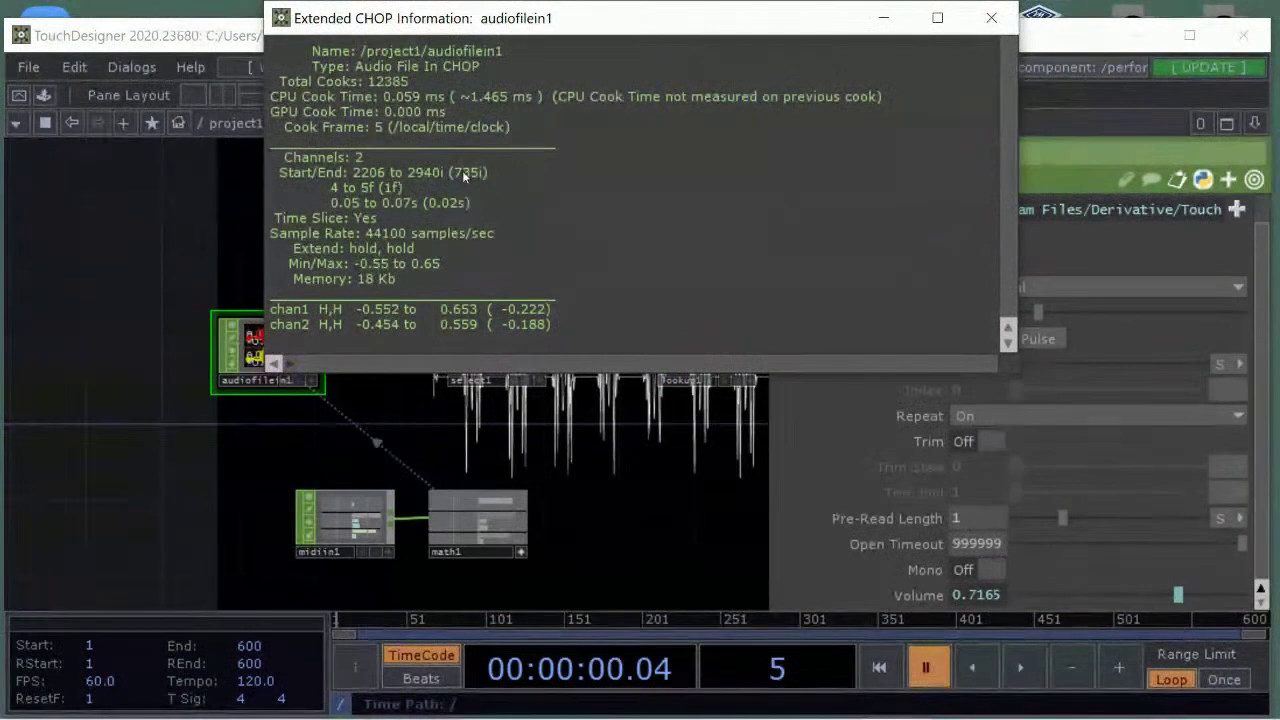
{"action": "left_click", "coordinate": [992, 17]}
Look closely at the two channel waveforms of audiofilein1 and its connection to select1
{"action": "left_click_drag", "start_coordinate": [643, 306], "coordinate": [611, 314]}
{"action": "middle_click_drag", "start_coordinate": [224, 366], "coordinate": [760, 463]}
{"action": "left_click_drag", "start_coordinate": [456, 500], "coordinate": [448, 428]}
{"action": "scroll", "coordinate": [449, 428], "scroll_direction": "down", "scroll_amount": 10}
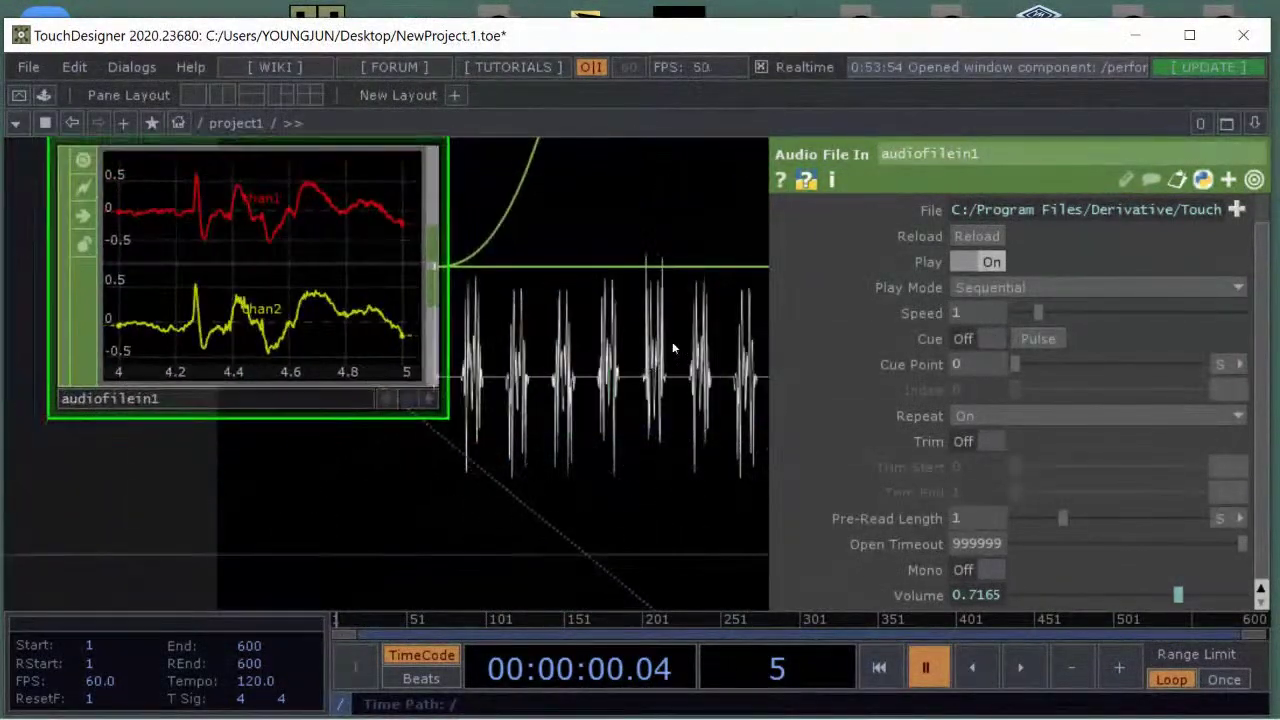
{"action": "left_click_drag", "start_coordinate": [591, 295], "coordinate": [435, 320]}
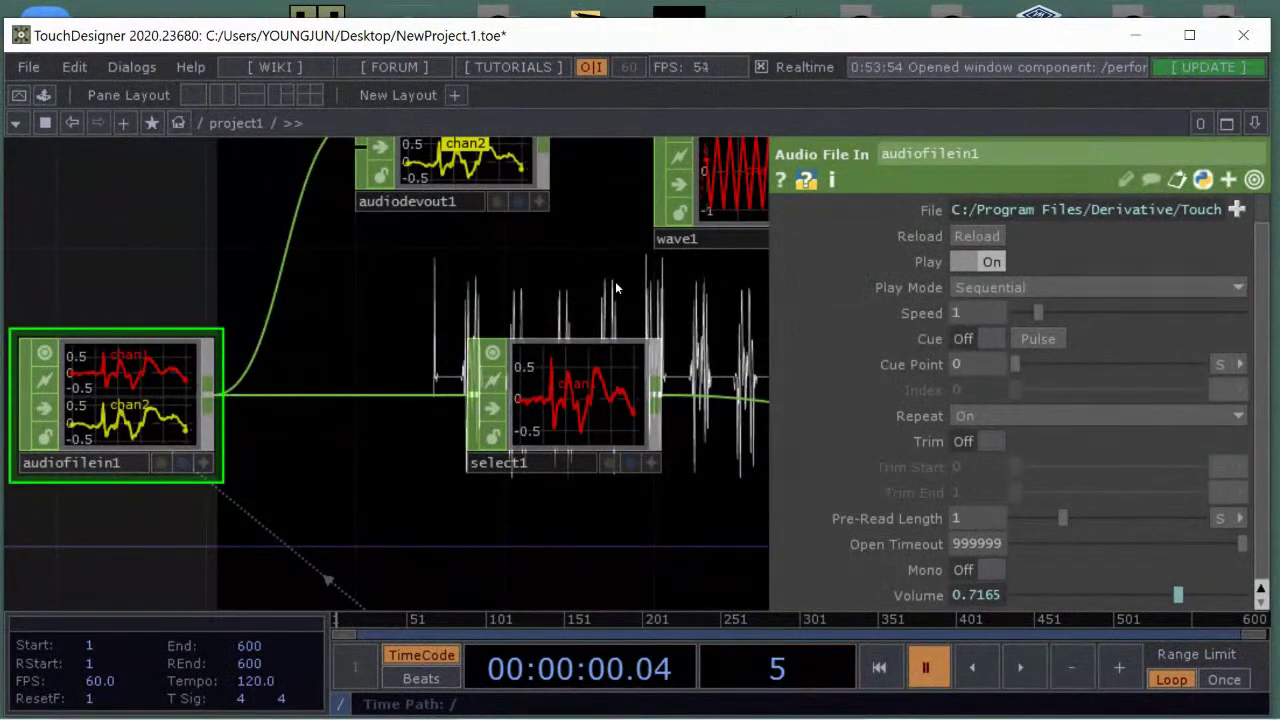
Trace the network from audiofilein1 through lookup1, math2 and null1 to chopto1, null2 and the geometry
{"action": "scroll", "coordinate": [641, 285], "scroll_direction": "down", "scroll_amount": 6}
{"action": "middle_click_drag", "start_coordinate": [703, 264], "coordinate": [421, 199]}
{"action": "left_click_drag", "start_coordinate": [421, 199], "coordinate": [213, 147]}
{"action": "left_click_drag", "start_coordinate": [531, 329], "coordinate": [381, 395]}
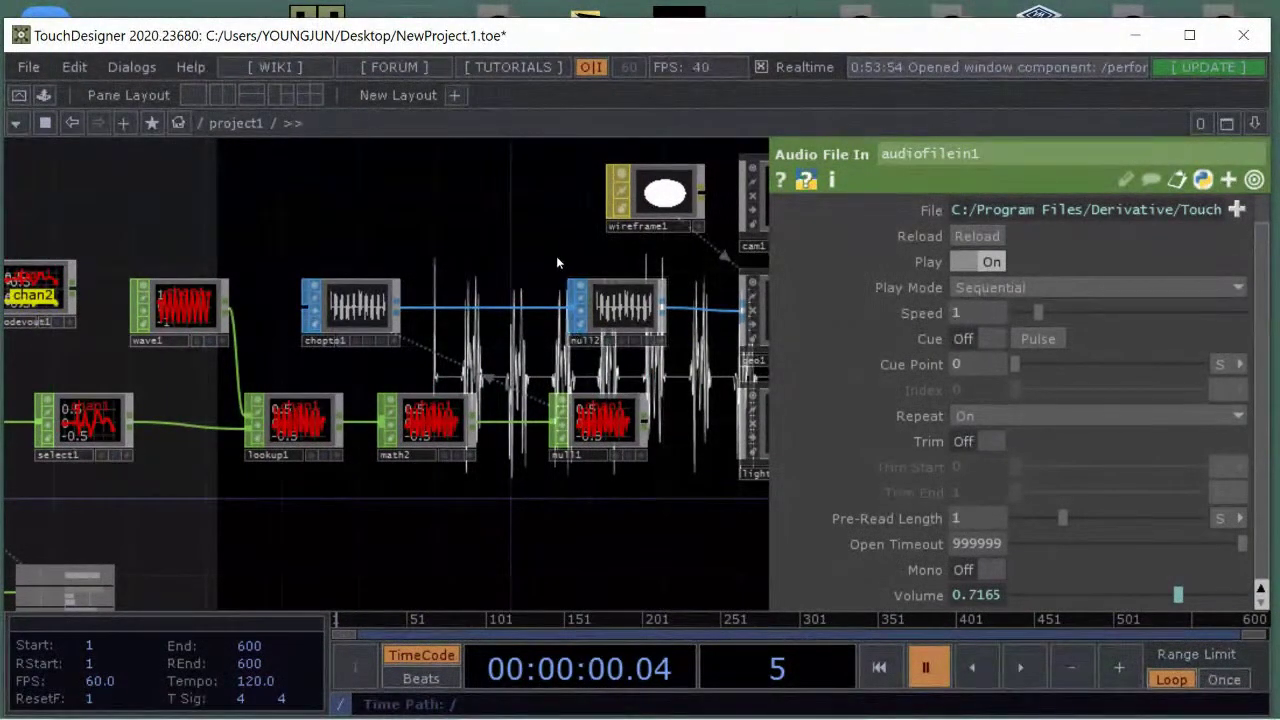
{"action": "middle_click_drag", "start_coordinate": [568, 240], "coordinate": [575, 348]}
{"action": "scroll", "coordinate": [575, 348], "scroll_direction": "down", "scroll_amount": 2}
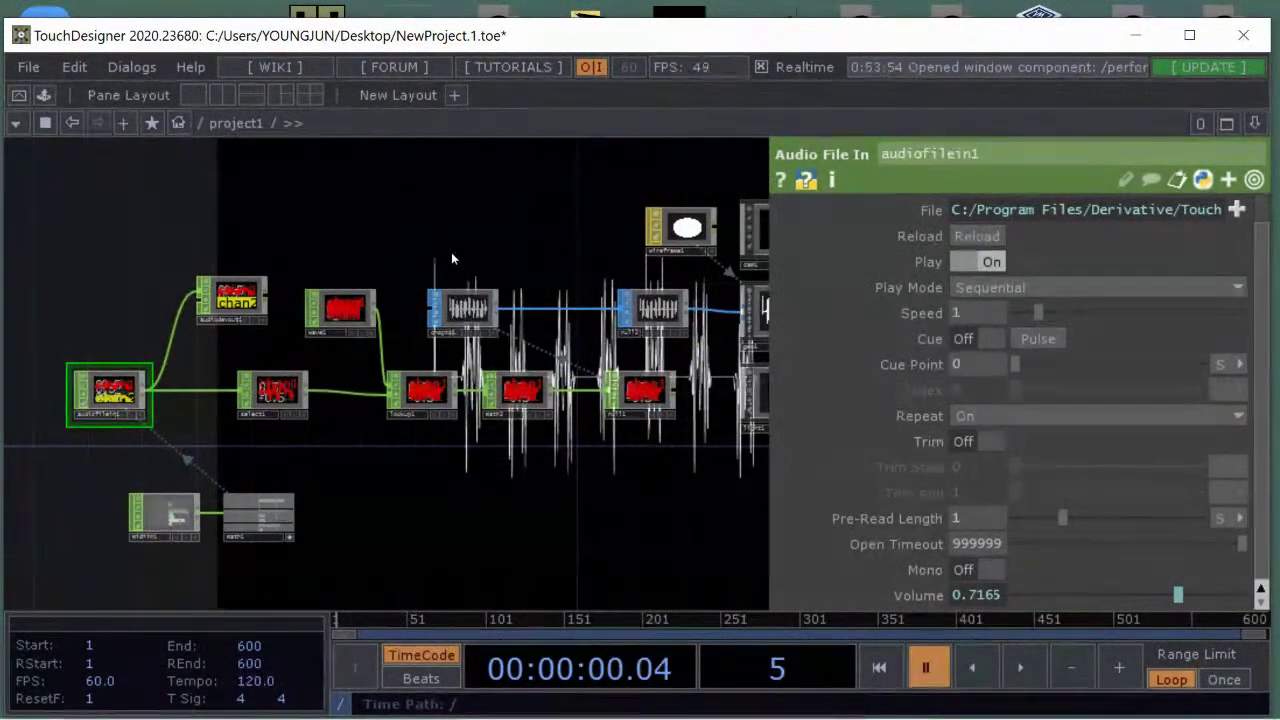
{"action": "left_click_drag", "start_coordinate": [557, 242], "coordinate": [405, 240]}
{"action": "scroll", "coordinate": [385, 250], "scroll_direction": "down", "scroll_amount": 2}
{"action": "left_click_drag", "start_coordinate": [708, 385], "coordinate": [262, 369]}
Hide the node parameters, run the timeline briefly to watch the rendered waveform over the background, and pause it
{"action": "key", "text": "p"}
{"action": "left_click_drag", "start_coordinate": [786, 349], "coordinate": [529, 383]}
{"action": "key", "text": "space"}
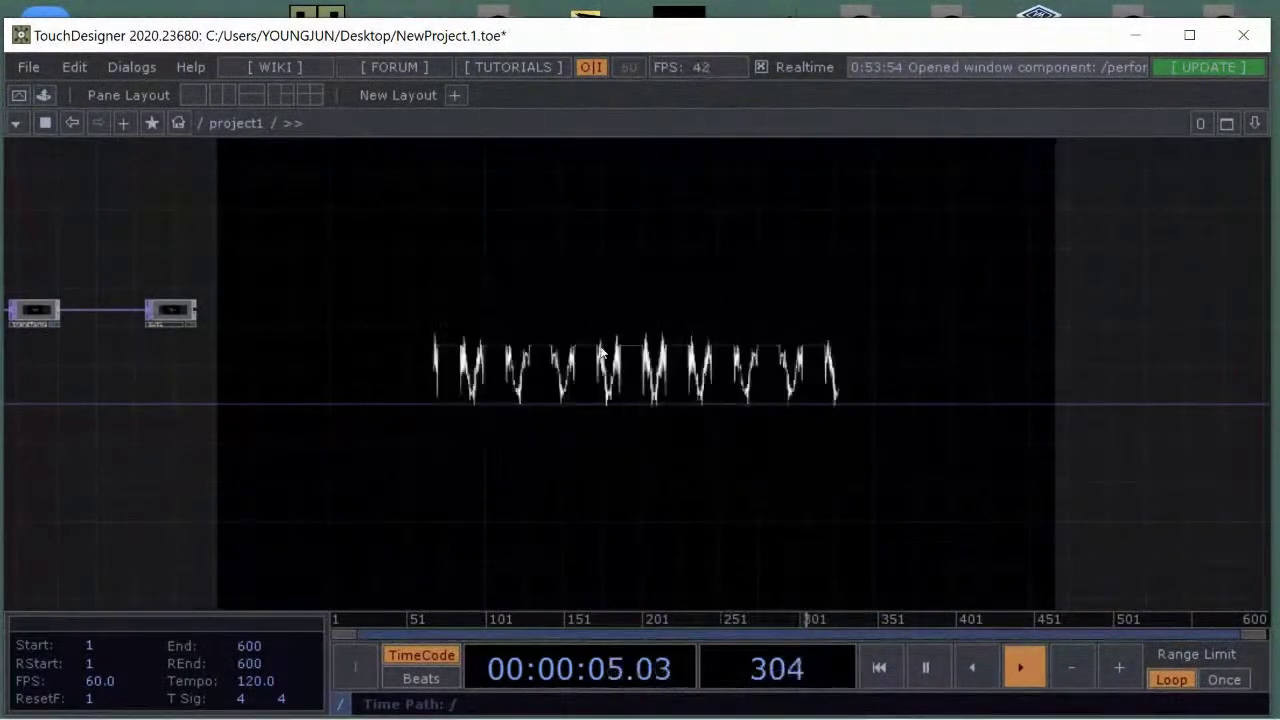
{"action": "key", "text": "space"}
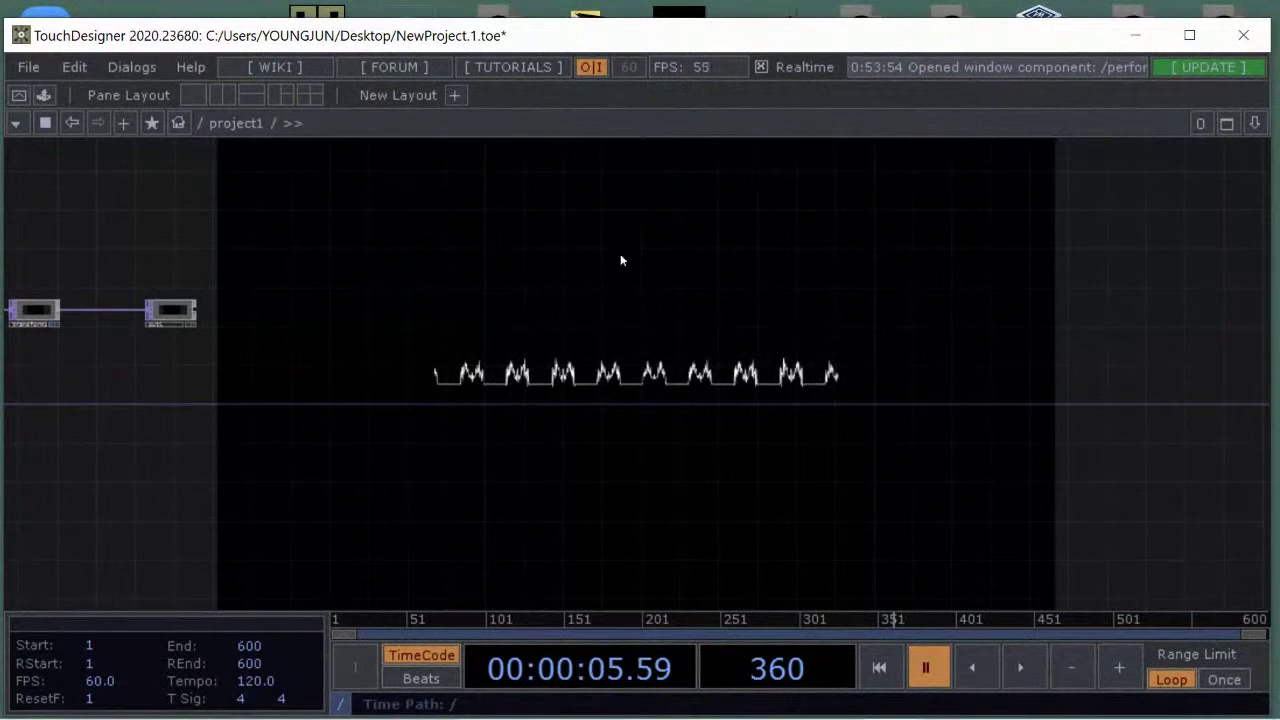
{"action": "mouse_move", "coordinate": [620, 700]}
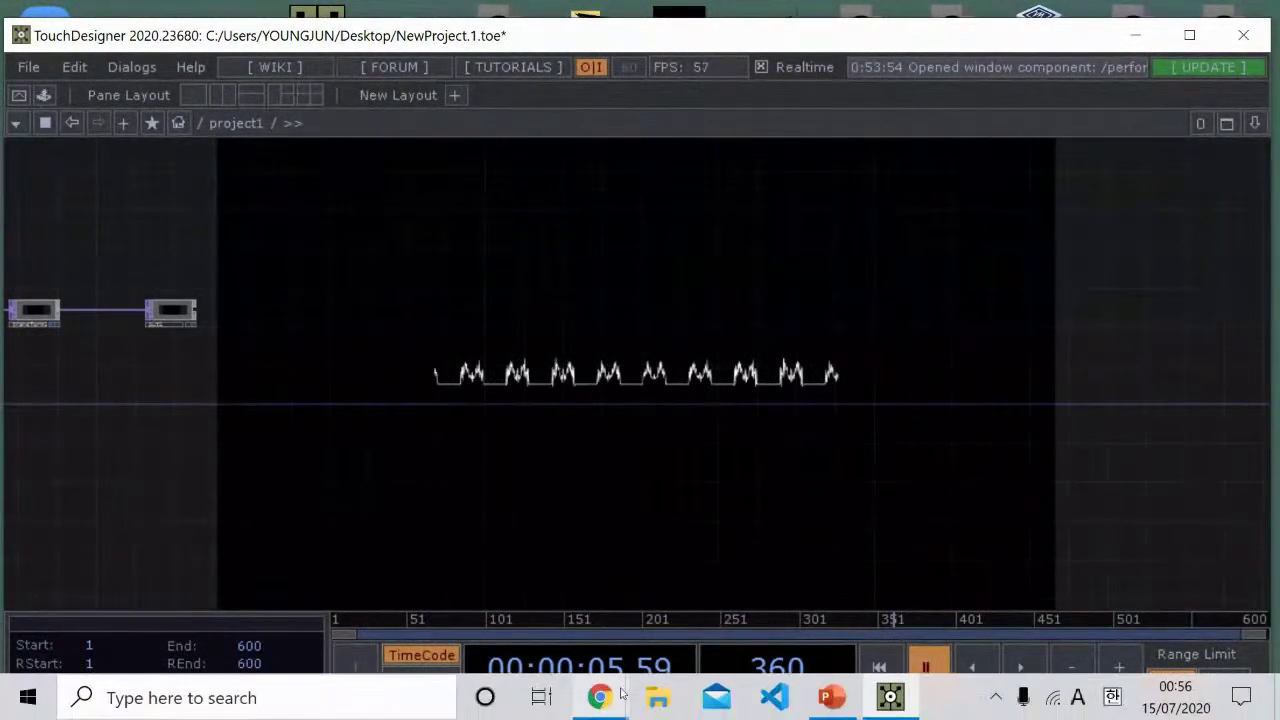
{"action": "left_click", "coordinate": [838, 706]}
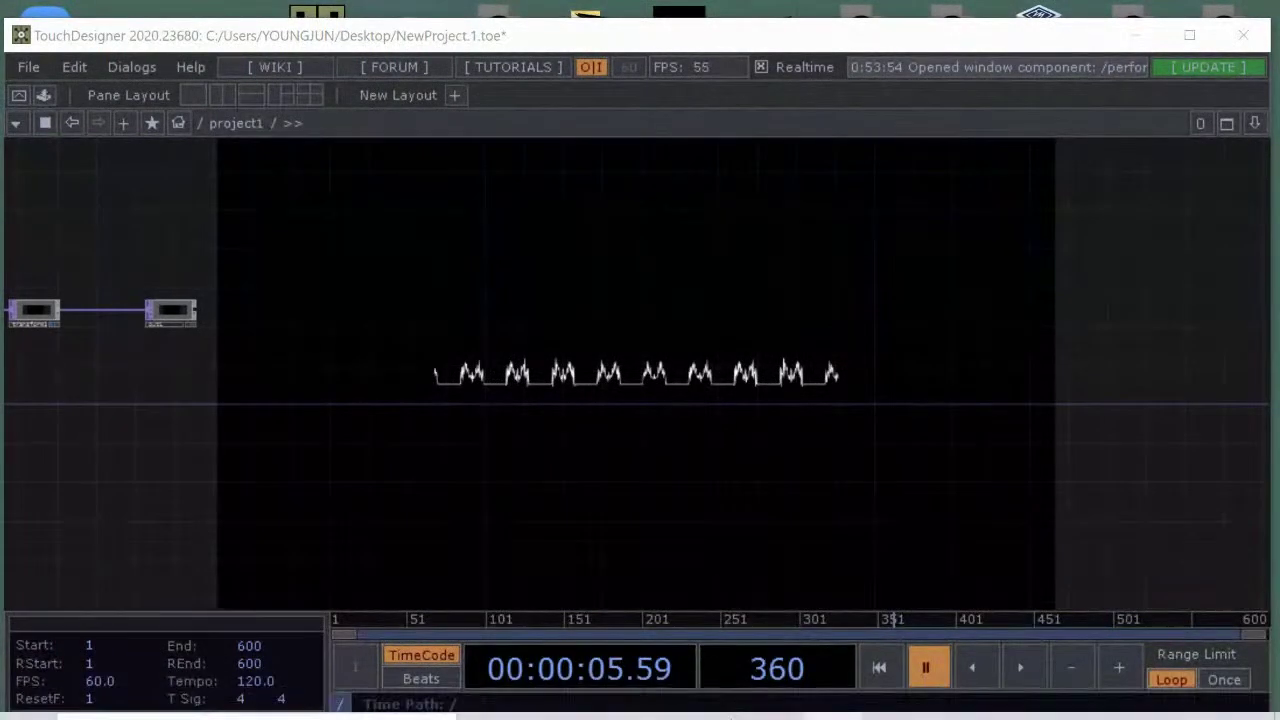
{"action": "mouse_move", "coordinate": [599, 697]}
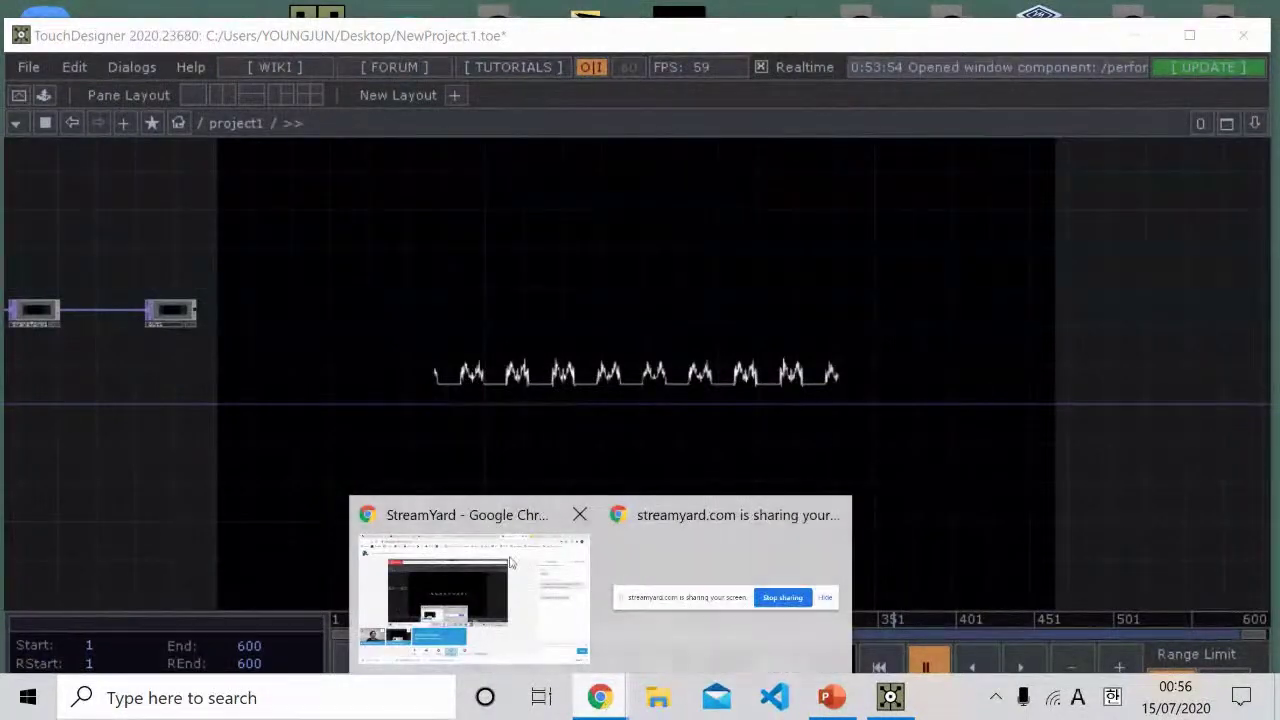
{"action": "mouse_move", "coordinate": [497, 598]}
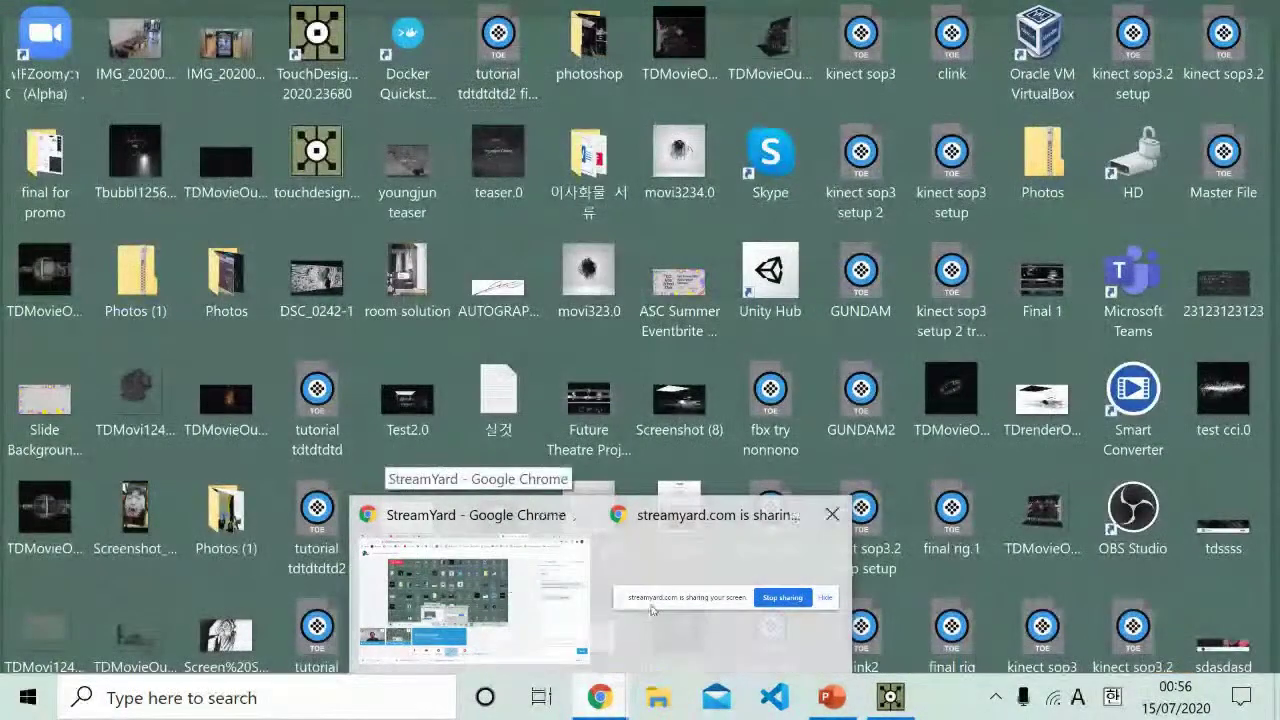